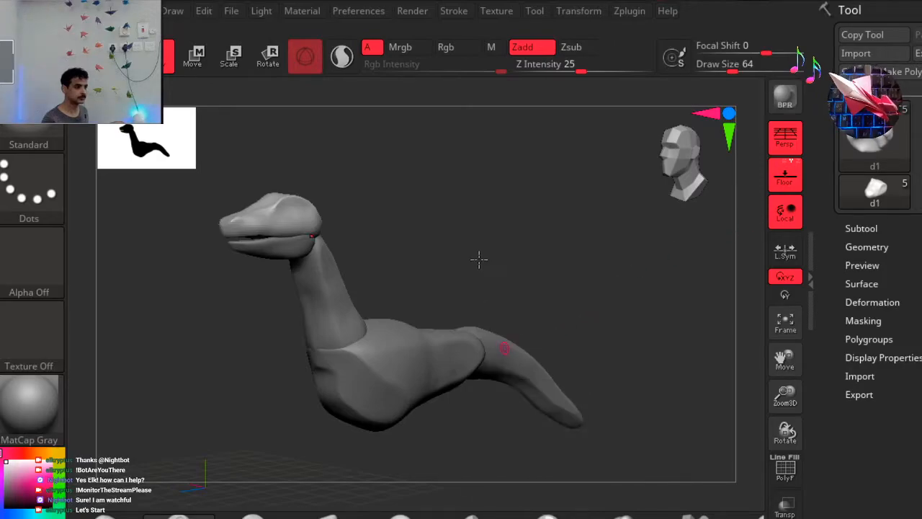
Inspect the creature model's head, neck and body from several angles.
click(919, 2)
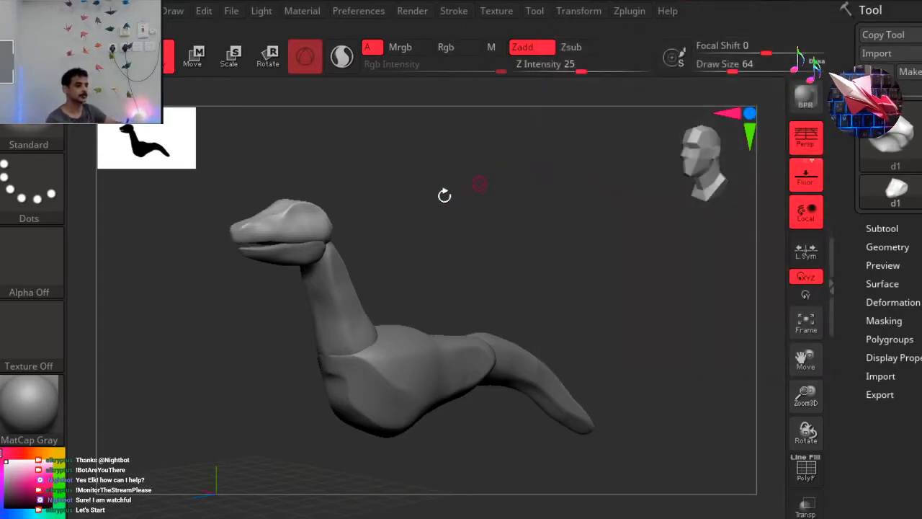
click(195, 166)
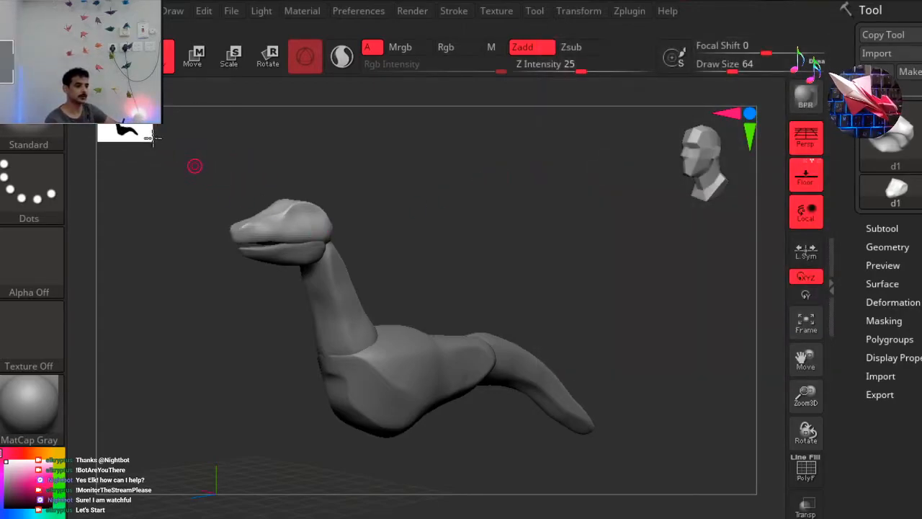
drag(606, 290, 490, 314)
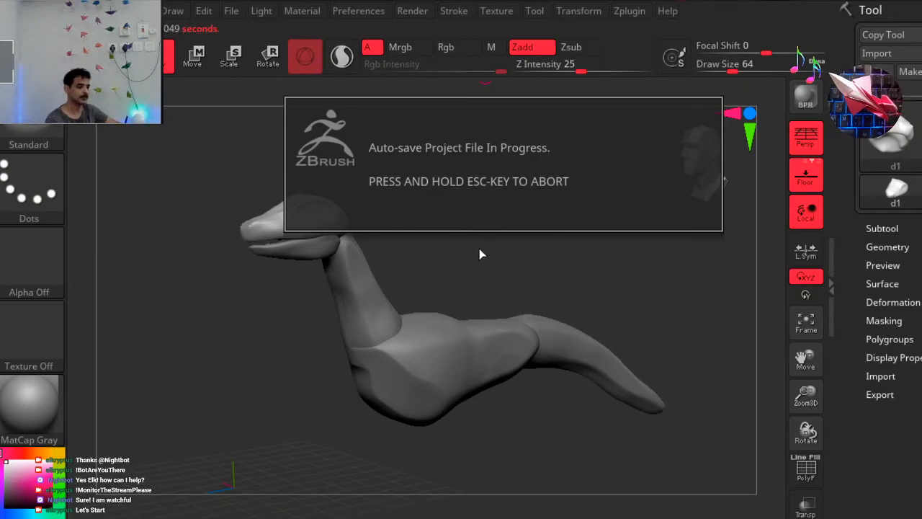
shift+drag(520, 237, 455, 260)
drag(436, 204, 448, 173)
drag(385, 232, 429, 170)
mouse_move(480, 197)
ctrl+right_down()
mouse_move(483, 204)
mouse_move(463, 197)
ctrl+right_up()
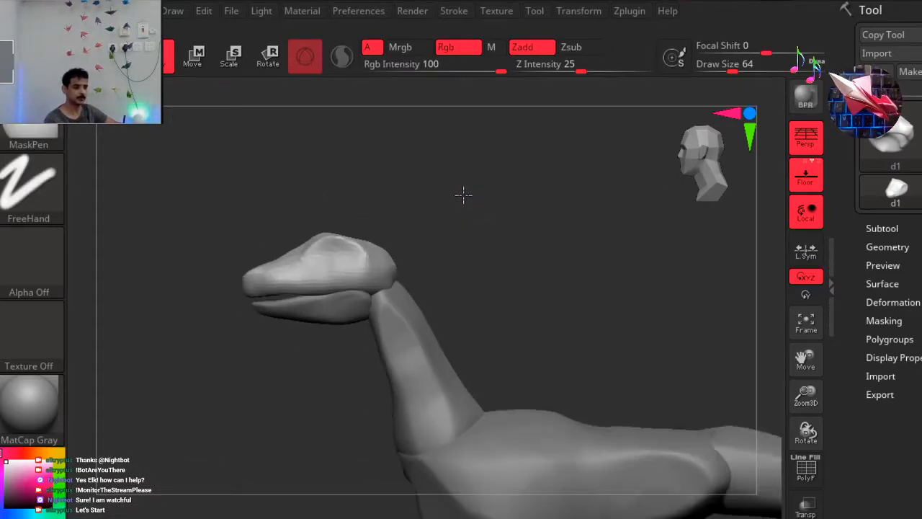
drag(509, 241, 454, 345)
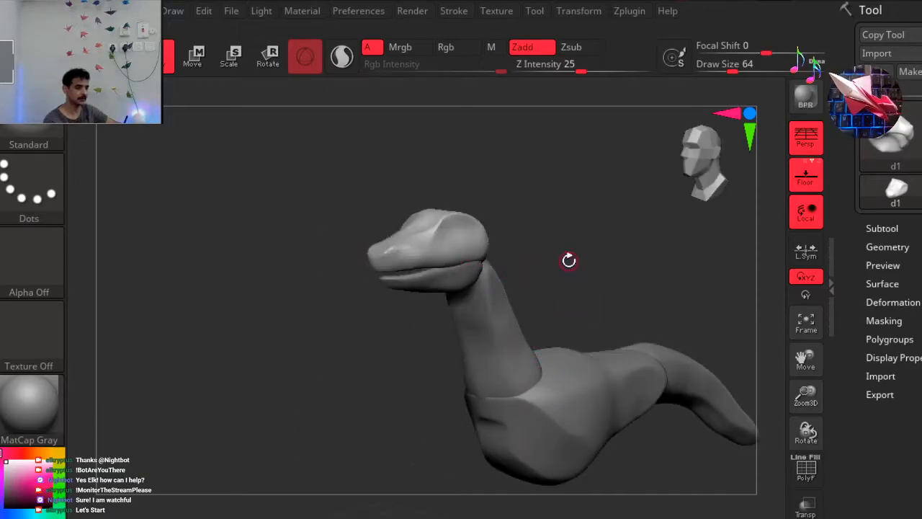
mouse_move(549, 219)
mouse_down()
mouse_move(494, 248)
mouse_move(577, 225)
mouse_move(550, 222)
mouse_up()
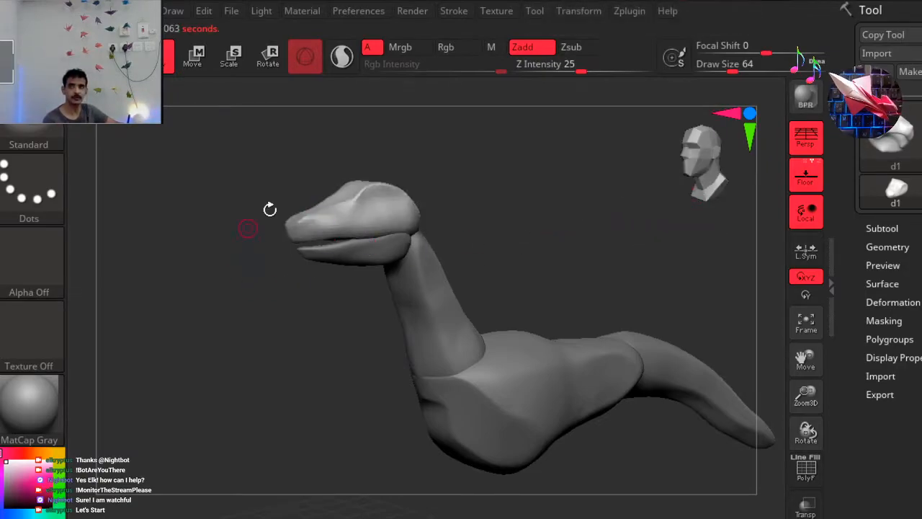
drag(723, 143, 714, 176)
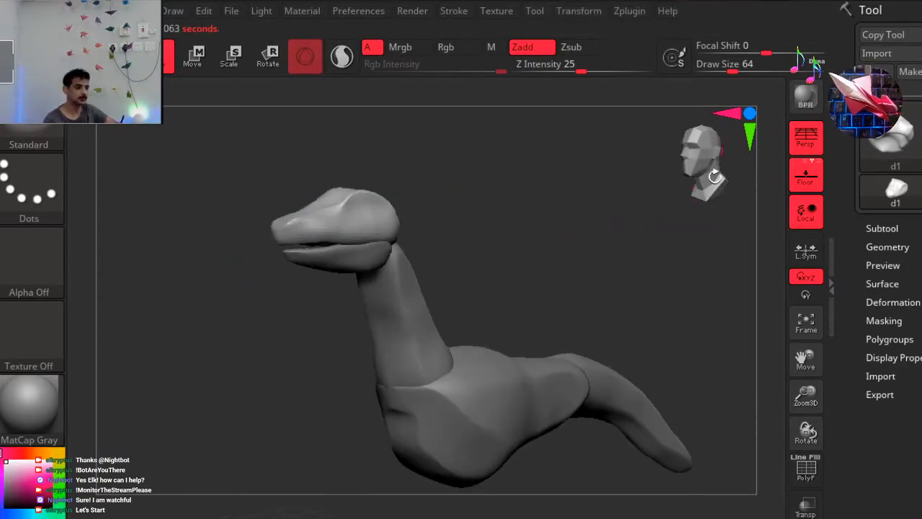
Open the subtool list with a visible count of 8 and select the upper head subtool d1.
click(890, 247)
click(884, 225)
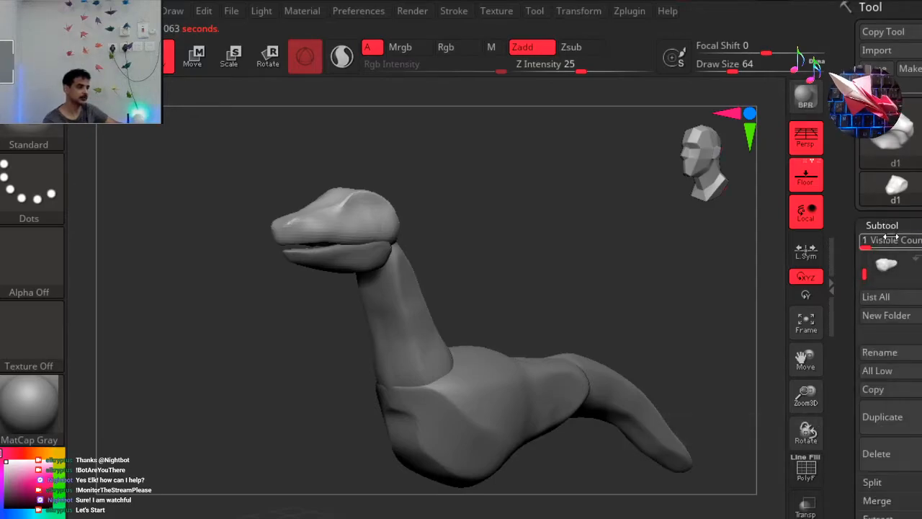
drag(861, 256, 842, 304)
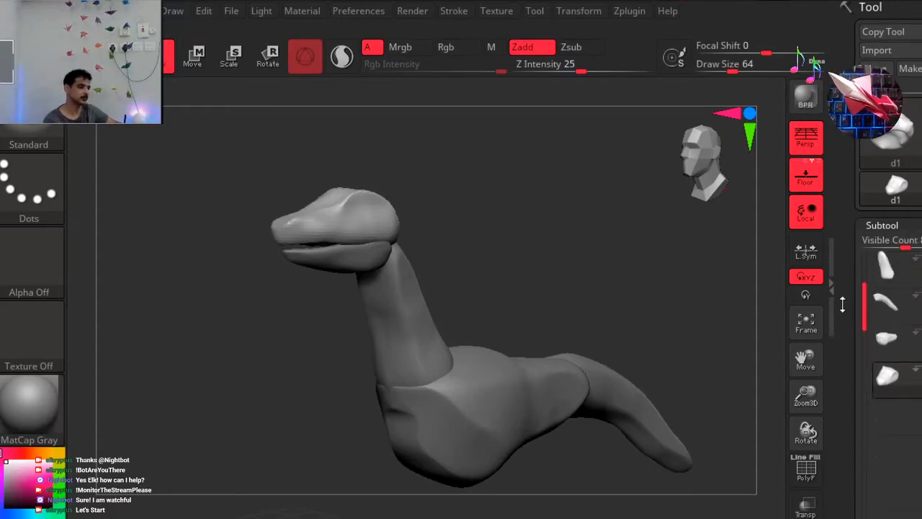
click(885, 304)
click(889, 378)
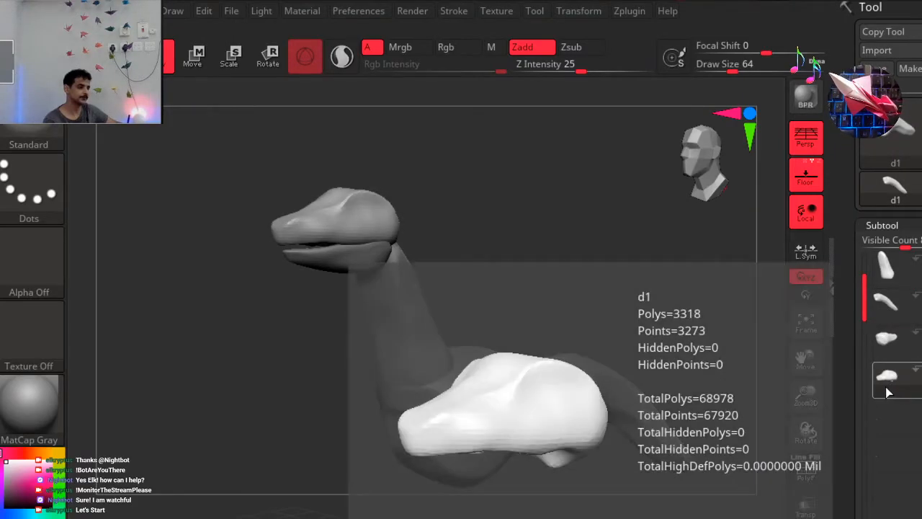
mouse_move(866, 305)
mouse_down()
mouse_move(868, 337)
mouse_move(862, 298)
mouse_up()
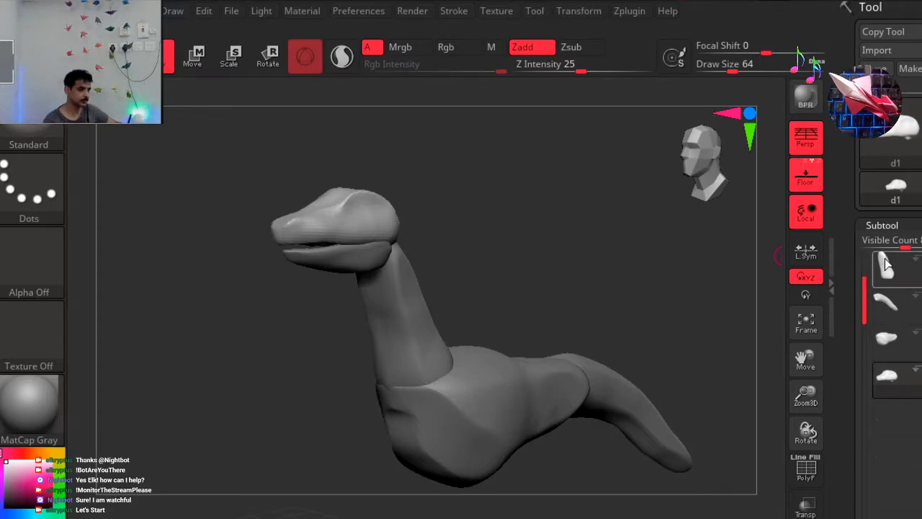
Reduce the subtool list's visible count to 2 and create a new subtool folder named g1.
drag(908, 245, 865, 247)
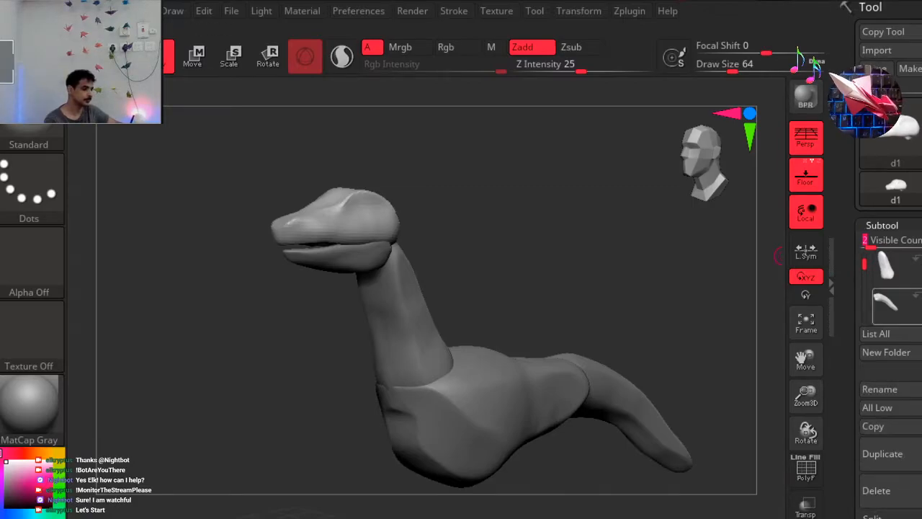
drag(853, 248, 853, 227)
drag(853, 403, 853, 96)
drag(853, 288, 853, 488)
drag(853, 289, 853, 351)
drag(906, 308, 907, 323)
click(907, 306)
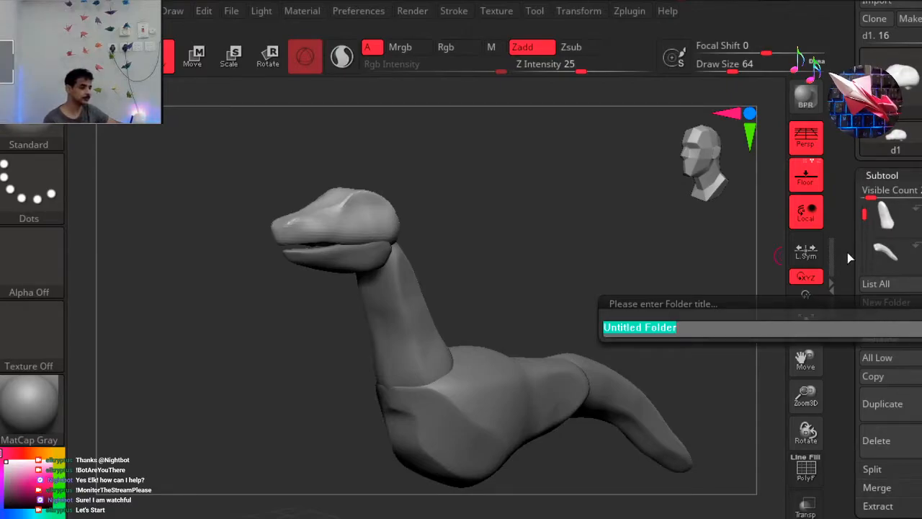
key(BackSpace)
key(Return)
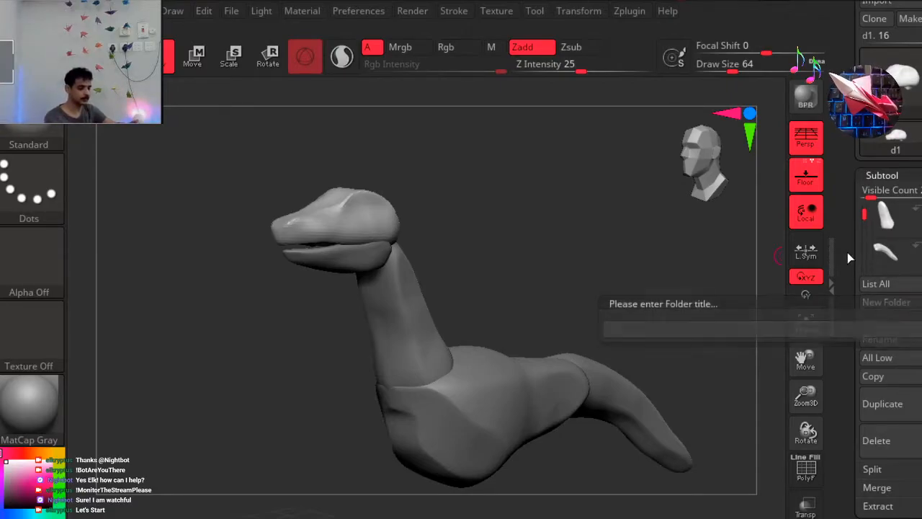
Move the creature's remaining body-part subtools into the g1 folder.
drag(863, 251, 897, 253)
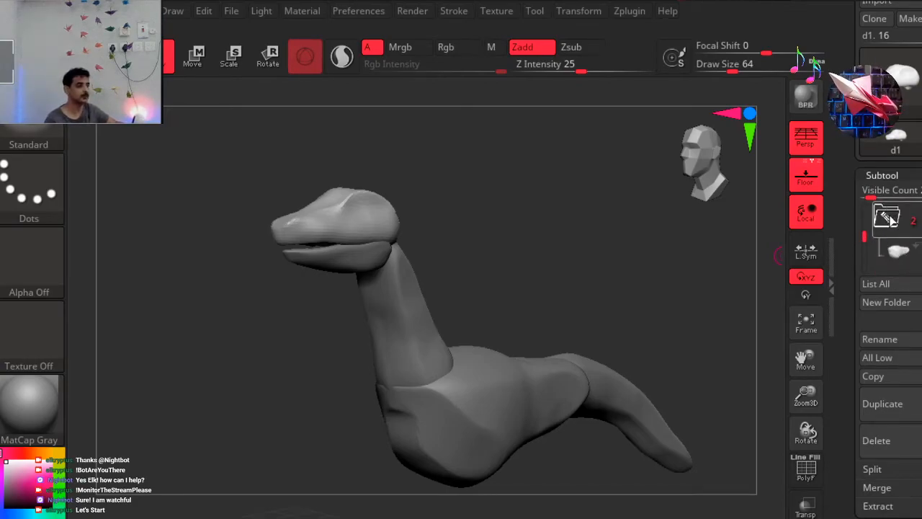
drag(863, 233, 892, 251)
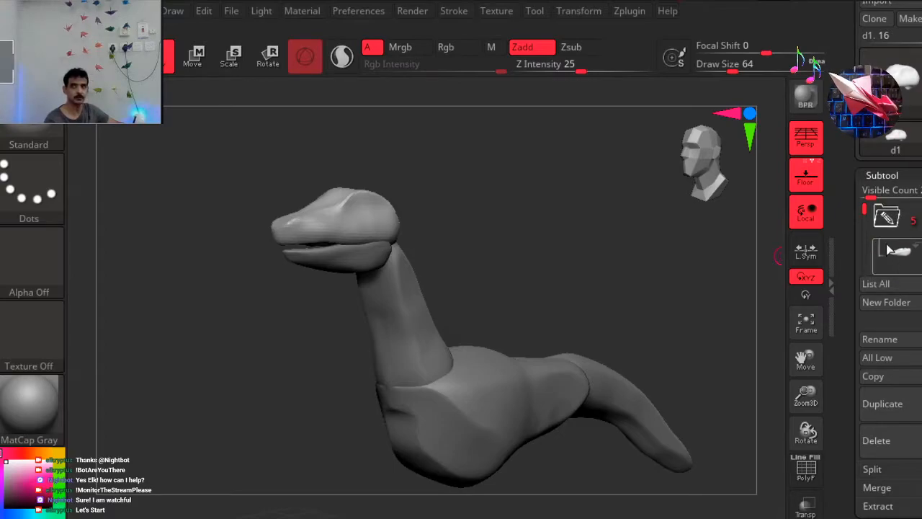
mouse_move(865, 205)
mouse_down()
mouse_move(866, 261)
mouse_move(866, 204)
mouse_up()
Duplicate the g1 folder together with all of its subtools.
mouse_move(892, 226)
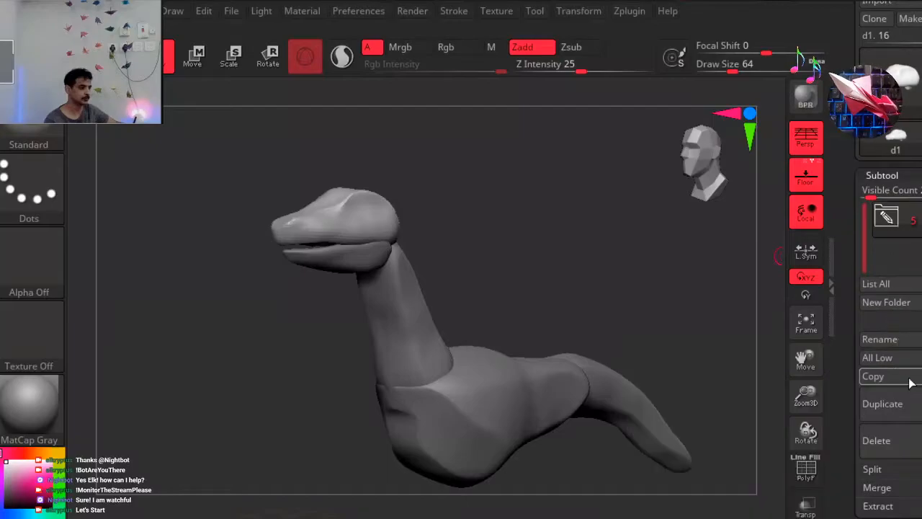
click(880, 405)
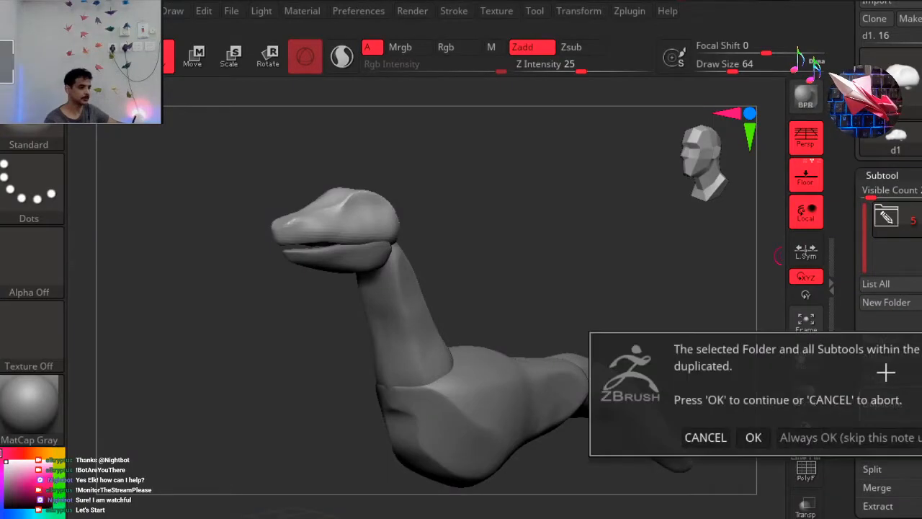
click(770, 437)
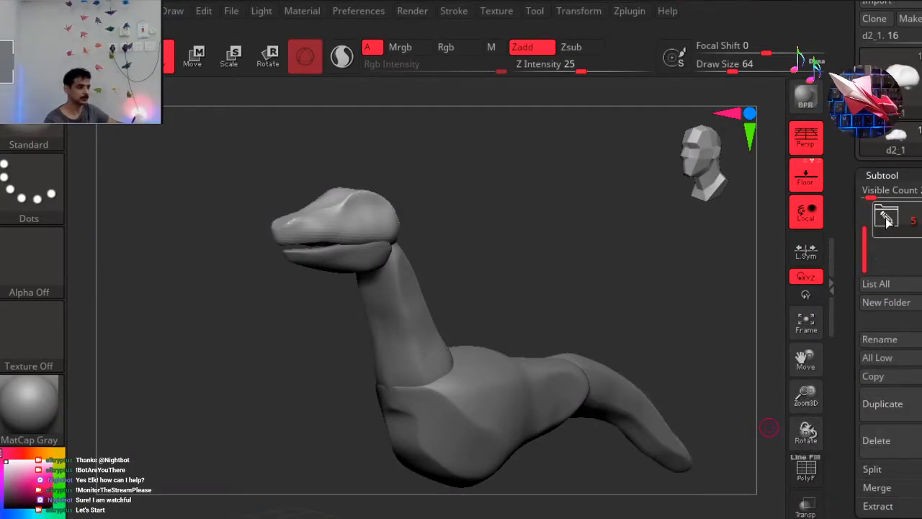
mouse_move(915, 225)
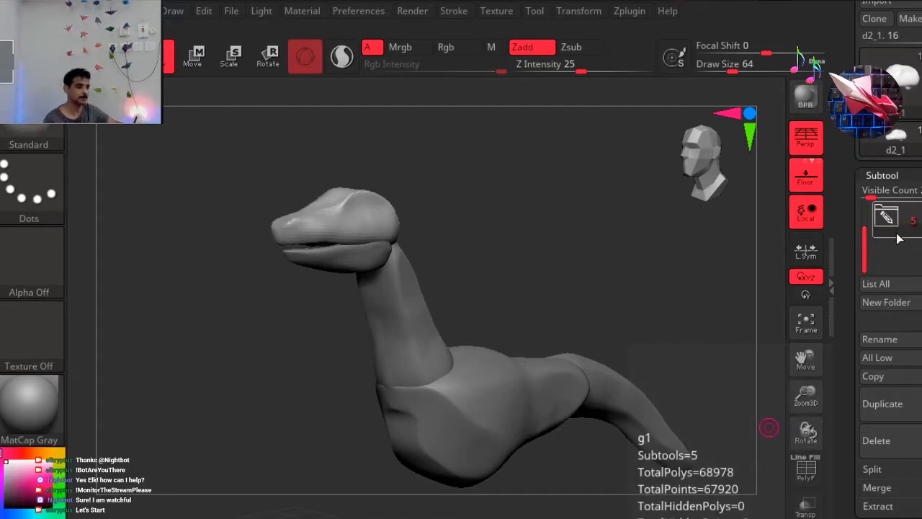
drag(865, 255, 857, 207)
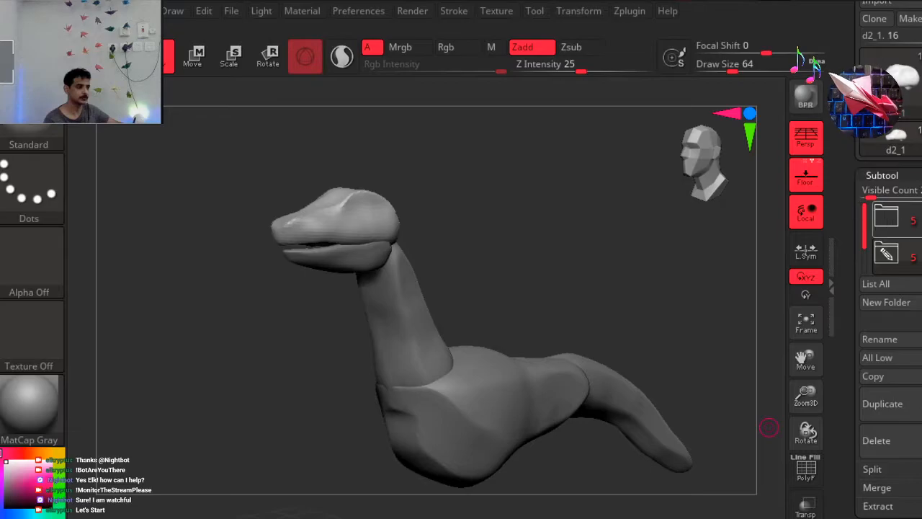
mouse_move(887, 217)
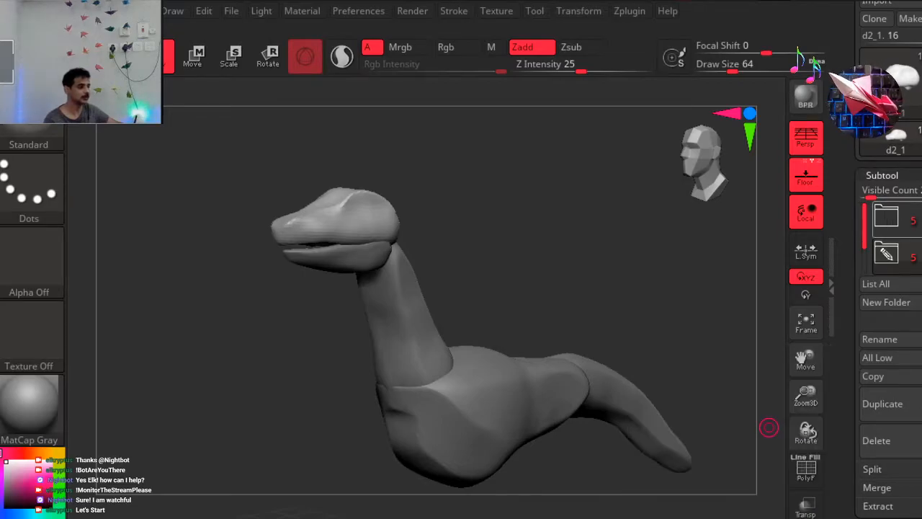
drag(866, 243, 864, 264)
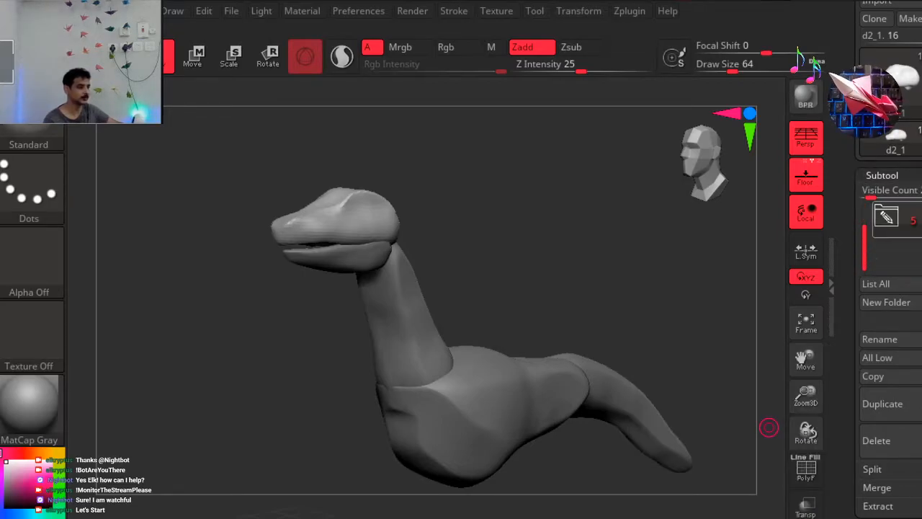
click(904, 338)
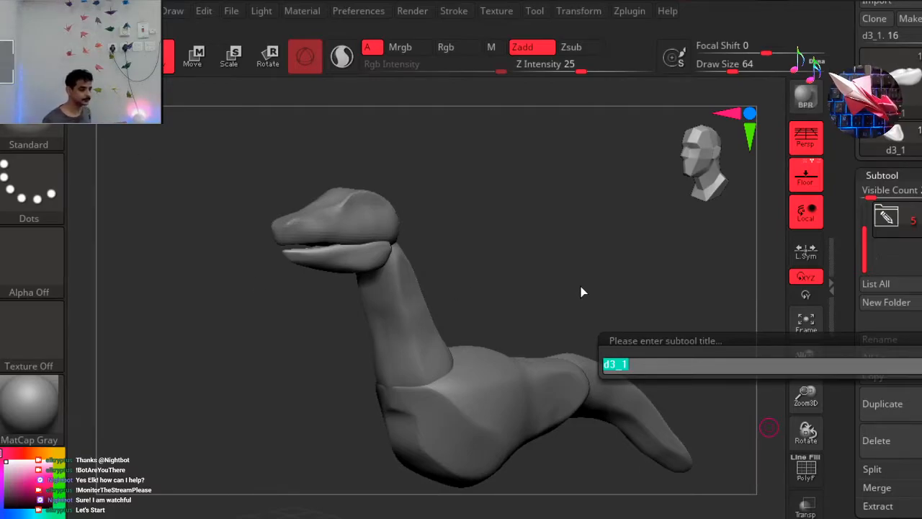
key(Escape)
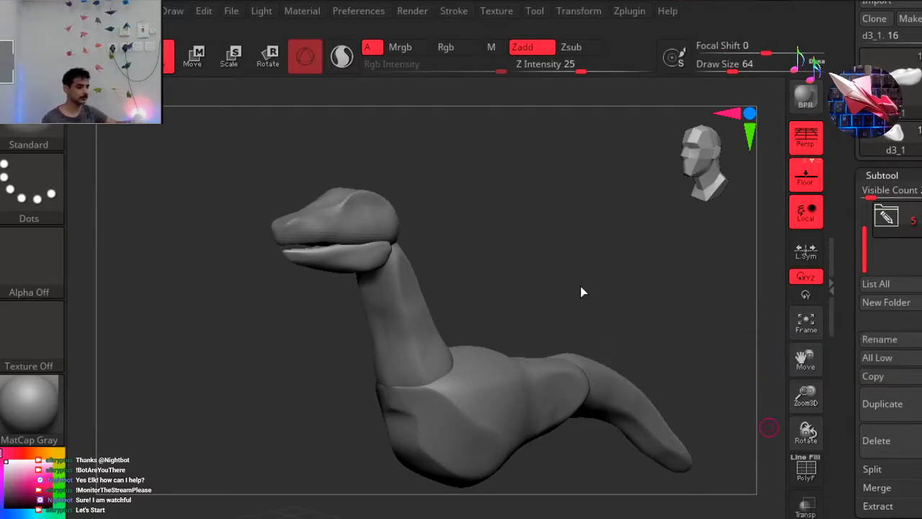
click(893, 219)
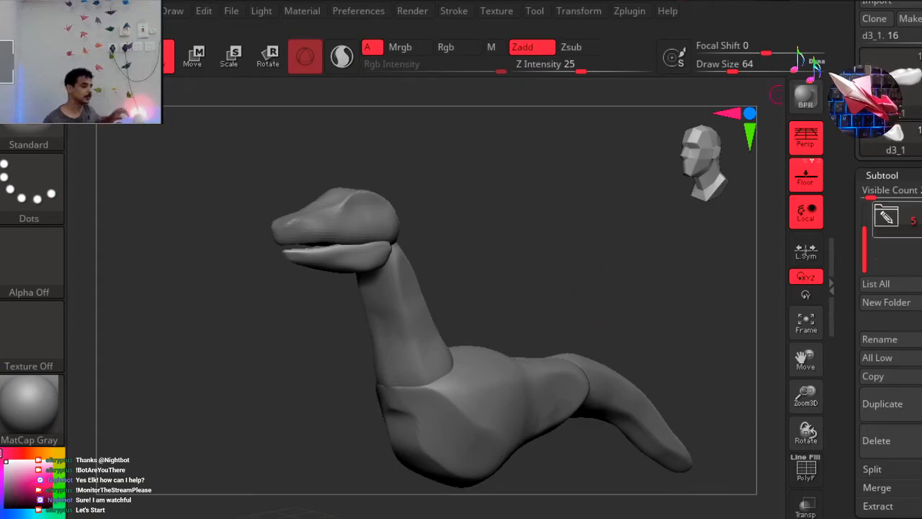
click(905, 223)
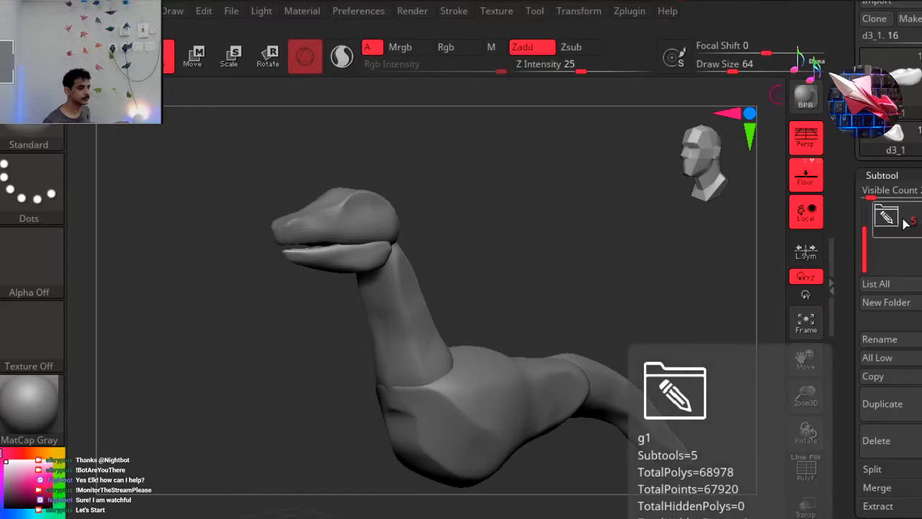
click(906, 223)
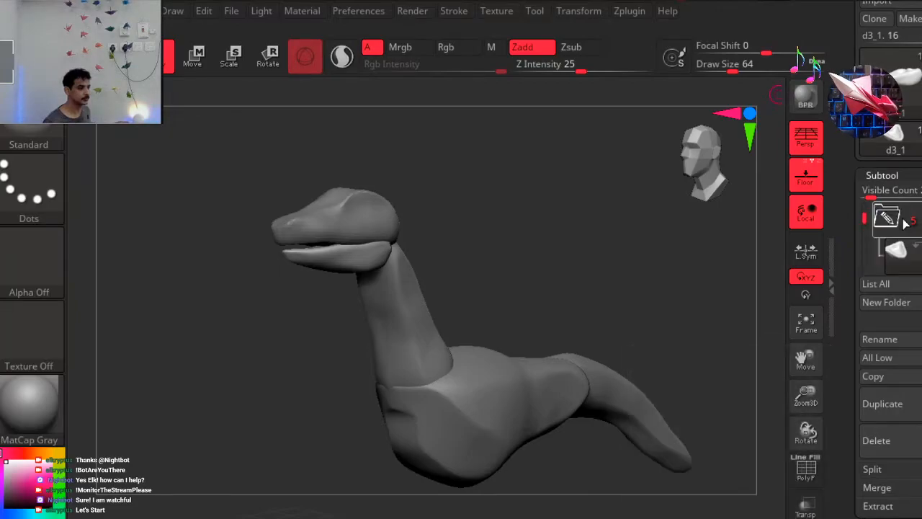
click(880, 339)
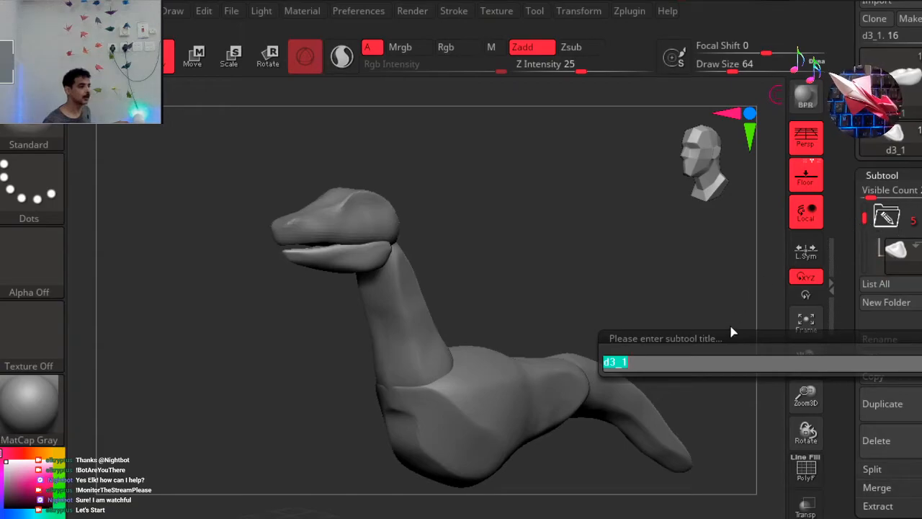
key(Escape)
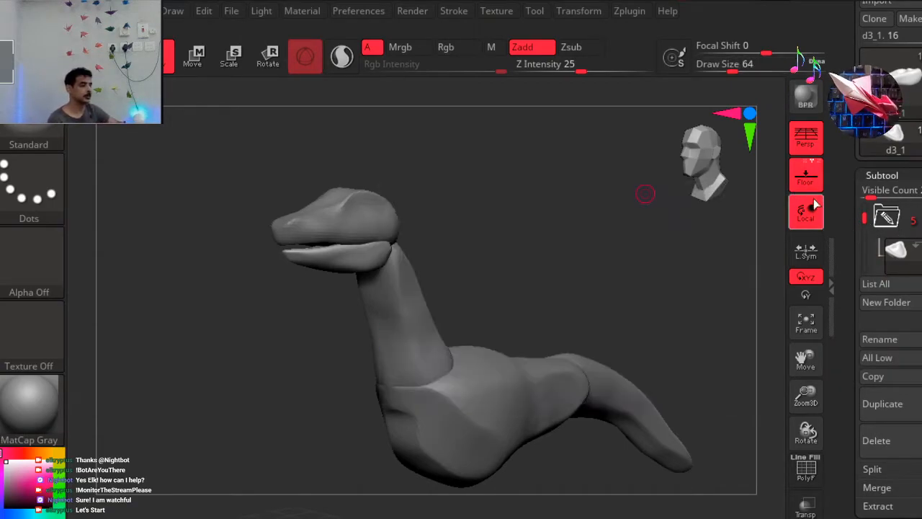
Look through the two g1 folders and check the subtools inside the duplicated one.
click(911, 225)
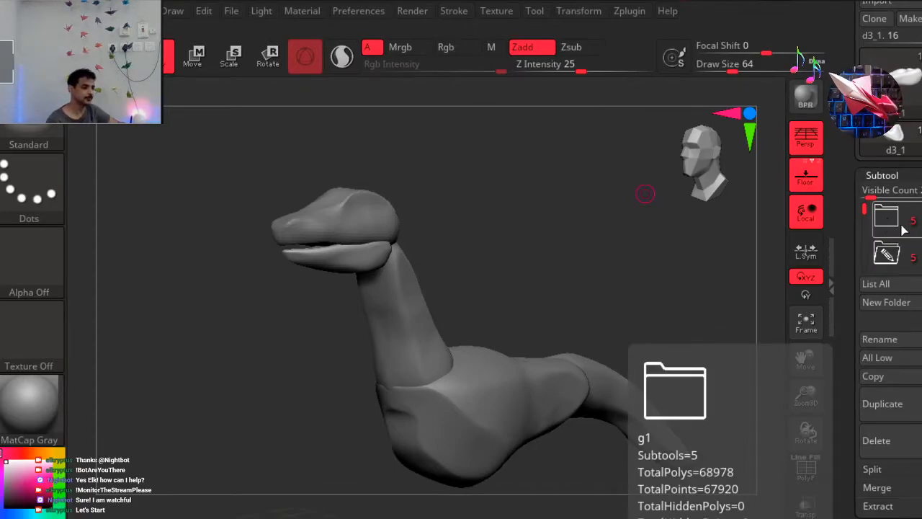
drag(864, 210, 866, 244)
drag(868, 250, 867, 256)
click(907, 250)
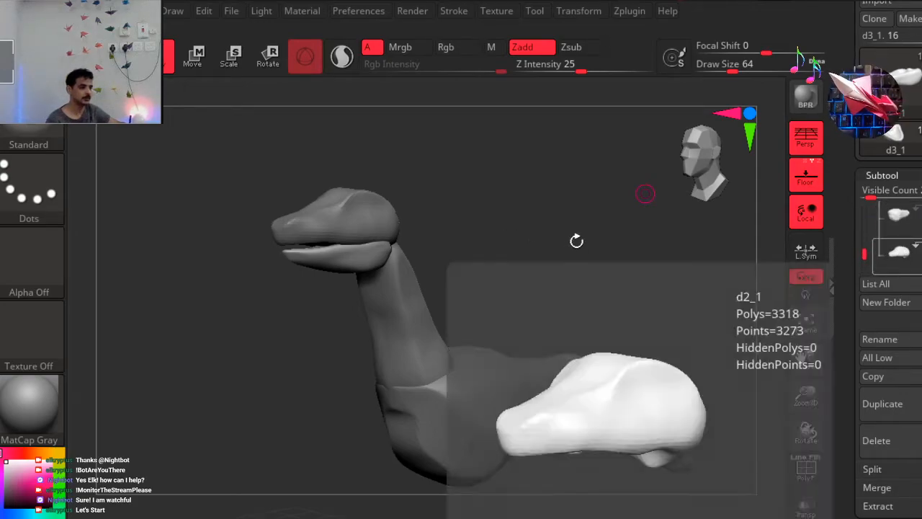
Try to clear the stray copies of the creature from the canvas by undoing the last few changes.
drag(592, 247, 525, 238)
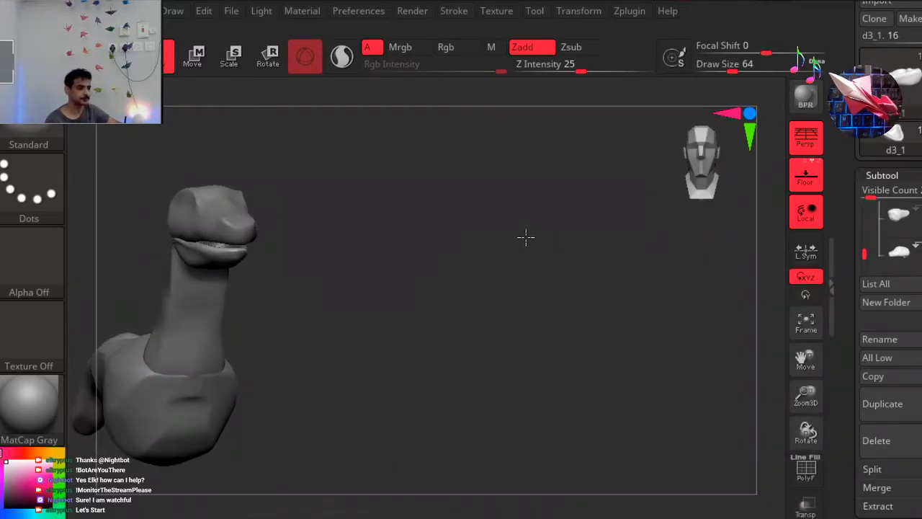
key(f)
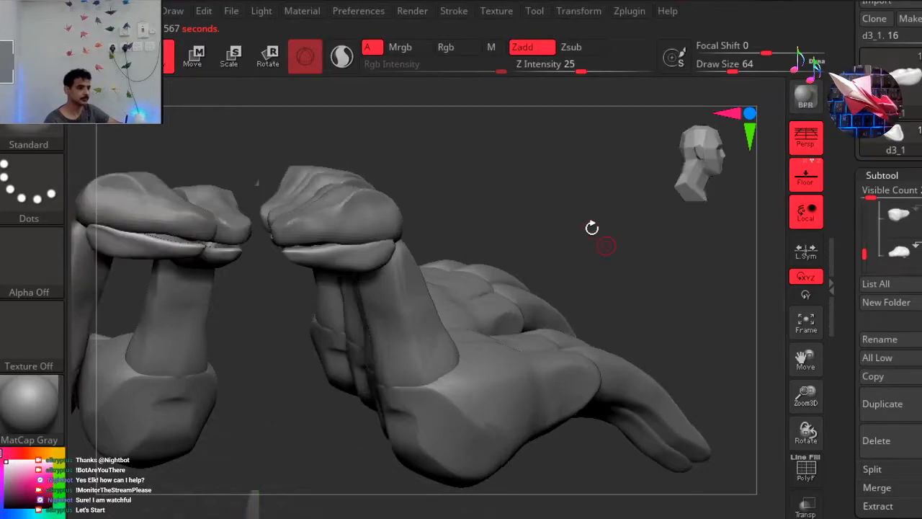
key(ctrl+z)
key(ctrl+z)
key(ctrl+z)
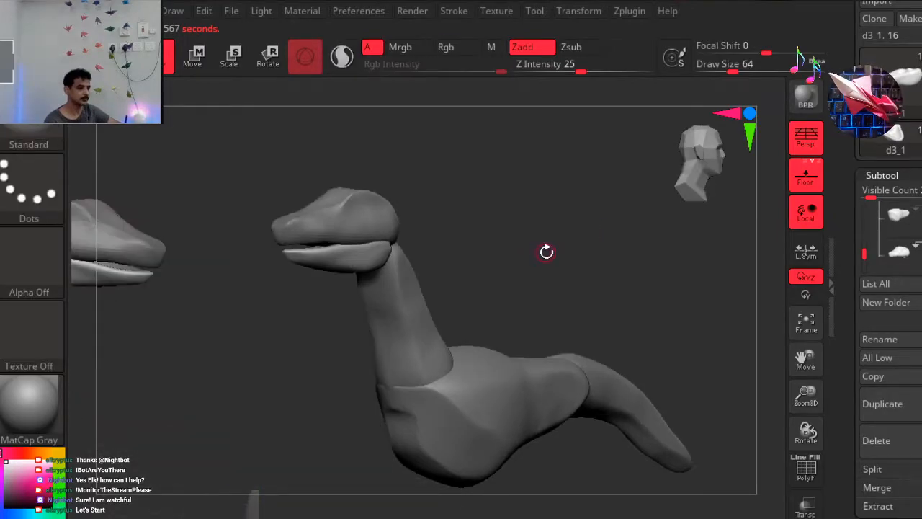
drag(578, 242, 508, 206)
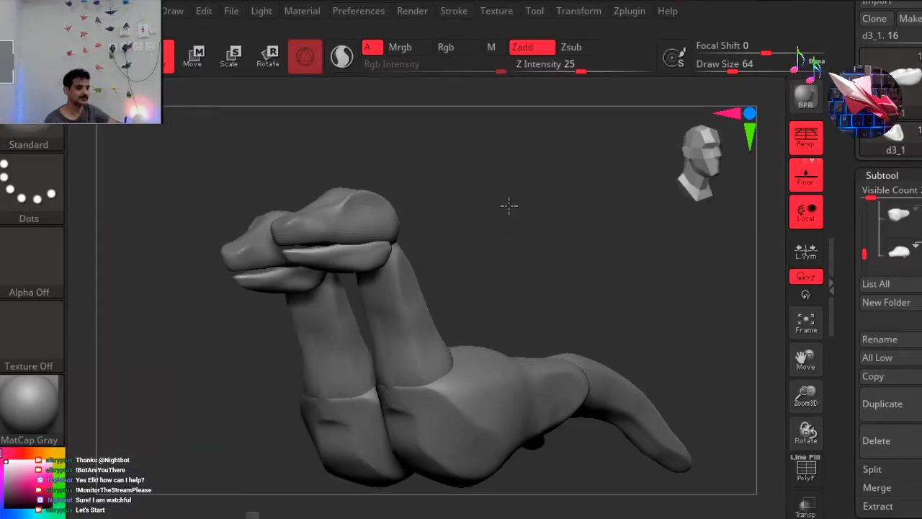
Toggle the visibility of the second g1 folder and check the creature and the subtools listed under it.
drag(866, 254, 864, 209)
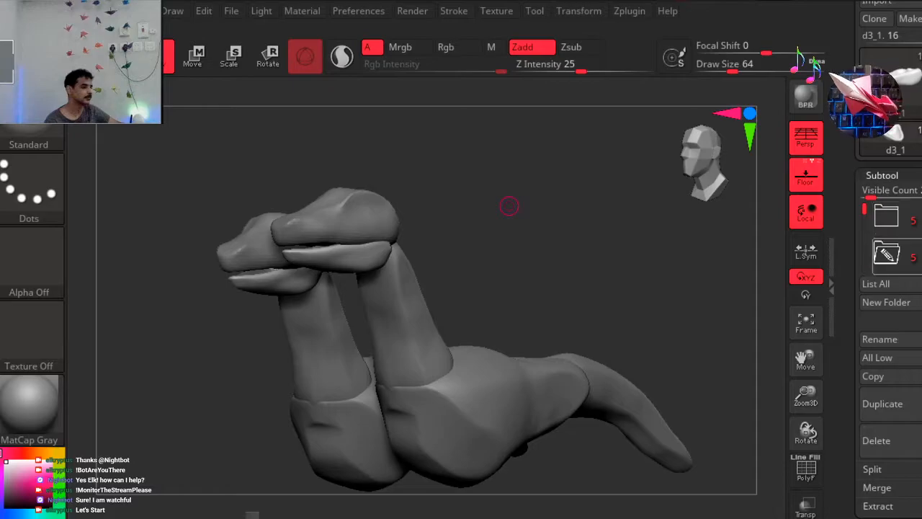
click(919, 258)
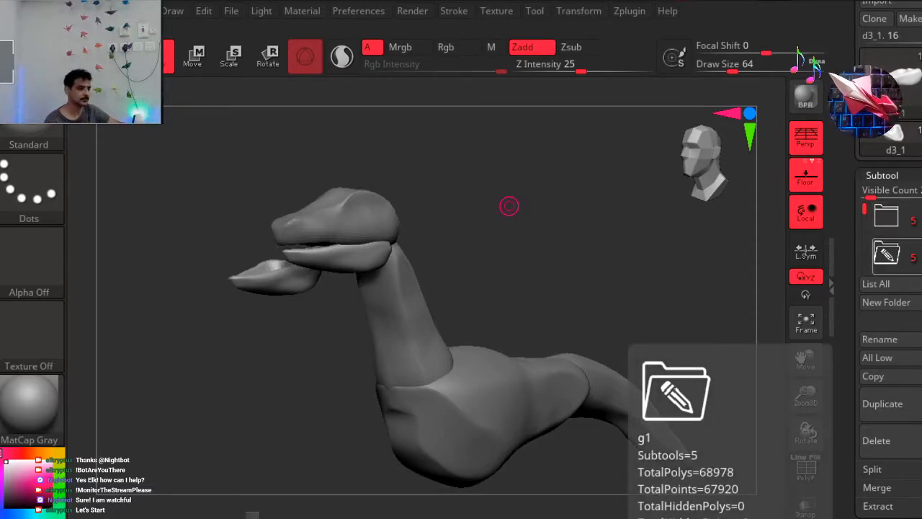
click(917, 258)
drag(862, 213, 864, 241)
drag(497, 244, 579, 248)
drag(450, 284, 501, 262)
drag(705, 161, 575, 5)
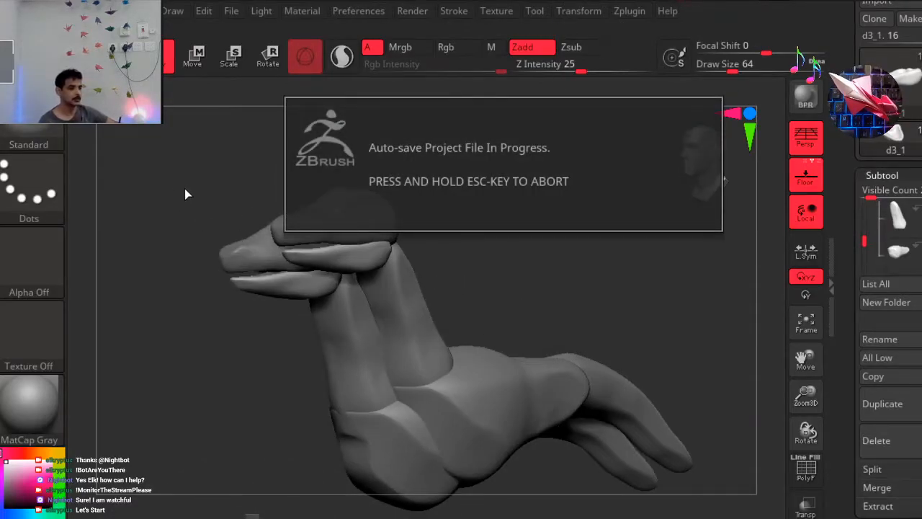
Try undoing a longer series of recent changes to get rid of the leftover creature images.
mouse_move(212, 191)
mouse_down()
mouse_move(252, 223)
mouse_move(266, 272)
mouse_move(349, 204)
mouse_up()
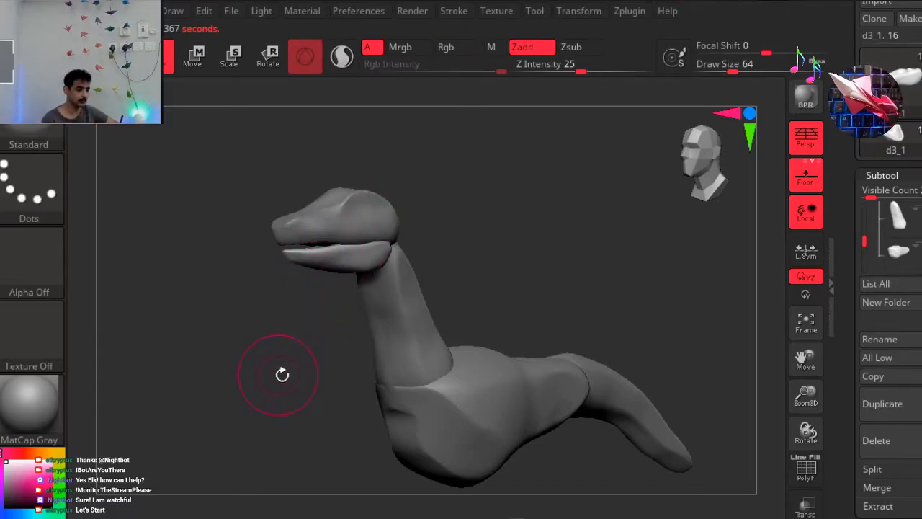
key(ctrl+z)
key(ctrl+z)
key(ctrl+z)
key(ctrl+z)
key(ctrl+z)
key(ctrl+z)
key(ctrl+z)
key(ctrl+z)
key(ctrl+z)
key(ctrl+z)
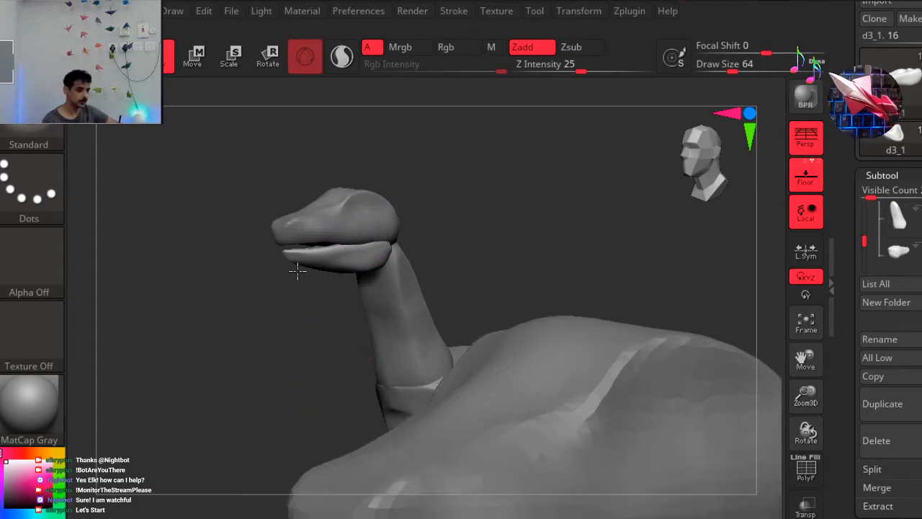
key(ctrl+z)
key(ctrl+z)
key(ctrl+z)
key(ctrl+z)
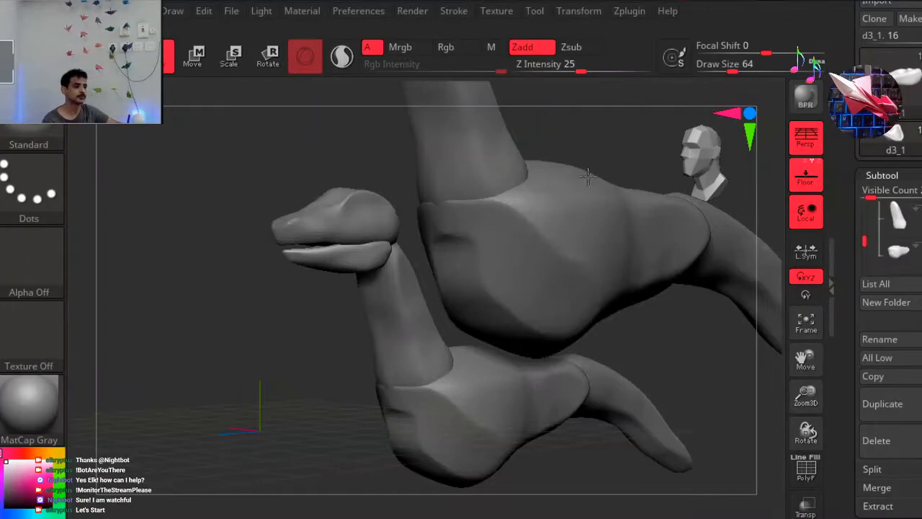
key(ctrl)
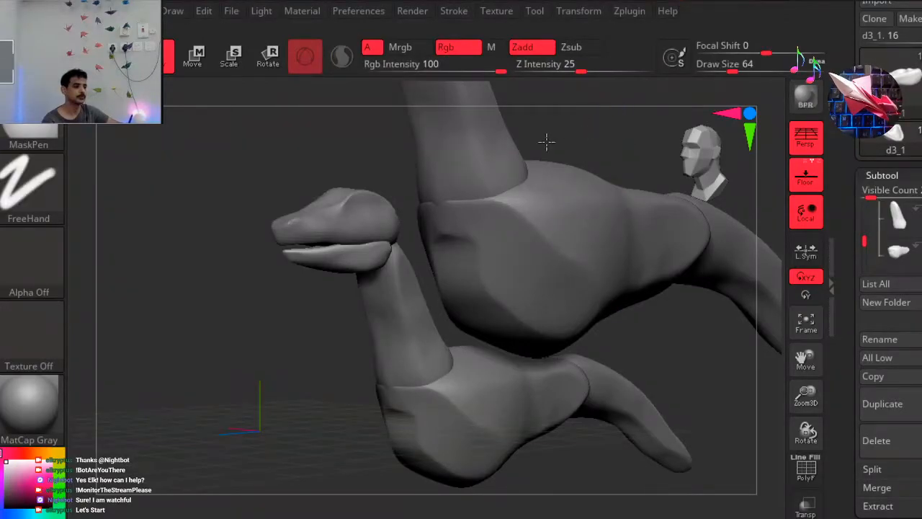
key(ctrl+z)
key(ctrl+z)
key(ctrl+z)
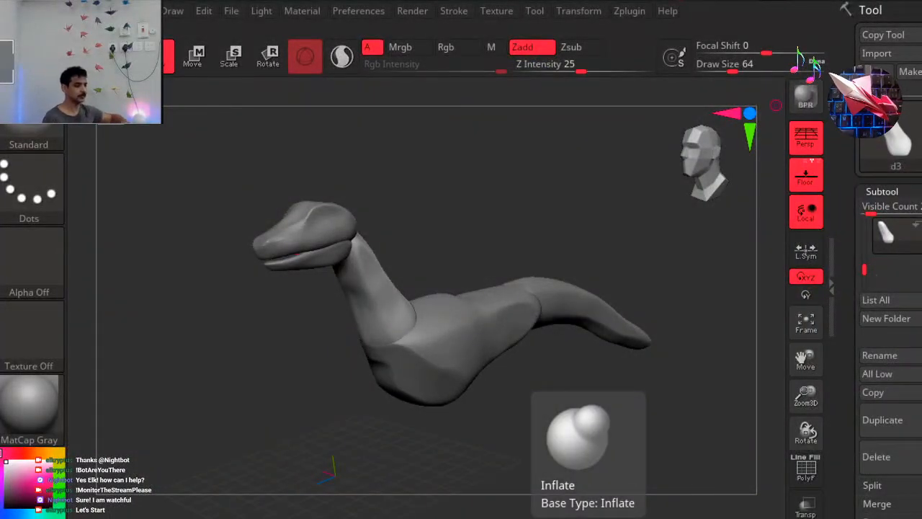
Set the subtool list's visible count to 5 so all of the creature's body parts are listed.
drag(594, 207, 523, 199)
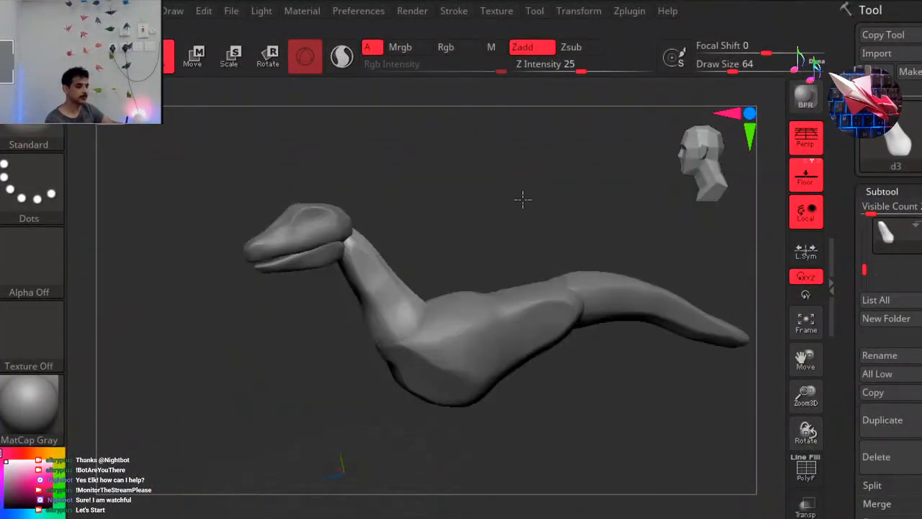
drag(701, 162, 665, 164)
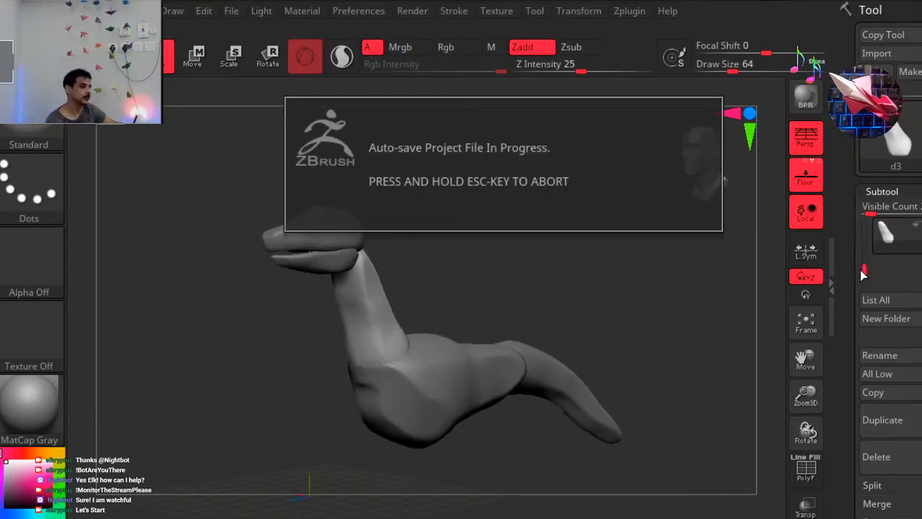
drag(863, 266, 889, 213)
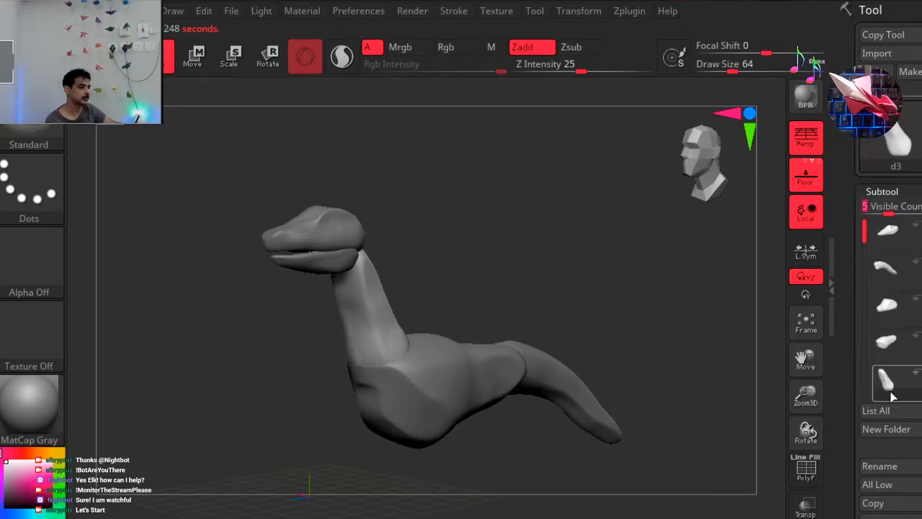
mouse_move(888, 380)
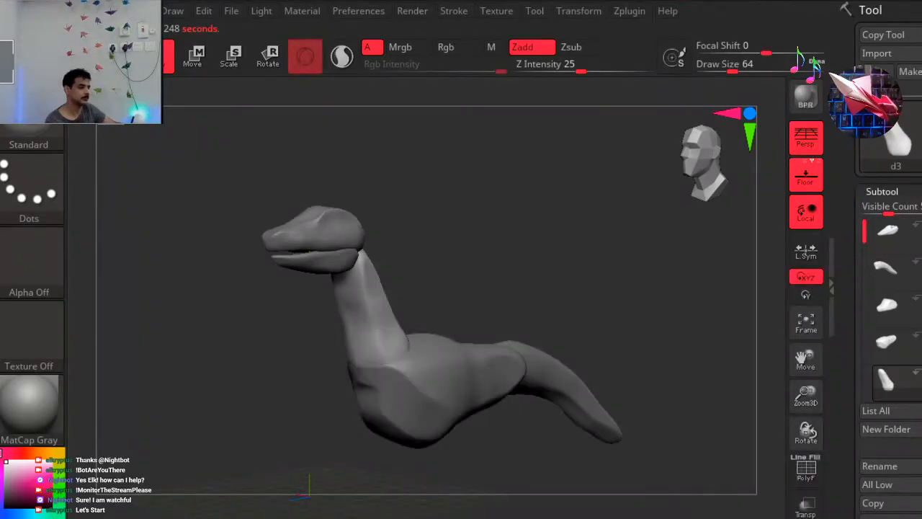
Hide the other body parts to check each subtool on its own, and show all of them again.
click(893, 346)
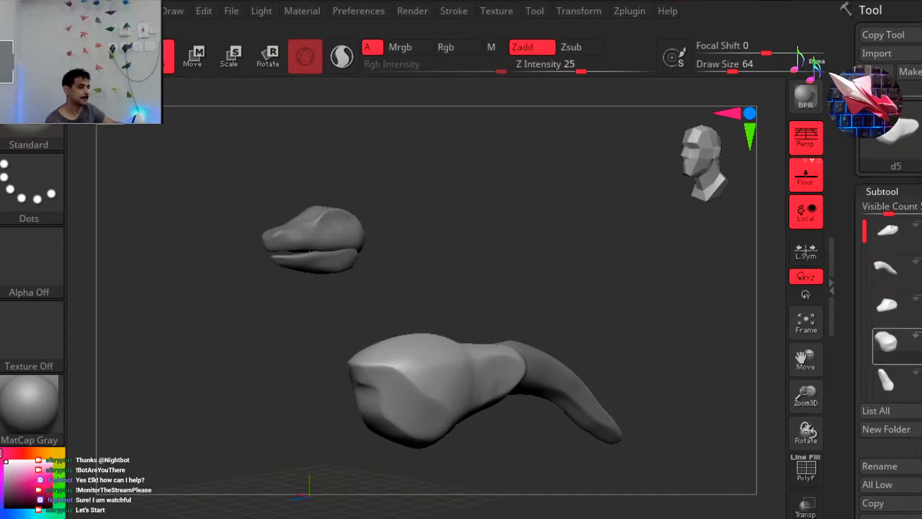
mouse_move(893, 346)
click(883, 232)
click(896, 268)
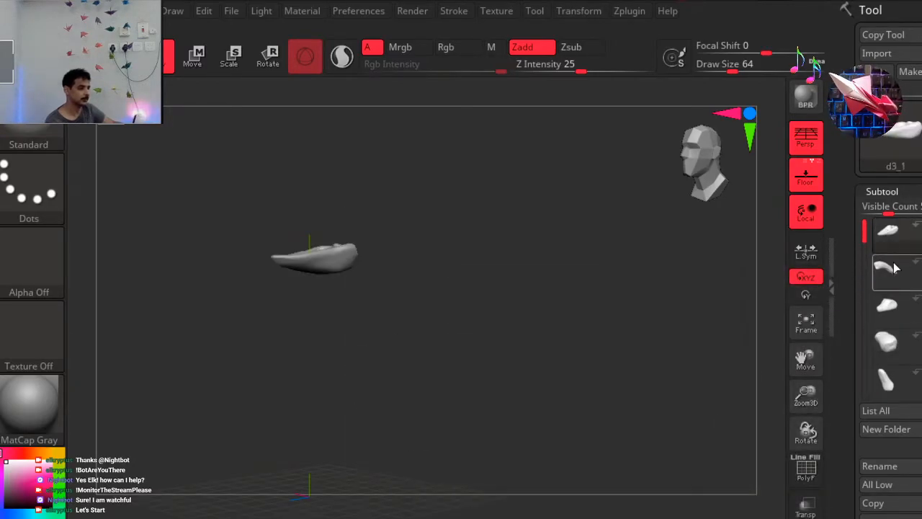
click(888, 285)
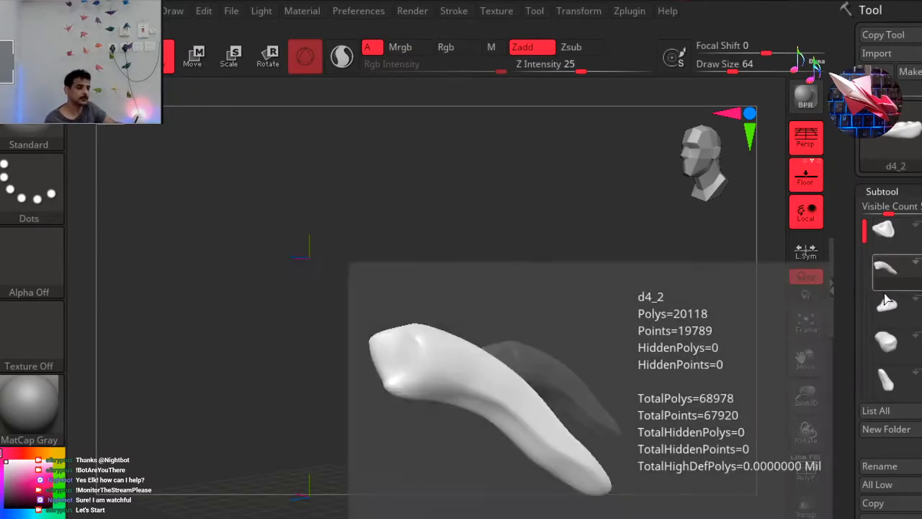
click(885, 307)
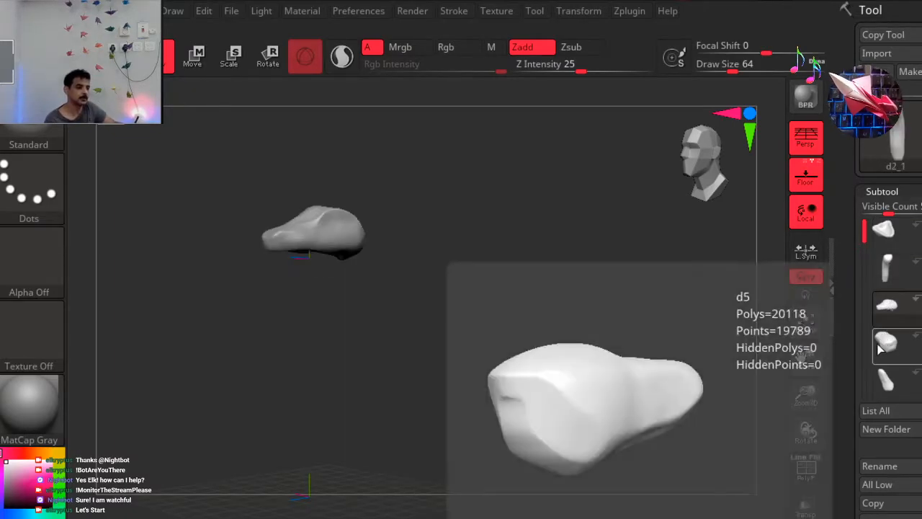
click(887, 344)
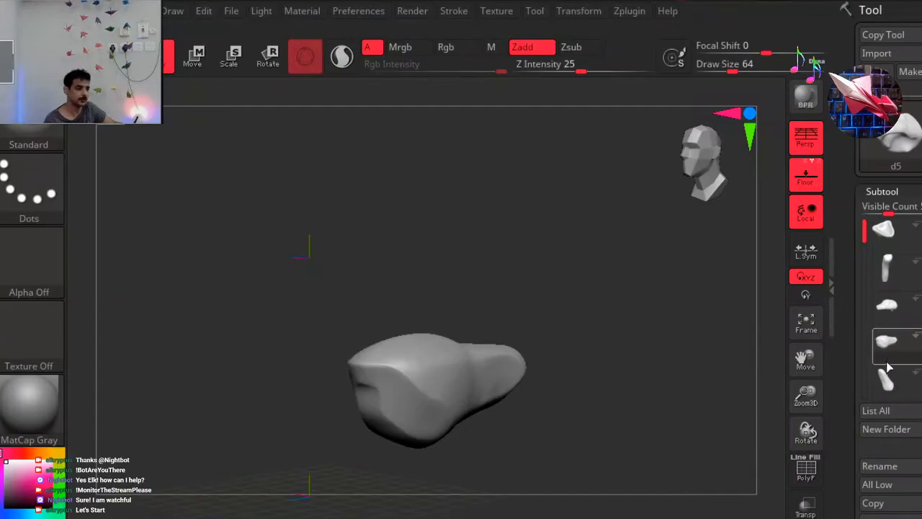
click(886, 382)
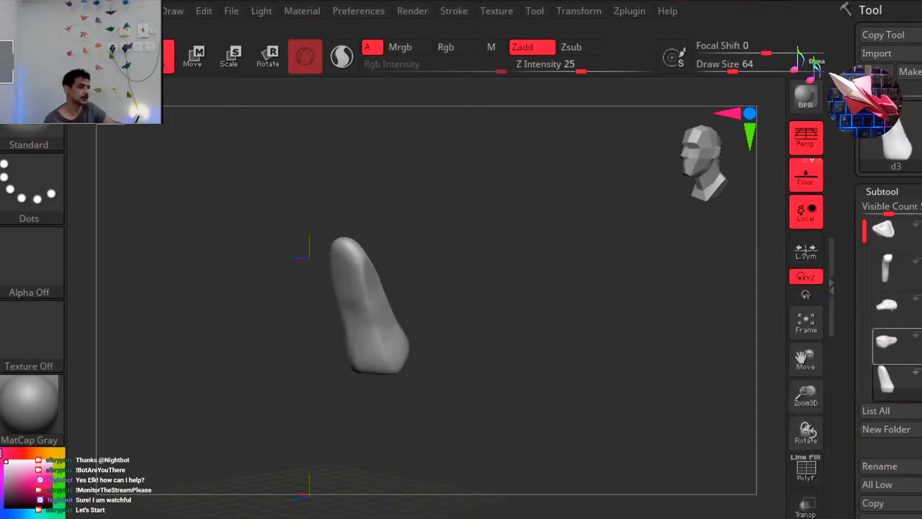
click(921, 302)
click(921, 266)
click(921, 230)
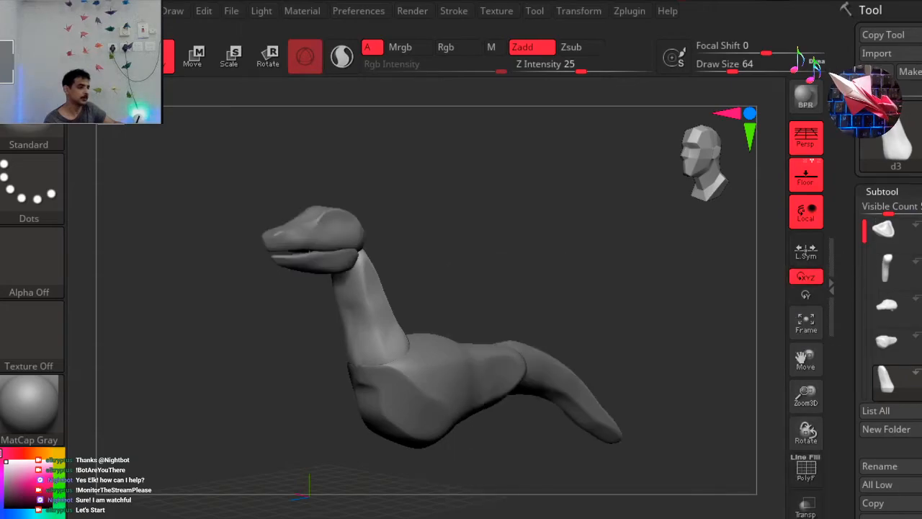
Make the head subtool d2_1 active and choose the DamStandard brush for sculpting it.
click(891, 307)
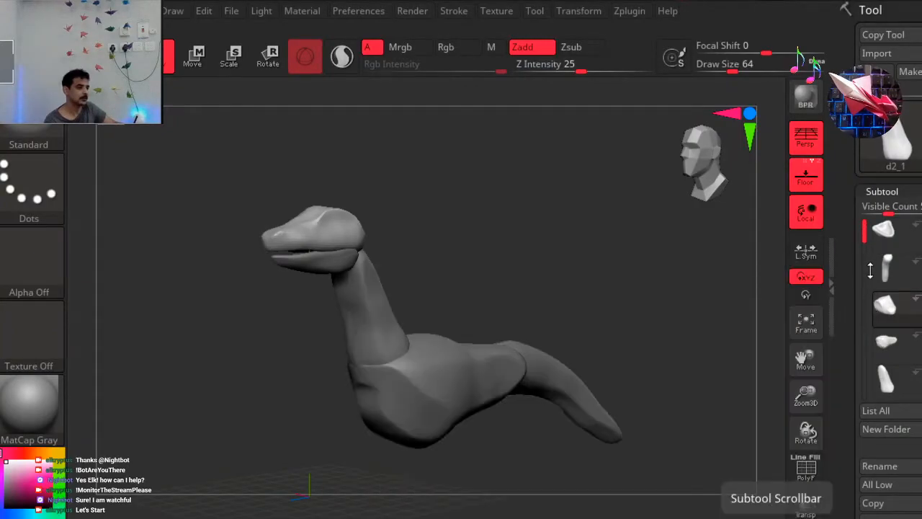
drag(651, 252, 547, 227)
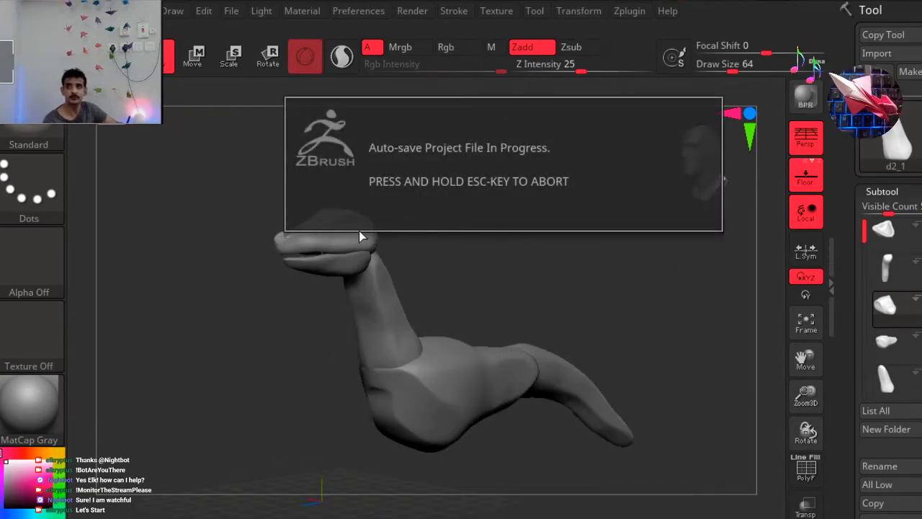
alt+drag(228, 173, 307, 254)
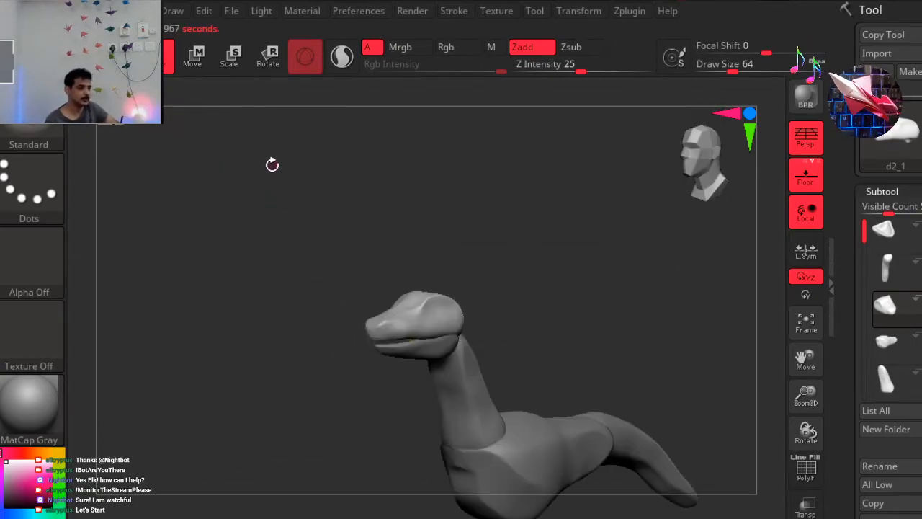
ctrl+right_drag(371, 222, 471, 212)
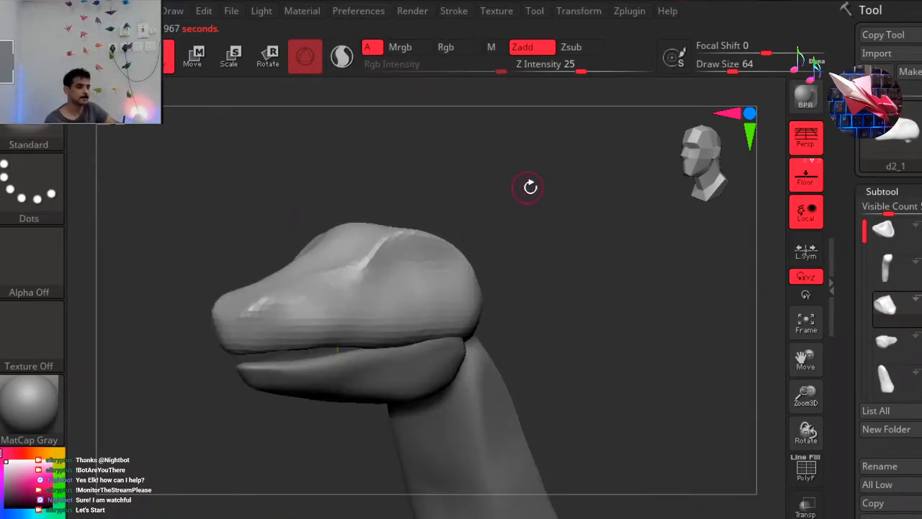
drag(530, 213, 612, 212)
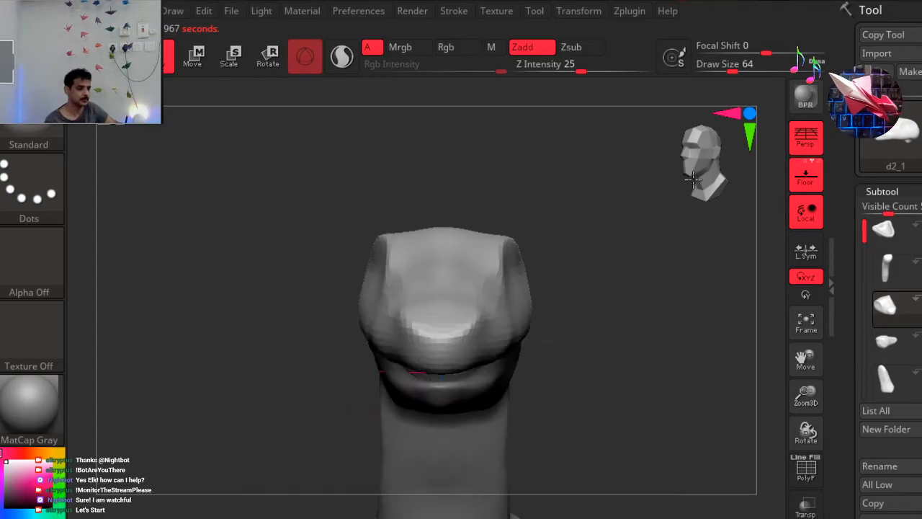
mouse_move(619, 202)
alt+right_down()
mouse_move(549, 152)
mouse_move(611, 199)
mouse_move(573, 200)
mouse_move(622, 196)
alt+right_up()
drag(612, 194, 327, 308)
click(106, 517)
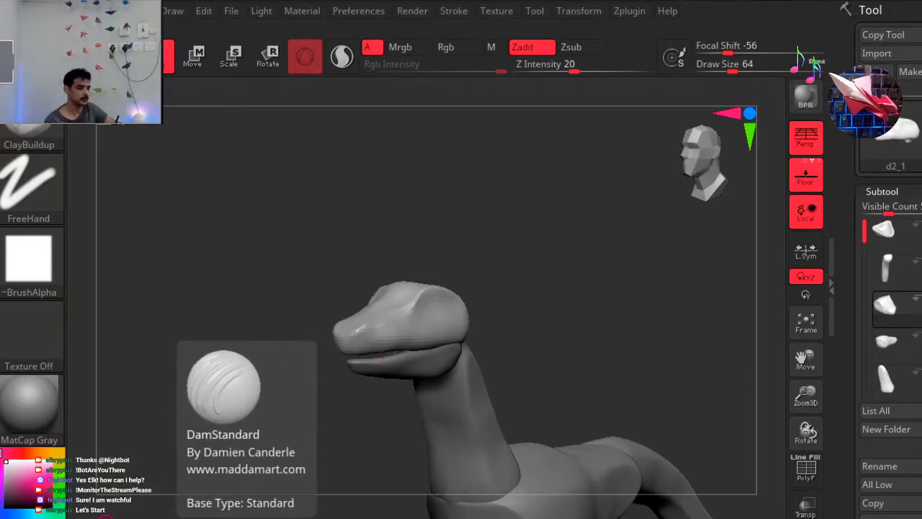
click(106, 517)
ctrl+right_drag(255, 228, 313, 223)
ctrl+right_drag(534, 251, 518, 262)
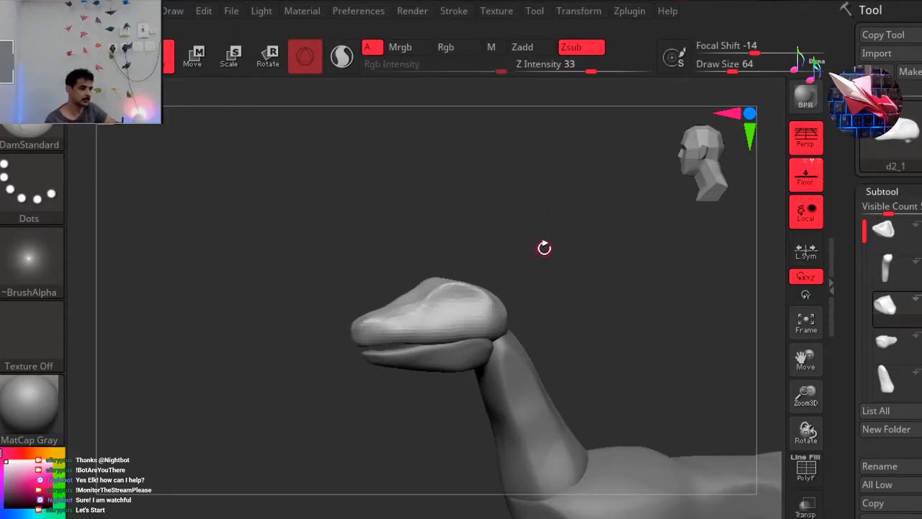
Try carving a small eye detail into the side of the head at draw size 64, and undo it.
drag(545, 248, 553, 252)
drag(475, 309, 477, 296)
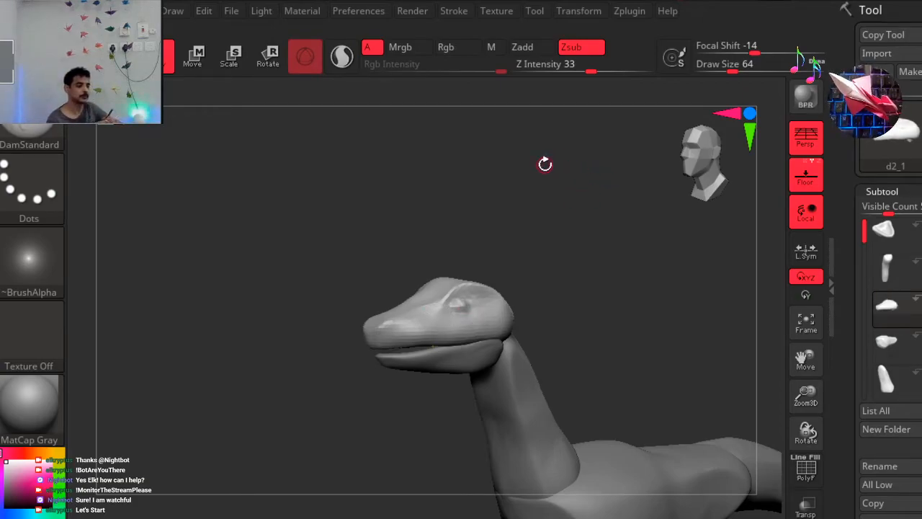
ctrl+right_drag(382, 174, 479, 215)
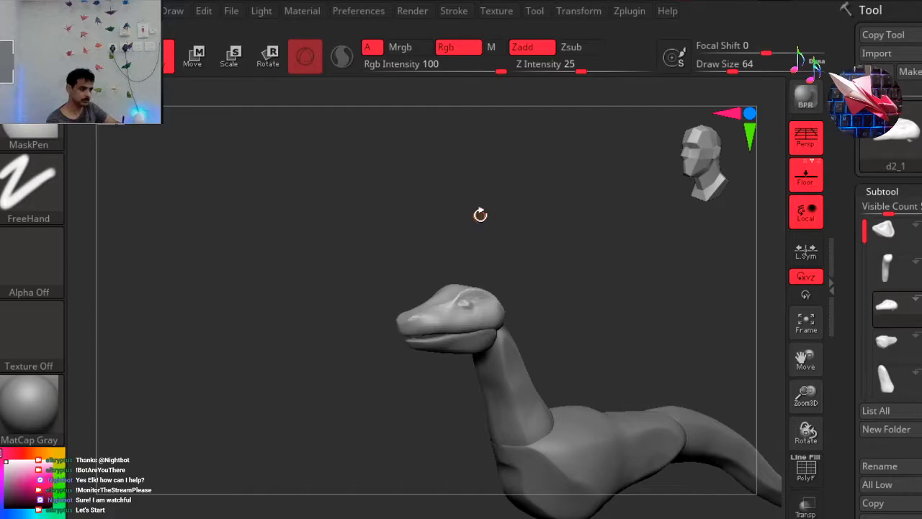
alt+right_drag(419, 216, 255, 206)
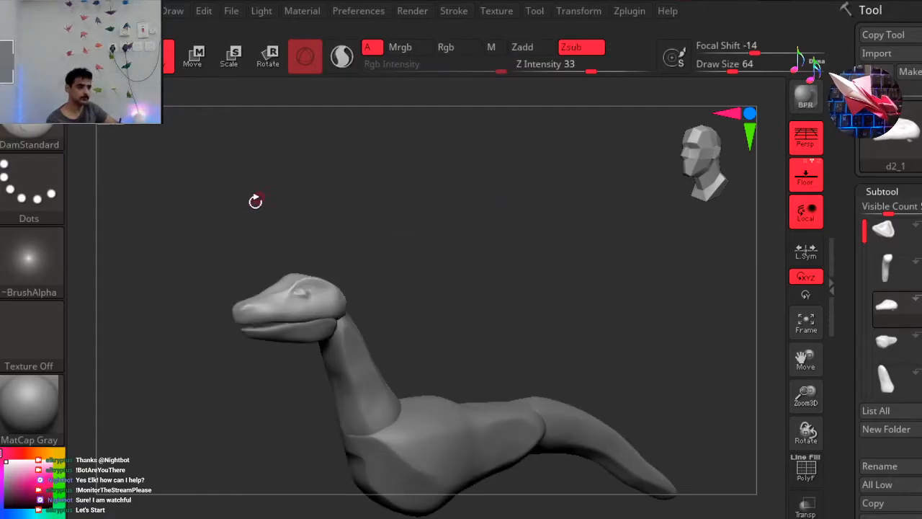
key(ctrl+z)
Set the brush's draw size to 318 and carve a broad eye socket into the side of the head.
key(space)
mouse_move(303, 206)
mouse_down()
mouse_move(324, 208)
mouse_move(341, 224)
mouse_up()
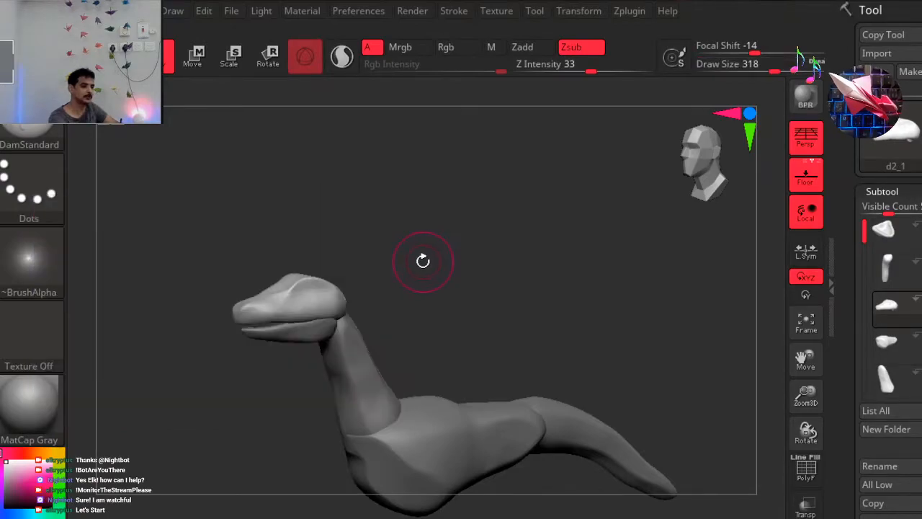
drag(407, 266, 414, 265)
drag(324, 292, 297, 296)
drag(427, 254, 463, 242)
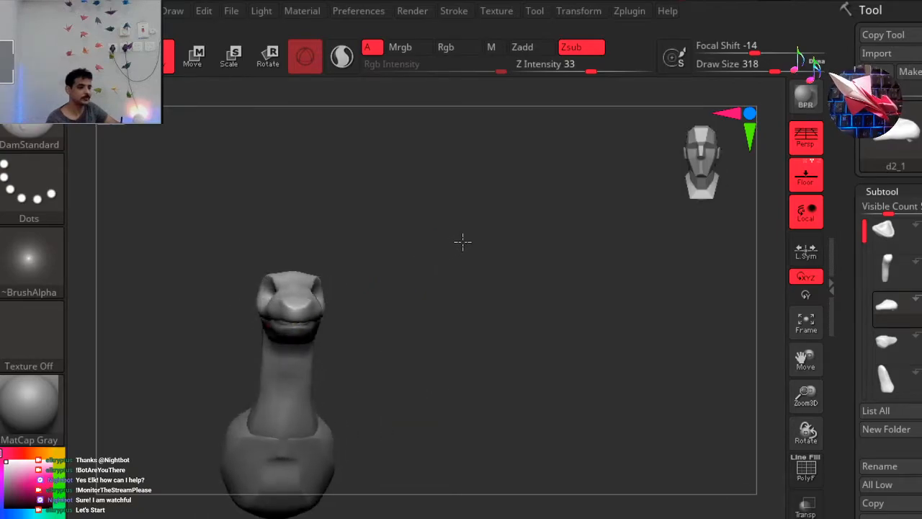
Check the carved eye sockets from front and side, and set the DamStandard brush's draw size to 158.
mouse_move(389, 235)
mouse_down()
mouse_move(375, 237)
mouse_move(387, 214)
mouse_move(377, 227)
mouse_up()
drag(324, 199, 619, 192)
drag(696, 170, 296, 137)
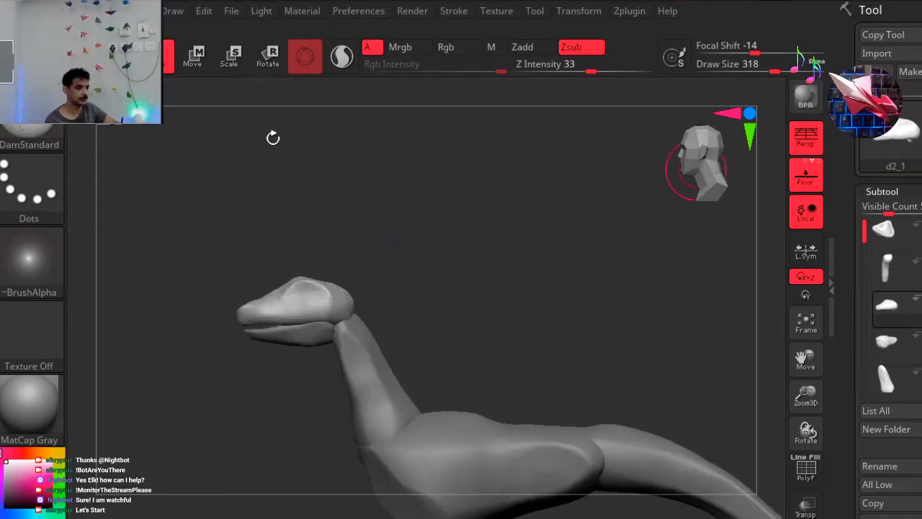
ctrl+right_drag(346, 191, 344, 179)
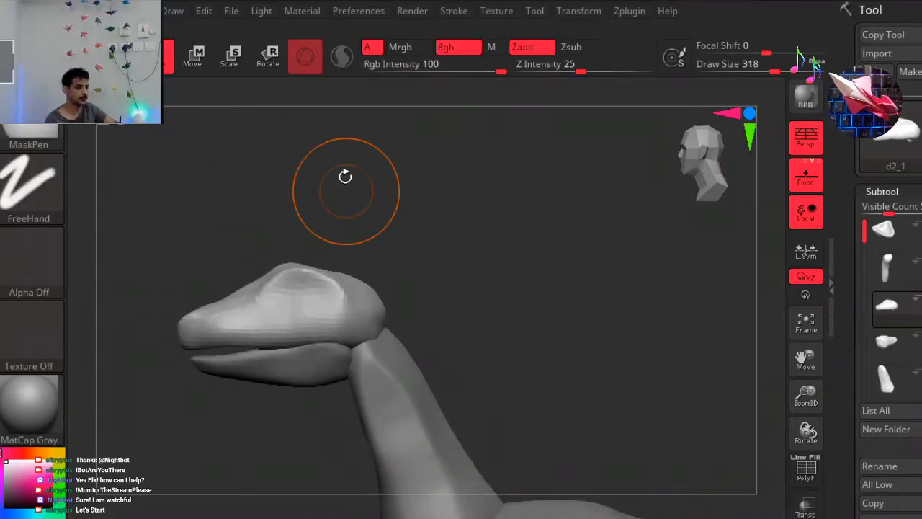
key(space)
drag(532, 206, 508, 206)
Make the neck subtool d3 active and reduce the subtool list's visible count to 1.
drag(859, 231, 863, 249)
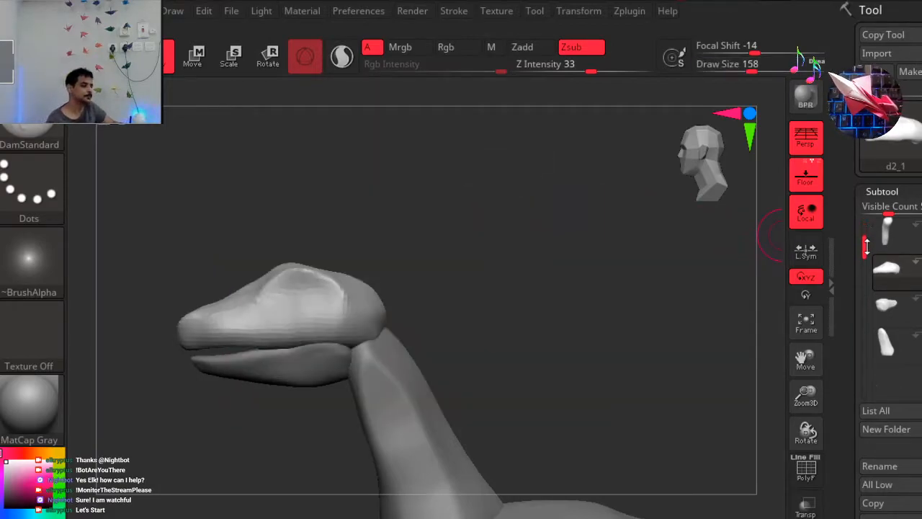
click(910, 349)
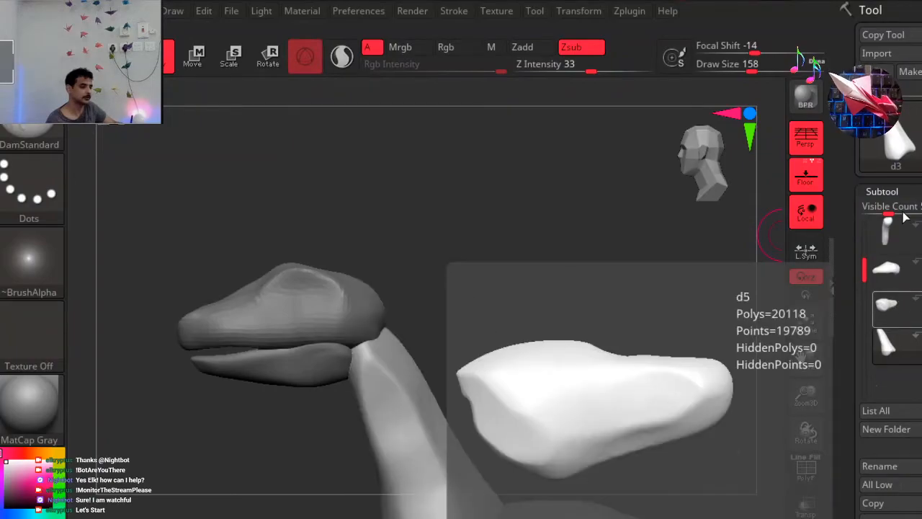
drag(889, 213, 850, 207)
Remesh the neck subtool d3 with DynaMesh at a resolution of 32.
drag(852, 425, 851, 120)
click(902, 262)
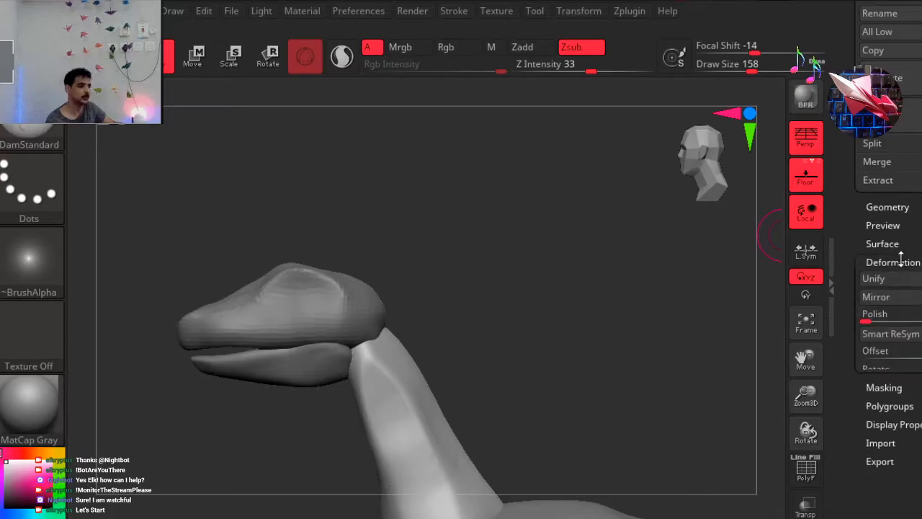
click(895, 261)
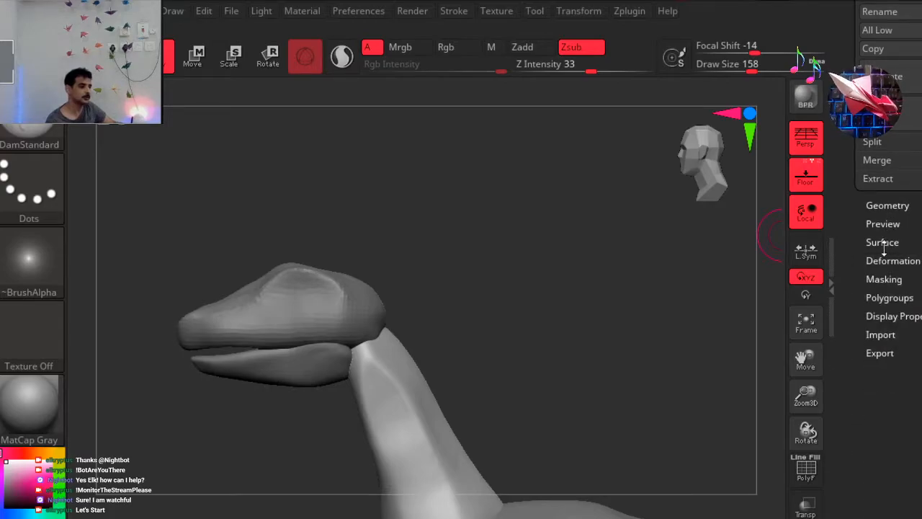
click(883, 224)
click(885, 220)
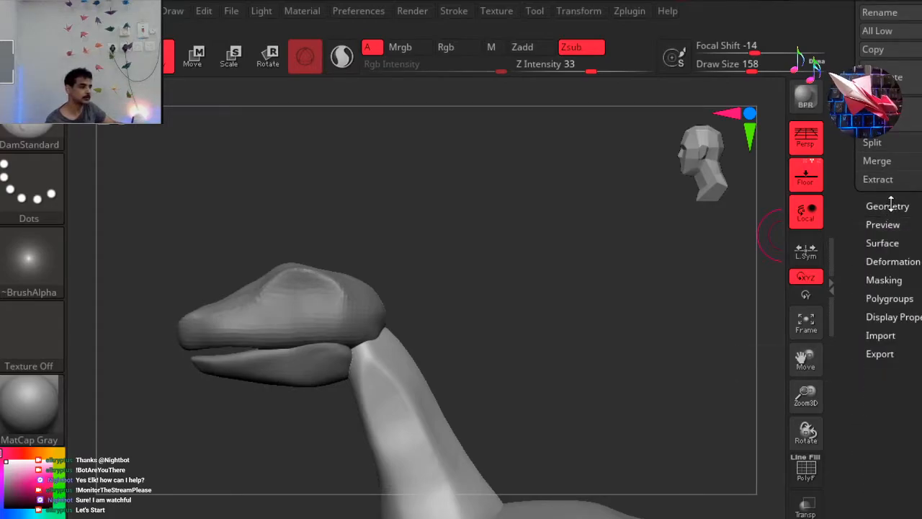
click(890, 207)
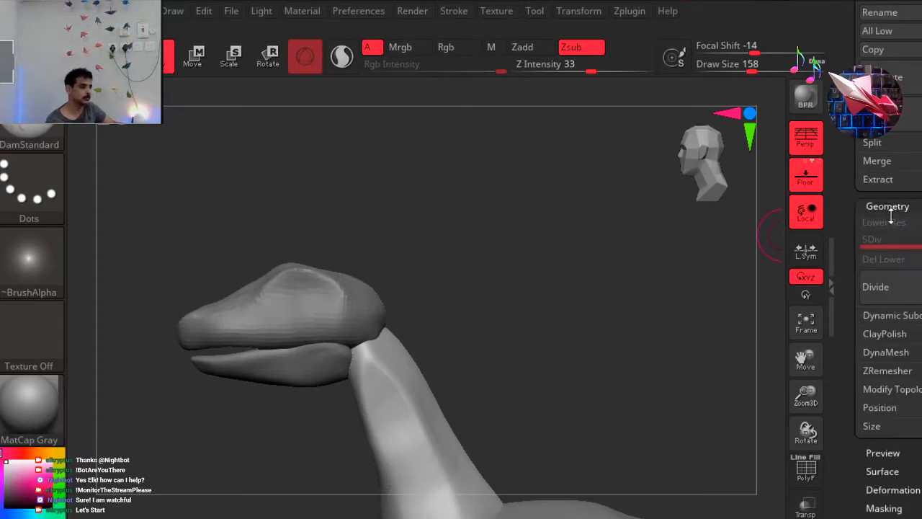
click(887, 353)
drag(907, 406, 901, 407)
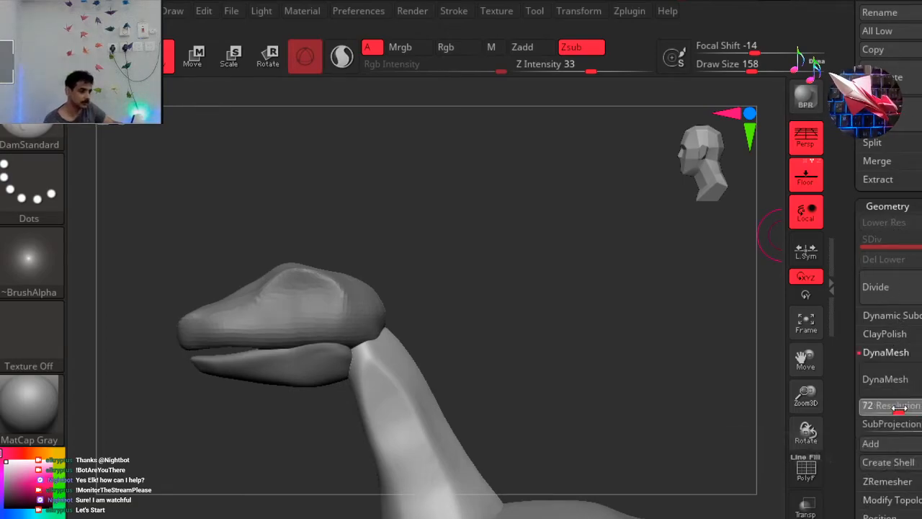
click(886, 412)
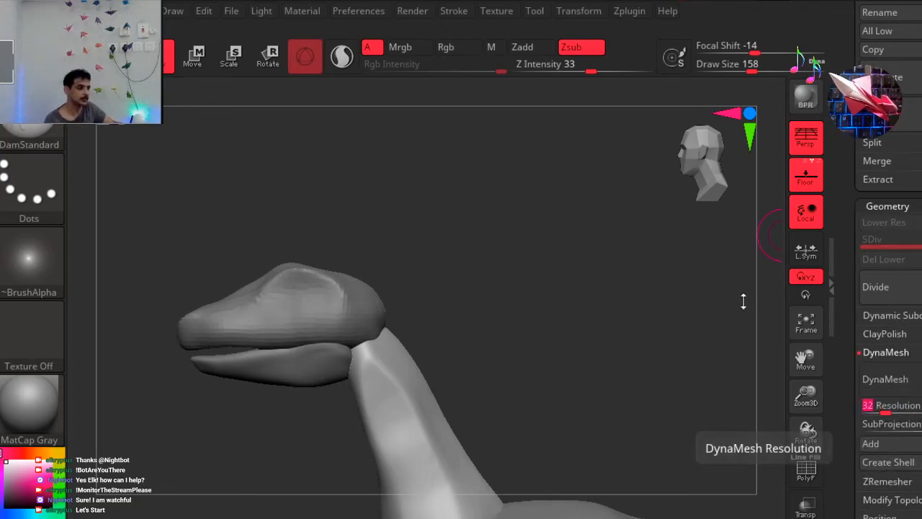
alt+drag(547, 235, 648, 274)
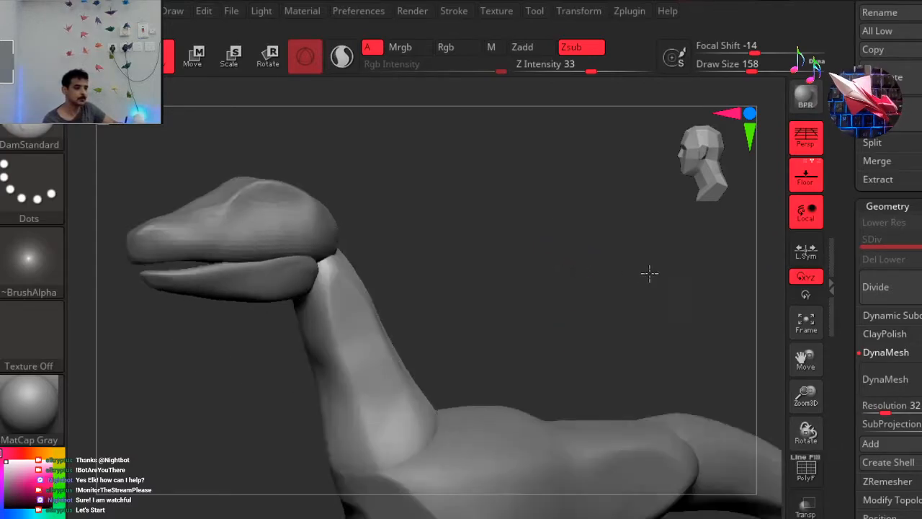
click(889, 380)
shift+drag(480, 280, 575, 280)
Make the body subtool d5 active and remesh it with DynaMesh at a resolution of 32.
drag(907, 174, 893, 448)
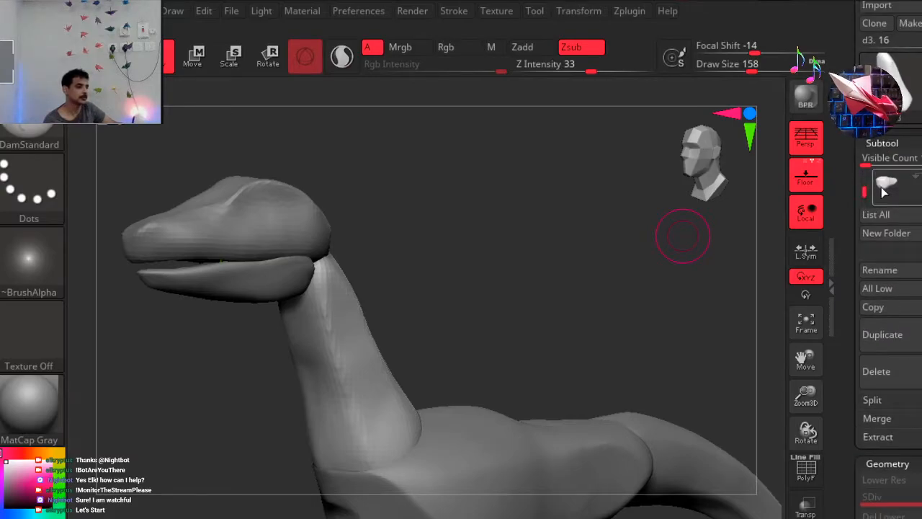
click(894, 185)
drag(894, 497, 893, 121)
click(891, 286)
text(40)
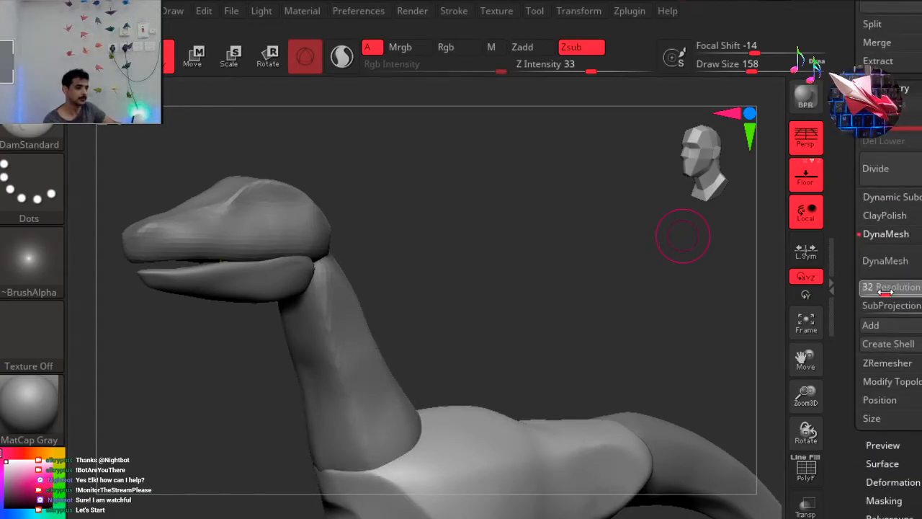
click(886, 292)
drag(886, 292, 887, 292)
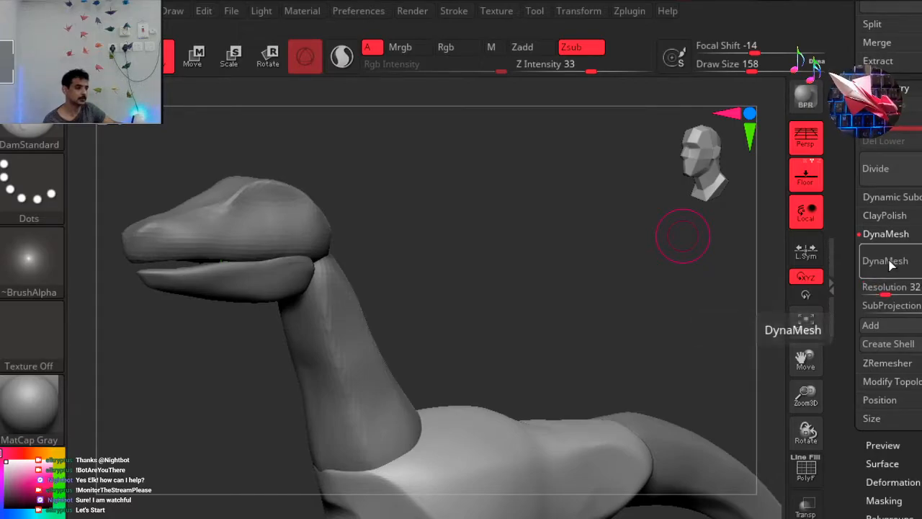
click(893, 264)
Make the tail subtool d4_2 active and remesh it with DynaMesh at a resolution of 32.
alt+drag(495, 183, 534, 234)
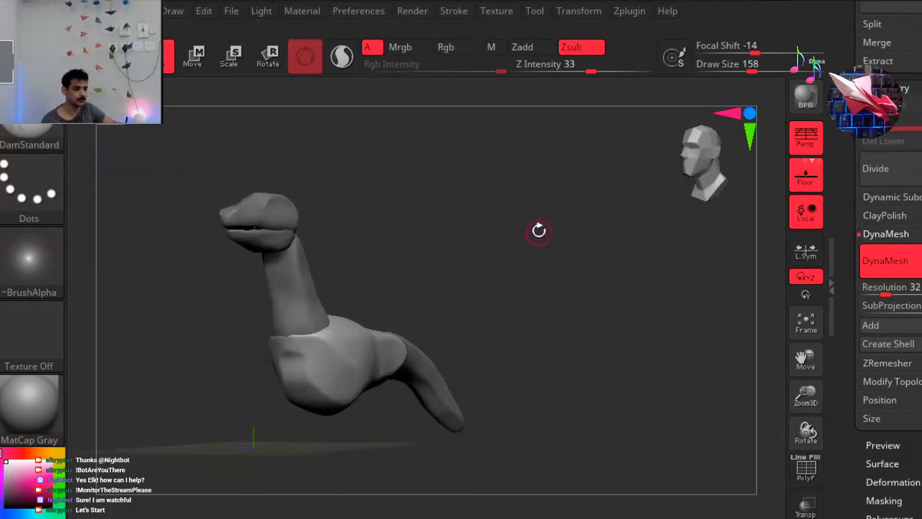
drag(916, 219, 916, 229)
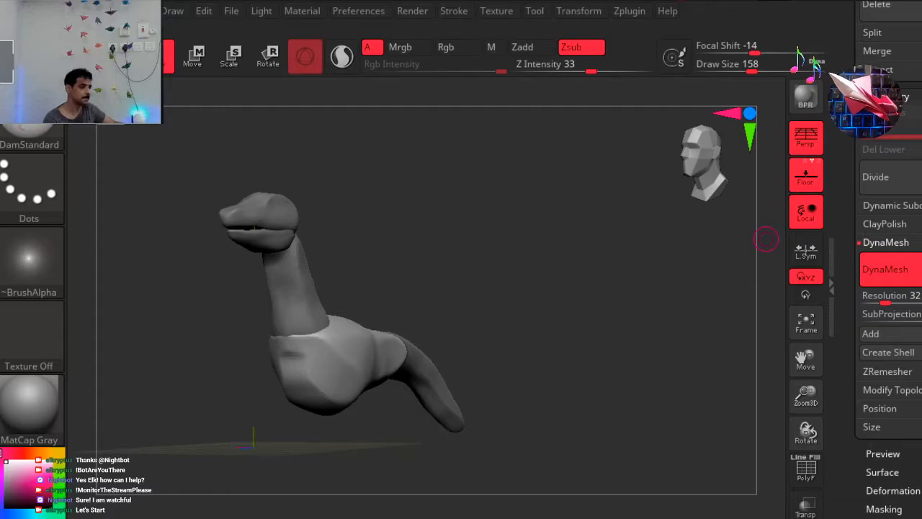
scroll(890, 288, up, 6)
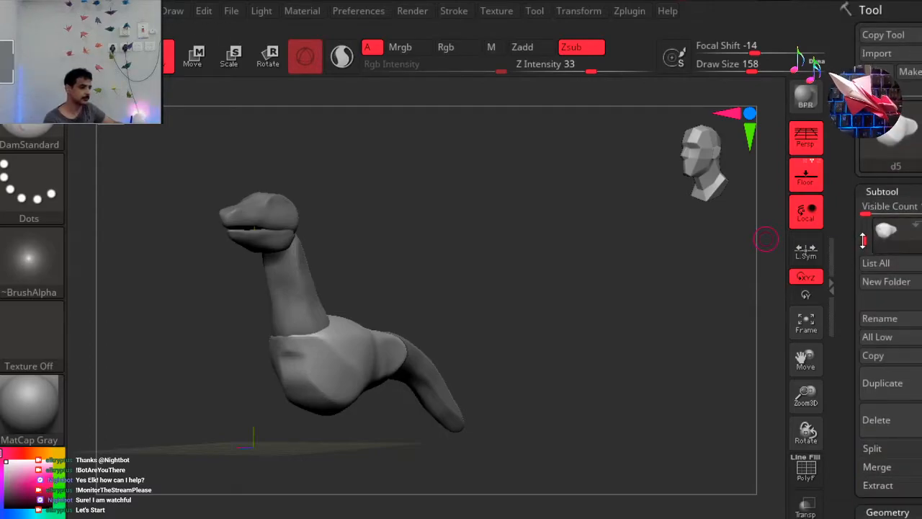
drag(865, 243, 863, 226)
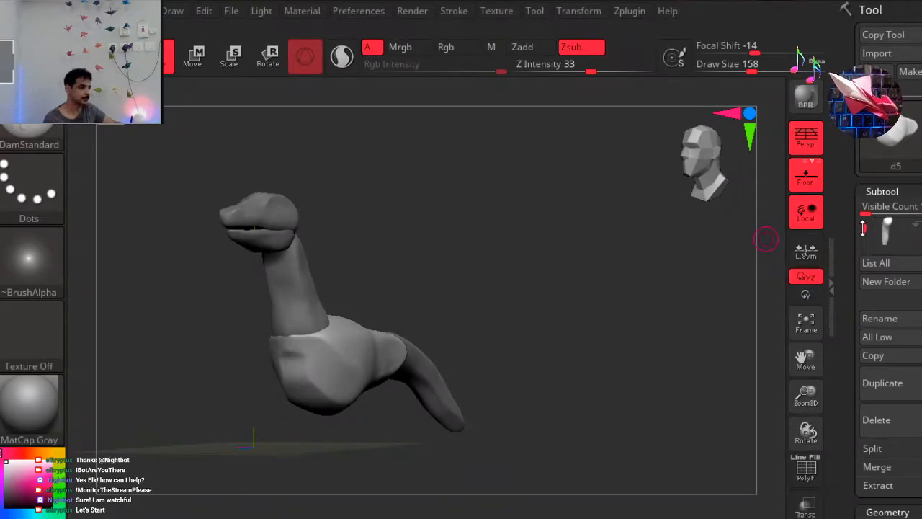
click(887, 240)
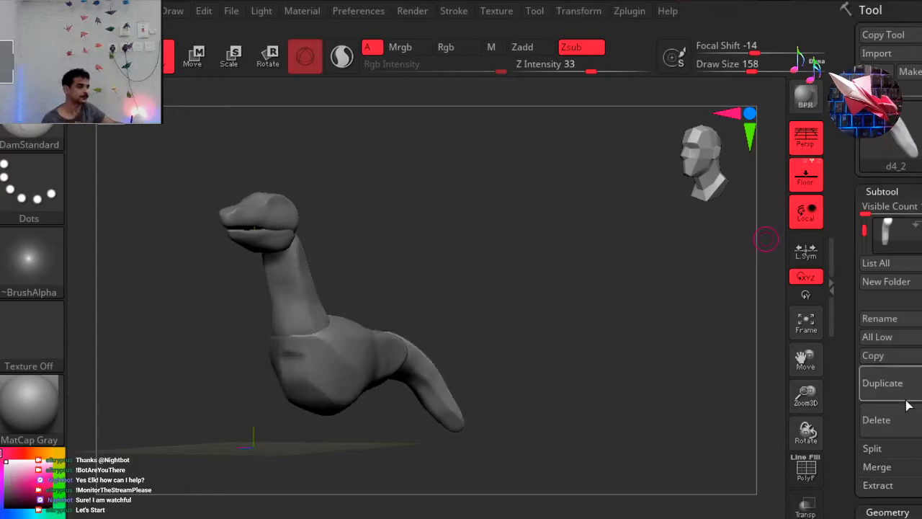
drag(915, 461, 915, 138)
drag(908, 389, 882, 389)
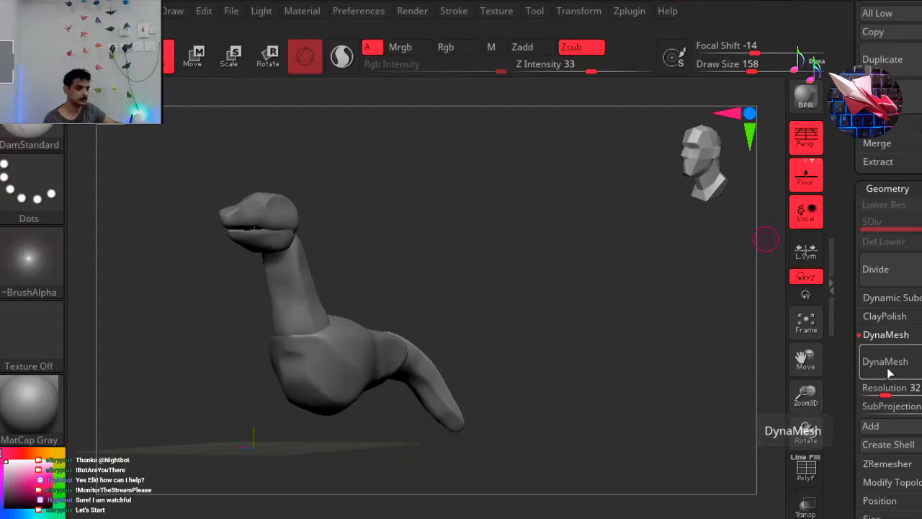
click(889, 375)
Check the creature from several angles and make the head subtool d2_1 active again.
drag(552, 336, 675, 185)
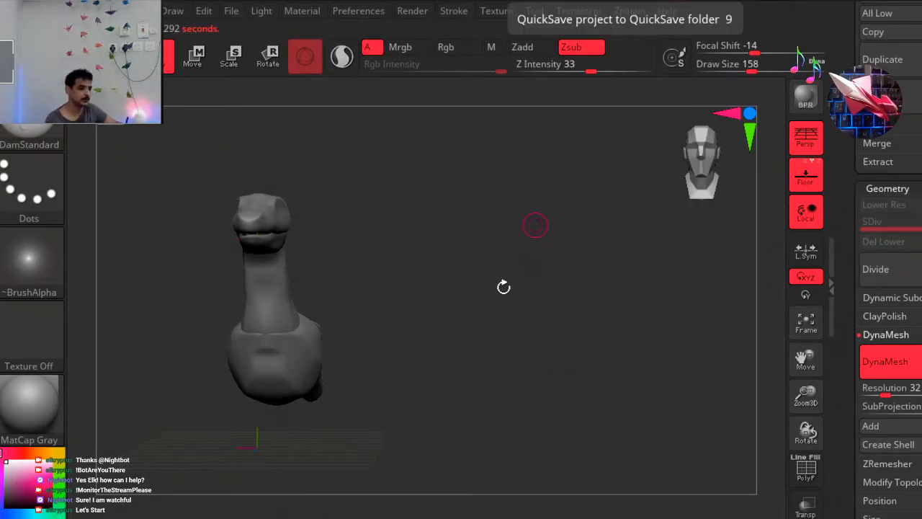
drag(535, 225, 730, 252)
scroll(863, 182, up, 6)
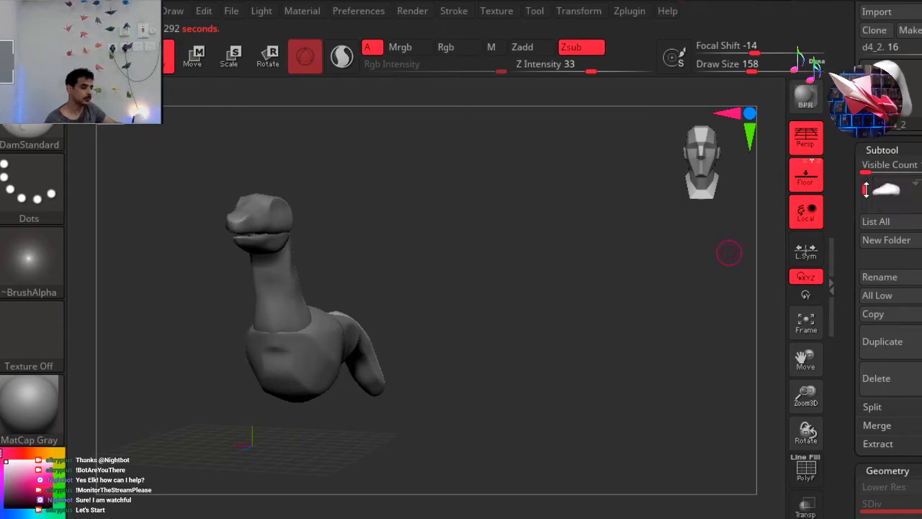
click(891, 194)
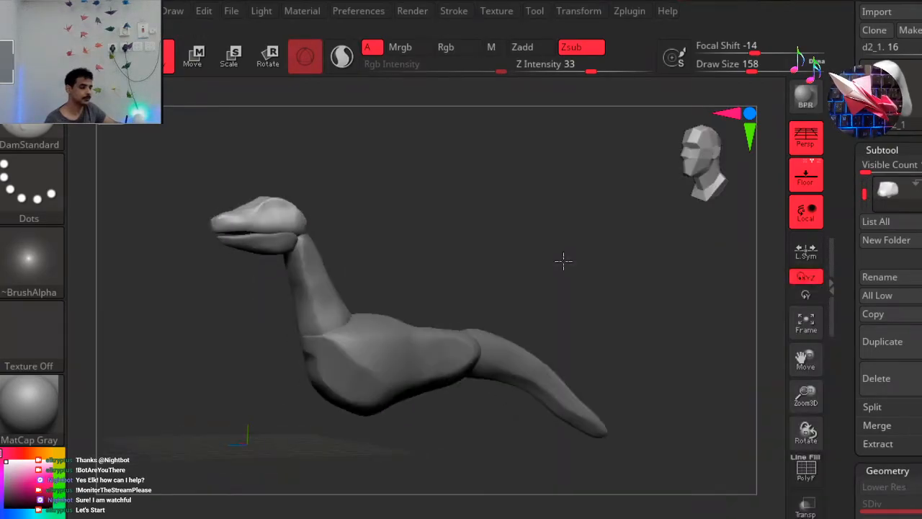
drag(703, 181, 726, 152)
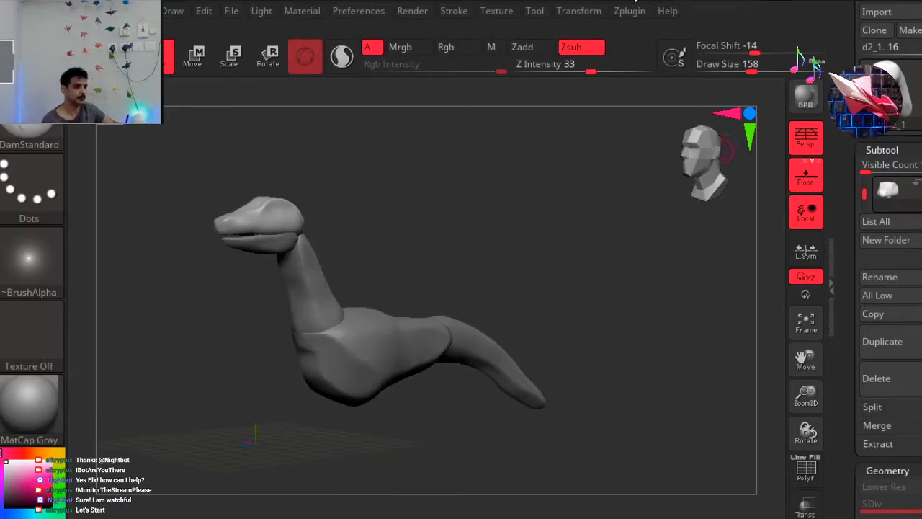
alt+drag(220, 163, 392, 213)
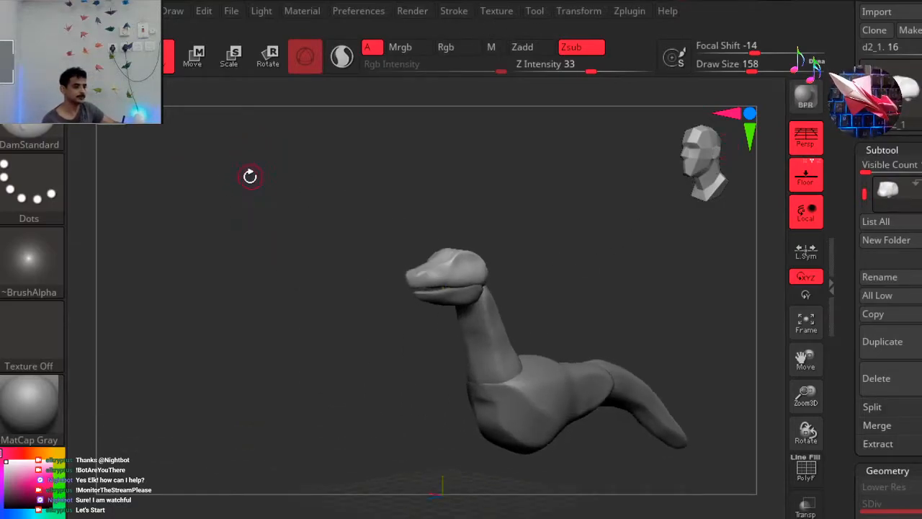
Remesh the head with DynaMesh at a resolution of 128, comparing it with the previous mesh through undo and redo.
mouse_move(914, 447)
mouse_down()
mouse_move(914, 161)
mouse_move(914, 176)
mouse_up()
ctrl+right_drag(464, 179, 609, 189)
key(b)
key(d)
key(s)
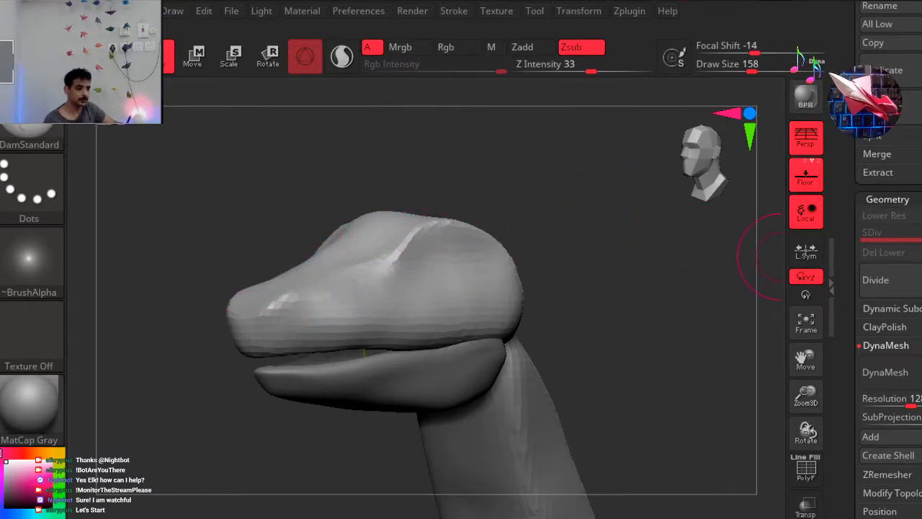
drag(915, 317, 915, 142)
drag(915, 310, 915, 239)
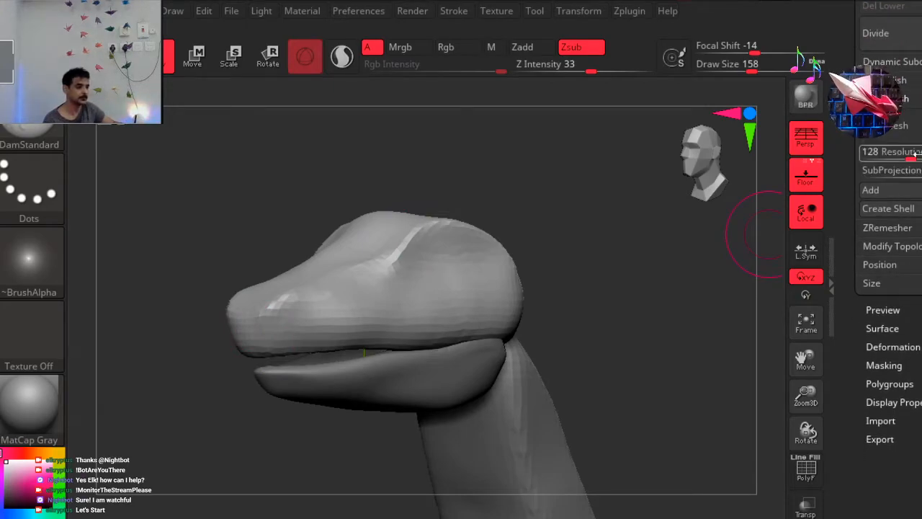
click(911, 125)
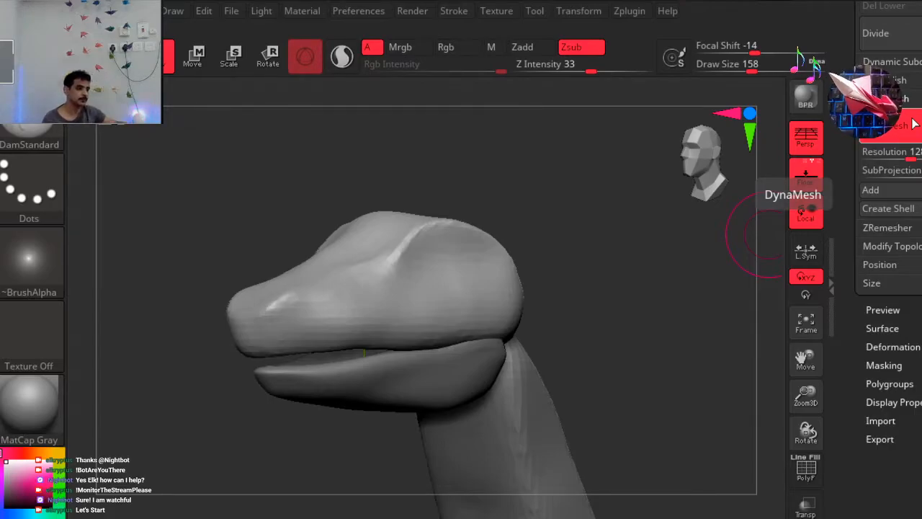
key(ctrl)
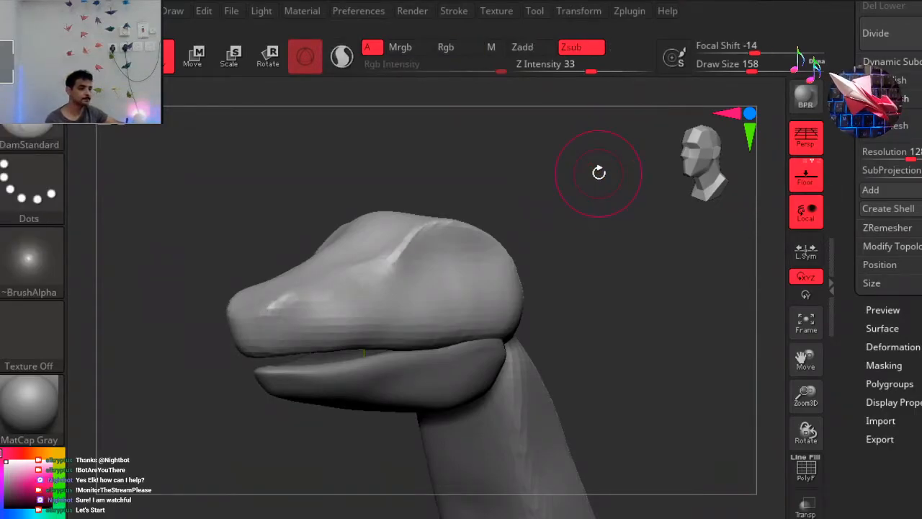
key(ctrl+shift+z)
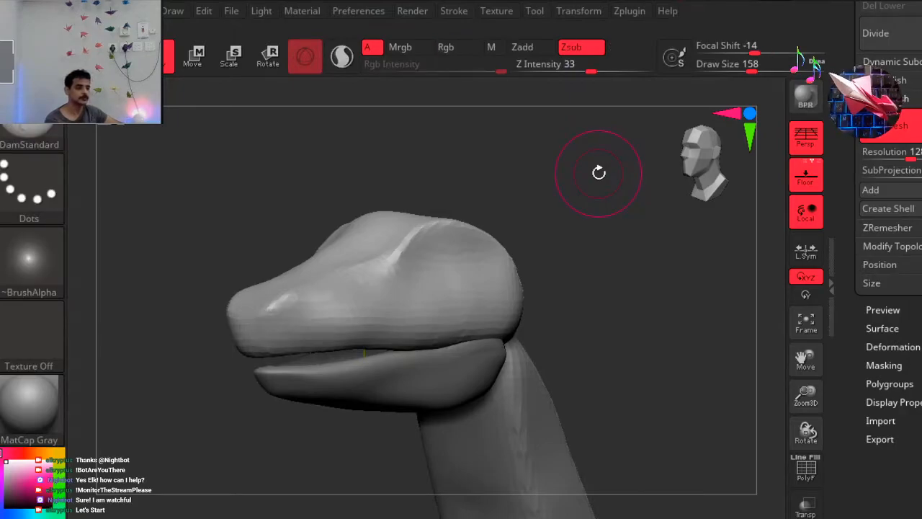
Carve a deep eye socket into the side of the head with the ClayBuildup brush and smooth its interior.
drag(605, 208, 564, 198)
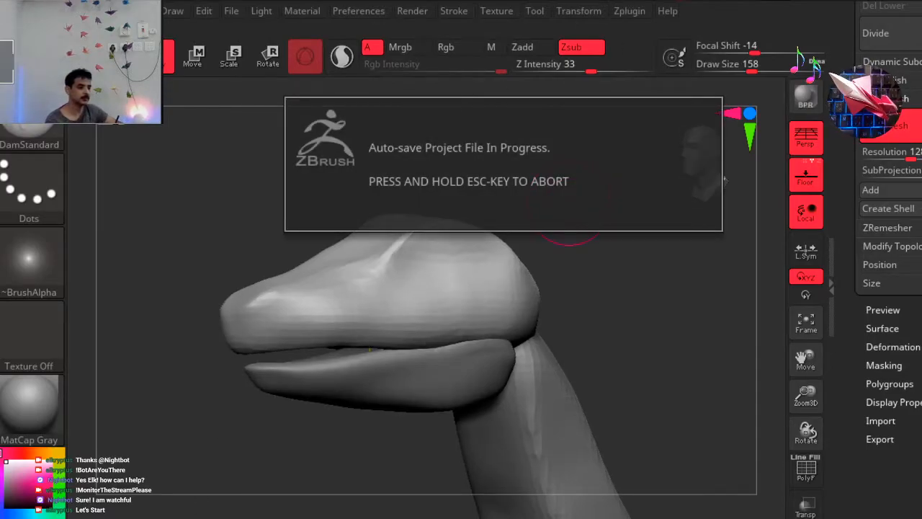
key(b)
key(c)
key(b)
key(shift)
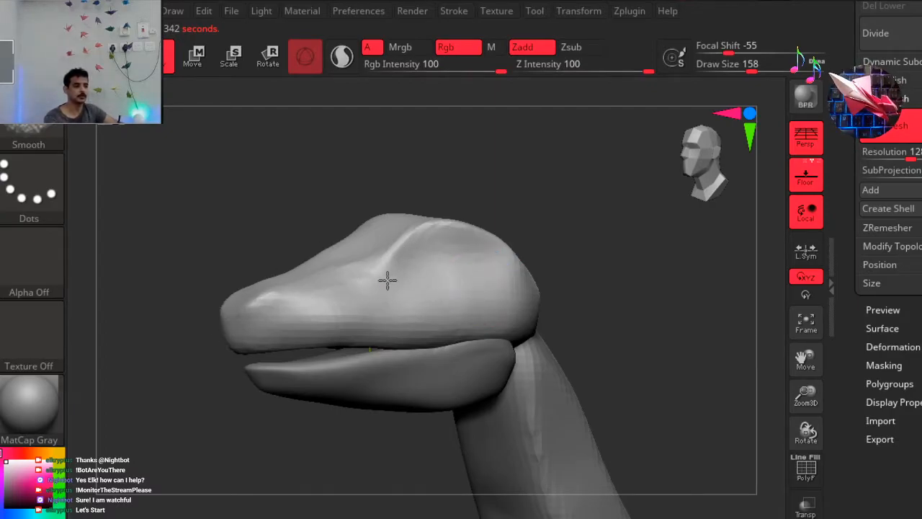
key(ctrl)
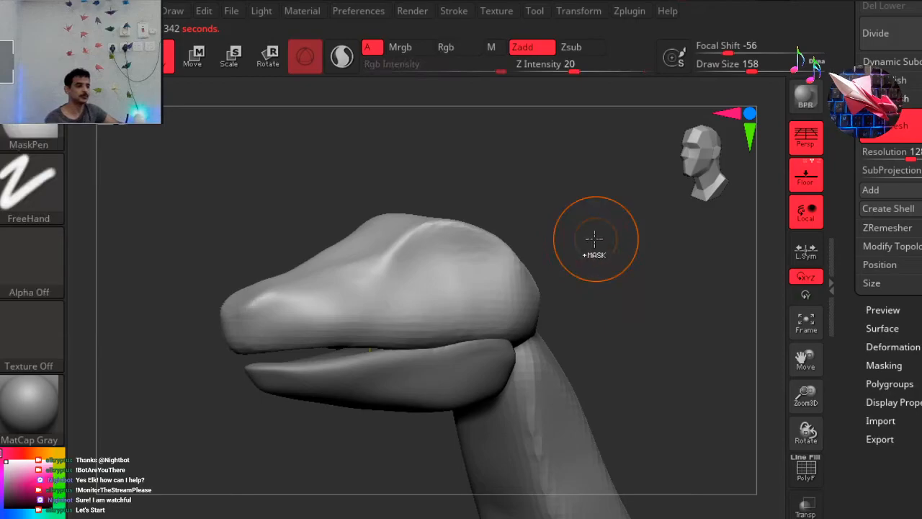
mouse_move(428, 281)
alt+mouse_down()
mouse_move(437, 274)
mouse_move(425, 271)
alt+mouse_up()
mouse_move(617, 252)
mouse_down()
mouse_move(566, 255)
mouse_move(616, 258)
mouse_move(574, 259)
mouse_move(584, 252)
mouse_move(572, 214)
mouse_move(588, 208)
mouse_move(562, 228)
mouse_move(576, 229)
mouse_up()
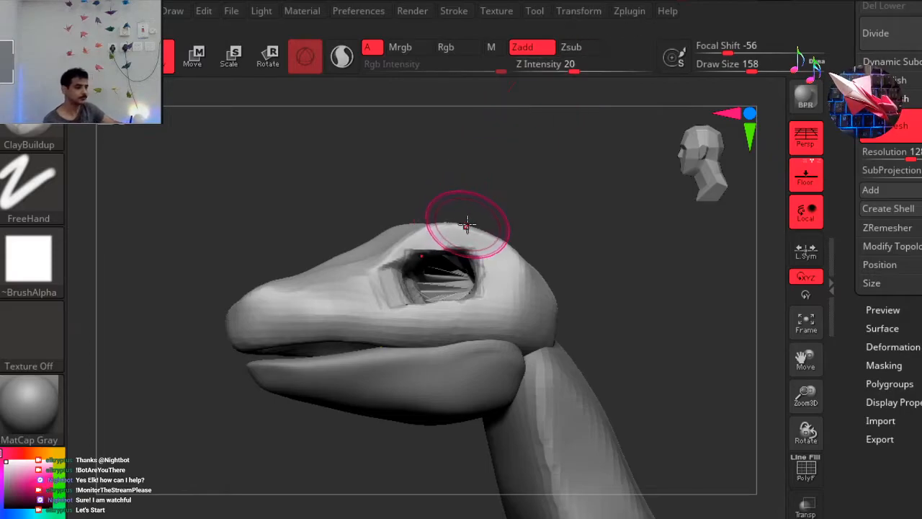
key(shift)
mouse_move(449, 270)
shift+mouse_down()
mouse_move(438, 301)
mouse_move(434, 269)
shift+mouse_up()
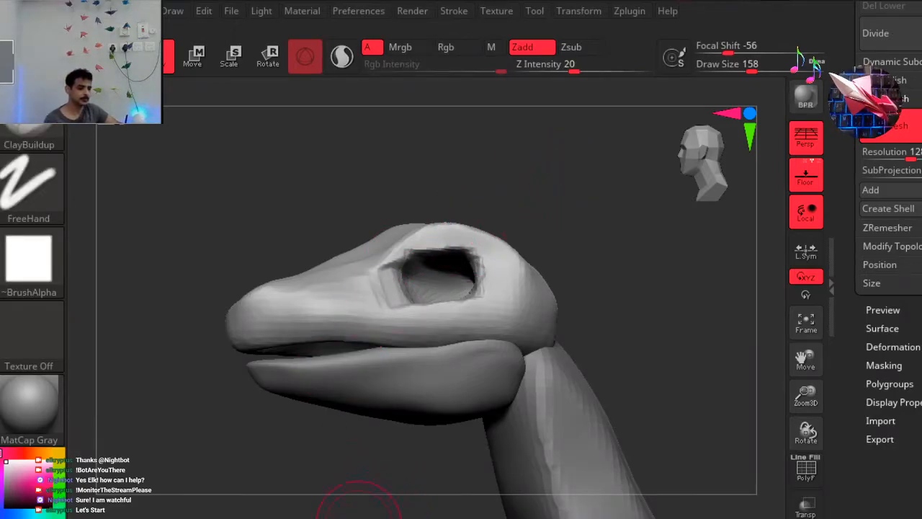
Define the rim and brow ridge around the eye socket with strokes of the DamStandard brush.
key(b)
key(d)
key(s)
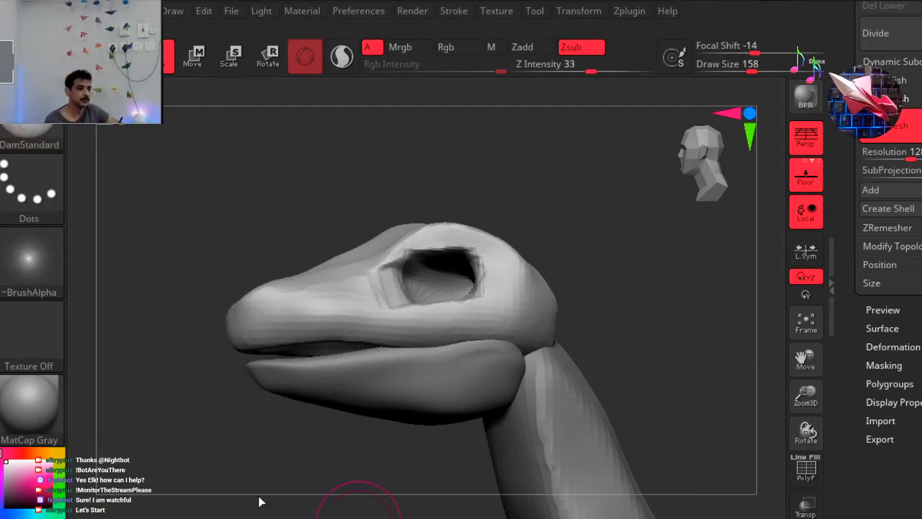
key(b)
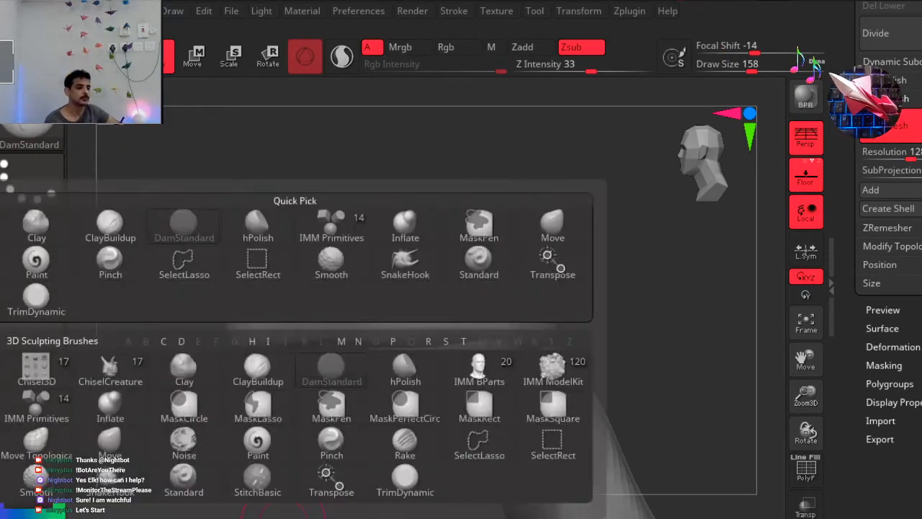
click(260, 384)
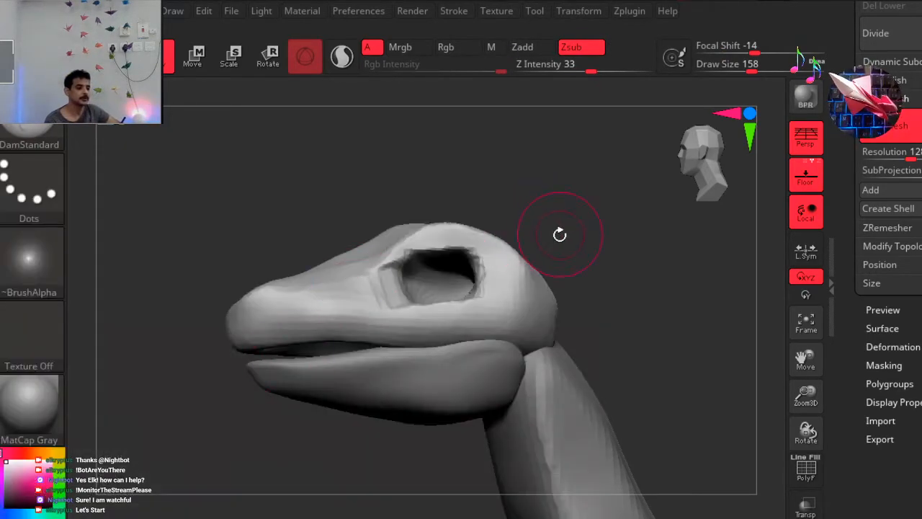
drag(590, 183, 578, 223)
mouse_move(482, 257)
shift+mouse_down()
mouse_move(484, 269)
mouse_move(432, 298)
mouse_move(394, 287)
shift+mouse_up()
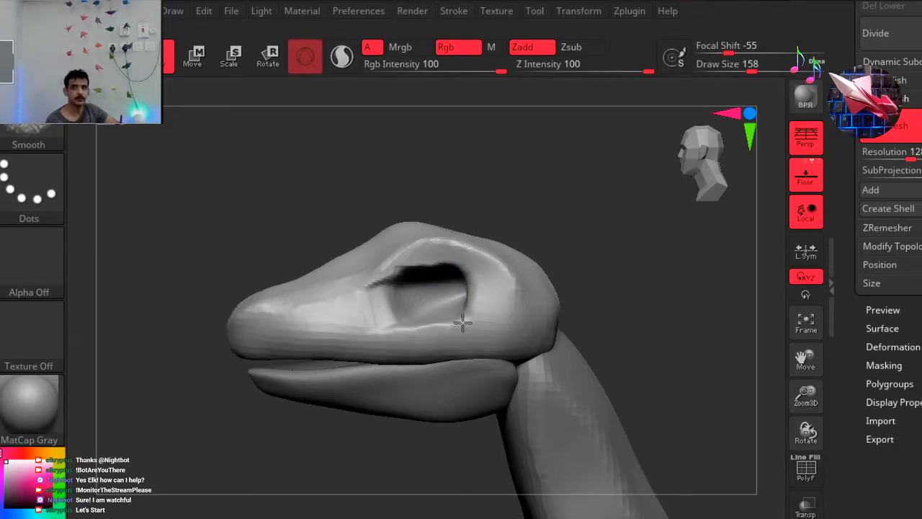
Update the head's DynaMesh to rebuild the mesh around the carved eye socket.
click(702, 149)
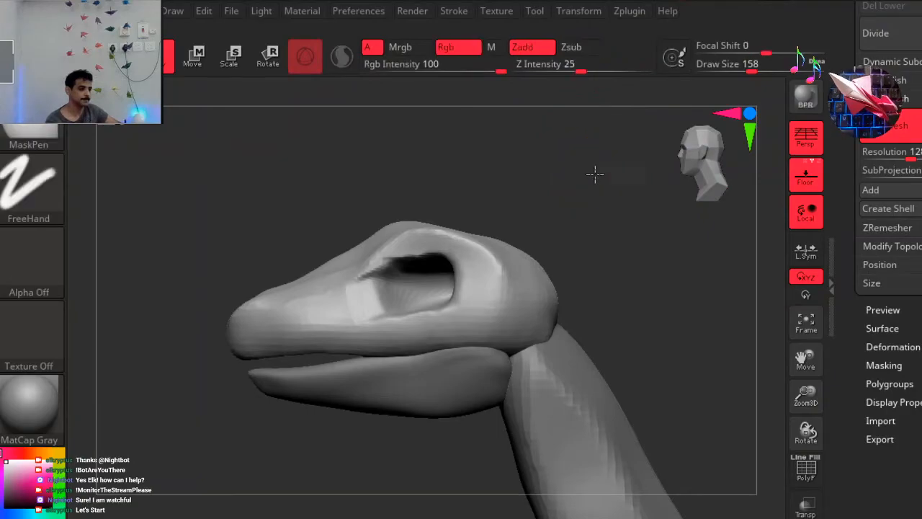
ctrl+right_drag(554, 180, 551, 175)
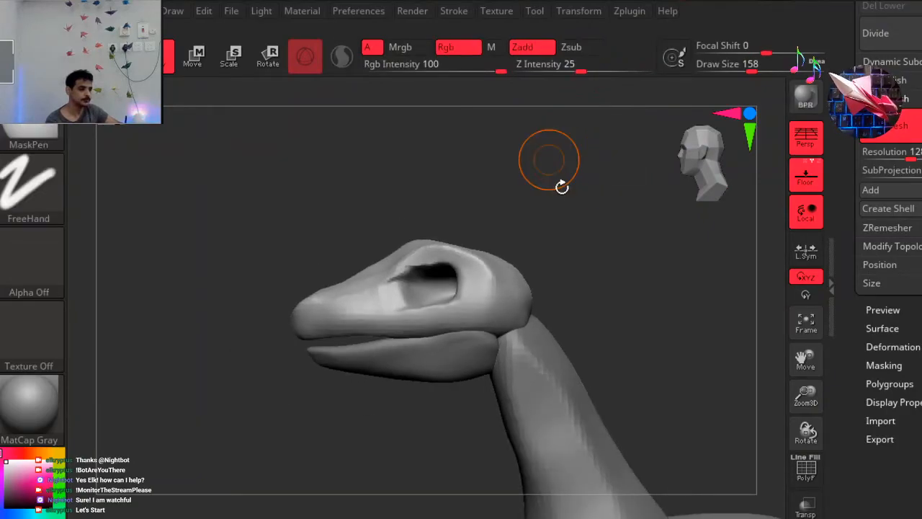
ctrl+drag(556, 191, 548, 170)
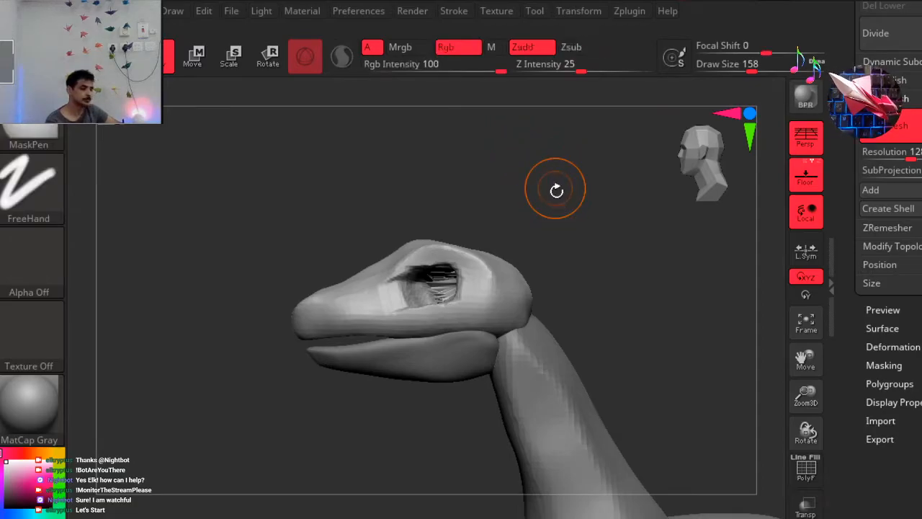
ctrl+drag(556, 190, 558, 192)
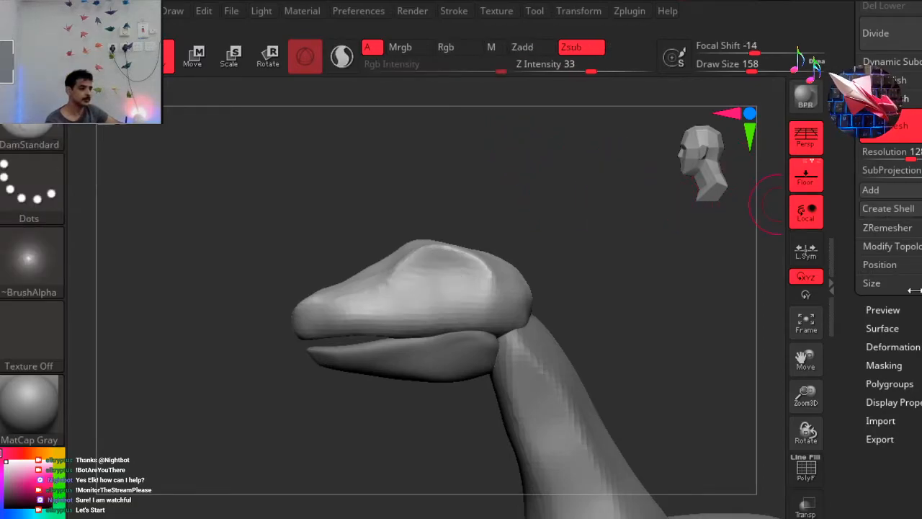
Lower the head's DynaMesh resolution to 64 and remesh it.
click(911, 153)
drag(911, 154, 907, 154)
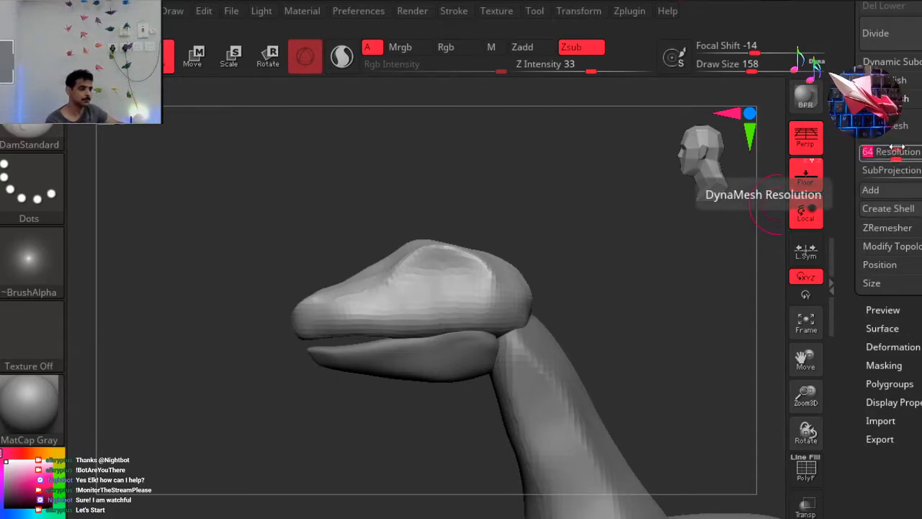
click(894, 125)
Try to carve the eye socket into the side of the head with the DamStandard brush, and undo the strokes.
drag(531, 175, 566, 188)
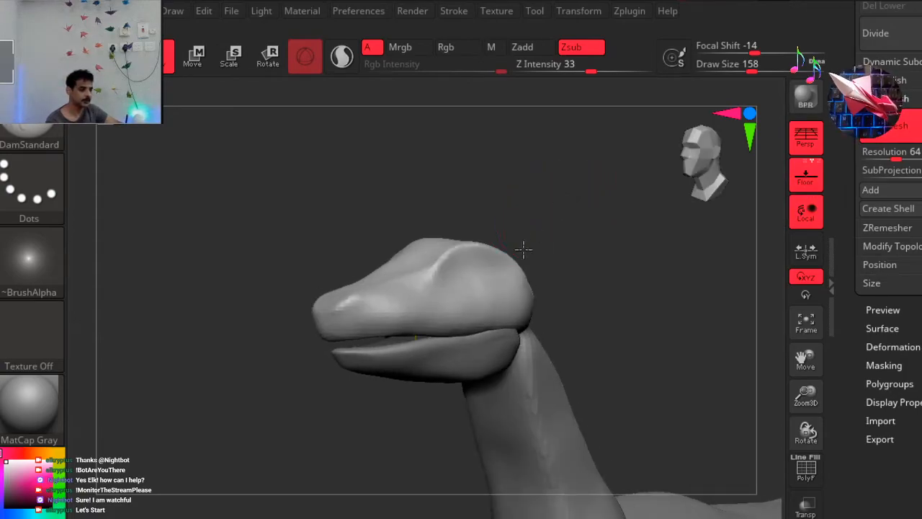
drag(529, 243, 461, 281)
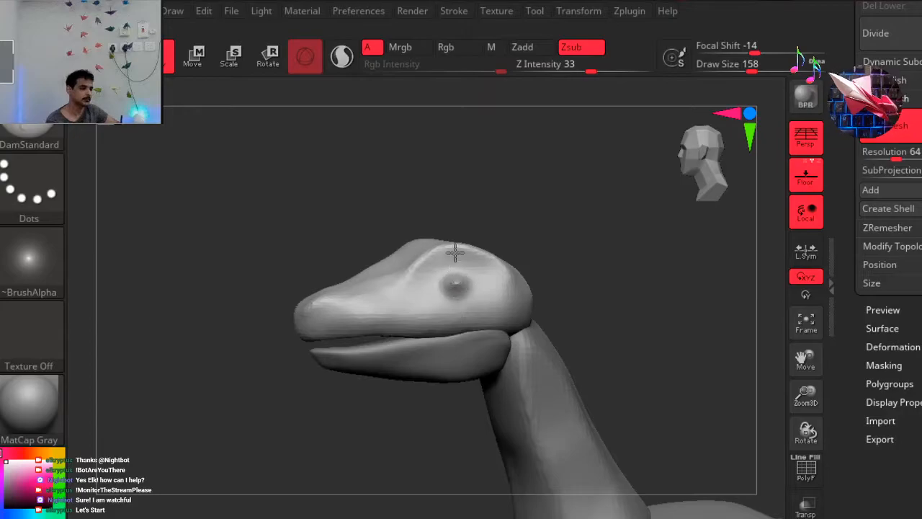
key(ctrl+z)
key(ctrl+z)
drag(474, 280, 431, 294)
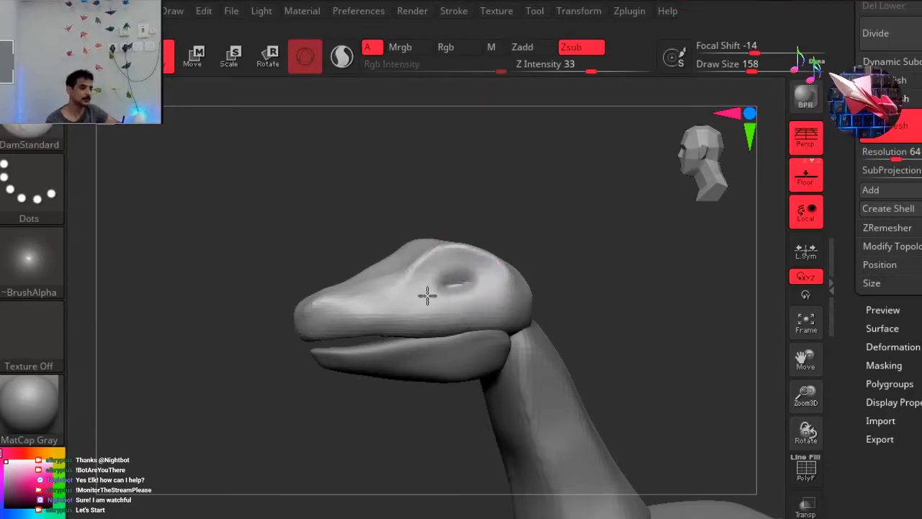
key(ctrl+z)
Carve the eye socket below the brow ridge with the ClayBuildup brush, smooth its interior and update the DynaMesh.
key(b)
key(c)
key(b)
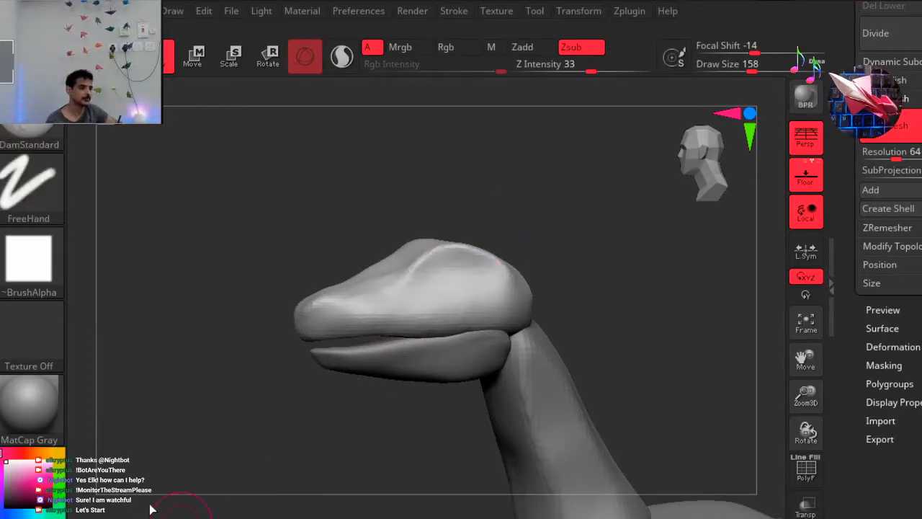
mouse_move(461, 280)
mouse_down()
mouse_move(468, 282)
mouse_move(455, 277)
mouse_move(453, 287)
mouse_up()
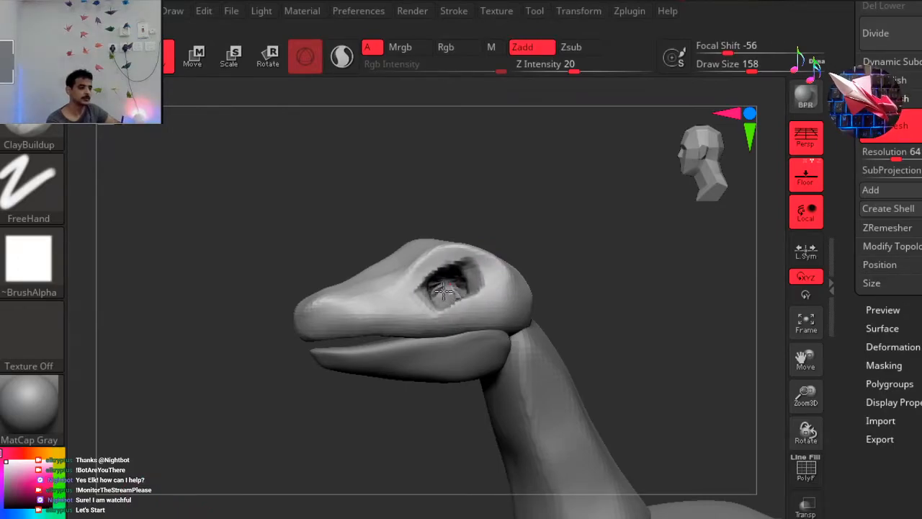
shift+drag(453, 291, 441, 282)
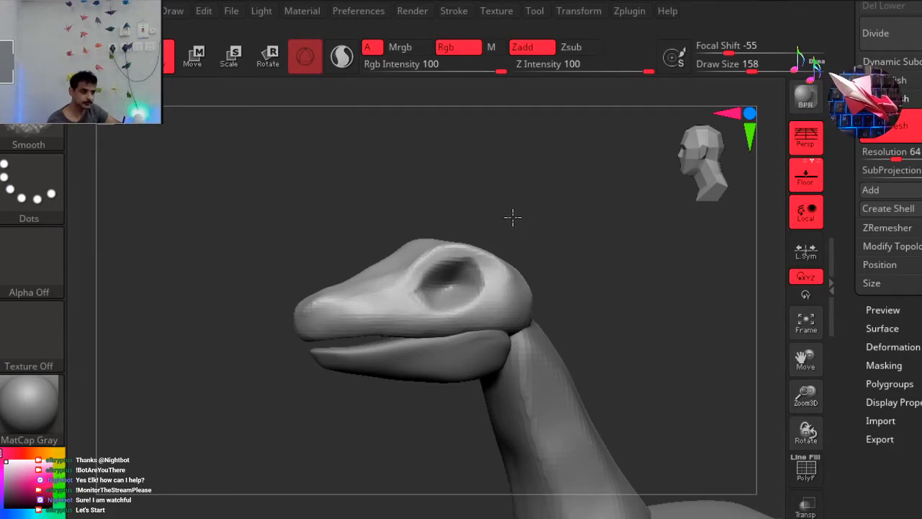
mouse_move(572, 227)
mouse_down()
mouse_move(531, 243)
mouse_move(611, 228)
mouse_move(640, 235)
mouse_move(529, 249)
mouse_move(559, 231)
mouse_up()
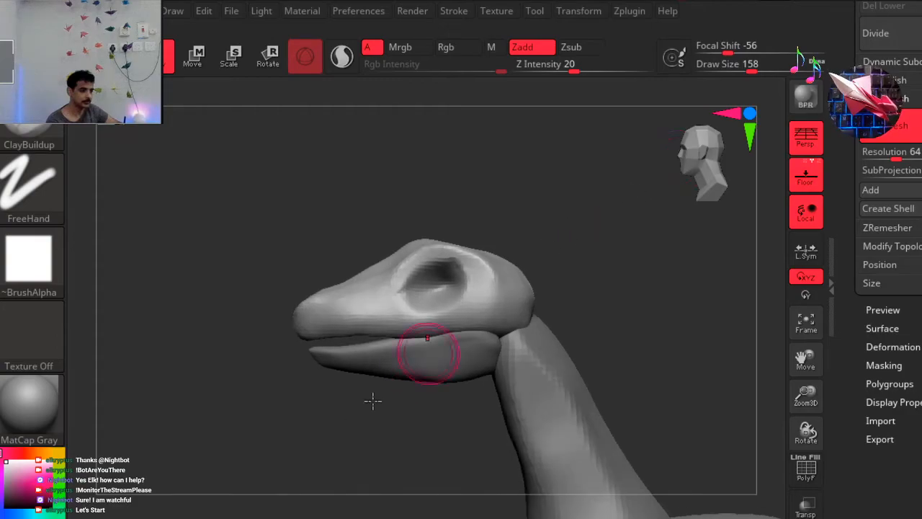
Examine the eye sockets from the front and the side while trying out the Move and DamStandard brushes.
key(b)
key(m)
key(v)
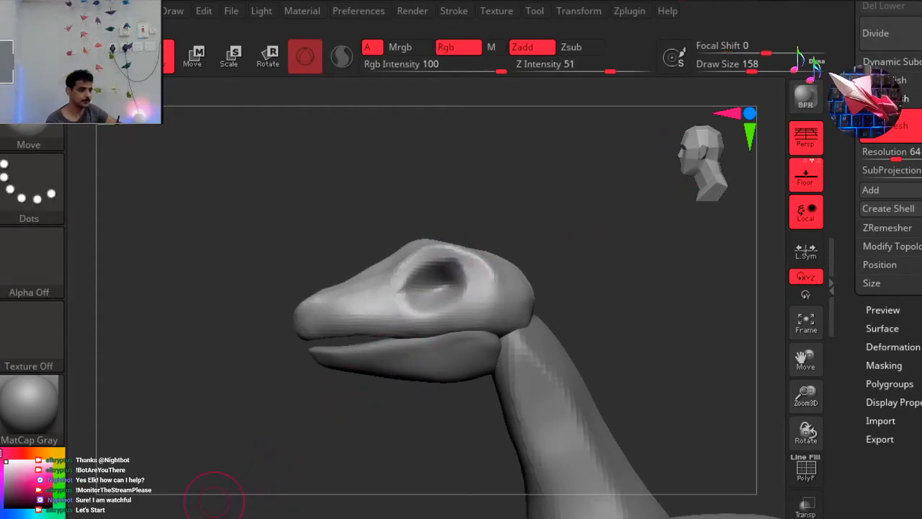
key(b)
key(d)
key(s)
mouse_move(471, 284)
mouse_down()
mouse_move(456, 271)
mouse_move(380, 295)
mouse_move(393, 303)
mouse_move(453, 294)
mouse_move(470, 269)
mouse_up()
drag(516, 230, 566, 230)
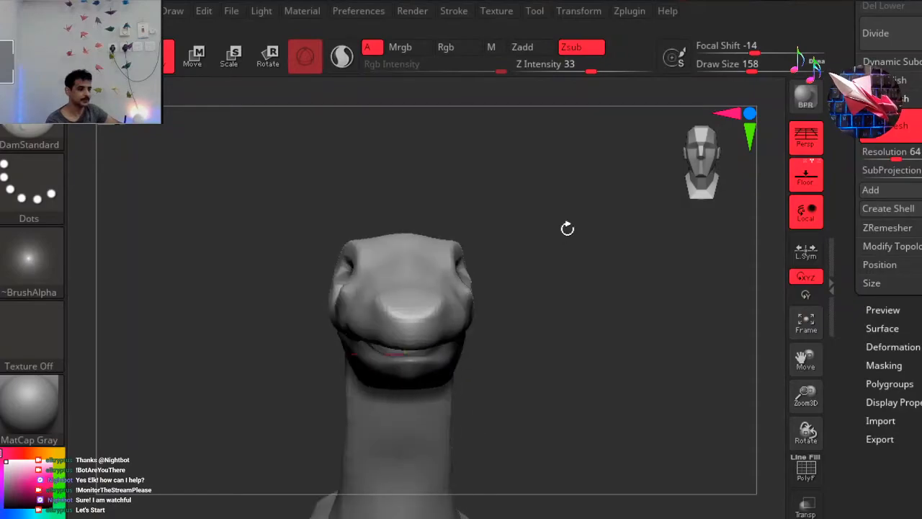
drag(469, 218, 490, 213)
drag(724, 155, 616, 192)
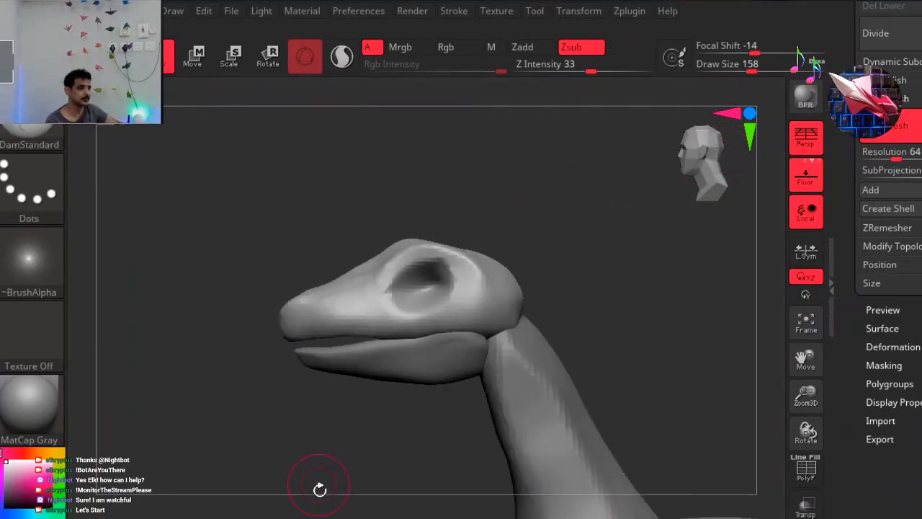
Refine the eye socket's rim with the ClayBuildup brush at draw size 108, undoing the first strokes made with the larger brush.
key(b)
key(c)
key(b)
mouse_move(465, 269)
mouse_down()
mouse_move(433, 262)
mouse_move(391, 279)
mouse_up()
mouse_move(421, 314)
mouse_down()
mouse_move(477, 291)
mouse_move(459, 268)
mouse_move(428, 268)
mouse_move(381, 307)
mouse_up()
key(ctrl+z)
key(ctrl+z)
key(space)
drag(499, 209, 489, 210)
drag(447, 254, 379, 303)
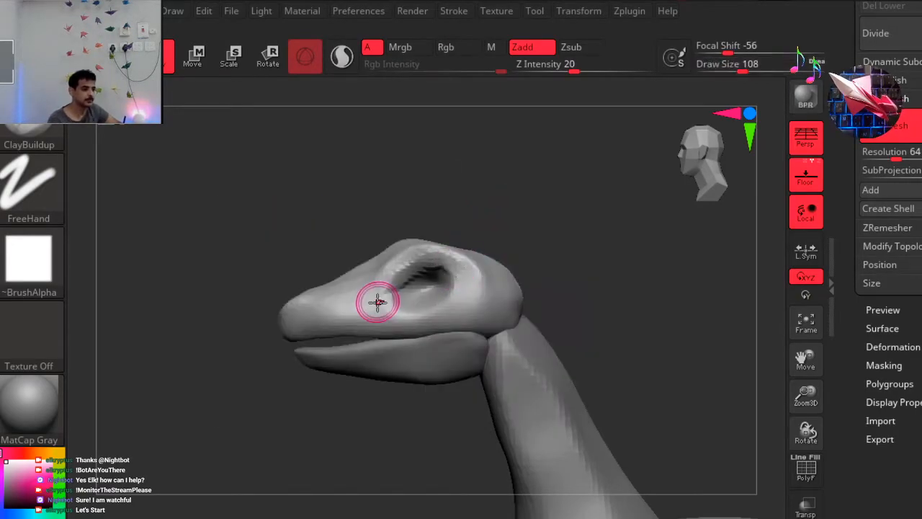
mouse_move(475, 272)
mouse_down()
mouse_move(451, 257)
mouse_move(422, 273)
mouse_move(432, 266)
mouse_move(411, 263)
mouse_move(465, 282)
mouse_up()
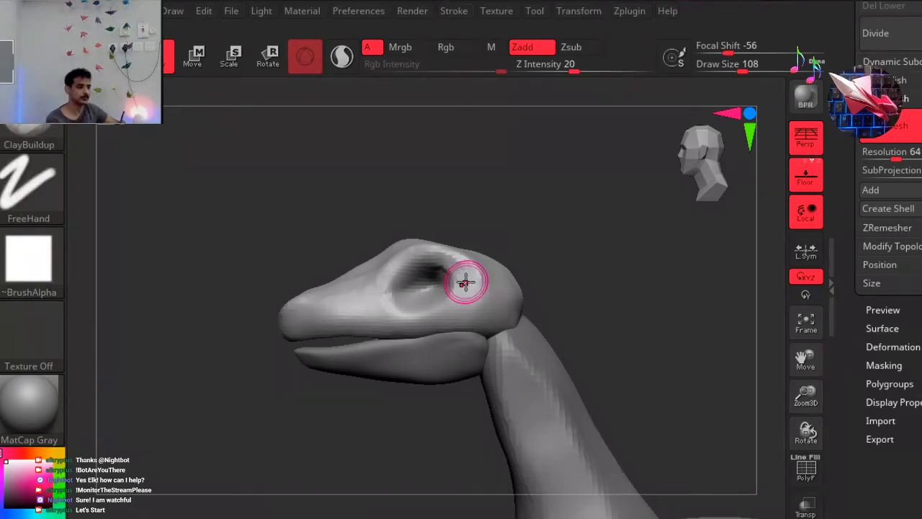
Update the head's DynaMesh and check the eye sockets close up from the front and the side.
ctrl+drag(269, 173, 333, 159)
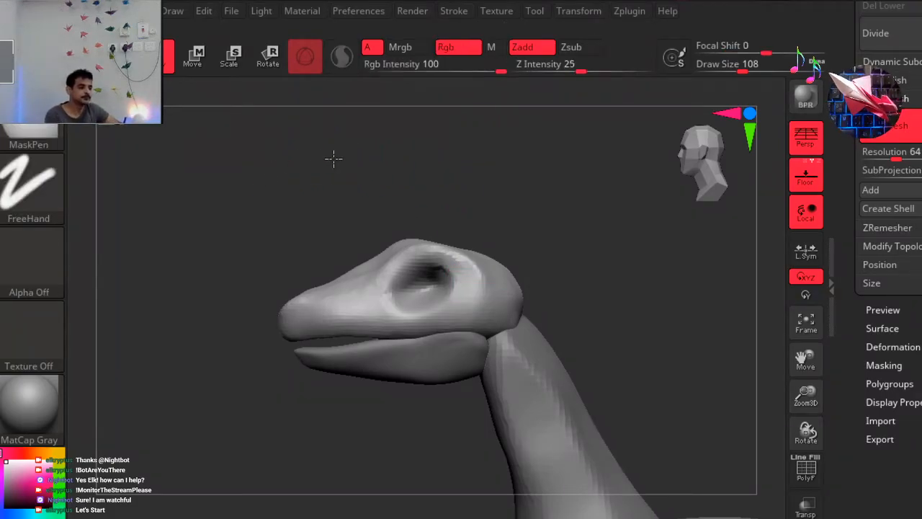
ctrl+right_drag(333, 159, 334, 160)
mouse_move(493, 167)
mouse_down()
mouse_move(502, 192)
mouse_move(590, 190)
mouse_up()
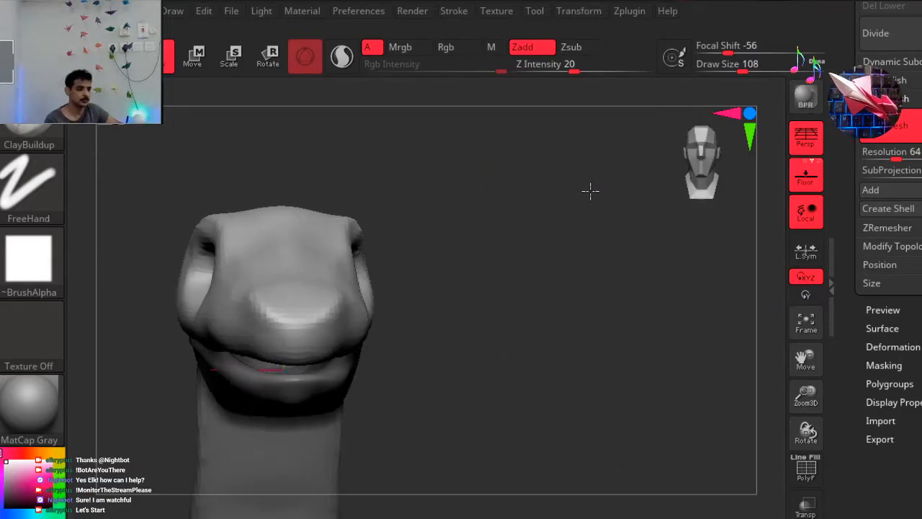
drag(524, 201, 510, 195)
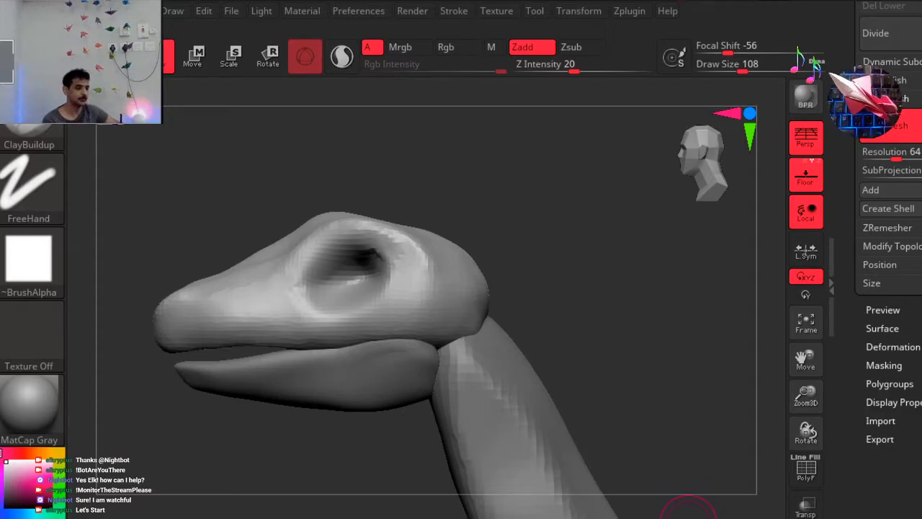
Insert sphere eyeballs at the eye sockets using the Insert Sphere mesh of the IMM Primitives brush.
click(706, 517)
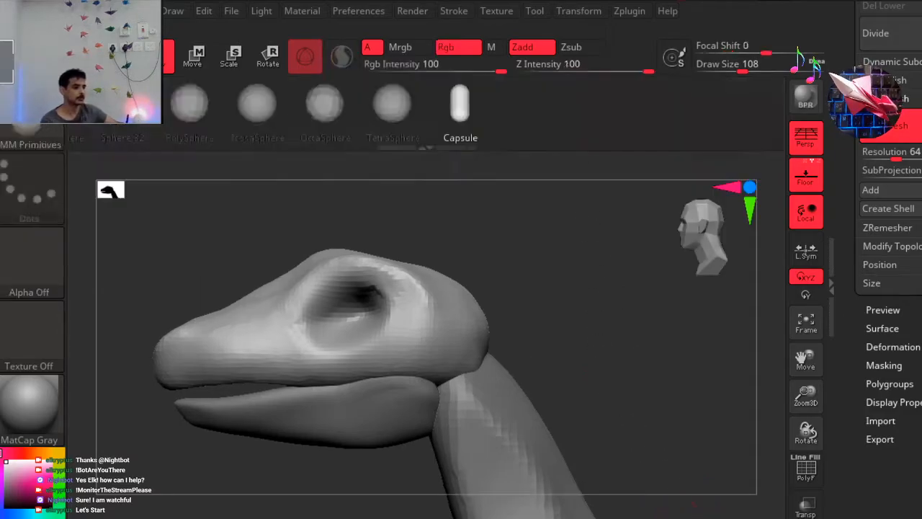
drag(170, 127, 447, 136)
click(341, 136)
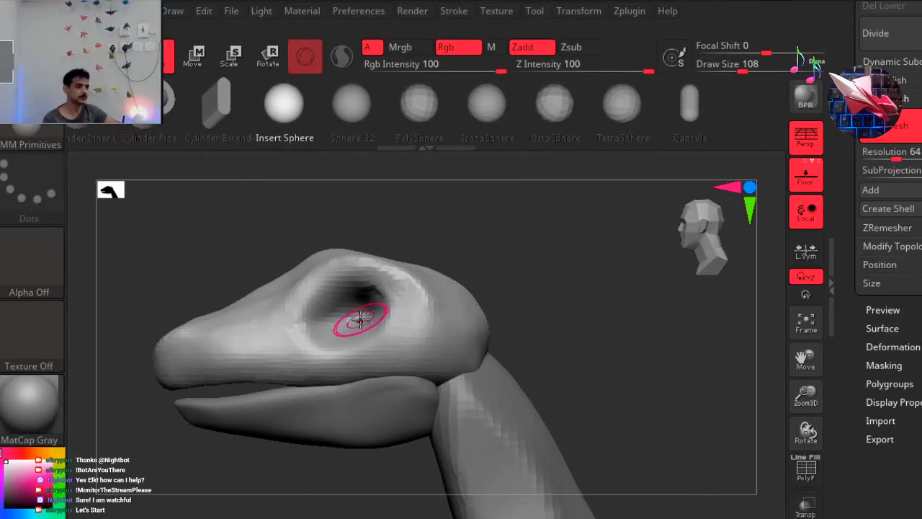
drag(353, 313, 388, 328)
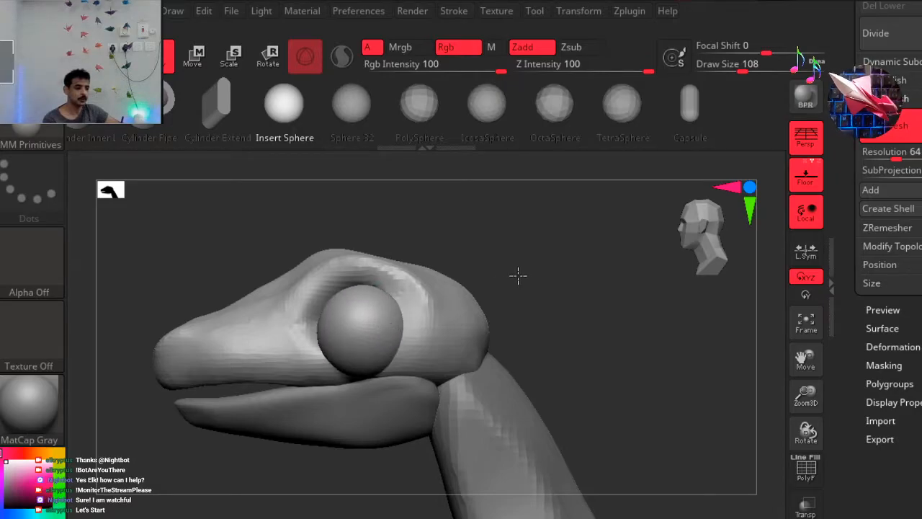
Reset the transform gizmo's orientation without rotating the eyeballs, and move them inward and up into the eye sockets.
key(r)
drag(588, 285, 602, 241)
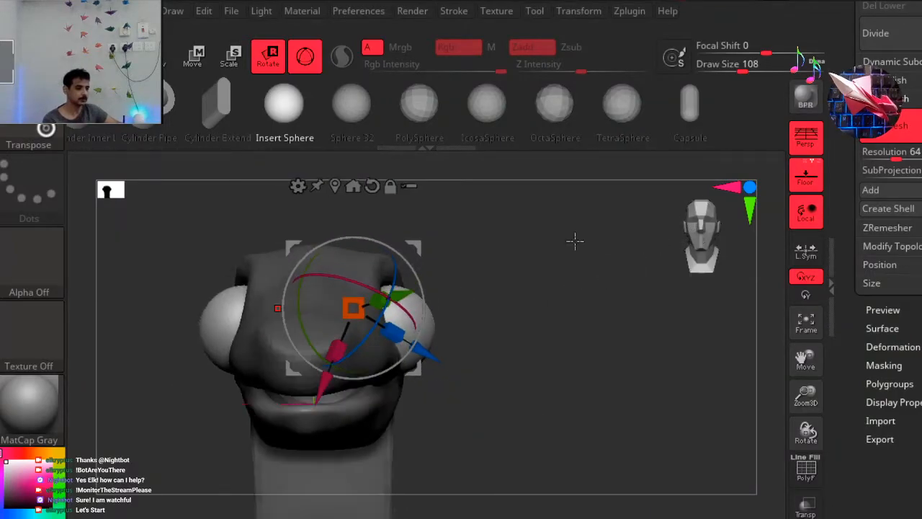
click(372, 186)
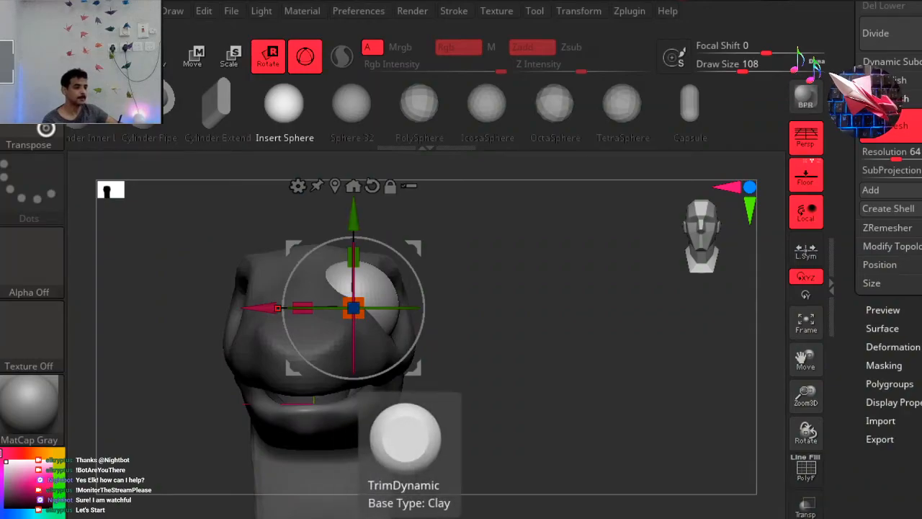
key(ctrl+z)
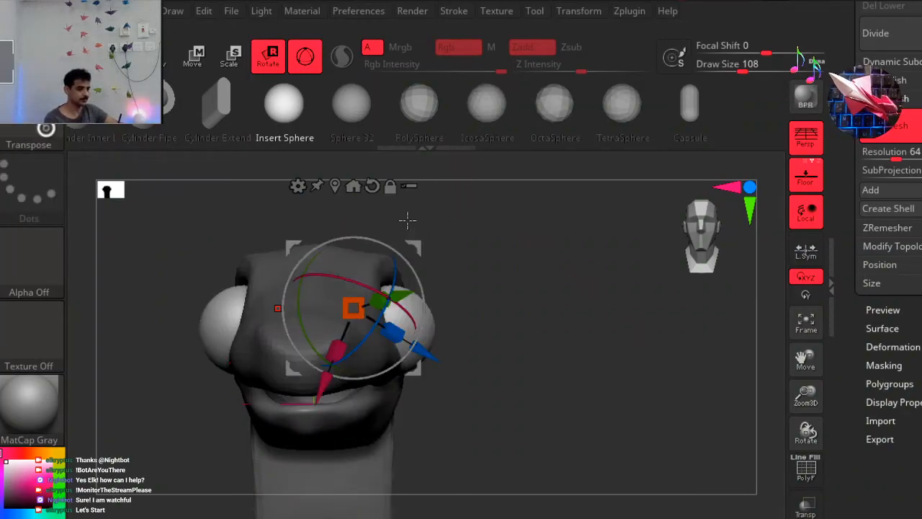
click(372, 186)
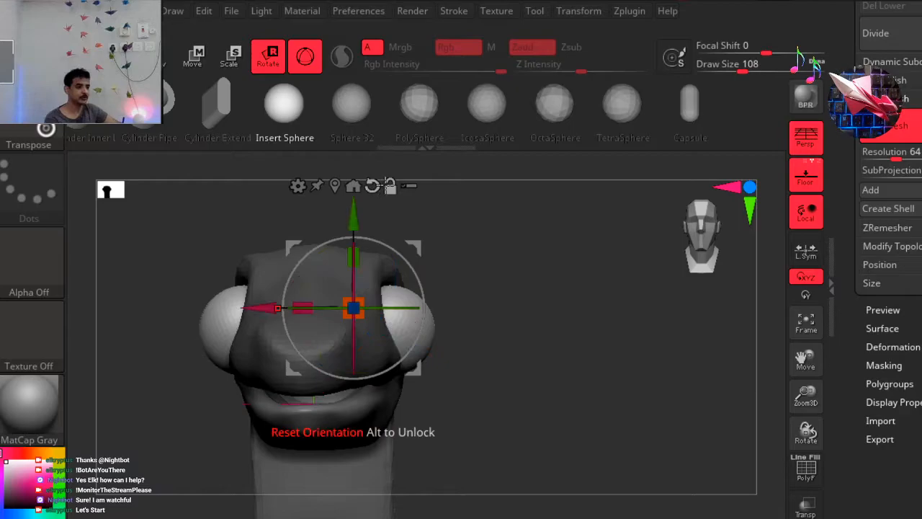
drag(397, 228, 382, 224)
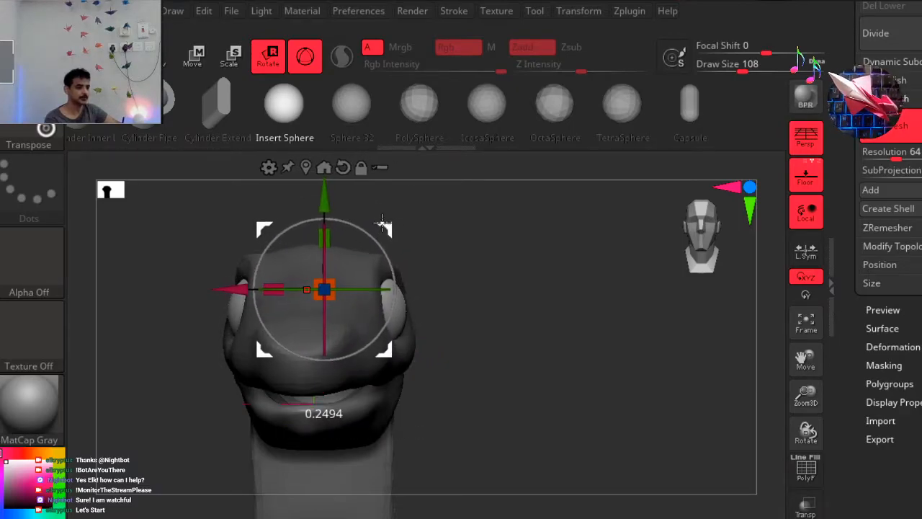
Return to Draw mode, select the Move brush and check the eyeballs' fit in the head from an angled view.
click(168, 58)
drag(580, 295, 507, 305)
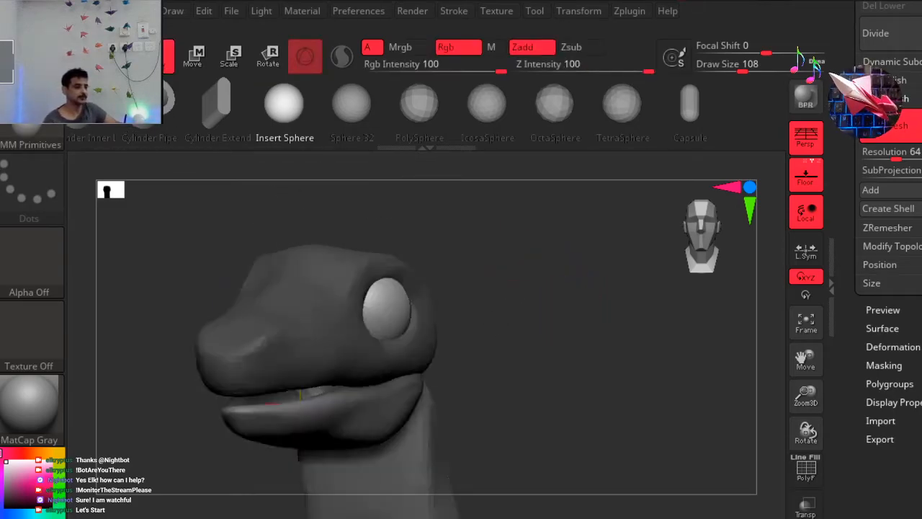
drag(274, 402, 358, 512)
click(358, 518)
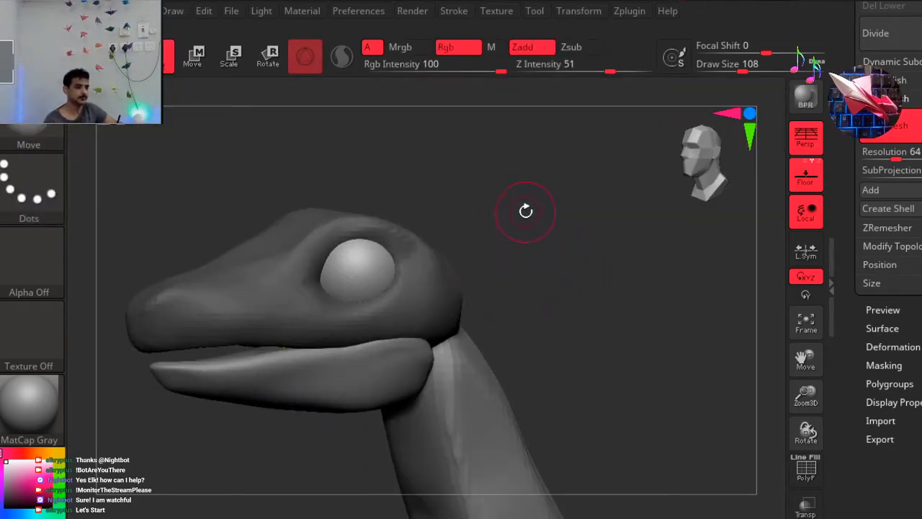
ctrl+right_drag(492, 224, 488, 226)
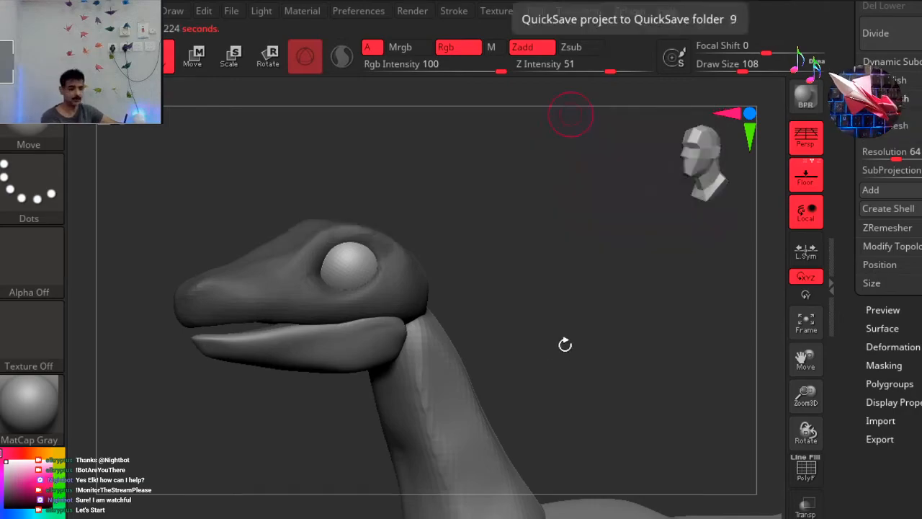
Shift the eyeballs slightly forward in their sockets with the transform gizmo from the side view.
drag(609, 260, 591, 295)
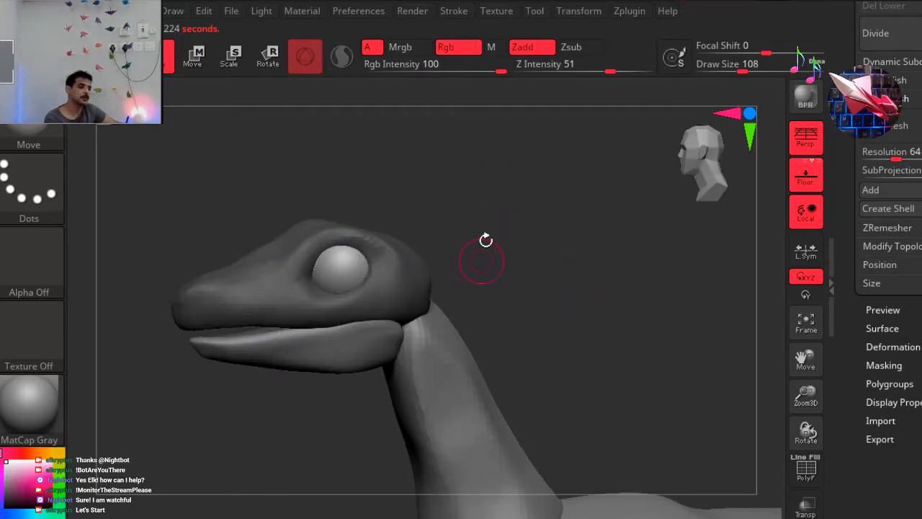
drag(551, 232, 544, 179)
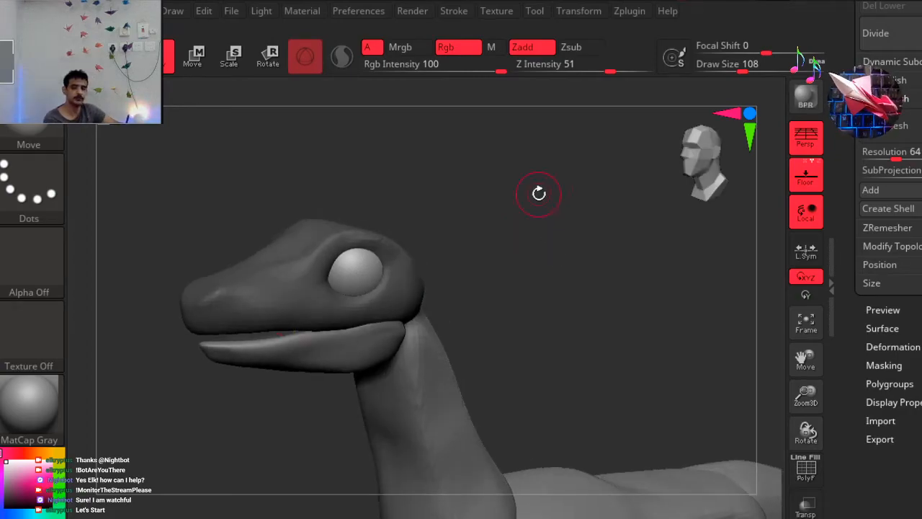
drag(574, 248, 701, 176)
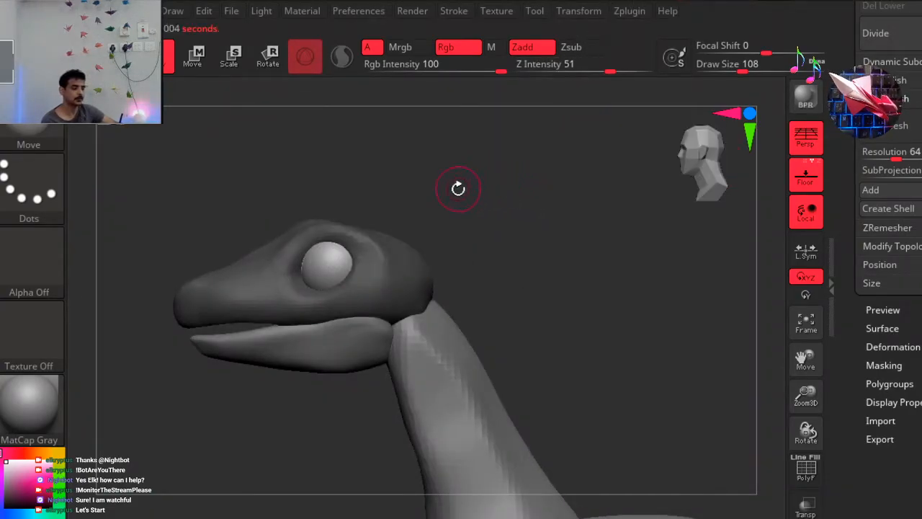
drag(490, 188, 501, 206)
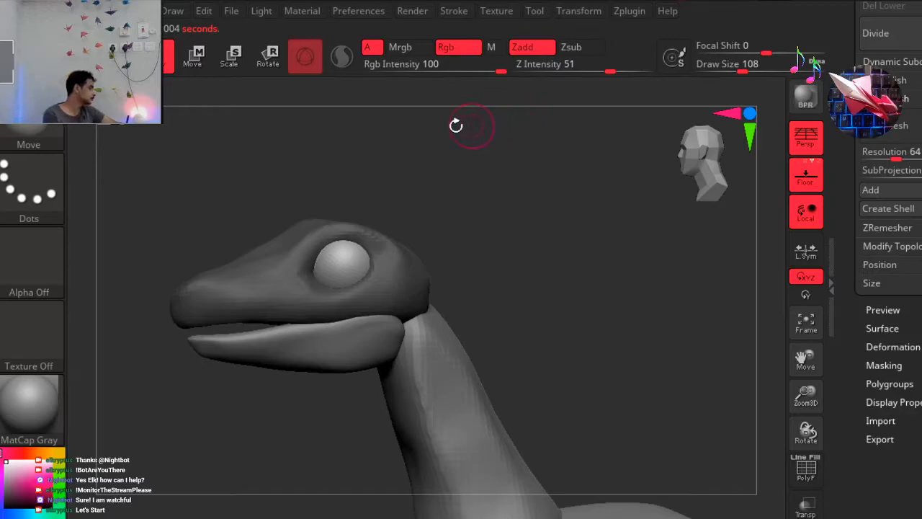
drag(717, 164, 390, 158)
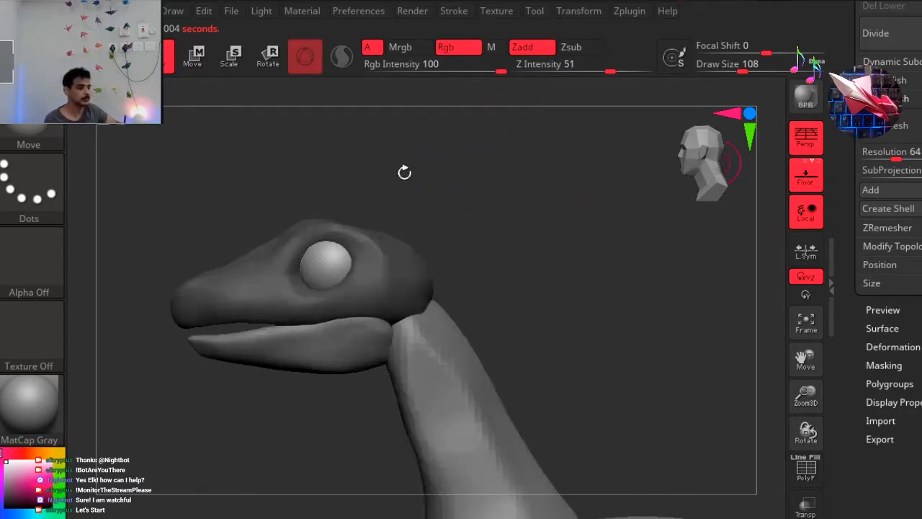
click(276, 60)
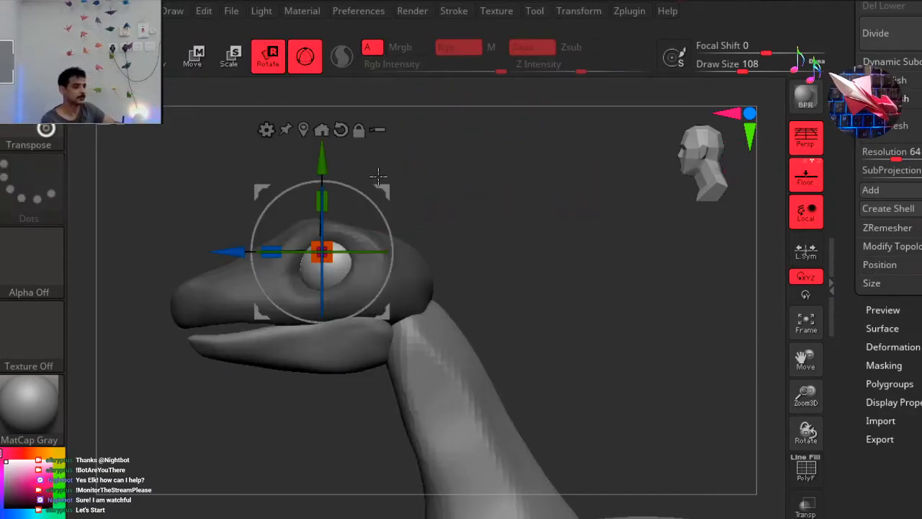
drag(379, 180, 382, 181)
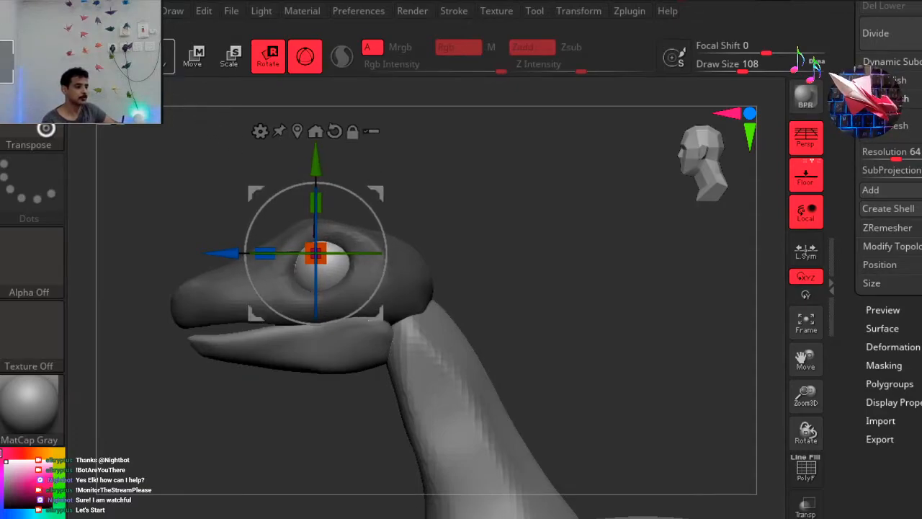
Return to Draw mode and invert the mask to protect the eyeballs and free the head for sculpting.
key(q)
ctrl+click(575, 184)
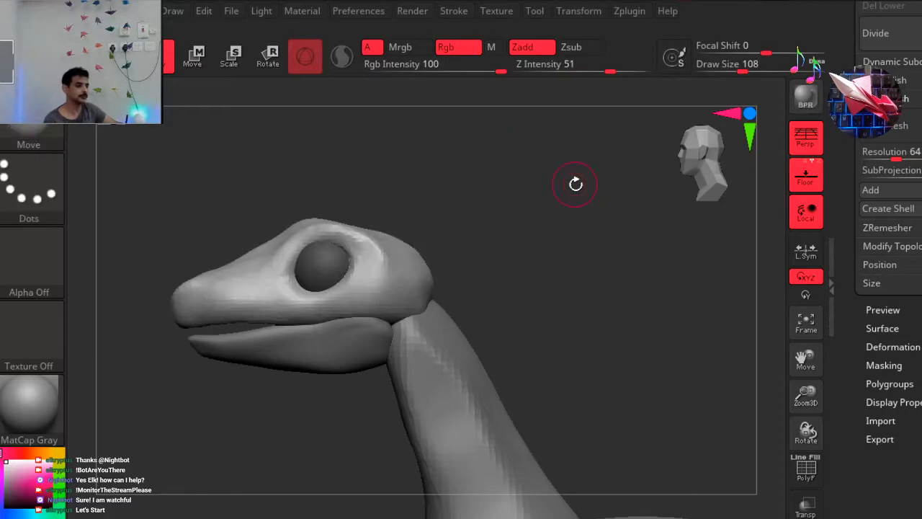
drag(531, 231, 573, 221)
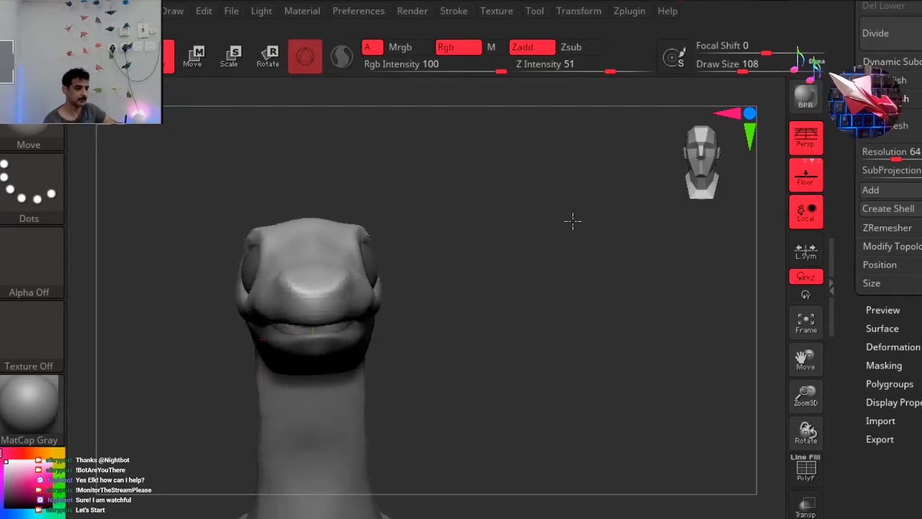
drag(707, 161, 706, 168)
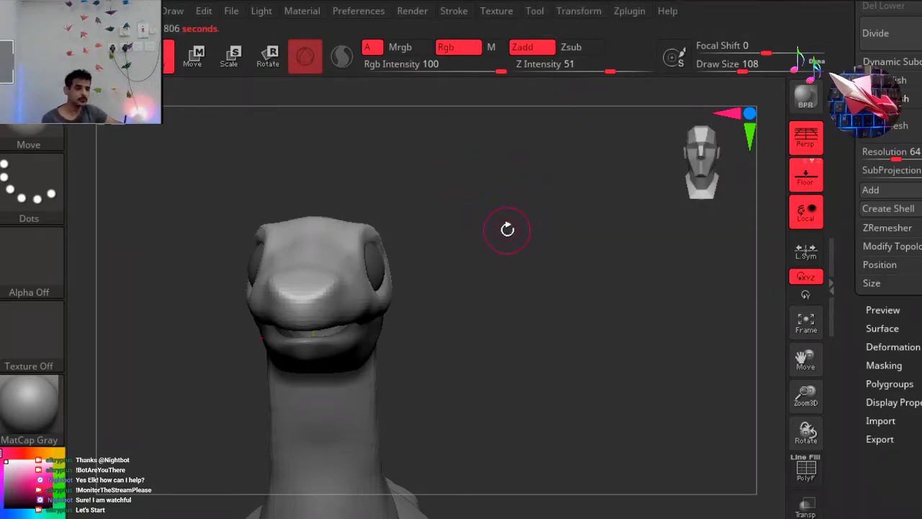
drag(508, 234, 443, 249)
Build up the skin around the eyeballs with the ClayBuildup brush, setting Focal Shift to 18, to form the eyelid rims.
key(b)
key(c)
key(b)
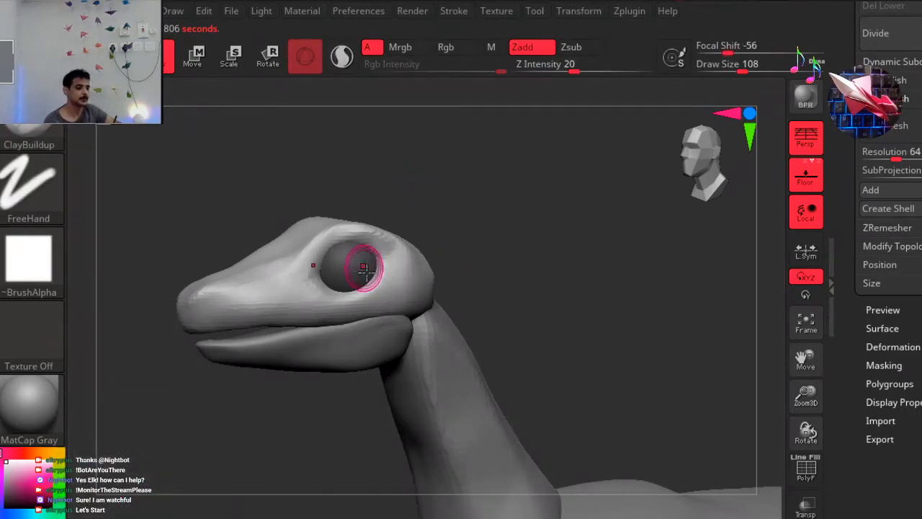
mouse_move(387, 257)
mouse_down()
mouse_move(339, 249)
mouse_move(305, 274)
mouse_move(302, 288)
mouse_up()
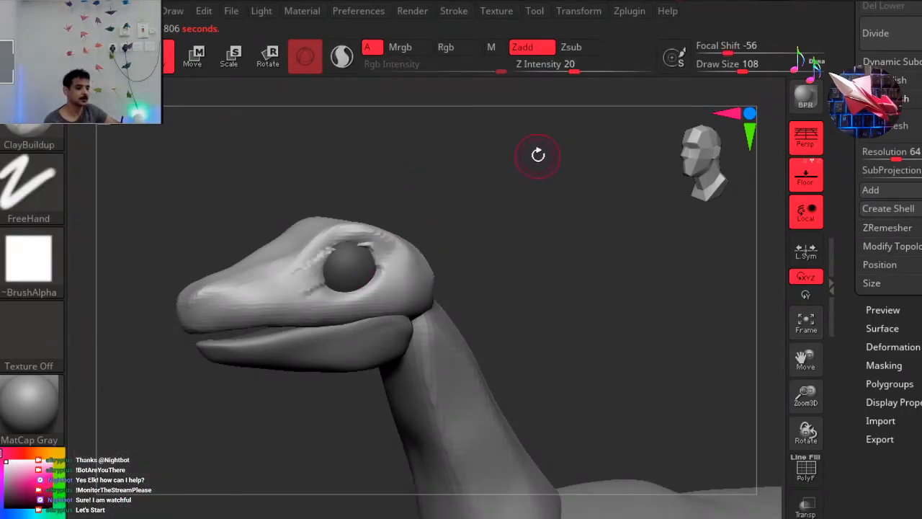
key(space)
drag(536, 201, 582, 204)
mouse_move(338, 256)
mouse_down()
mouse_move(324, 266)
mouse_move(356, 255)
mouse_move(324, 288)
mouse_move(379, 268)
mouse_move(371, 264)
mouse_move(350, 281)
mouse_up()
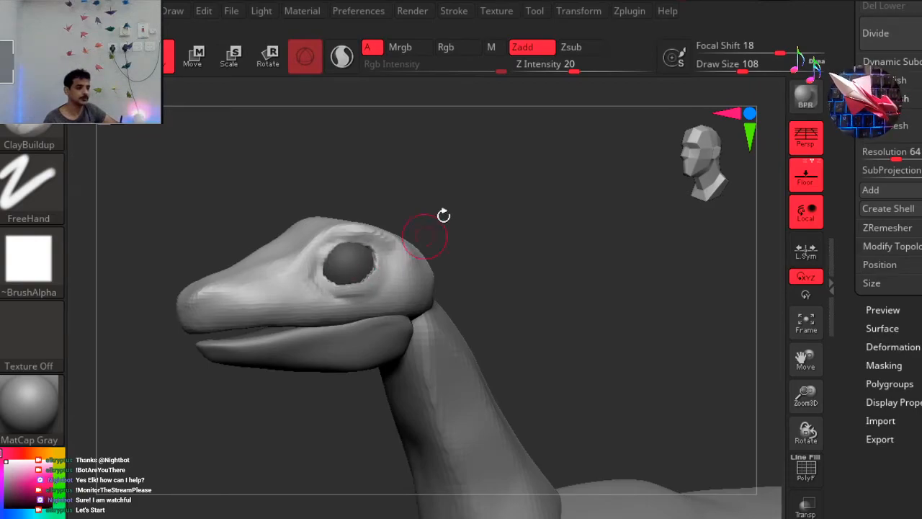
drag(422, 211, 476, 263)
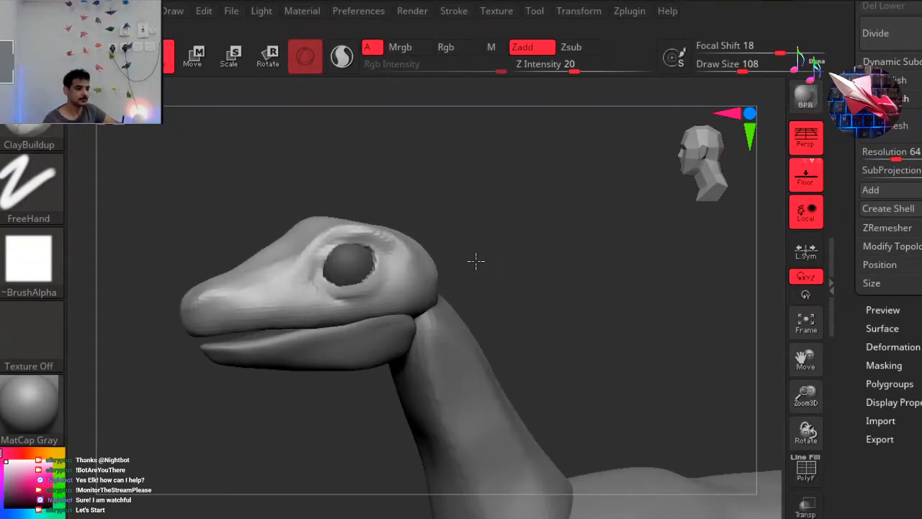
drag(238, 503, 238, 510)
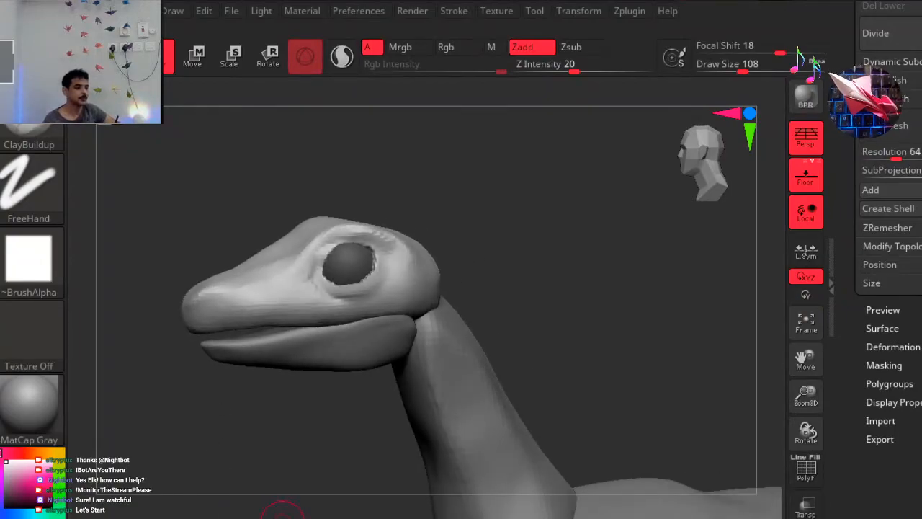
Reshape the eyelid rims with the Move brush into a narrower, slanted eye opening, working from the side, back and front.
key(b)
key(m)
key(v)
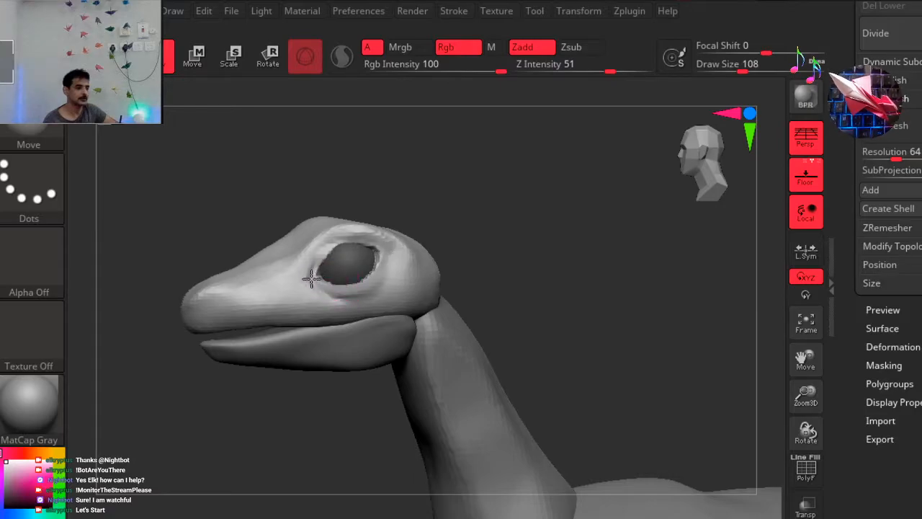
drag(422, 194, 405, 210)
mouse_move(346, 242)
mouse_down()
mouse_move(320, 243)
mouse_move(337, 240)
mouse_up()
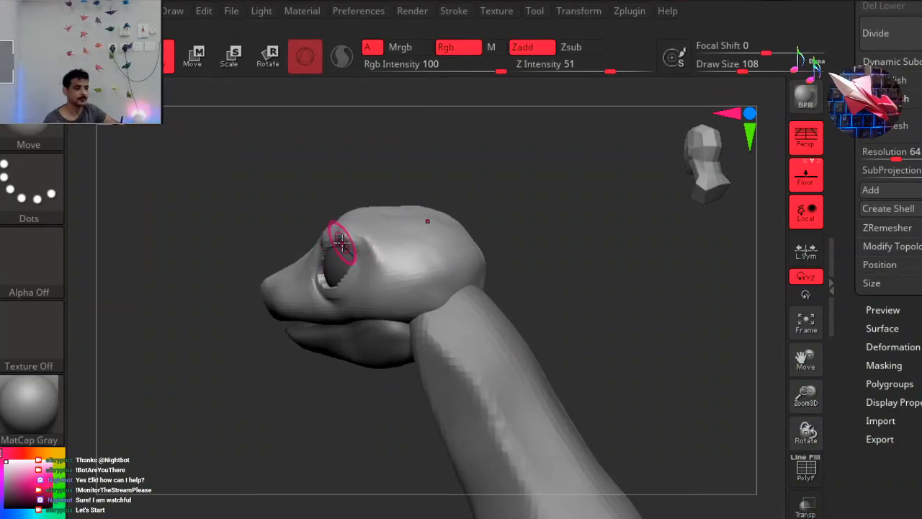
drag(260, 257, 652, 173)
click(698, 178)
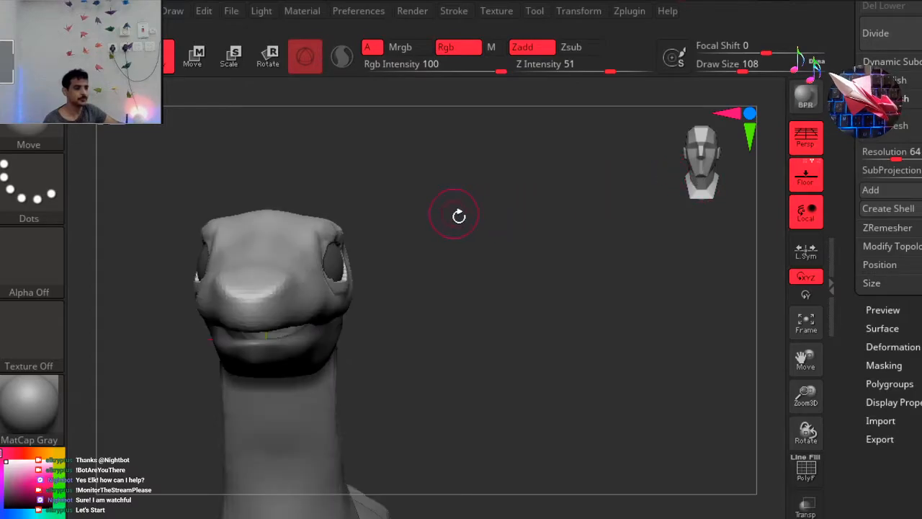
drag(524, 215, 478, 223)
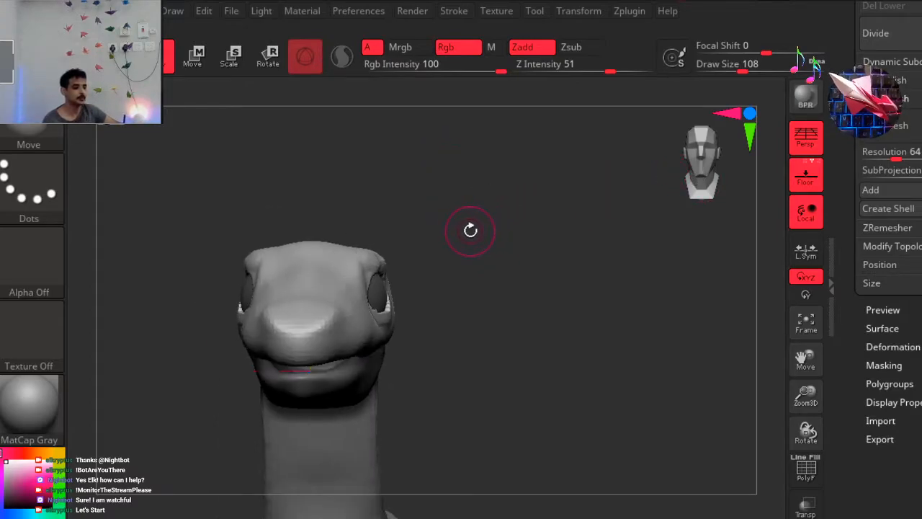
drag(497, 288, 440, 288)
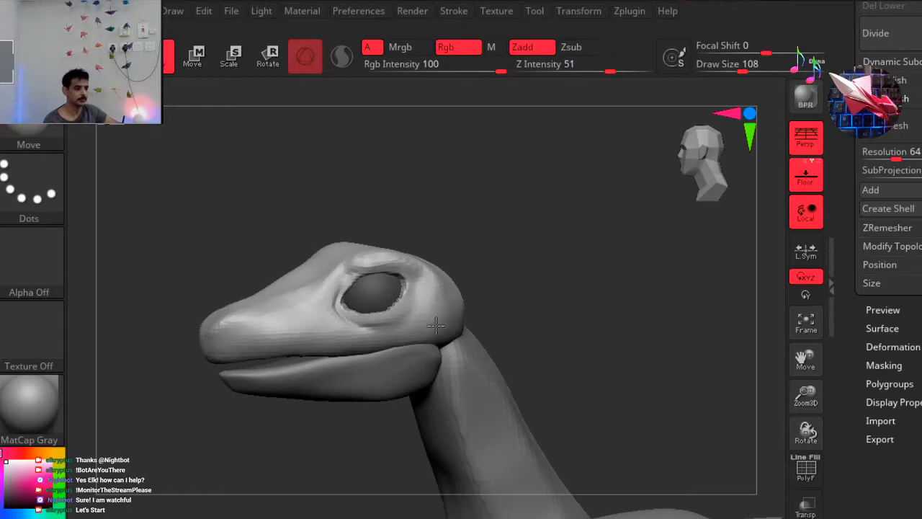
drag(436, 324, 430, 330)
Switch to the ClayBuildup brush and invert the mask to protect the head and free the eyeballs.
key(b)
key(c)
key(b)
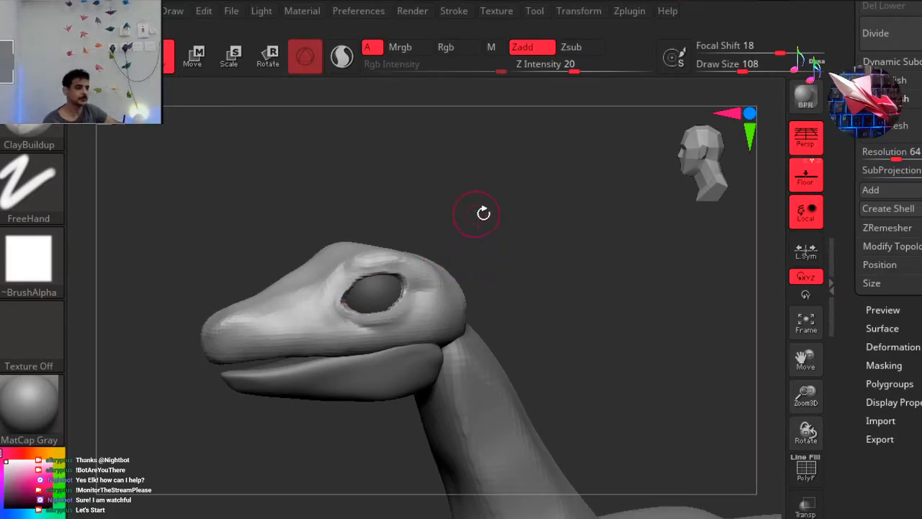
mouse_move(493, 219)
mouse_down()
mouse_move(476, 220)
mouse_move(552, 220)
mouse_move(542, 231)
mouse_move(540, 223)
mouse_up()
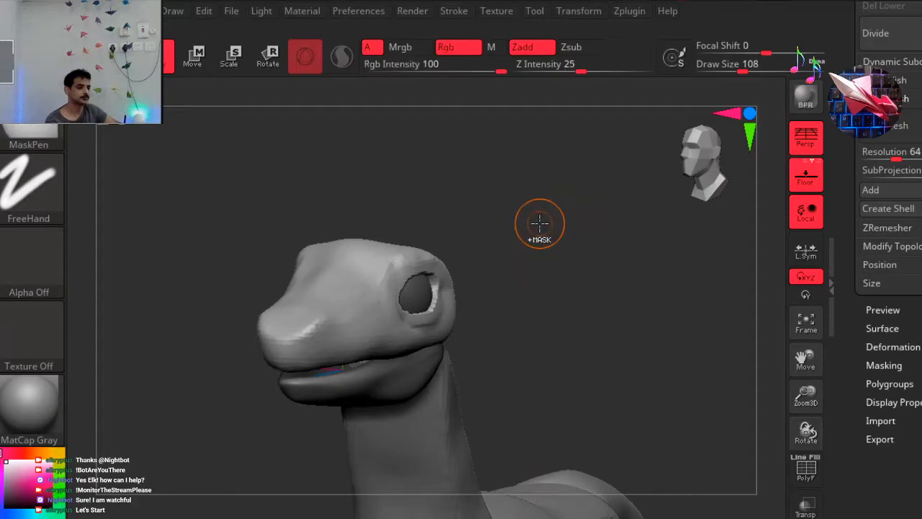
ctrl+click(543, 222)
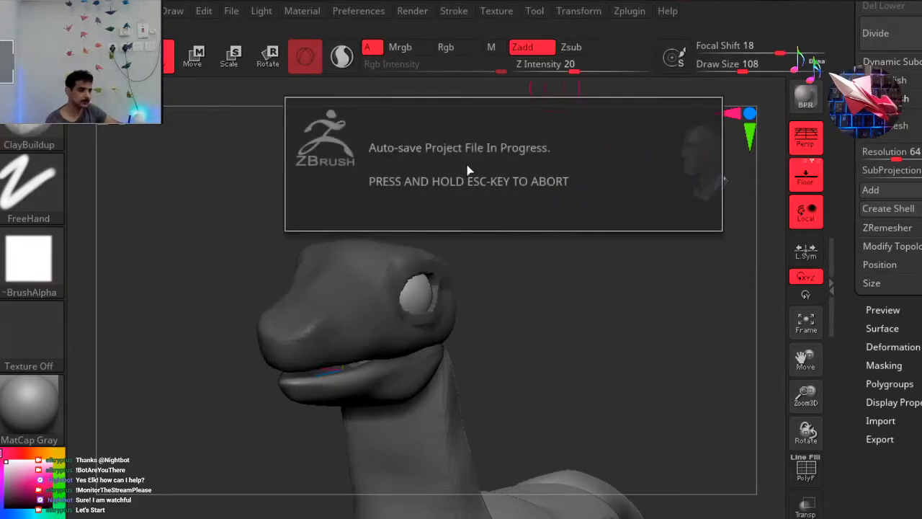
Select the DamStandard brush with Draw Size 29 for close-up side-view work on the eyeball.
drag(516, 288, 516, 263)
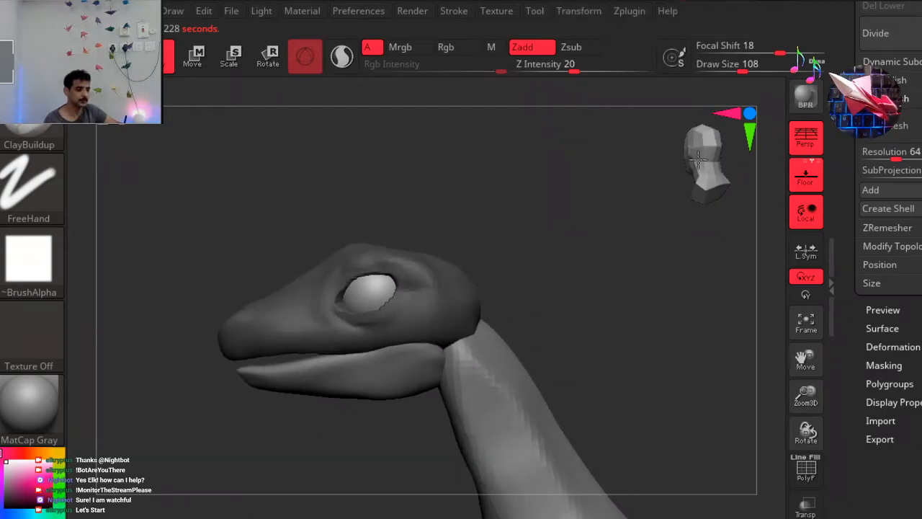
click(695, 162)
ctrl+right_drag(319, 160, 369, 156)
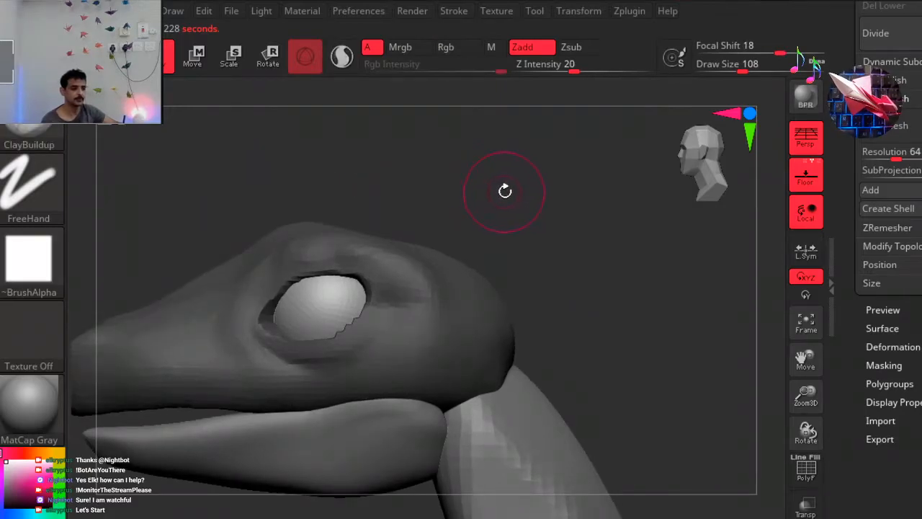
key(space)
drag(504, 190, 483, 189)
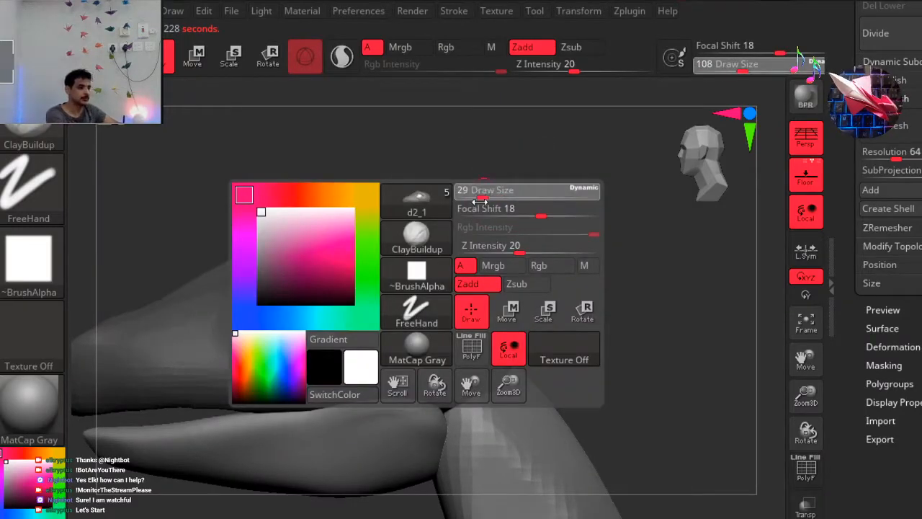
key(b)
key(d)
key(s)
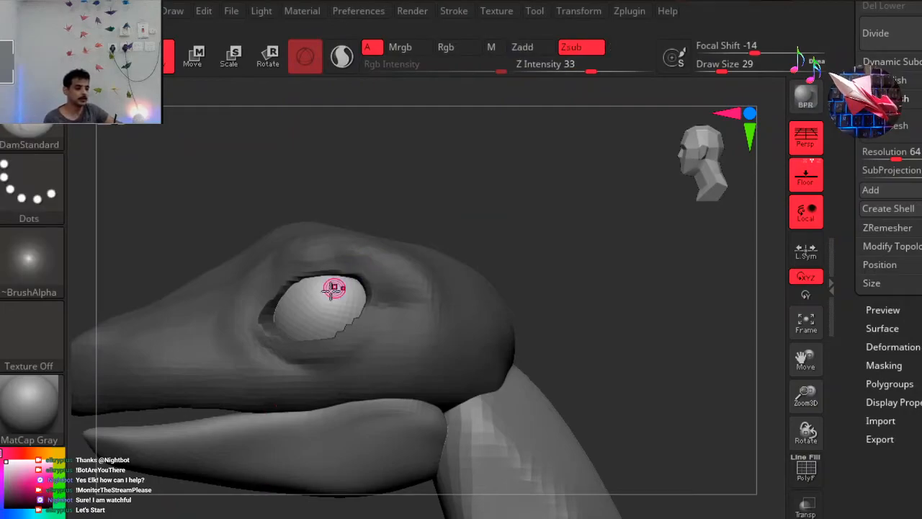
Try carving a pupil into the eyeball with DamStandard, and remove it using the Smooth brush at Draw Size 239.
mouse_move(319, 340)
mouse_down()
mouse_move(312, 291)
mouse_move(312, 305)
mouse_up()
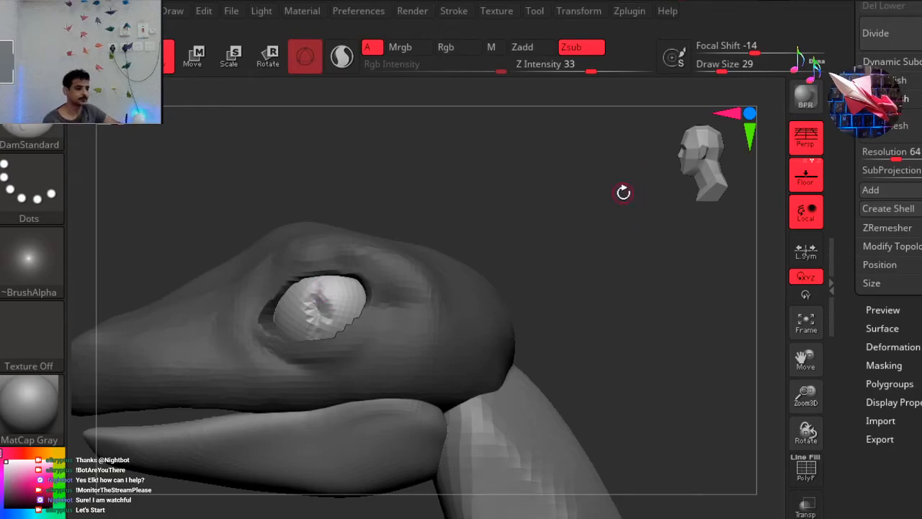
key(ctrl+z)
alt+click(338, 309)
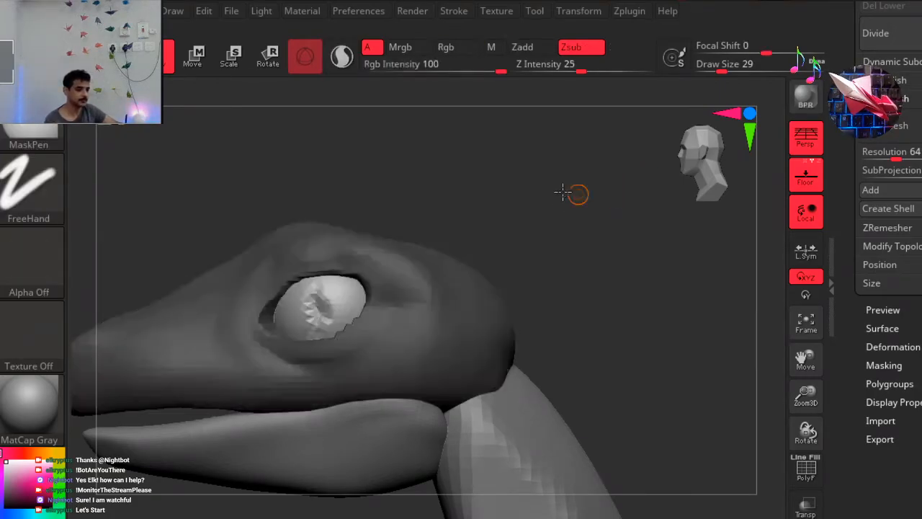
key(space)
drag(422, 299, 437, 305)
shift+drag(333, 304, 337, 299)
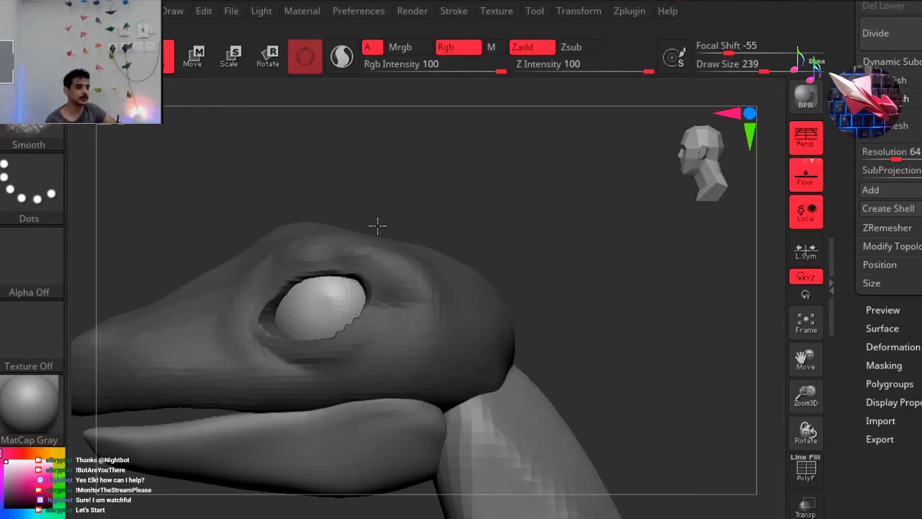
Carve a vertical slit pupil across the eyeball with the DamStandard brush at Draw Size 62.
key(space)
drag(504, 202, 476, 203)
mouse_move(323, 319)
mouse_down()
mouse_move(321, 339)
mouse_move(317, 292)
mouse_move(319, 310)
mouse_up()
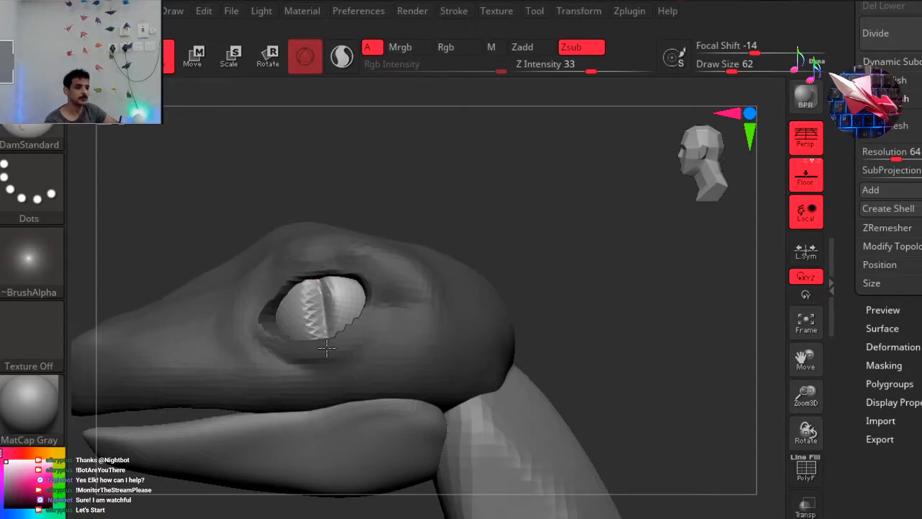
Examine the slit pupils from angled and front views, inverting the mask temporarily and restoring the head's protection.
drag(518, 192, 551, 182)
mouse_move(436, 229)
mouse_down()
mouse_move(412, 237)
mouse_move(434, 228)
mouse_up()
mouse_move(506, 205)
mouse_down()
mouse_move(554, 189)
mouse_move(541, 181)
mouse_move(510, 200)
mouse_up()
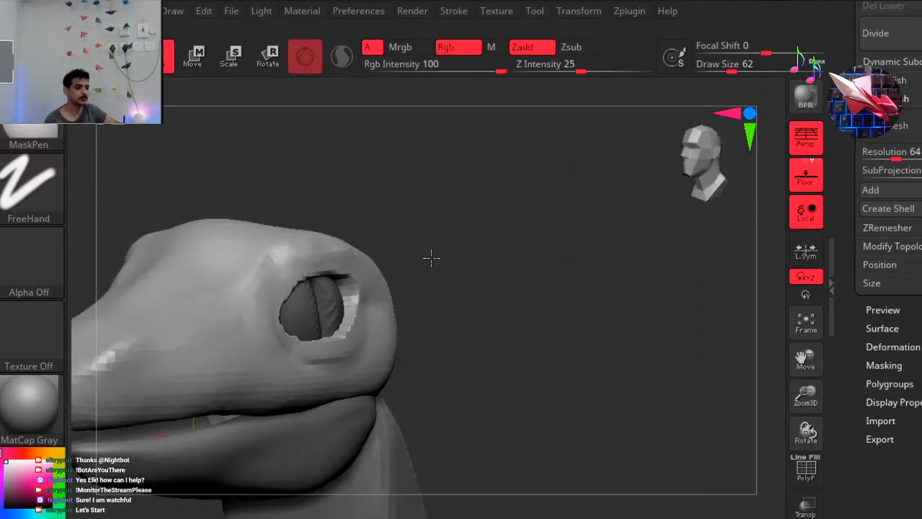
ctrl+right_drag(431, 257, 407, 262)
drag(490, 243, 443, 251)
drag(522, 243, 611, 199)
ctrl+click(506, 224)
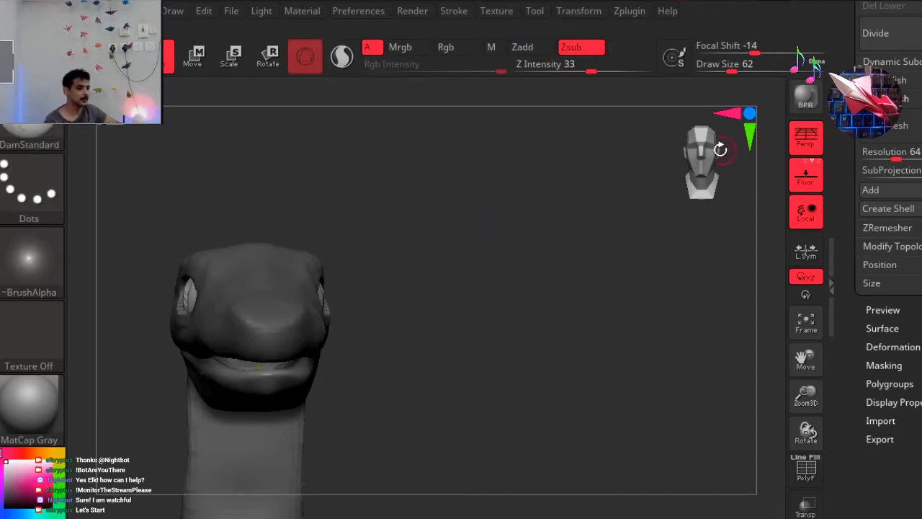
Try to move the eyeballs with the transform gizmo in the front view, and undo the change.
drag(725, 149, 695, 153)
click(271, 65)
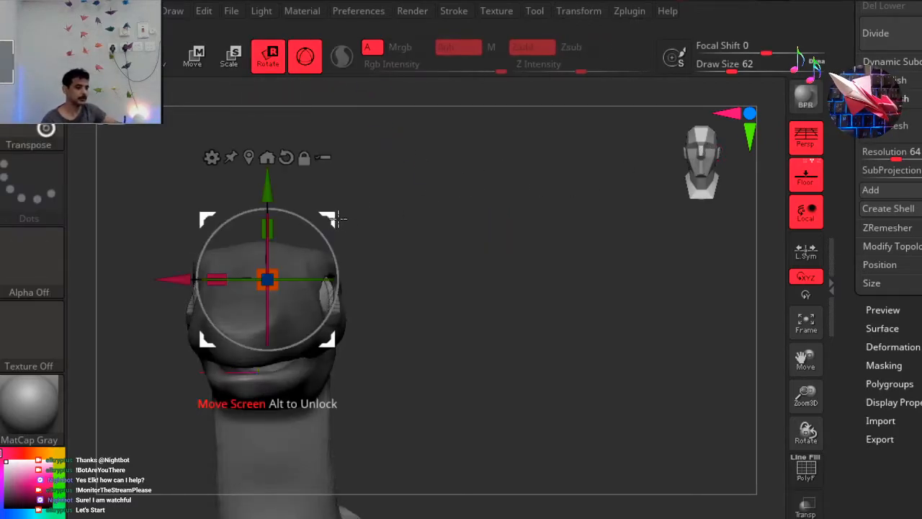
drag(255, 220, 1, 183)
key(ctrl+z)
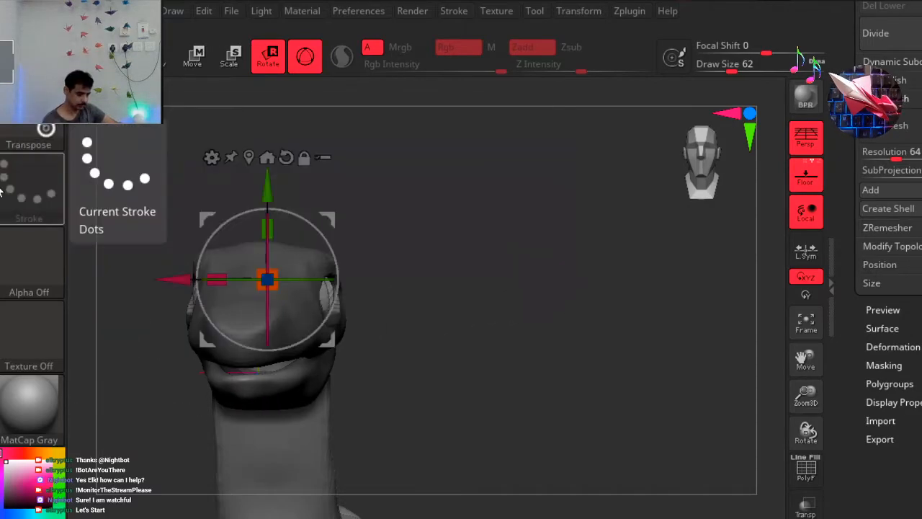
Adjust the eyeballs' position in the sockets with the transform gizmo in the front view, and reselect the DamStandard brush.
drag(334, 211, 342, 210)
alt+drag(548, 189, 638, 181)
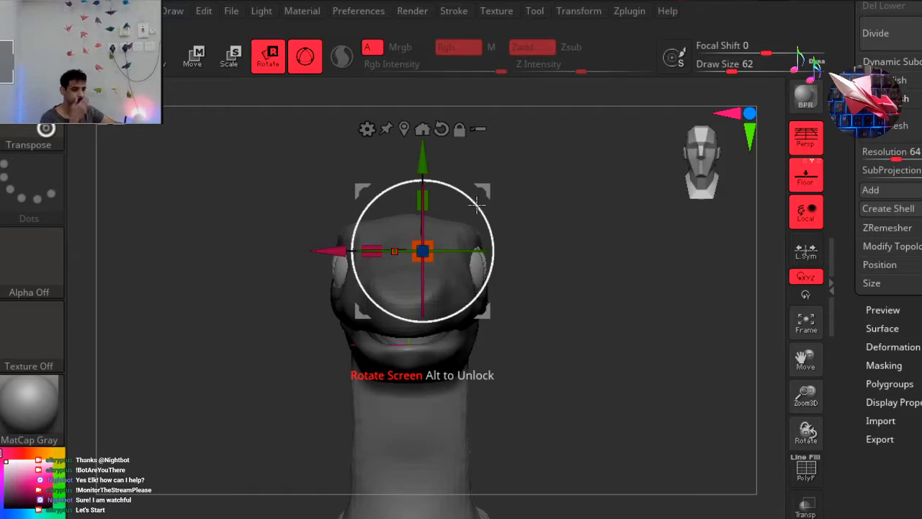
drag(489, 186, 493, 186)
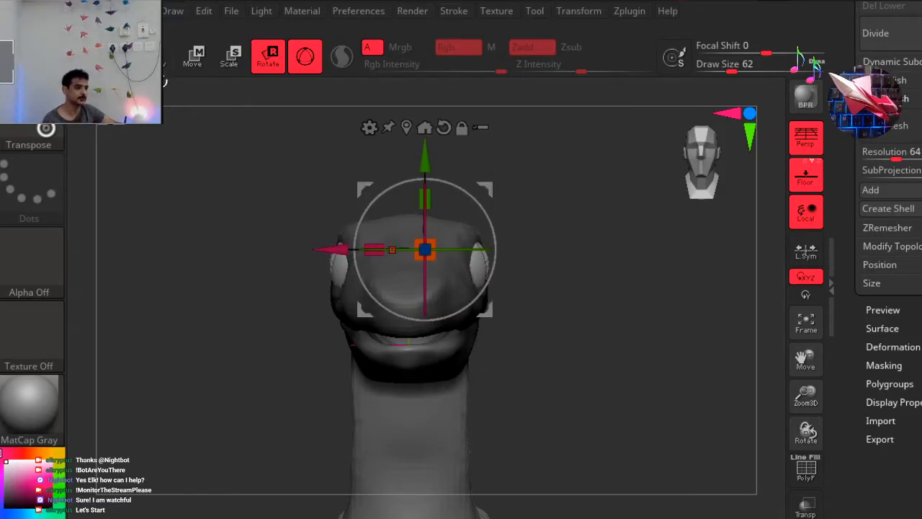
click(167, 60)
key(b)
key(d)
key(s)
drag(515, 203, 473, 214)
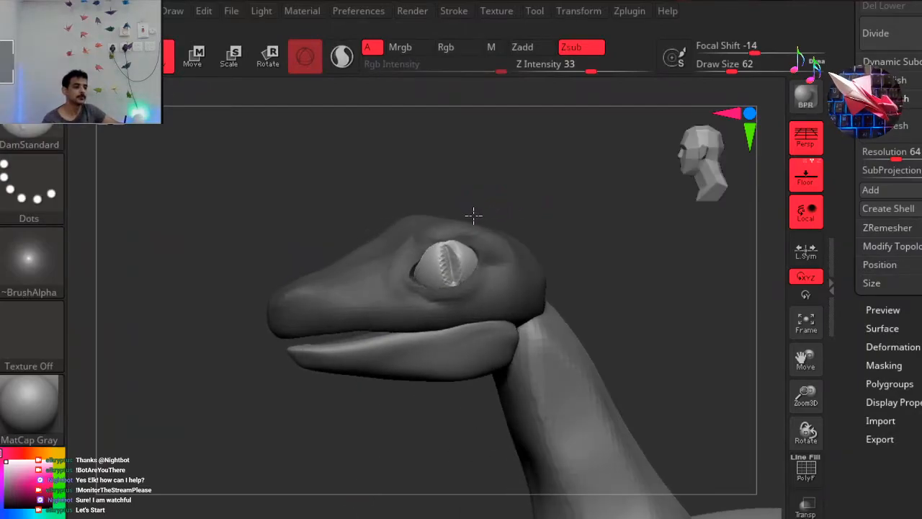
click(692, 163)
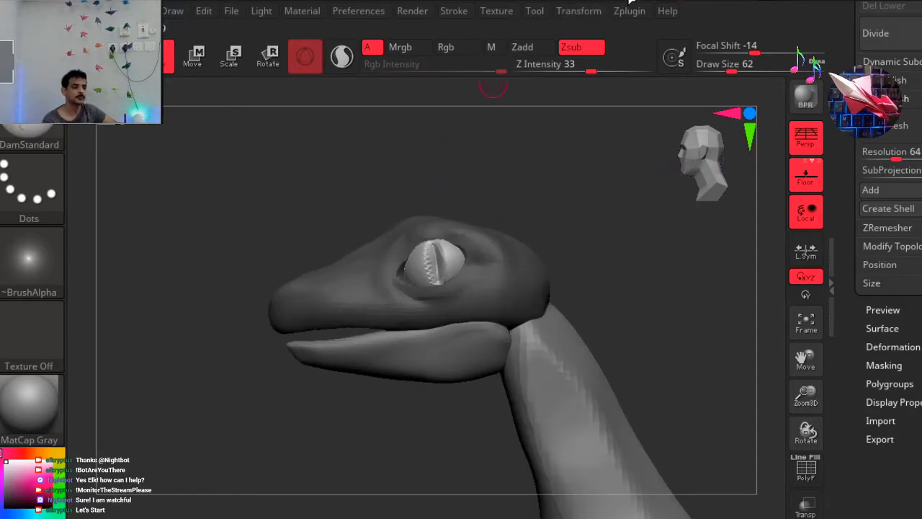
Nudge the eyeballs outward with the transform gizmo so they protrude slightly from the sockets, and return to drawing mode.
click(267, 58)
drag(461, 248, 448, 250)
drag(602, 169, 669, 154)
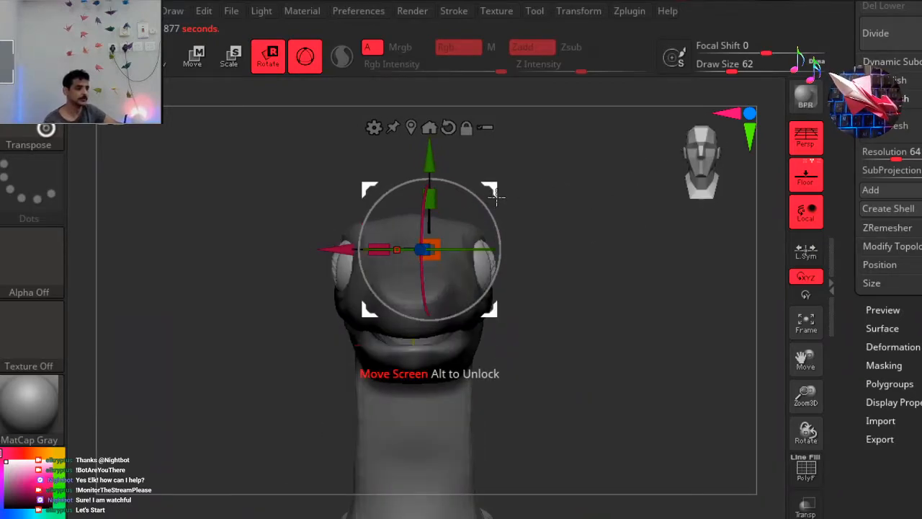
key(q)
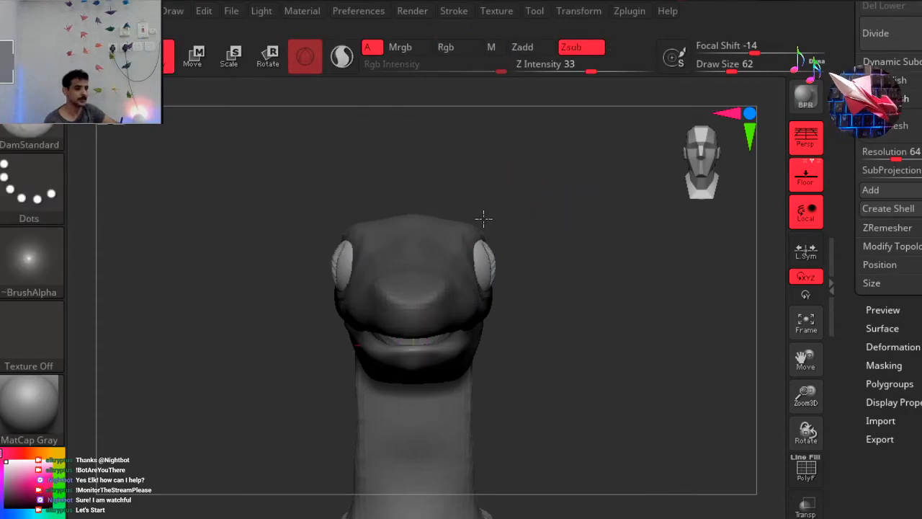
Invert the mask so the eyeballs are protected and the head can be sculpted.
drag(484, 218, 469, 221)
key(ctrl)
ctrl+click(243, 213)
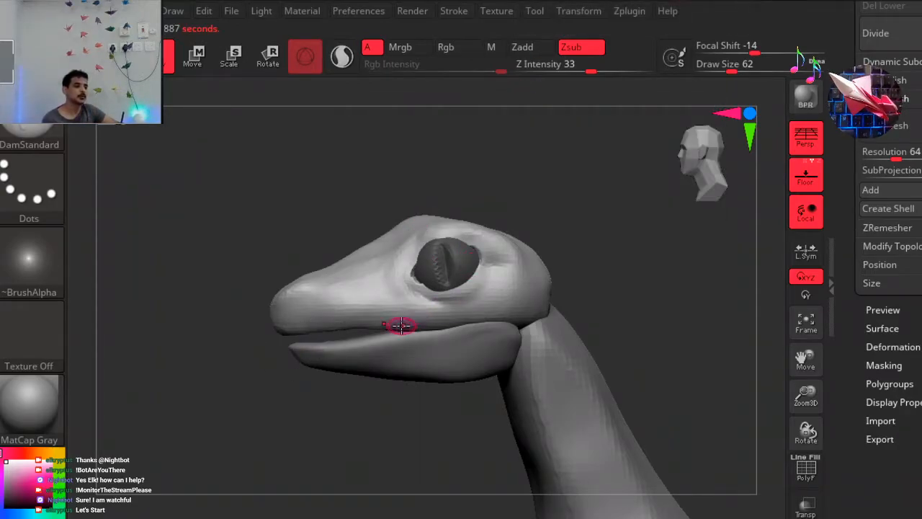
Try sculpting a nostril on the side of the snout with the DamStandard brush at Draw Size 62, and undo the strokes.
drag(352, 208, 365, 206)
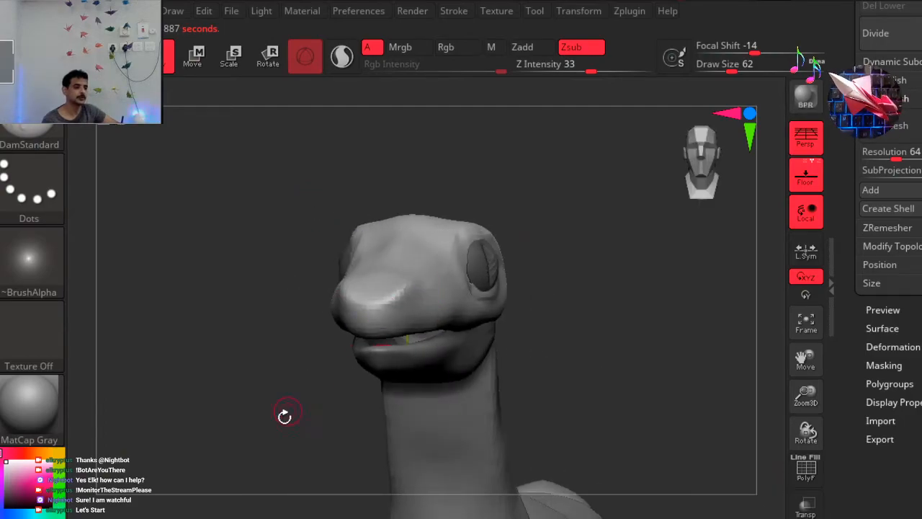
drag(284, 455, 328, 365)
mouse_move(371, 311)
mouse_down()
mouse_move(384, 297)
mouse_move(377, 305)
mouse_up()
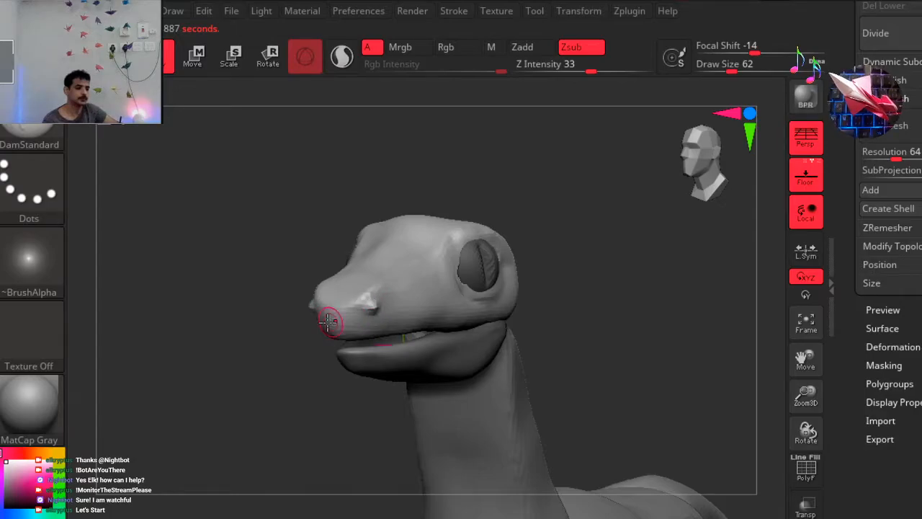
key(ctrl+z)
drag(291, 382, 375, 296)
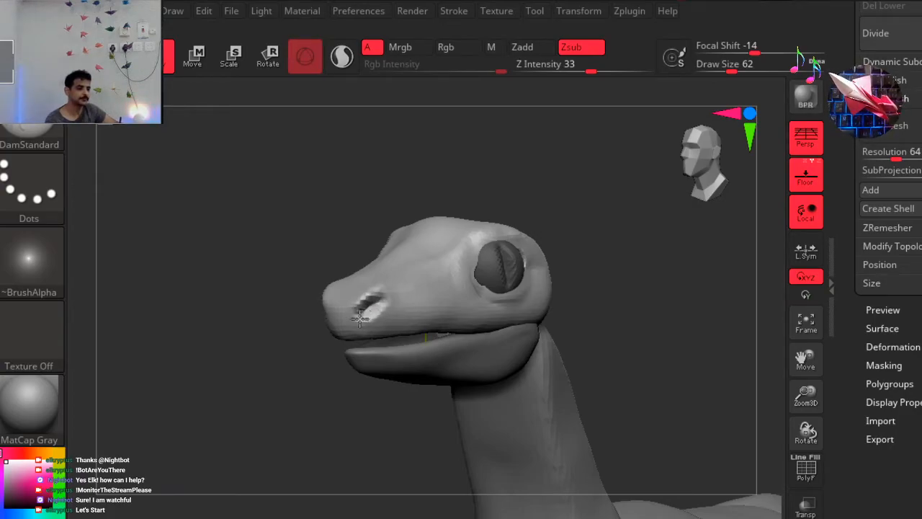
drag(293, 378, 229, 413)
Try forming a nostril hollow near the snout tip with the ClayBuildup brush at Z Intensity 20, and undo the strokes.
key(b)
key(c)
key(b)
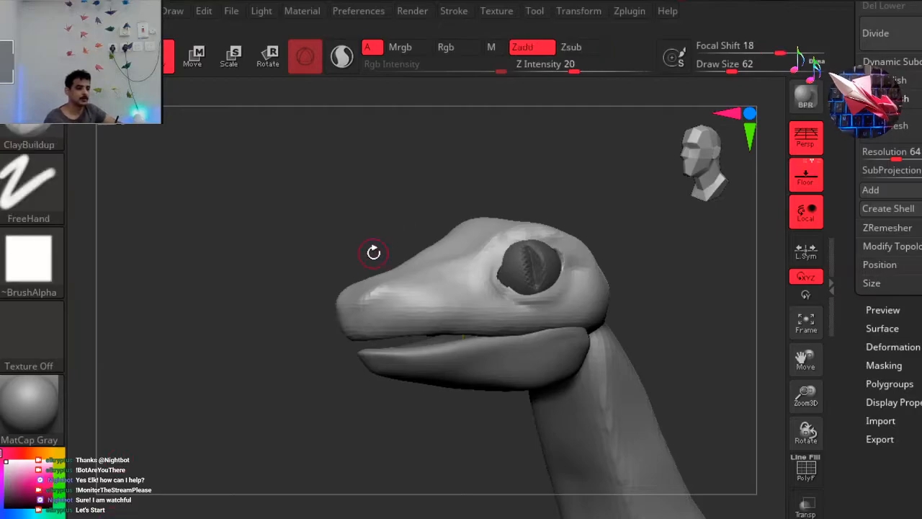
mouse_move(386, 305)
mouse_down()
mouse_move(373, 295)
mouse_move(370, 308)
mouse_move(397, 295)
mouse_move(378, 290)
mouse_move(355, 306)
mouse_move(372, 290)
mouse_move(338, 312)
mouse_up()
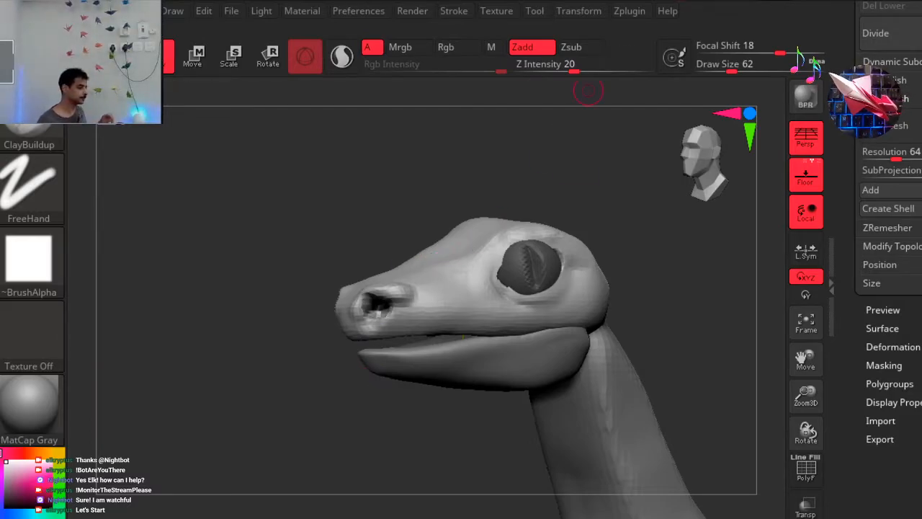
key(ctrl)
key(ctrl+z)
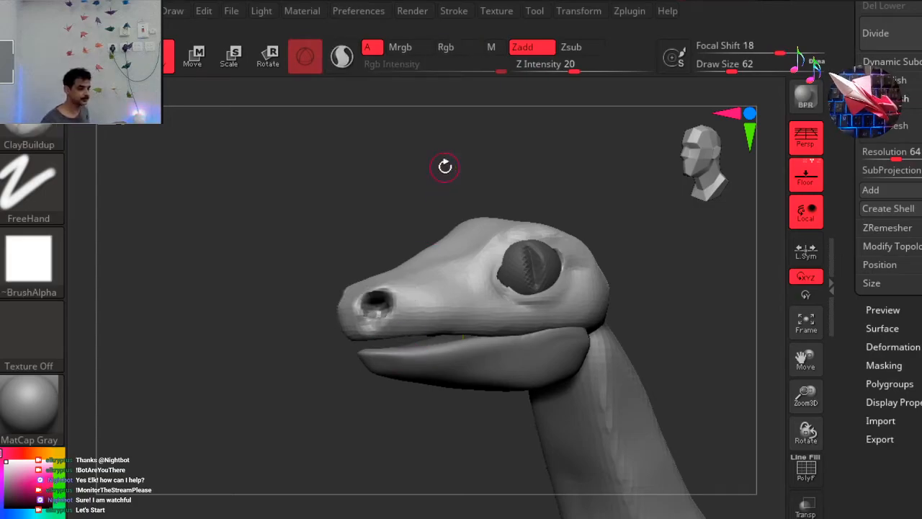
key(ctrl+z)
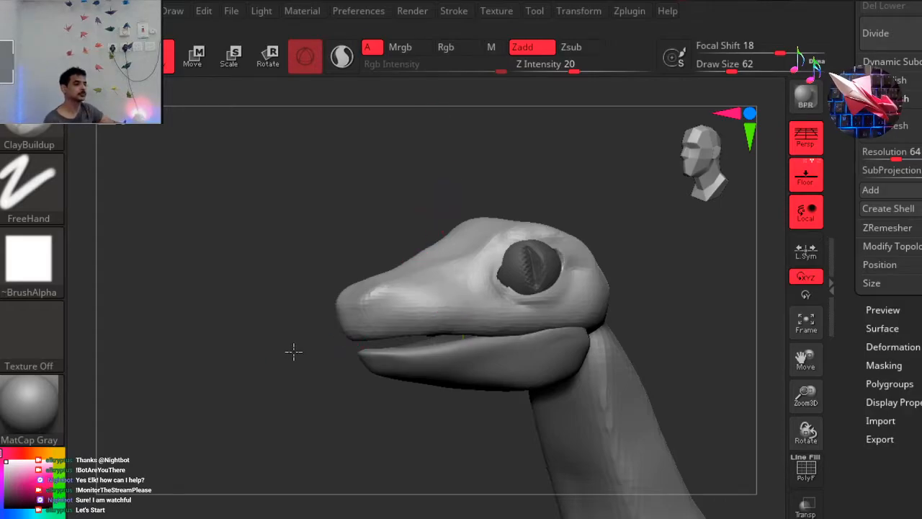
drag(309, 354, 340, 347)
click(696, 182)
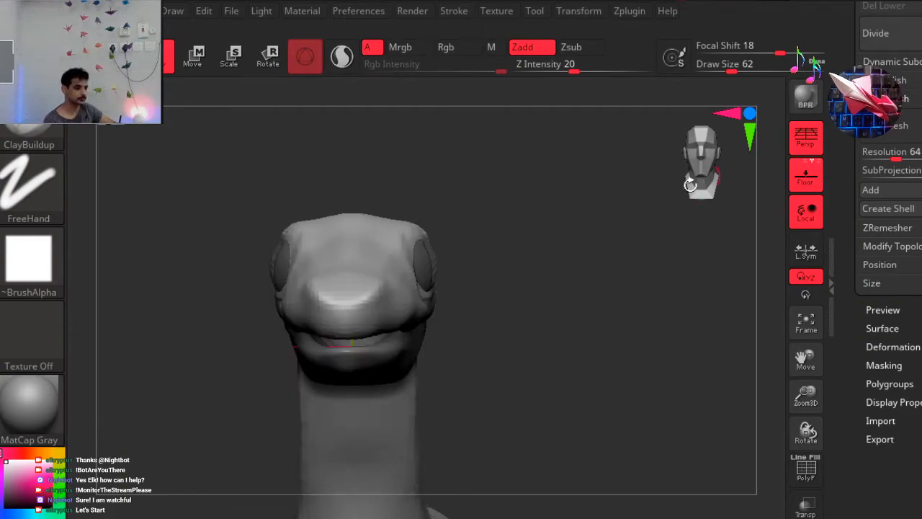
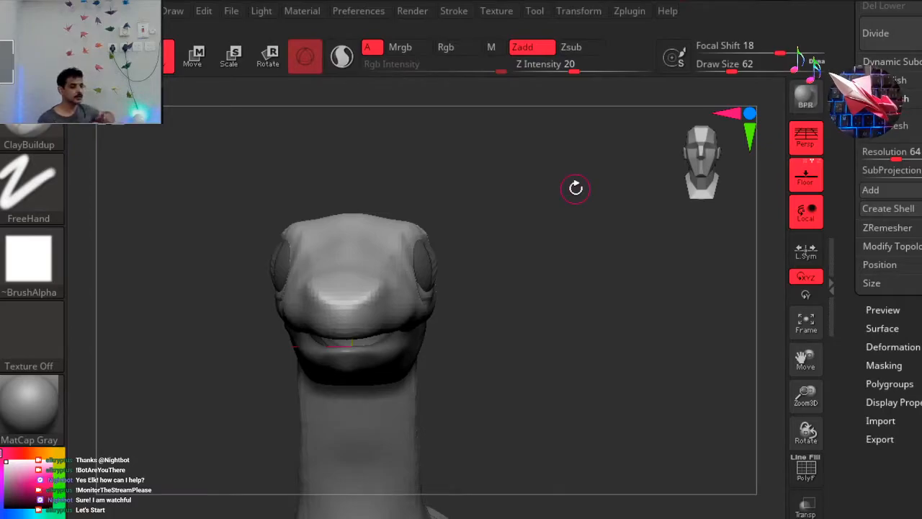
Try reshaping the top of the head between the eyes with the ClayBuildup brush at Draw Size 207, and undo the strokes.
drag(545, 299, 579, 271)
right_drag(579, 271, 682, 191)
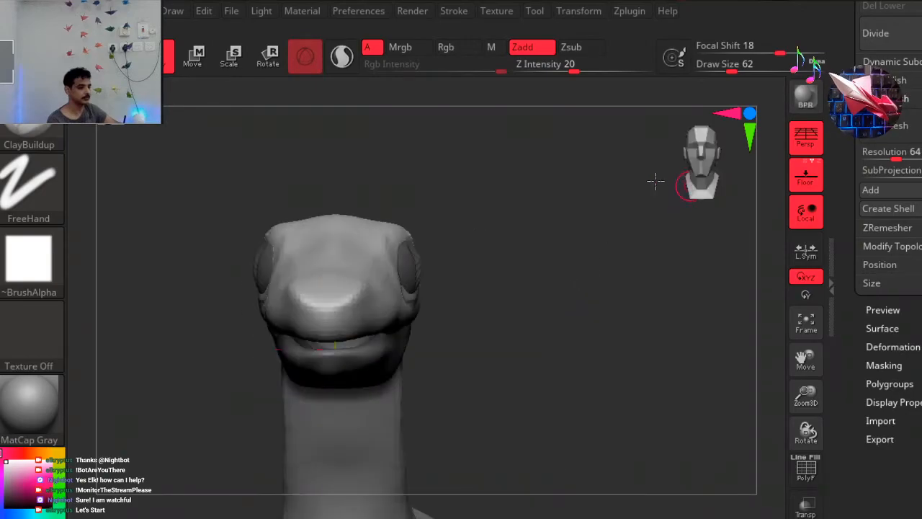
mouse_move(588, 233)
ctrl+right_down()
mouse_move(533, 247)
mouse_move(537, 288)
ctrl+right_up()
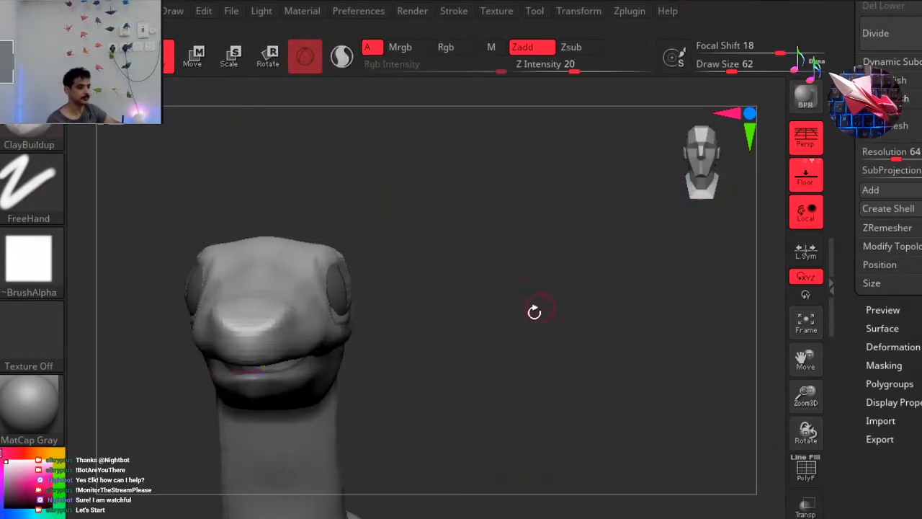
key(space)
mouse_move(580, 258)
mouse_down()
mouse_move(605, 263)
mouse_move(597, 264)
mouse_up()
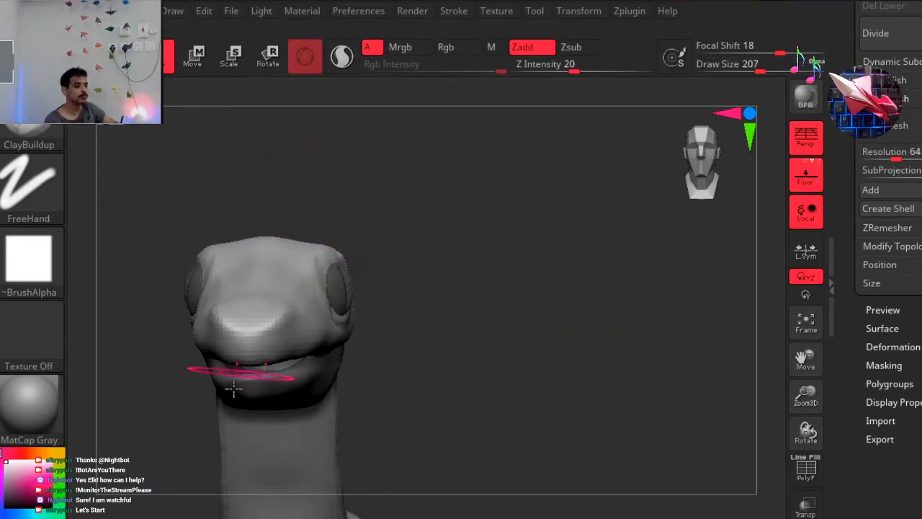
mouse_move(387, 274)
mouse_down()
mouse_move(388, 286)
mouse_move(311, 255)
mouse_move(280, 200)
mouse_move(267, 210)
mouse_move(286, 165)
mouse_move(255, 276)
mouse_move(249, 263)
mouse_up()
drag(451, 187, 465, 149)
mouse_move(475, 153)
mouse_down()
mouse_move(478, 175)
mouse_move(492, 175)
mouse_move(465, 165)
mouse_up()
key(ctrl)
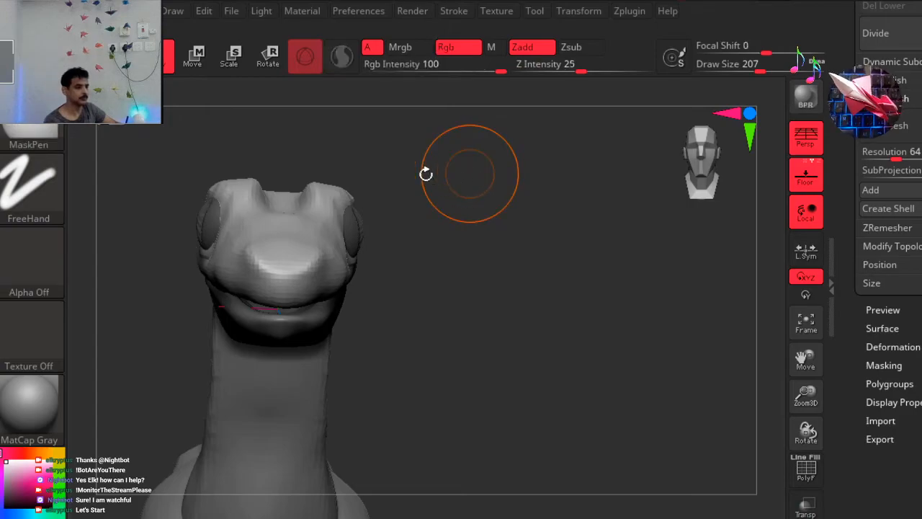
key(ctrl+z)
drag(411, 192, 401, 200)
mouse_move(300, 212)
alt+mouse_down()
mouse_move(294, 191)
mouse_move(304, 172)
alt+mouse_up()
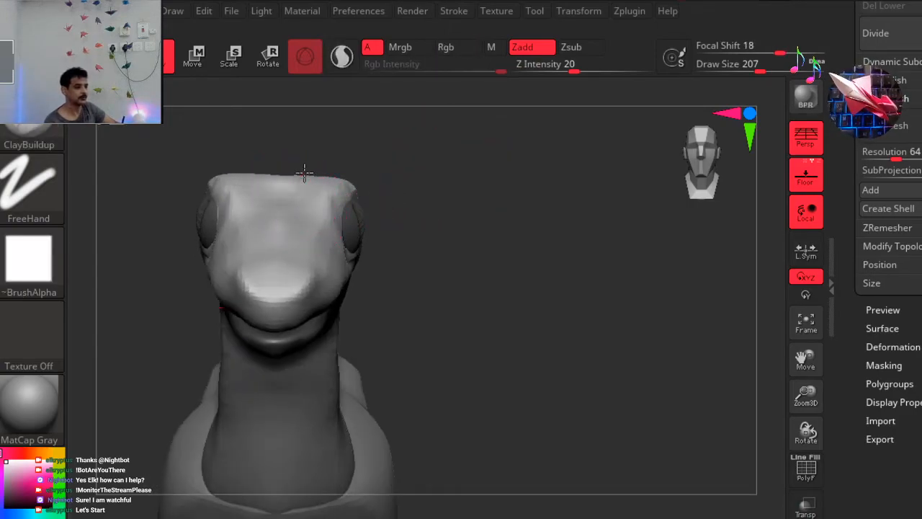
drag(429, 209, 432, 202)
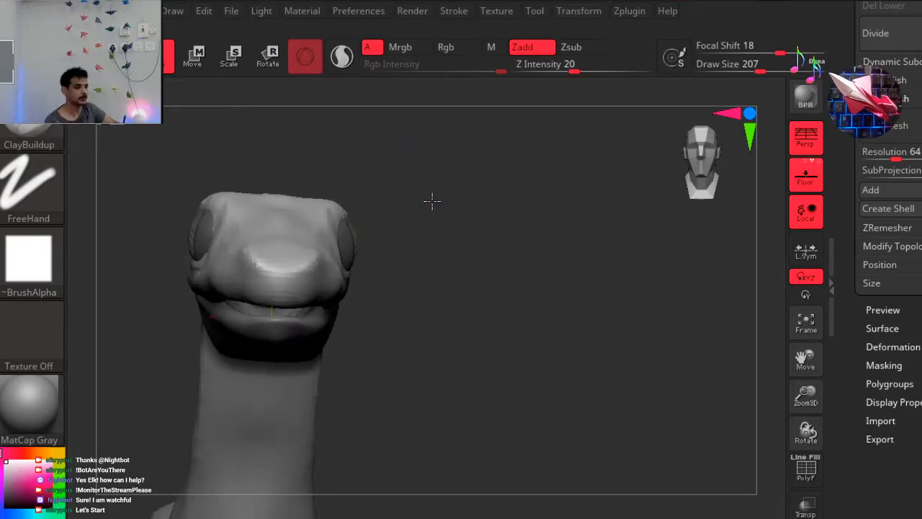
mouse_move(343, 257)
mouse_down()
mouse_move(338, 271)
mouse_move(350, 264)
mouse_up()
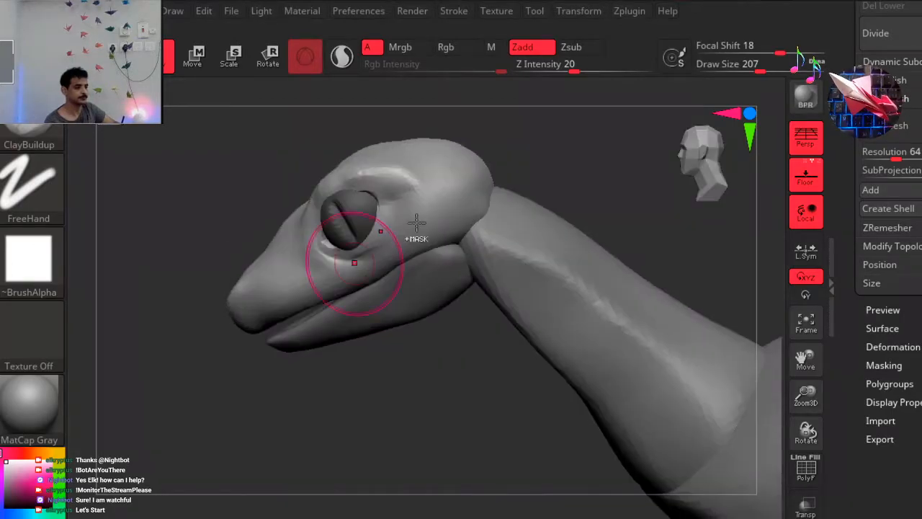
Examine the overall head shape from the front and the side.
mouse_move(360, 397)
ctrl+mouse_down()
mouse_move(432, 379)
mouse_move(426, 303)
mouse_move(654, 172)
mouse_move(687, 173)
ctrl+mouse_up()
click(688, 173)
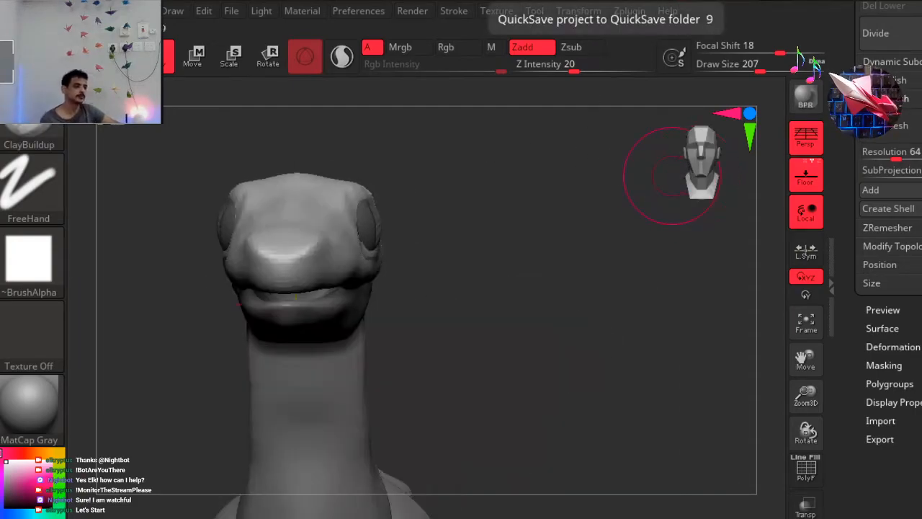
drag(550, 244, 691, 157)
click(691, 157)
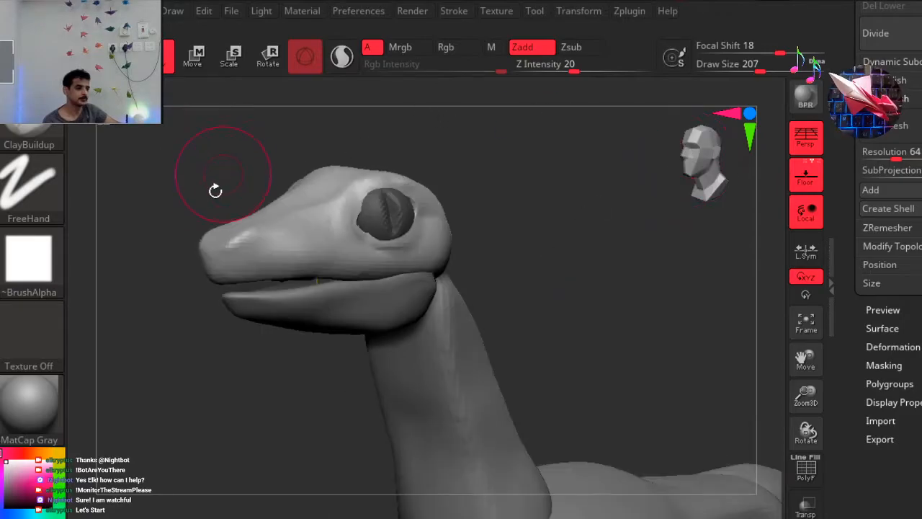
alt+right_drag(265, 230, 312, 262)
mouse_move(472, 132)
alt+right_down()
mouse_move(486, 144)
mouse_move(450, 168)
alt+right_up()
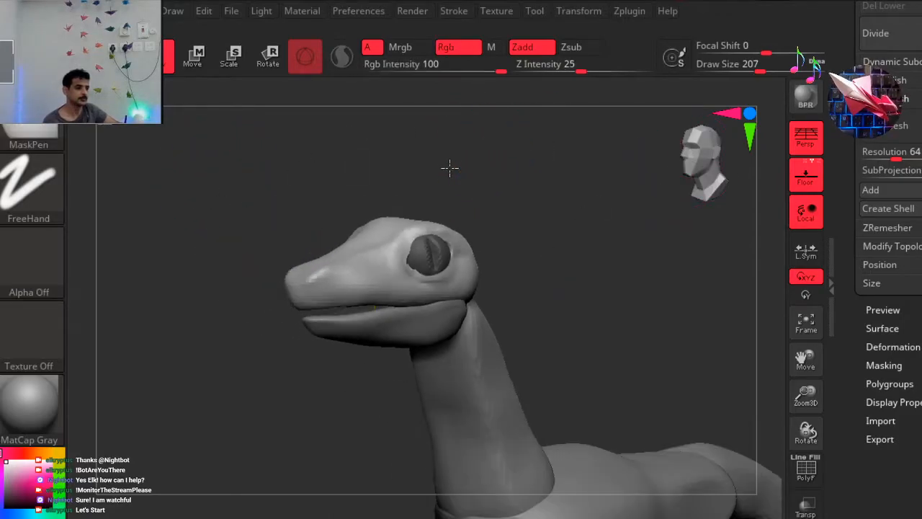
right_drag(521, 190, 500, 177)
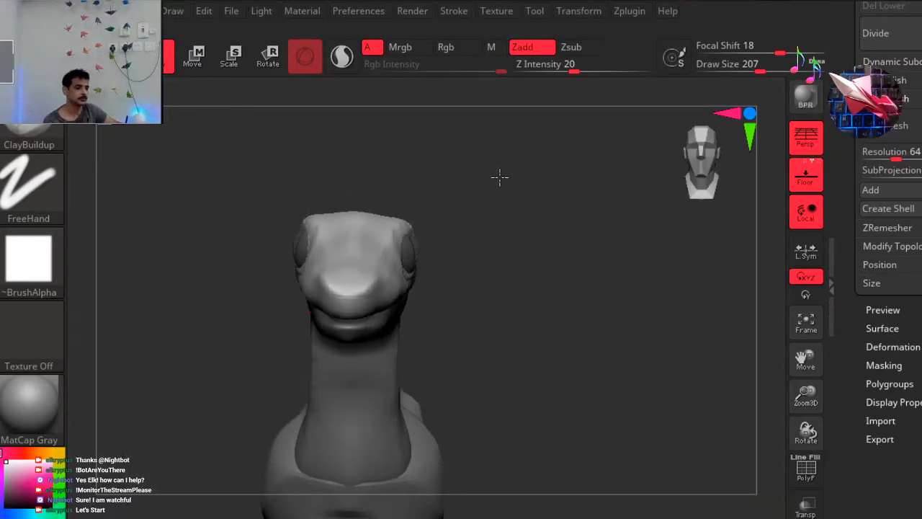
right_drag(500, 172, 504, 161)
drag(496, 164, 495, 163)
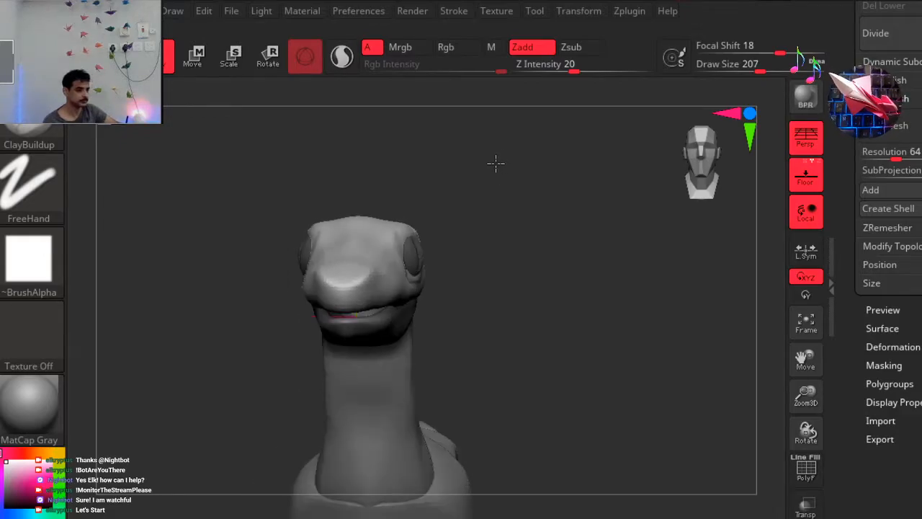
Nudge the corner of the mouth slightly downward with the Move brush at Draw Size 207.
key(b)
key(m)
key(v)
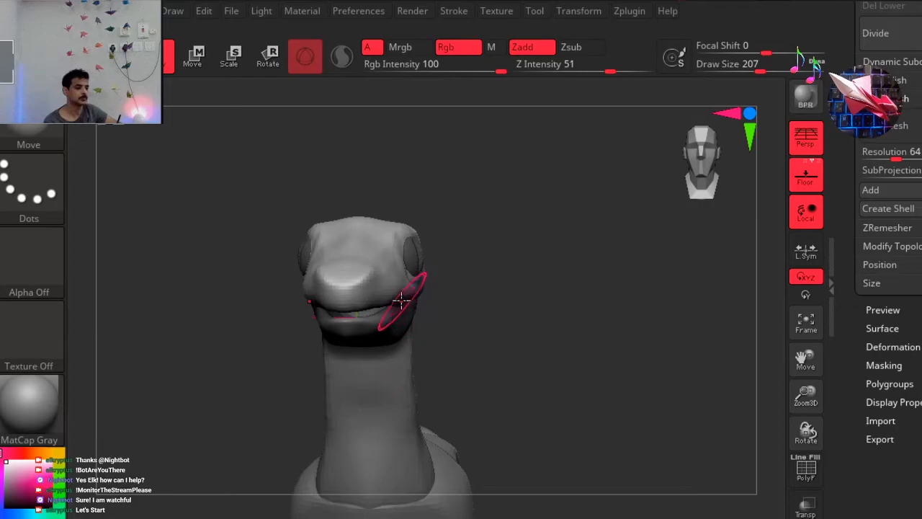
drag(403, 300, 407, 310)
mouse_move(538, 275)
mouse_down()
mouse_move(464, 291)
mouse_move(501, 287)
mouse_up()
Try pulling the cheek and upper jaw outward with the Move brush at Draw Size 585, and undo the change.
key(s)
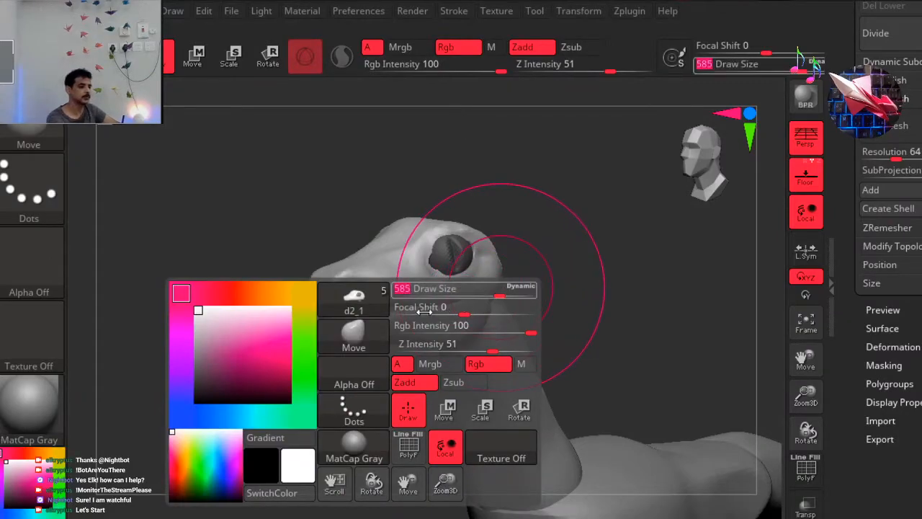
drag(427, 318, 473, 320)
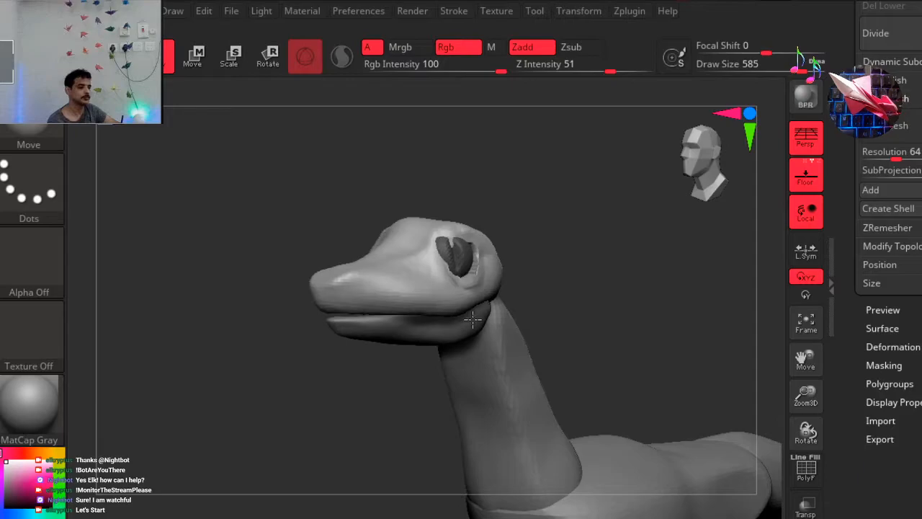
drag(597, 230, 565, 252)
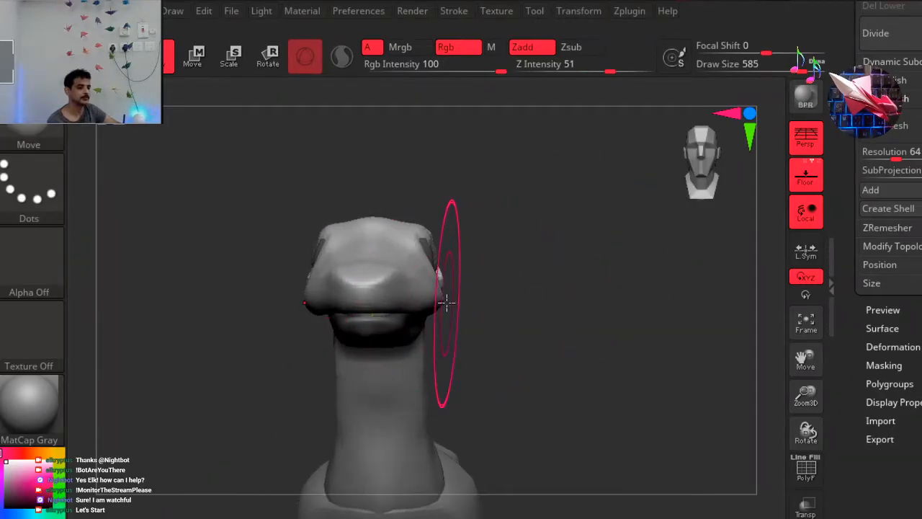
key(ctrl+z)
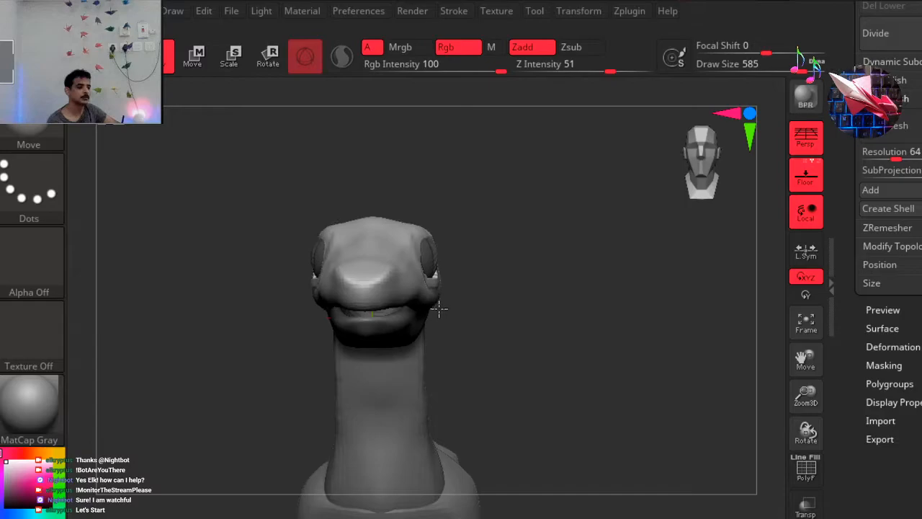
Adjust the brow and the upper back of the head slightly with the Move brush.
mouse_move(414, 242)
mouse_down()
mouse_move(401, 228)
mouse_move(418, 222)
mouse_move(418, 246)
mouse_up()
drag(494, 216, 496, 224)
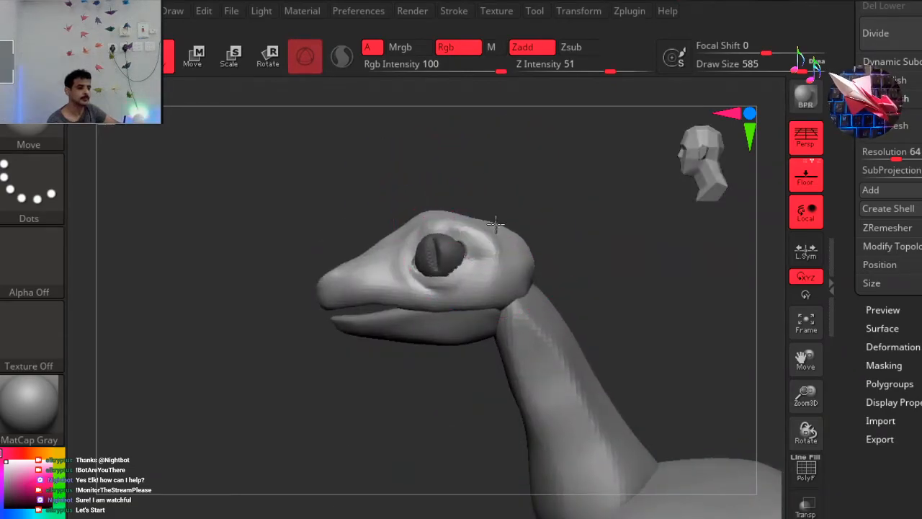
mouse_move(311, 290)
mouse_down()
mouse_move(253, 275)
mouse_move(230, 295)
mouse_move(299, 299)
mouse_up()
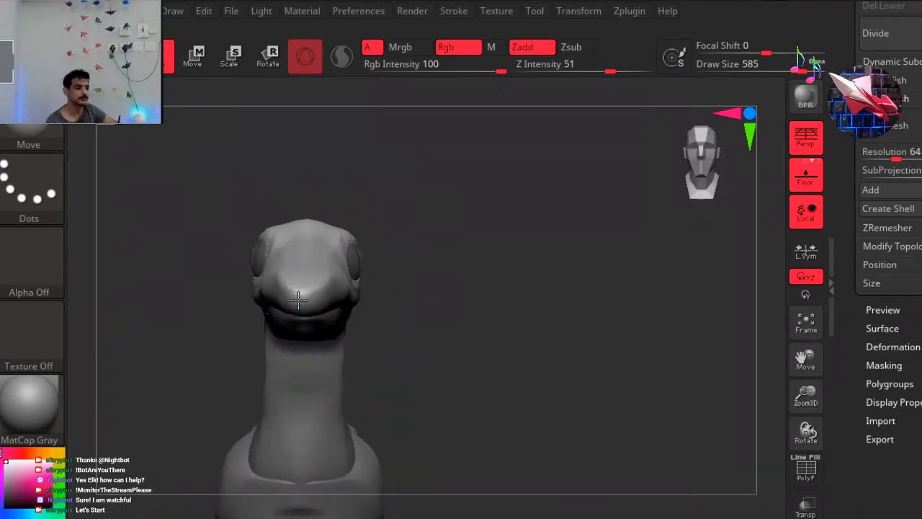
Try stretching the snout forward and bulging it upward with the Move brush, and undo the changes.
mouse_move(320, 262)
mouse_down()
mouse_move(346, 265)
mouse_move(407, 243)
mouse_move(498, 246)
mouse_move(486, 274)
mouse_up()
drag(324, 251, 320, 217)
drag(374, 261, 418, 239)
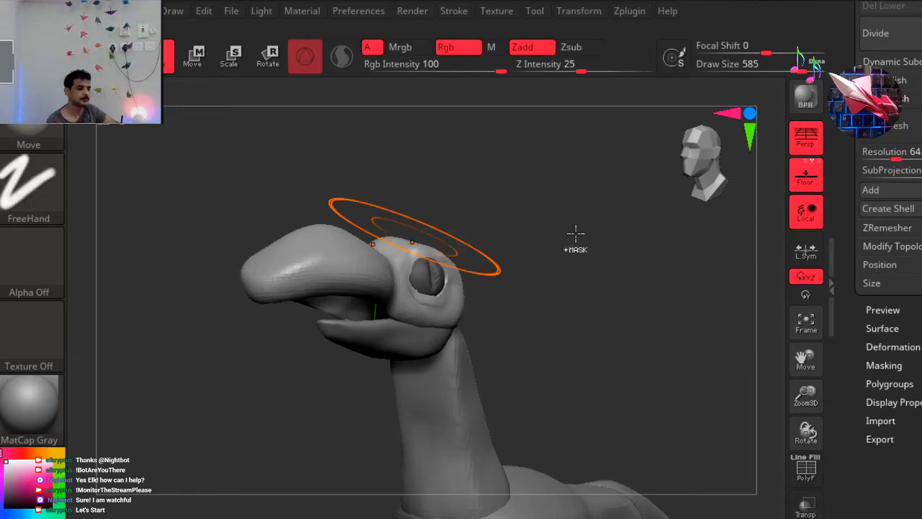
key(ctrl+z)
key(ctrl+z)
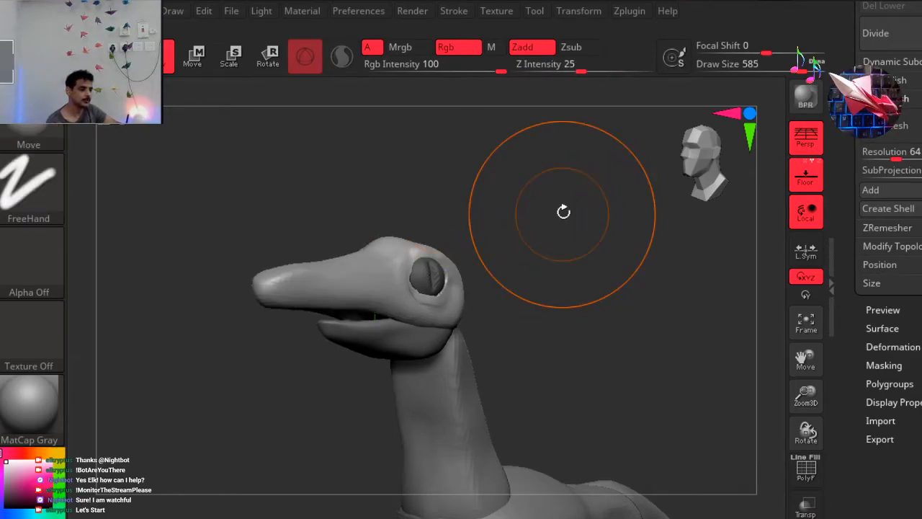
key(ctrl+z)
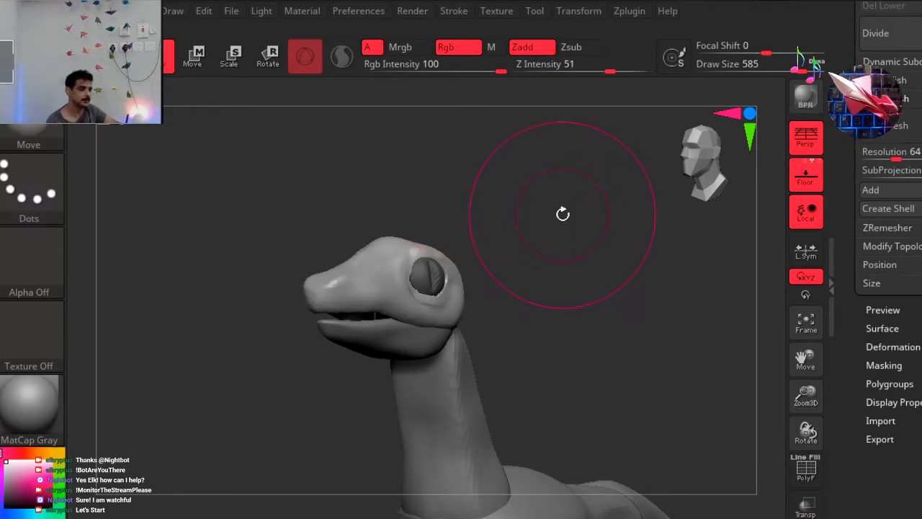
Clear the mask, enlarge and raise the upper head with its eyes using the transform gizmo, and return to drawing mode.
click(270, 56)
key(ctrl)
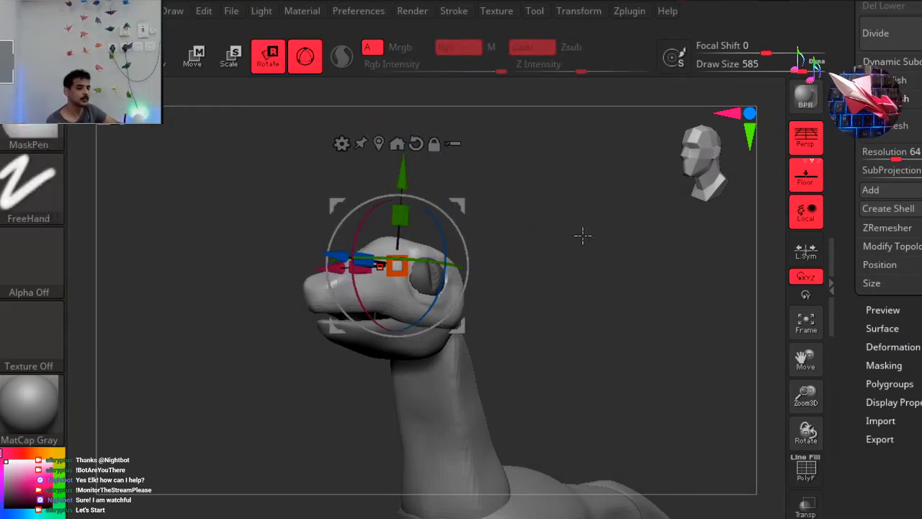
drag(397, 266, 412, 254)
drag(402, 167, 401, 154)
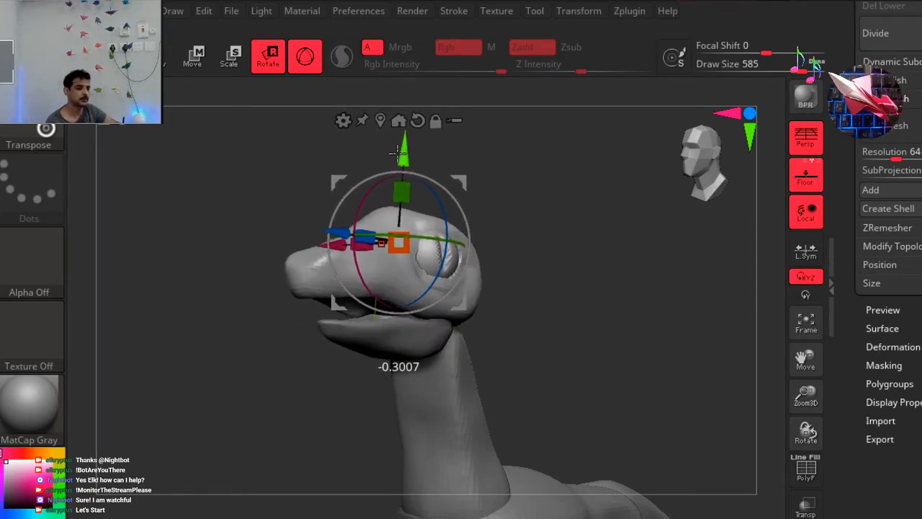
click(165, 62)
Isolate the eyeballs, mask them completely, and show the upper head again.
mouse_move(519, 202)
mouse_down()
mouse_move(494, 204)
mouse_move(554, 226)
mouse_up()
key(ctrl+shift)
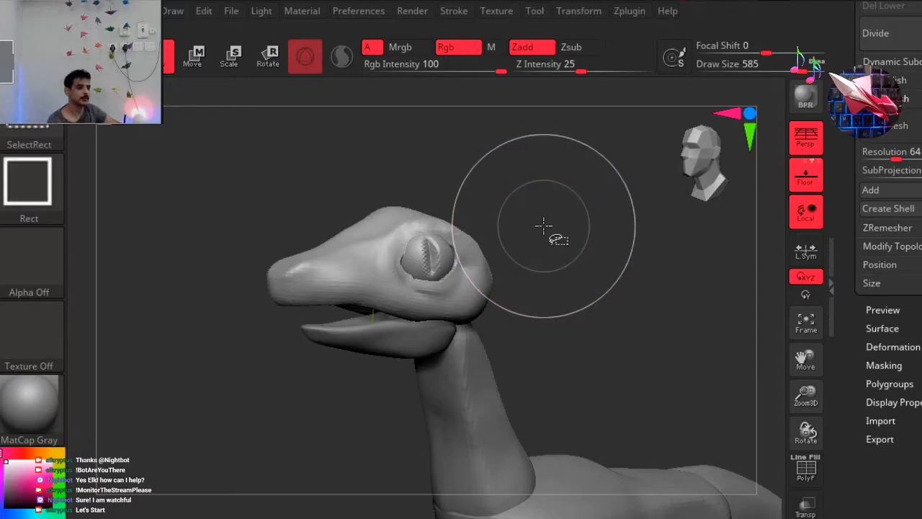
ctrl+shift+click(437, 257)
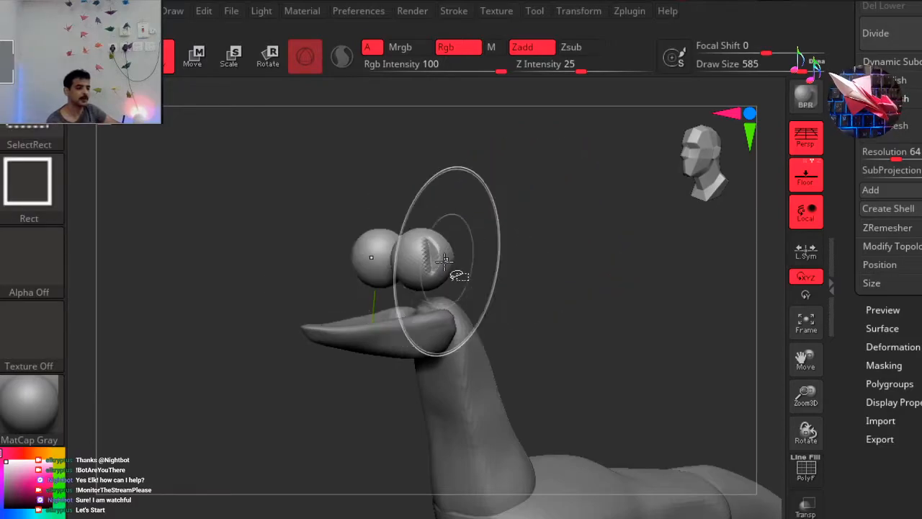
mouse_move(190, 144)
ctrl+mouse_down()
mouse_move(682, 371)
mouse_move(671, 377)
ctrl+mouse_up()
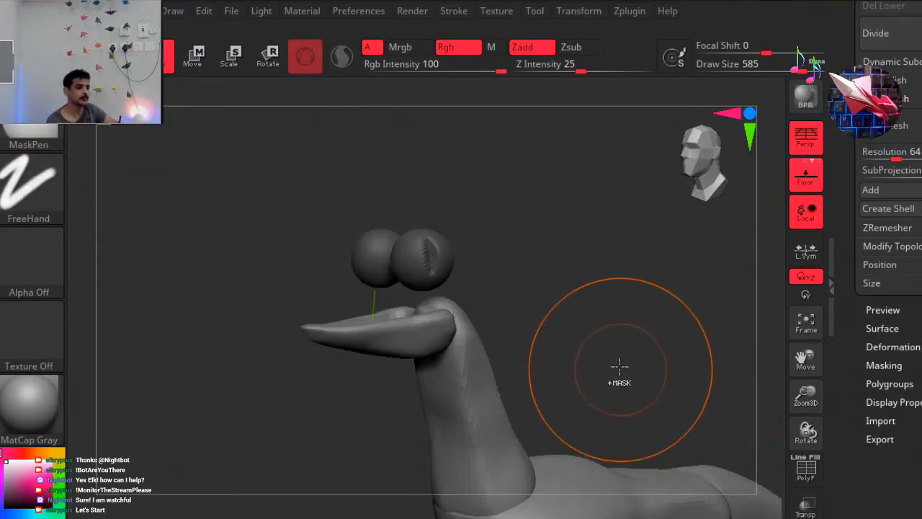
ctrl+shift+click(583, 249)
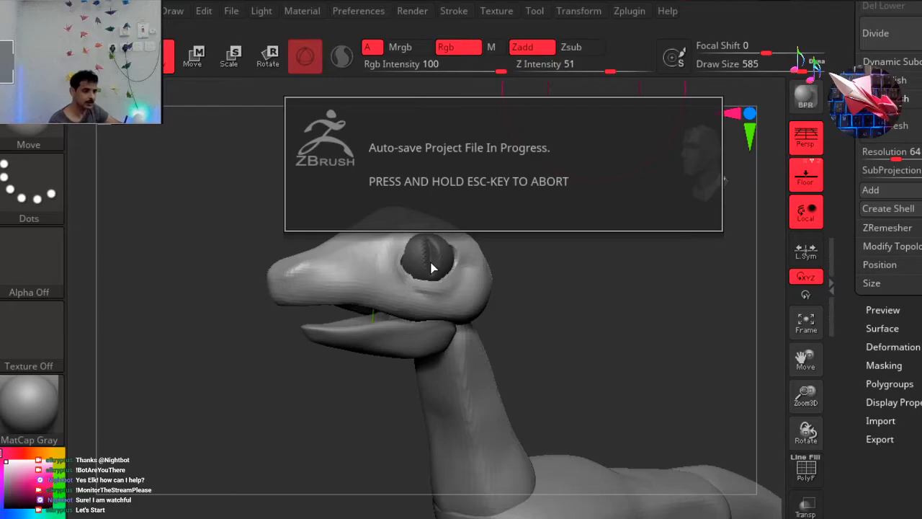
Hide the masked eyeballs while keeping the upper head and its eye sockets shown.
key(ctrl+shift)
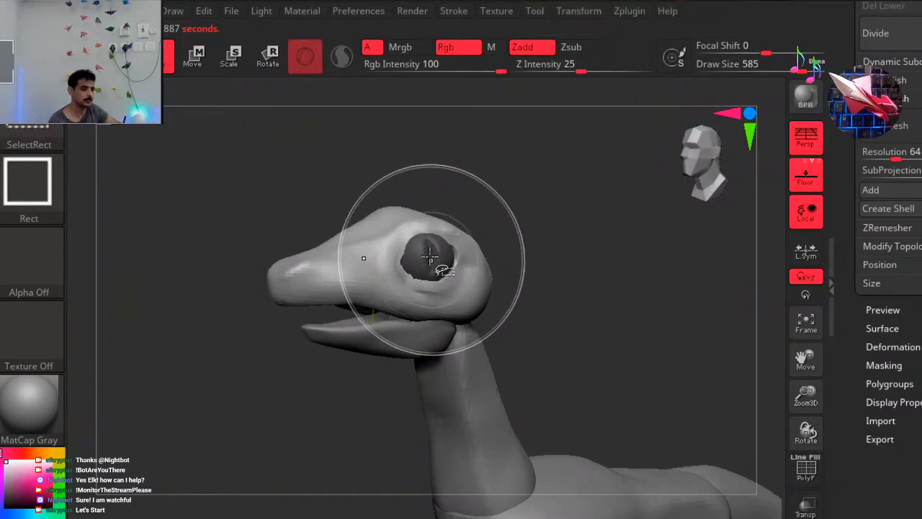
ctrl+shift+click(437, 267)
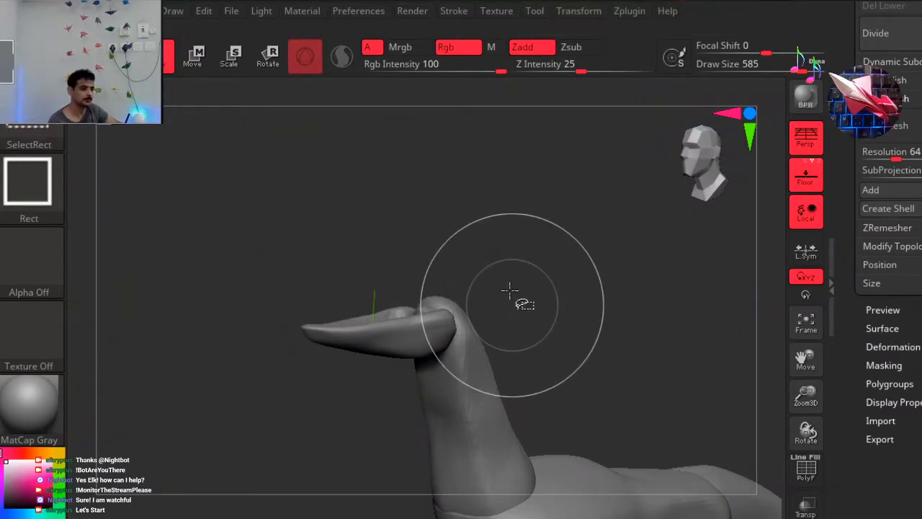
ctrl+shift+click(554, 315)
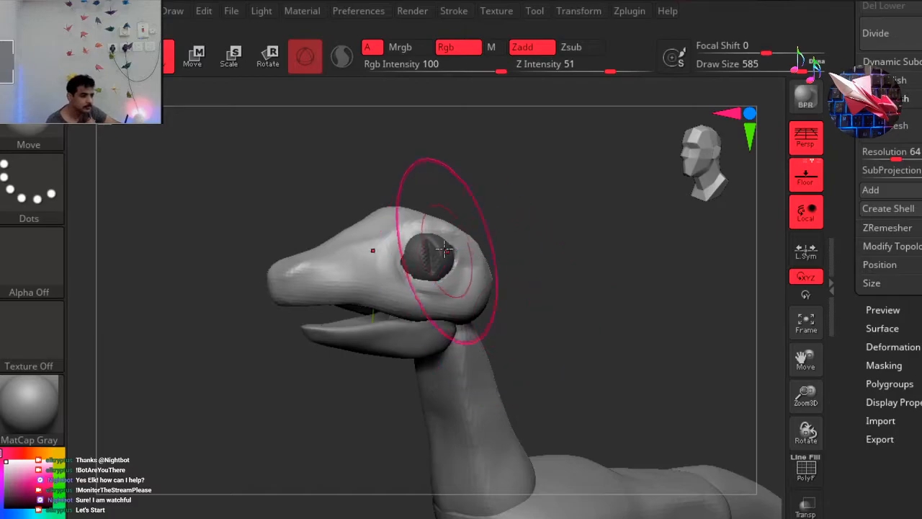
key(ctrl+shift)
ctrl+shift+click(435, 268)
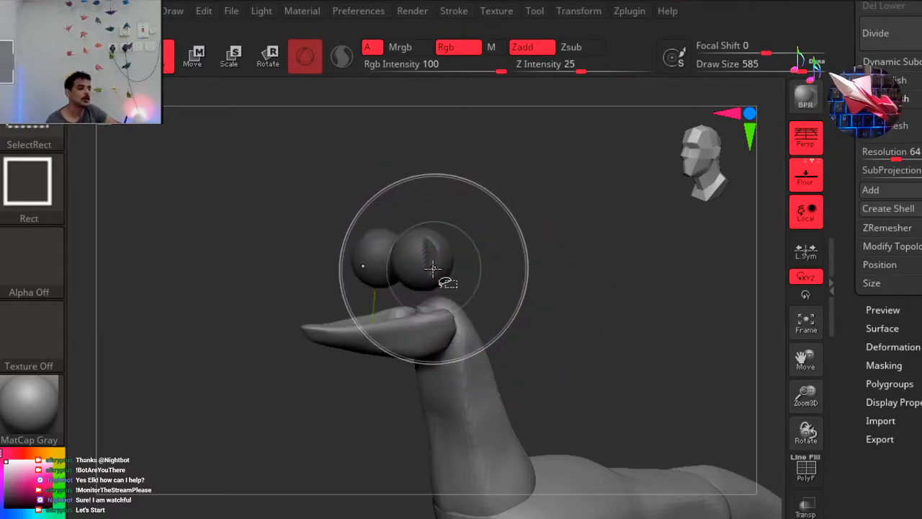
ctrl+shift+click(452, 257)
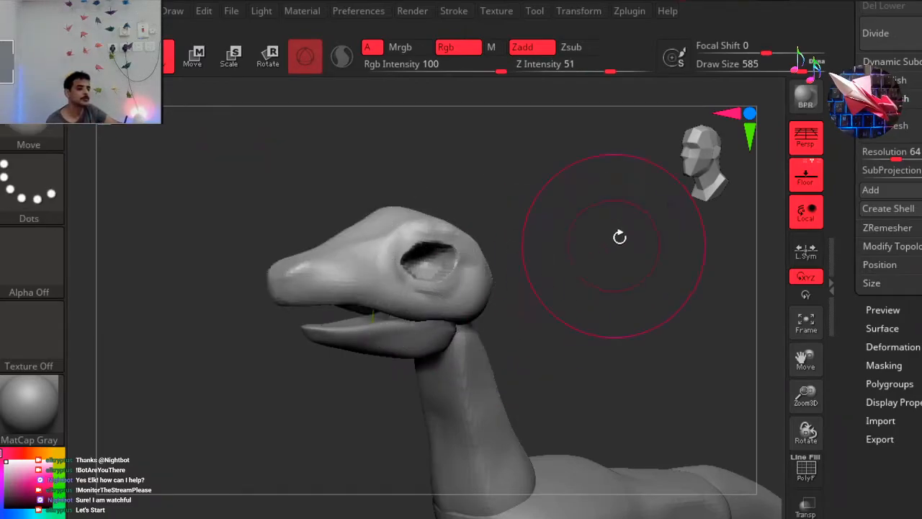
drag(689, 143, 656, 190)
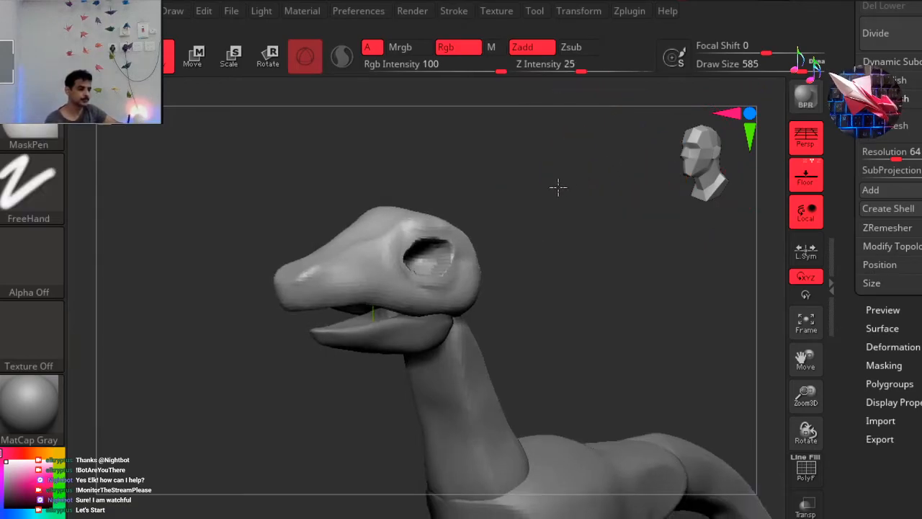
drag(556, 187, 556, 189)
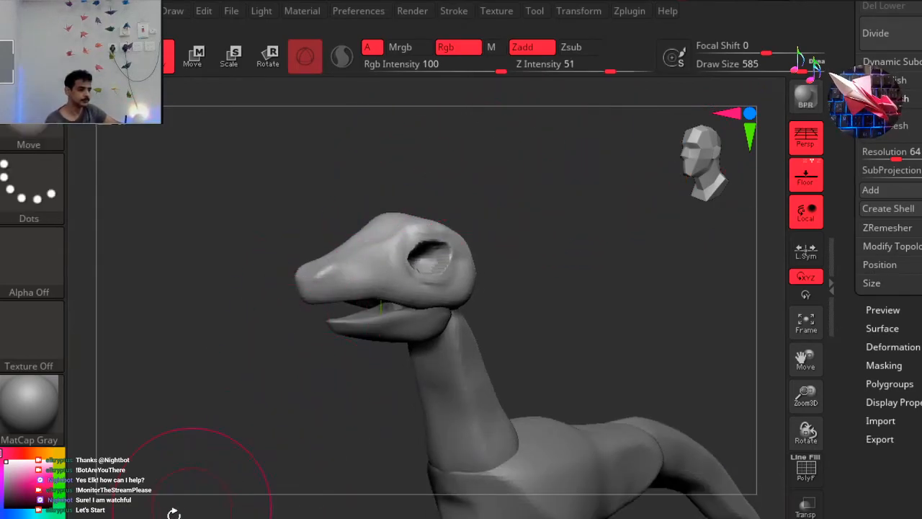
Switch to the ClayBuildup brush with a draw size of 324 and build up volume on the snout.
key(b)
key(c)
key(b)
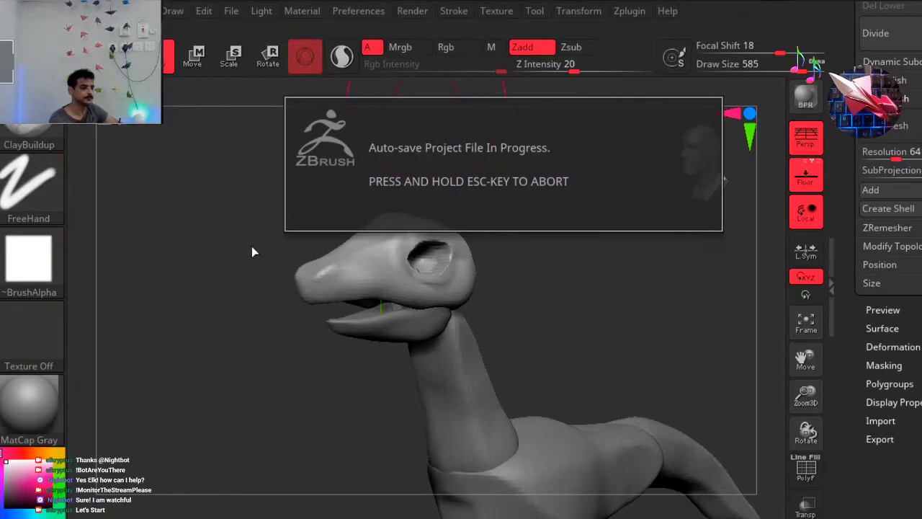
key(space)
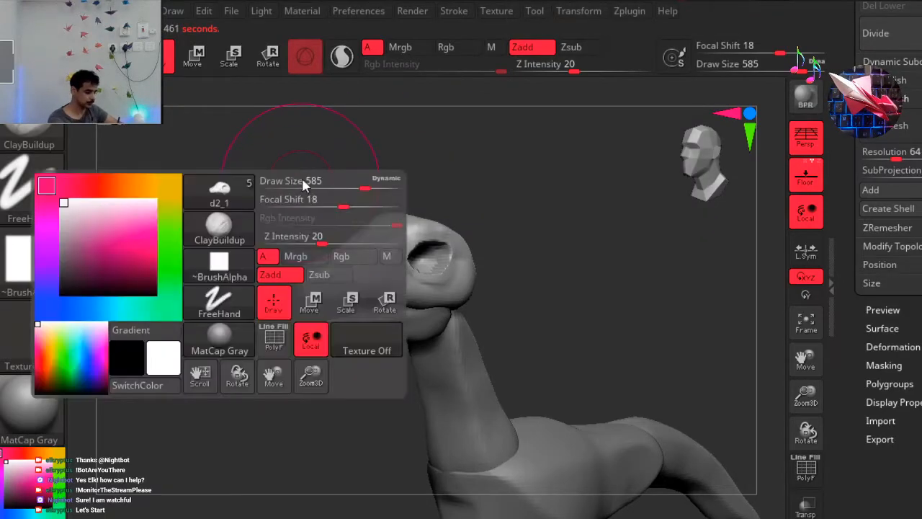
mouse_move(328, 181)
mouse_down()
mouse_move(294, 185)
mouse_move(327, 214)
mouse_move(305, 240)
mouse_move(400, 214)
mouse_up()
mouse_move(338, 268)
mouse_down()
mouse_move(350, 286)
mouse_move(317, 287)
mouse_move(457, 281)
mouse_move(410, 202)
mouse_move(339, 243)
mouse_move(291, 243)
mouse_move(243, 269)
mouse_move(263, 292)
mouse_up()
shift+drag(591, 212, 602, 209)
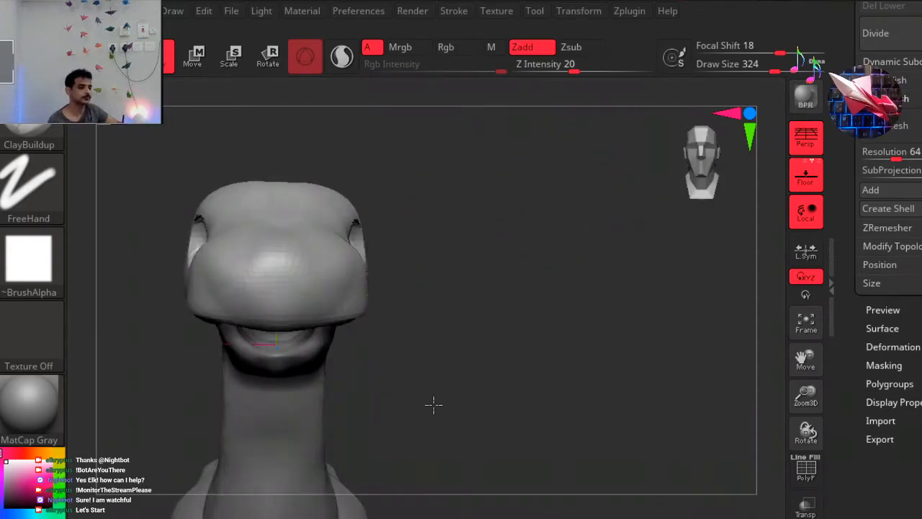
Pull in the sides of the snout from the front with the Move brush, and undo the last adjustment.
key(b)
key(m)
key(v)
drag(335, 285, 307, 257)
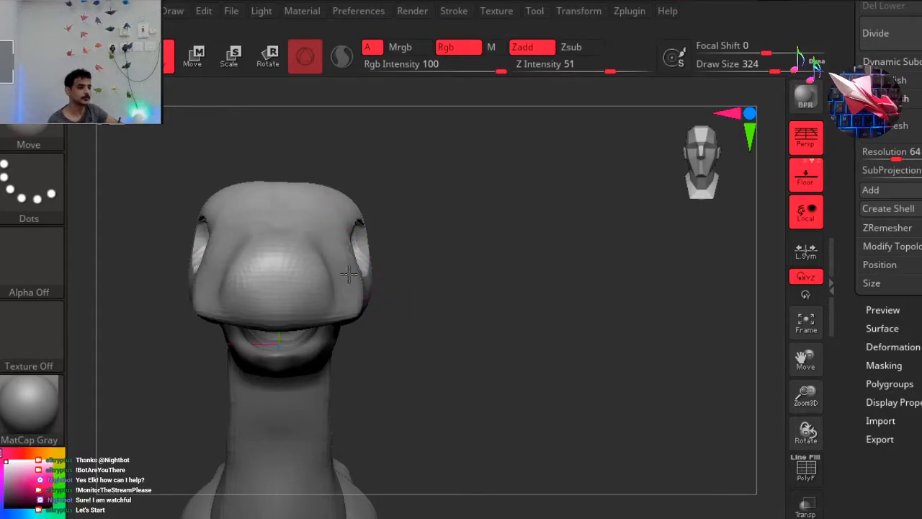
mouse_move(363, 314)
mouse_down()
mouse_move(336, 323)
mouse_move(319, 358)
mouse_up()
mouse_move(459, 332)
mouse_down()
mouse_move(353, 332)
mouse_move(539, 223)
mouse_move(267, 377)
mouse_move(315, 380)
mouse_up()
key(ctrl)
key(ctrl+z)
Reshape the upper jaw's lower edge along the mouth with the Move brush.
ctrl+right_drag(579, 139, 309, 199)
ctrl+drag(309, 199, 366, 202)
drag(305, 331, 316, 328)
drag(392, 321, 358, 305)
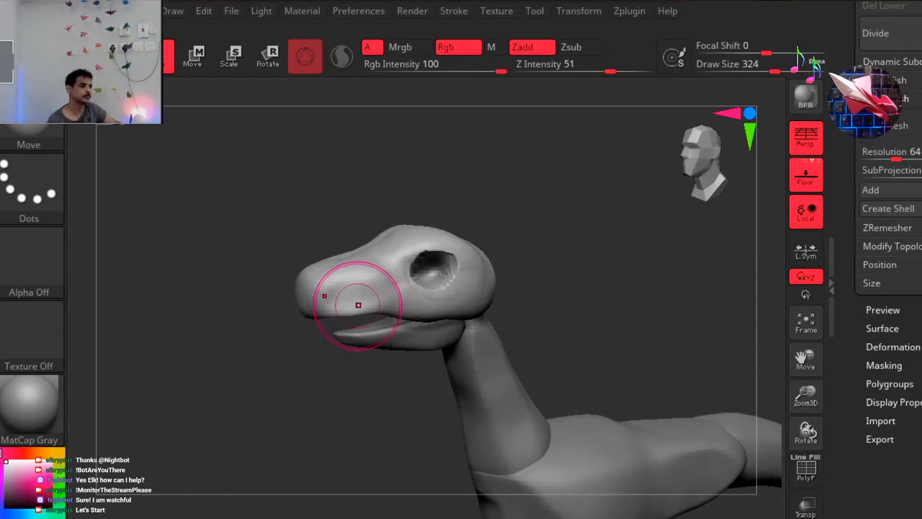
Expand the subtool list to show more entries, and hide the torso, neck and rear body pieces.
mouse_move(909, 187)
mouse_down()
mouse_move(909, 459)
mouse_move(909, 250)
mouse_move(909, 406)
mouse_up()
drag(910, 158, 909, 501)
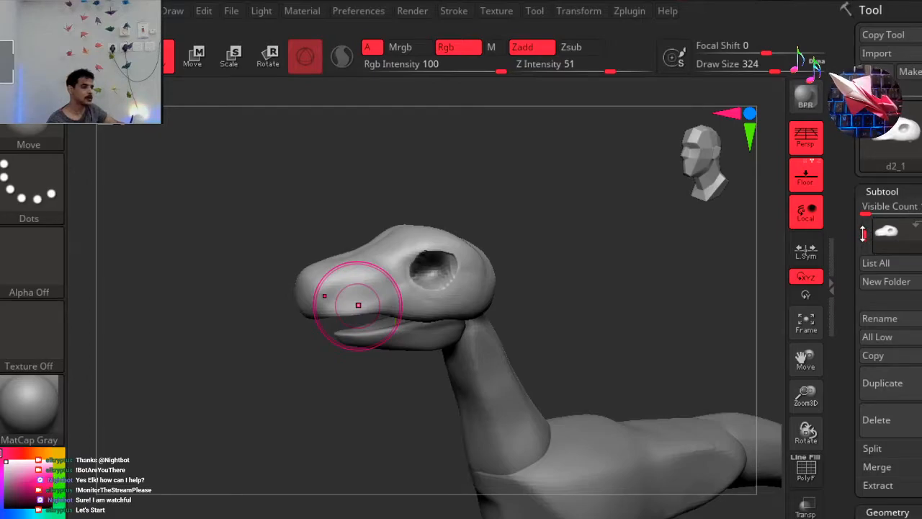
drag(868, 213, 874, 209)
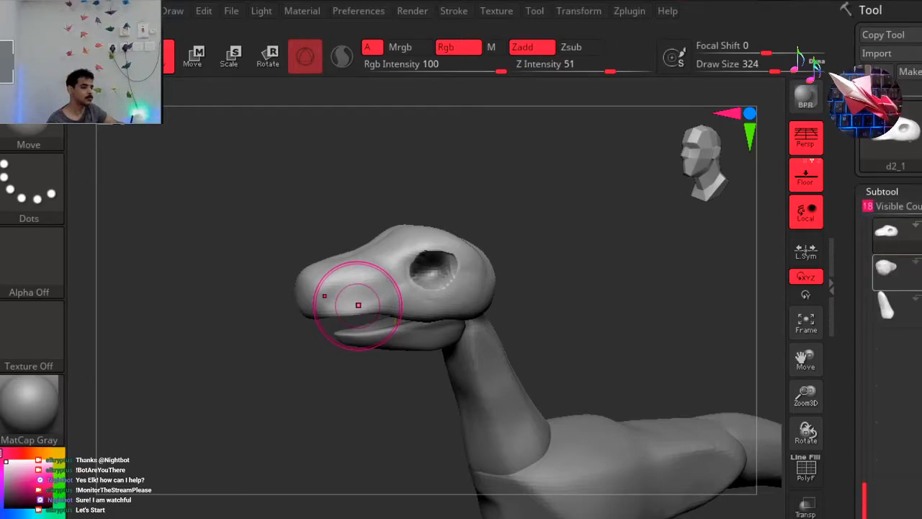
click(919, 262)
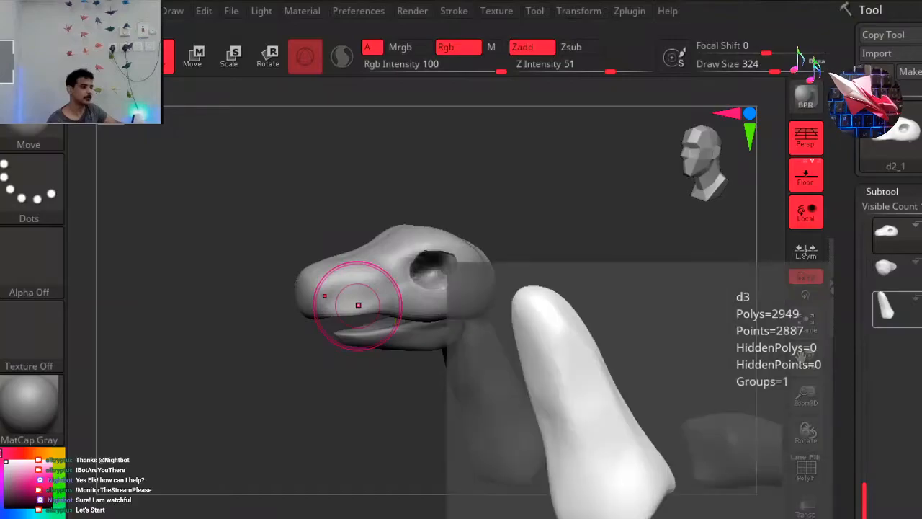
click(920, 298)
drag(864, 438, 867, 373)
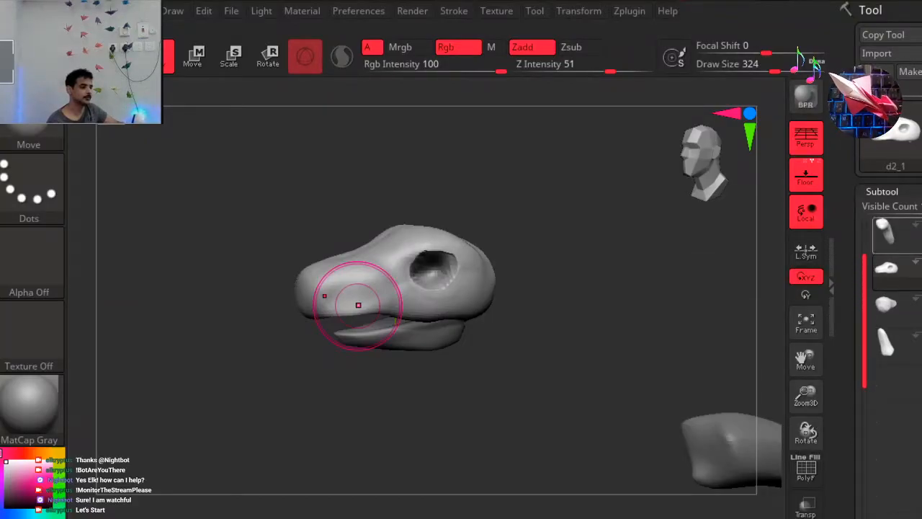
click(919, 226)
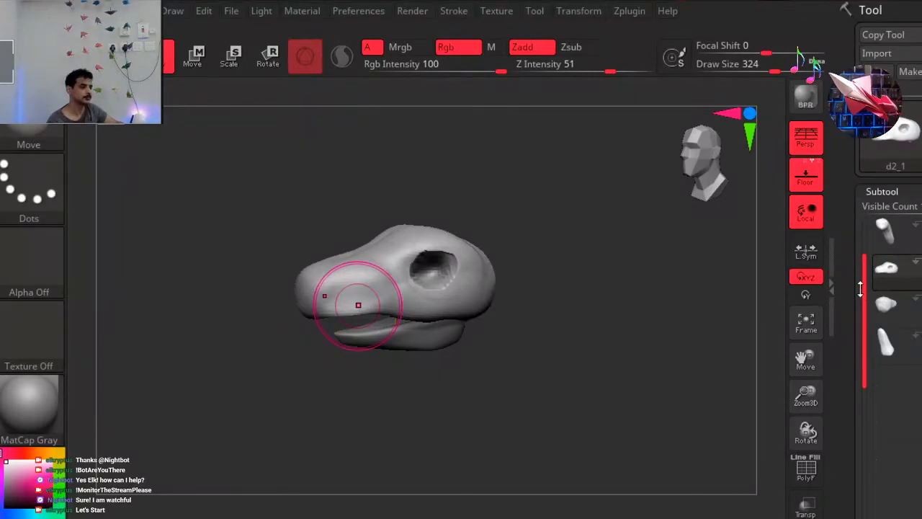
Hide the lower jaw so only the upper head is shown, and reduce the subtool list to one visible entry.
drag(860, 289, 869, 247)
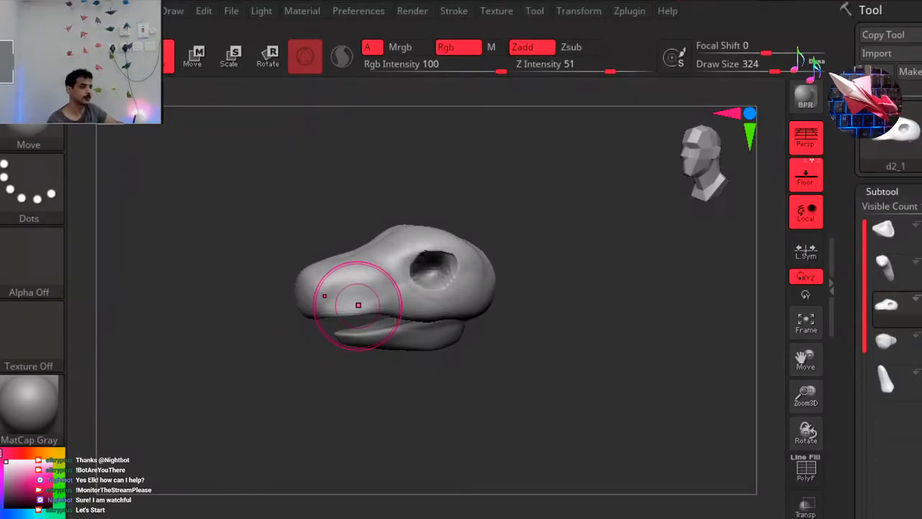
click(919, 226)
drag(920, 208, 853, 211)
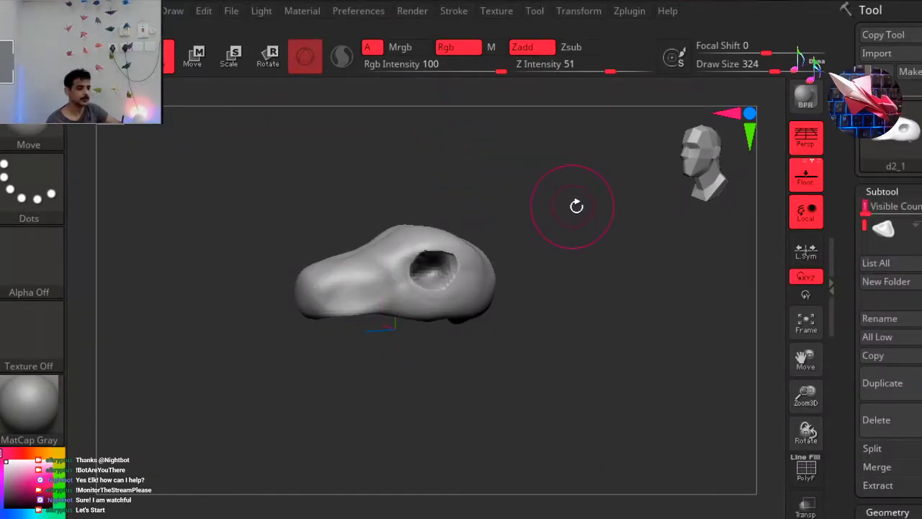
Set the ClayBuildup brush's focal shift to 0 and add volume to the top and sides of the snout.
mouse_move(584, 202)
mouse_down()
mouse_move(732, 165)
mouse_move(569, 203)
mouse_move(565, 164)
mouse_up()
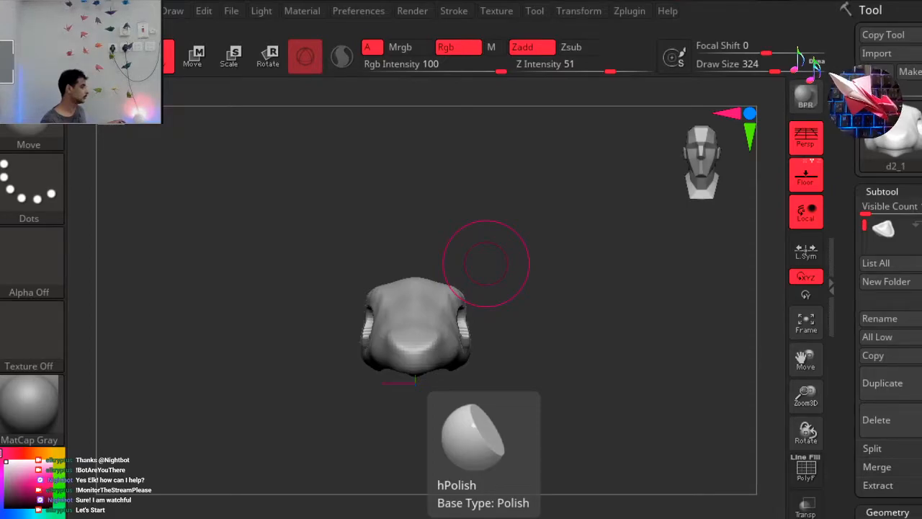
click(116, 515)
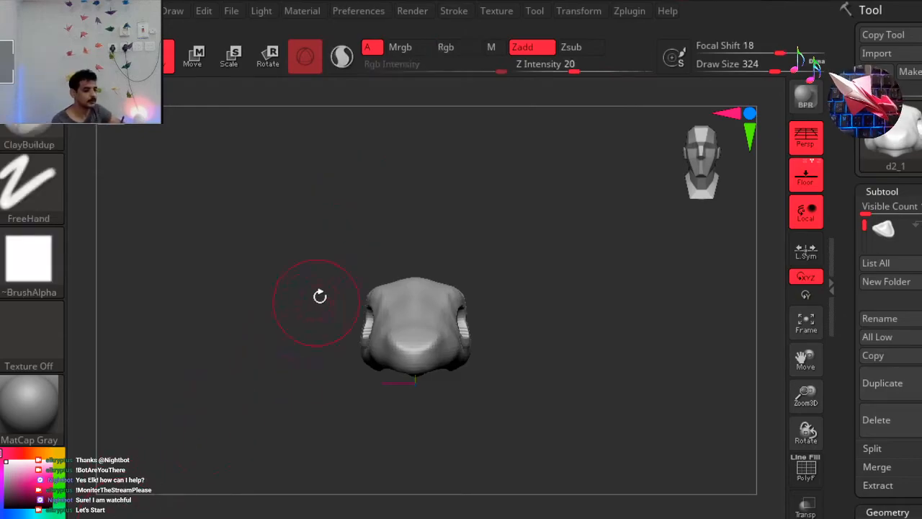
ctrl+right_drag(310, 214, 383, 192)
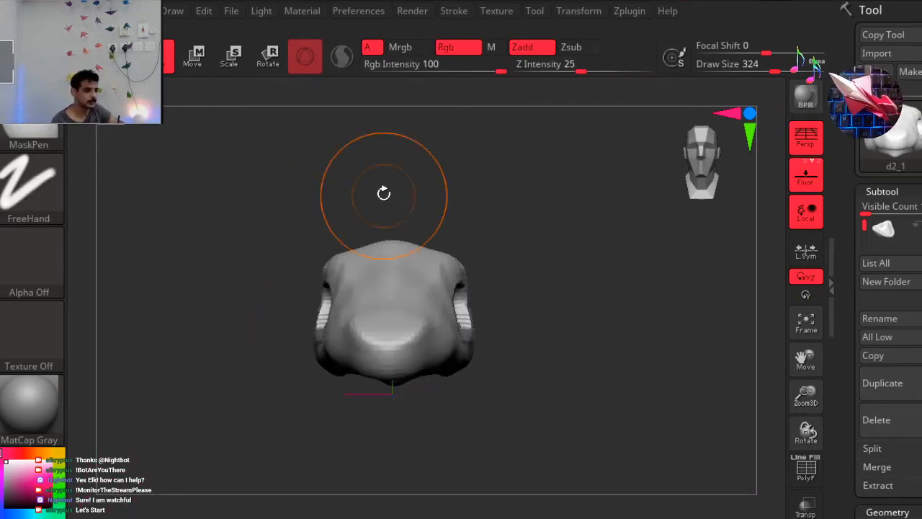
mouse_move(285, 273)
mouse_down()
mouse_move(267, 315)
mouse_move(262, 309)
mouse_move(415, 330)
mouse_move(397, 339)
mouse_move(426, 327)
mouse_move(483, 258)
mouse_up()
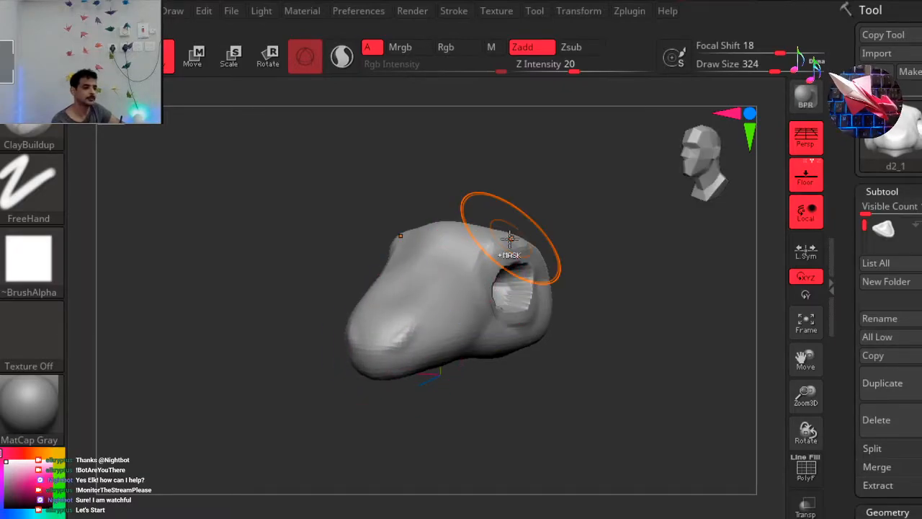
key(space)
click(558, 249)
text(0)
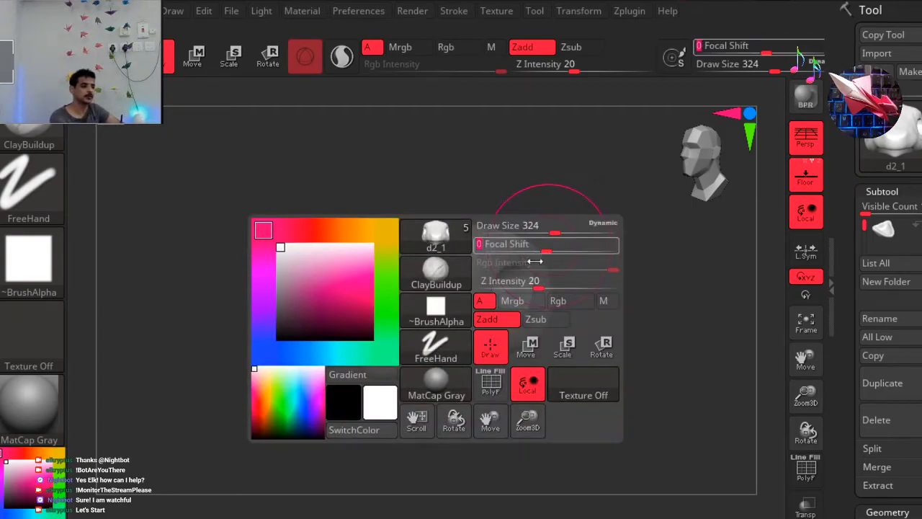
key(Return)
drag(380, 355, 416, 332)
drag(469, 294, 397, 326)
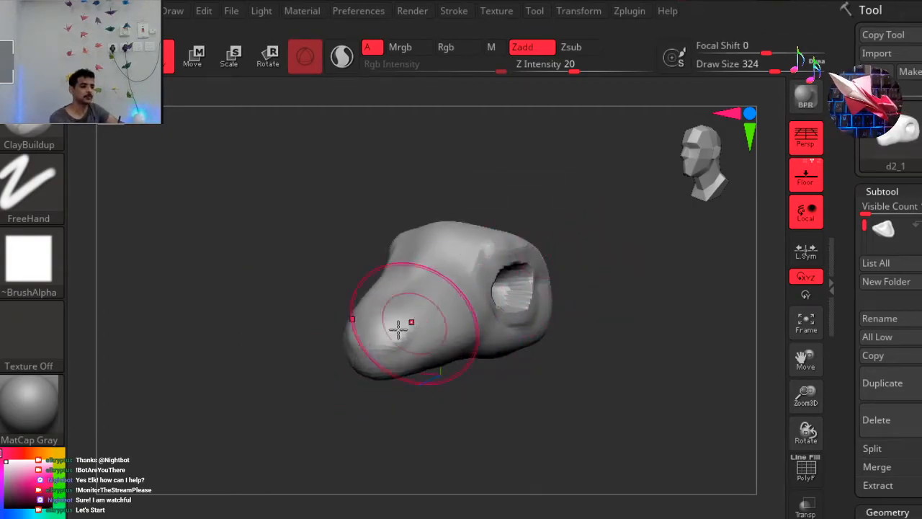
mouse_move(562, 263)
mouse_down()
mouse_move(560, 274)
mouse_move(523, 262)
mouse_move(514, 246)
mouse_move(560, 255)
mouse_move(591, 247)
mouse_move(588, 259)
mouse_up()
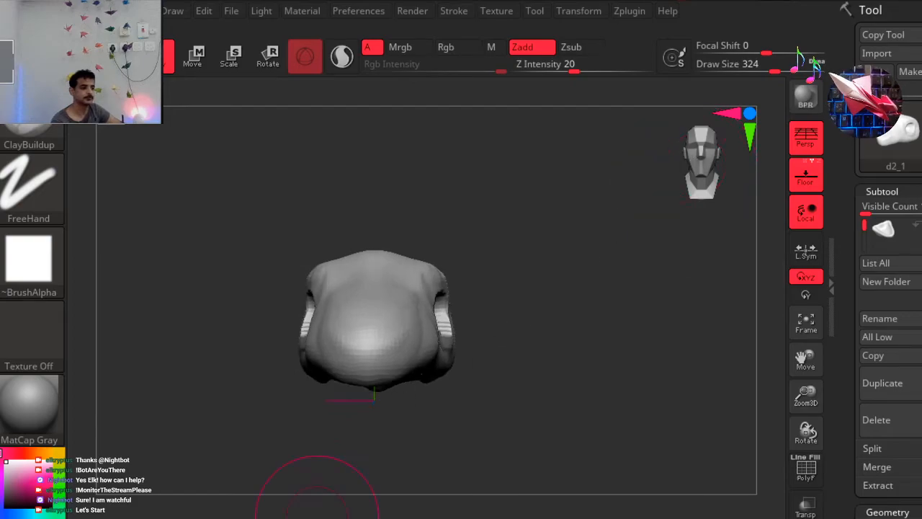
Reduce the ClayBuildup draw size to 182 and build up the forehead and the snout bridge between the eyes.
mouse_move(552, 309)
mouse_down()
mouse_move(545, 299)
mouse_move(550, 323)
mouse_move(399, 229)
mouse_move(370, 260)
mouse_up()
key(space)
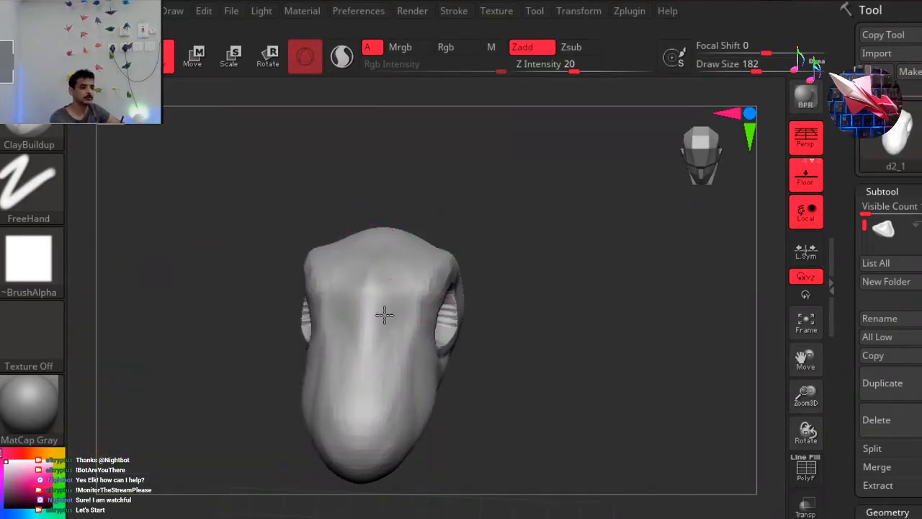
drag(385, 310, 391, 269)
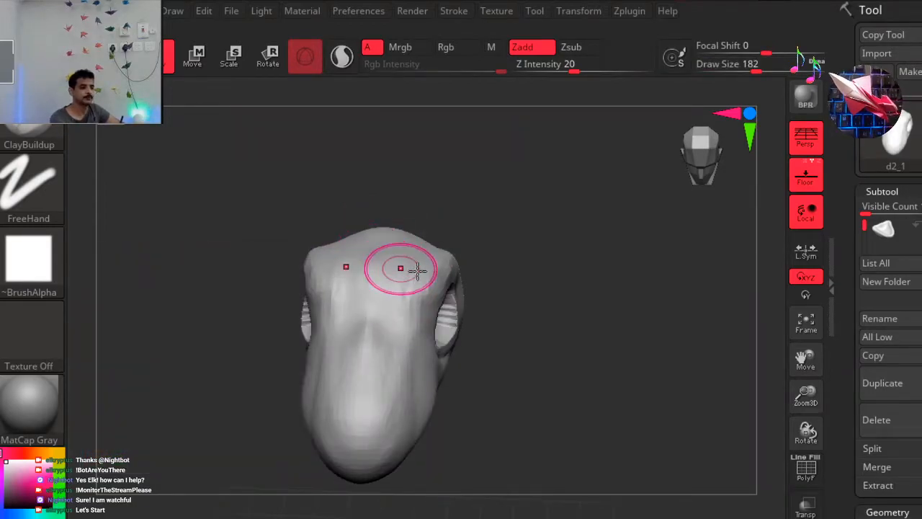
mouse_move(504, 303)
mouse_down()
mouse_move(480, 294)
mouse_move(557, 298)
mouse_move(389, 267)
mouse_up()
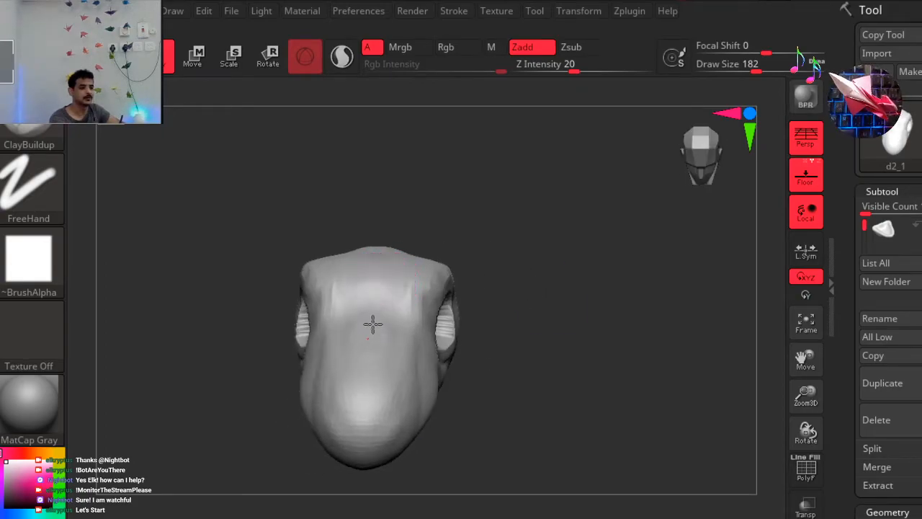
mouse_move(396, 318)
mouse_down()
mouse_move(387, 269)
mouse_move(370, 303)
mouse_move(377, 267)
mouse_move(402, 302)
mouse_up()
Try carving a large round pit into each side of the snout, and undo it.
mouse_move(546, 356)
mouse_down()
mouse_move(440, 353)
mouse_move(448, 342)
mouse_move(515, 339)
mouse_move(392, 382)
mouse_move(447, 336)
mouse_move(500, 377)
mouse_move(418, 389)
mouse_move(440, 389)
mouse_move(422, 404)
mouse_move(252, 416)
mouse_move(364, 399)
mouse_move(381, 413)
mouse_move(426, 381)
mouse_up()
mouse_move(412, 416)
mouse_down()
mouse_move(428, 391)
mouse_move(418, 405)
mouse_up()
mouse_move(494, 431)
mouse_down()
mouse_move(422, 420)
mouse_move(439, 418)
mouse_move(384, 305)
mouse_up()
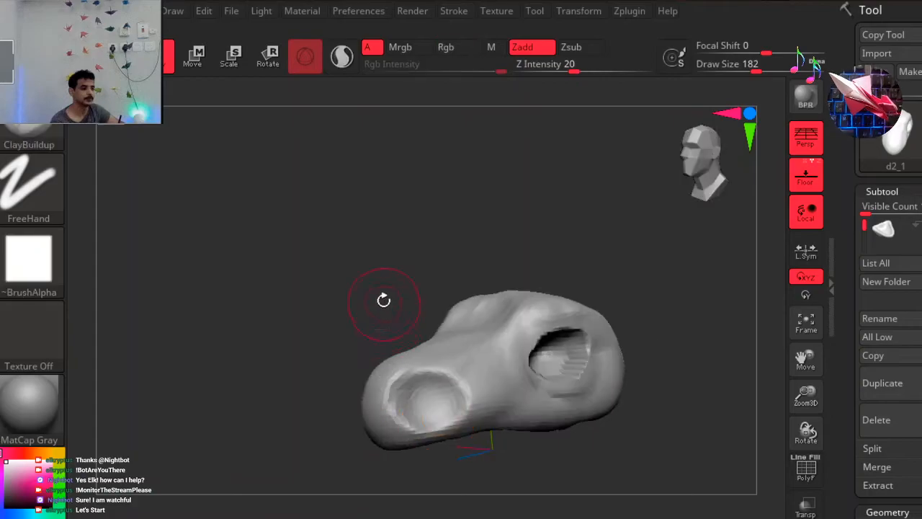
key(ctrl+z)
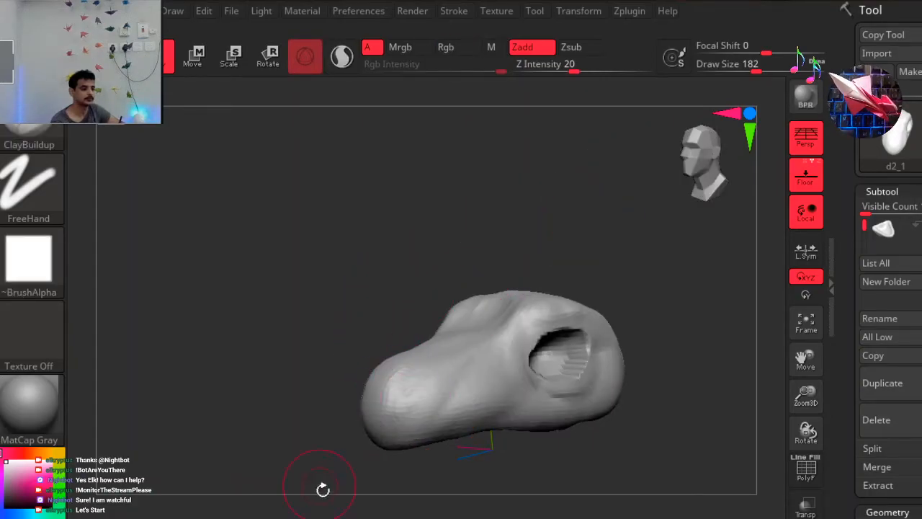
Try cutting creases around the top of the snout with the DamStandard brush, and undo them.
key(b)
key(d)
key(s)
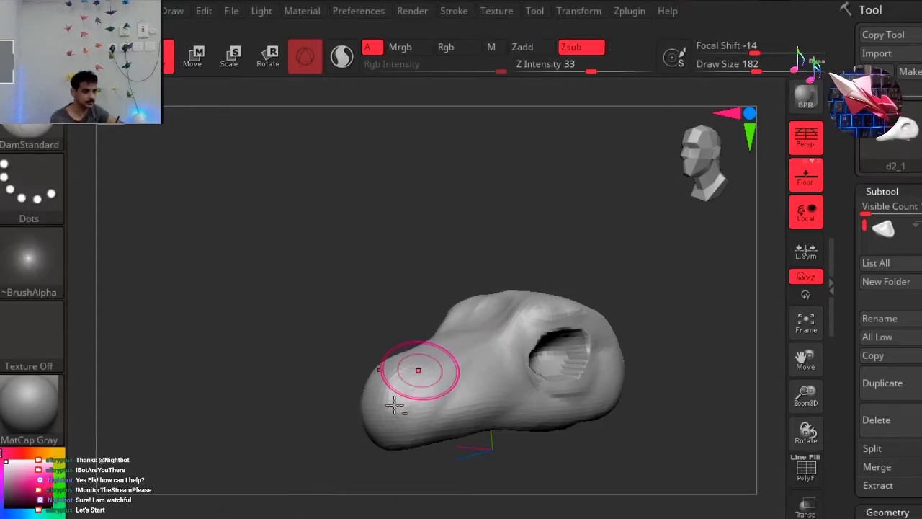
mouse_move(414, 371)
mouse_down()
mouse_move(439, 368)
mouse_move(389, 400)
mouse_move(360, 395)
mouse_up()
shift+drag(544, 204, 585, 210)
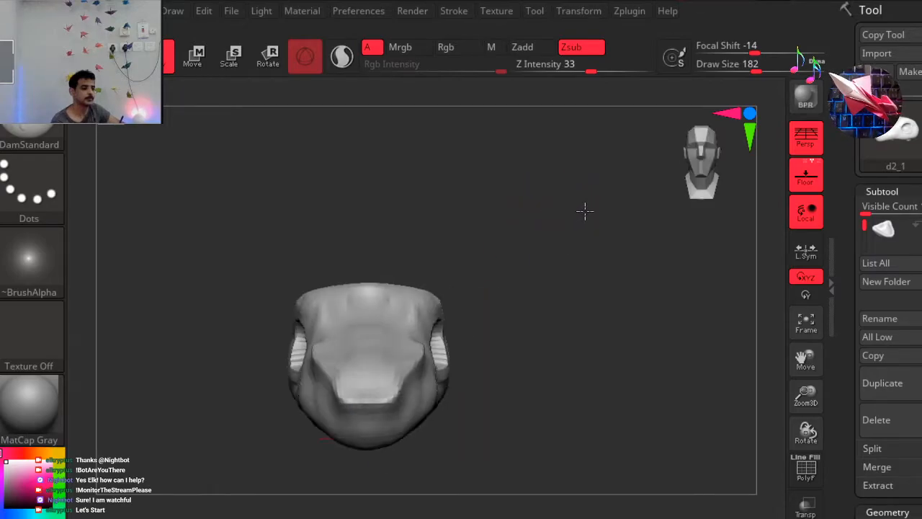
drag(646, 184, 565, 269)
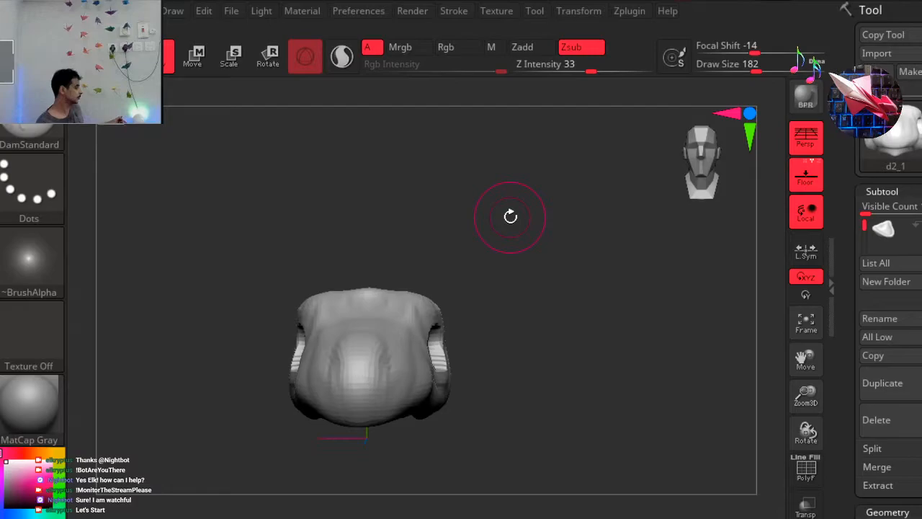
Carve a sharp edge along the top of the snout and two nostrils at its tip with the DamStandard brush.
drag(606, 282, 494, 250)
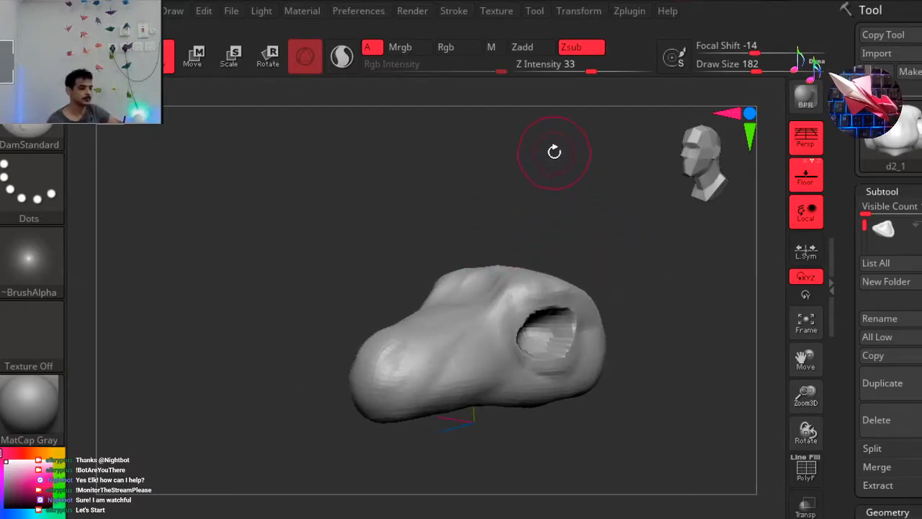
mouse_move(553, 287)
mouse_down()
mouse_move(508, 293)
mouse_move(488, 321)
mouse_move(445, 350)
mouse_move(400, 361)
mouse_move(367, 353)
mouse_up()
mouse_move(292, 405)
mouse_down()
mouse_move(295, 424)
mouse_move(305, 426)
mouse_move(239, 428)
mouse_move(220, 401)
mouse_move(309, 406)
mouse_move(301, 399)
mouse_up()
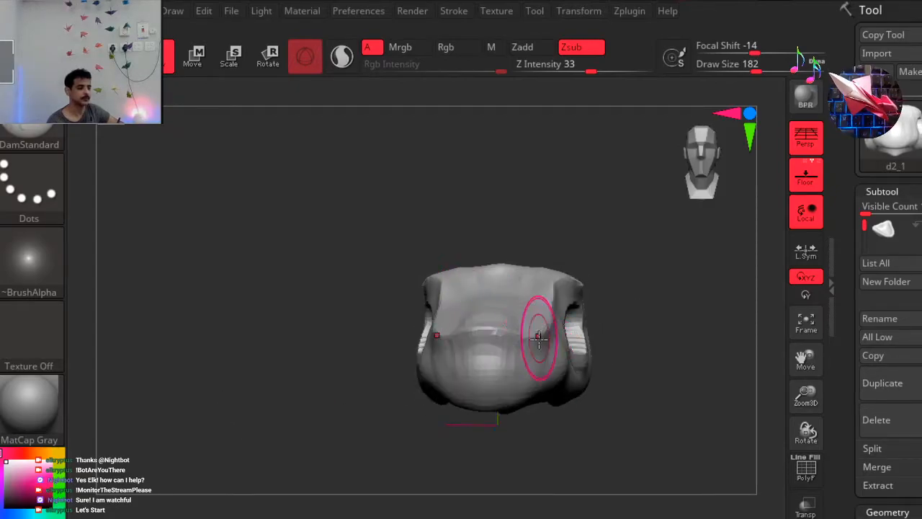
drag(510, 365, 518, 364)
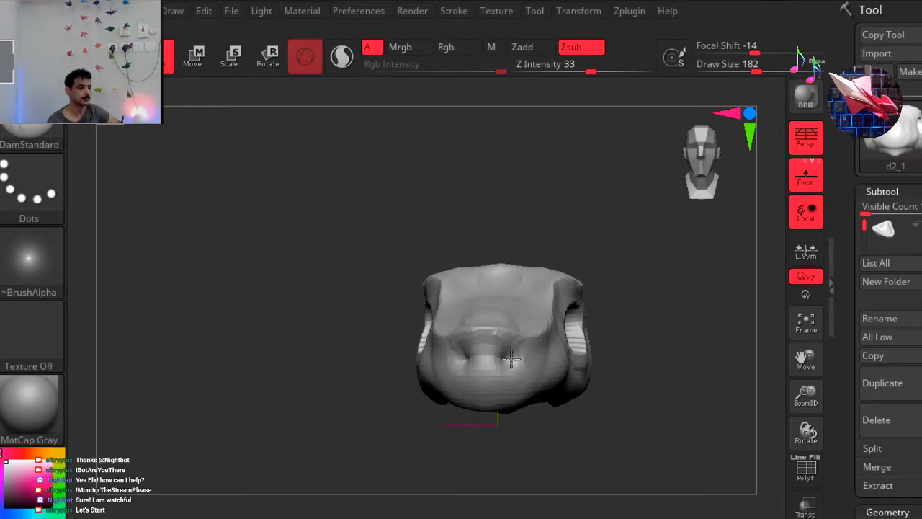
drag(346, 367, 289, 357)
drag(379, 336, 394, 330)
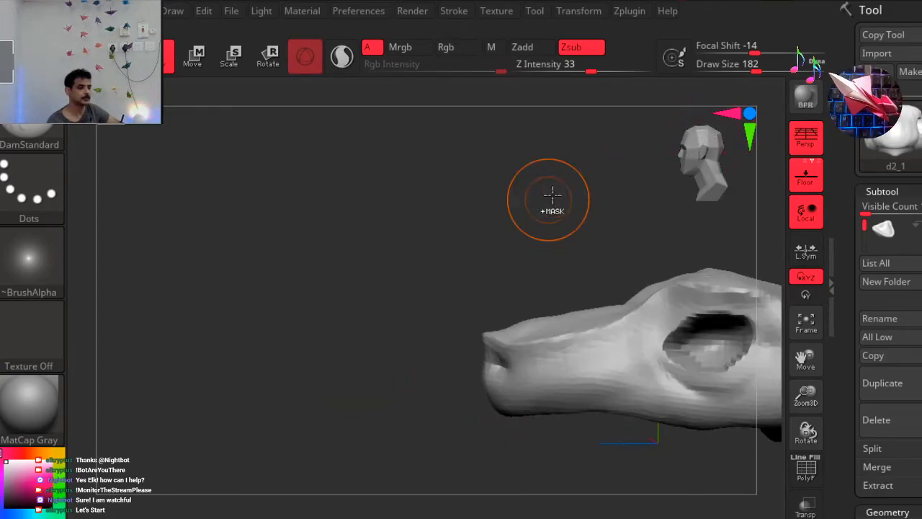
Try carving around the lower rim of the eye socket with the DamStandard brush, and undo the last stroke.
ctrl+right_drag(507, 194, 464, 183)
ctrl+right_drag(286, 202, 323, 301)
mouse_move(314, 347)
ctrl+right_down()
mouse_move(334, 335)
mouse_move(346, 234)
ctrl+right_up()
mouse_move(315, 261)
ctrl+right_down()
mouse_move(538, 287)
mouse_move(385, 217)
mouse_move(328, 271)
ctrl+right_up()
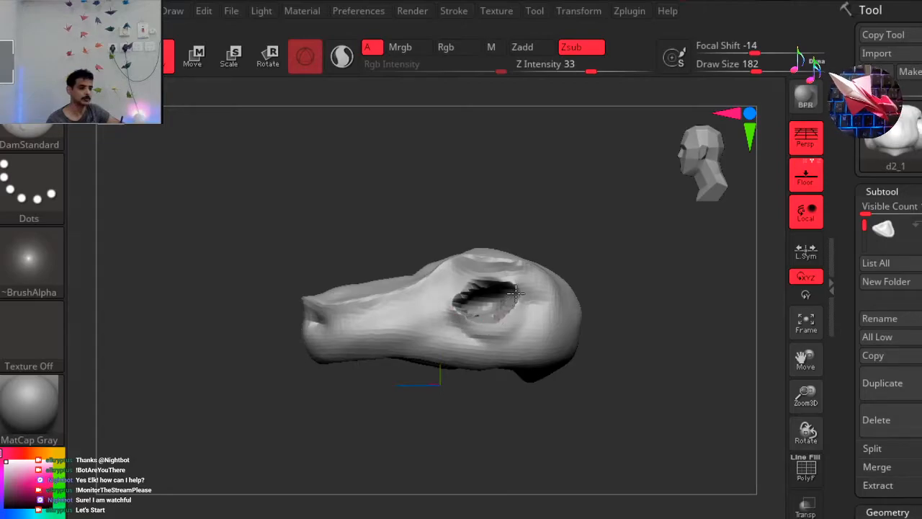
drag(480, 328, 453, 315)
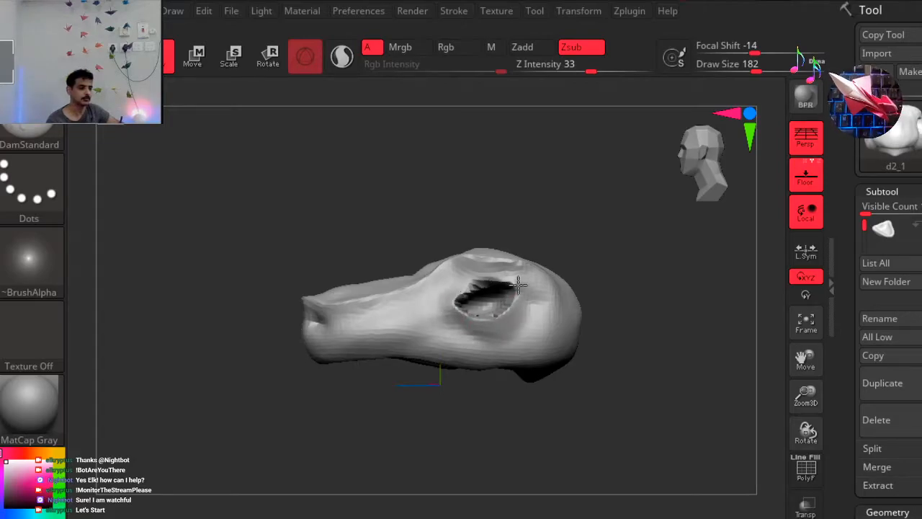
mouse_move(651, 189)
mouse_down()
mouse_move(626, 179)
mouse_move(623, 196)
mouse_move(663, 222)
mouse_move(350, 421)
mouse_up()
key(ctrl+z)
Reshape the rear rim of the eye sockets with the Move brush.
key(b)
key(m)
key(v)
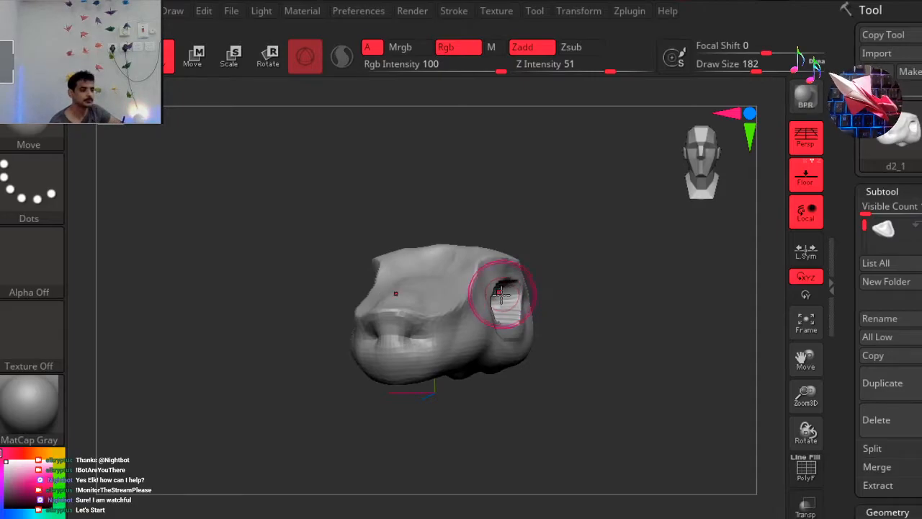
drag(534, 323, 482, 333)
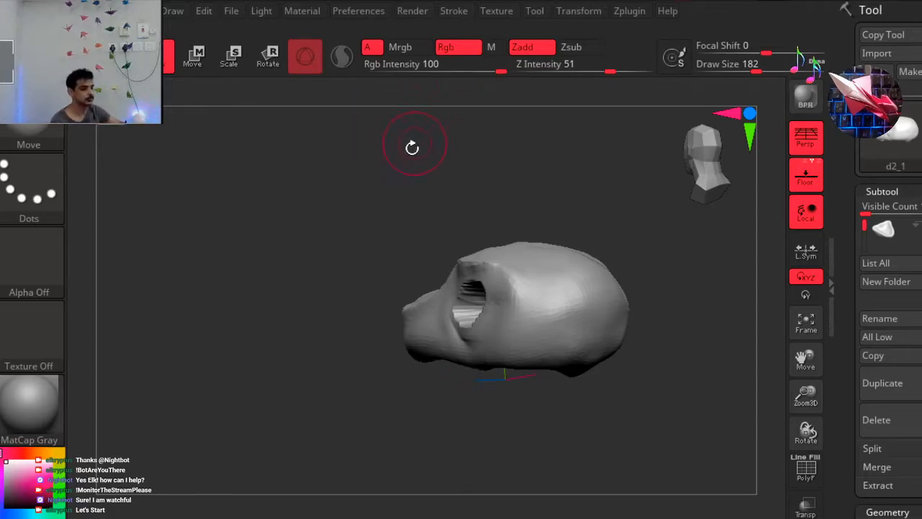
Bring the hidden eyeballs back into view and mask the rest of the head, leaving only the eyeballs editable.
drag(406, 209, 503, 169)
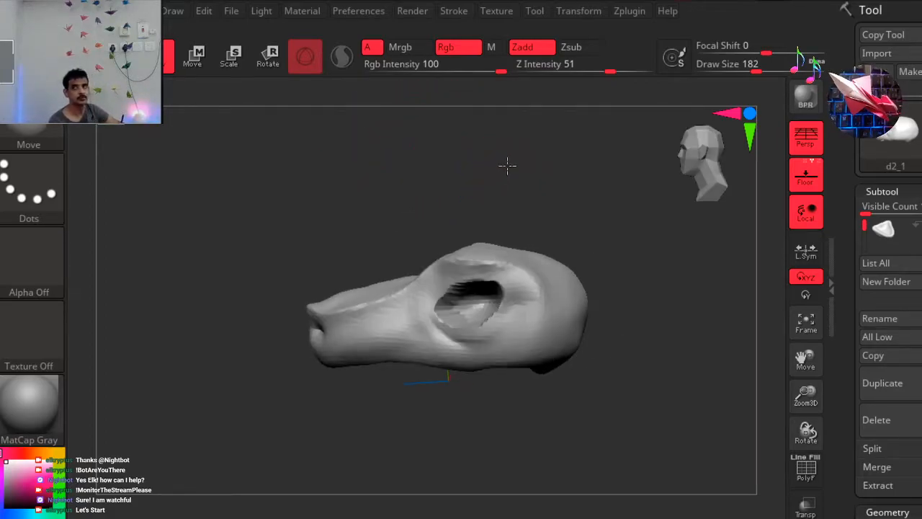
ctrl+shift+click(576, 210)
drag(577, 188, 607, 186)
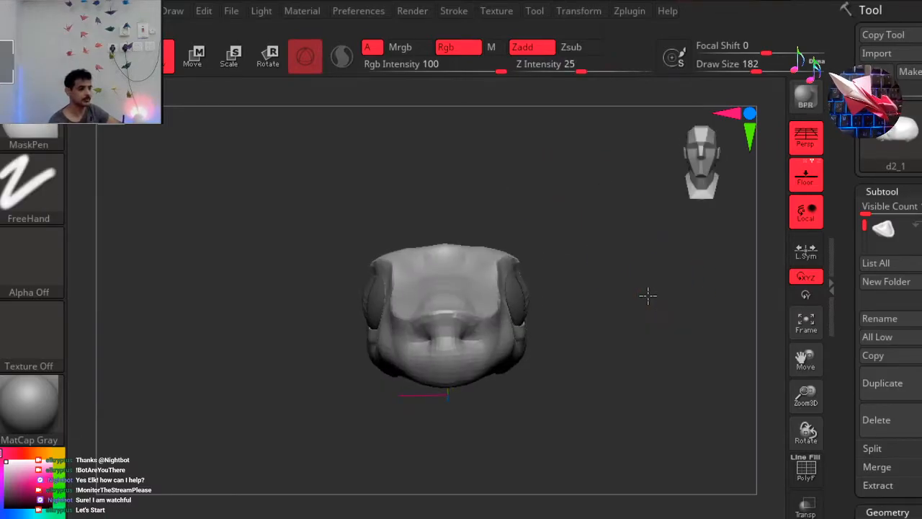
ctrl+click(653, 296)
drag(680, 153, 681, 141)
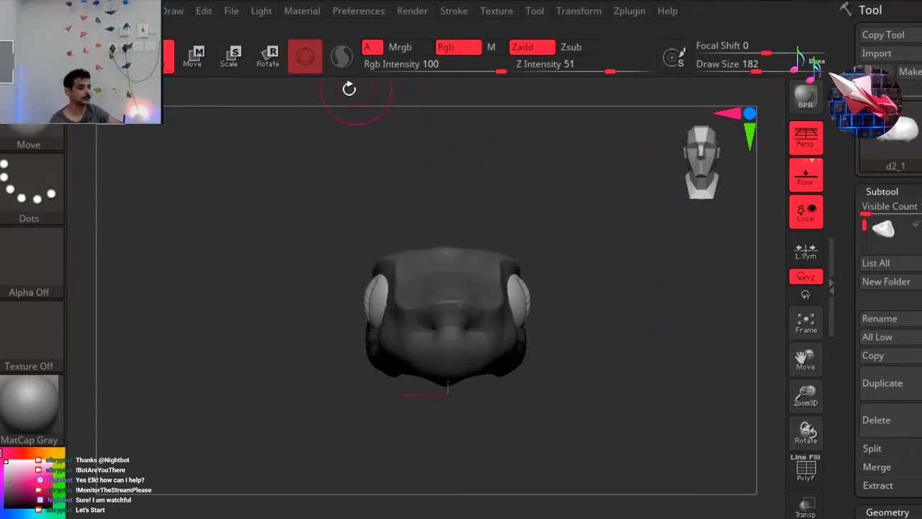
Adjust both eyeballs slightly inward in their sockets with the transform gizmo, and invert the mask to protect them.
click(270, 64)
drag(521, 217, 521, 214)
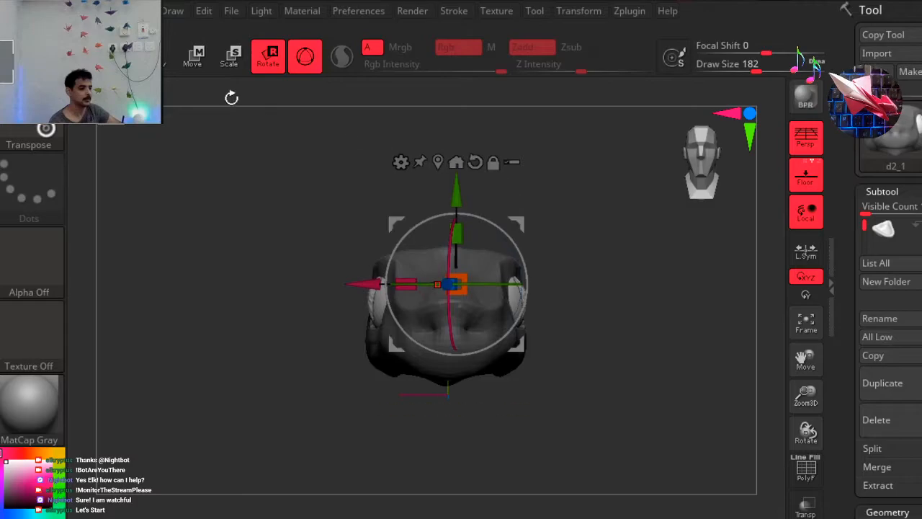
key(q)
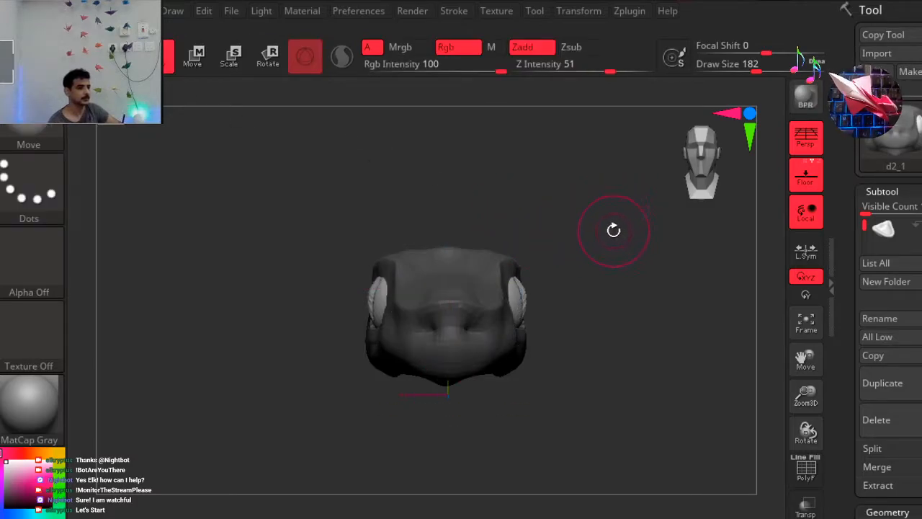
ctrl+click(604, 225)
Pull the front rim of the snout's underside into a pointed tip with flared, wavy sides using the Move brush.
right_drag(582, 211, 561, 218)
mouse_move(565, 170)
ctrl+right_down()
mouse_move(505, 177)
mouse_move(595, 159)
ctrl+right_up()
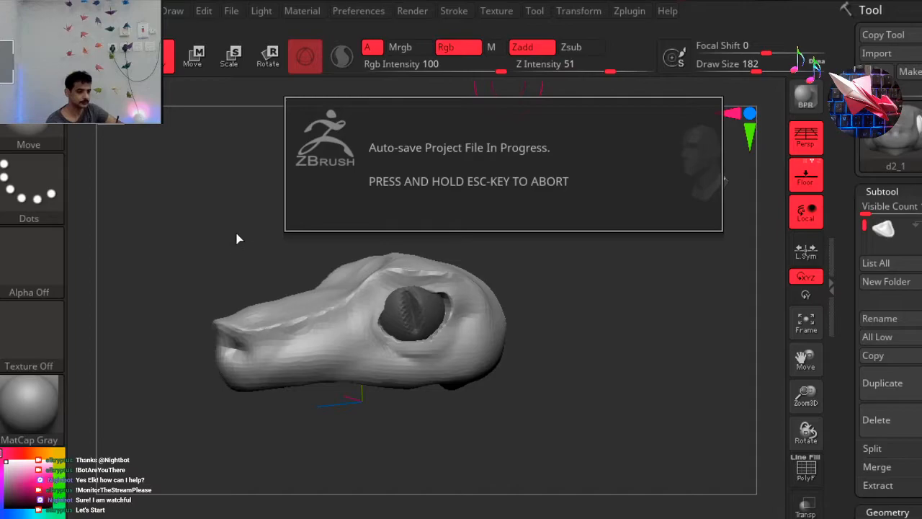
mouse_move(204, 260)
alt+right_down()
mouse_move(231, 237)
mouse_move(223, 245)
mouse_move(241, 325)
mouse_move(278, 339)
mouse_move(305, 224)
mouse_move(299, 214)
alt+right_up()
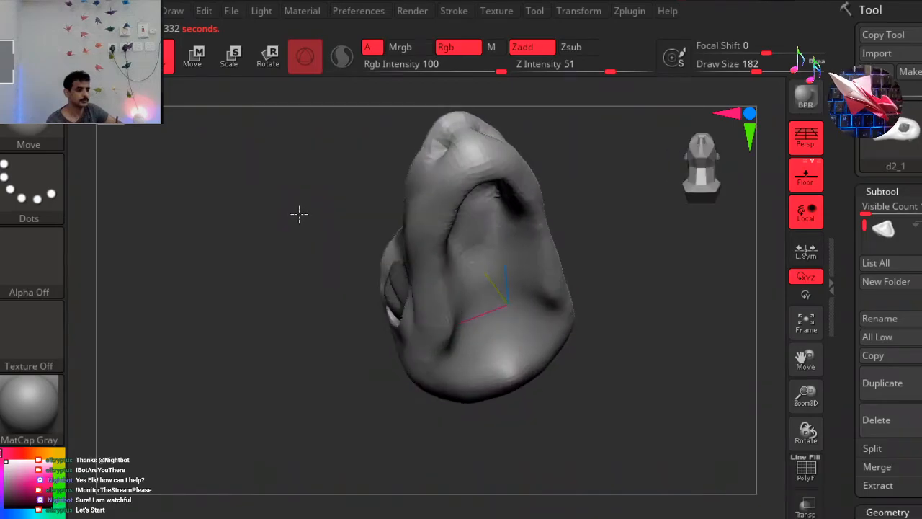
mouse_move(279, 255)
right_down()
mouse_move(257, 321)
mouse_move(276, 220)
mouse_move(271, 344)
mouse_move(275, 256)
mouse_move(313, 214)
mouse_move(327, 166)
mouse_move(634, 165)
mouse_move(601, 179)
right_up()
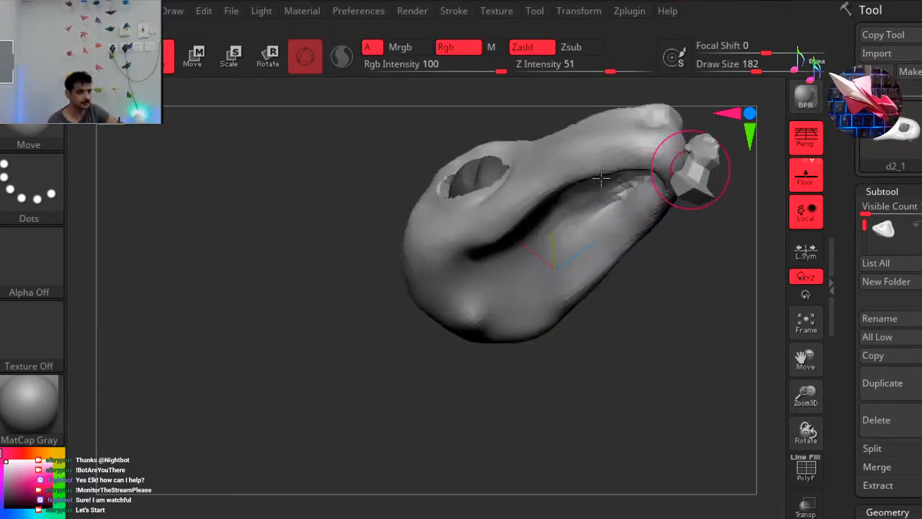
mouse_move(500, 235)
right_down()
mouse_move(625, 229)
mouse_move(608, 216)
mouse_move(604, 190)
mouse_move(613, 206)
mouse_move(621, 187)
mouse_move(593, 195)
mouse_move(546, 295)
mouse_move(544, 256)
right_up()
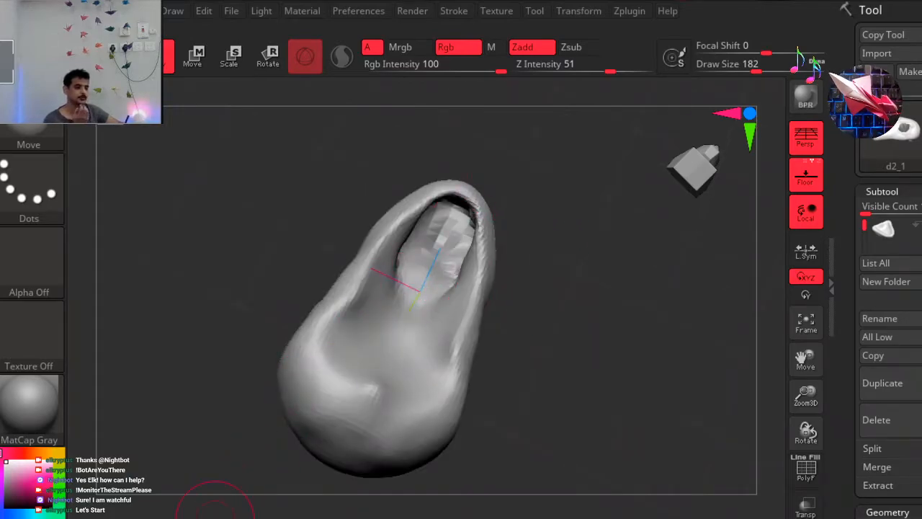
drag(467, 191, 469, 173)
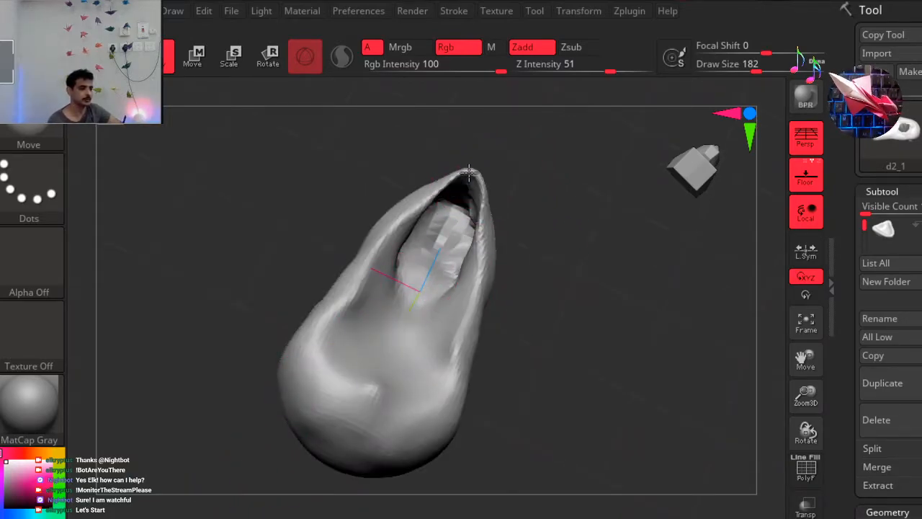
drag(428, 202, 406, 193)
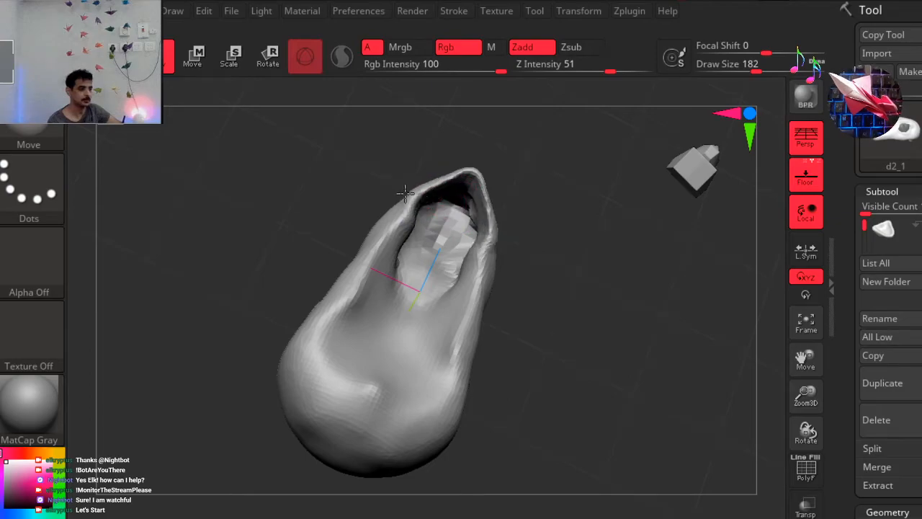
drag(409, 238, 364, 229)
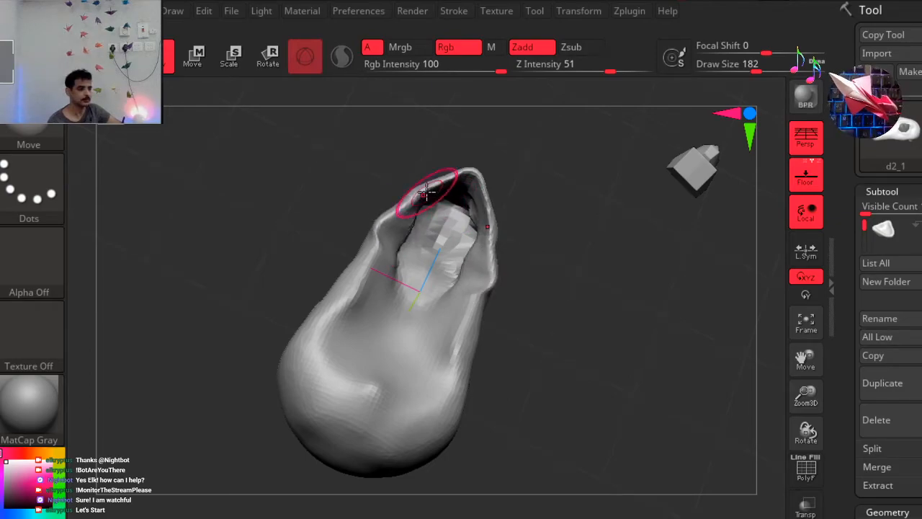
drag(402, 181, 409, 183)
drag(479, 169, 475, 161)
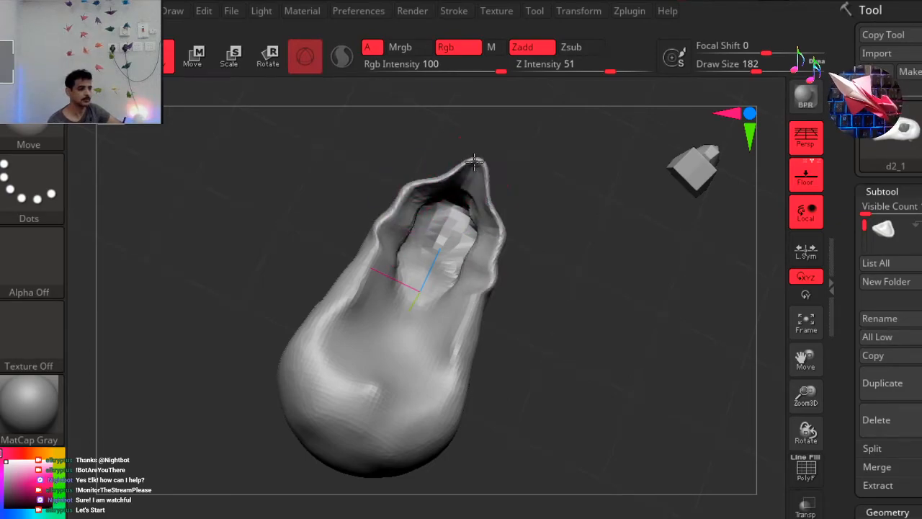
Push the side rims of the upper jaw outward and reshape the rear of the skull's underside with the Move brush.
drag(494, 199, 510, 187)
drag(501, 227, 515, 219)
drag(485, 260, 499, 263)
mouse_move(470, 314)
mouse_down()
mouse_move(486, 320)
mouse_move(474, 291)
mouse_move(495, 299)
mouse_move(496, 284)
mouse_up()
mouse_move(456, 338)
mouse_down()
mouse_move(473, 344)
mouse_move(464, 366)
mouse_up()
mouse_move(404, 376)
mouse_down()
mouse_move(400, 390)
mouse_move(335, 370)
mouse_up()
Even out the snout's lower edge in side view and pull the rear corner of the skull's underside down with the Move brush.
mouse_move(565, 211)
mouse_down()
mouse_move(527, 360)
mouse_move(487, 356)
mouse_move(666, 194)
mouse_up()
click(688, 176)
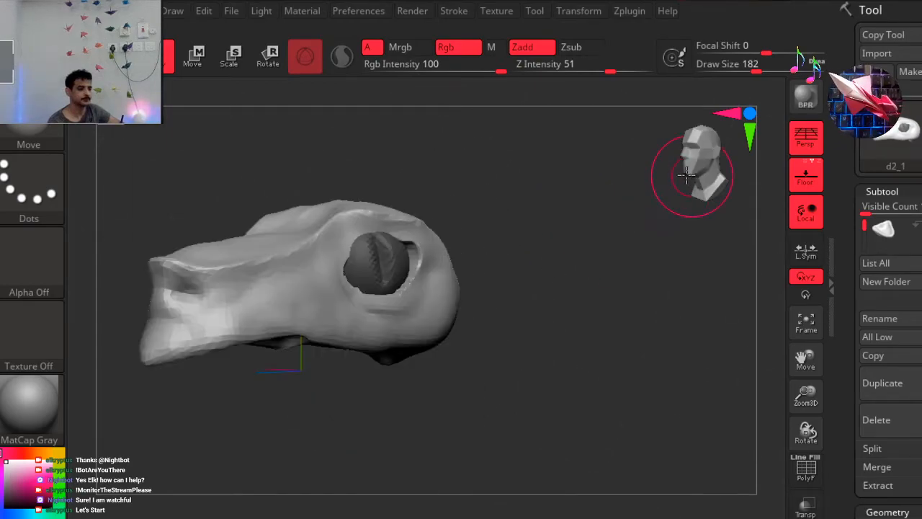
drag(684, 164, 666, 169)
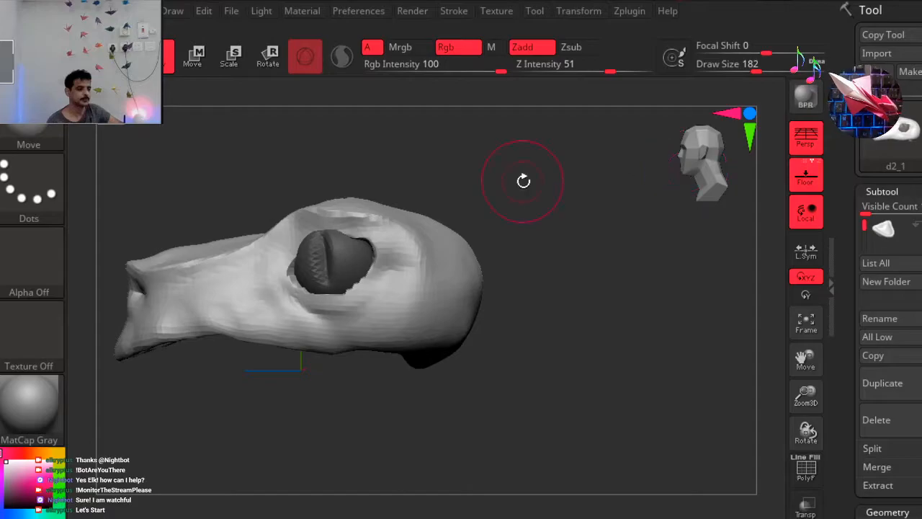
alt+drag(605, 153, 613, 151)
alt+drag(281, 357, 357, 335)
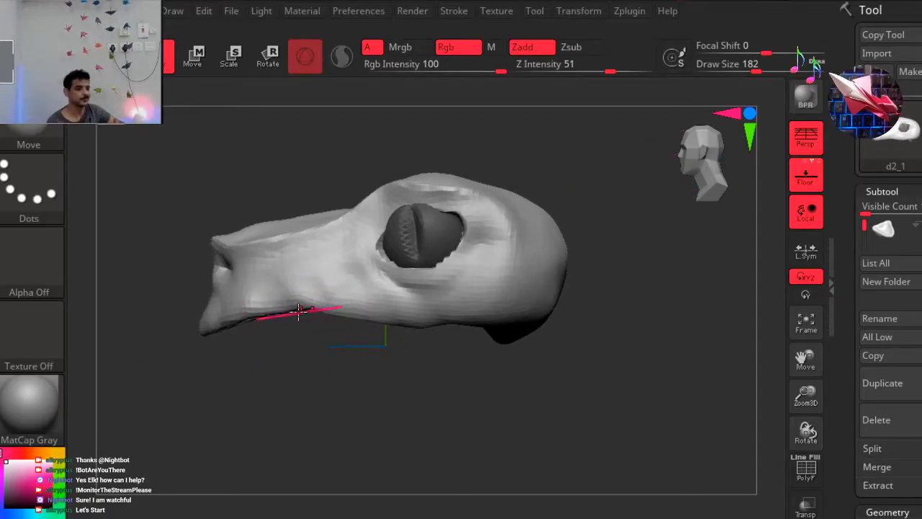
drag(298, 314, 309, 330)
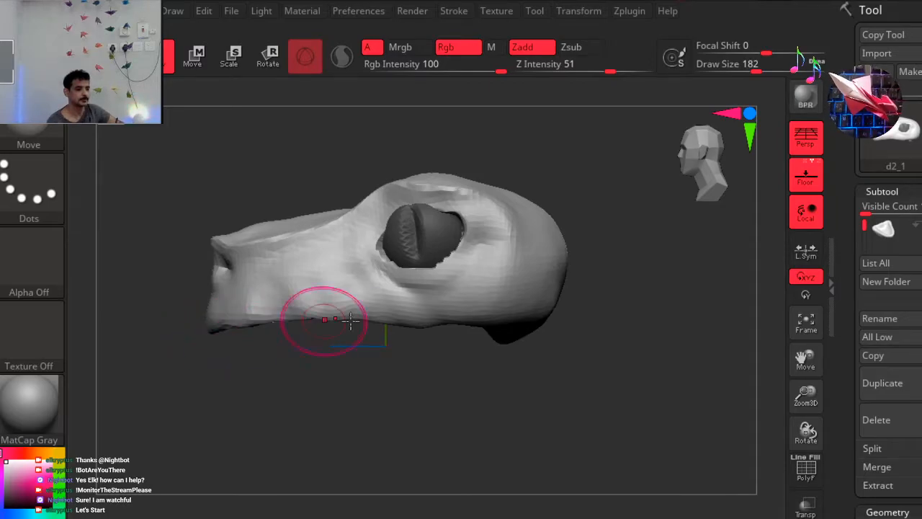
drag(504, 337, 520, 350)
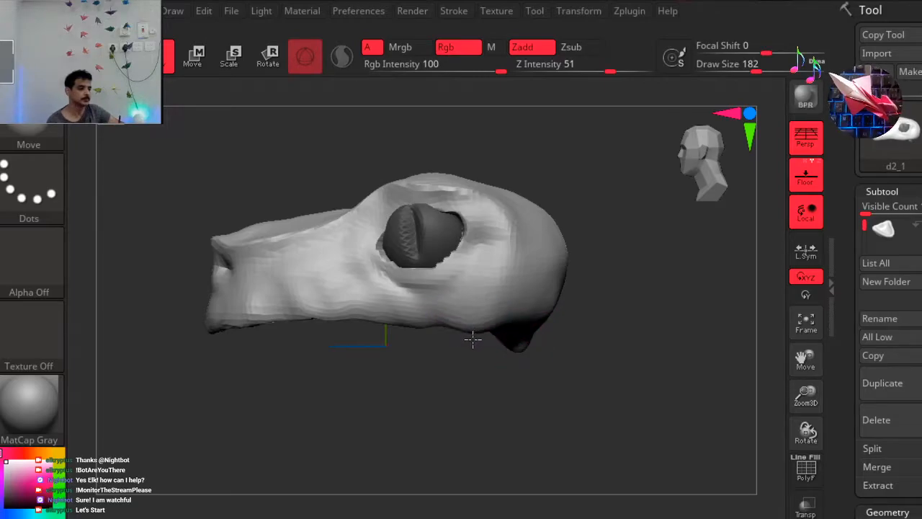
Reshape the front of the snout below the nostrils into a fuller, rounded tip with the Move brush.
mouse_move(295, 401)
mouse_down()
mouse_move(379, 403)
mouse_move(337, 402)
mouse_move(237, 314)
mouse_up()
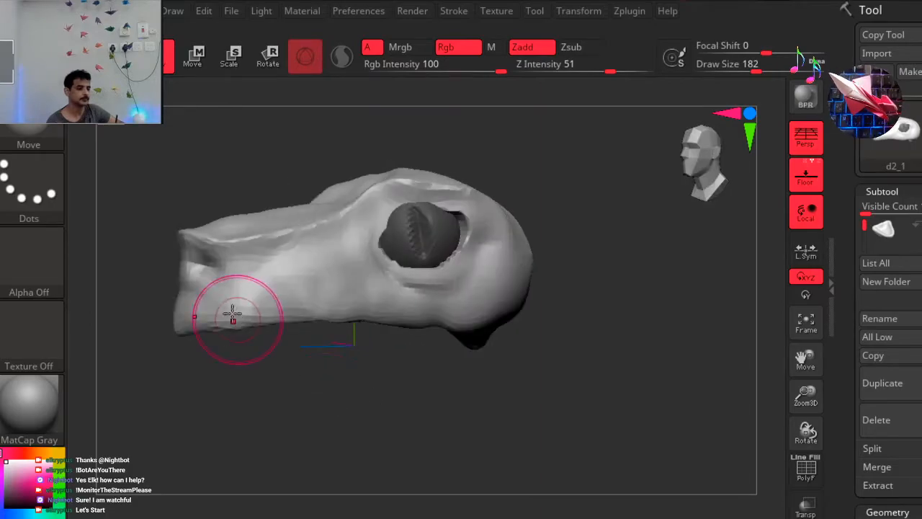
drag(153, 294, 163, 294)
mouse_move(172, 255)
mouse_down()
mouse_move(174, 281)
mouse_move(160, 276)
mouse_up()
mouse_move(285, 395)
mouse_down()
mouse_move(260, 405)
mouse_move(349, 346)
mouse_up()
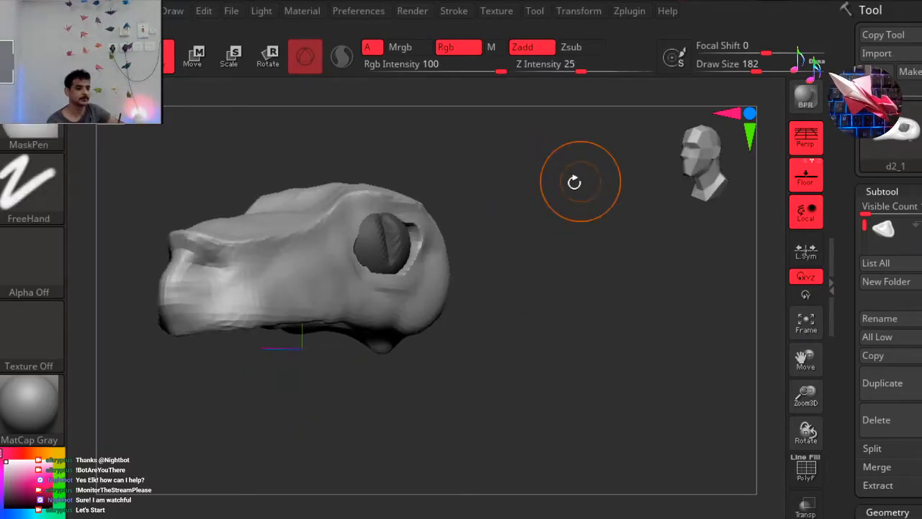
Remesh the head with DynaMesh and adjust the side rim of the snout's underside from below.
ctrl+right_drag(578, 180, 476, 187)
alt+right_drag(478, 190, 569, 209)
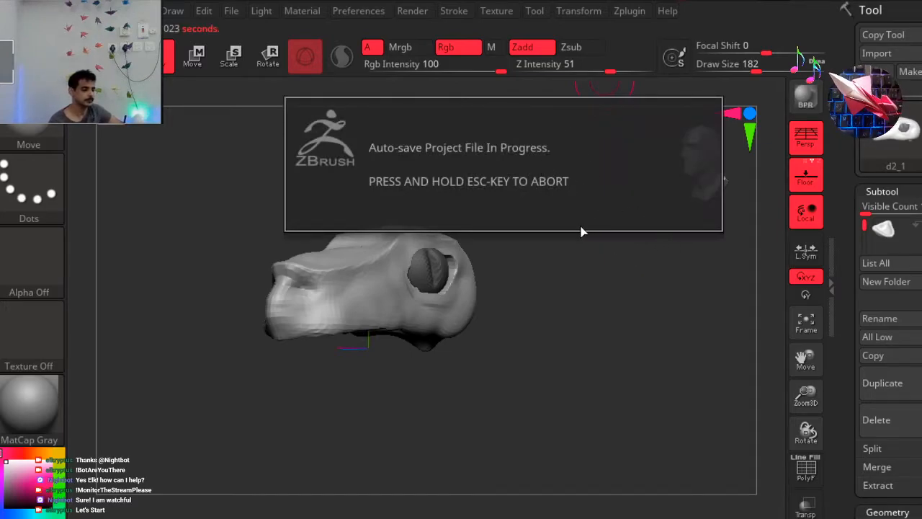
alt+right_drag(584, 208, 516, 189)
right_drag(544, 256, 326, 188)
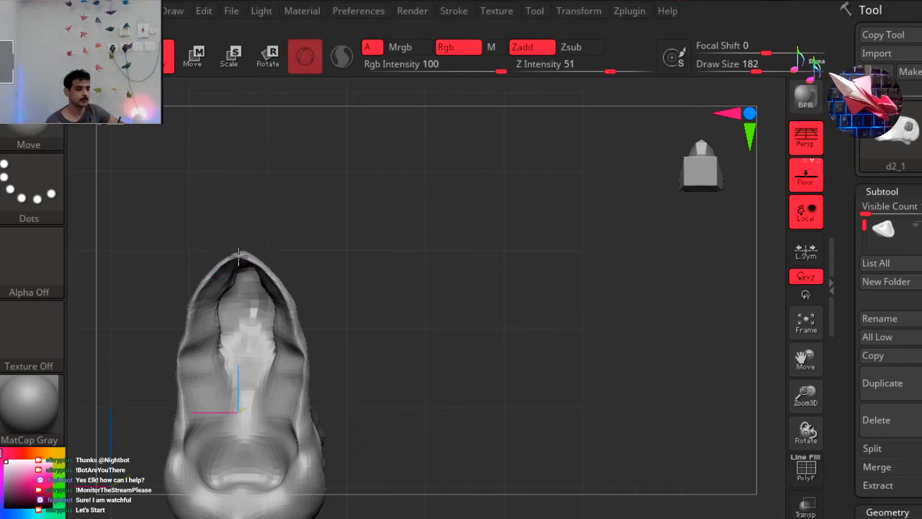
mouse_move(365, 327)
mouse_down()
mouse_move(368, 351)
mouse_move(298, 371)
mouse_move(295, 357)
mouse_up()
click(681, 177)
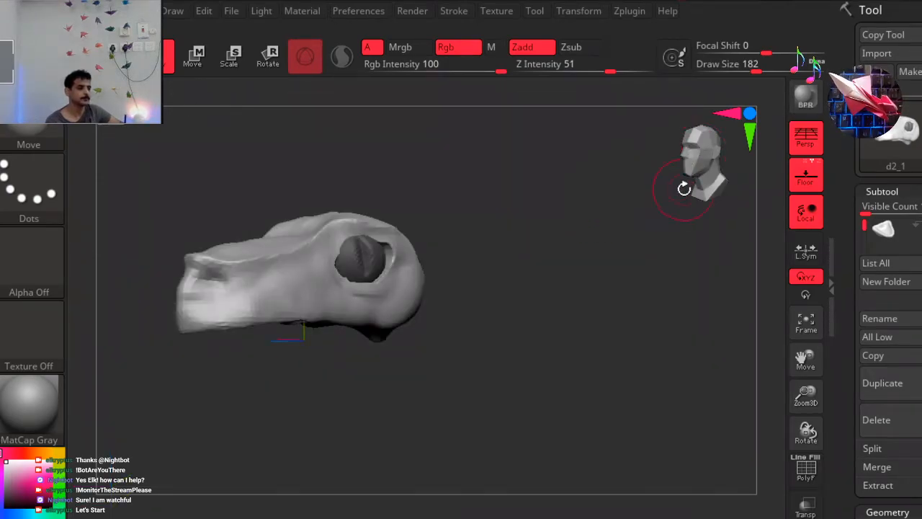
Remesh the head with DynaMesh and smooth its whole surface with the Smooth brush at a draw size of 1000.
drag(915, 486, 915, 98)
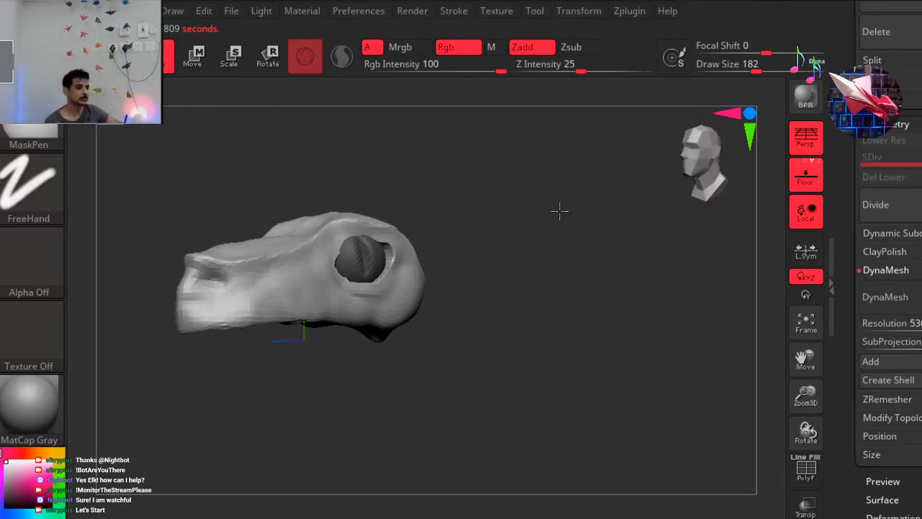
ctrl+right_drag(566, 208, 538, 214)
key(space)
drag(513, 201, 638, 200)
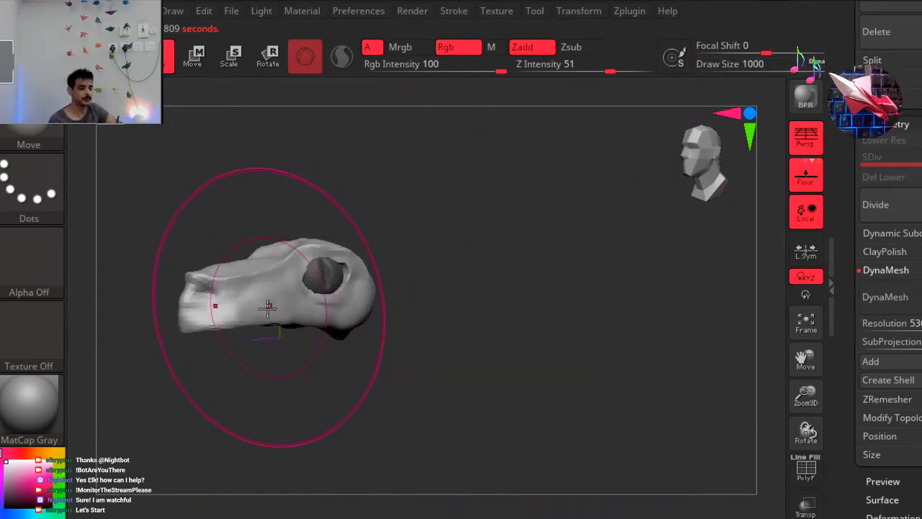
mouse_move(264, 282)
shift+mouse_down()
mouse_move(224, 293)
mouse_move(249, 286)
shift+mouse_up()
mouse_move(358, 293)
shift+mouse_down()
mouse_move(359, 267)
mouse_move(279, 232)
shift+mouse_up()
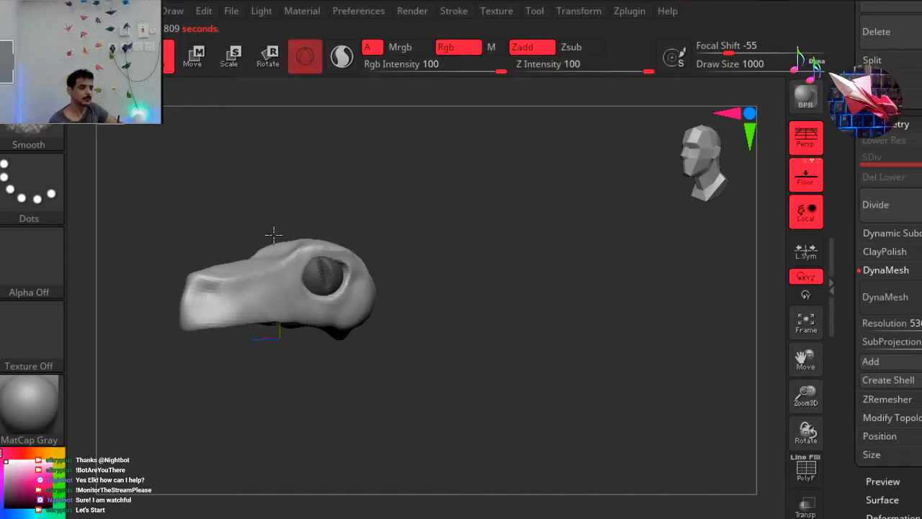
mouse_move(472, 287)
mouse_down()
mouse_move(424, 329)
mouse_move(354, 288)
mouse_move(372, 284)
mouse_up()
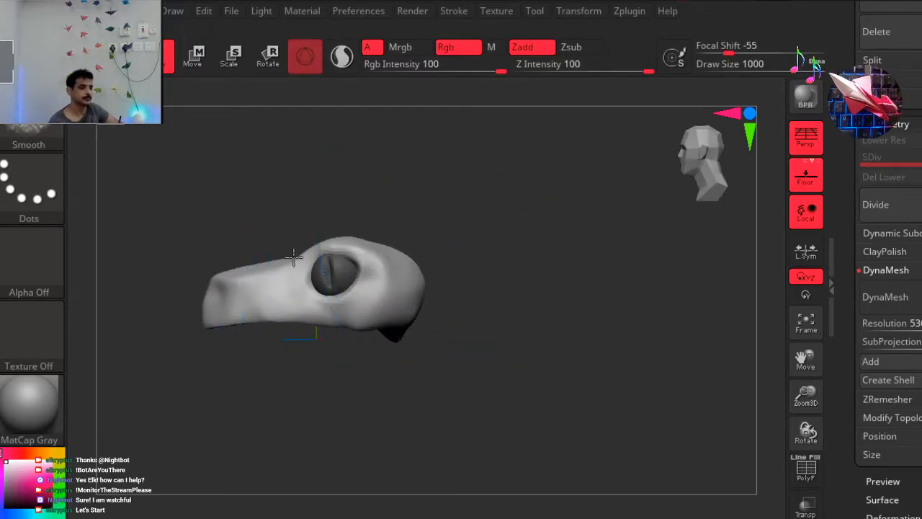
mouse_move(503, 239)
mouse_down()
mouse_move(527, 179)
mouse_move(530, 234)
mouse_move(549, 255)
mouse_move(556, 249)
mouse_move(441, 264)
mouse_move(476, 253)
mouse_move(476, 291)
mouse_up()
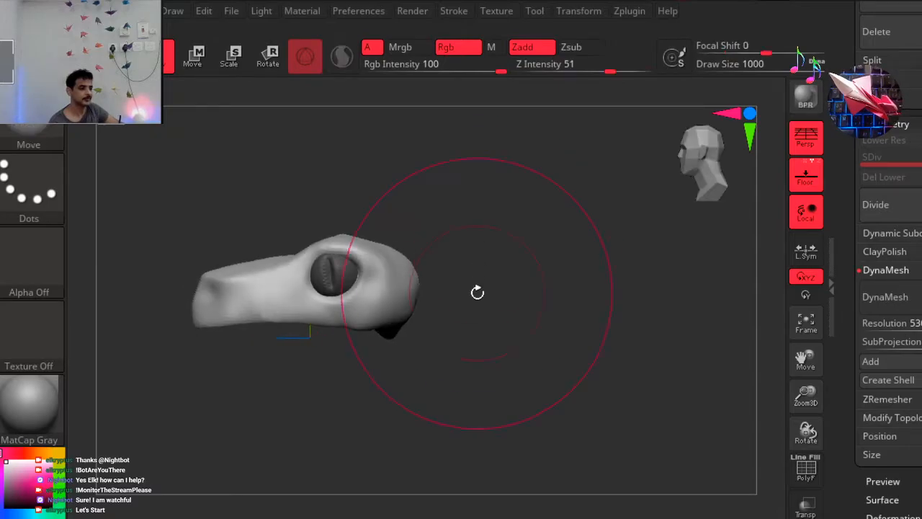
Build up a neck stub beneath the back of the skull with the ClayBuildup brush at draw size 351.
key(space)
drag(531, 213, 472, 213)
click(126, 518)
drag(497, 323, 472, 322)
mouse_move(508, 290)
mouse_down()
mouse_move(475, 266)
mouse_move(439, 313)
mouse_up()
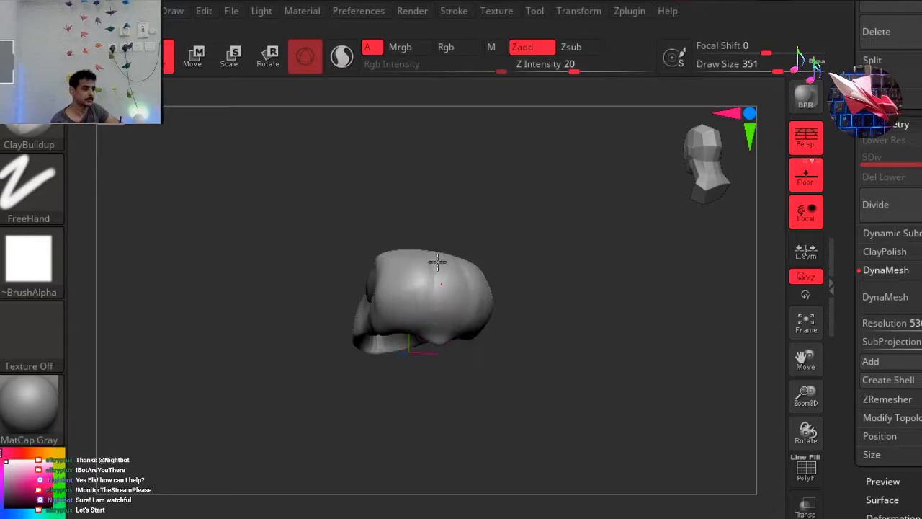
mouse_move(501, 243)
mouse_down()
mouse_move(519, 319)
mouse_move(448, 272)
mouse_up()
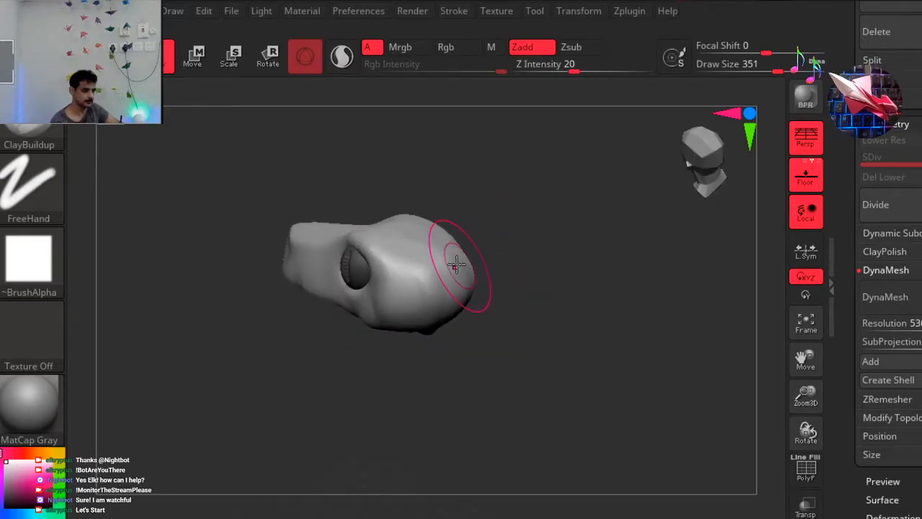
mouse_move(514, 313)
mouse_down()
mouse_move(538, 258)
mouse_move(550, 253)
mouse_move(507, 238)
mouse_move(537, 162)
mouse_move(523, 260)
mouse_move(516, 205)
mouse_up()
drag(399, 254, 425, 301)
drag(385, 237, 427, 299)
drag(499, 236, 536, 246)
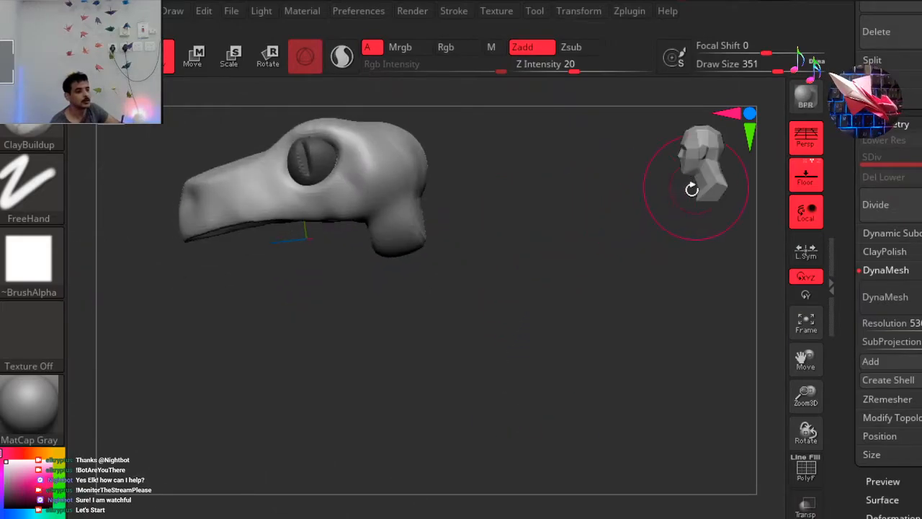
Remesh the head together with the built-up neck stub using DynaMesh.
drag(696, 185, 504, 218)
mouse_move(538, 282)
mouse_down()
mouse_move(526, 282)
mouse_move(544, 287)
mouse_up()
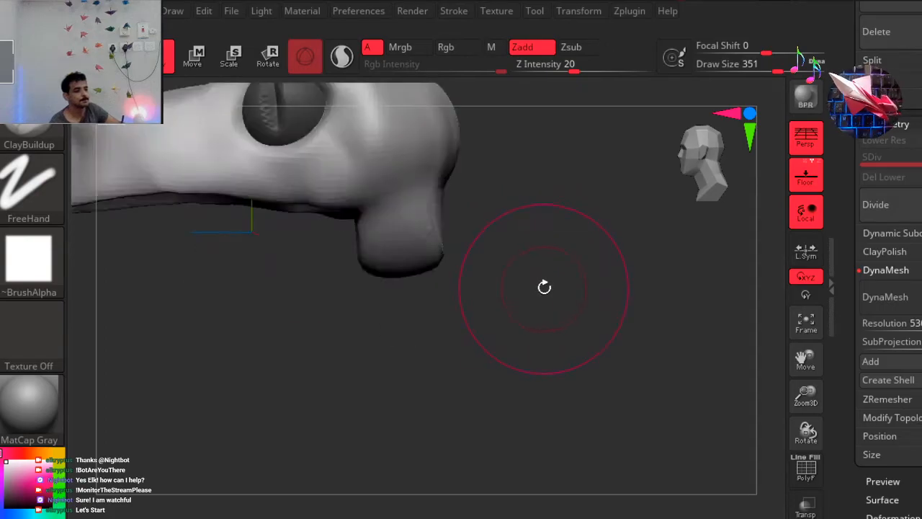
mouse_move(536, 190)
alt+mouse_down()
mouse_move(490, 252)
mouse_move(457, 259)
alt+mouse_up()
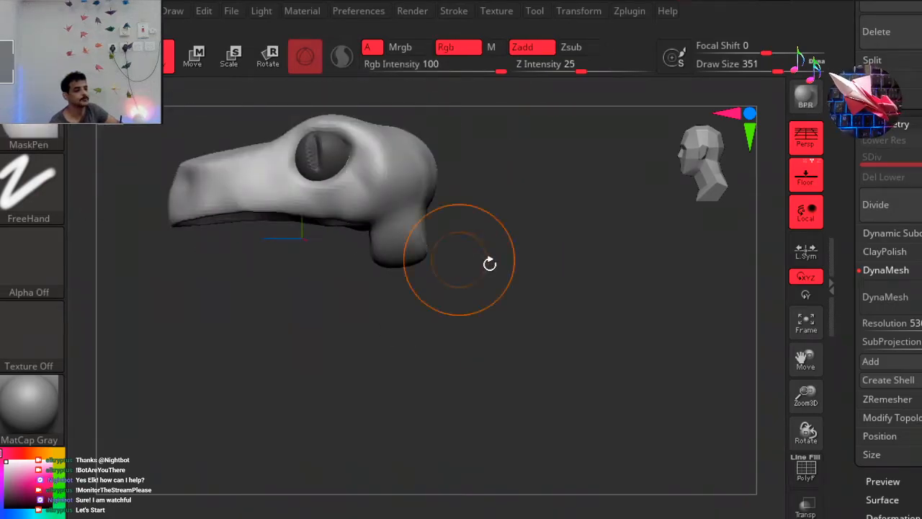
ctrl+right_drag(540, 196, 492, 205)
Reshape the tip of the snout from the side with the Move brush and undo the last stroke.
alt+drag(243, 301, 253, 362)
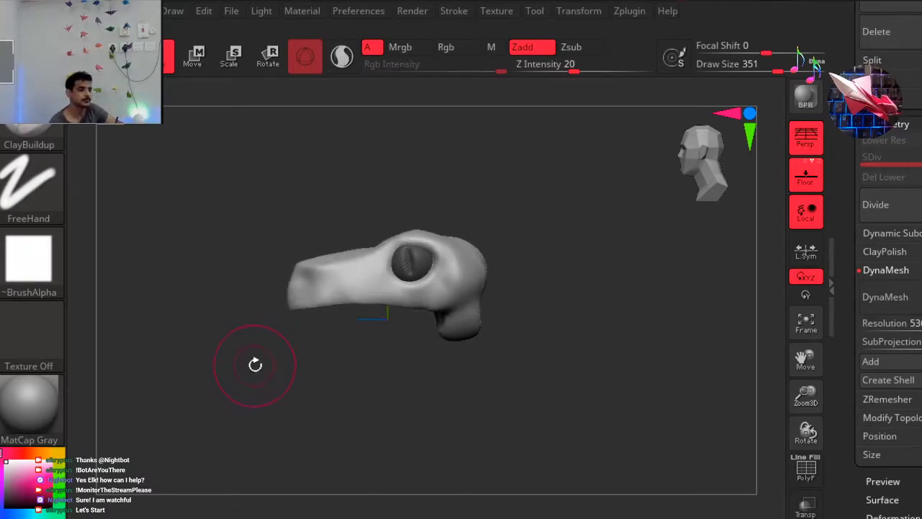
key(b)
key(m)
key(v)
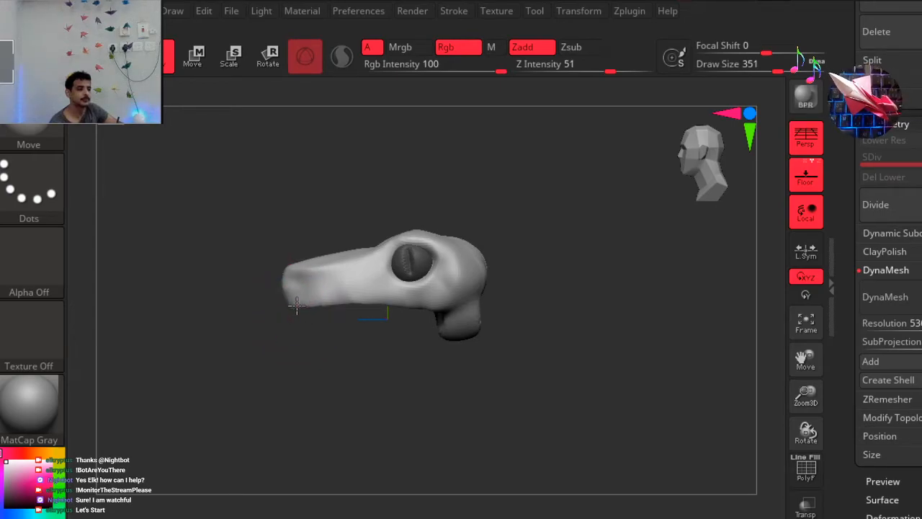
mouse_move(360, 287)
mouse_down()
mouse_move(362, 261)
mouse_move(362, 338)
mouse_up()
key(ctrl+z)
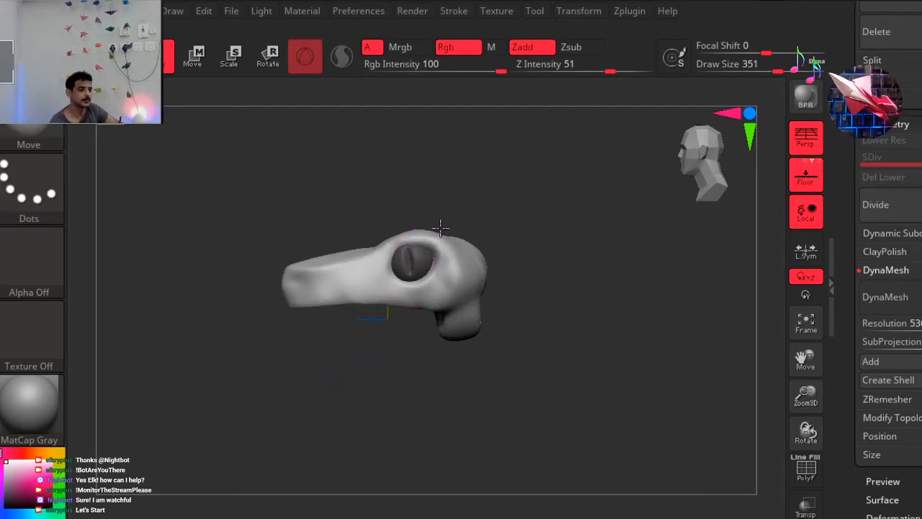
Widen the upper head sideways along its X axis from the front view with the transform gizmo.
mouse_move(466, 226)
right_down()
mouse_move(438, 230)
mouse_move(500, 179)
mouse_move(543, 203)
mouse_move(569, 196)
right_up()
click(683, 174)
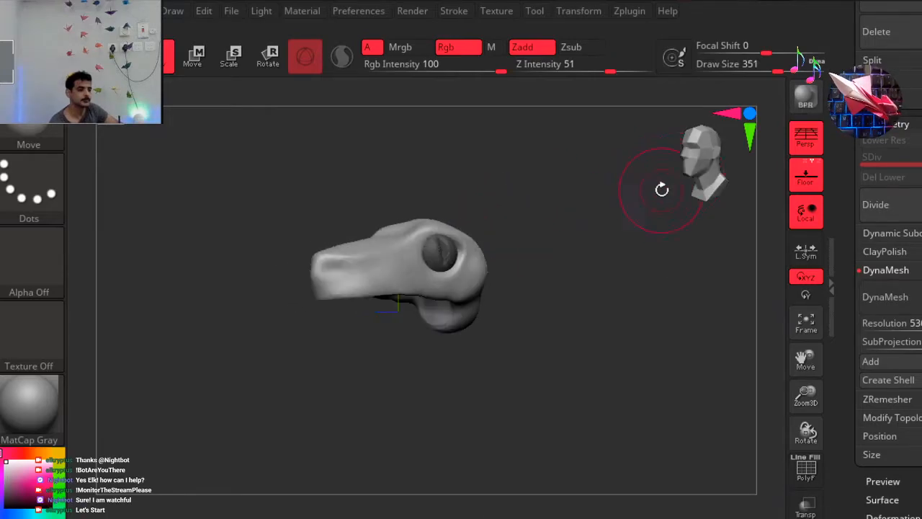
click(700, 172)
click(713, 171)
click(710, 172)
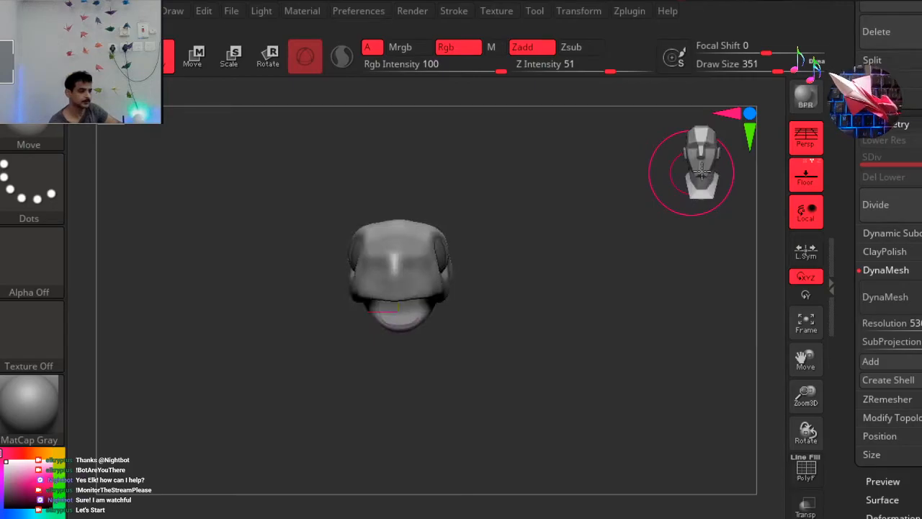
click(278, 64)
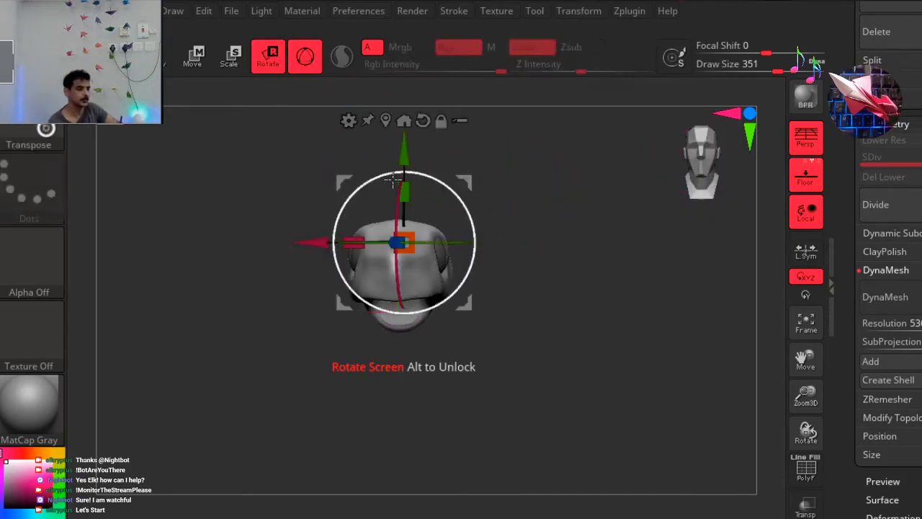
drag(353, 246, 342, 244)
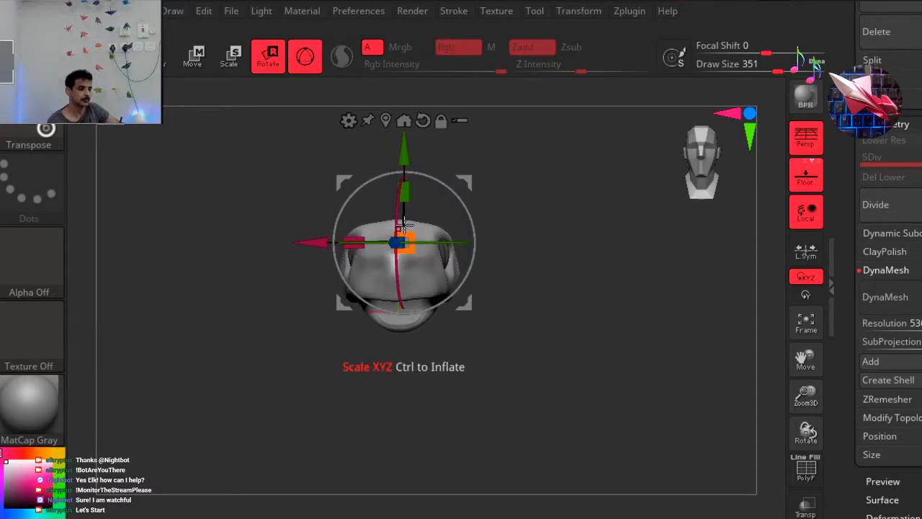
click(170, 61)
Fill the join between the back of the skull and the neck stub with the ClayBuildup brush and remesh with DynaMesh.
drag(563, 200, 391, 227)
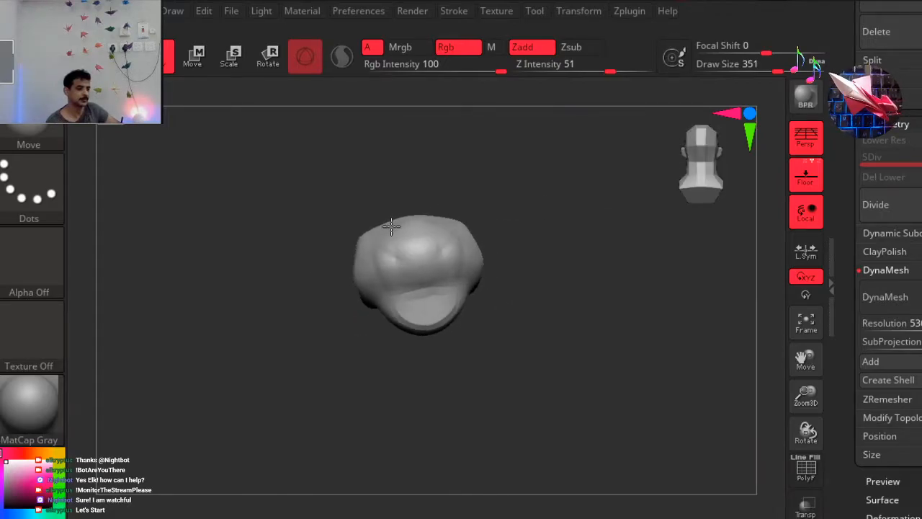
key(b)
key(c)
key(b)
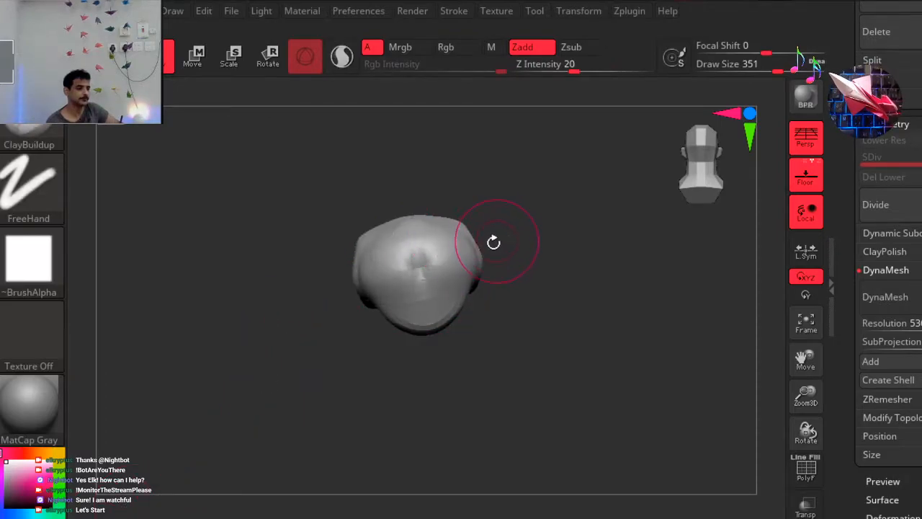
mouse_move(552, 264)
mouse_down()
mouse_move(603, 251)
mouse_move(634, 231)
mouse_up()
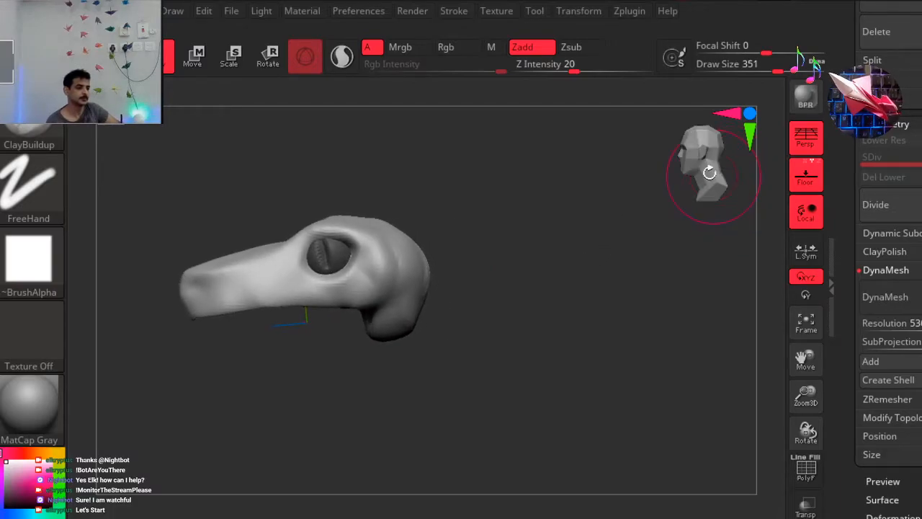
shift+drag(711, 171, 612, 194)
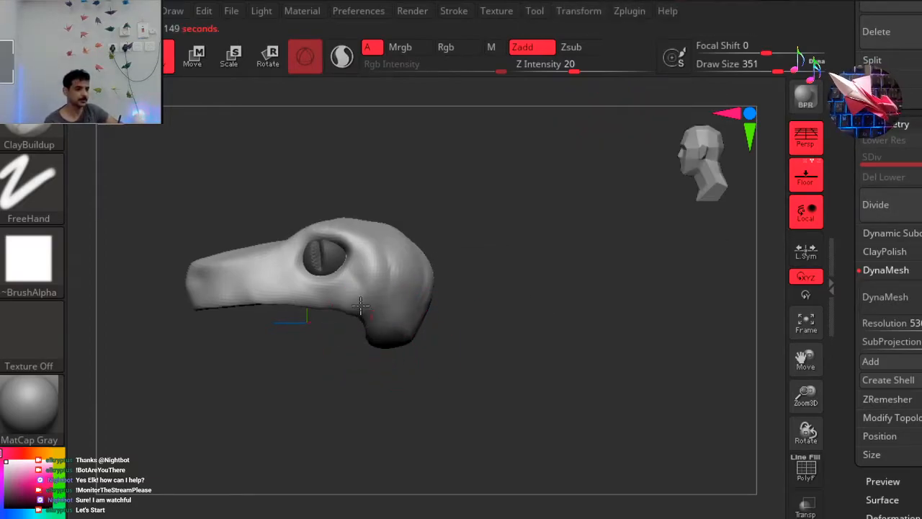
drag(509, 363, 671, 203)
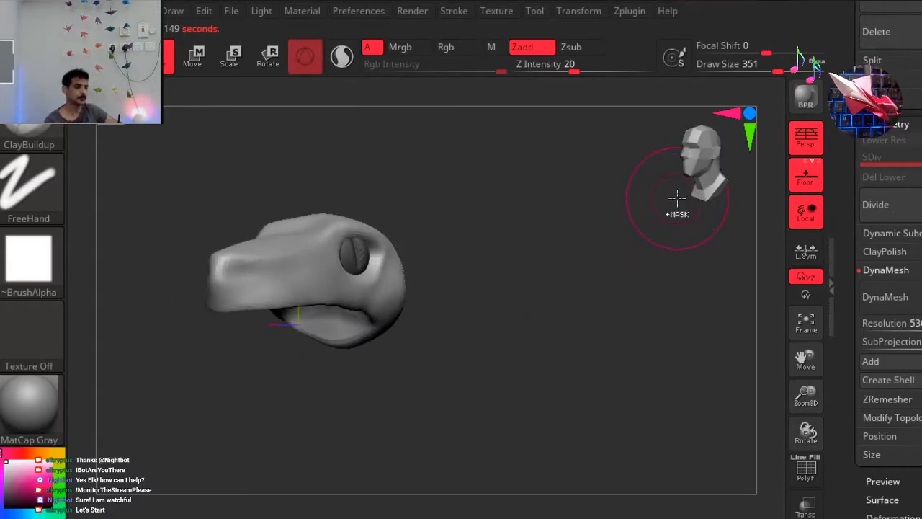
drag(706, 171, 593, 185)
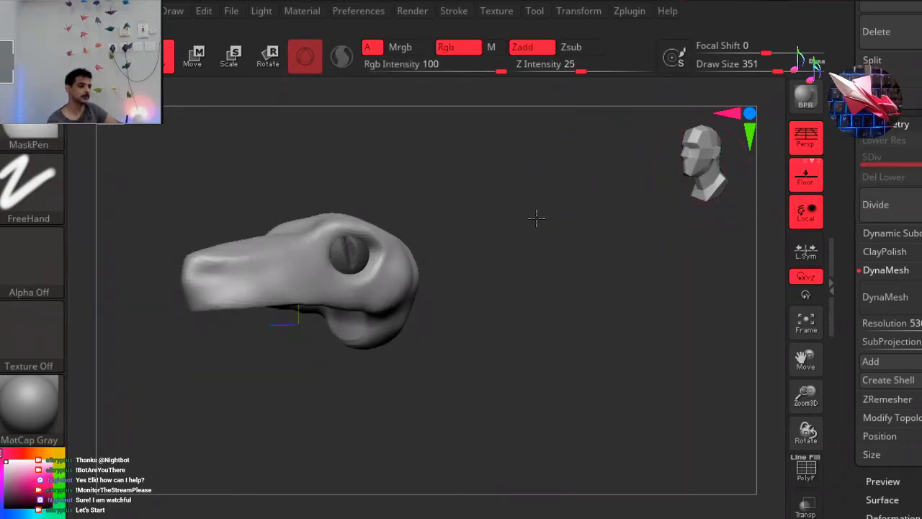
ctrl+right_drag(545, 214, 526, 220)
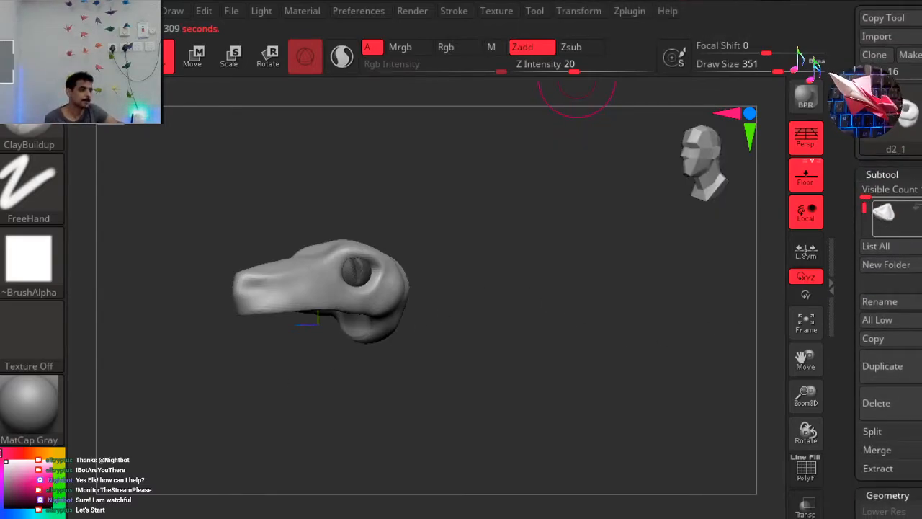
Lengthen the lower jaw subtool d3_1 and reposition it forward and lower beneath the snout with the gizmo.
click(897, 218)
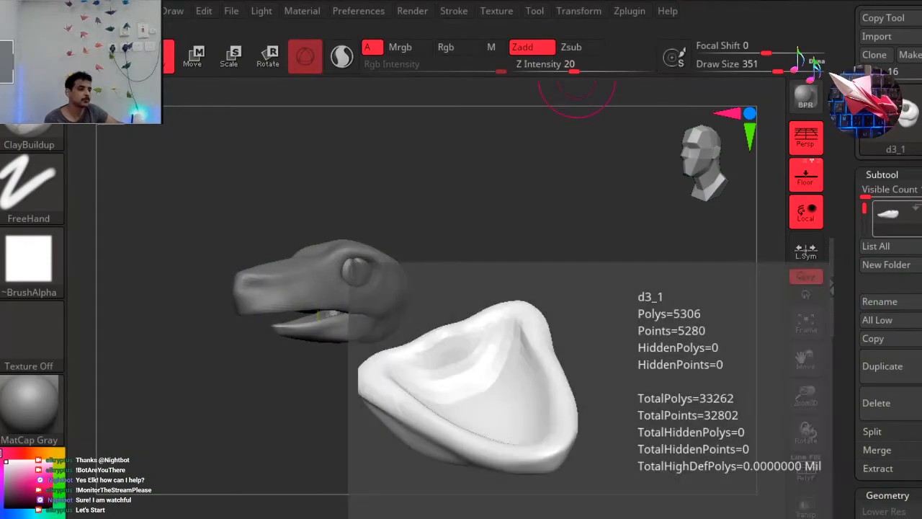
mouse_move(556, 387)
mouse_down()
mouse_move(525, 391)
mouse_move(541, 388)
mouse_up()
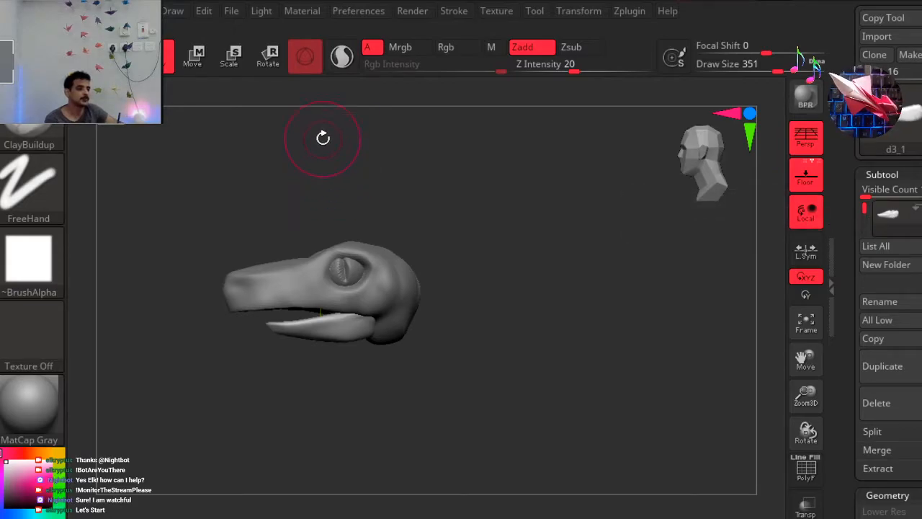
click(272, 57)
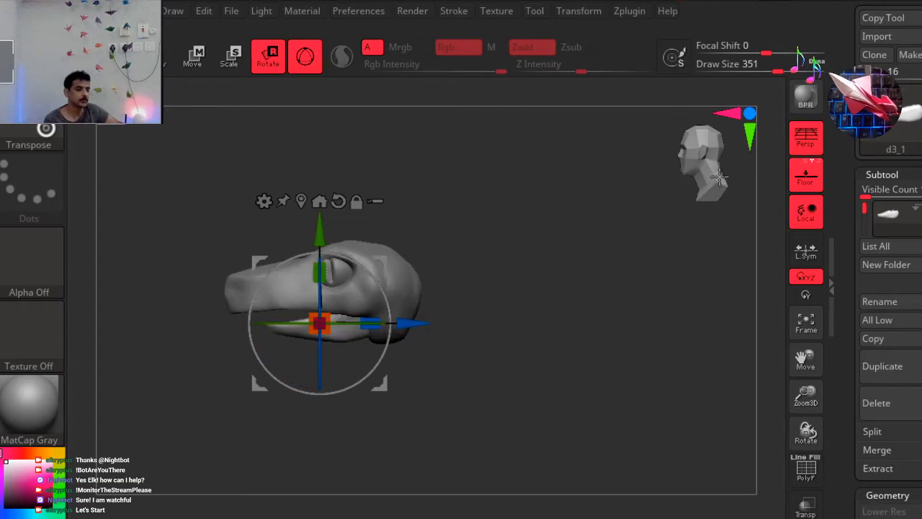
drag(365, 327, 411, 329)
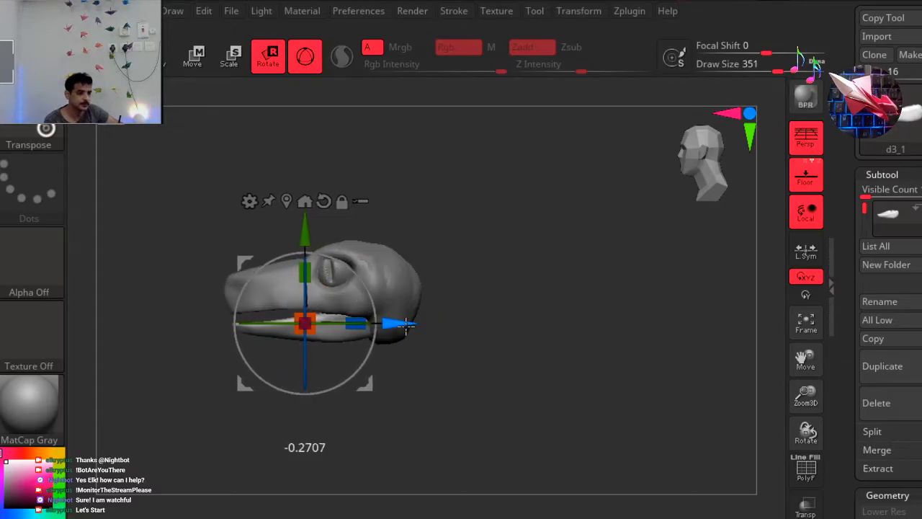
drag(301, 234, 301, 250)
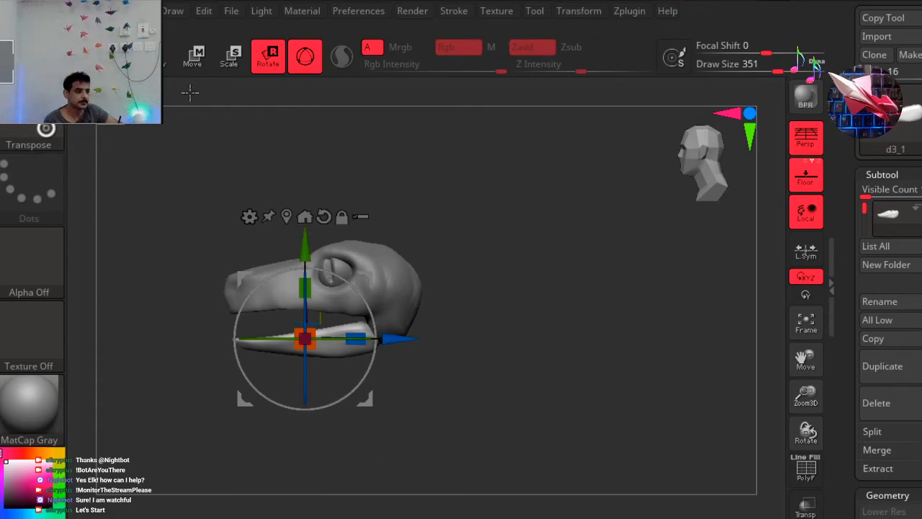
Widen the lower jaw along its X axis from the front view to match the snout's width.
click(168, 56)
drag(282, 175, 374, 165)
click(701, 174)
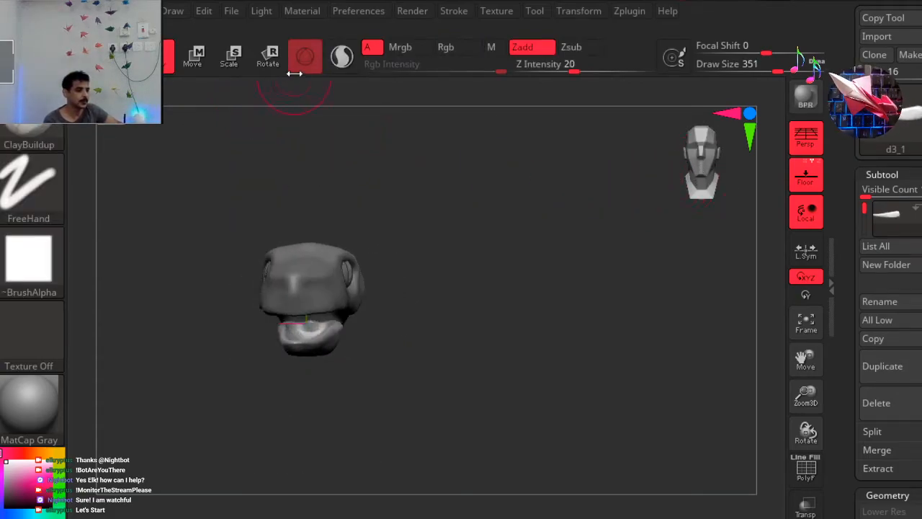
click(271, 59)
drag(324, 337, 422, 325)
drag(410, 199, 405, 139)
drag(465, 233, 469, 339)
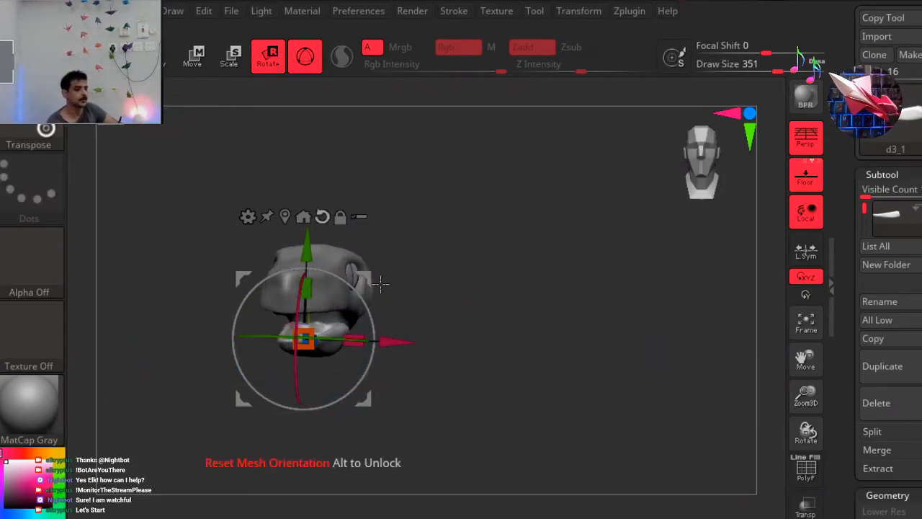
drag(355, 340, 372, 333)
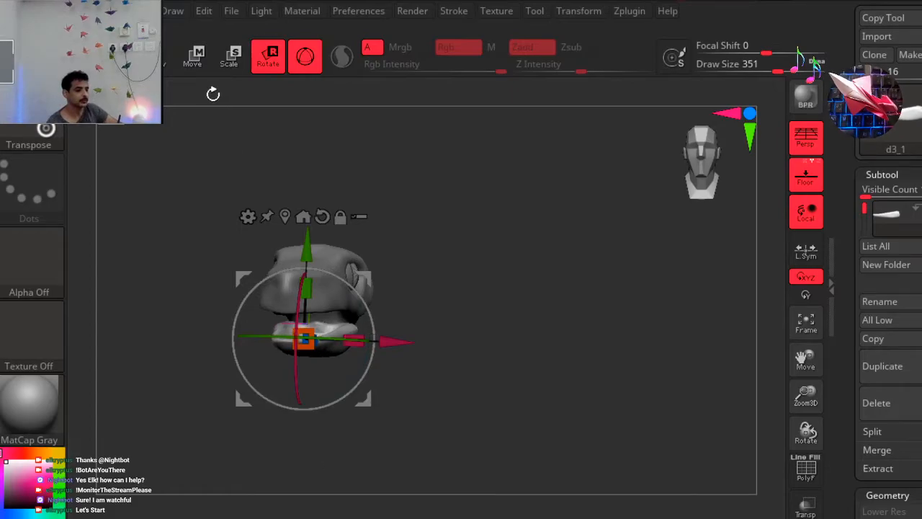
click(170, 66)
Broaden the front sides of the lower jaw from below with the Move brush so they follow the snout's outline.
drag(483, 306, 421, 298)
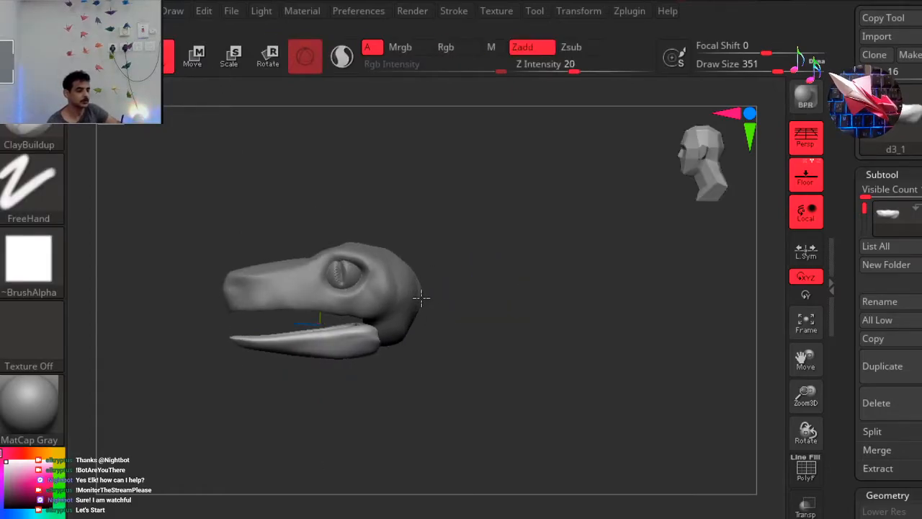
drag(700, 174, 627, 108)
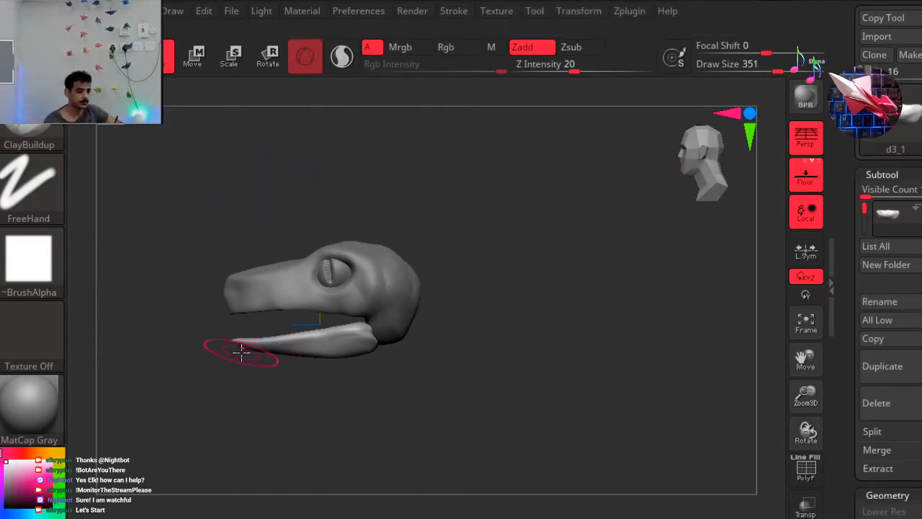
drag(191, 335, 272, 370)
click(681, 185)
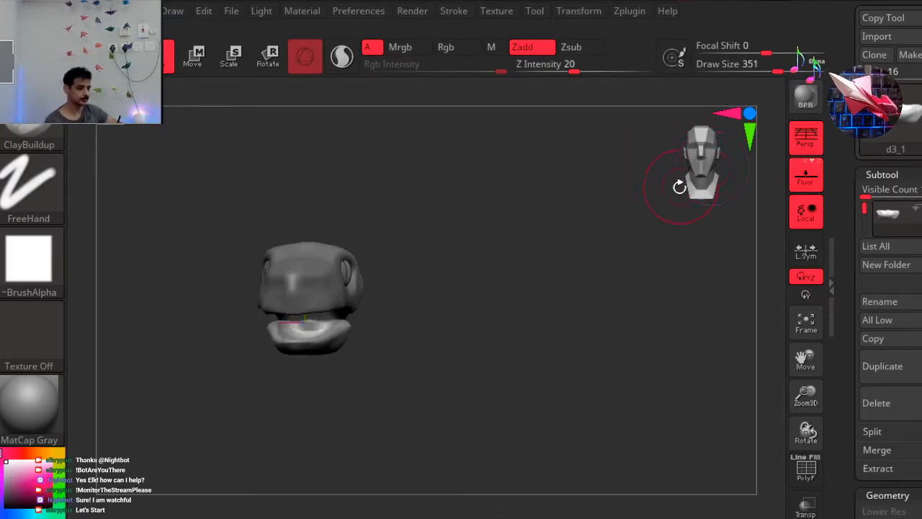
key(b)
key(m)
key(v)
mouse_move(346, 354)
mouse_down()
mouse_move(354, 425)
mouse_move(374, 194)
mouse_move(364, 173)
mouse_up()
click(680, 190)
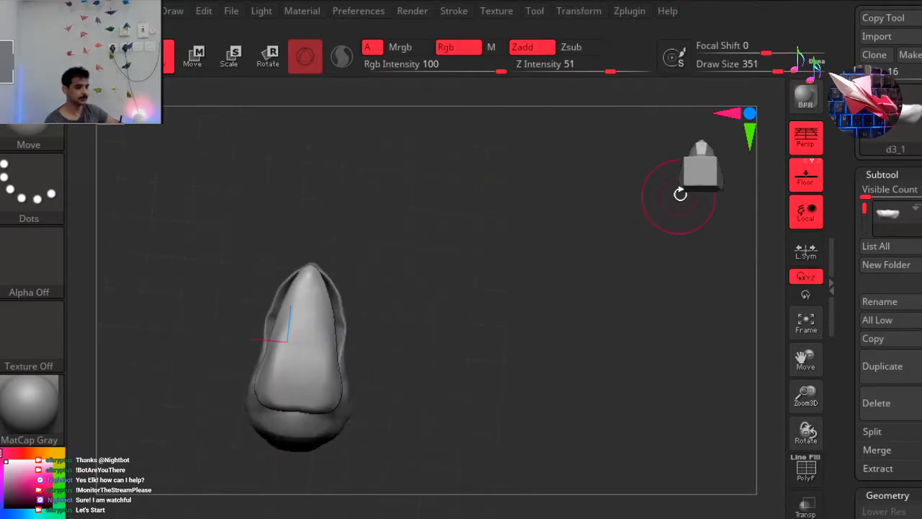
drag(323, 315, 328, 315)
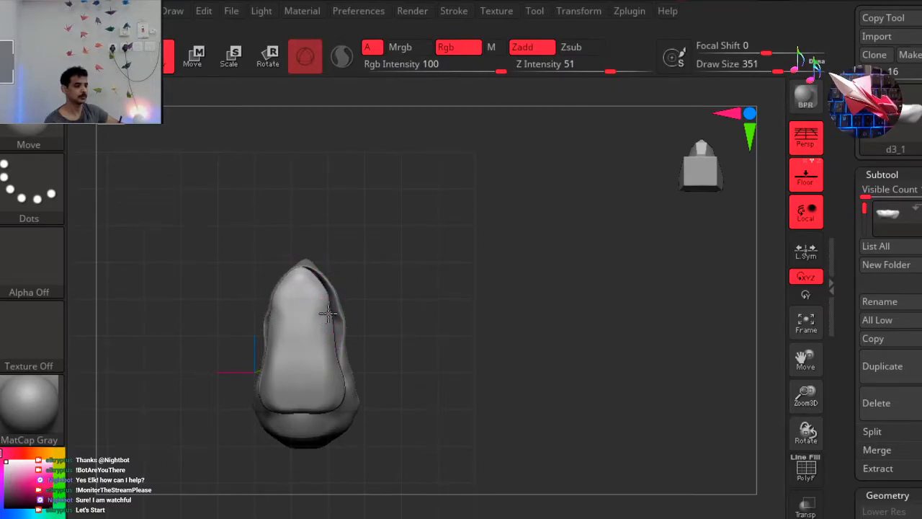
drag(351, 266, 474, 271)
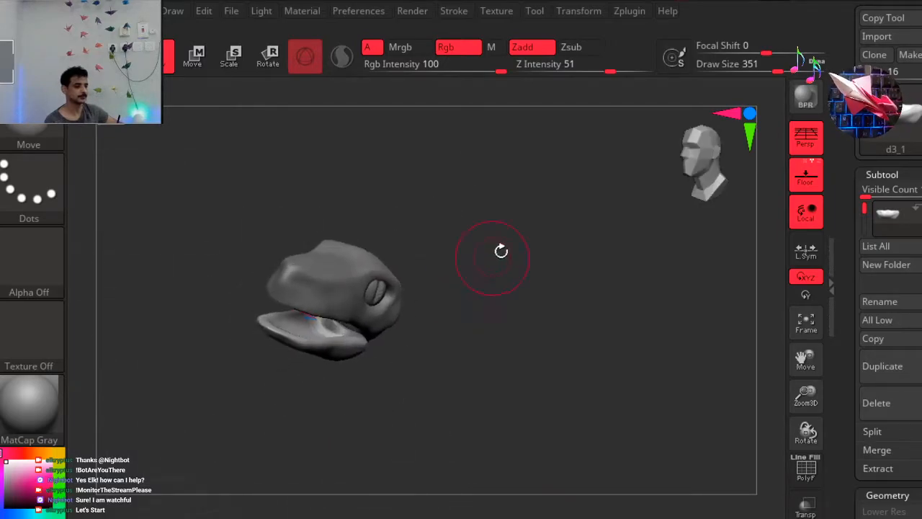
Try pulling the underside of the lower jaw downward with the Move brush, and undo the change.
click(713, 174)
drag(254, 203, 295, 269)
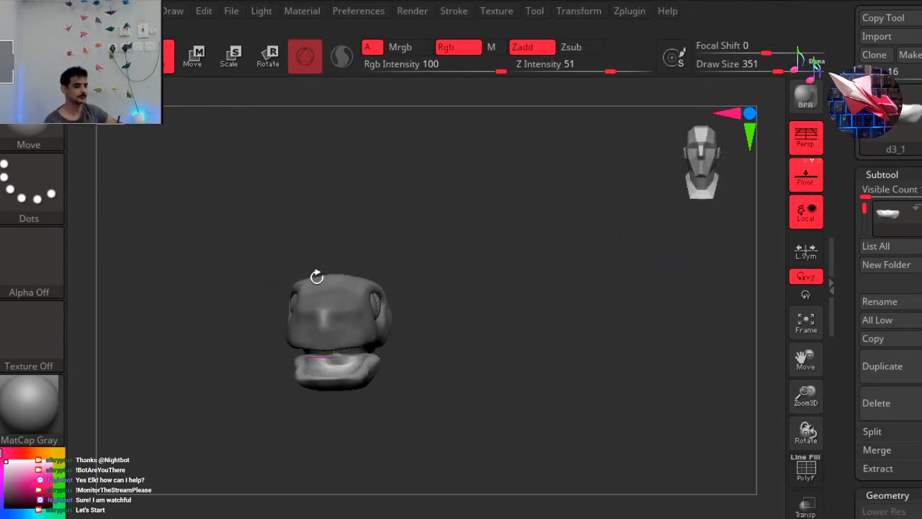
drag(420, 273, 461, 274)
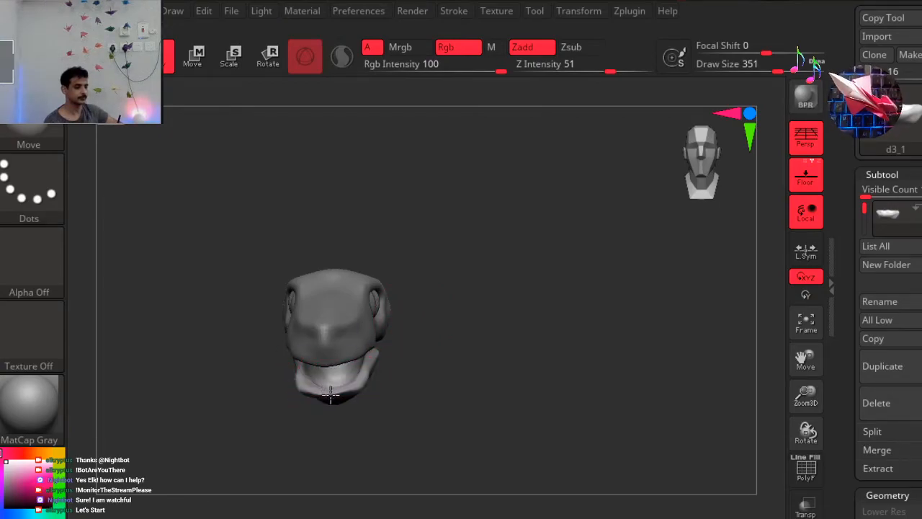
drag(458, 345, 494, 272)
drag(731, 171, 623, 199)
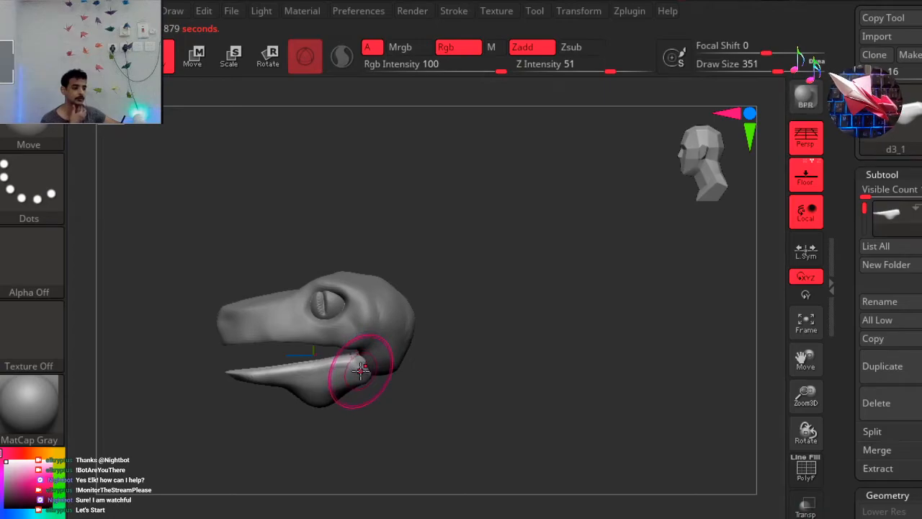
drag(317, 405, 324, 461)
key(ctrl+z)
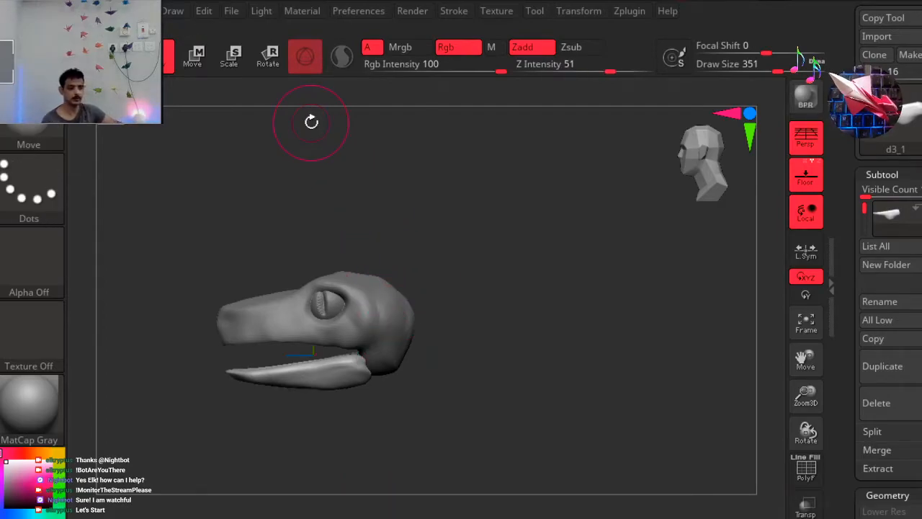
Expand the subtool list to 8 visible entries and show the neck and torso subtools beneath the head.
drag(504, 323, 677, 203)
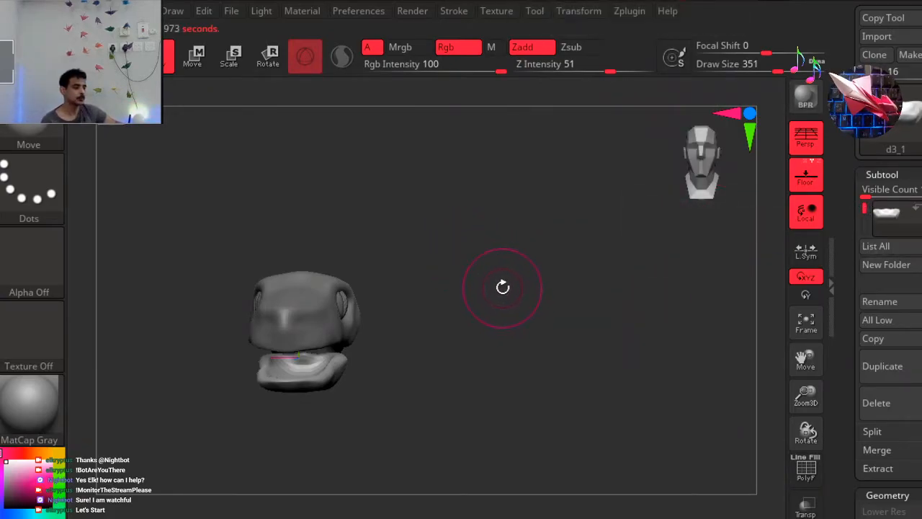
drag(866, 190, 904, 197)
click(920, 258)
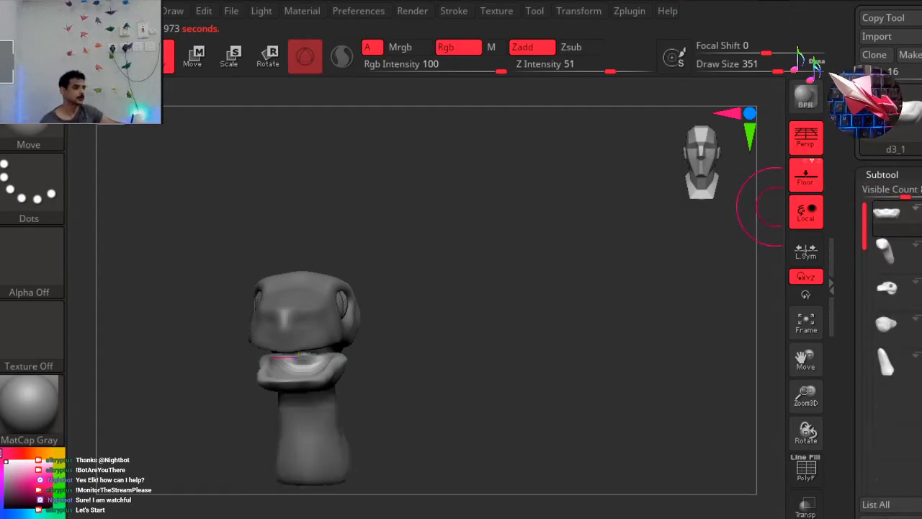
click(921, 332)
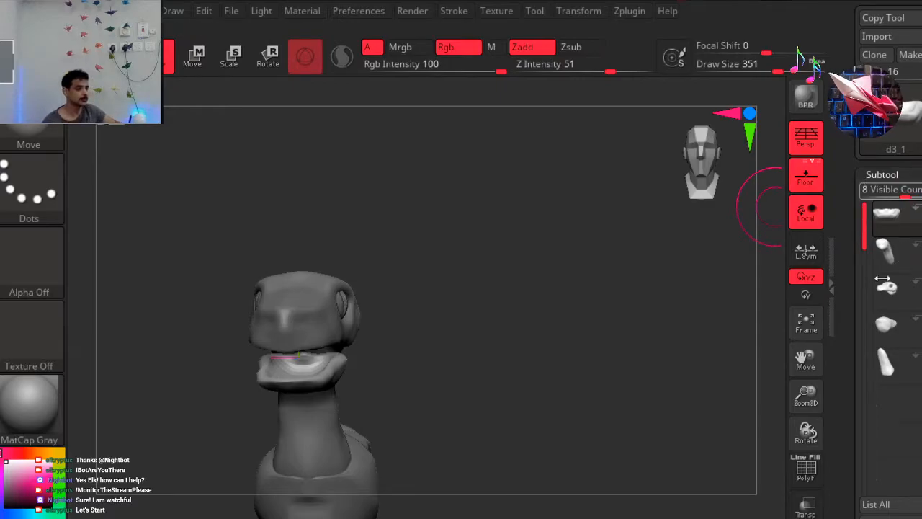
Reorder the subtool list so the lower jaw sits directly beneath the head.
drag(557, 319, 640, 236)
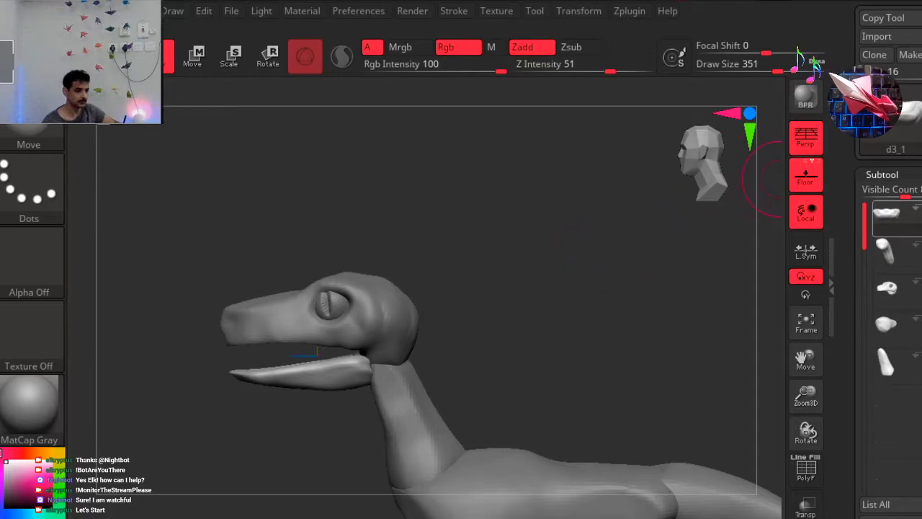
drag(851, 228, 861, 225)
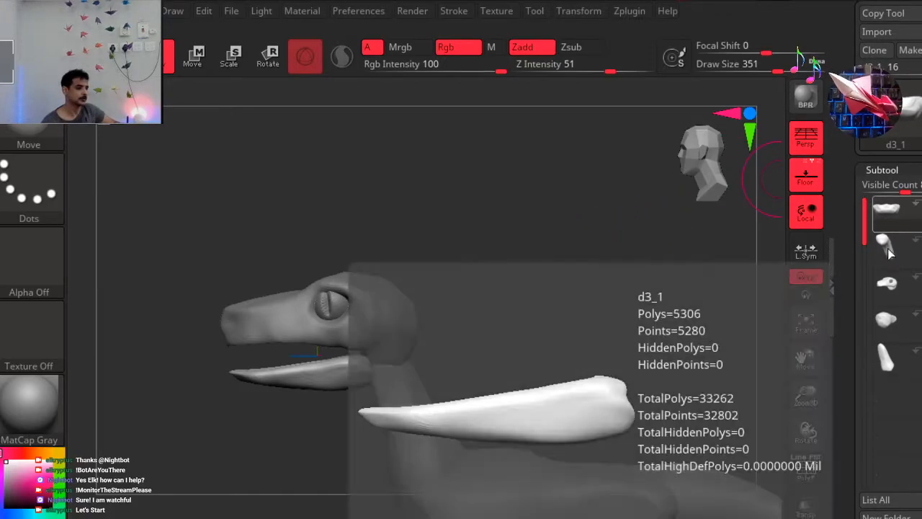
mouse_move(890, 208)
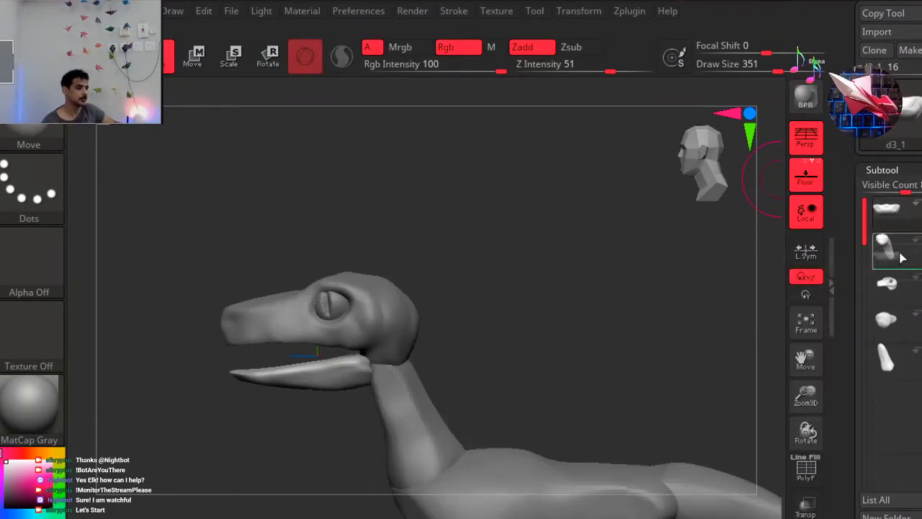
drag(905, 301, 906, 306)
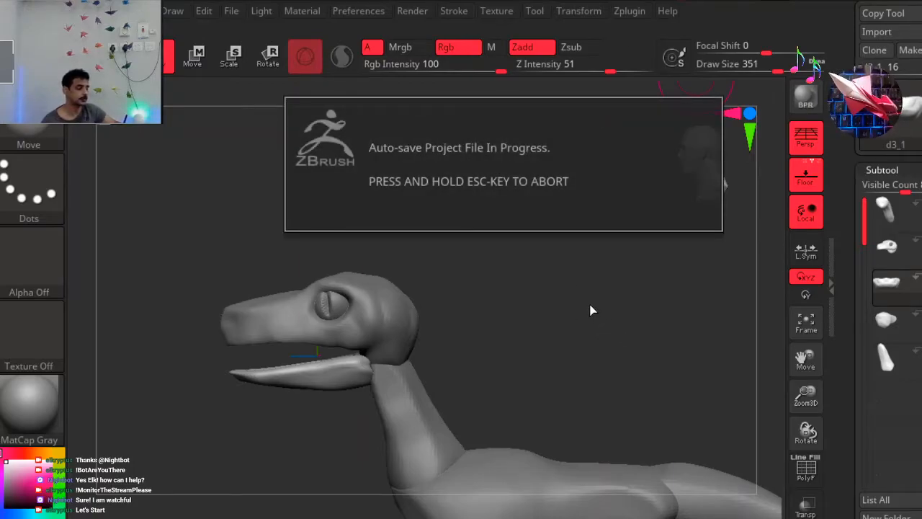
Try rotating and shifting the lower jaw with the transform gizmo from the side view, and undo the changes.
click(268, 56)
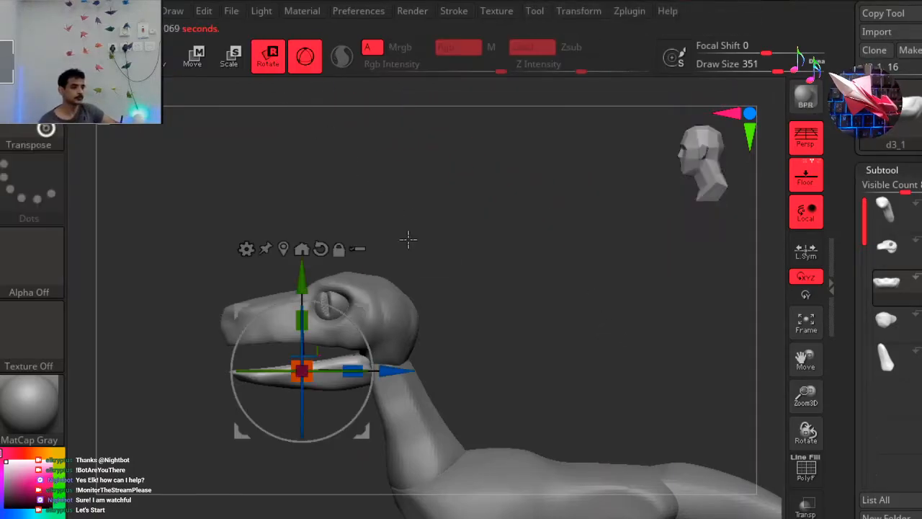
drag(350, 318, 328, 328)
drag(312, 277, 312, 296)
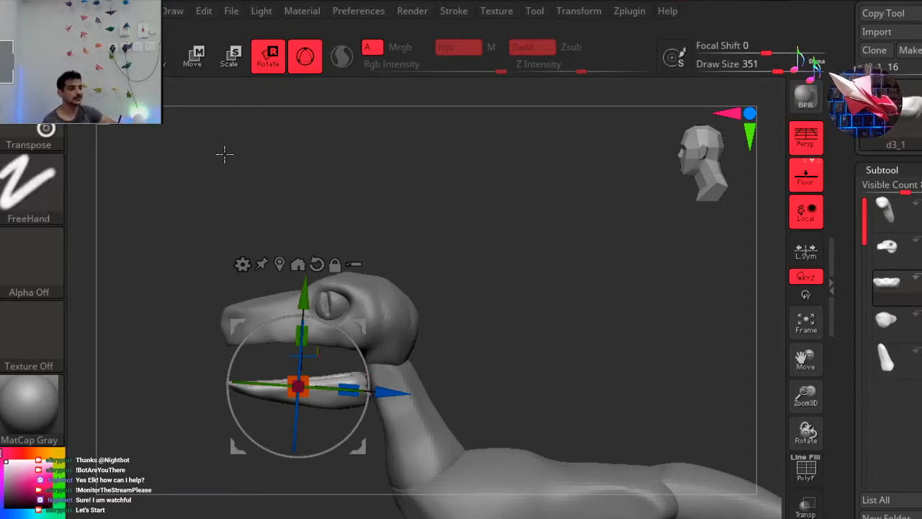
key(ctrl+z)
key(ctrl+z)
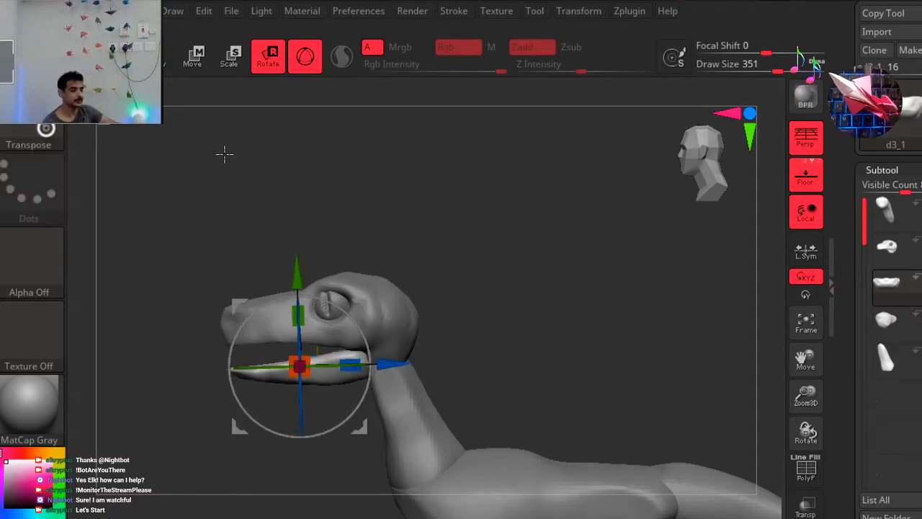
key(ctrl+shift+z)
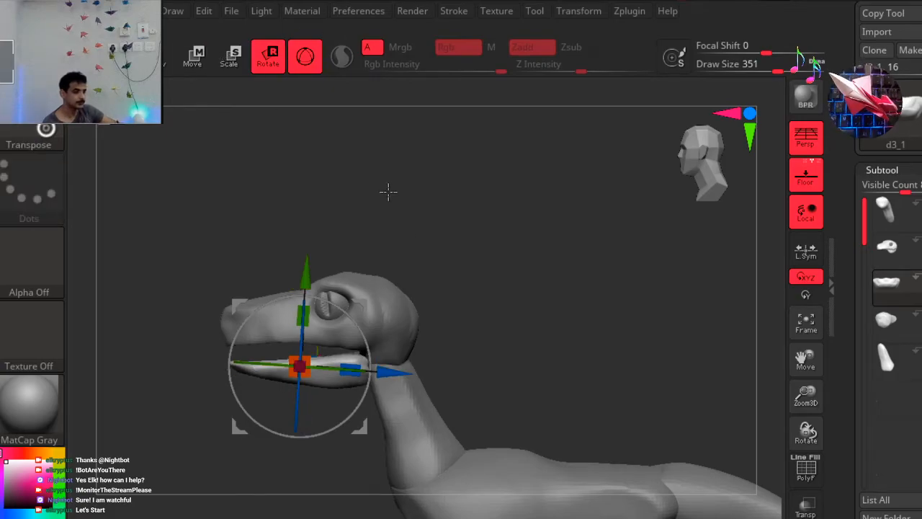
mouse_move(370, 306)
mouse_down()
mouse_move(360, 317)
mouse_move(374, 318)
mouse_up()
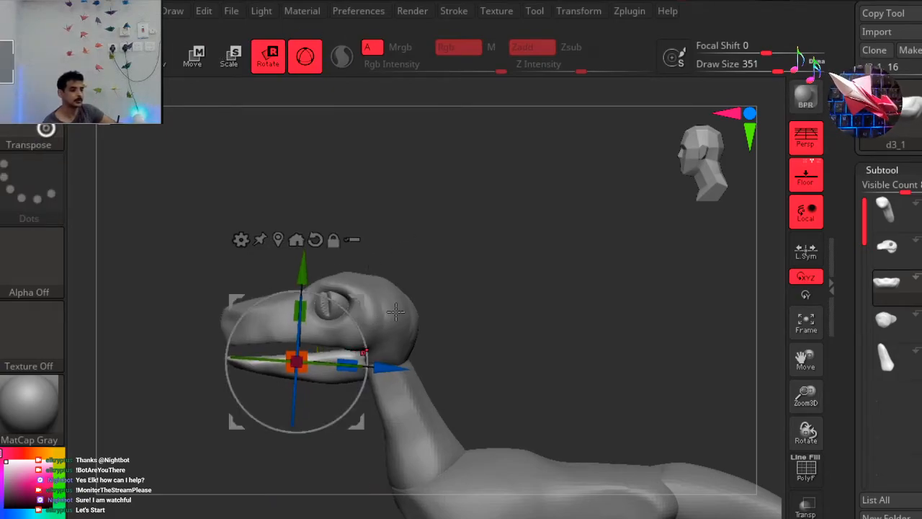
key(ctrl+z)
Stretch the lower jaw along its Z axis so it extends forward under the snout, and return to sculpting.
mouse_move(365, 354)
mouse_down()
mouse_move(366, 346)
mouse_move(353, 369)
mouse_up()
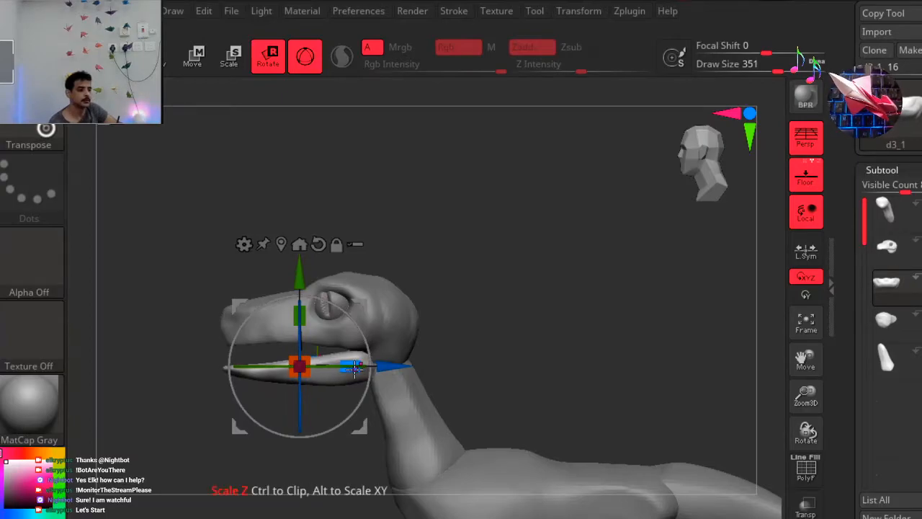
click(167, 56)
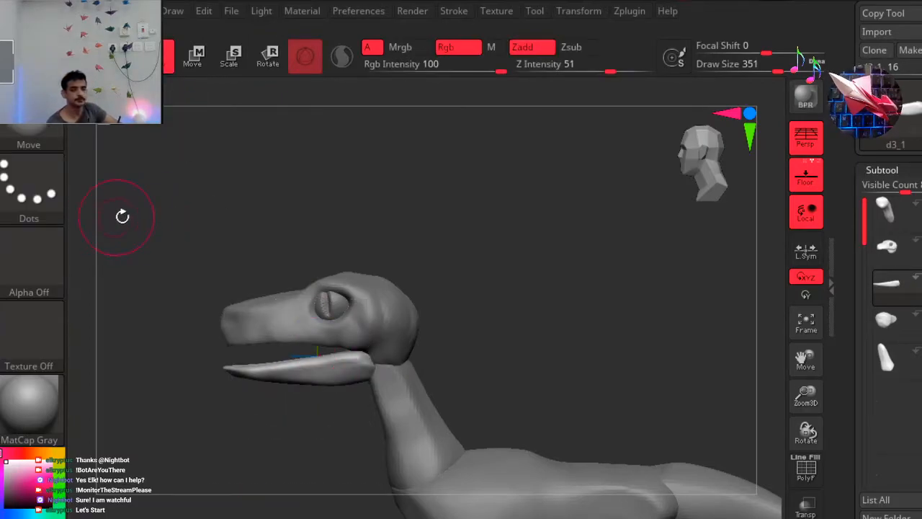
drag(247, 226, 267, 234)
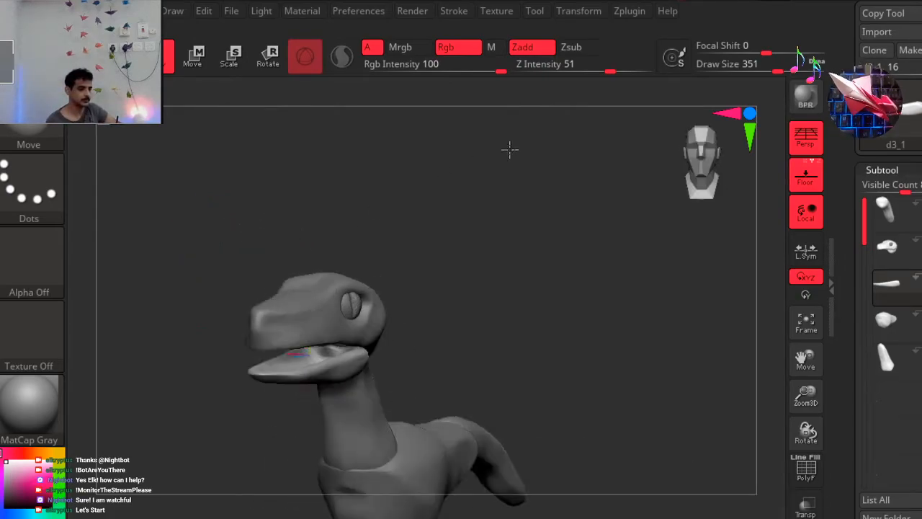
Make the head the active subtool and reduce the Move brush's draw size to 71.
click(889, 248)
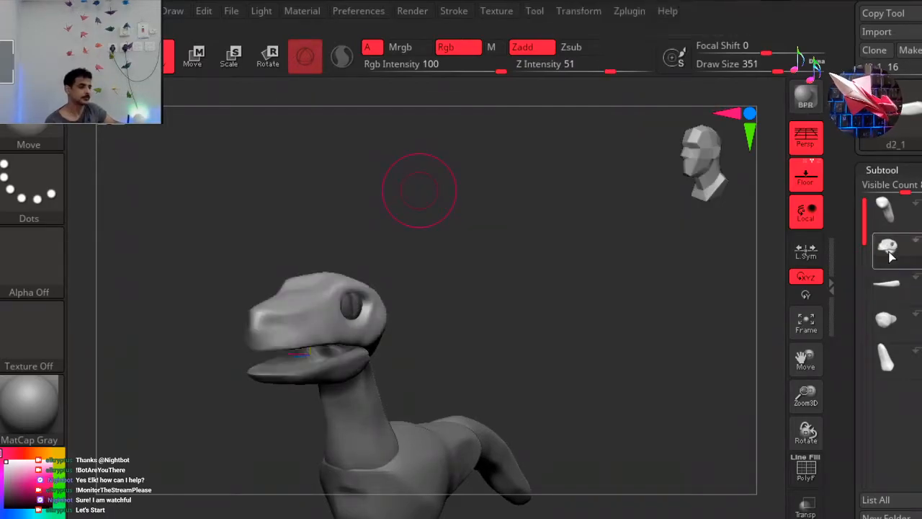
right_drag(311, 181, 314, 180)
alt+right_drag(246, 201, 348, 196)
ctrl+right_drag(214, 214, 278, 208)
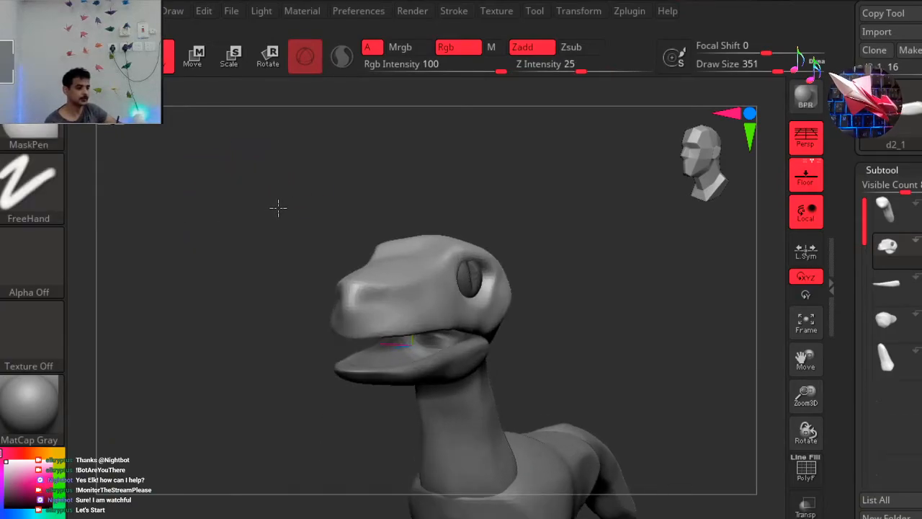
key(space)
drag(483, 135, 437, 141)
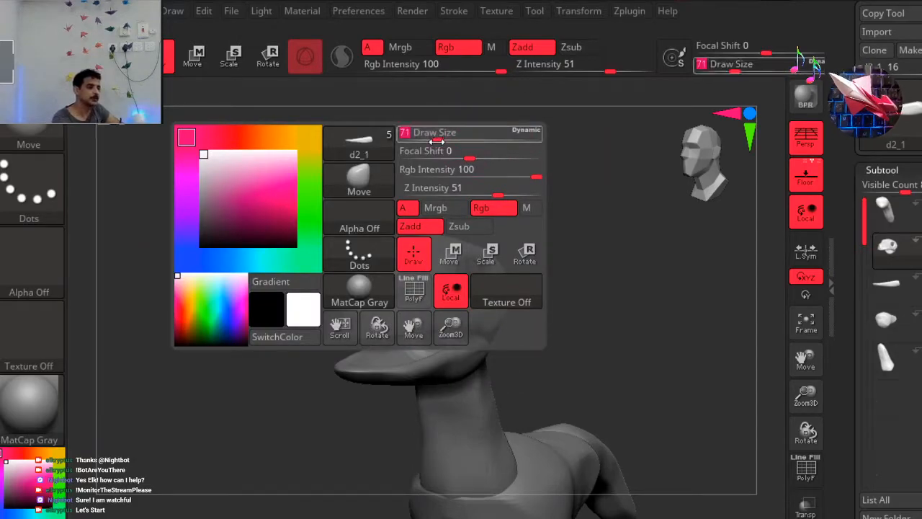
right_drag(315, 274, 418, 261)
right_drag(288, 384, 273, 371)
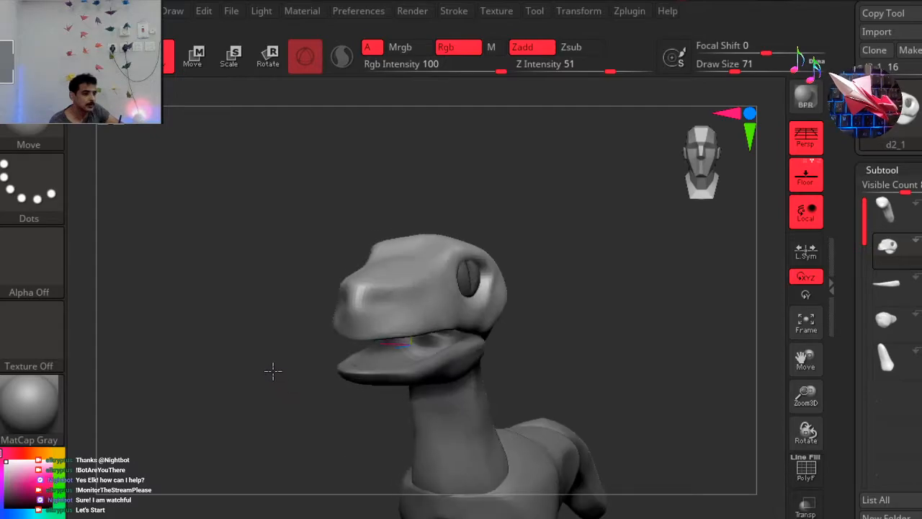
Carve symmetrical nostrils into the front sides of the snout with the DamStandard brush.
key(b)
key(d)
key(s)
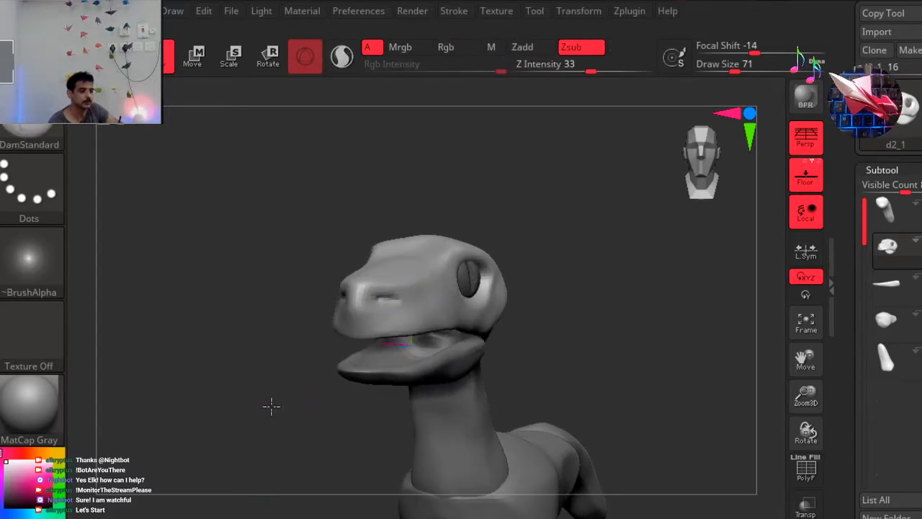
right_drag(271, 405, 267, 406)
right_drag(403, 290, 397, 305)
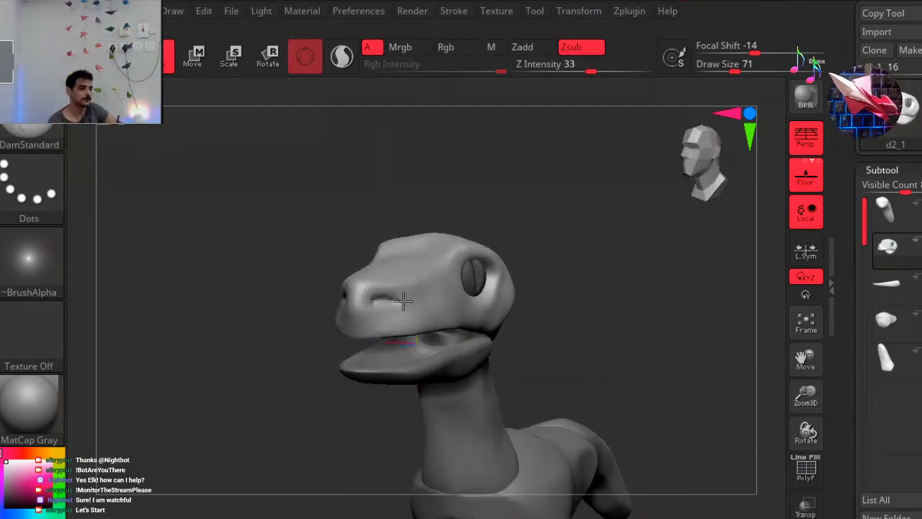
right_drag(616, 227, 558, 221)
mouse_move(550, 165)
right_down()
mouse_move(551, 195)
mouse_move(681, 163)
mouse_move(568, 171)
right_up()
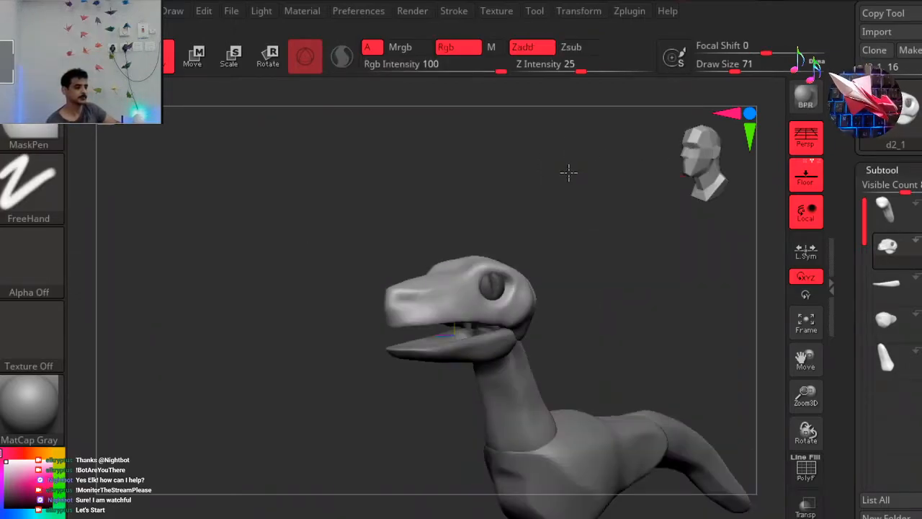
ctrl+right_drag(632, 1, 568, 175)
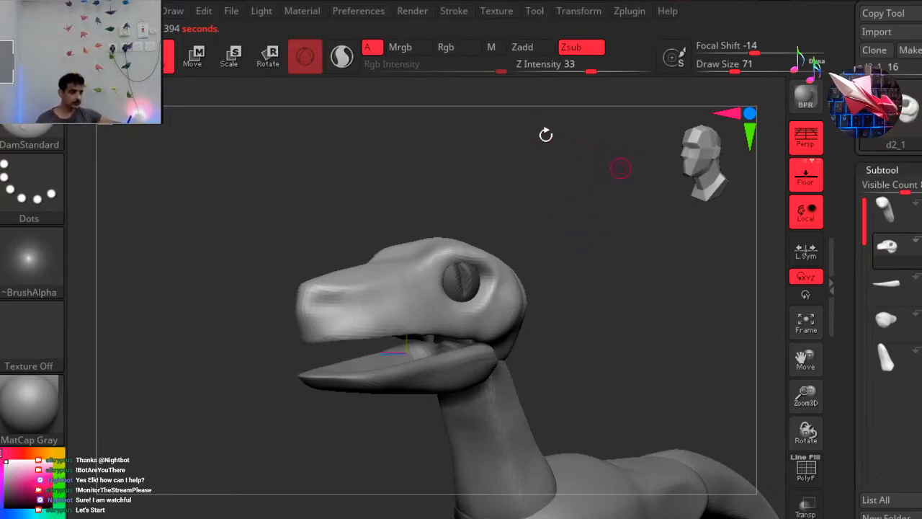
Smooth the back and top of the head with the brush draw size at 192.
alt+right_drag(537, 133, 566, 227)
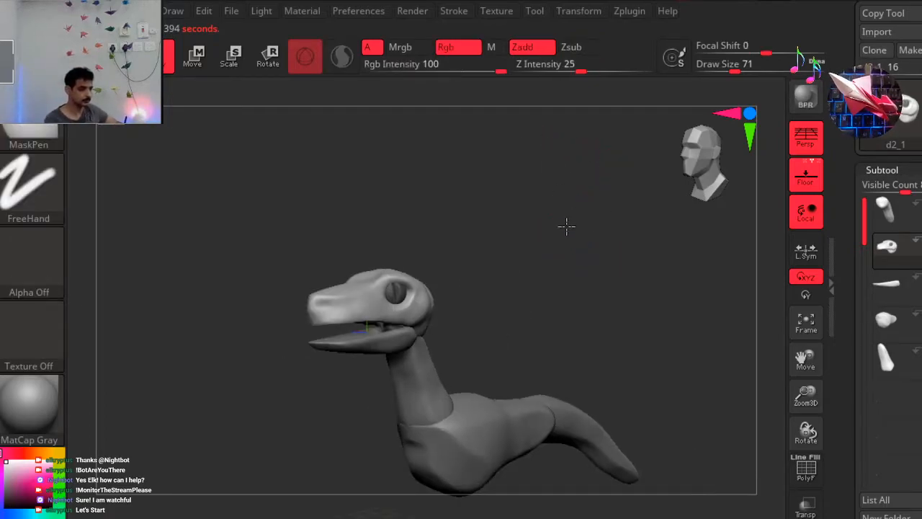
drag(512, 262, 576, 261)
drag(521, 281, 513, 284)
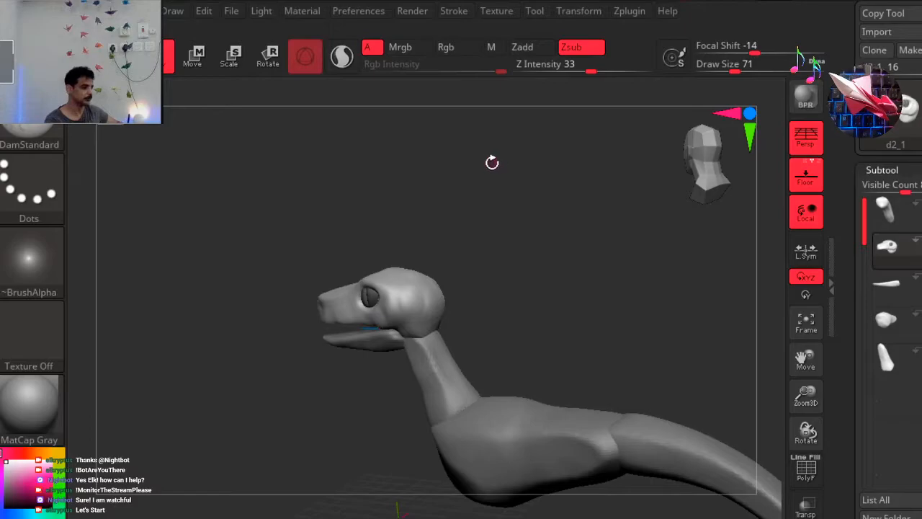
key(space)
drag(502, 164, 531, 165)
drag(532, 241, 492, 247)
shift+drag(381, 313, 377, 313)
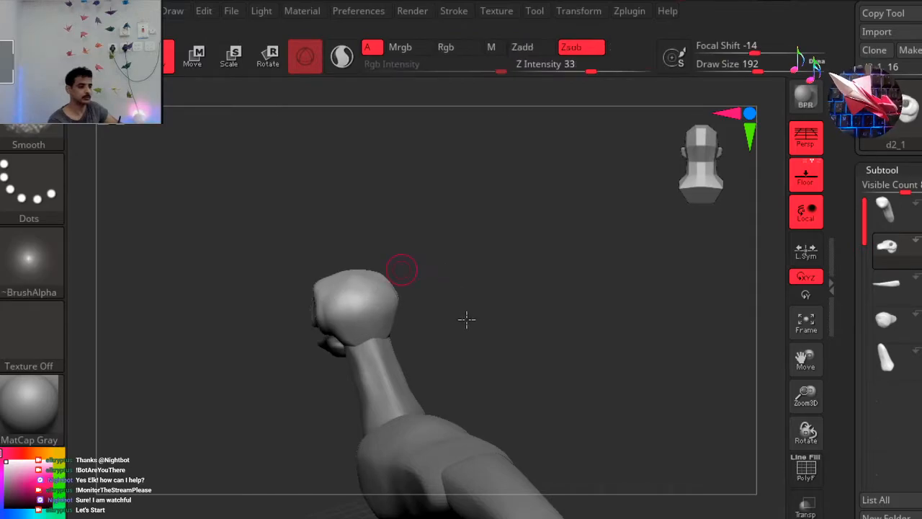
mouse_move(466, 337)
mouse_down()
mouse_move(488, 353)
mouse_move(471, 367)
mouse_move(364, 309)
mouse_move(360, 291)
mouse_up()
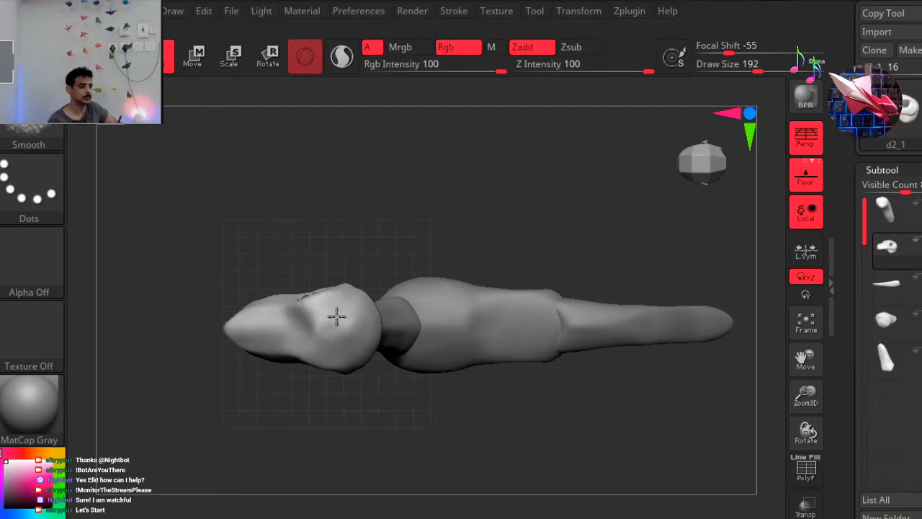
mouse_move(447, 204)
mouse_down()
mouse_move(446, 152)
mouse_move(505, 157)
mouse_move(512, 144)
mouse_move(621, 236)
mouse_up()
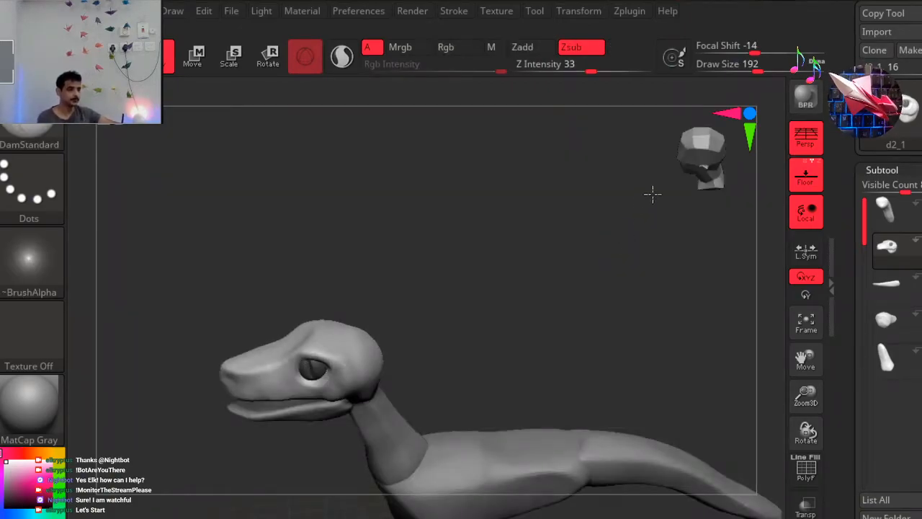
drag(649, 194, 719, 157)
alt+drag(526, 228, 531, 217)
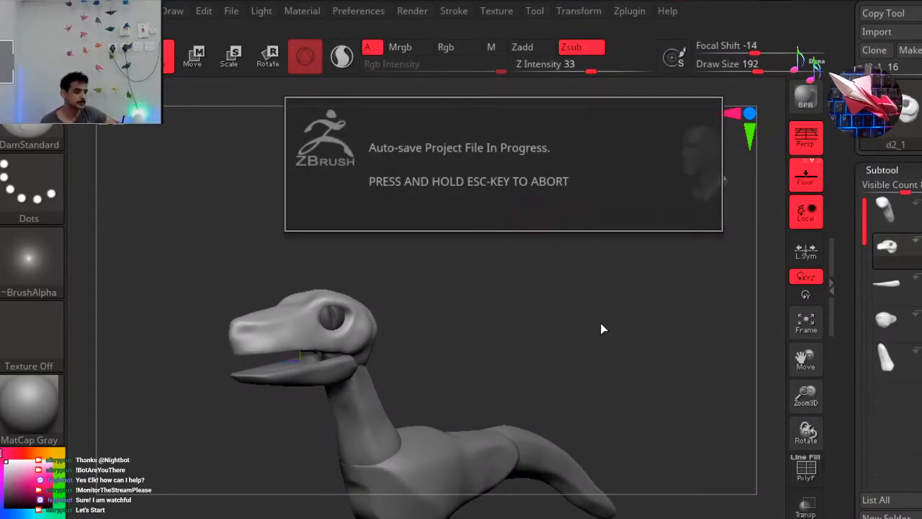
Hide the head and round out the lower jaw's pointed tip with the Move brush at draw size 400.
click(890, 283)
drag(442, 254, 414, 414)
key(b)
key(m)
key(v)
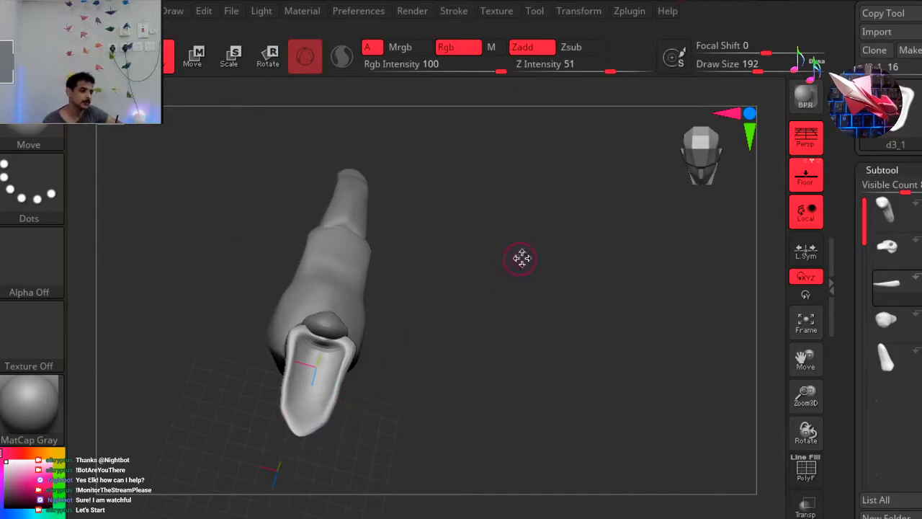
key(space)
drag(520, 257, 548, 259)
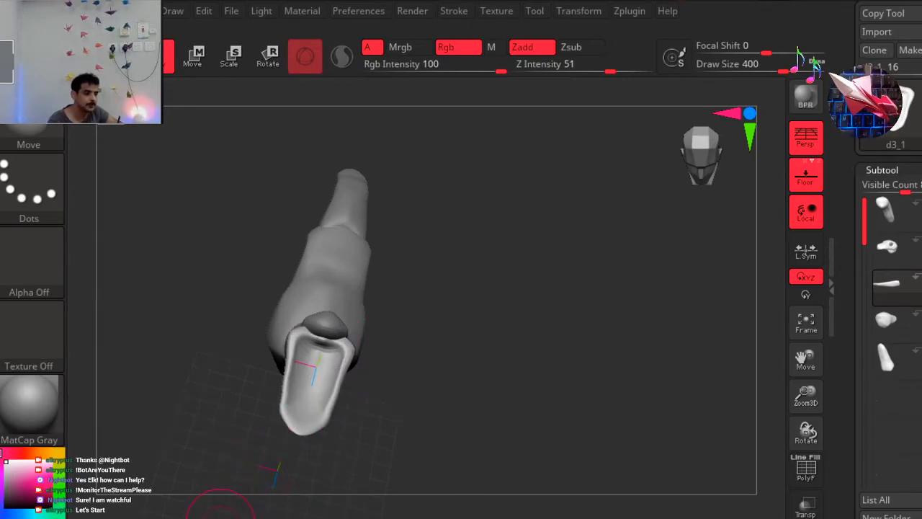
Try building up the inner floor of the lower jaw with the ClayBuildup brush, and undo the stroke.
key(b)
key(c)
key(b)
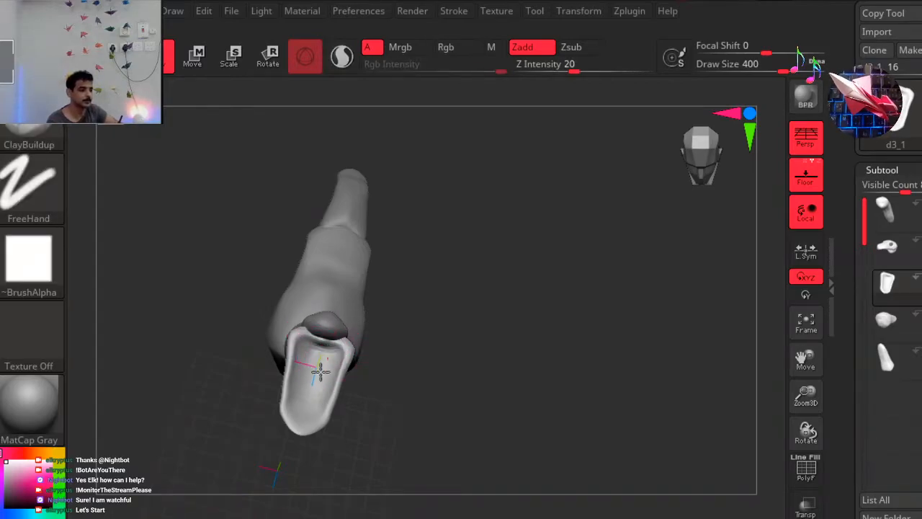
alt+drag(312, 378, 310, 440)
drag(428, 392, 513, 199)
click(706, 160)
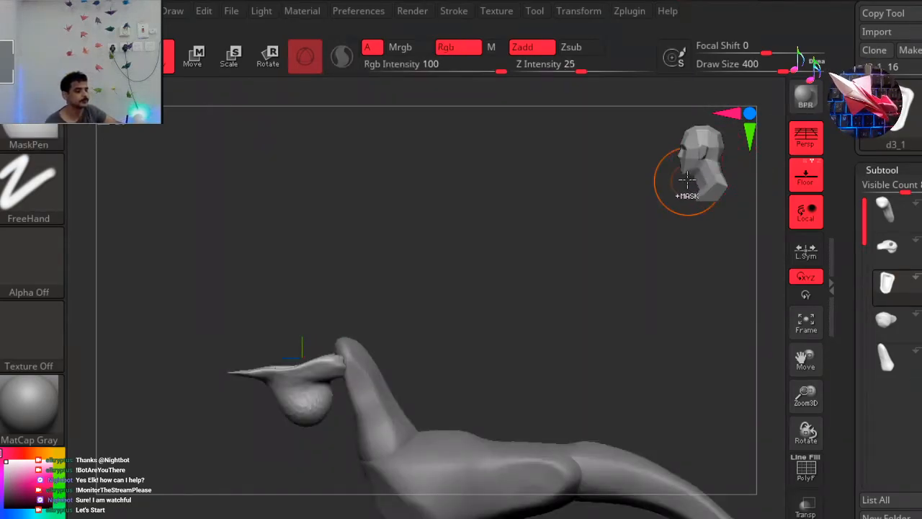
key(ctrl+z)
Check the lower jaw's shape from several angles and show the head again in side view.
drag(490, 258, 516, 273)
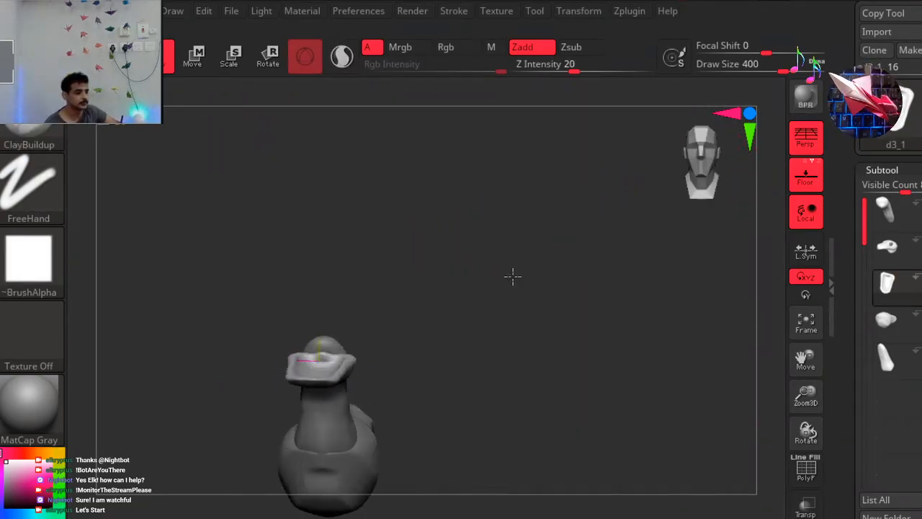
mouse_move(420, 283)
mouse_down()
mouse_move(397, 334)
mouse_move(339, 371)
mouse_up()
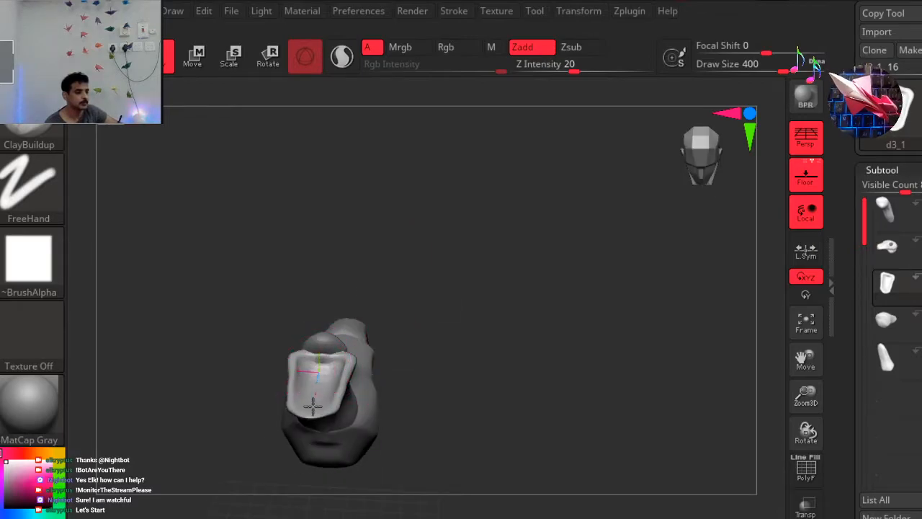
drag(388, 327, 378, 318)
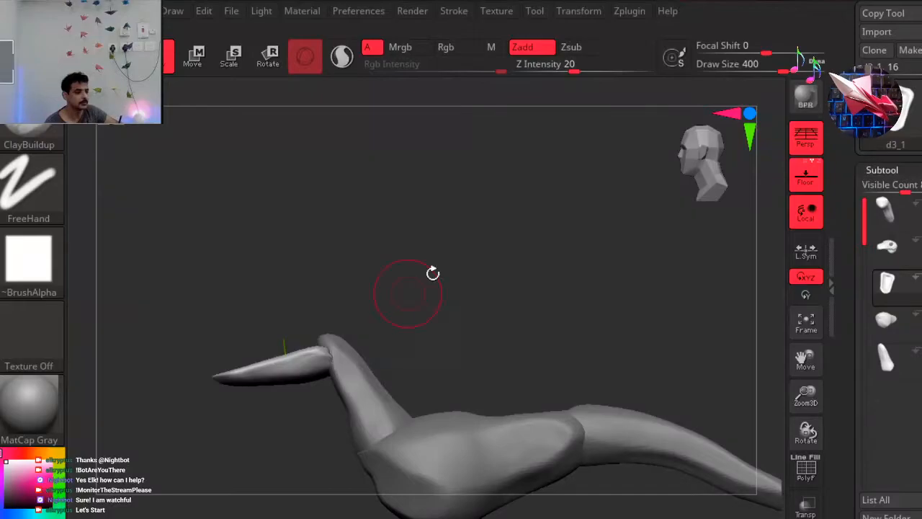
click(716, 160)
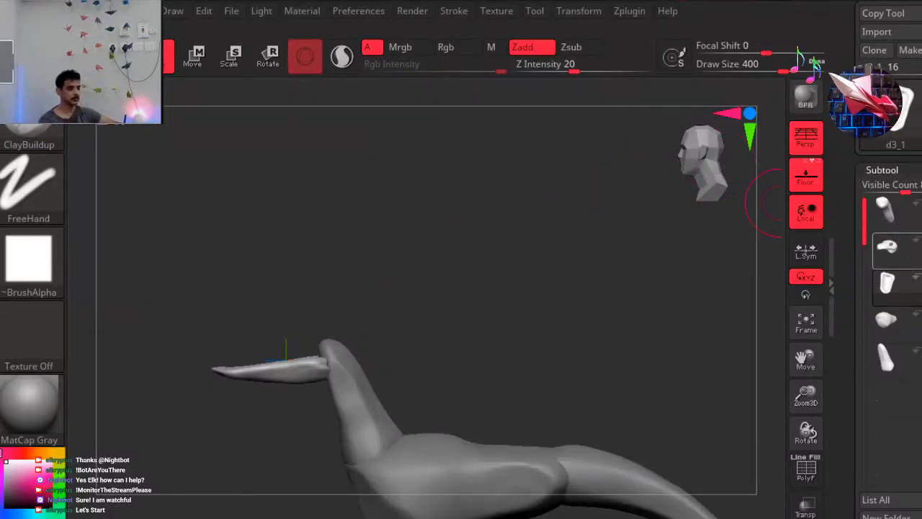
click(918, 250)
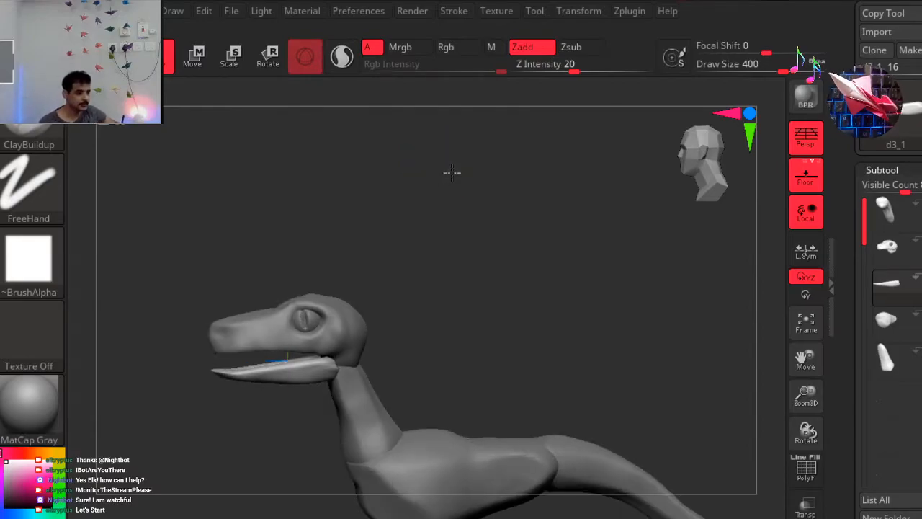
Reshape the front of the lower jaw into a gentle curve with the Move brush at draw size 400, checking front and side views.
mouse_move(483, 161)
mouse_down()
mouse_move(521, 167)
mouse_move(509, 118)
mouse_move(475, 165)
mouse_up()
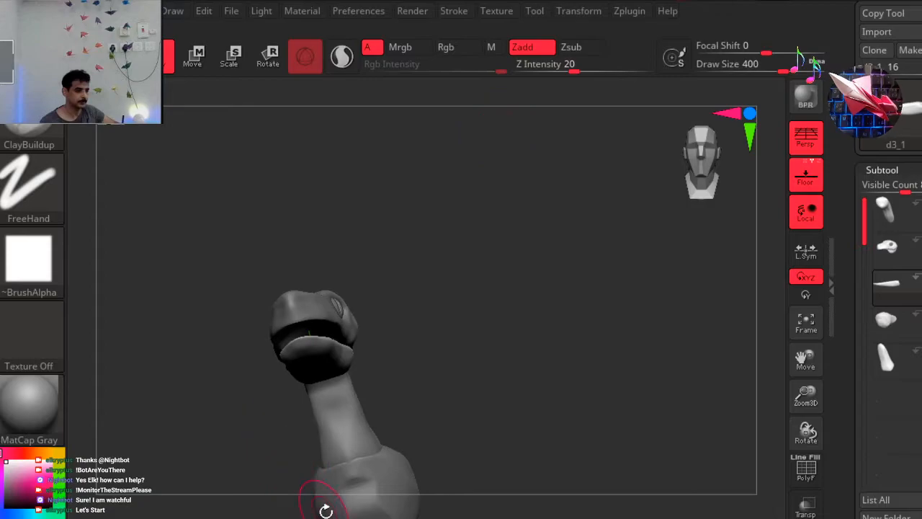
key(b)
key(m)
key(v)
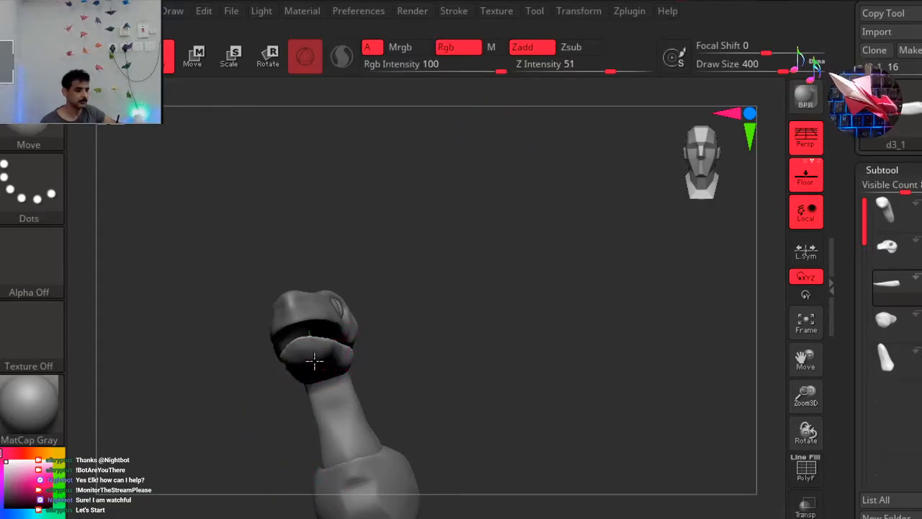
drag(379, 294, 547, 274)
click(700, 163)
alt+drag(444, 267, 465, 240)
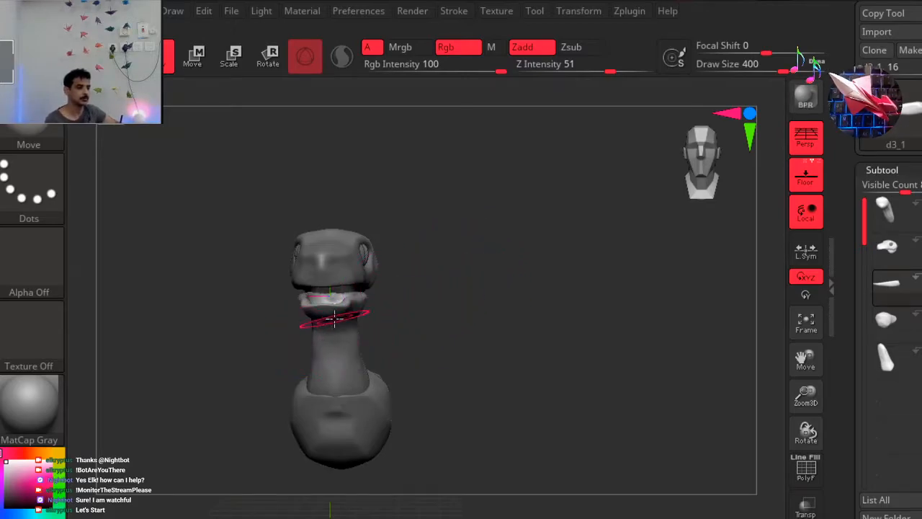
drag(497, 266, 428, 268)
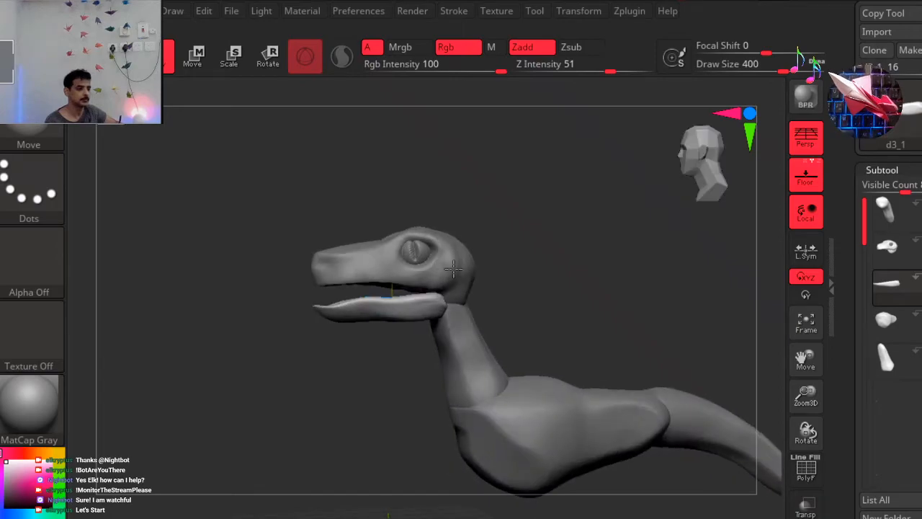
On the head subtool, pull the snout's lower front tip down into an overhang with the Move brush at draw size 163.
click(892, 255)
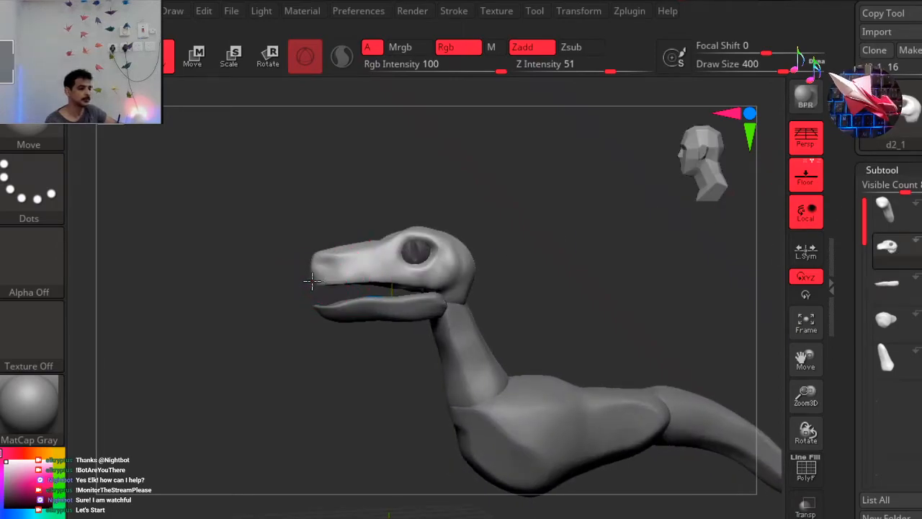
drag(313, 281, 302, 284)
key(ctrl+z)
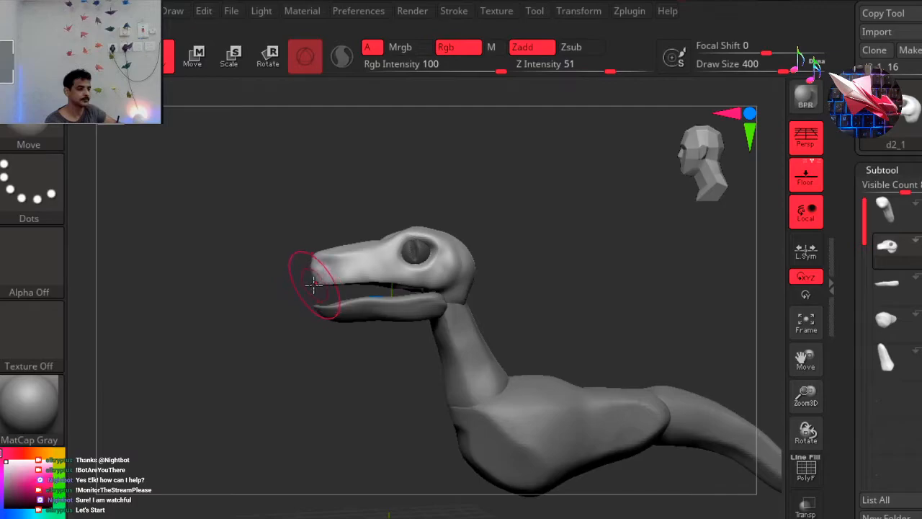
key(space)
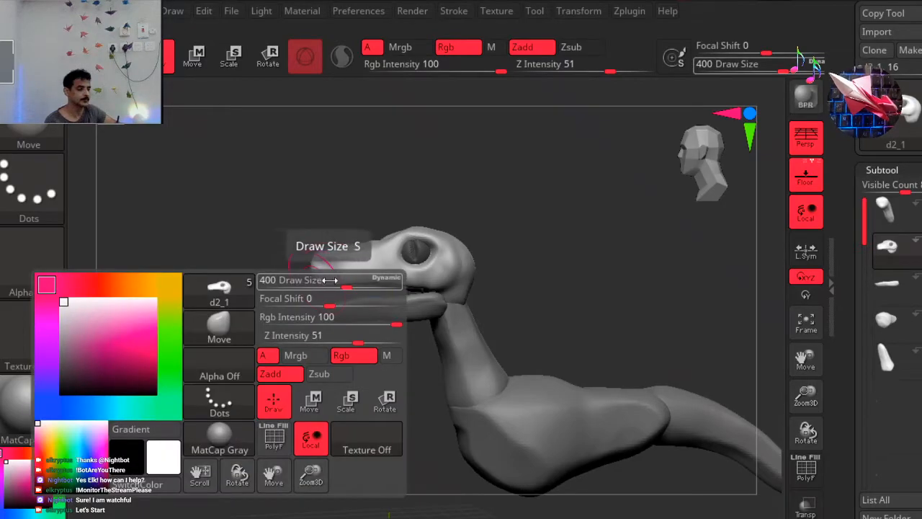
drag(330, 280, 313, 281)
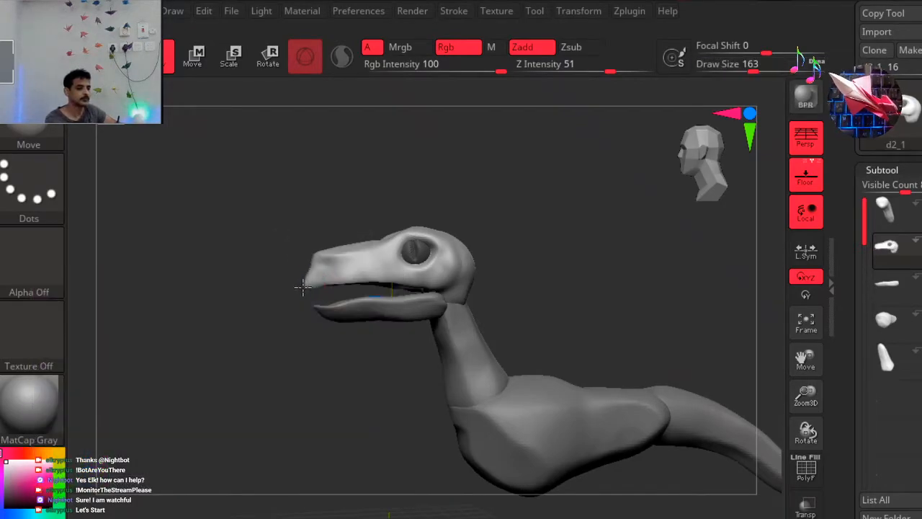
drag(302, 324, 345, 319)
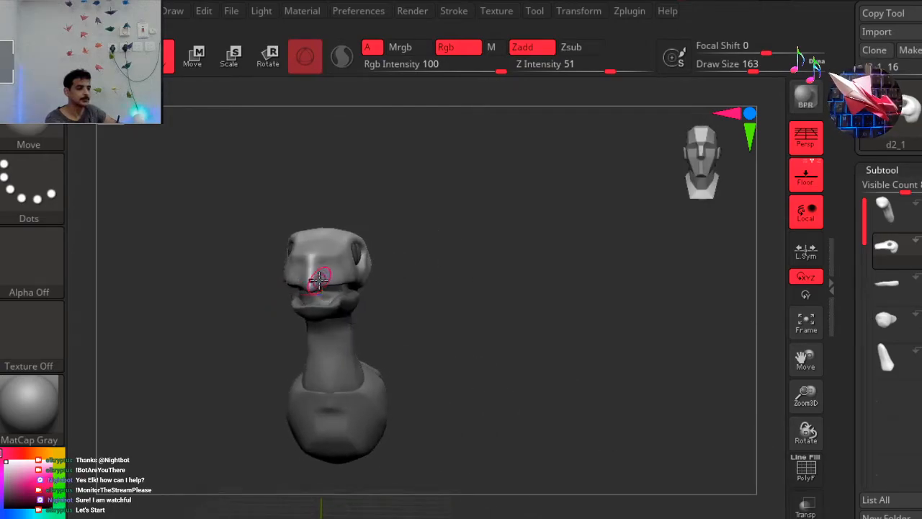
drag(373, 292, 379, 319)
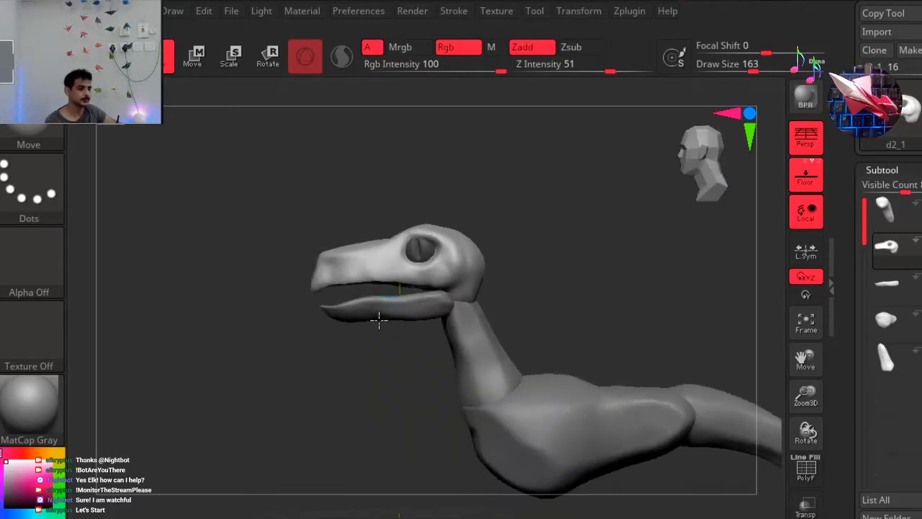
drag(704, 170, 695, 175)
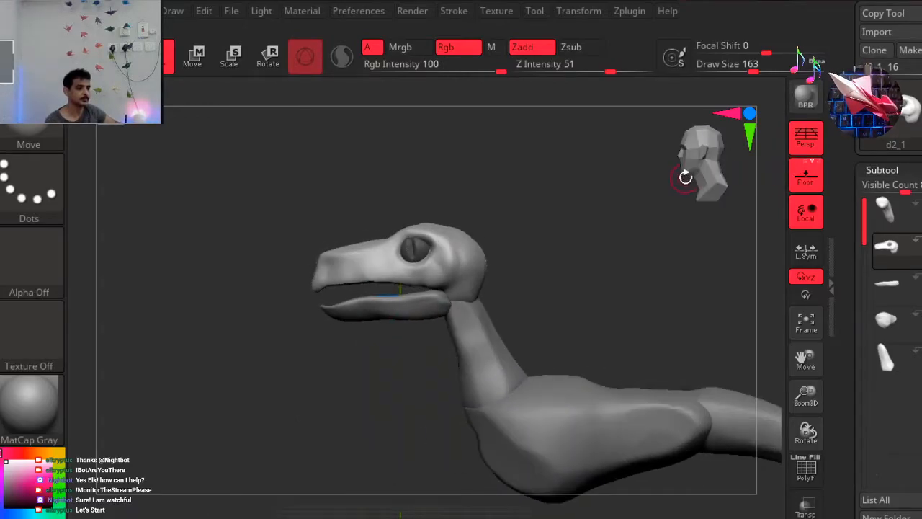
Select the lower jaw and pull its front and middle downward to widen the mouth opening, using the Move brush at draw size 1000.
click(887, 283)
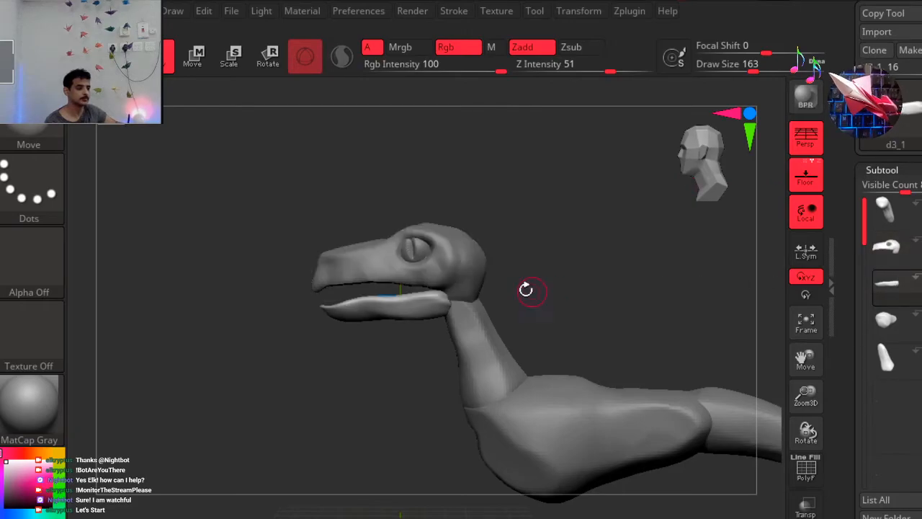
key(space)
drag(551, 236, 625, 231)
drag(360, 310, 326, 319)
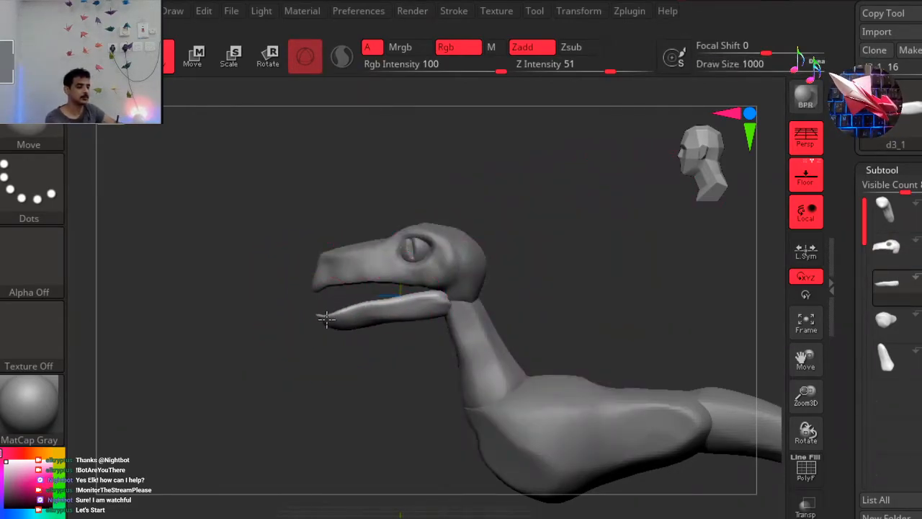
mouse_move(414, 302)
mouse_down()
mouse_move(416, 326)
mouse_move(452, 301)
mouse_up()
drag(380, 335, 379, 332)
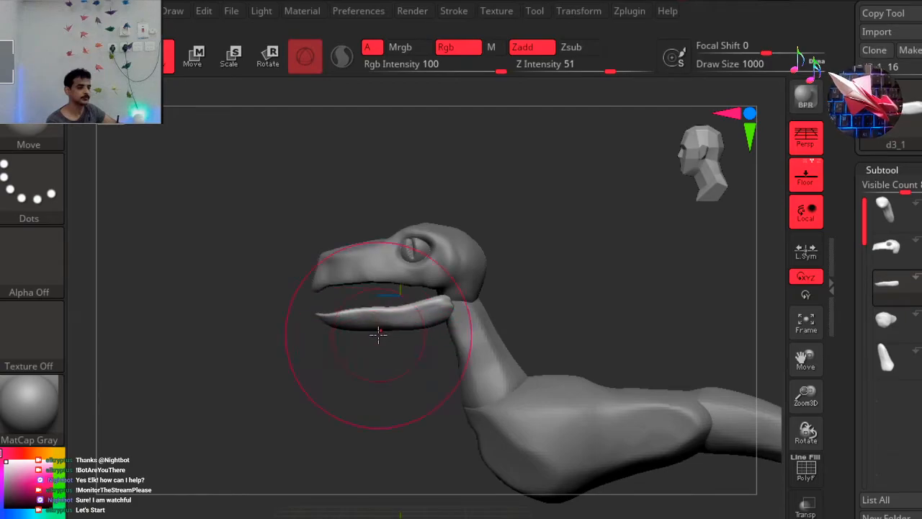
Rotate the lower jaw slightly with the gizmo, return to Draw mode and check the mouth from the front.
click(268, 56)
drag(445, 251, 450, 250)
click(168, 63)
drag(271, 287, 307, 288)
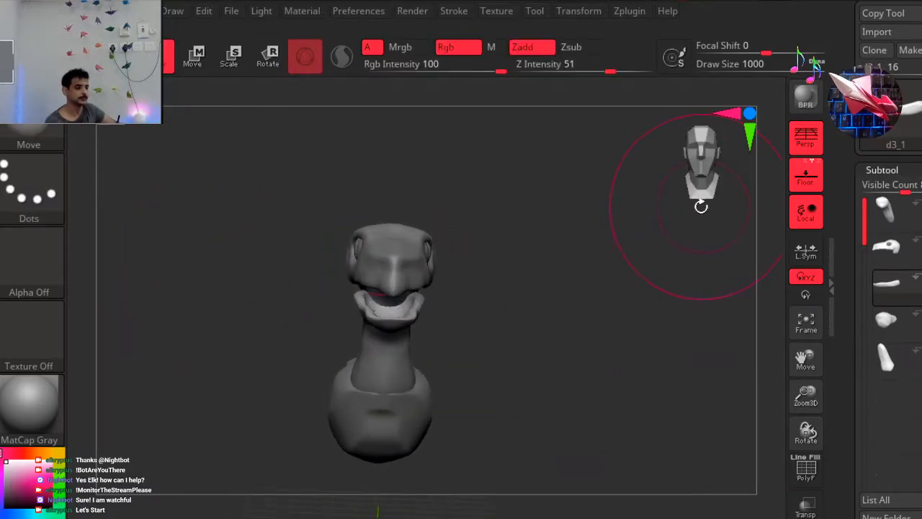
drag(685, 191, 673, 121)
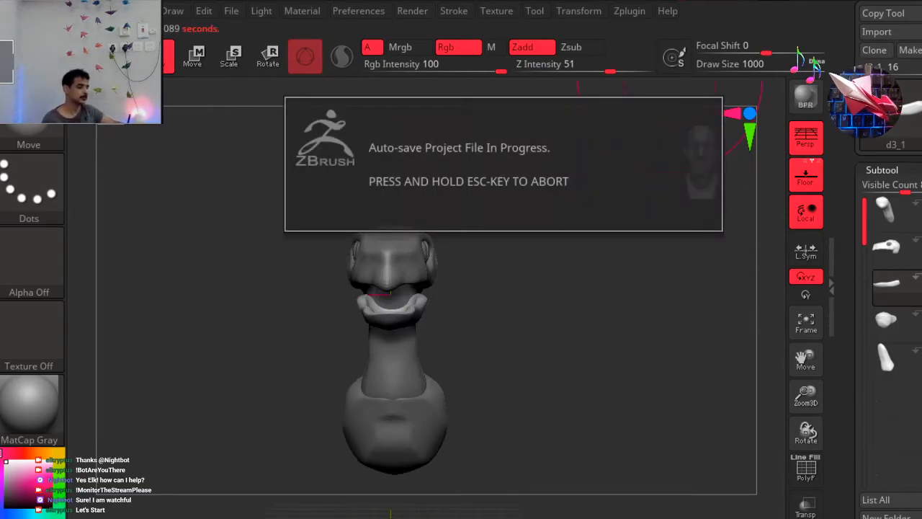
Hide the head, lower jaw, neck and torso subtools to clear the view for a new body part.
click(897, 251)
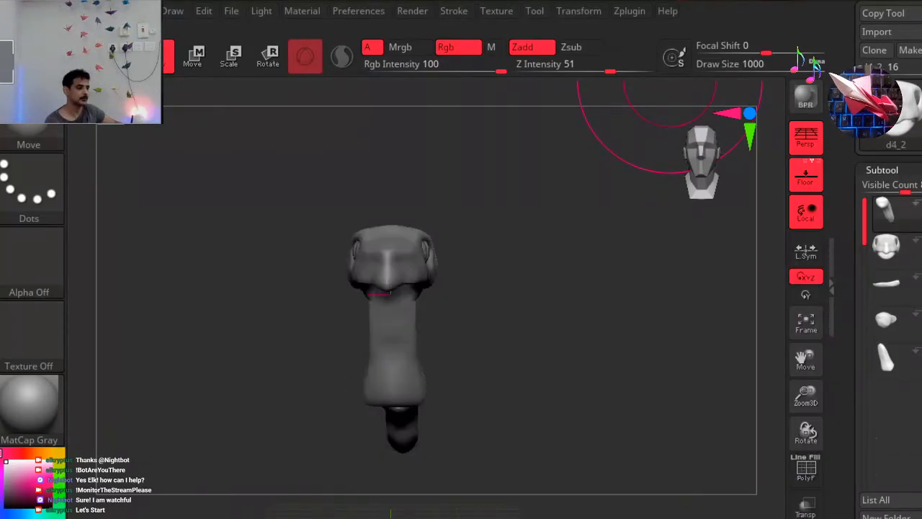
click(893, 284)
click(918, 259)
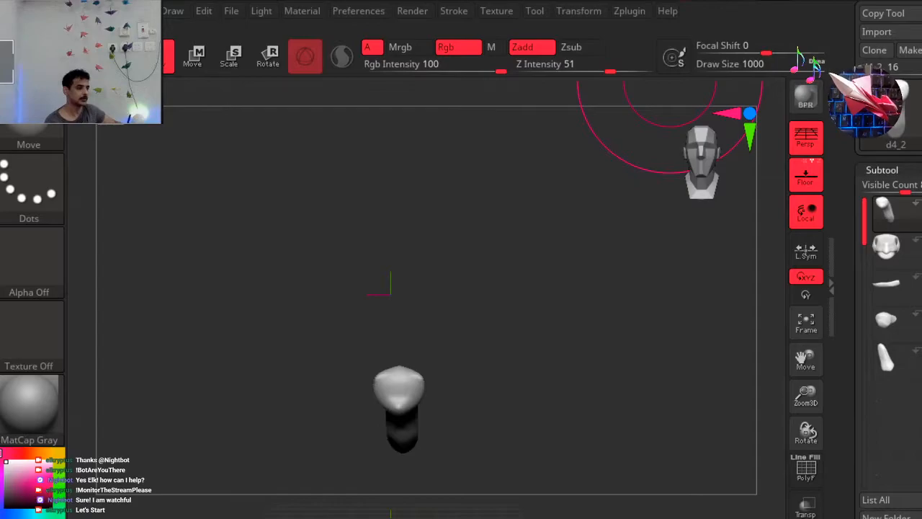
scroll(890, 288, down, 5)
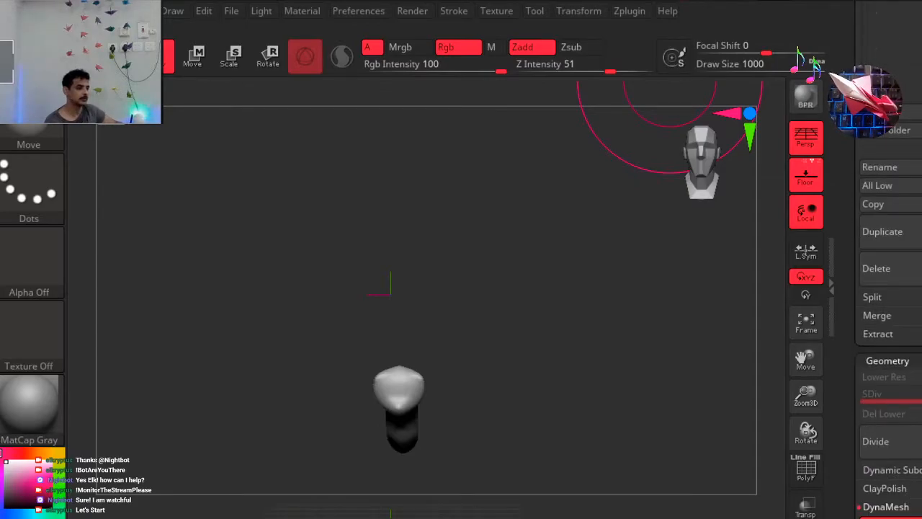
Add a Sphere3D to the model as a new subtool and make it the active part.
click(921, 224)
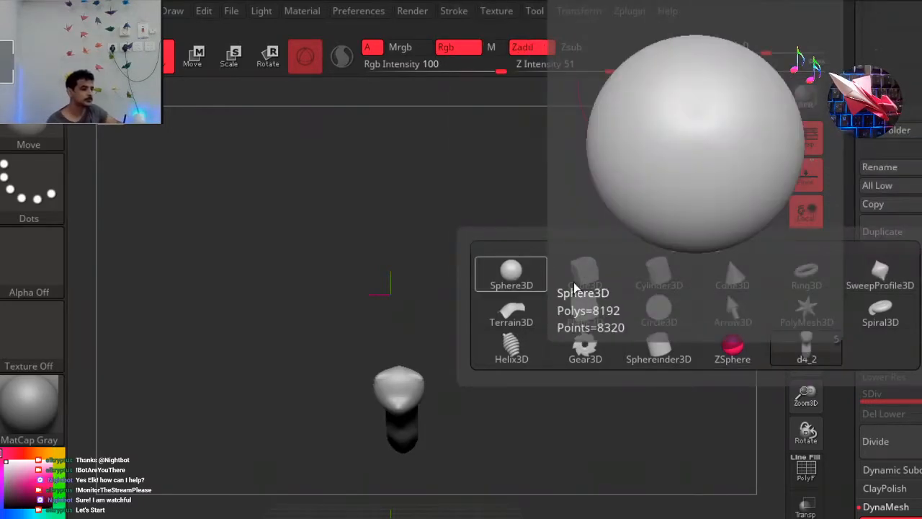
click(510, 277)
drag(506, 286, 508, 327)
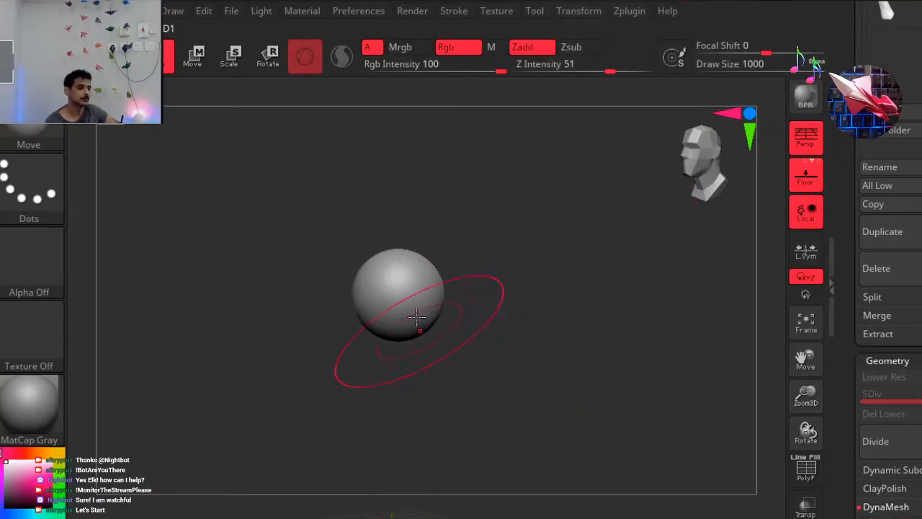
Stretch the sphere downward into a long, tapered limb with the Move brush at draw size 1000.
drag(389, 328, 412, 443)
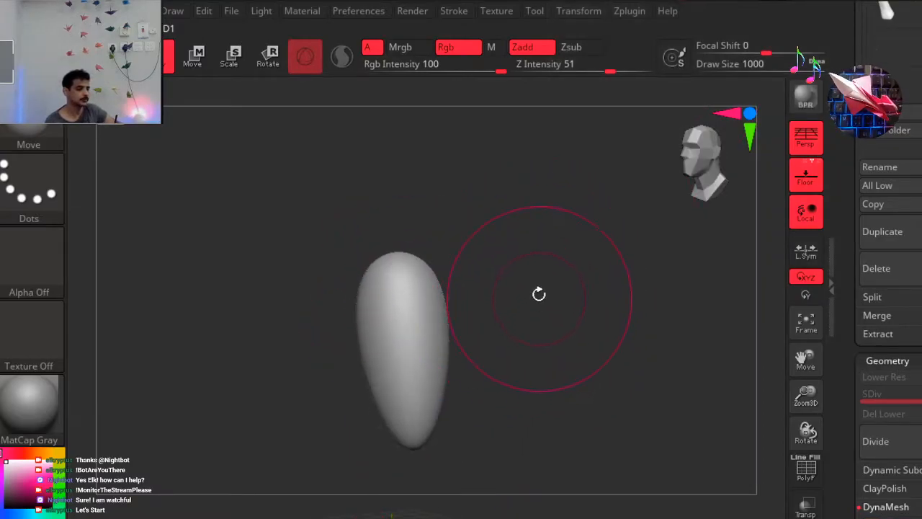
drag(597, 245, 466, 298)
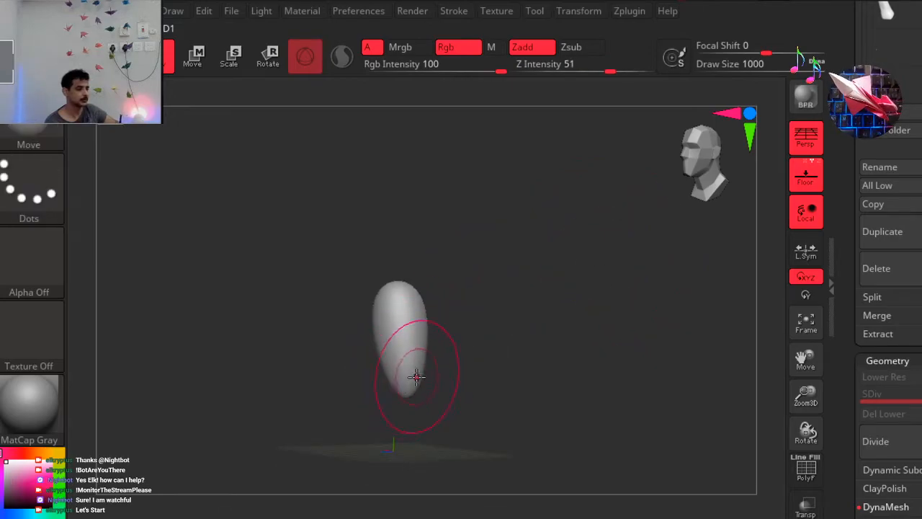
drag(418, 438, 428, 493)
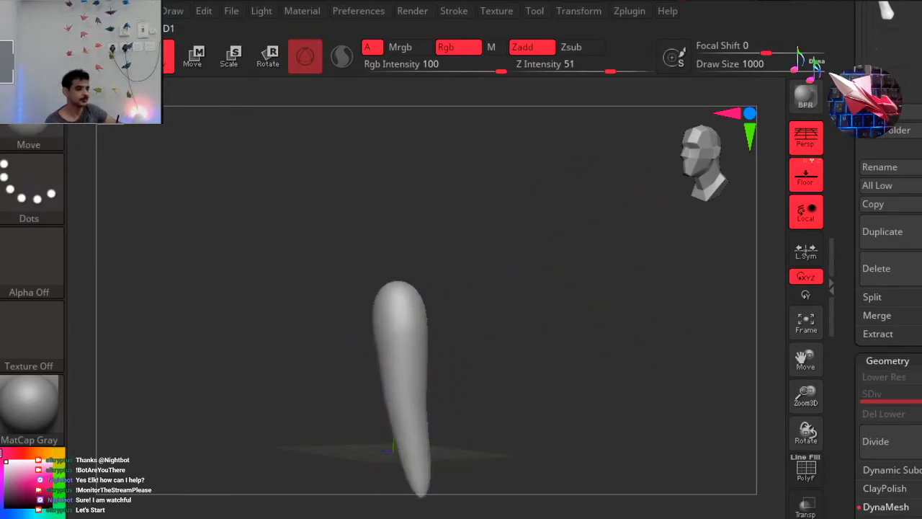
mouse_move(396, 301)
mouse_down()
mouse_move(381, 263)
mouse_move(395, 251)
mouse_move(400, 304)
mouse_up()
drag(451, 280, 428, 284)
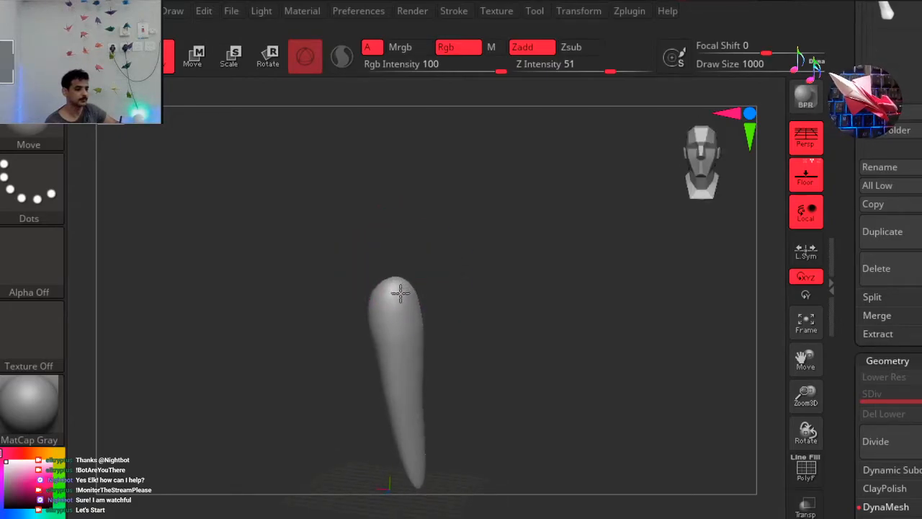
drag(421, 481, 429, 517)
alt+drag(278, 323, 270, 256)
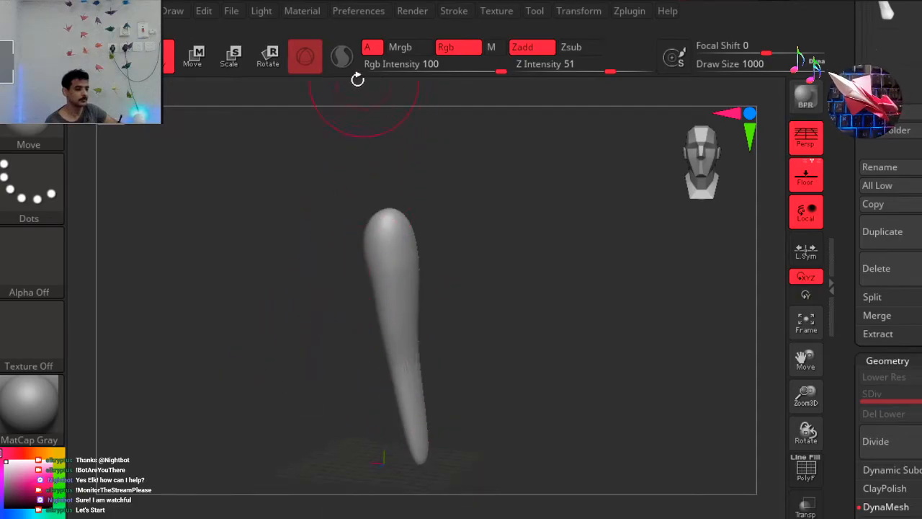
Scale the new limb down uniformly with the gizmo to a fraction of its size and return to Draw mode.
click(268, 56)
drag(390, 237, 333, 258)
click(229, 59)
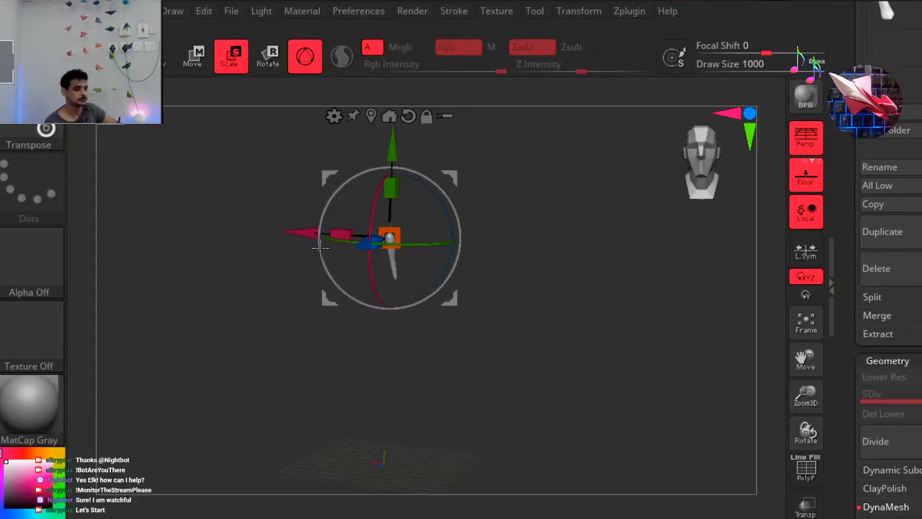
click(166, 59)
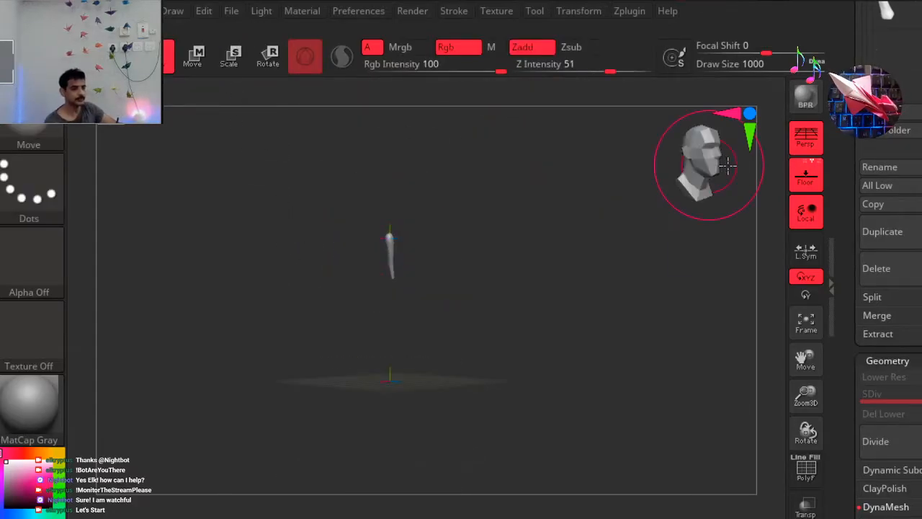
Set the Move brush draw size to 324, bend the limb's upper end outward and pull its lower end down and straighter.
mouse_move(286, 195)
ctrl+right_down()
mouse_move(558, 213)
mouse_move(581, 223)
ctrl+right_up()
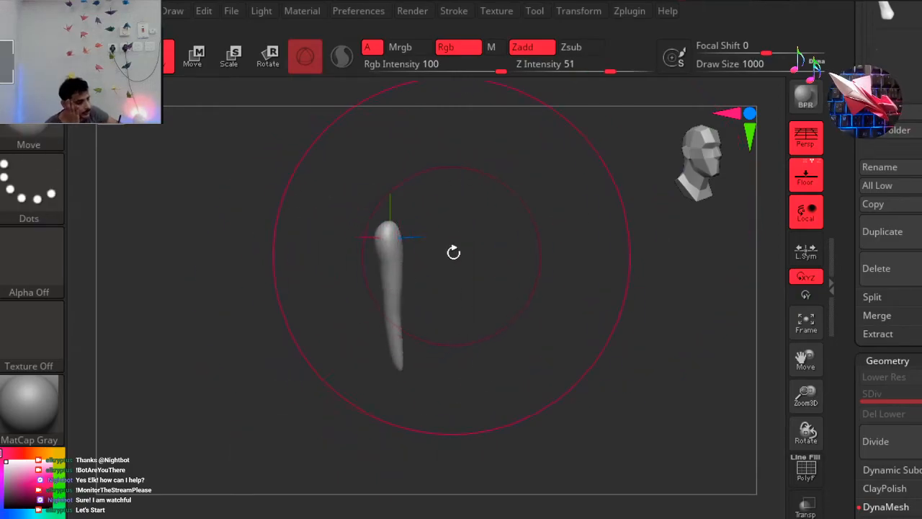
right_click(452, 254)
drag(451, 252, 422, 256)
mouse_move(385, 218)
mouse_down()
mouse_move(366, 206)
mouse_move(378, 249)
mouse_move(411, 254)
mouse_up()
right_click(403, 249)
drag(410, 357, 393, 396)
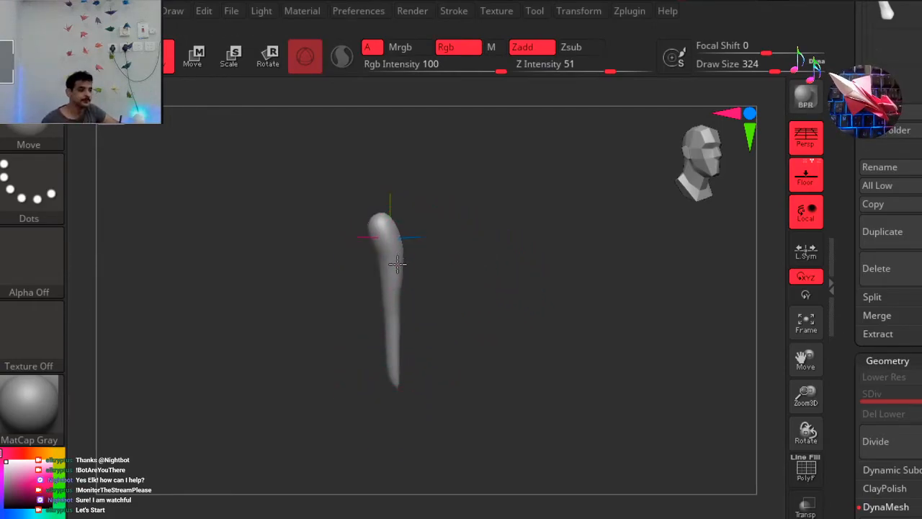
Curve the limb's lower tip back and push its middle outward to suggest a bent joint.
drag(387, 223, 376, 215)
mouse_move(406, 375)
mouse_down()
mouse_move(410, 389)
mouse_move(380, 387)
mouse_up()
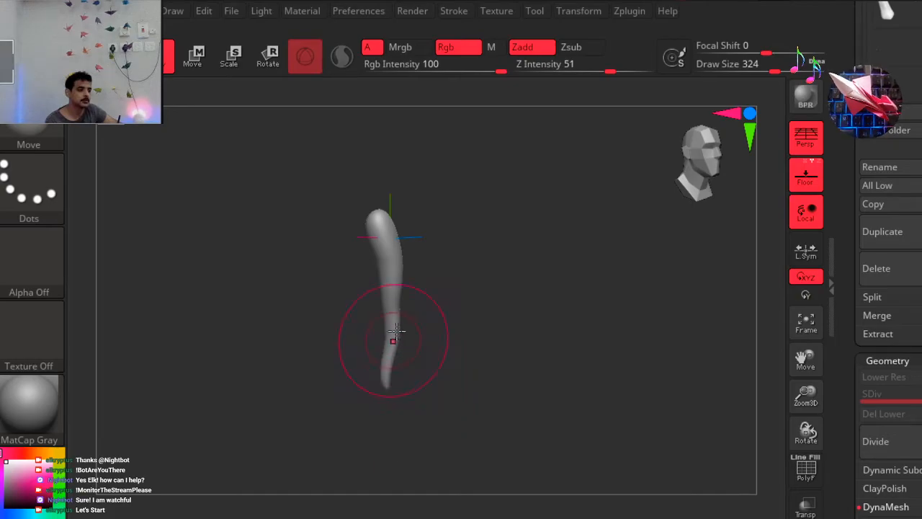
drag(398, 327, 393, 326)
drag(511, 270, 538, 272)
drag(406, 301, 408, 303)
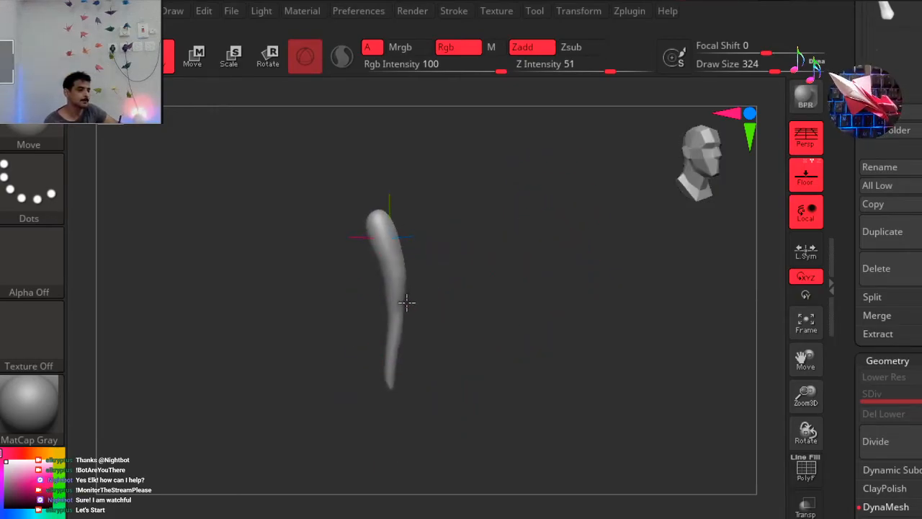
Convert the limb to DynaMesh, view it from the front and return to the subtool list.
scroll(900, 360, down, 5)
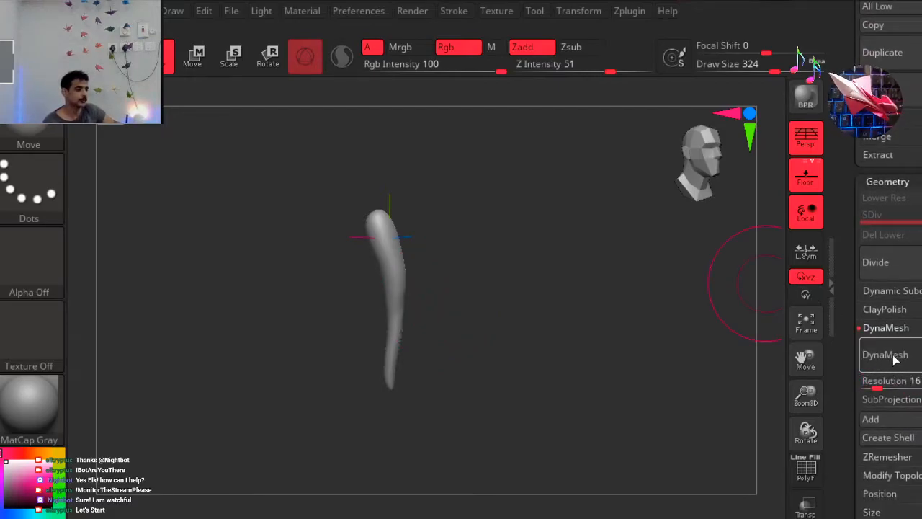
click(894, 356)
drag(515, 341, 560, 317)
click(699, 191)
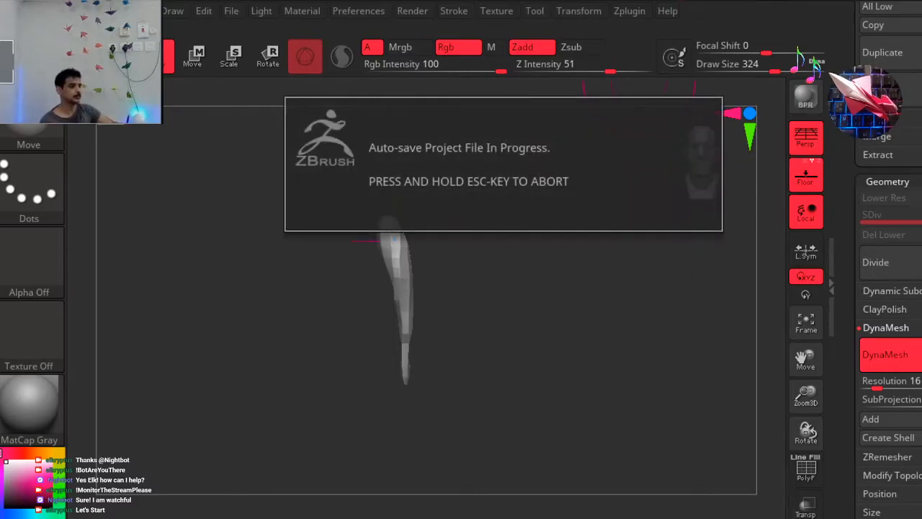
drag(859, 166, 858, 470)
drag(859, 237, 859, 393)
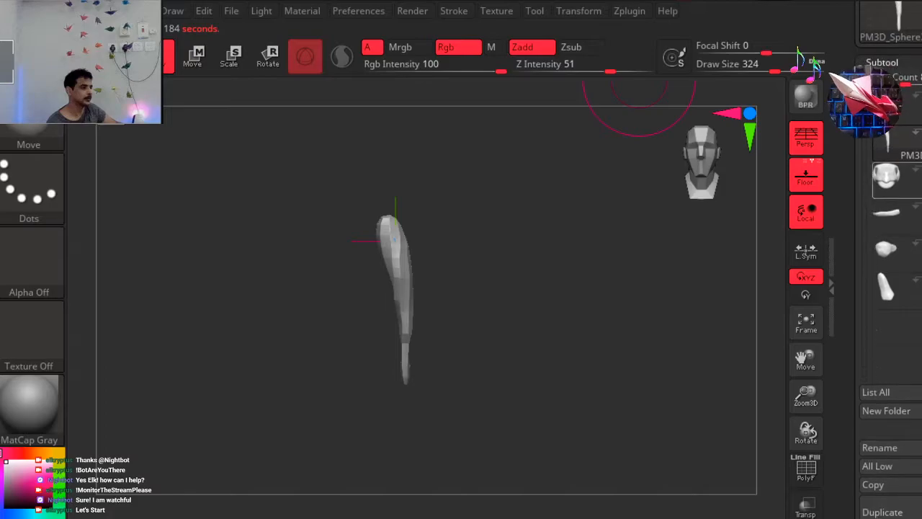
Move the new tooth subtool to the end of the subtool list and place it in a new folder named te.
drag(899, 147, 900, 345)
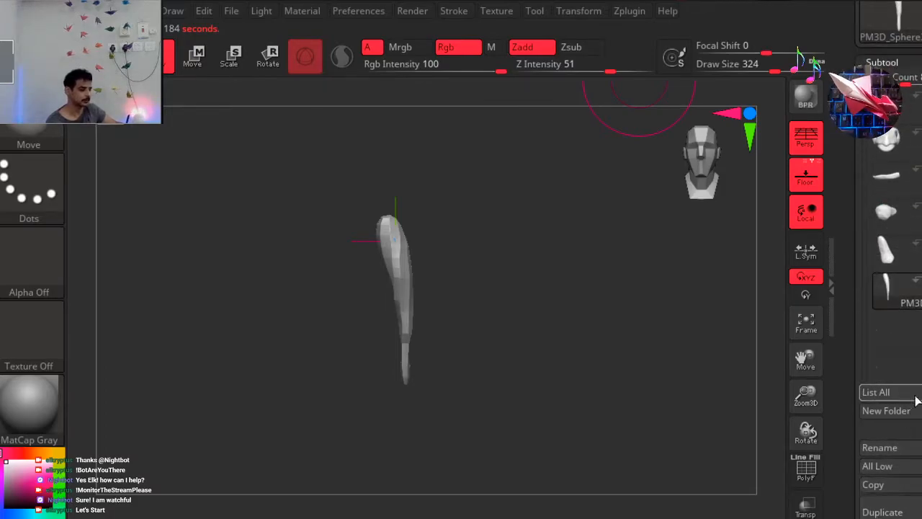
click(901, 416)
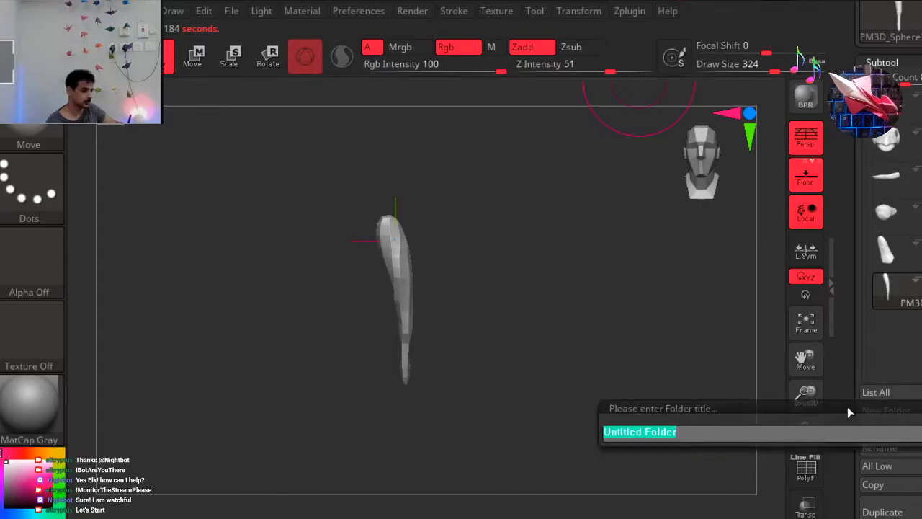
text(teee)
key(Return)
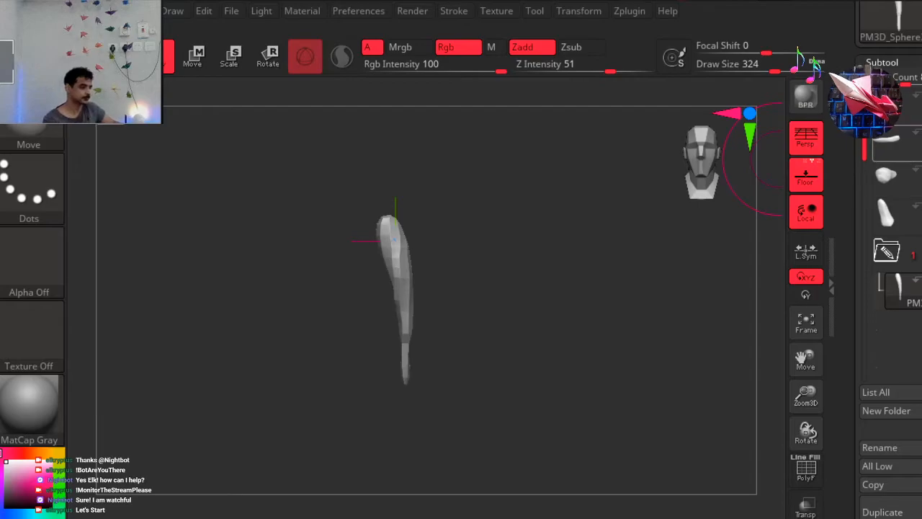
Adjust the visible subtool count and show the upper head together with the tooth, viewed from the side.
drag(906, 82, 921, 83)
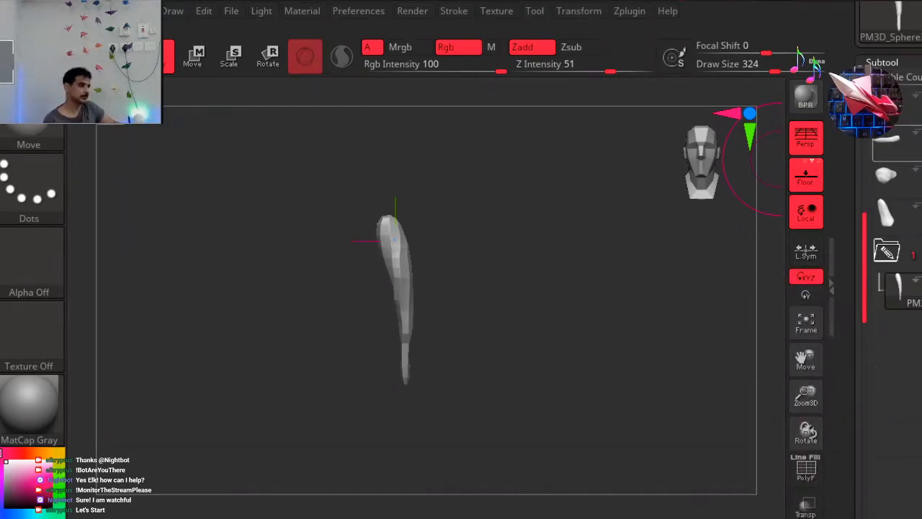
click(920, 113)
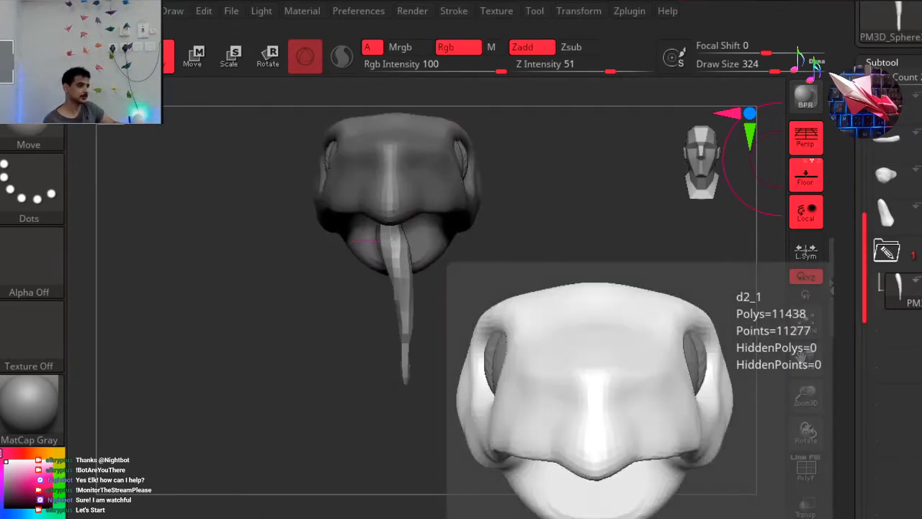
drag(552, 325, 471, 350)
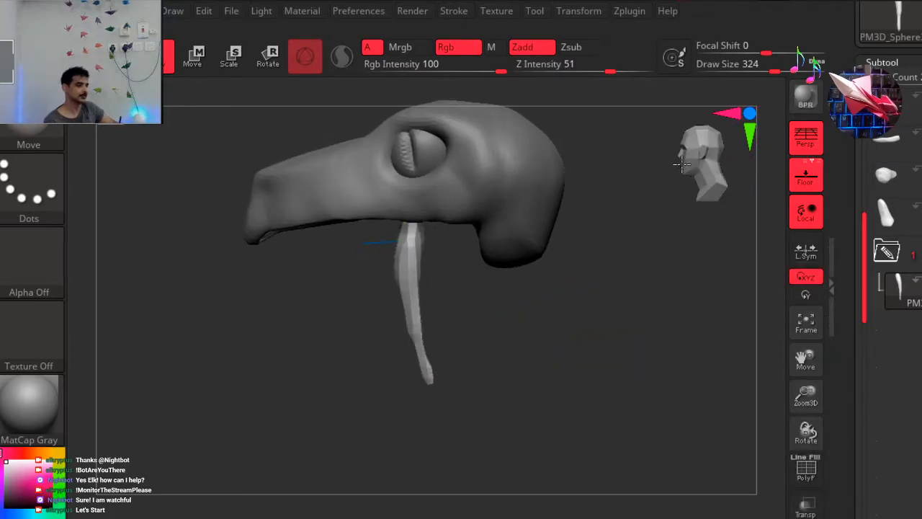
drag(736, 173, 716, 226)
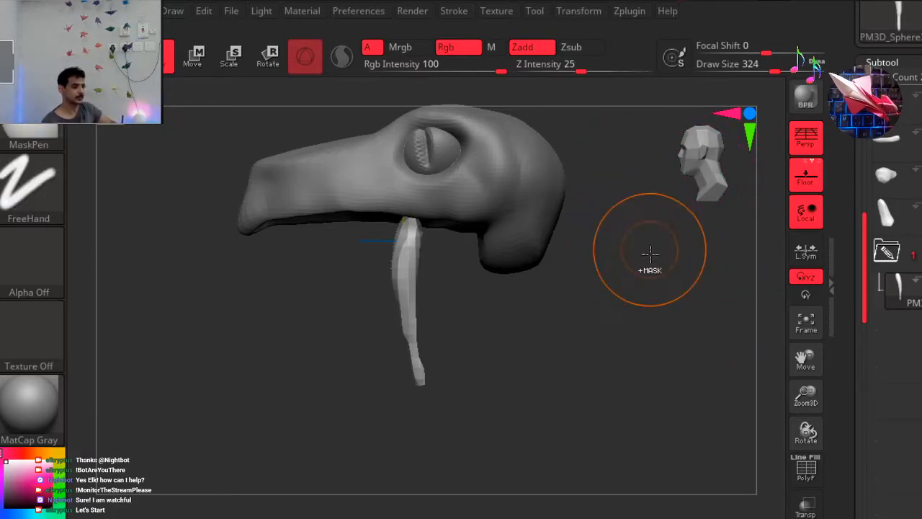
ctrl+right_drag(611, 290, 611, 275)
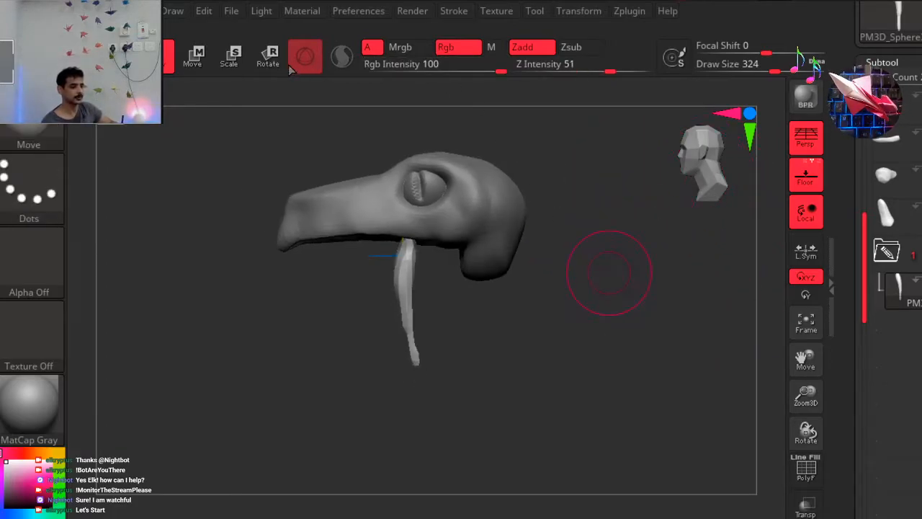
Move the tooth with the gizmo from the head's centre out to the side edge of the upper jaw.
key(r)
drag(445, 248, 465, 252)
drag(699, 167, 682, 149)
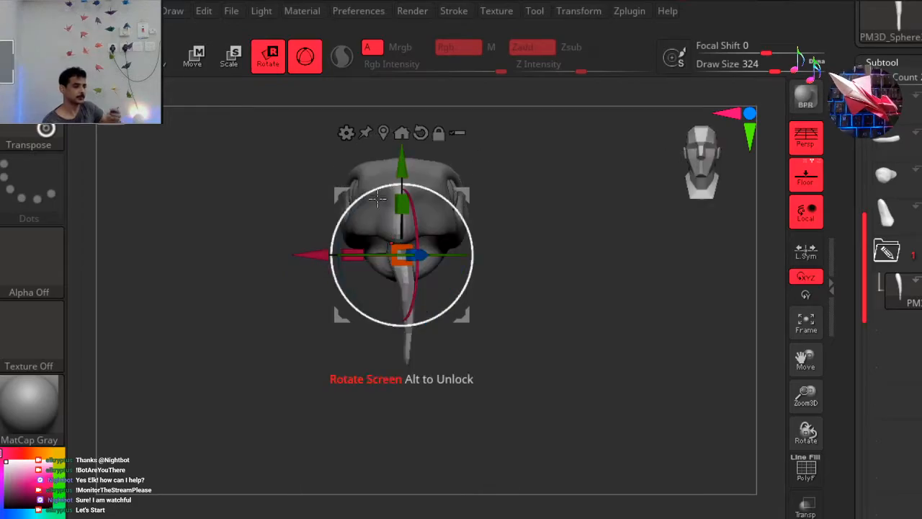
drag(442, 195, 512, 153)
drag(442, 217, 435, 219)
drag(503, 176, 506, 165)
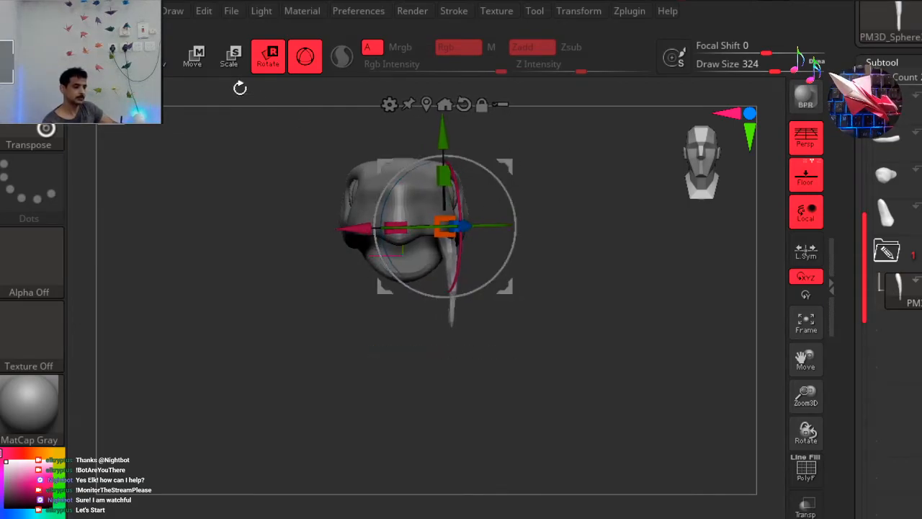
click(168, 58)
drag(281, 250, 206, 257)
drag(713, 178, 691, 176)
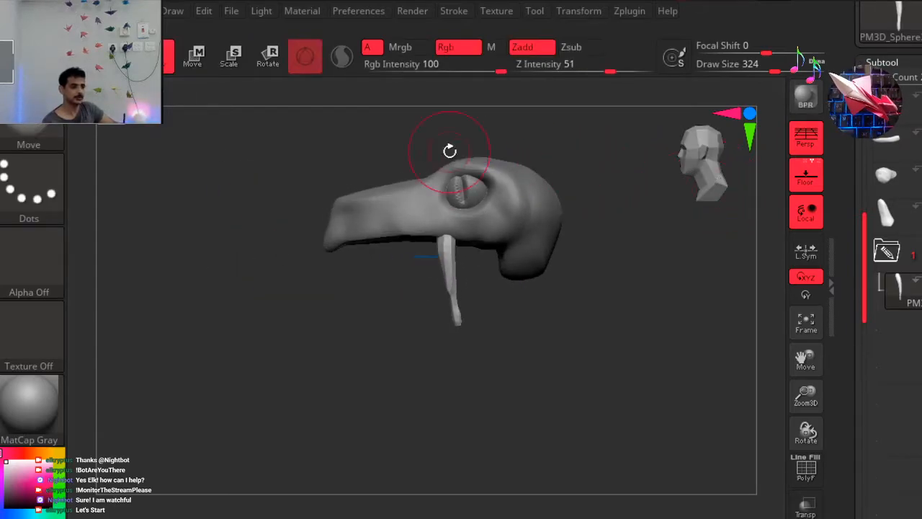
Scale the tooth down slightly and align it with the side edge of the upper jaw.
click(284, 69)
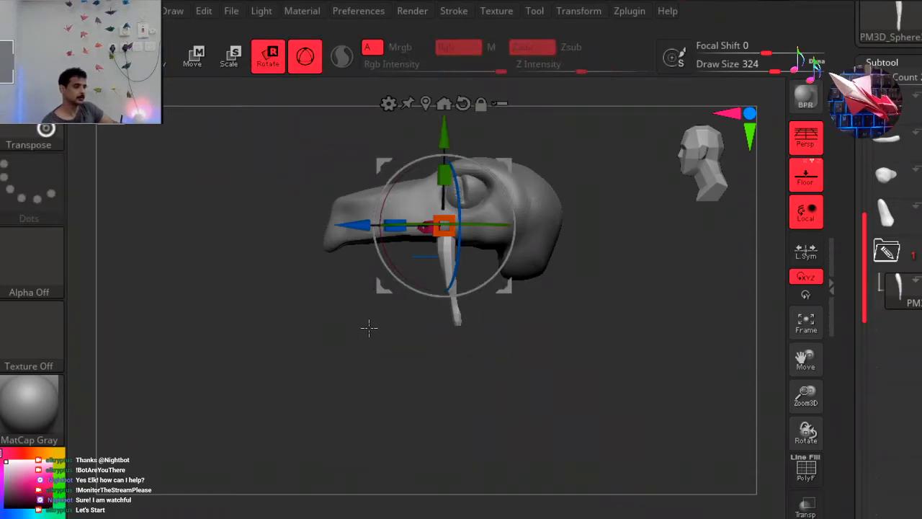
drag(364, 328, 389, 323)
drag(701, 163, 697, 165)
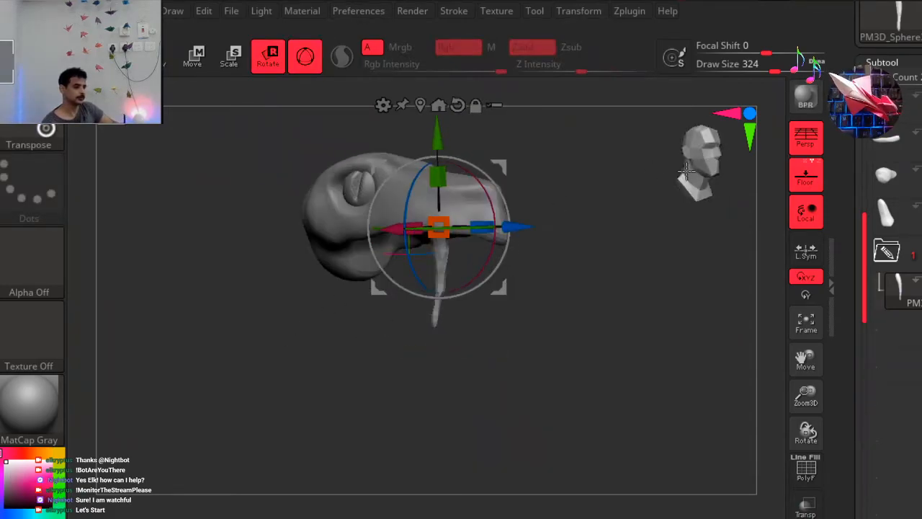
click(686, 171)
drag(481, 204, 513, 180)
drag(454, 224, 442, 219)
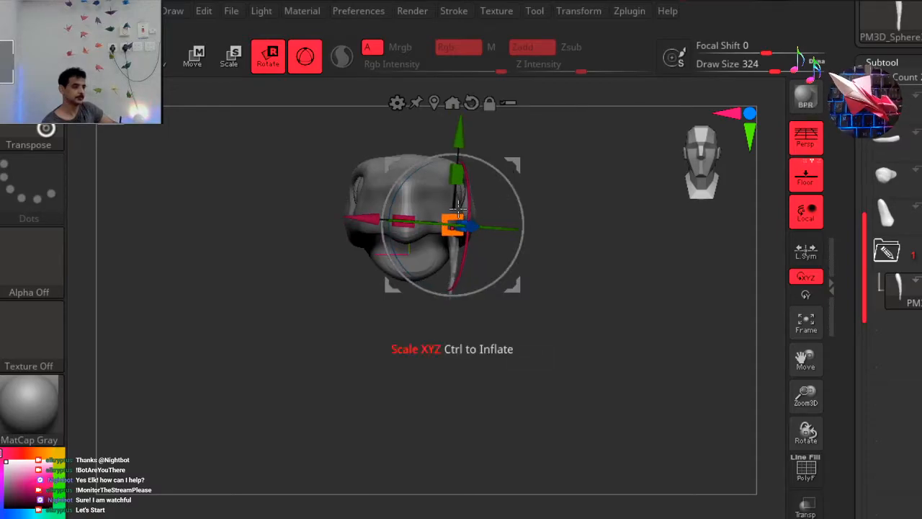
drag(513, 164, 518, 173)
key(q)
drag(248, 287, 201, 291)
drag(262, 283, 281, 281)
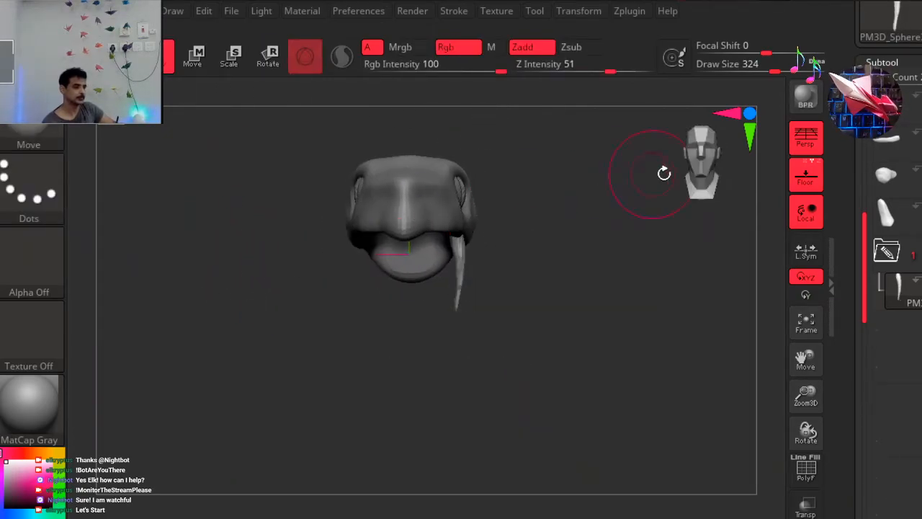
Nudge the tooth upward into the upper jaw and check its placement from the side.
key(r)
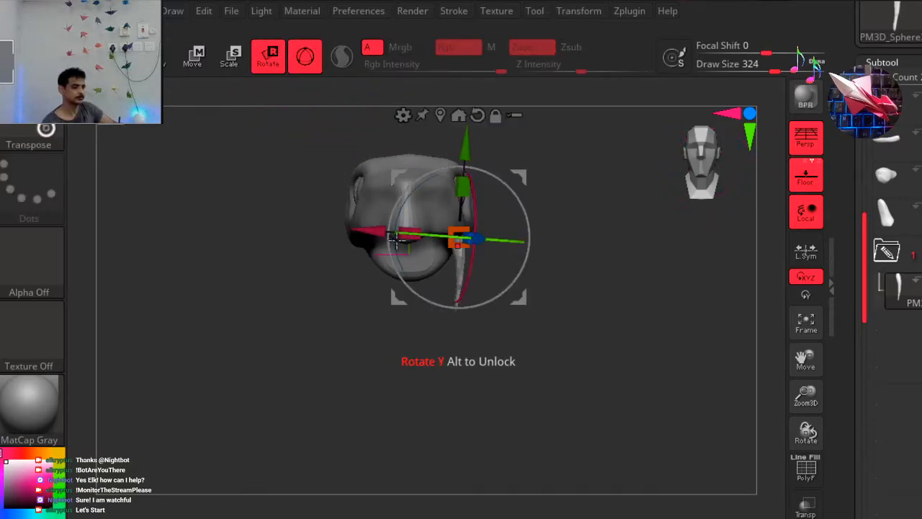
drag(520, 179, 516, 172)
click(164, 69)
mouse_move(593, 185)
mouse_down()
mouse_move(550, 232)
mouse_move(510, 246)
mouse_move(522, 237)
mouse_up()
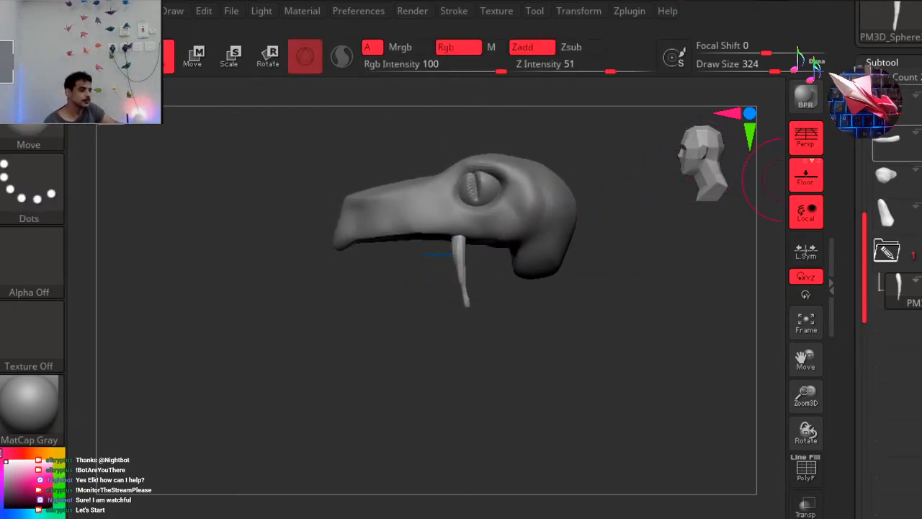
Show the lower jaw, then shrink the tooth and move it forward to the front part of the snout.
click(920, 150)
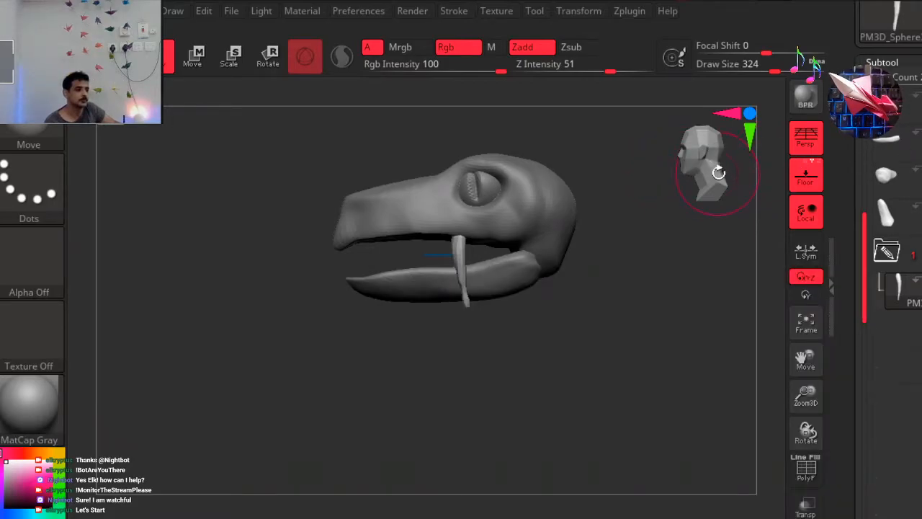
click(879, 285)
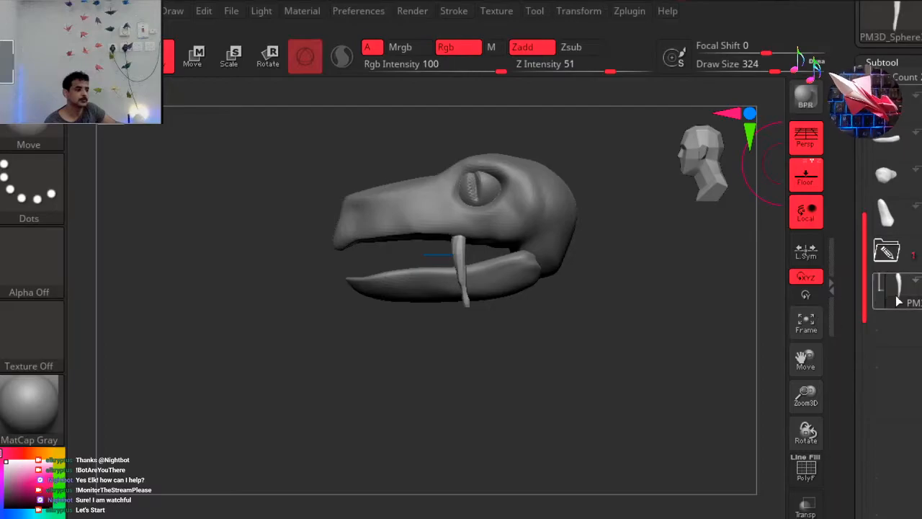
click(268, 56)
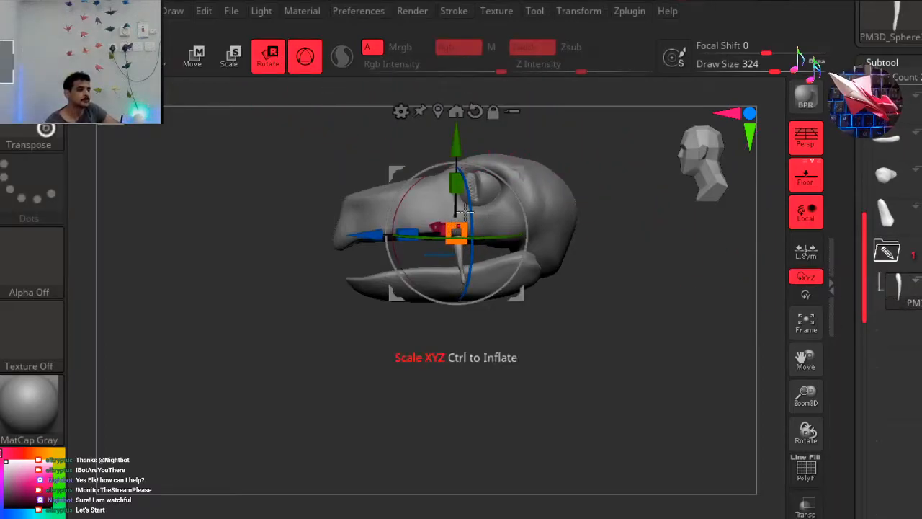
drag(509, 160, 435, 169)
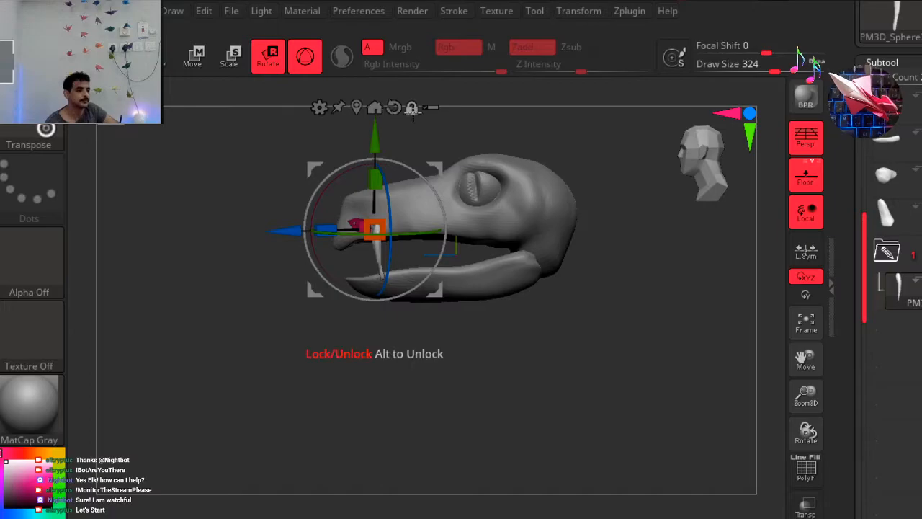
mouse_move(409, 224)
mouse_down()
mouse_move(419, 224)
mouse_move(410, 223)
mouse_up()
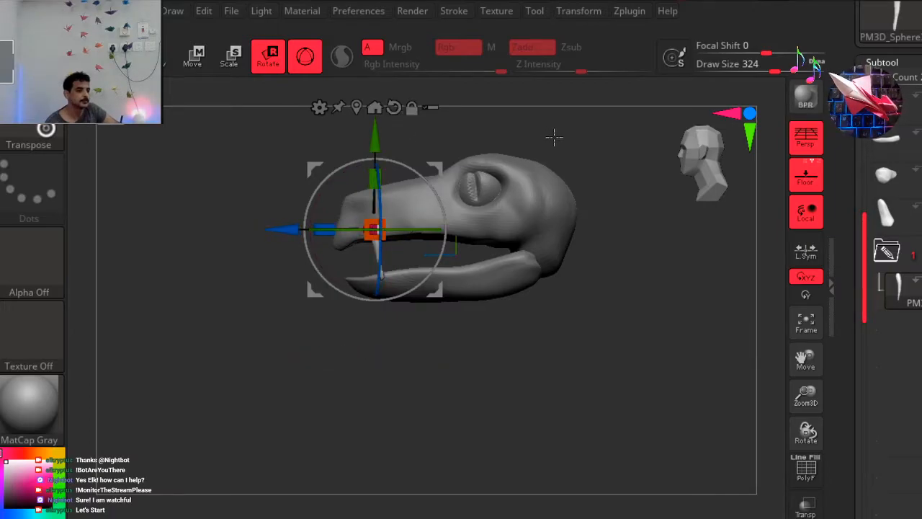
From the front, move the tooth inward to follow the narrow end of the snout.
drag(621, 140, 484, 178)
drag(426, 194, 395, 174)
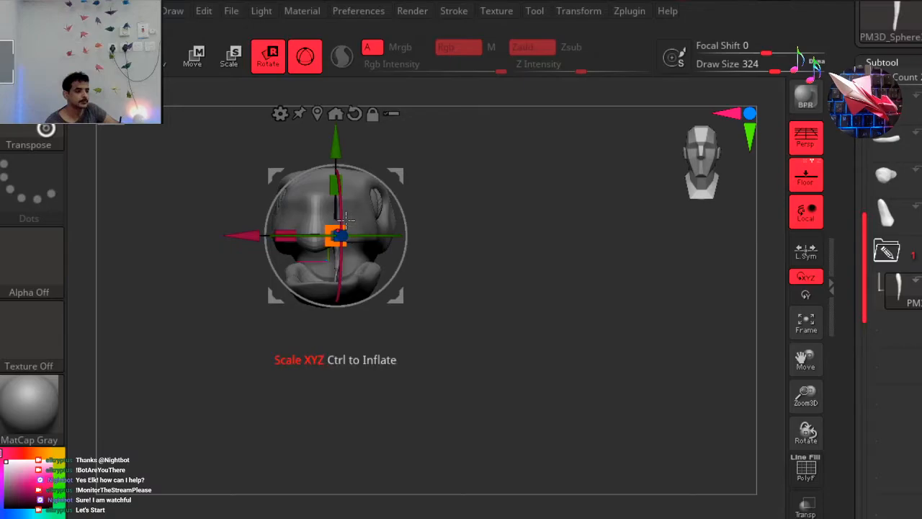
mouse_move(340, 227)
mouse_down()
mouse_move(335, 221)
mouse_move(338, 228)
mouse_up()
click(168, 63)
drag(512, 203, 464, 209)
drag(670, 157, 710, 162)
Scale the tooth down further and move it forward to the tip of the upper jaw.
click(263, 66)
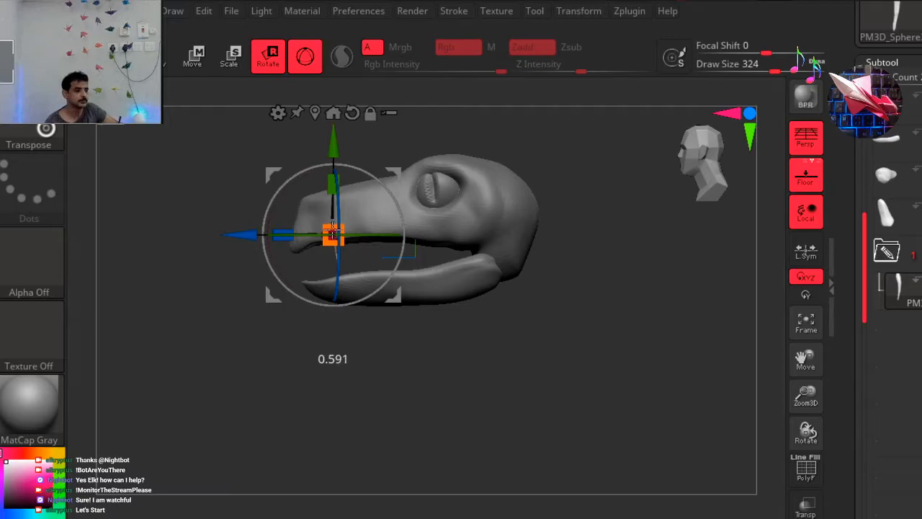
drag(393, 171, 379, 180)
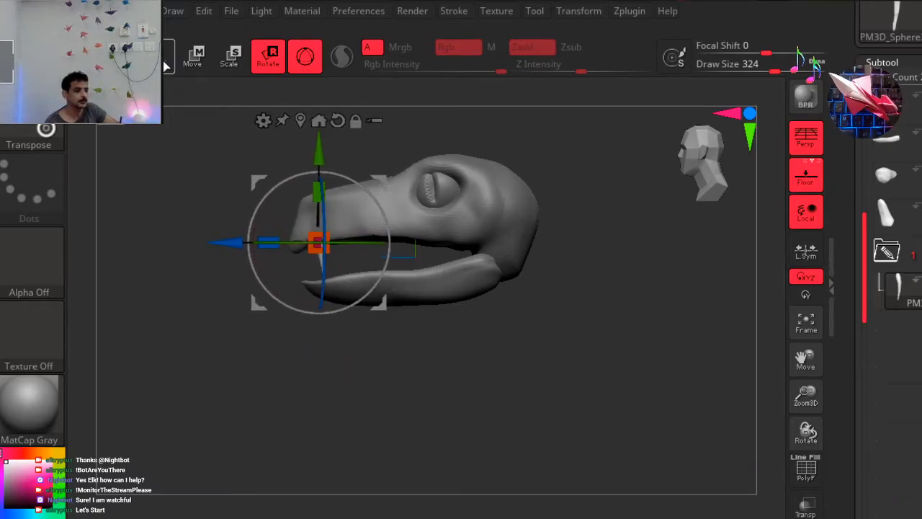
key(q)
drag(252, 285, 239, 290)
click(698, 162)
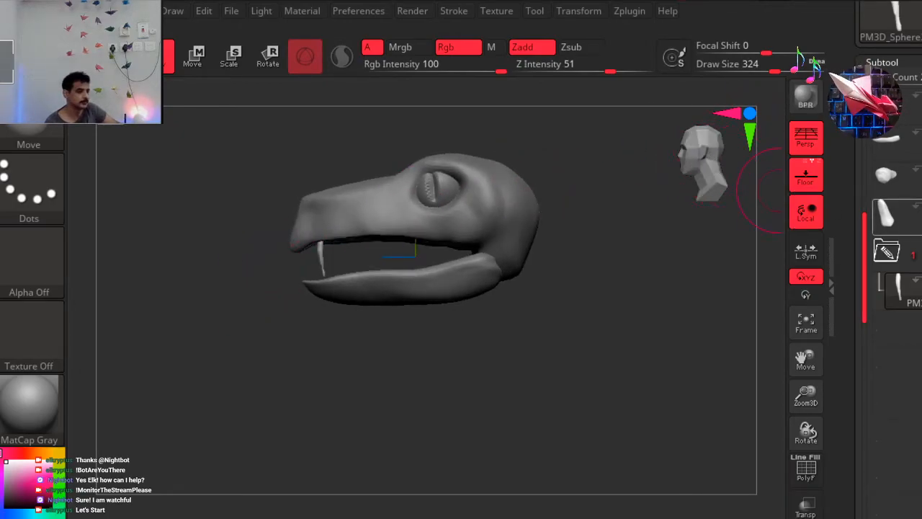
Duplicate the tooth and place the copy behind the first, shifted outward to follow the upper jaw's edge.
scroll(890, 288, down, 5)
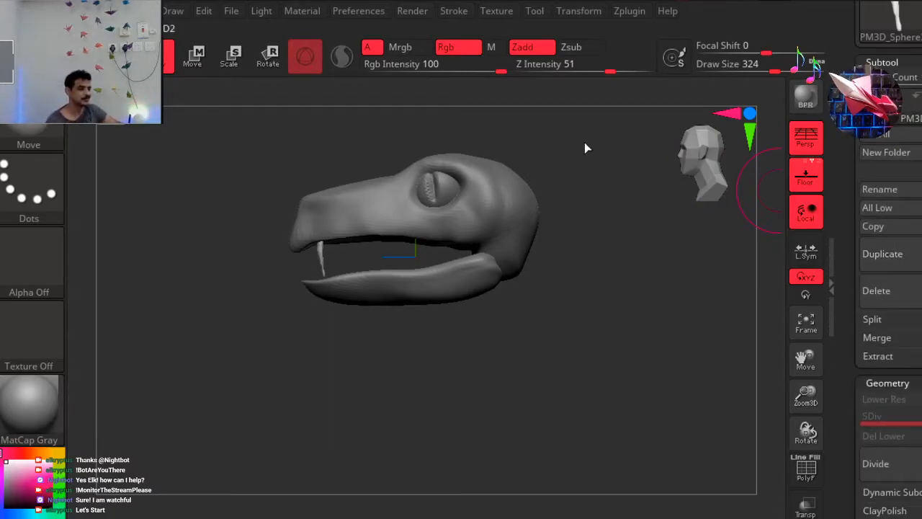
click(268, 55)
drag(392, 186, 368, 182)
drag(591, 148, 711, 153)
drag(369, 198, 364, 196)
click(168, 57)
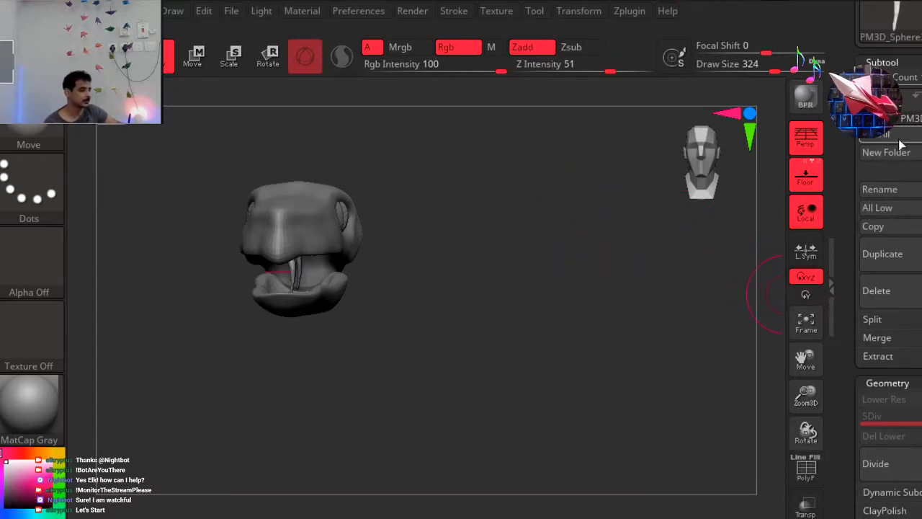
Duplicate the front tooth again and move the copy back to third place along the upper jaw.
click(686, 181)
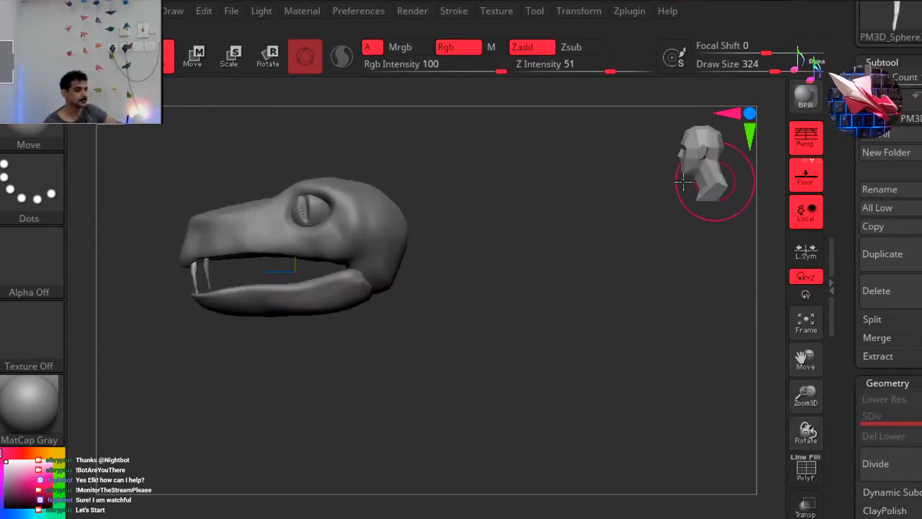
click(270, 54)
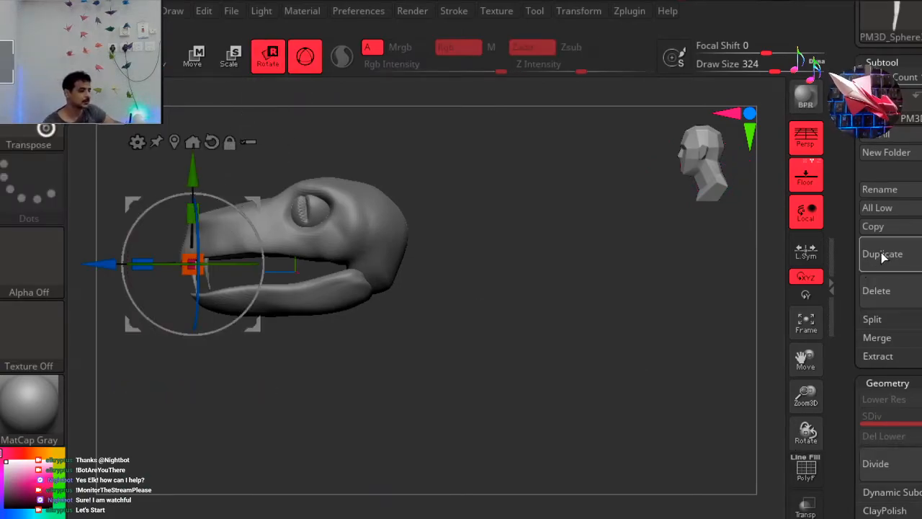
drag(253, 202, 290, 193)
key(ctrl+z)
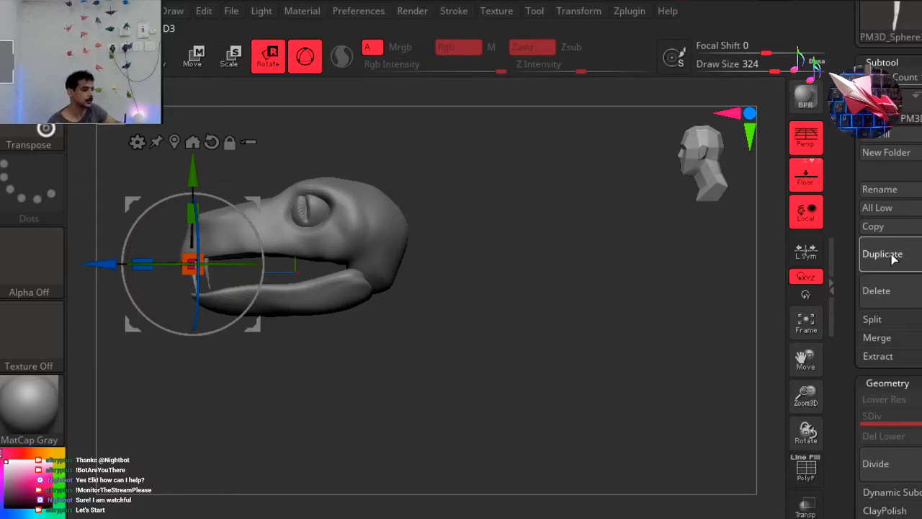
drag(253, 203, 281, 193)
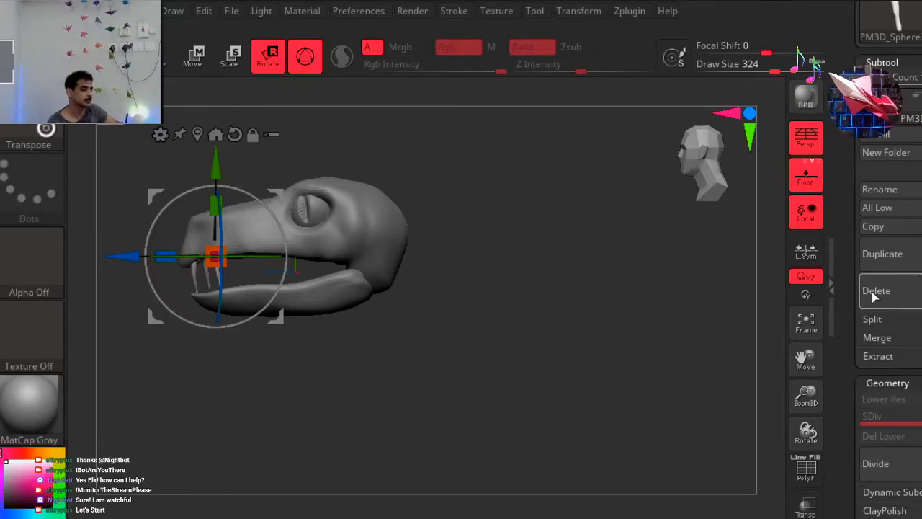
Keep duplicating the tooth and space the copies evenly backward along the upper jaw's edge to extend the row.
click(889, 260)
drag(294, 186, 299, 192)
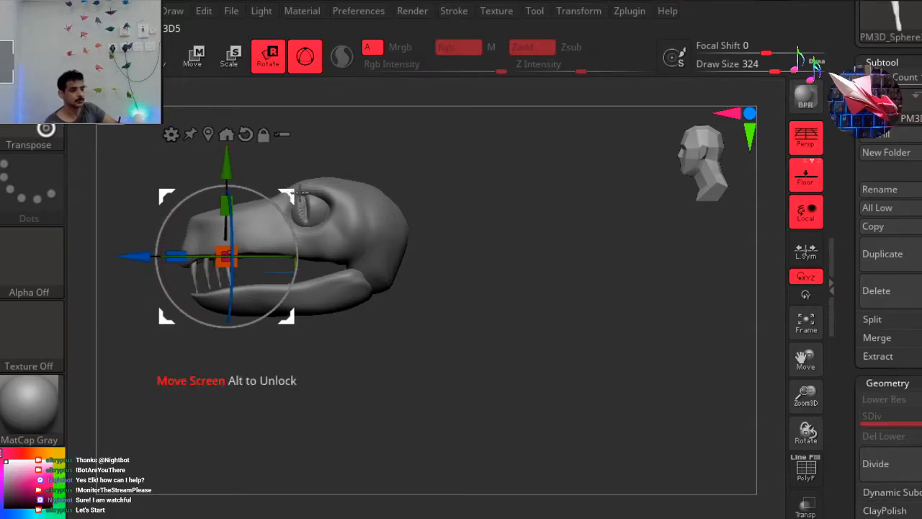
drag(303, 195, 316, 184)
click(883, 254)
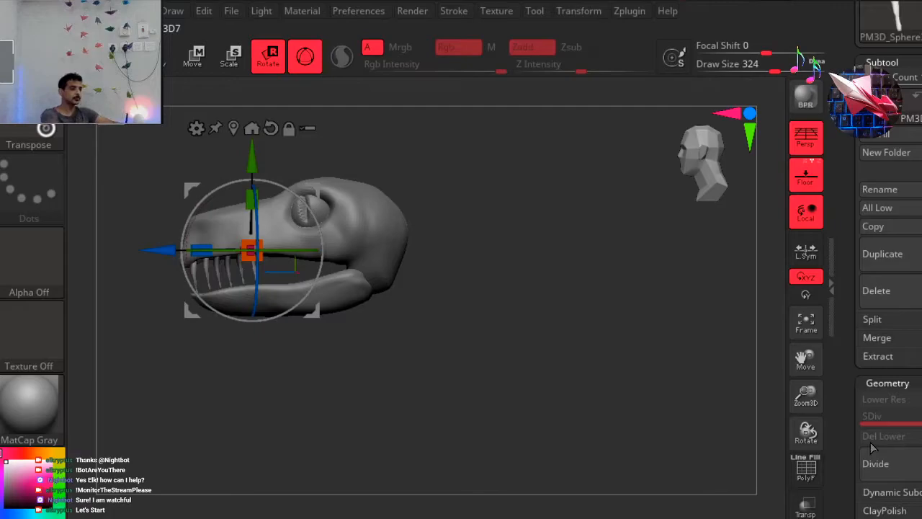
click(882, 254)
drag(324, 181, 329, 184)
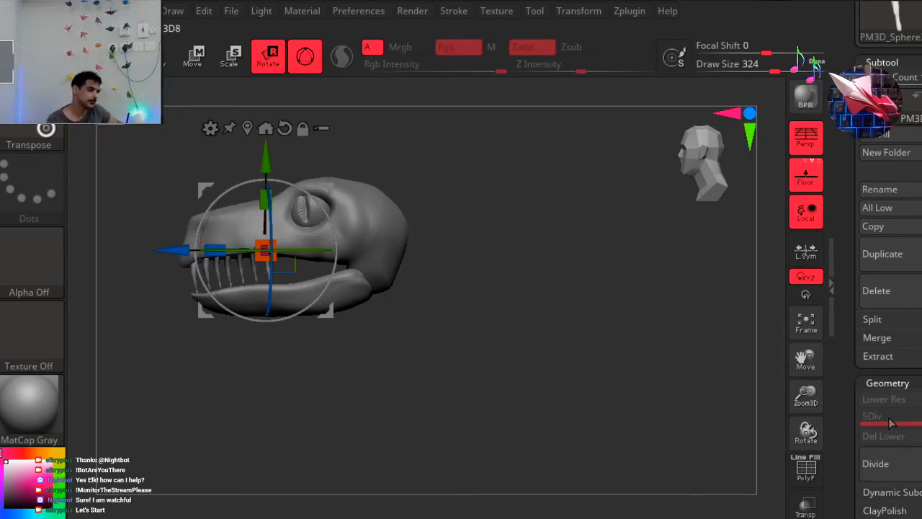
Keep duplicating the tooth and place the copies farther back along the upper jaw to complete the row.
click(900, 256)
drag(331, 187, 384, 177)
click(885, 258)
click(883, 254)
click(892, 255)
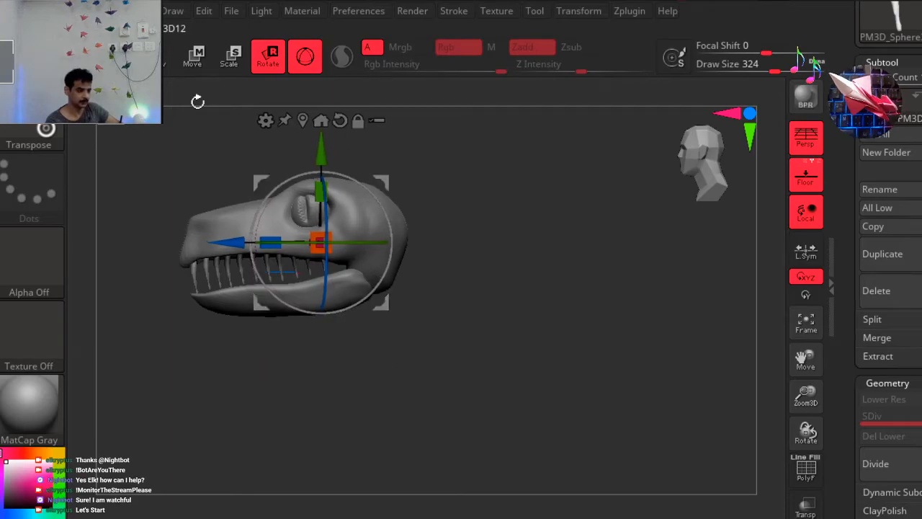
Examine the tooth row from the front and from below, checking which subtool corresponds to which tooth.
click(169, 55)
mouse_move(525, 198)
mouse_down()
mouse_move(578, 195)
mouse_move(586, 163)
mouse_move(596, 167)
mouse_move(580, 182)
mouse_move(611, 177)
mouse_up()
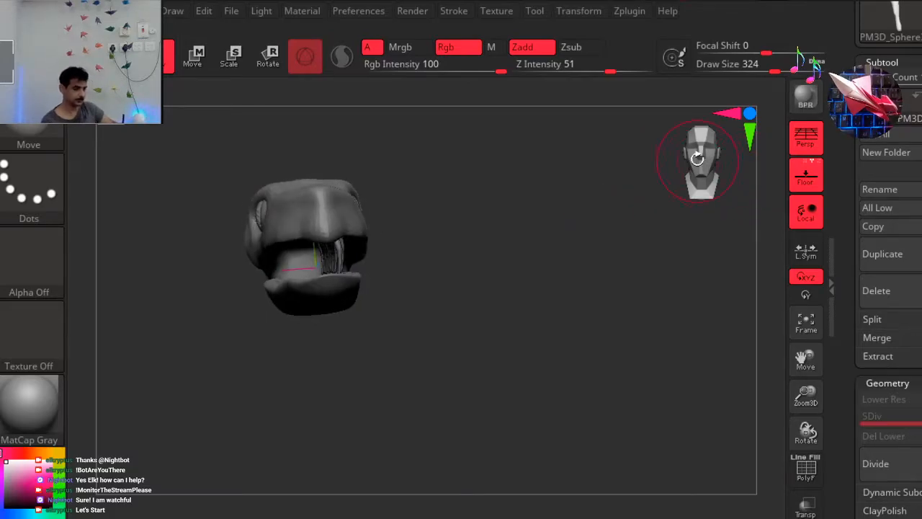
click(699, 157)
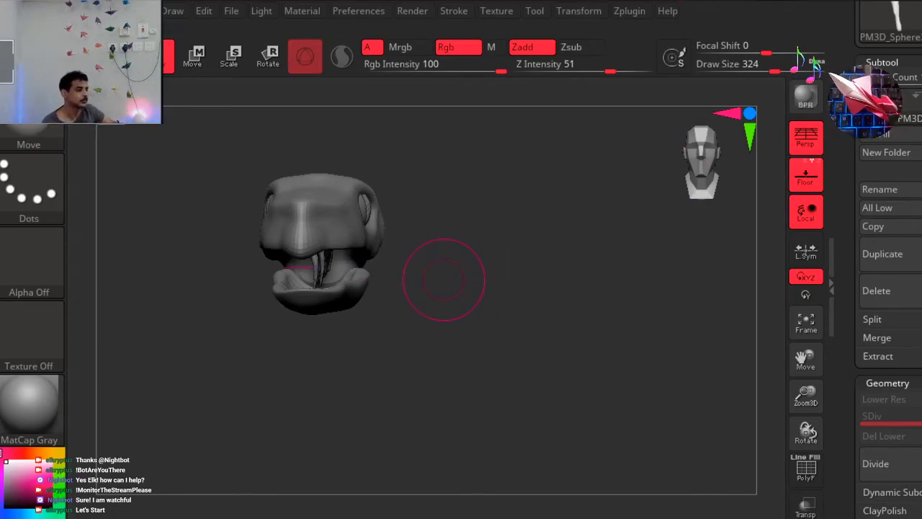
drag(870, 85, 912, 86)
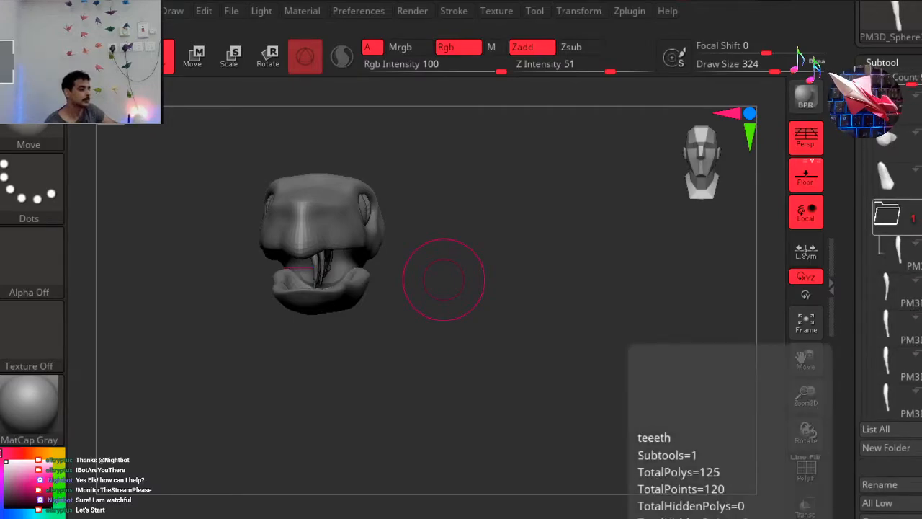
drag(536, 281, 475, 274)
drag(477, 180, 751, 211)
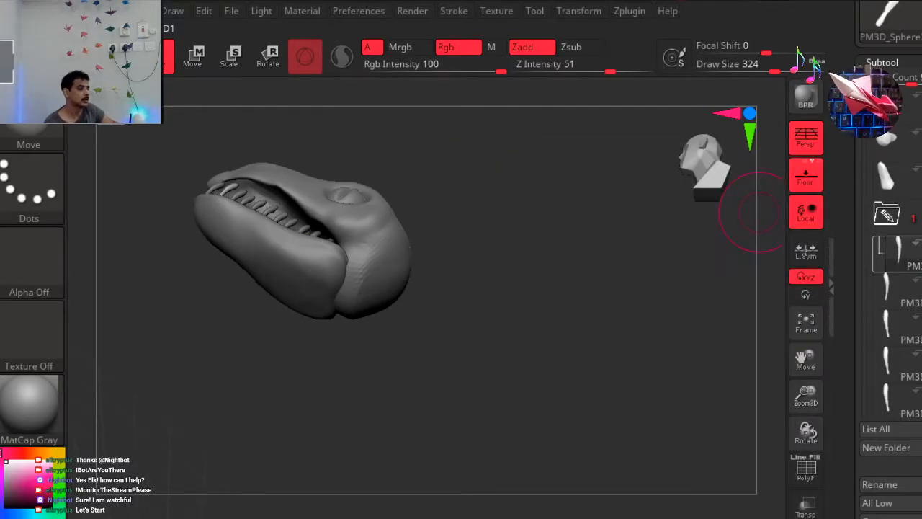
click(892, 292)
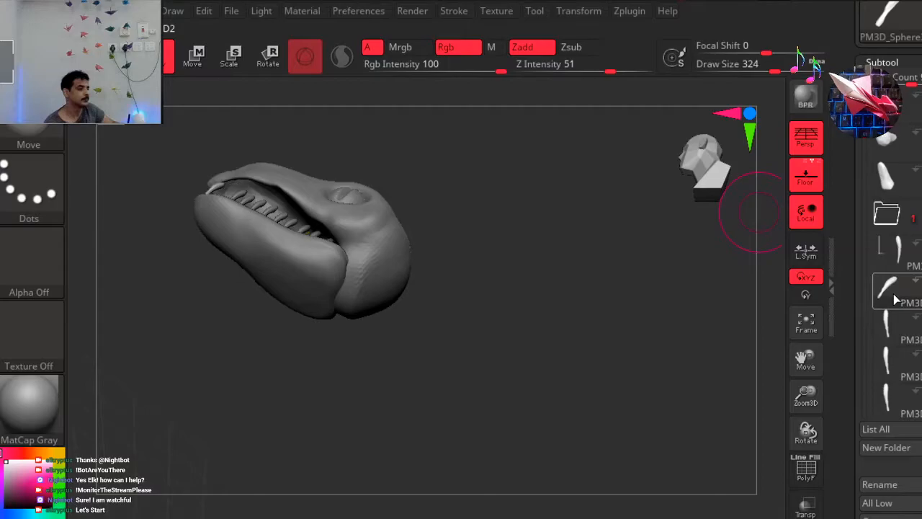
mouse_move(887, 281)
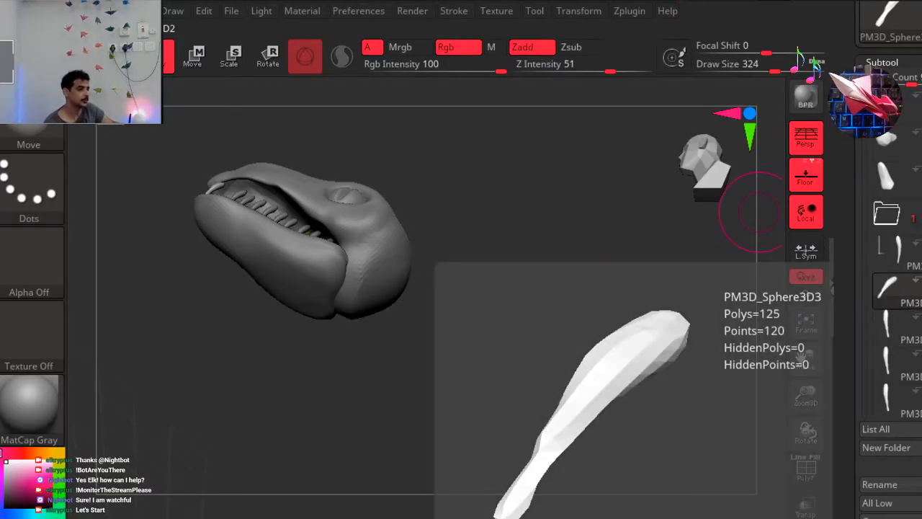
click(888, 366)
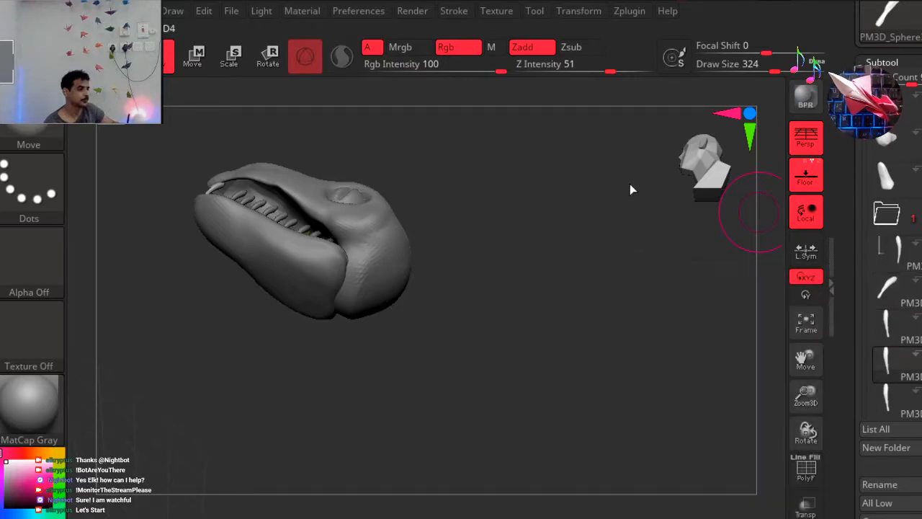
Hide the lower jaw and, from underneath, move the foremost tooth of the straight row outward to the upper jaw's edge.
click(719, 169)
click(712, 163)
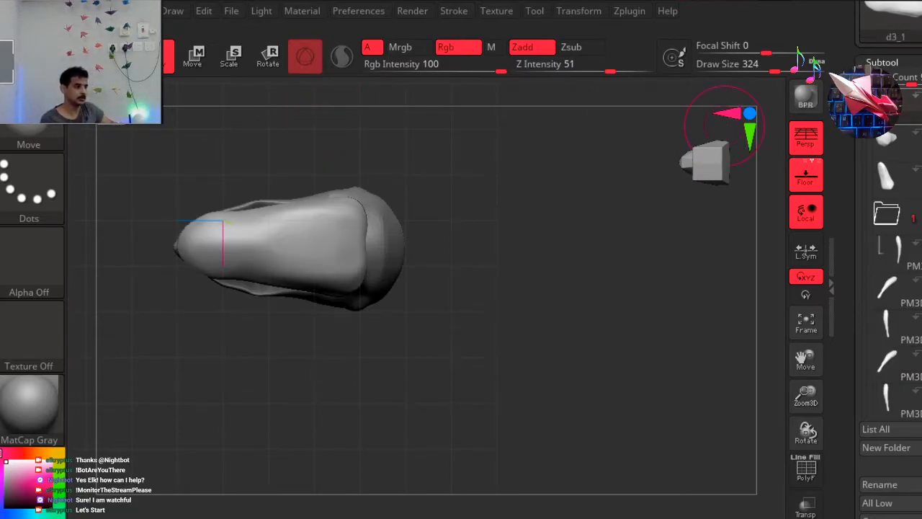
click(875, 365)
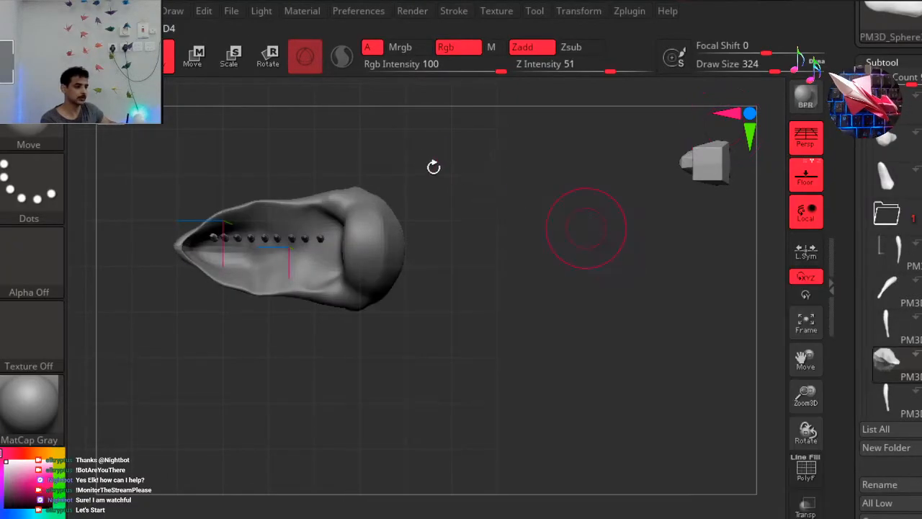
drag(165, 189, 199, 164)
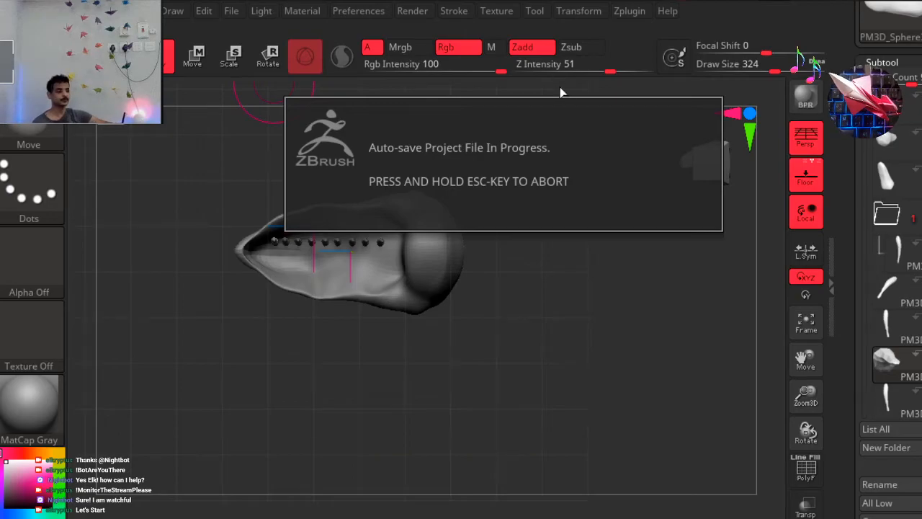
click(263, 62)
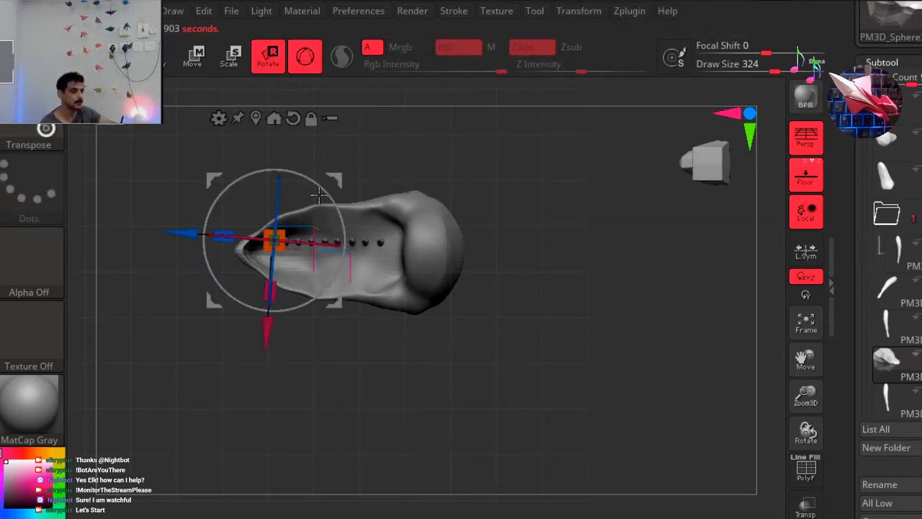
mouse_move(348, 176)
mouse_down()
mouse_move(336, 171)
mouse_move(340, 163)
mouse_up()
key(q)
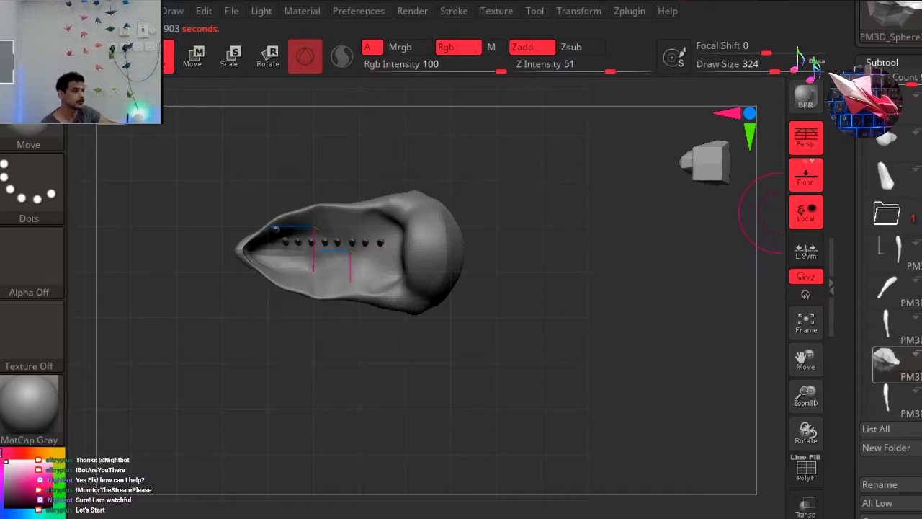
Select the second tooth of the straight row, reset its gizmo orientation and move it outward to the upper jaw's edge.
mouse_move(888, 362)
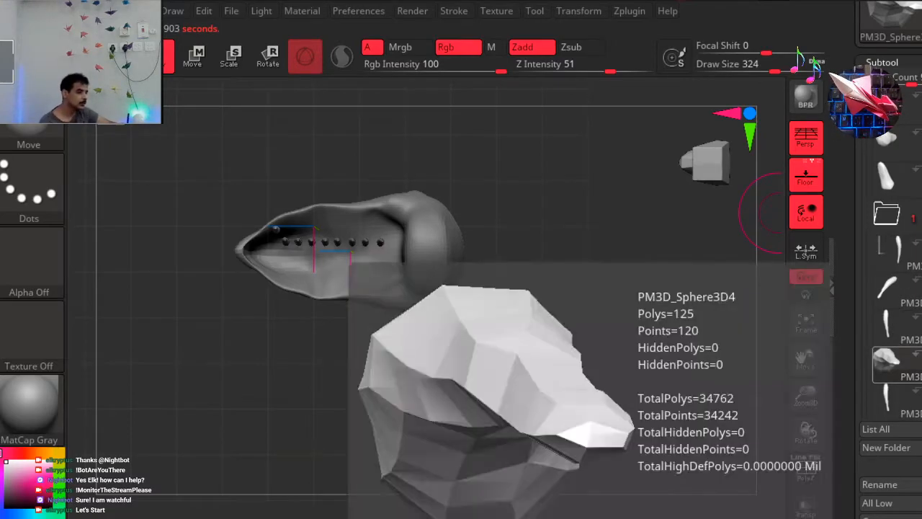
mouse_move(886, 328)
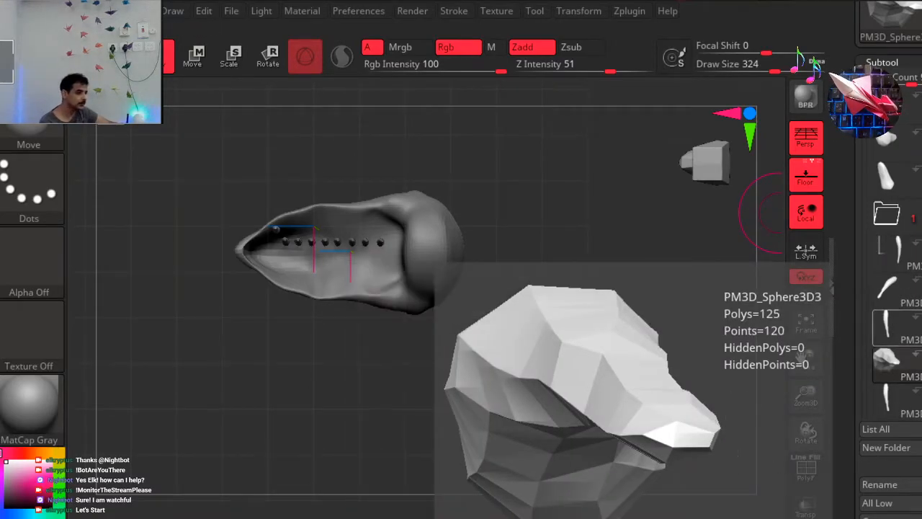
mouse_move(908, 413)
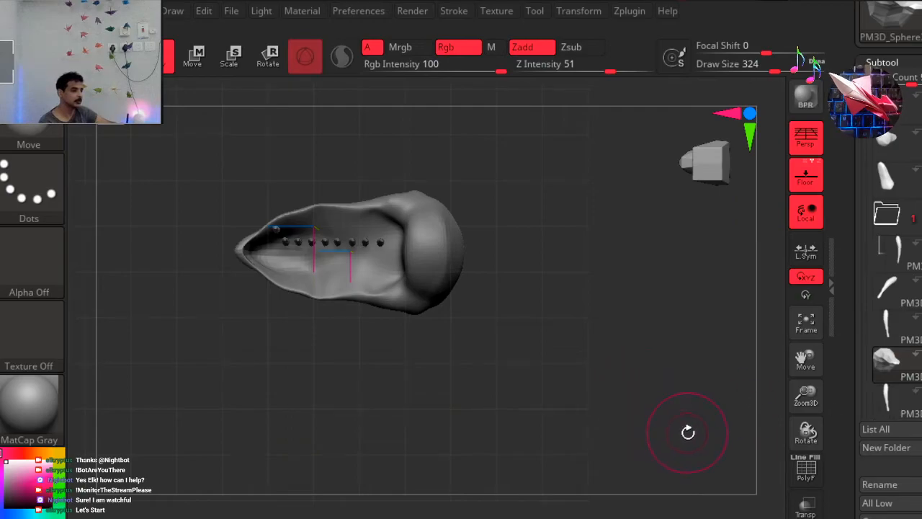
key(Down)
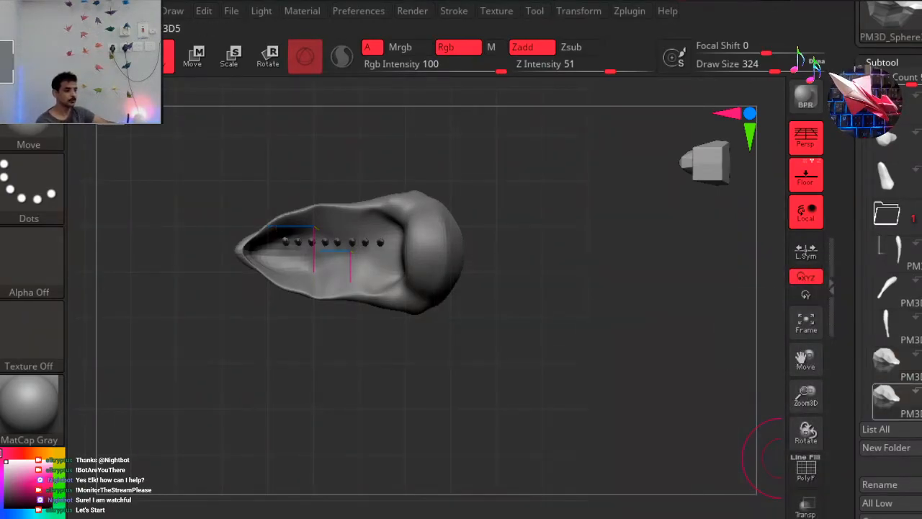
mouse_move(888, 398)
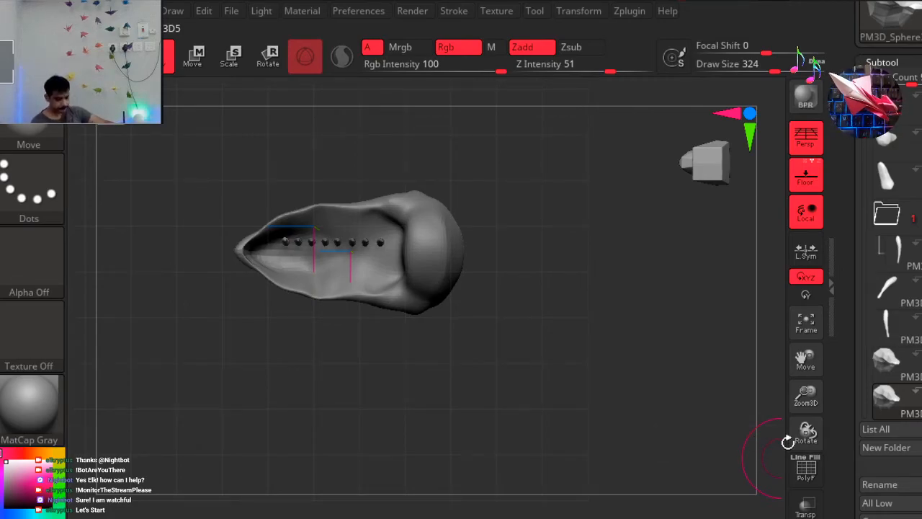
click(270, 54)
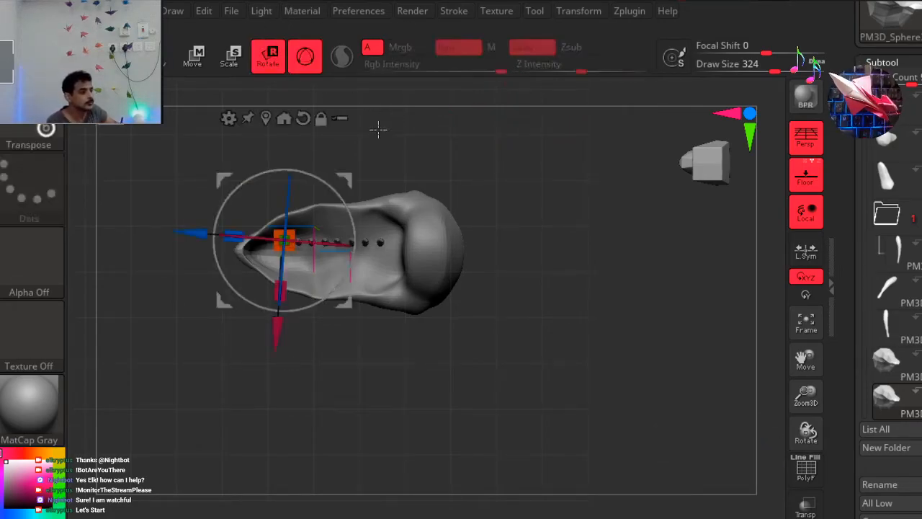
scroll(260, 143, up, 5)
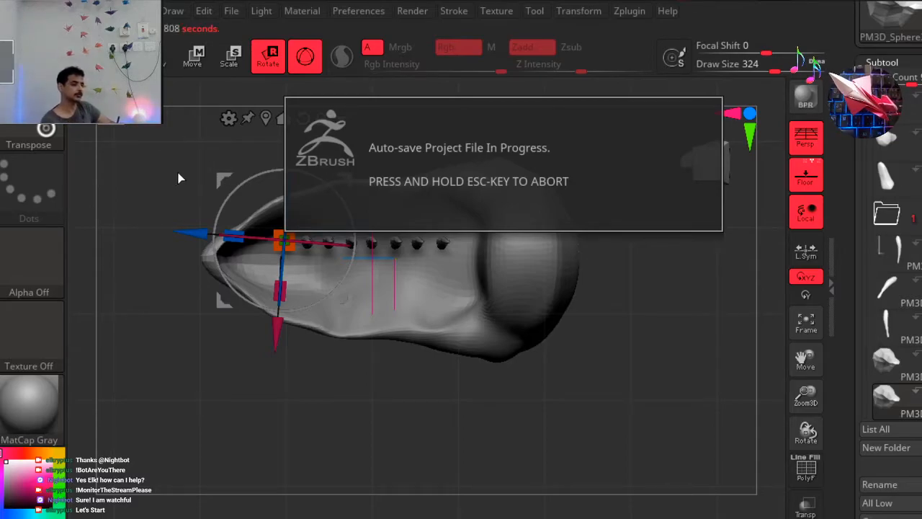
alt+drag(220, 160, 286, 167)
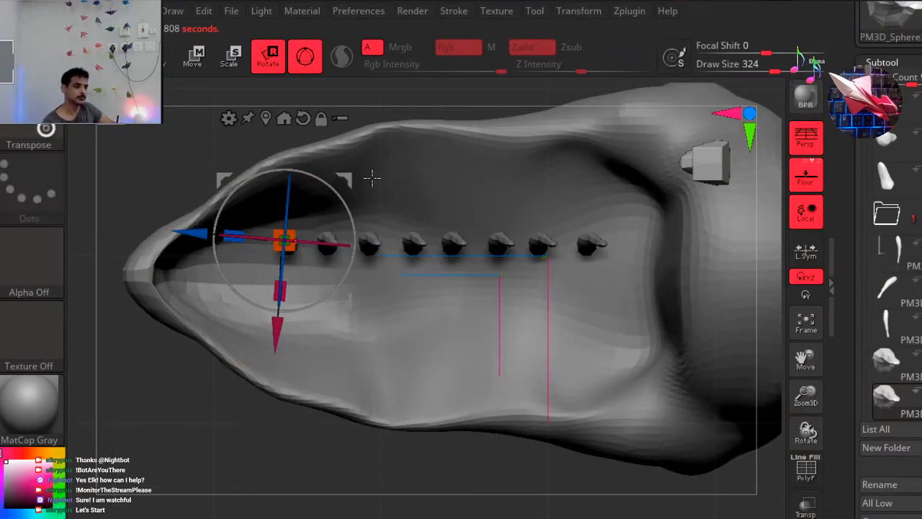
click(305, 120)
click(322, 120)
drag(347, 181, 345, 118)
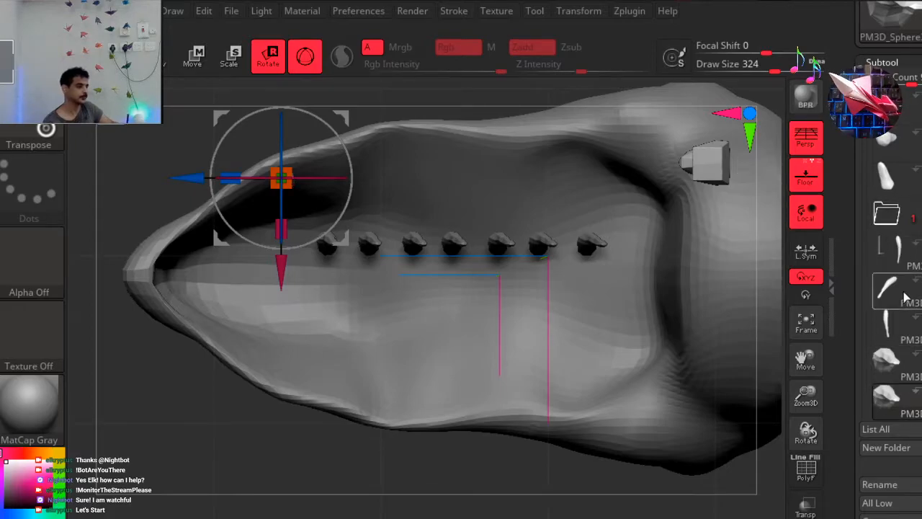
Move the third and fourth teeth of the straight row outward so they follow the upper jaw's curved edge.
drag(865, 223, 862, 196)
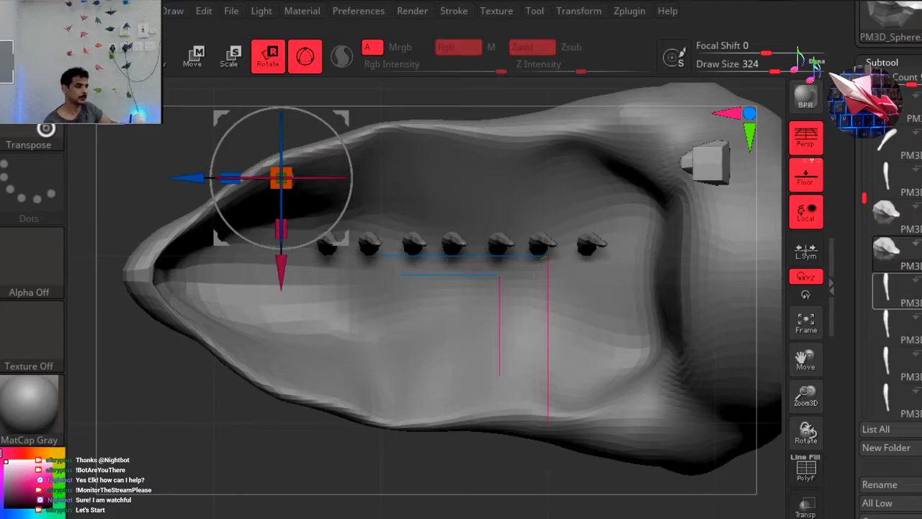
click(898, 294)
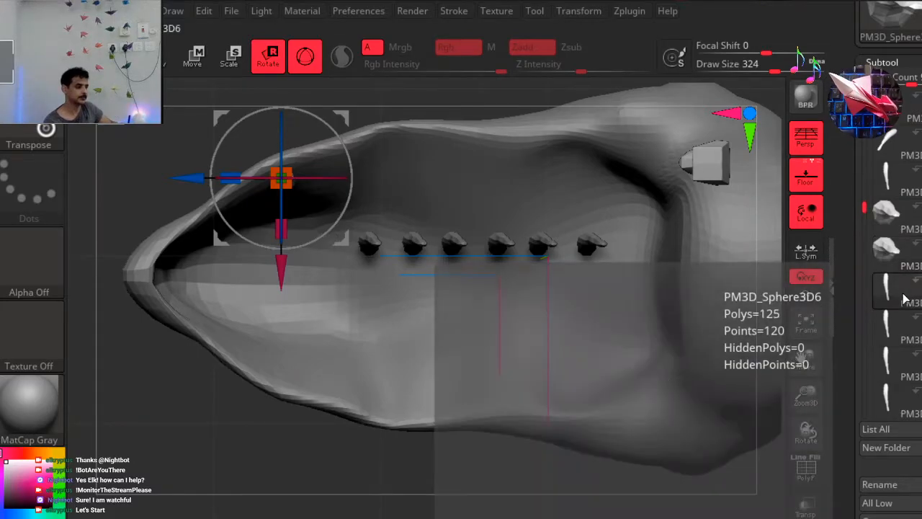
drag(386, 180, 376, 104)
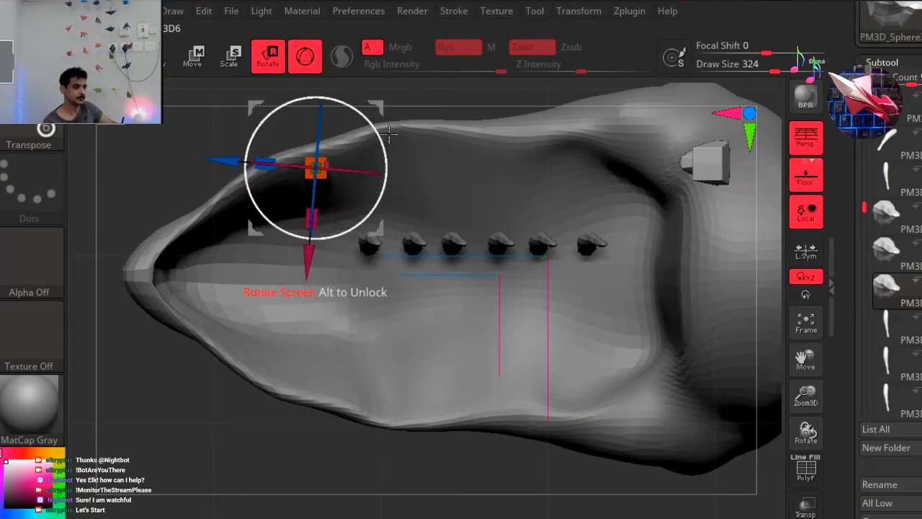
click(894, 338)
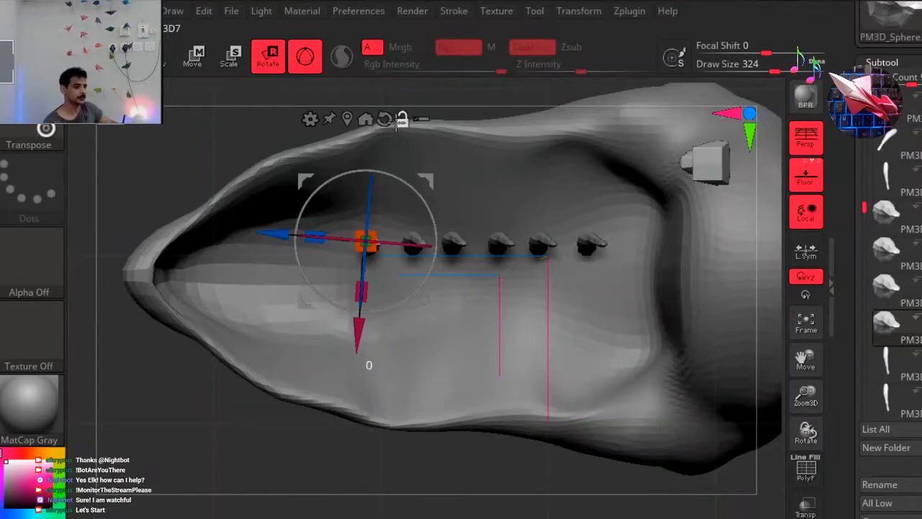
click(390, 120)
click(404, 121)
drag(369, 326, 357, 242)
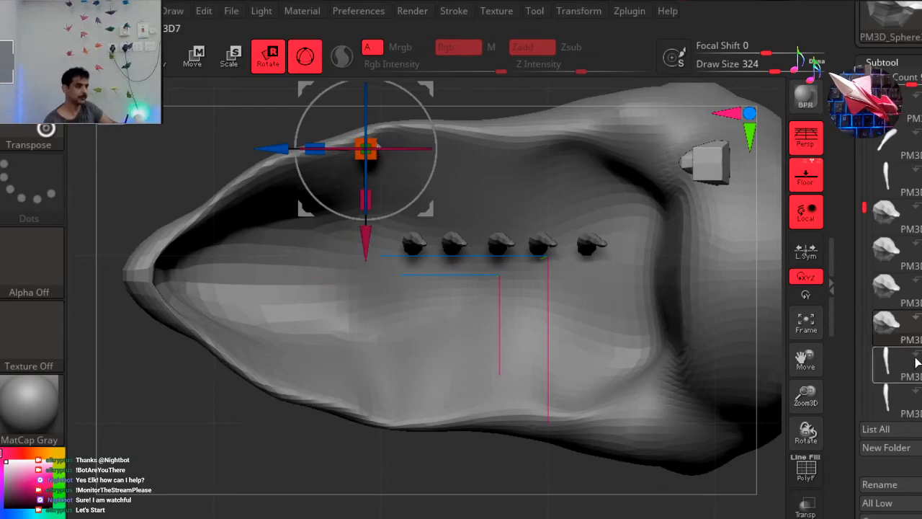
Shift the fifth and sixth teeth of the straight row outward to line up along the upper jaw's edge.
click(893, 328)
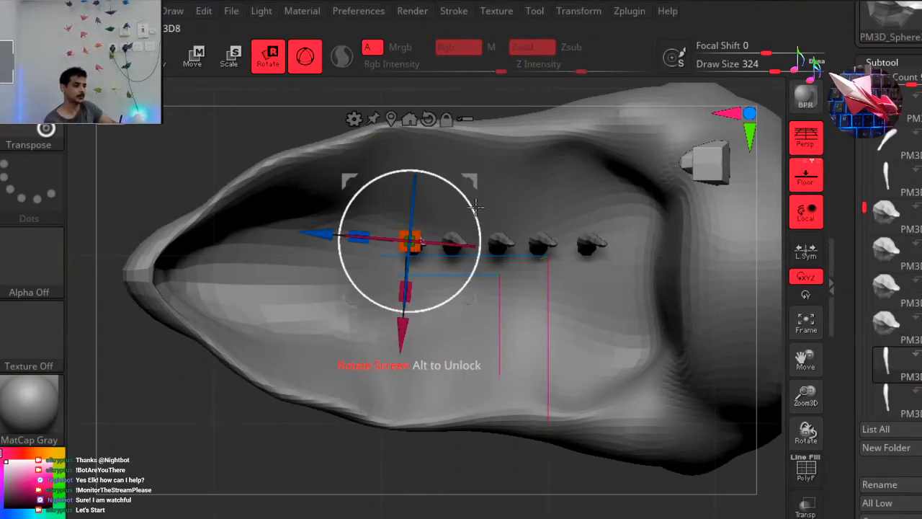
drag(474, 209, 468, 72)
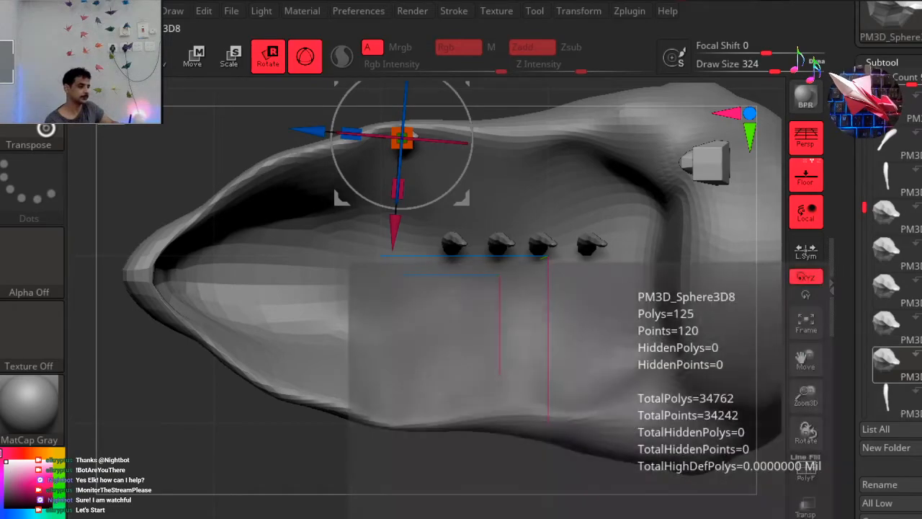
click(894, 222)
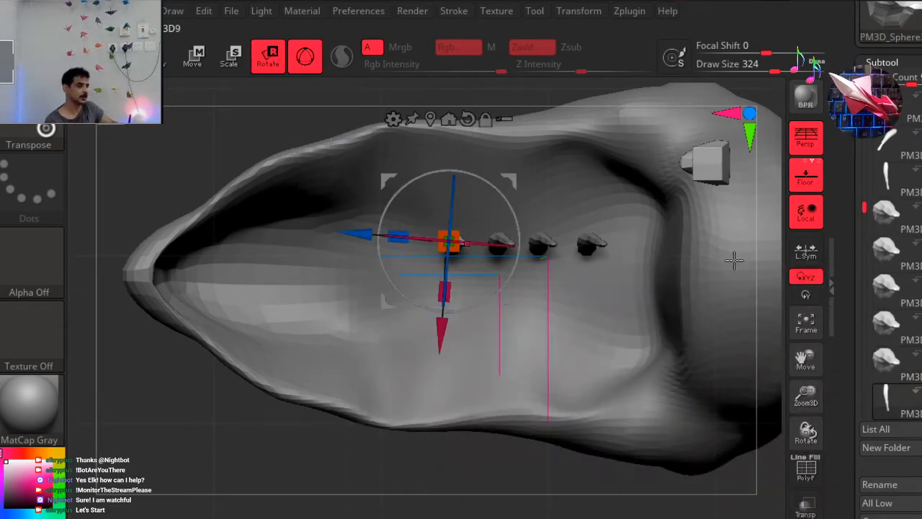
drag(513, 172, 506, 83)
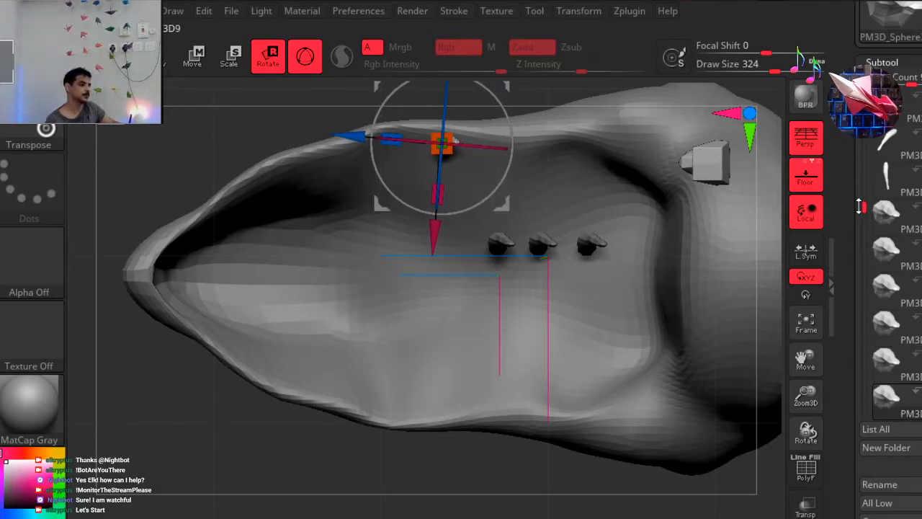
Move the seventh tooth outward to the upper jaw's edge, leaving the last two teeth in place.
drag(864, 207, 863, 223)
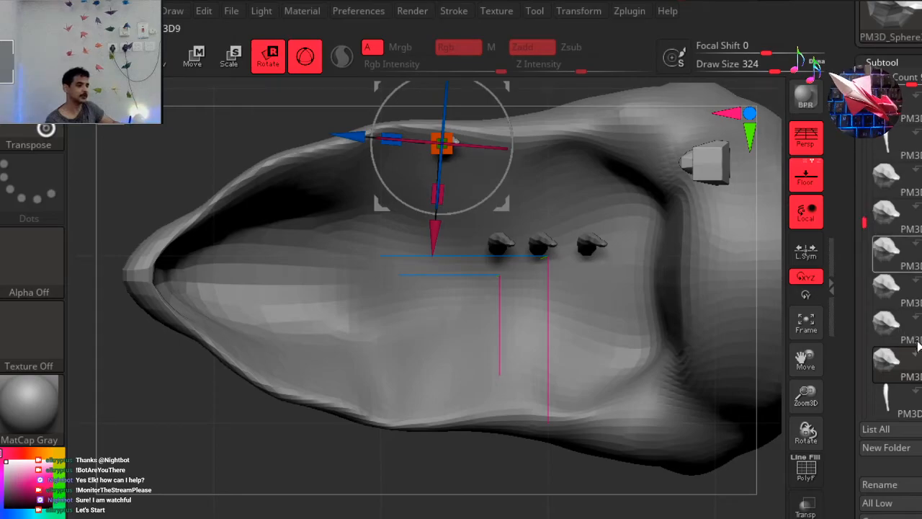
mouse_move(894, 374)
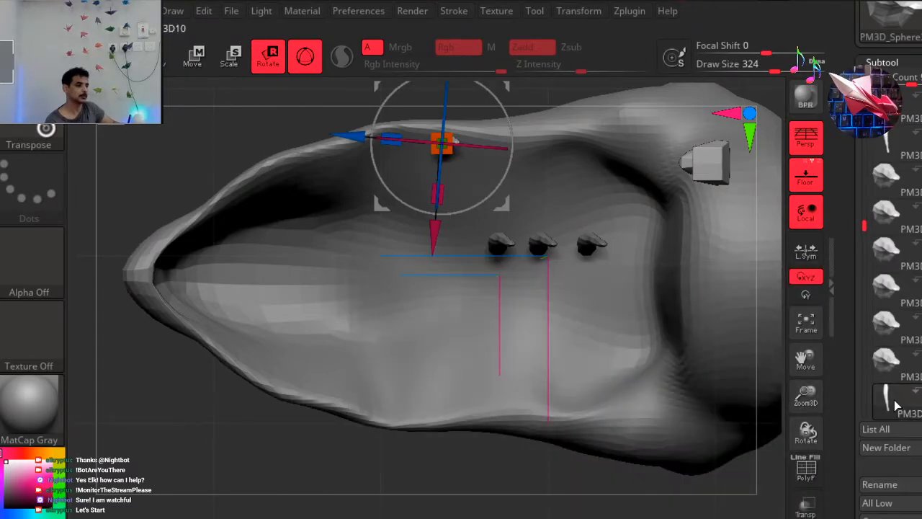
click(894, 401)
drag(557, 175, 558, 83)
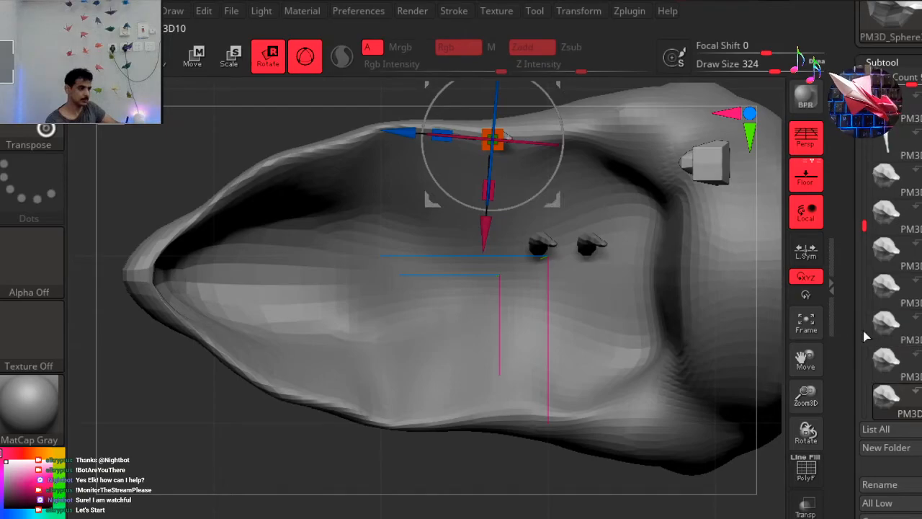
drag(864, 224, 865, 279)
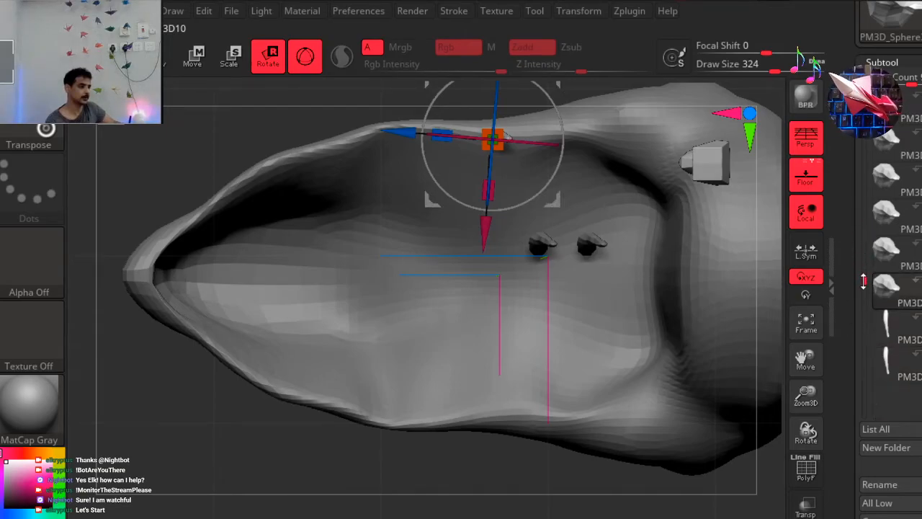
Move the eighth and ninth teeth of the straight row outward to the upper jaw's edge.
click(898, 324)
drag(597, 179, 624, 107)
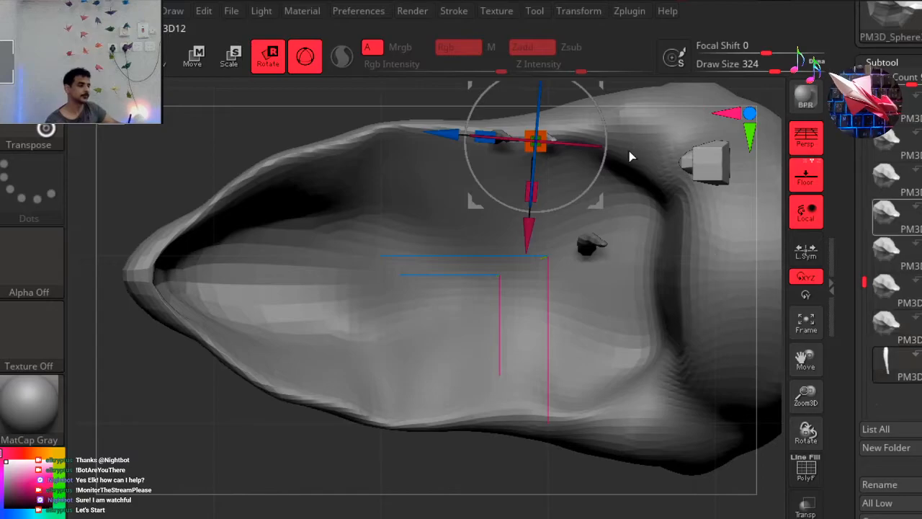
drag(624, 163, 652, 78)
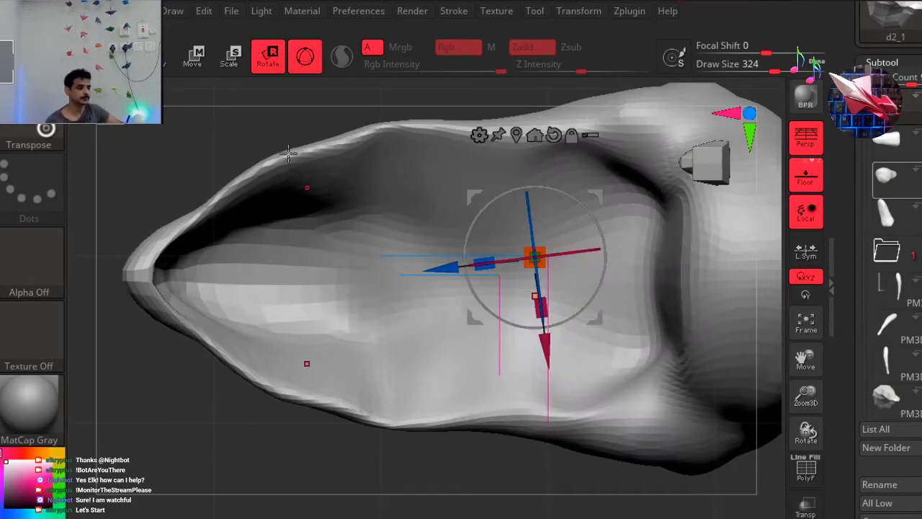
Switch from the gizmo to the Move brush on the head mesh and set its draw size to 154.
click(171, 70)
key(b)
key(m)
key(v)
key(space)
drag(583, 179, 556, 177)
Try pulling the jaw's edge outward near the rear teeth, and undo the strokes.
drag(508, 147, 509, 107)
drag(517, 153, 520, 122)
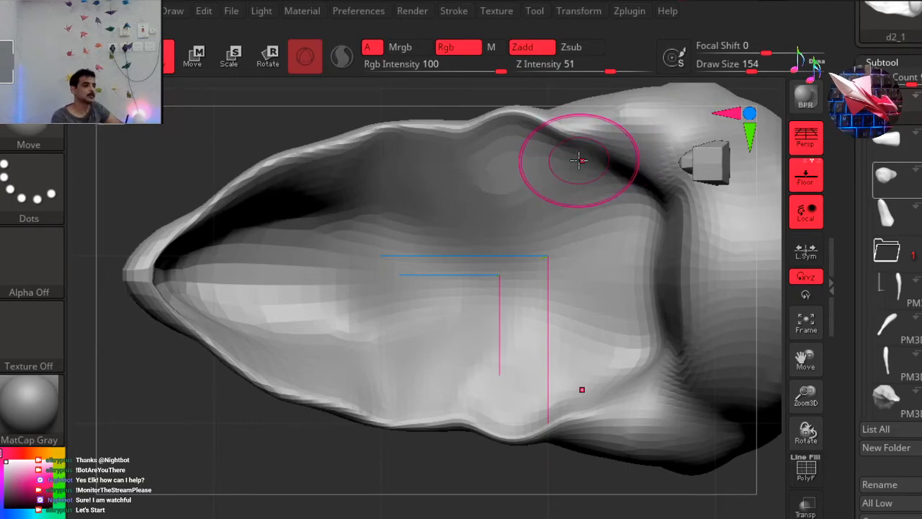
key(ctrl)
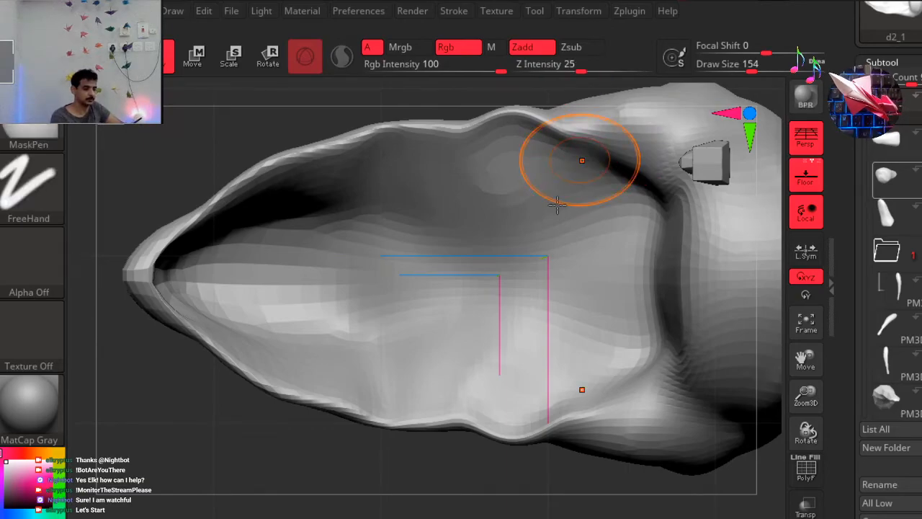
key(ctrl)
Set the Move brush's draw size to 274 and pull the rear part of the jaw's edge slightly outward.
key(space)
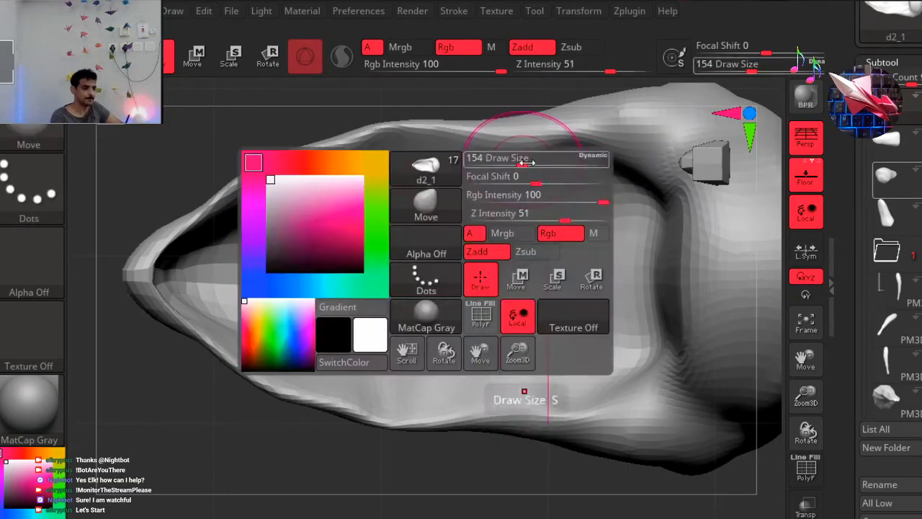
mouse_move(533, 160)
mouse_down()
mouse_move(542, 160)
mouse_move(527, 111)
mouse_up()
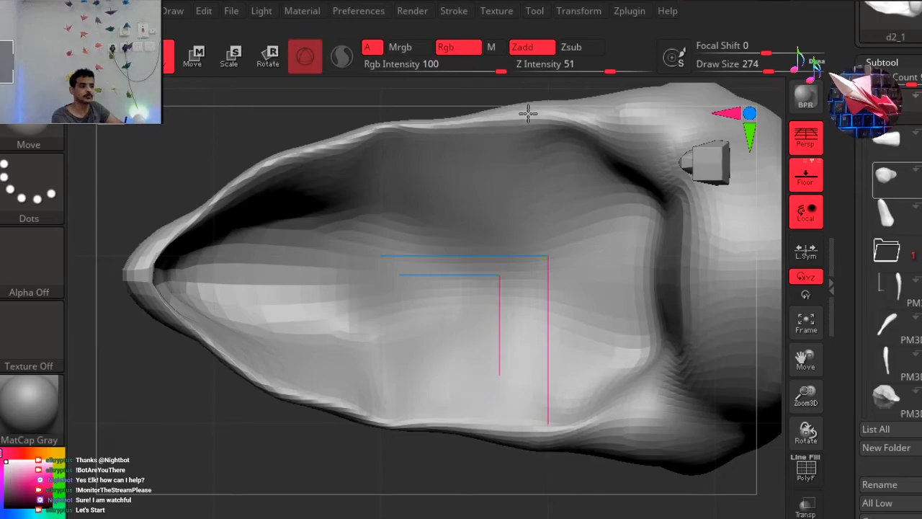
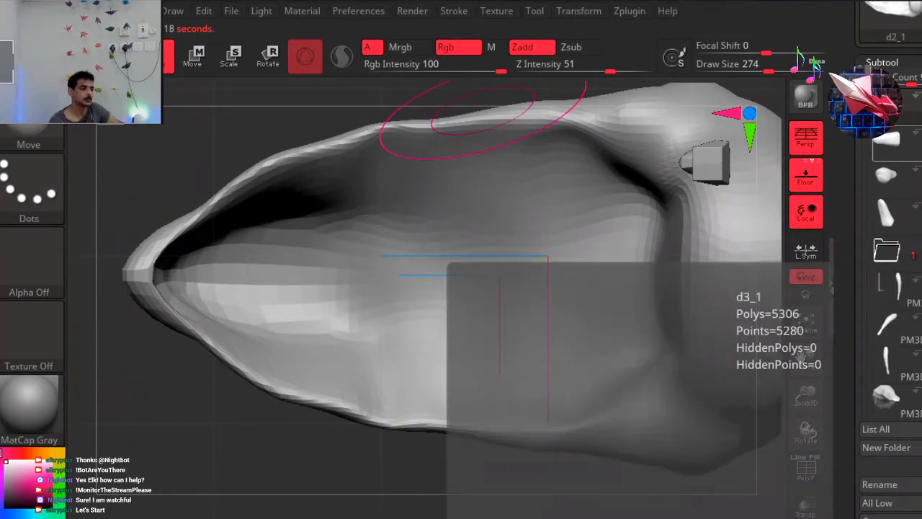
click(918, 209)
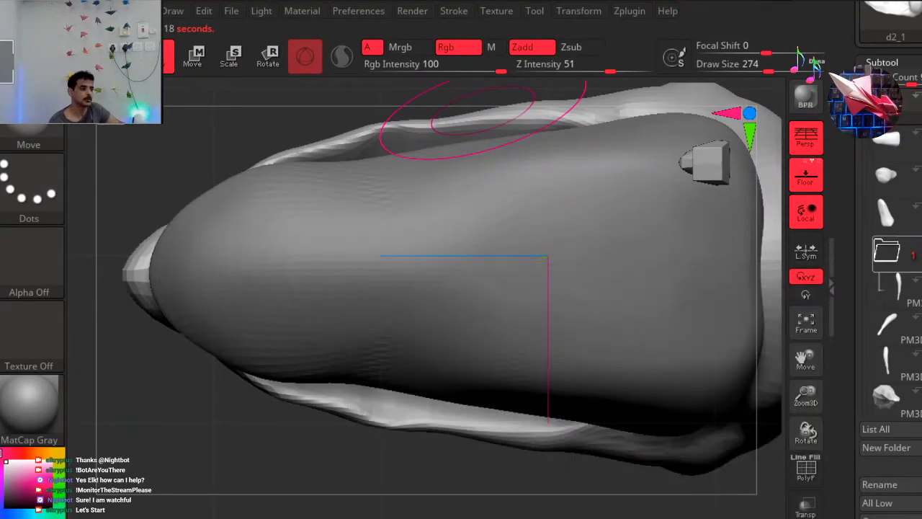
mouse_move(887, 397)
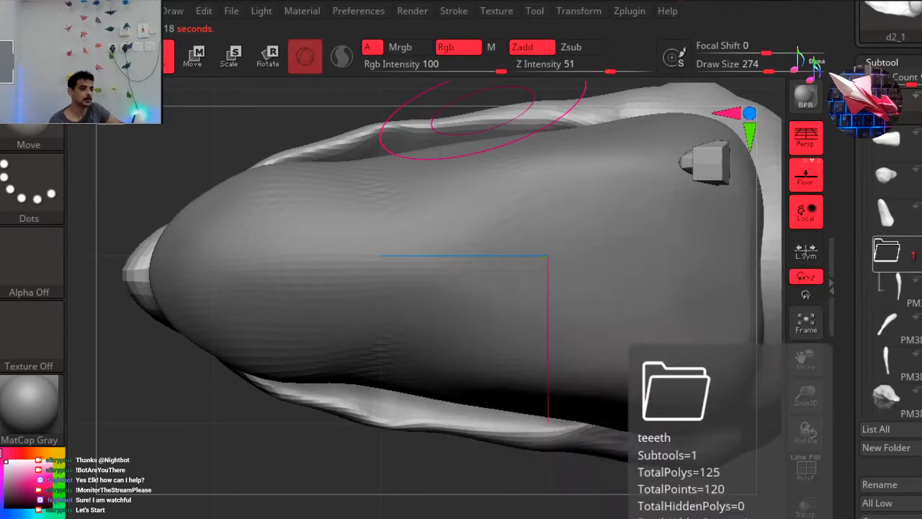
click(918, 154)
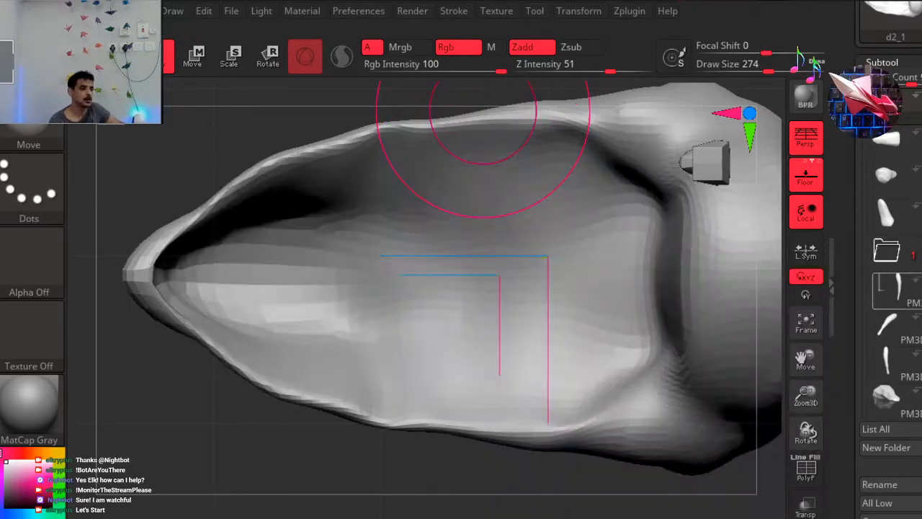
Make all the hidden teeth visible again along the upper jaw, one subtool after another.
mouse_move(887, 397)
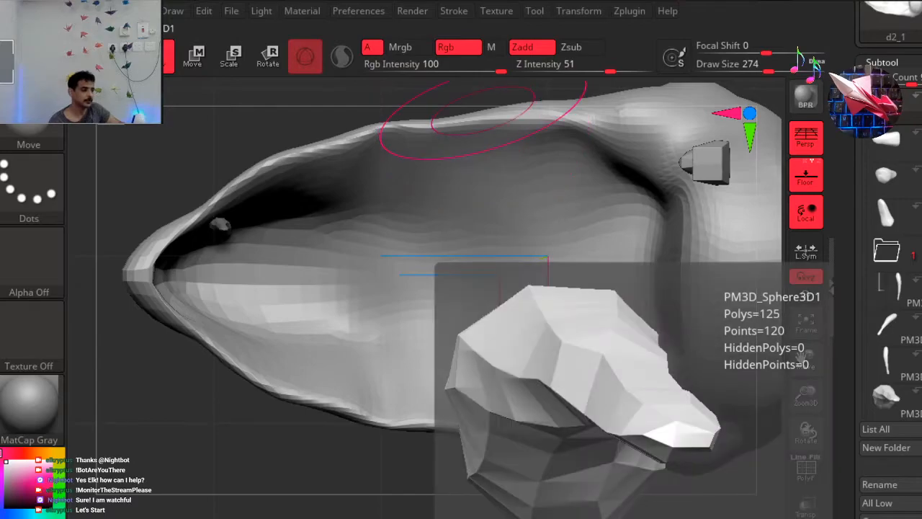
click(897, 284)
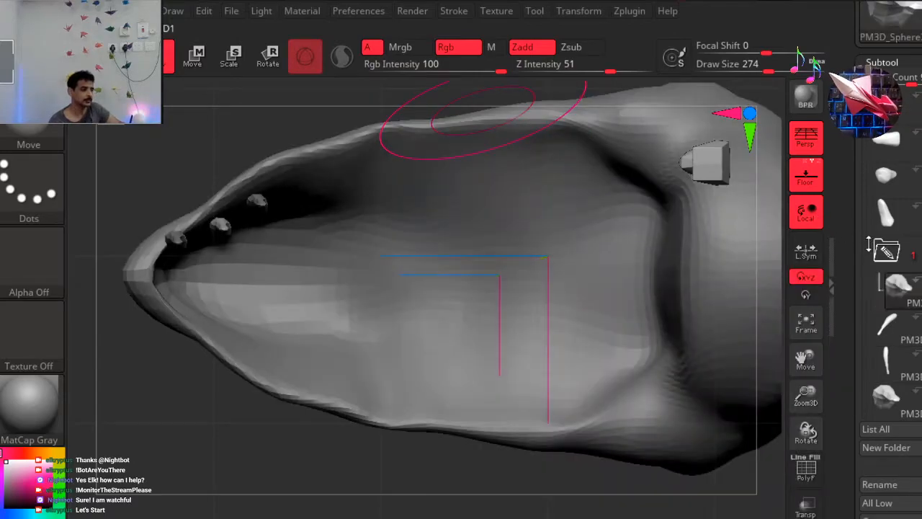
scroll(897, 285, down, 1)
scroll(864, 167, down, 2)
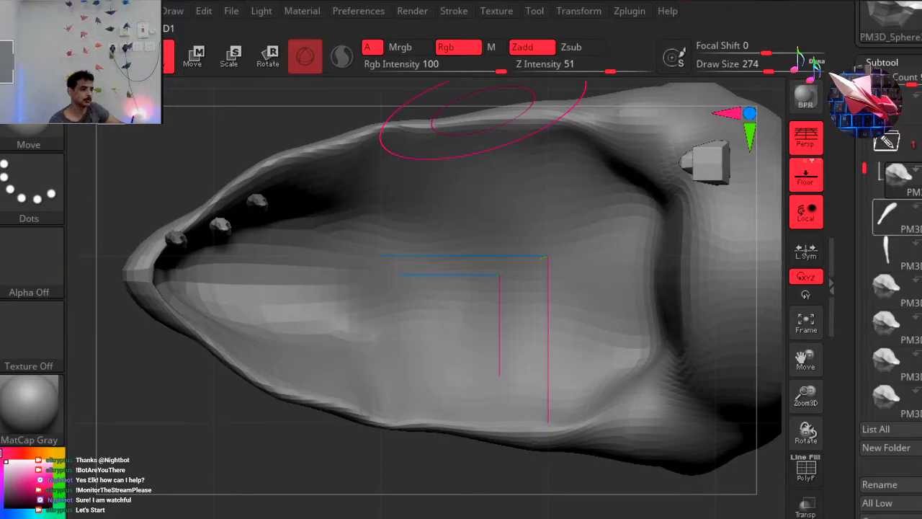
click(896, 290)
mouse_move(895, 326)
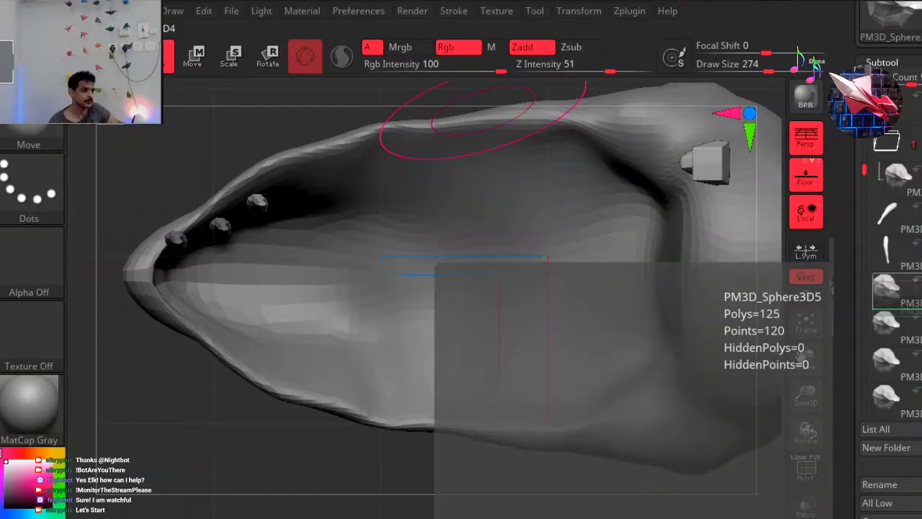
click(919, 320)
click(919, 356)
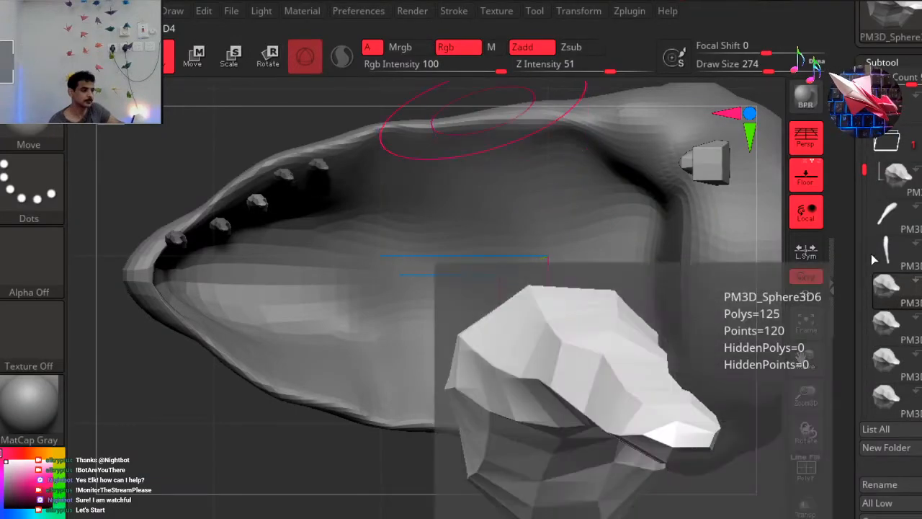
drag(866, 170, 867, 251)
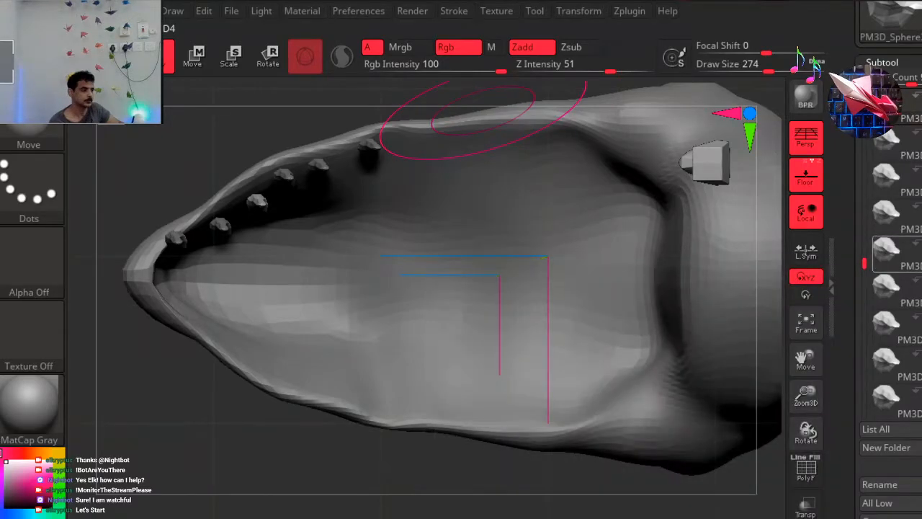
click(920, 285)
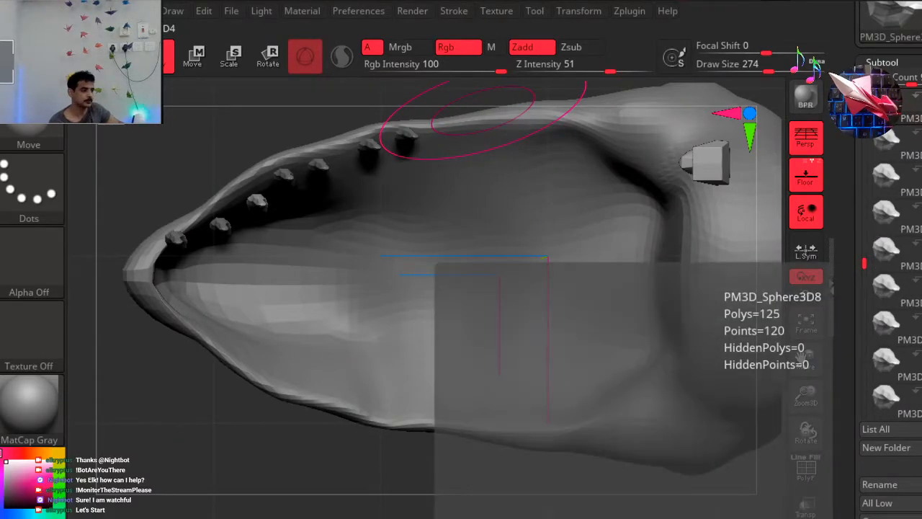
click(919, 322)
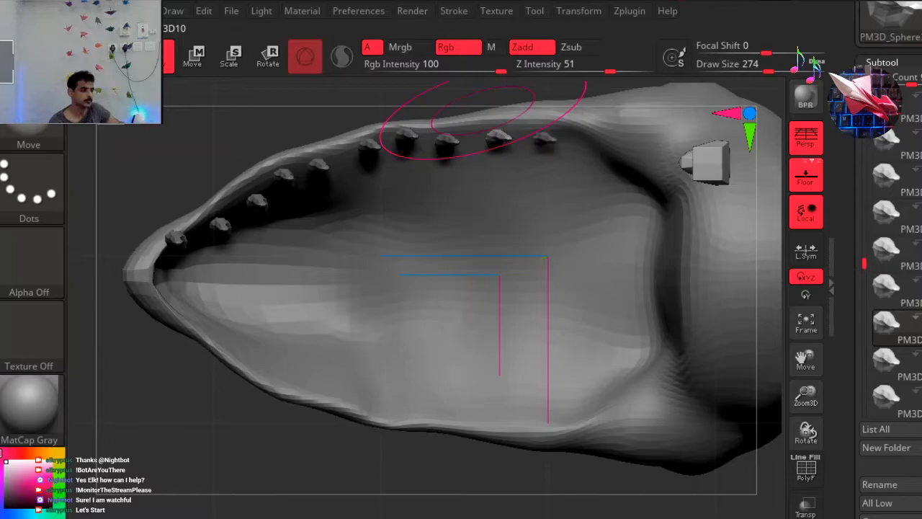
click(920, 359)
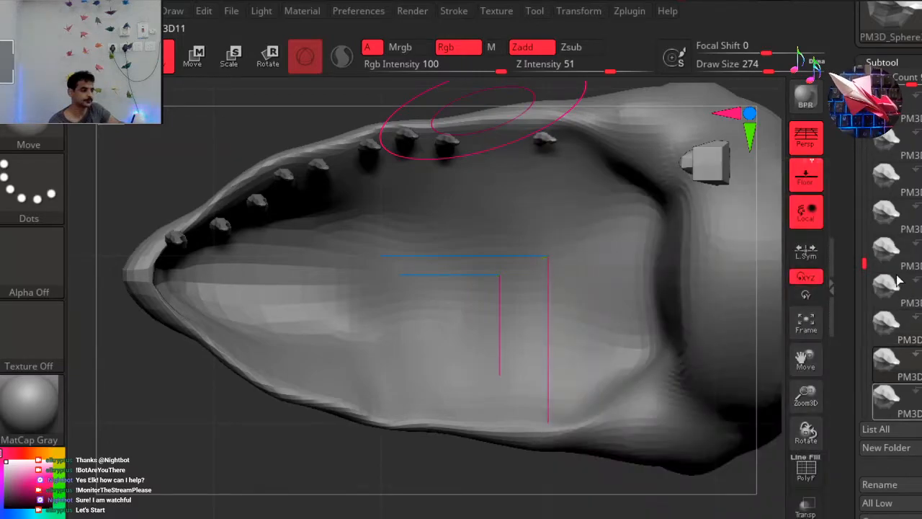
drag(863, 265, 863, 296)
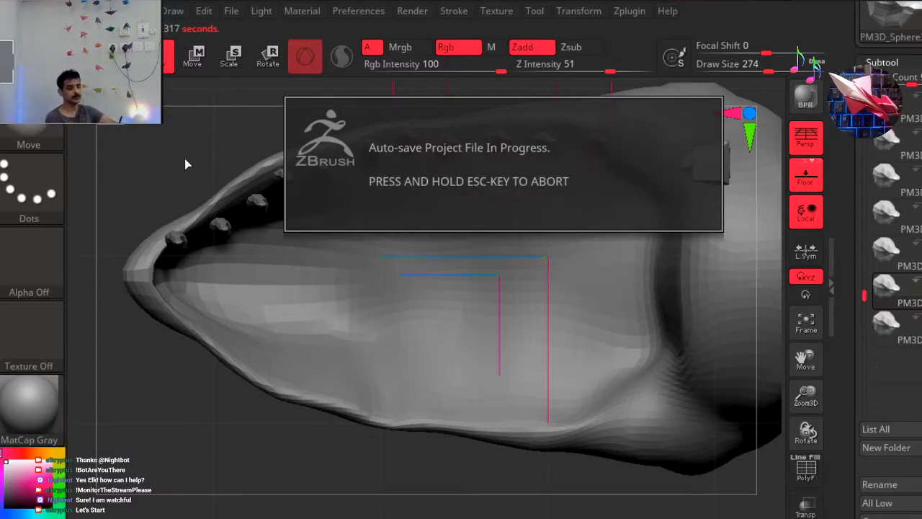
Examine the row of teeth under the upper jaw from the side, close up and with the whole head in view.
mouse_move(180, 190)
mouse_down()
mouse_move(162, 273)
mouse_move(186, 308)
mouse_up()
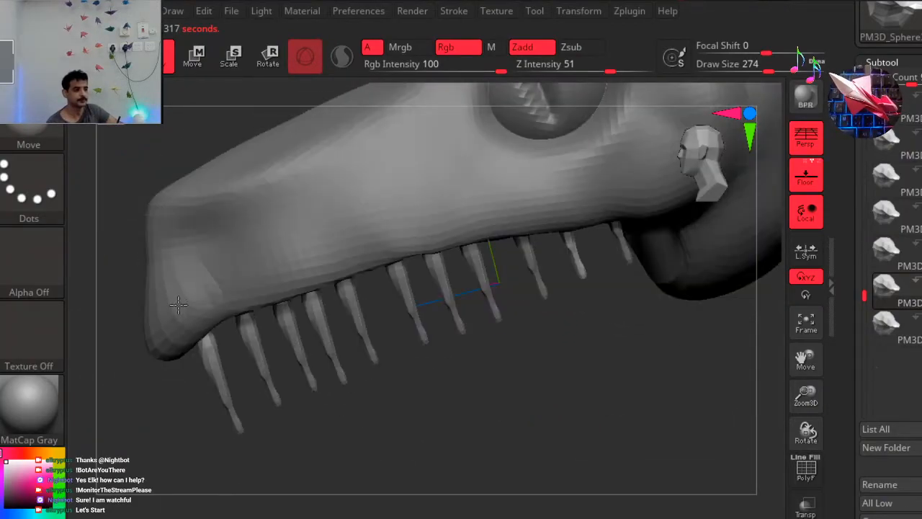
mouse_move(555, 321)
right_down()
mouse_move(599, 362)
mouse_move(456, 384)
right_up()
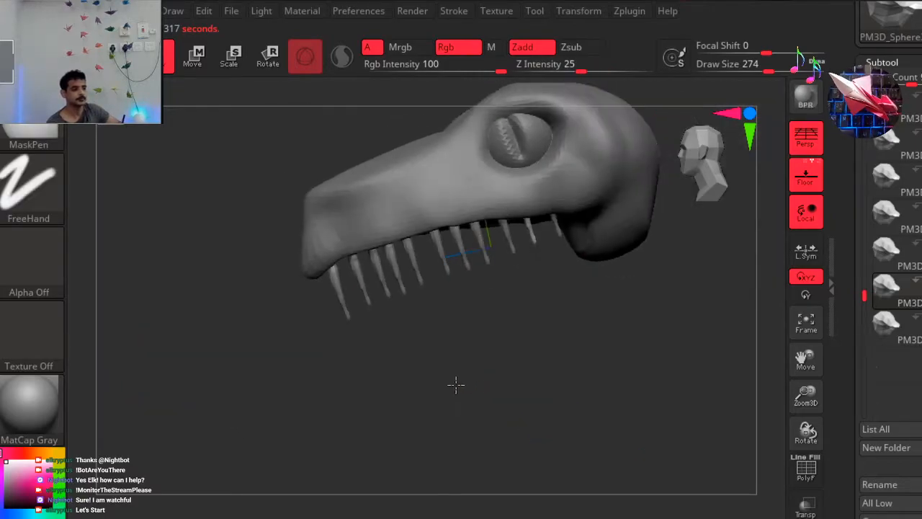
click(731, 165)
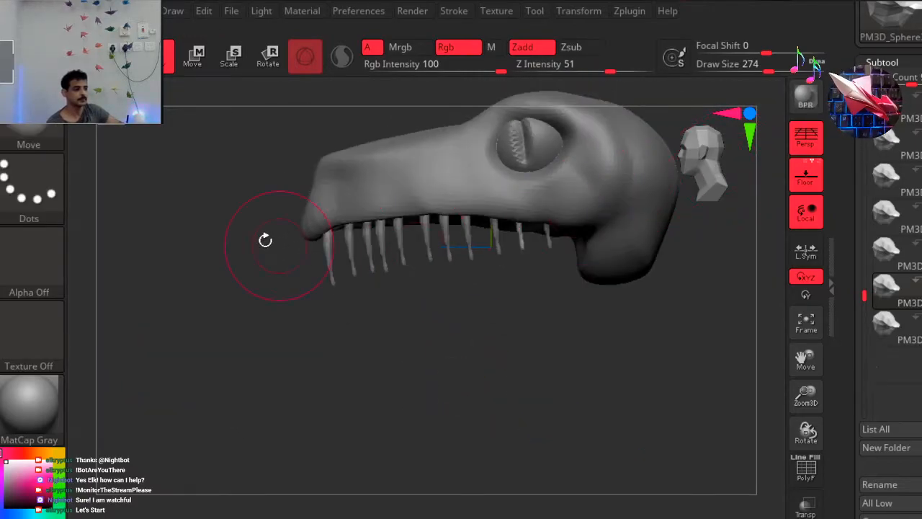
alt+right_drag(209, 217, 192, 289)
ctrl+right_drag(284, 154, 281, 155)
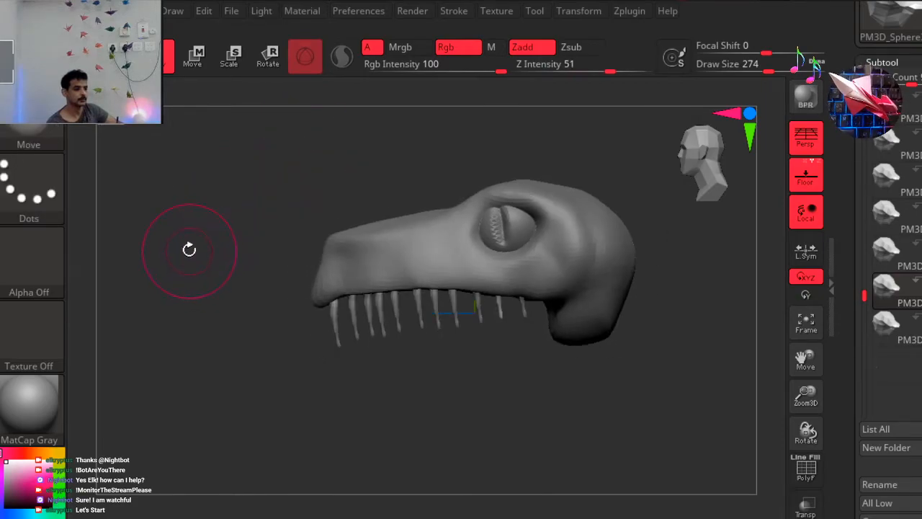
alt+right_drag(212, 242, 219, 236)
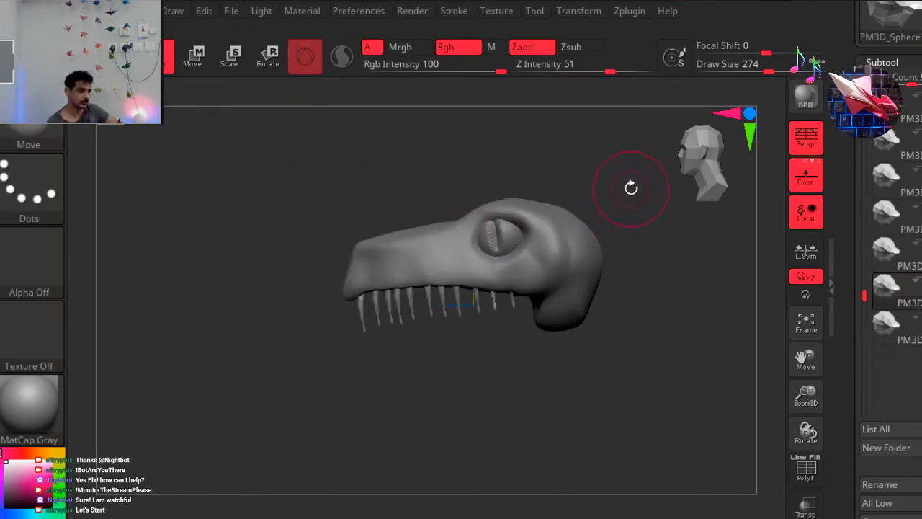
right_drag(653, 187, 707, 184)
alt+right_drag(607, 215, 550, 240)
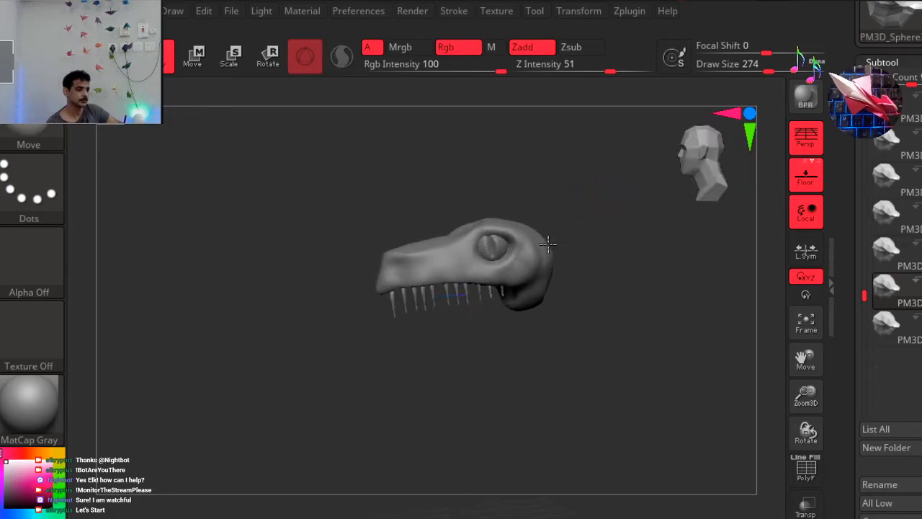
drag(712, 152, 716, 154)
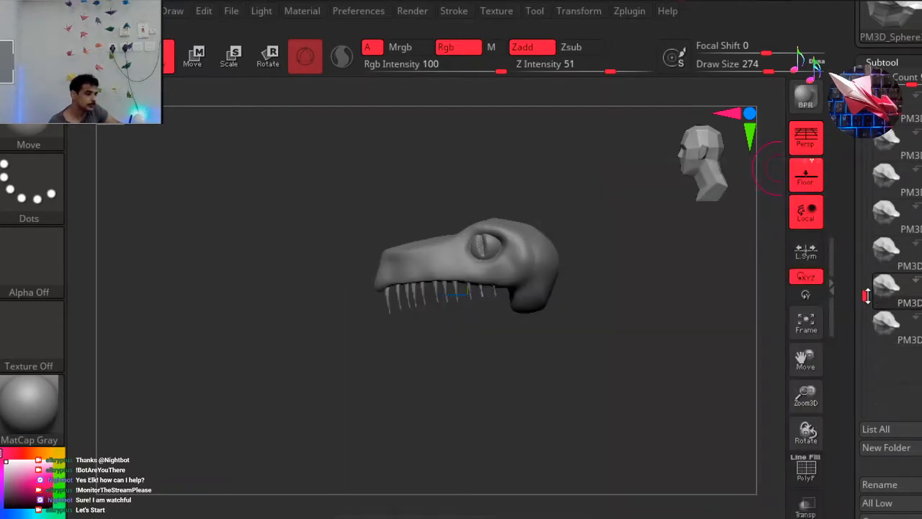
Show the lower jaw subtool d3_1 and check how the teeth fit between the jaws from the front and side.
drag(867, 301, 864, 232)
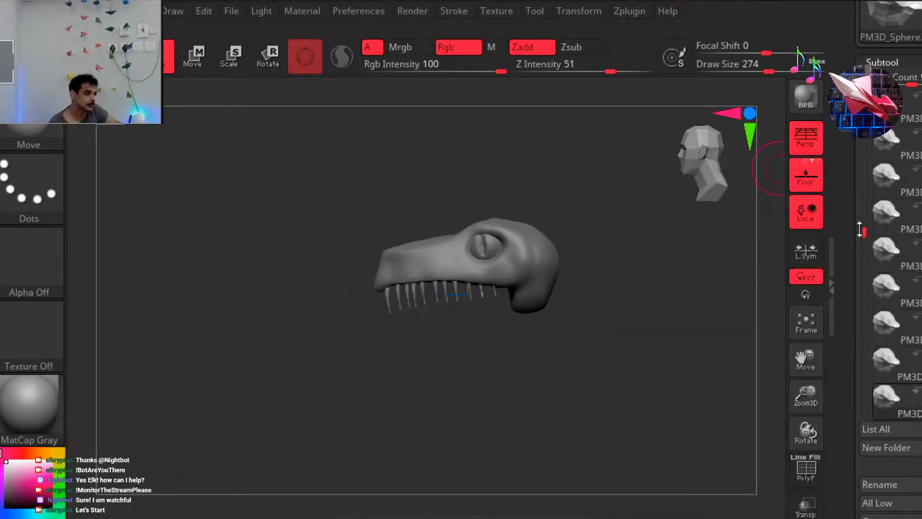
drag(865, 232, 864, 132)
mouse_move(880, 107)
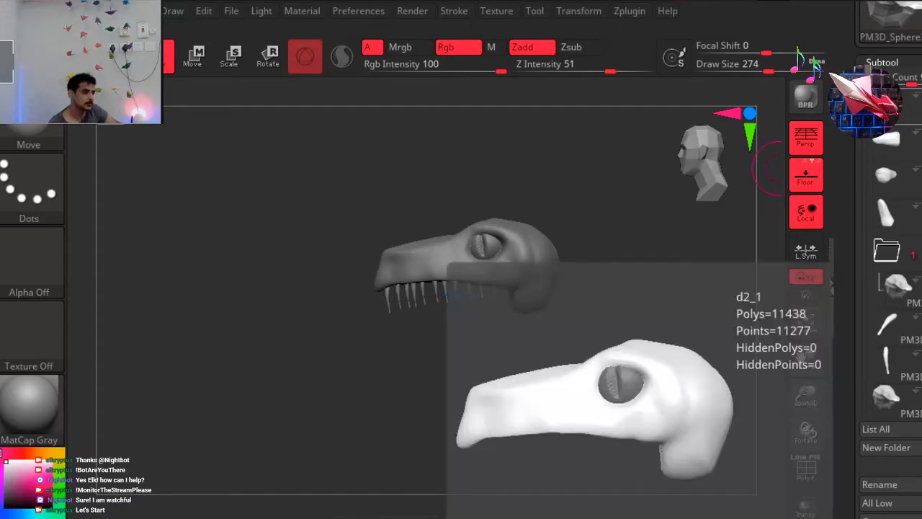
click(915, 150)
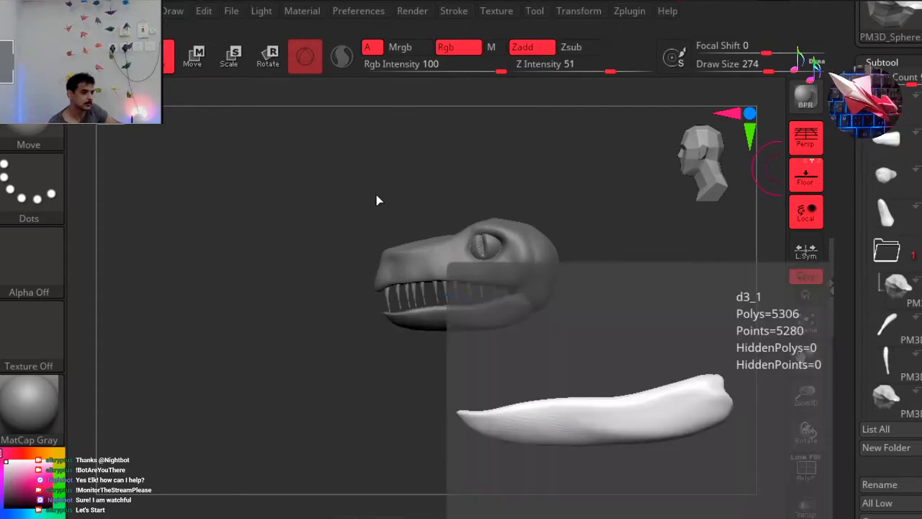
drag(267, 244, 307, 215)
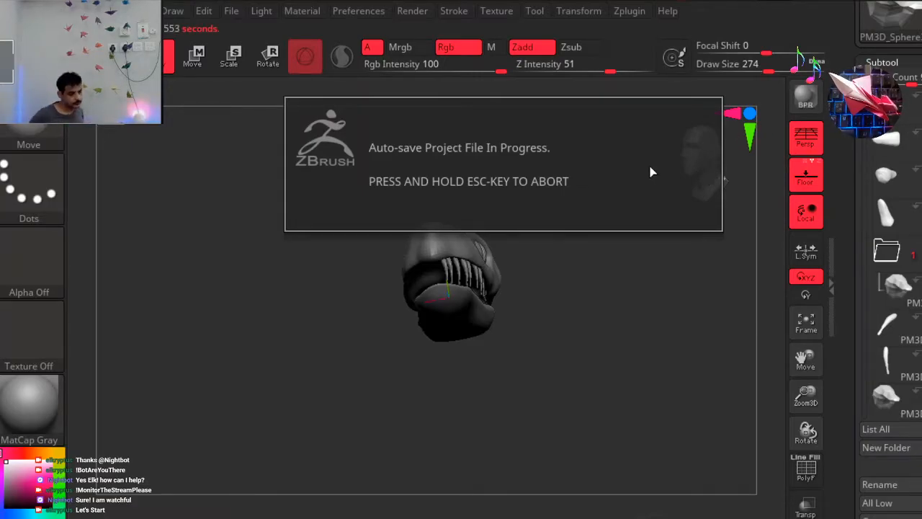
drag(662, 137, 671, 246)
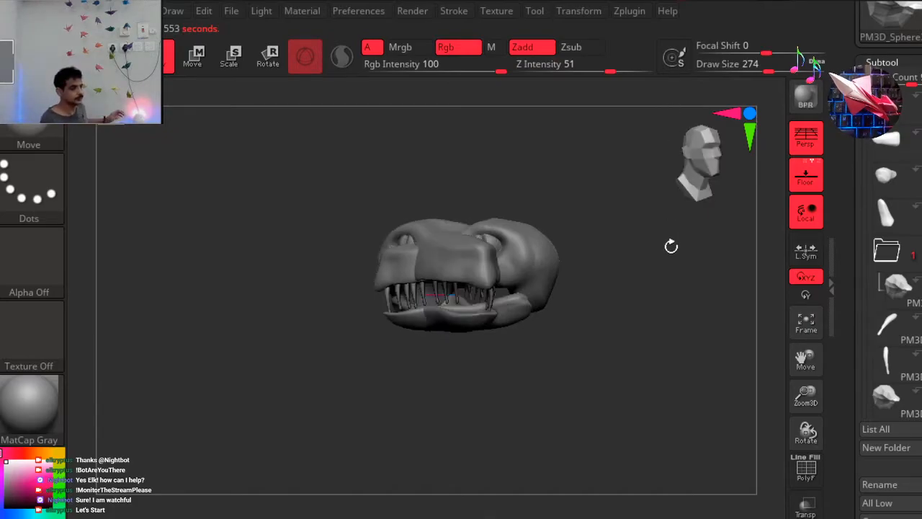
mouse_move(574, 238)
mouse_down()
mouse_move(564, 237)
mouse_move(600, 233)
mouse_move(578, 232)
mouse_up()
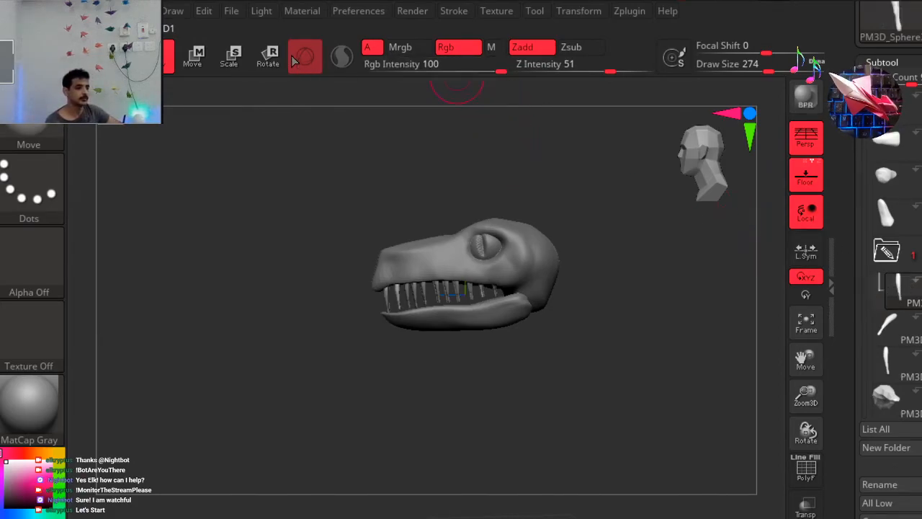
Activate the transform gizmo and raise the two frontmost teeth slightly into the upper jaw.
key(r)
mouse_move(396, 181)
mouse_down()
mouse_move(396, 151)
mouse_move(395, 177)
mouse_up()
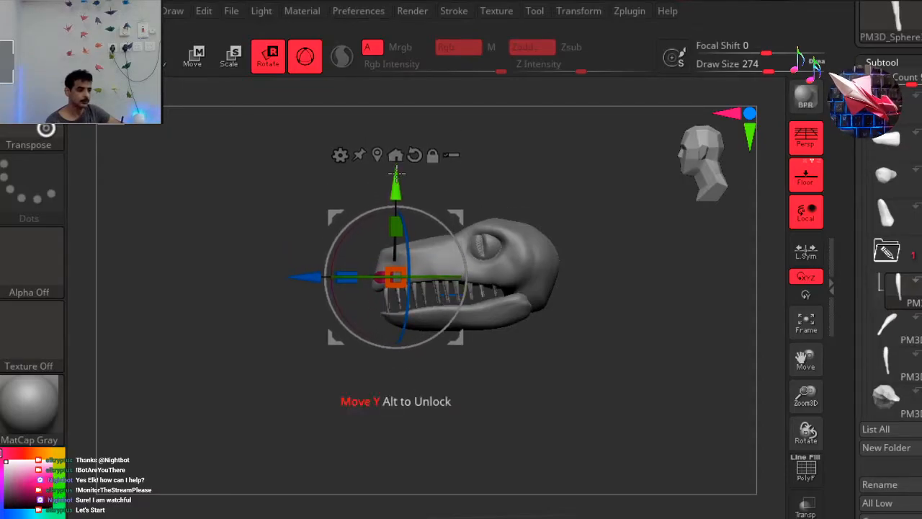
click(893, 328)
drag(391, 189, 391, 178)
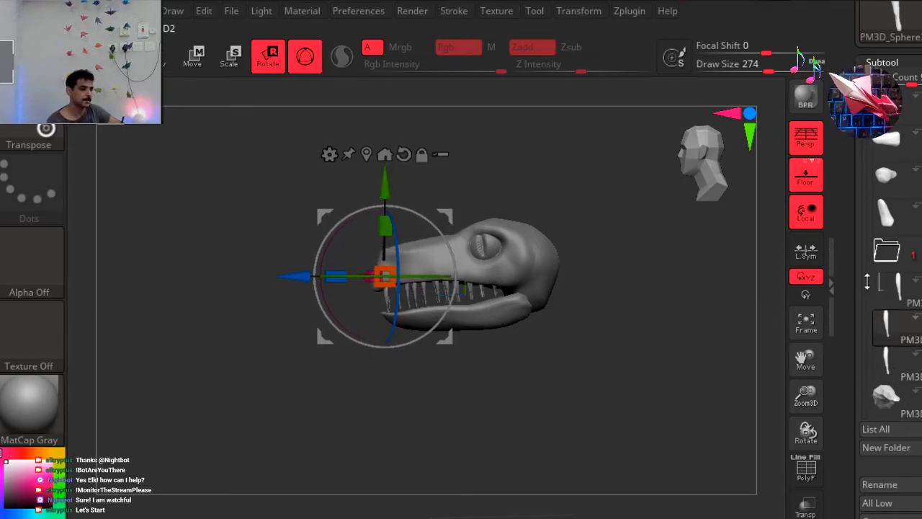
Raise the third, fourth and fifth teeth from the front slightly into the upper jaw.
scroll(864, 142, down, 2)
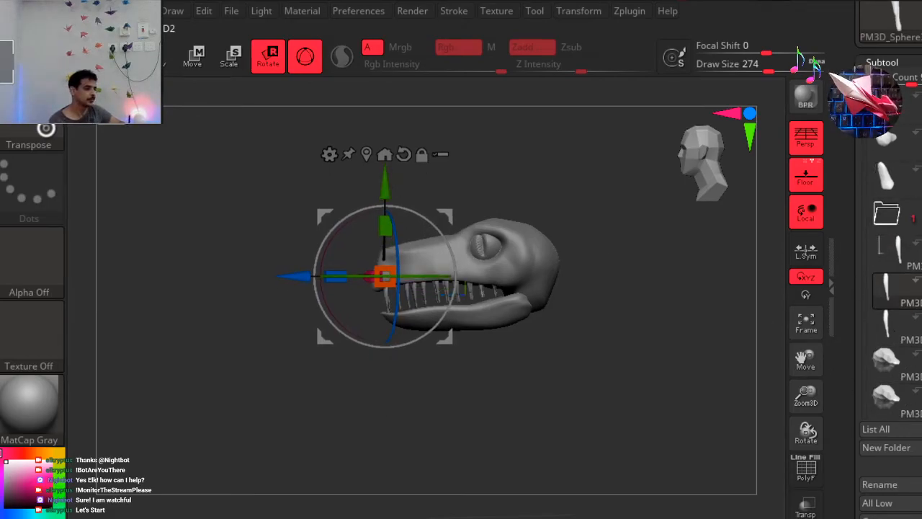
click(892, 338)
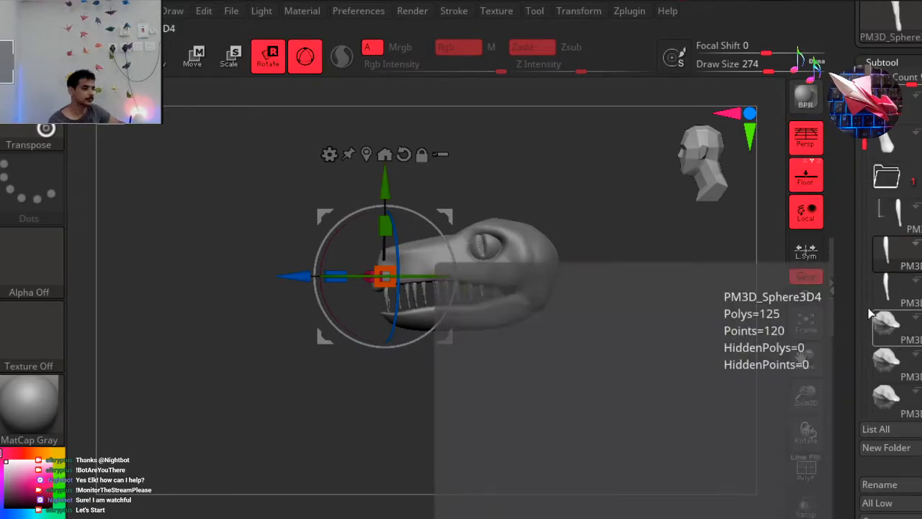
drag(410, 183, 415, 178)
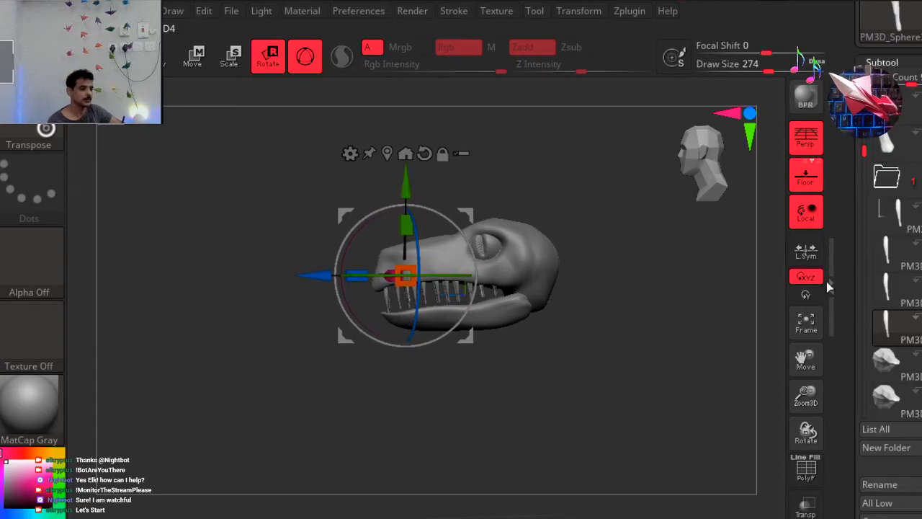
drag(865, 153, 866, 164)
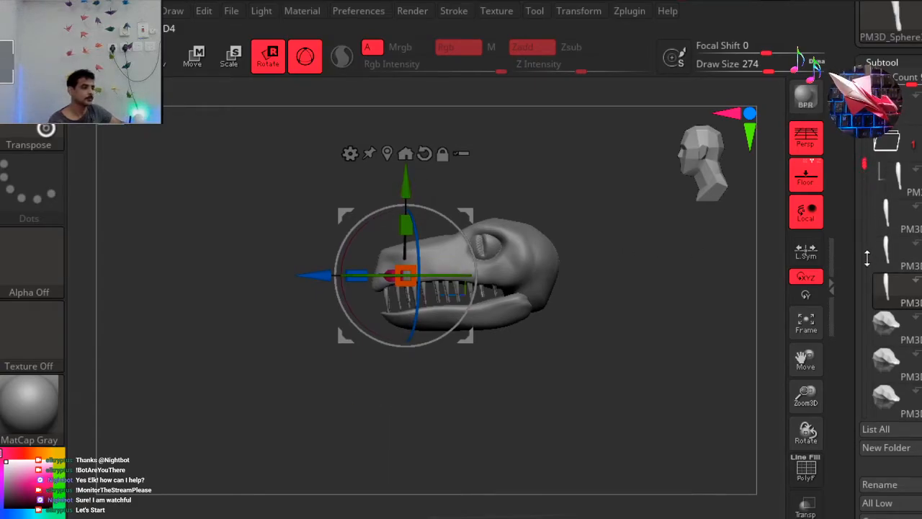
click(911, 329)
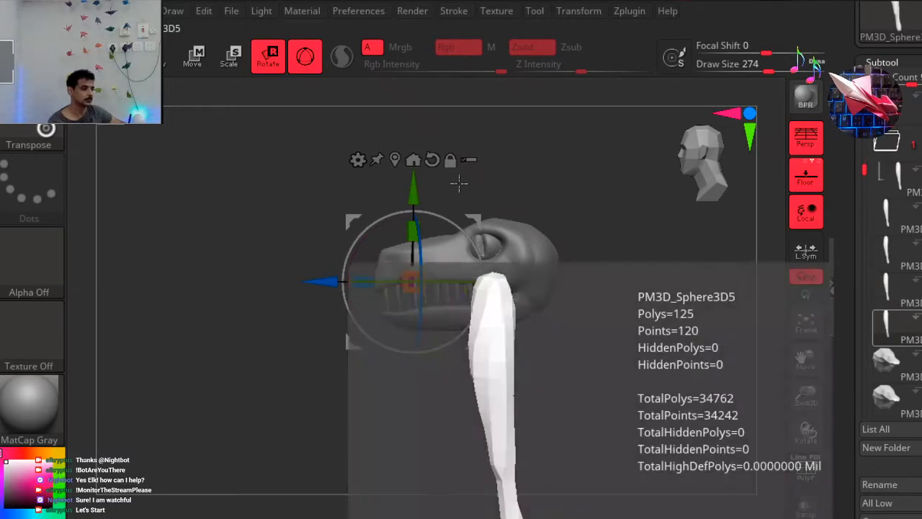
drag(416, 189, 416, 181)
click(897, 371)
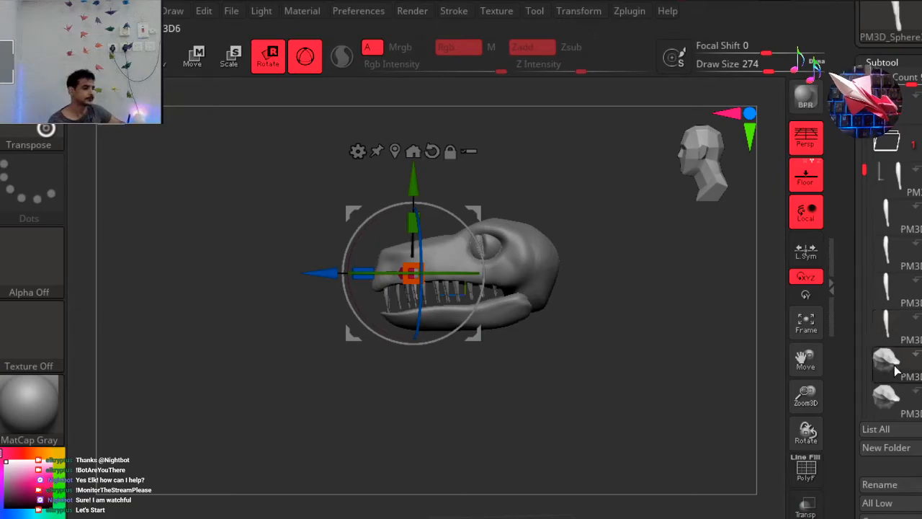
drag(418, 188, 418, 180)
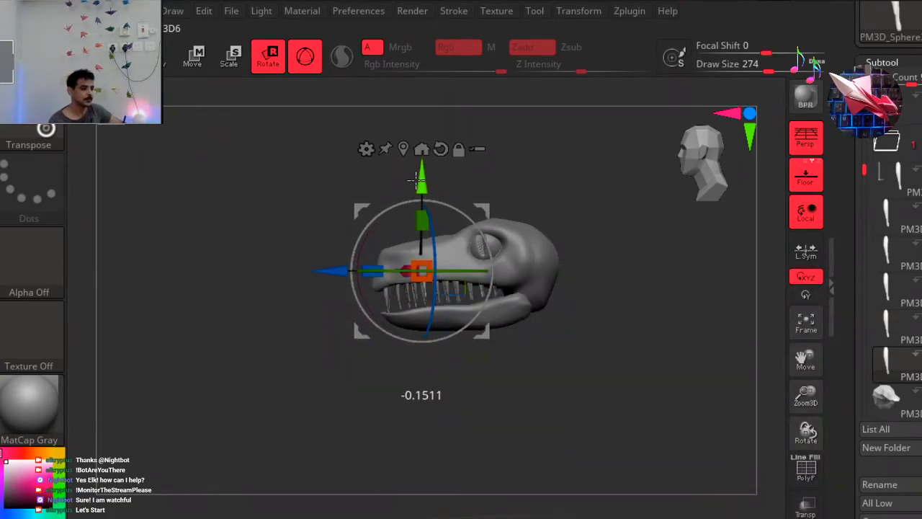
Raise the middle teeth, from PM3D_Sphere3D7 through PM3D_Sphere3D10, slightly into the upper jaw.
click(897, 399)
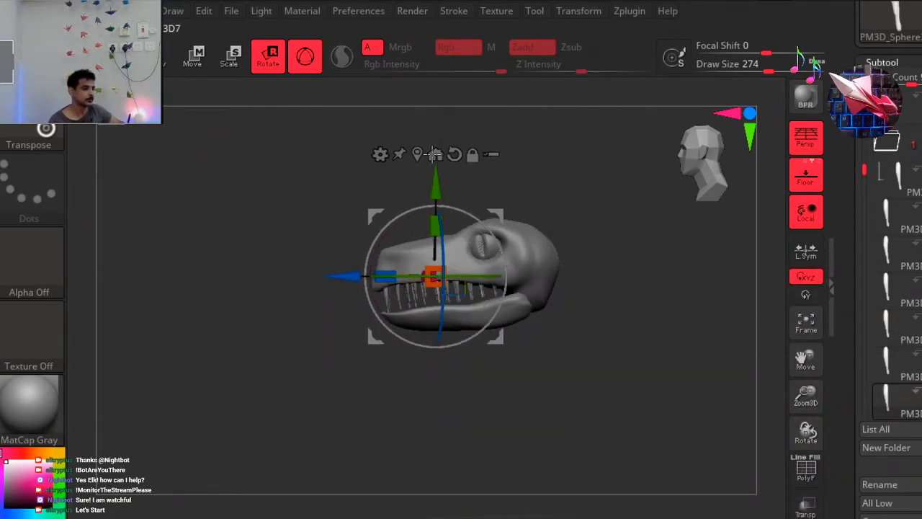
drag(441, 176, 441, 167)
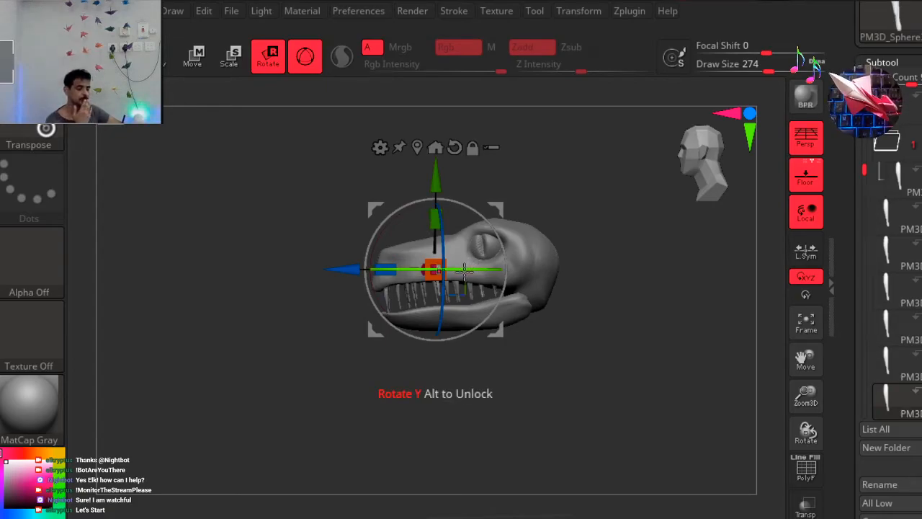
drag(866, 168, 866, 212)
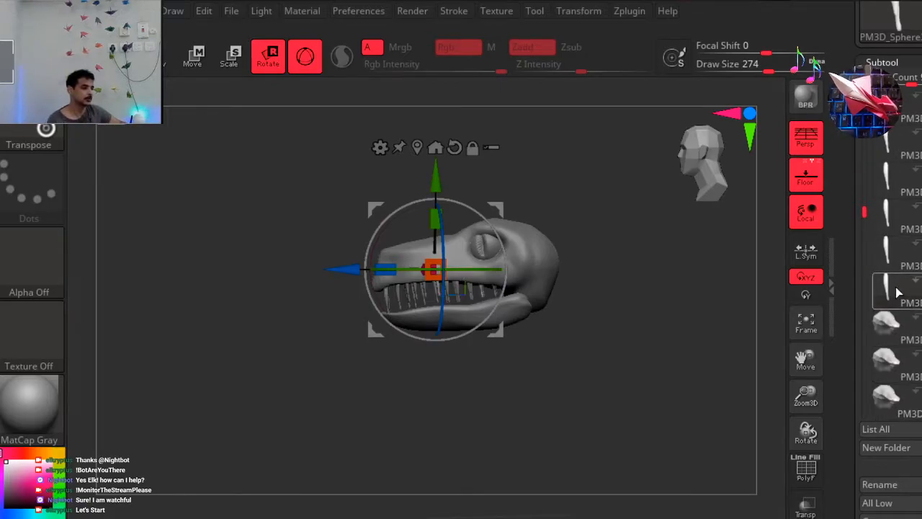
mouse_move(898, 302)
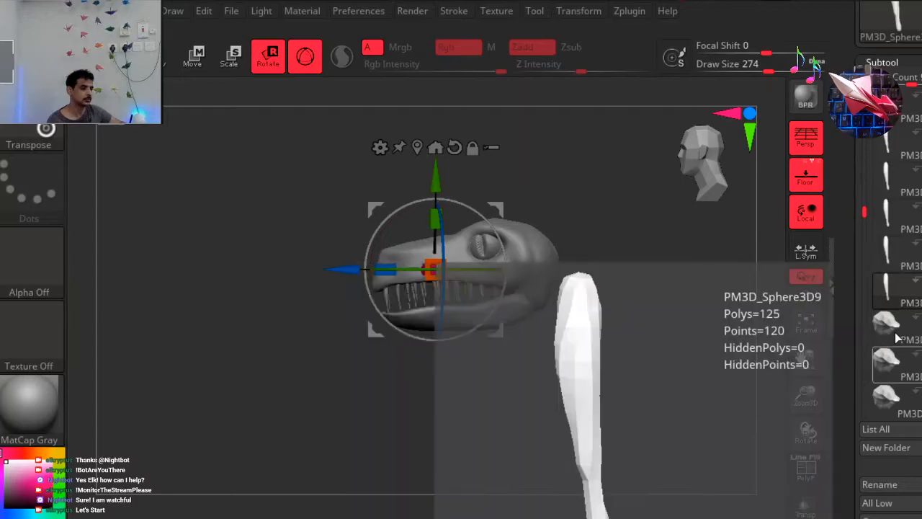
click(891, 329)
mouse_move(447, 186)
mouse_down()
mouse_move(478, 180)
mouse_move(454, 165)
mouse_move(454, 176)
mouse_up()
click(897, 364)
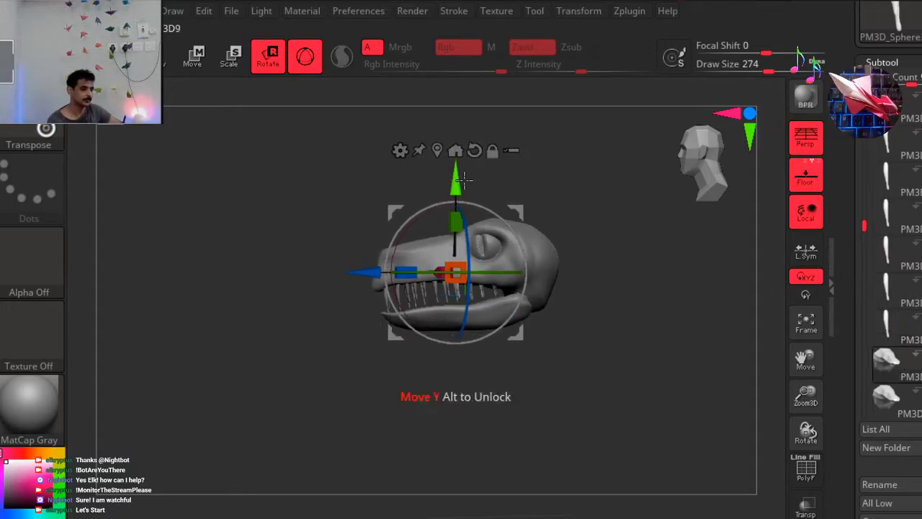
click(893, 405)
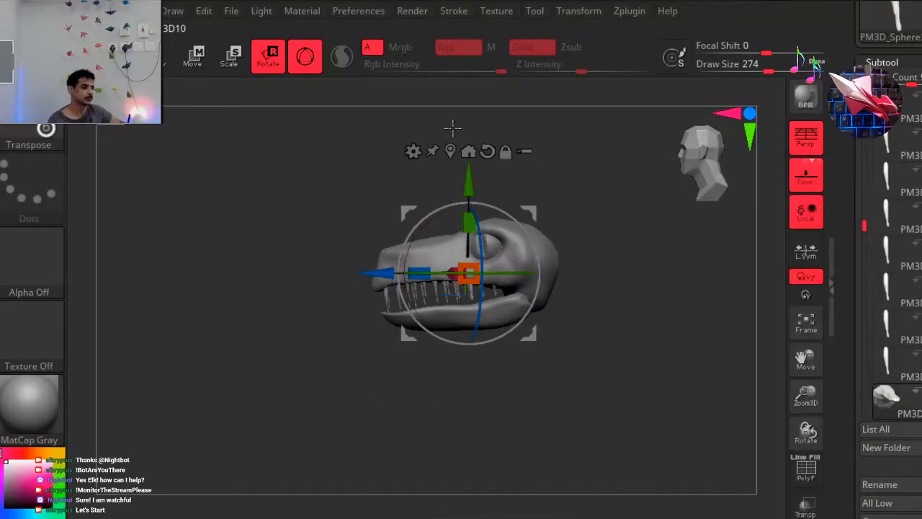
drag(469, 179, 465, 169)
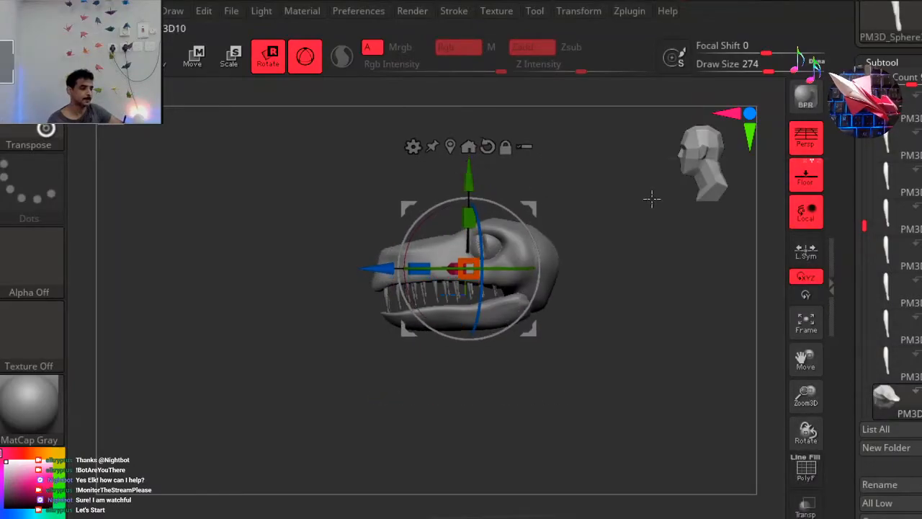
Raise the remaining rear teeth slightly into the upper jaw, ending with PM3D_Sphere3D12, and return to Draw mode.
drag(863, 226, 856, 296)
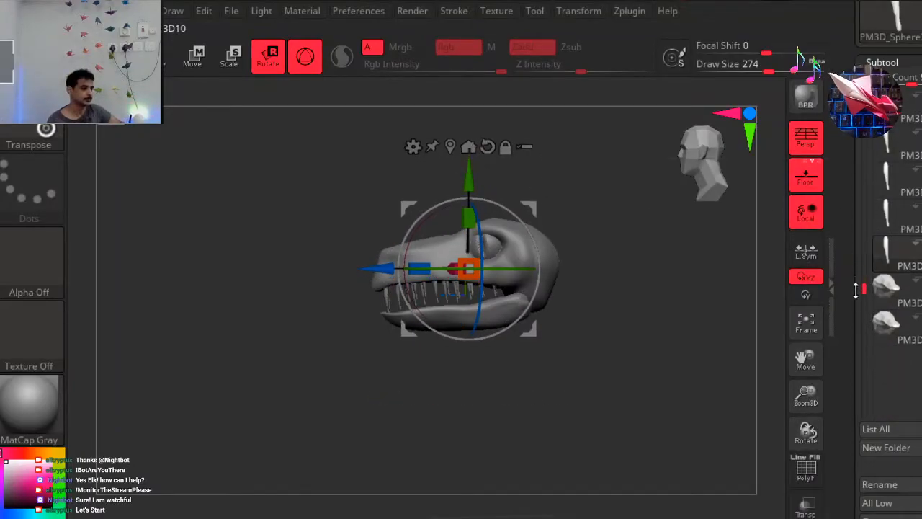
click(890, 287)
drag(486, 187, 485, 184)
click(875, 324)
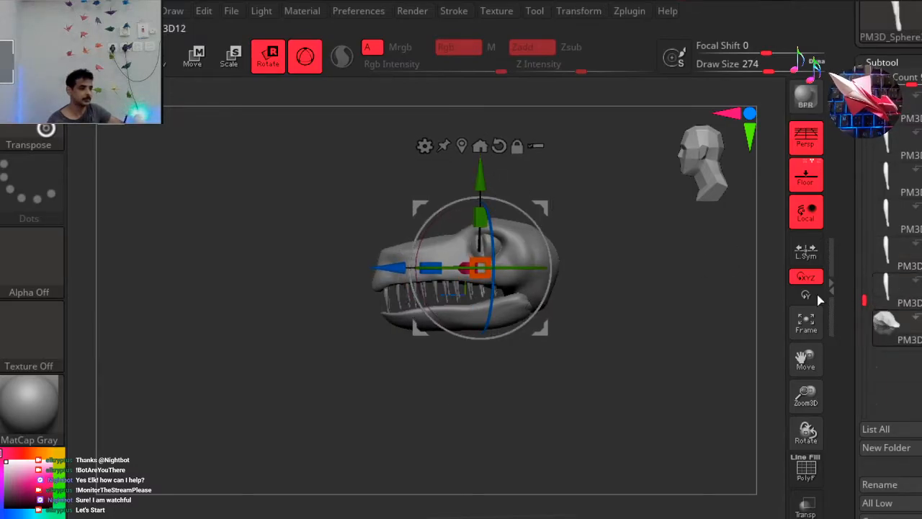
drag(542, 206, 537, 212)
key(q)
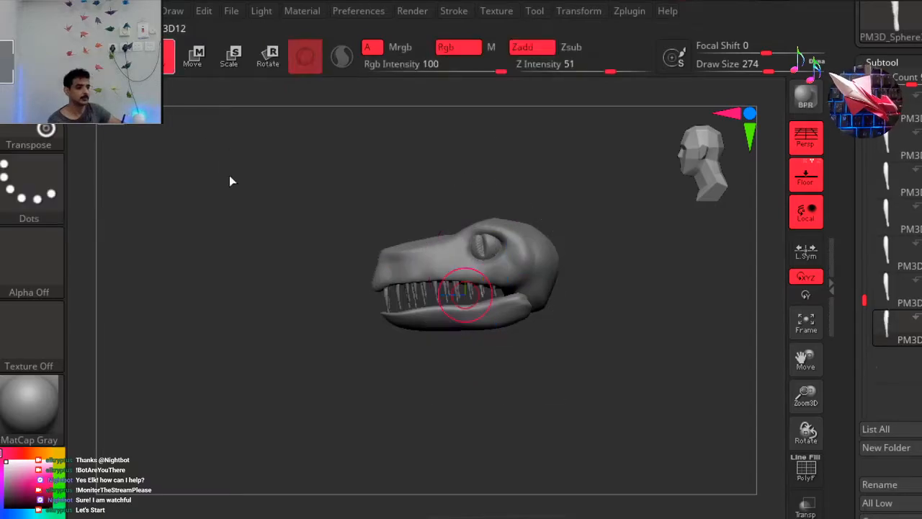
drag(304, 269, 283, 271)
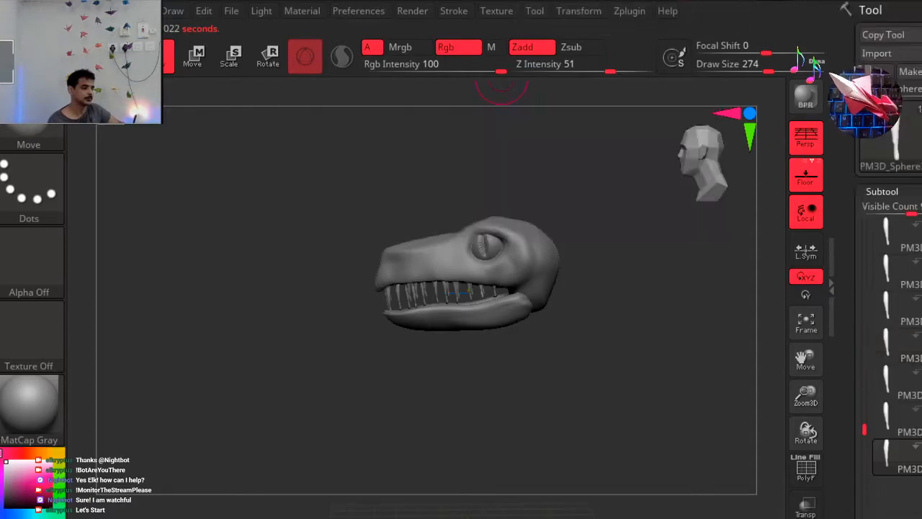
Unhide the neck and body subtools so the whole creature is shown with its head.
mouse_move(864, 429)
mouse_down()
mouse_move(855, 216)
mouse_move(865, 225)
mouse_up()
click(919, 267)
click(919, 231)
click(883, 265)
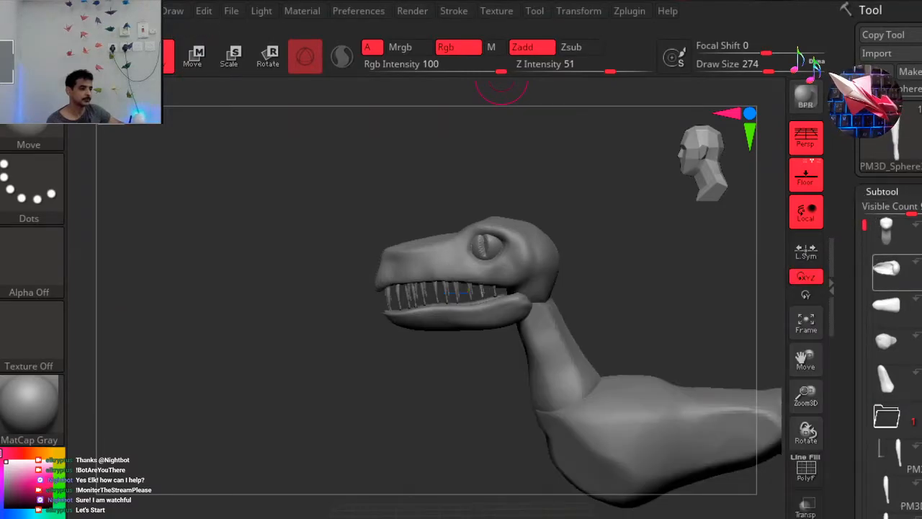
mouse_move(286, 212)
mouse_down()
mouse_move(387, 213)
mouse_move(290, 208)
mouse_up()
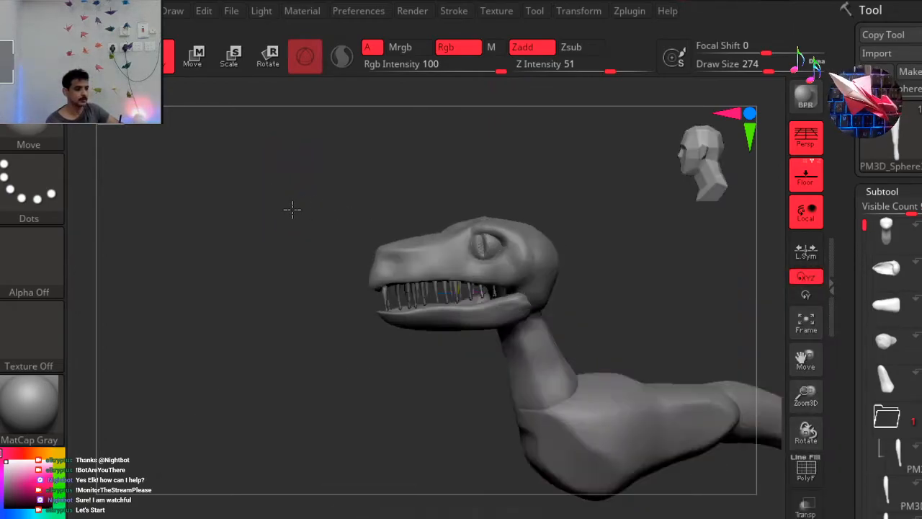
Examine the head together with the neck and body from the side, both close up and from farther away.
alt+drag(334, 173, 273, 298)
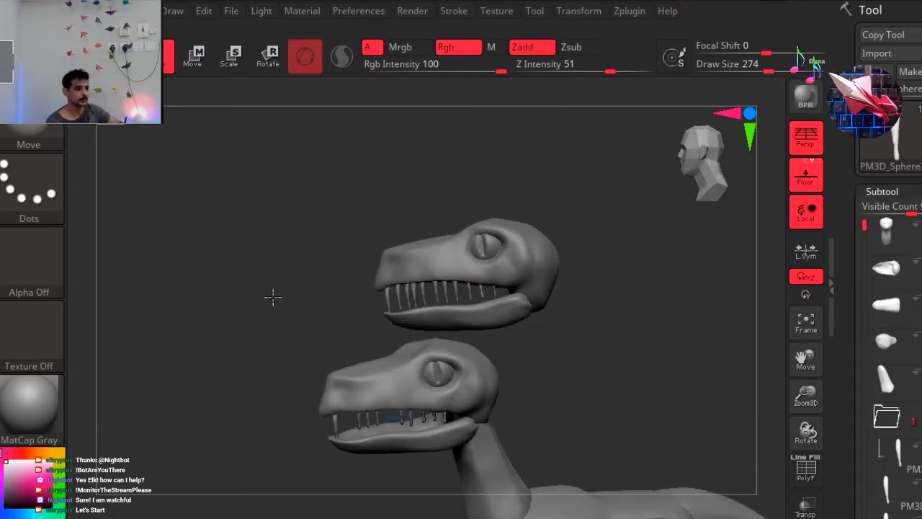
mouse_move(636, 270)
ctrl+right_down()
mouse_move(586, 276)
mouse_move(583, 243)
ctrl+right_up()
mouse_move(611, 302)
alt+mouse_down()
mouse_move(611, 243)
mouse_move(583, 223)
alt+mouse_up()
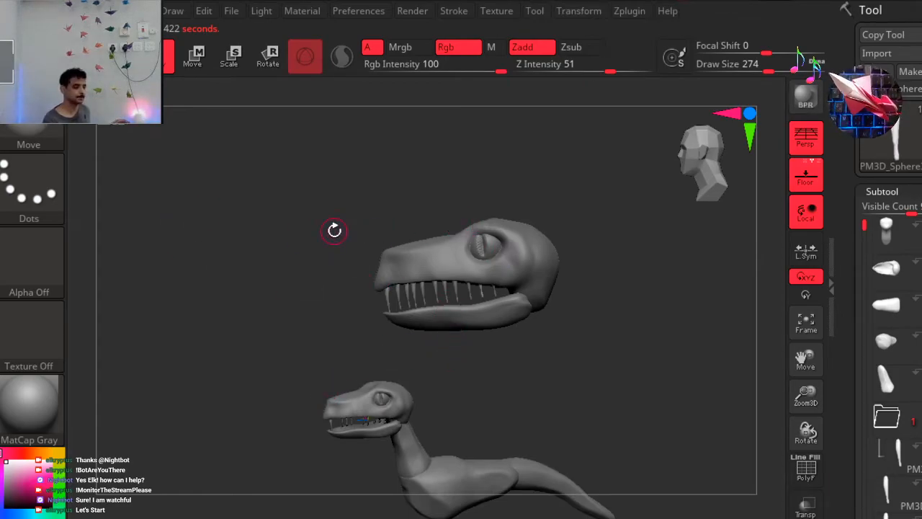
alt+drag(282, 255, 279, 251)
mouse_move(280, 251)
alt+right_down()
mouse_move(286, 228)
mouse_move(192, 268)
mouse_move(479, 243)
alt+right_up()
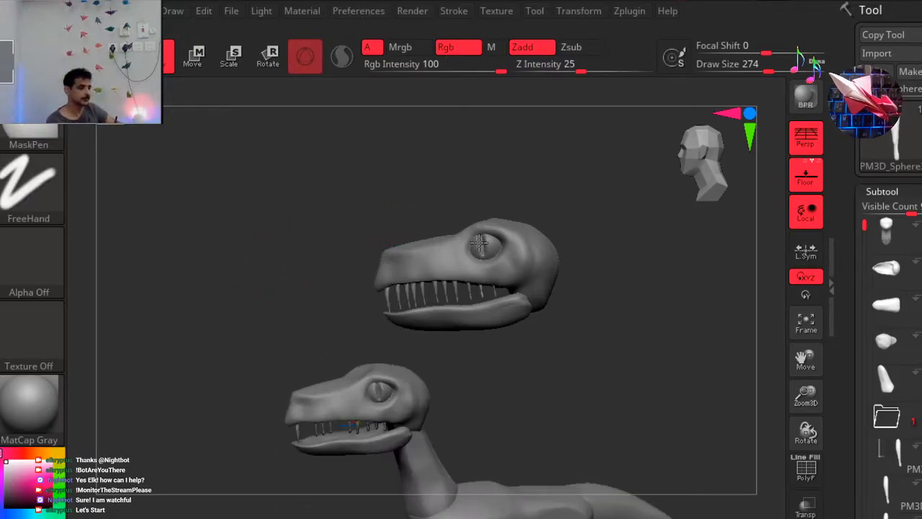
alt+right_drag(192, 335, 207, 233)
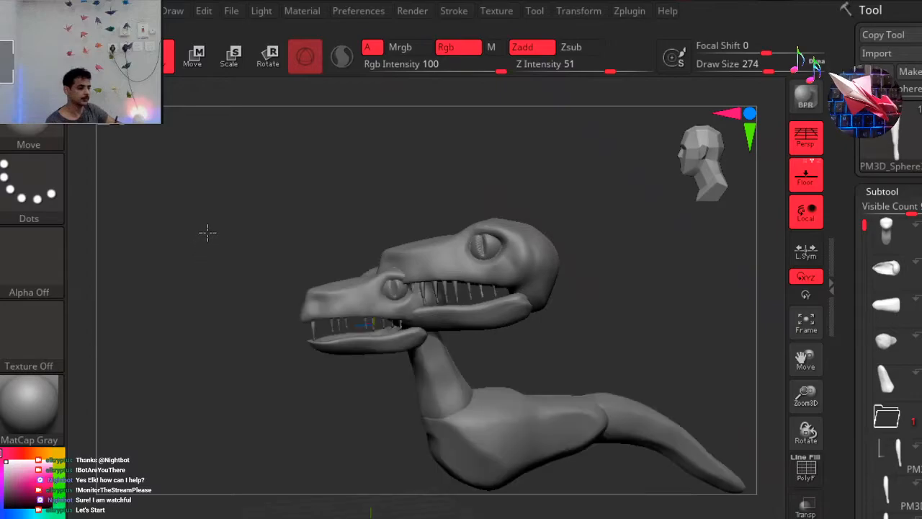
ctrl+right_drag(277, 297, 253, 248)
Select the first tooth, PM3D_Sphere3D1, and examine the jaws and the row of teeth from several angles.
click(897, 444)
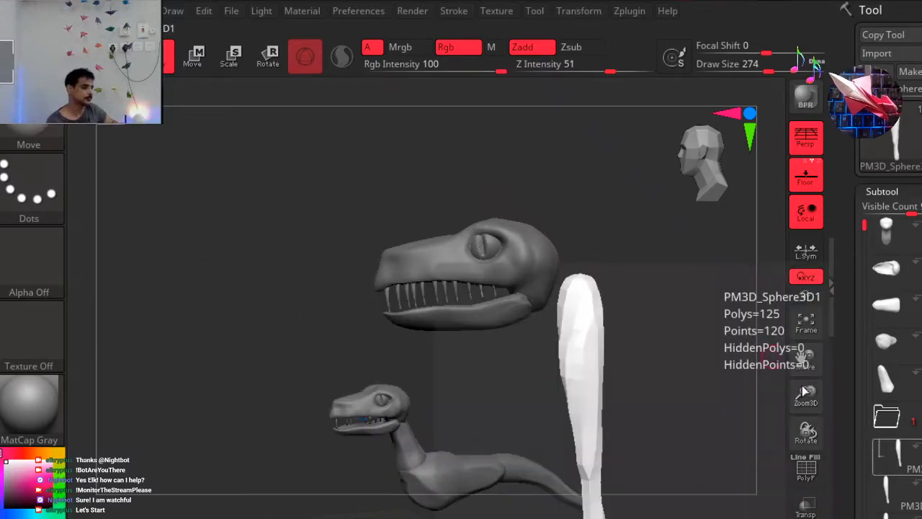
drag(866, 229, 862, 279)
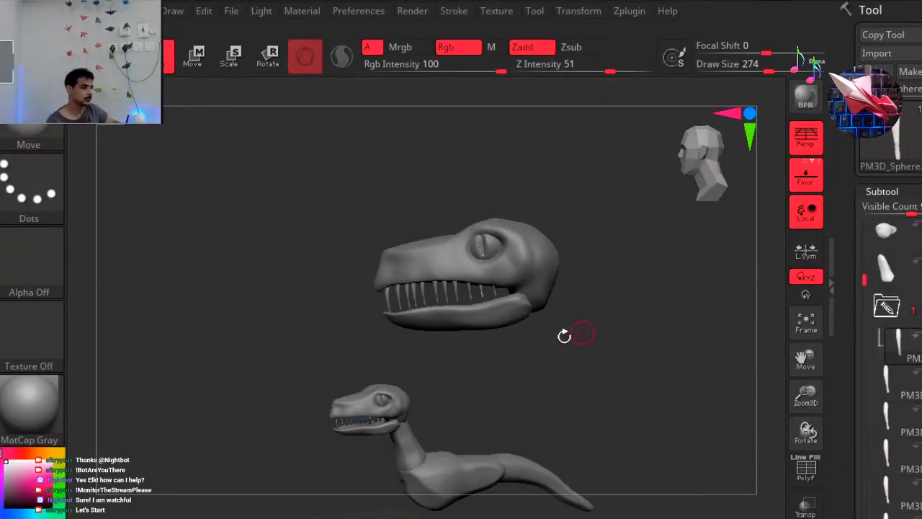
alt+drag(242, 300, 289, 242)
alt+right_drag(289, 243, 196, 317)
mouse_move(502, 252)
ctrl+right_down()
mouse_move(504, 279)
mouse_move(519, 282)
ctrl+right_up()
mouse_move(544, 348)
right_down()
mouse_move(540, 377)
mouse_move(512, 366)
mouse_move(214, 383)
mouse_move(151, 364)
mouse_move(195, 326)
mouse_move(165, 290)
mouse_move(766, 292)
right_up()
mouse_move(637, 290)
alt+right_down()
mouse_move(414, 329)
mouse_move(416, 319)
alt+right_up()
ctrl+right_drag(346, 362, 529, 358)
mouse_move(172, 405)
right_down()
mouse_move(196, 396)
mouse_move(258, 407)
mouse_move(189, 408)
right_up()
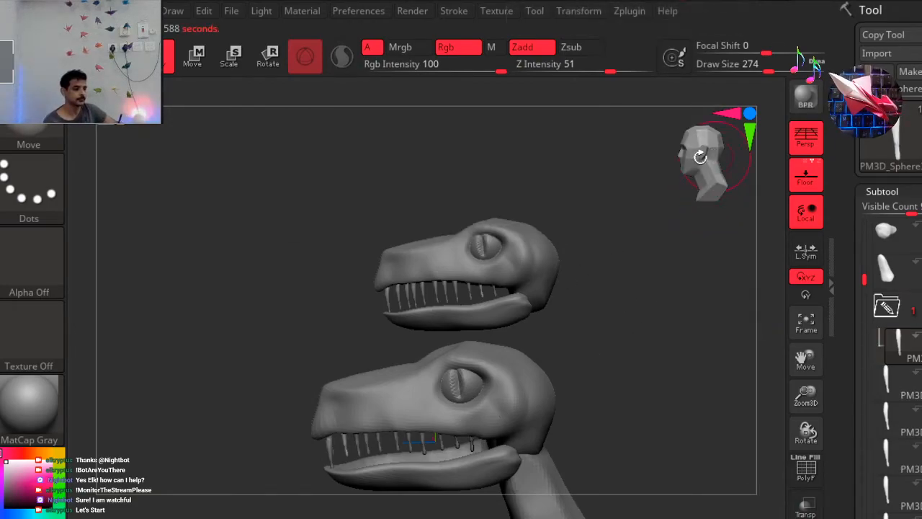
Turn the creature to a three-quarter view and clear the leftover head snapshot from the canvas.
drag(536, 225, 560, 214)
mouse_move(446, 228)
ctrl+right_down()
mouse_move(344, 239)
mouse_move(274, 346)
mouse_move(330, 346)
ctrl+right_up()
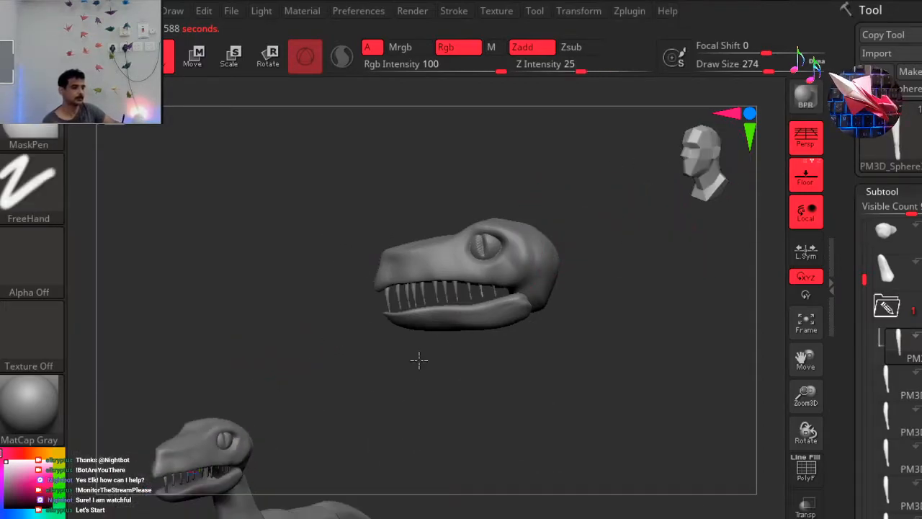
key(ctrl+n)
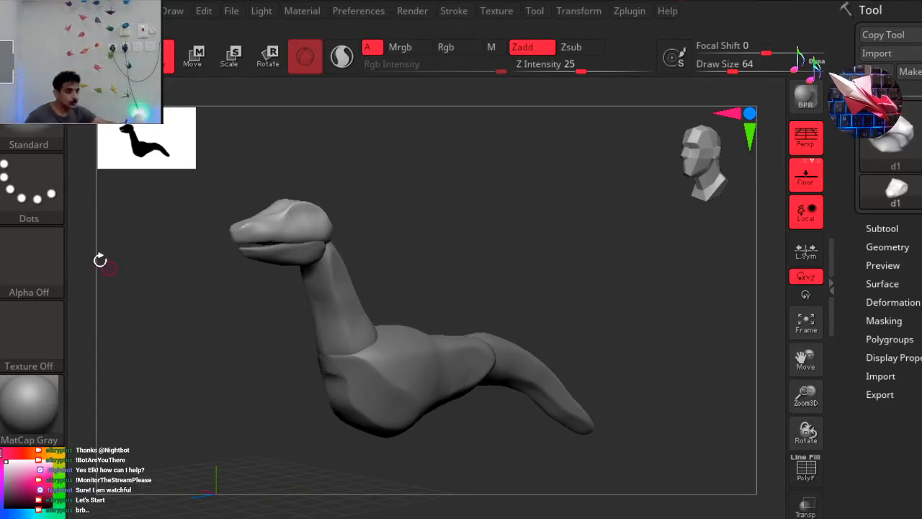
Set the subtool list's visible count to 1 and delete the neck subtool d3.
drag(541, 256, 893, 280)
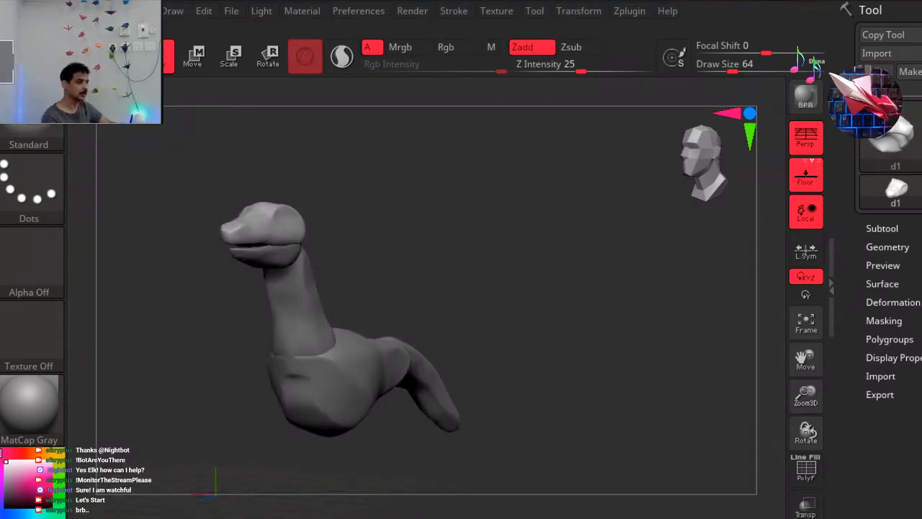
click(881, 229)
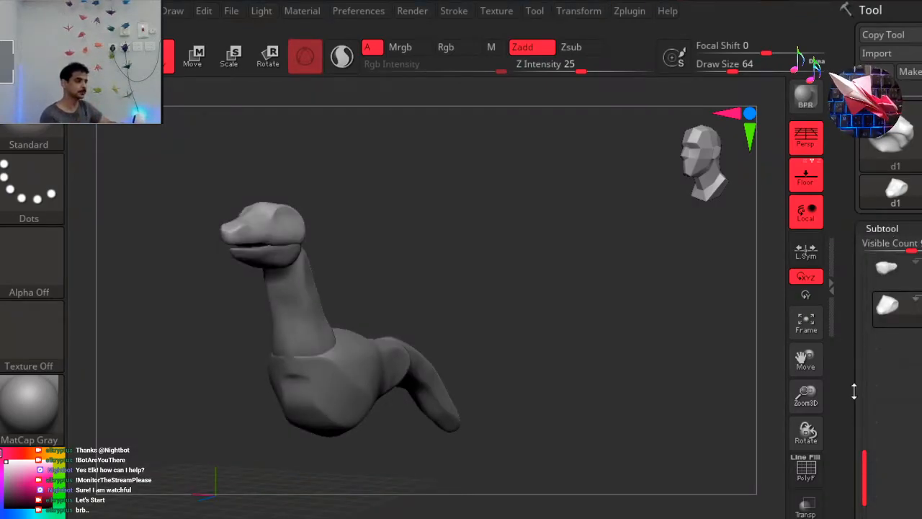
drag(864, 462, 877, 269)
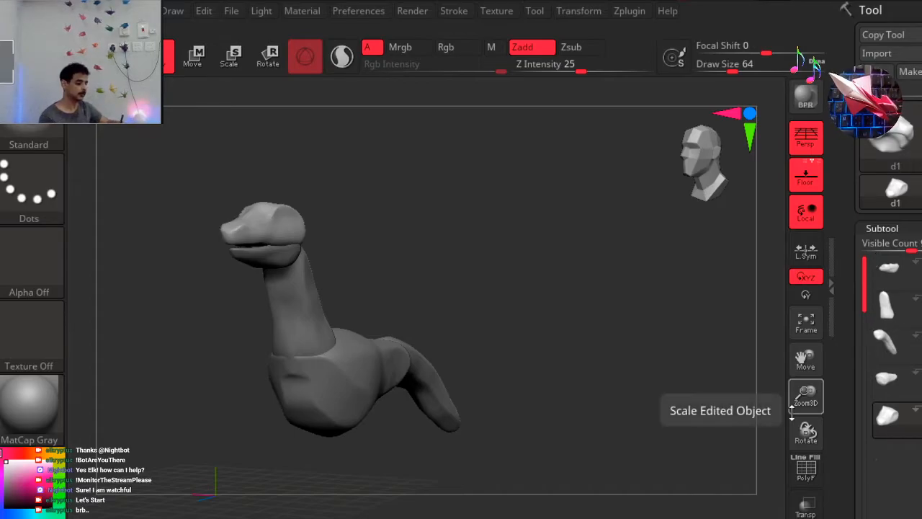
mouse_move(886, 371)
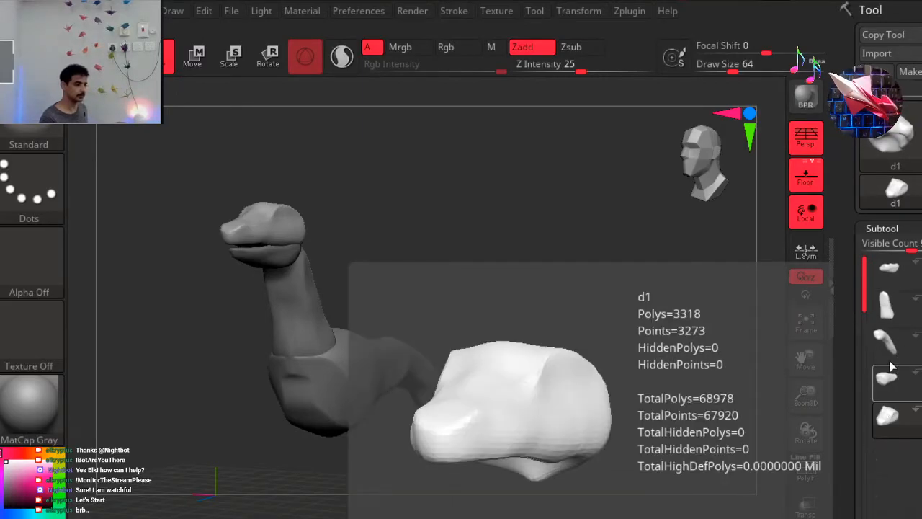
click(896, 310)
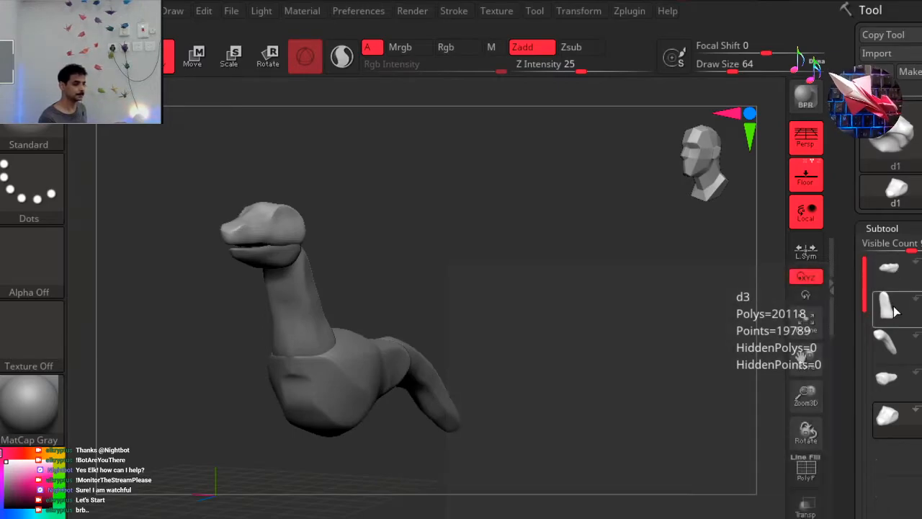
drag(908, 248, 853, 248)
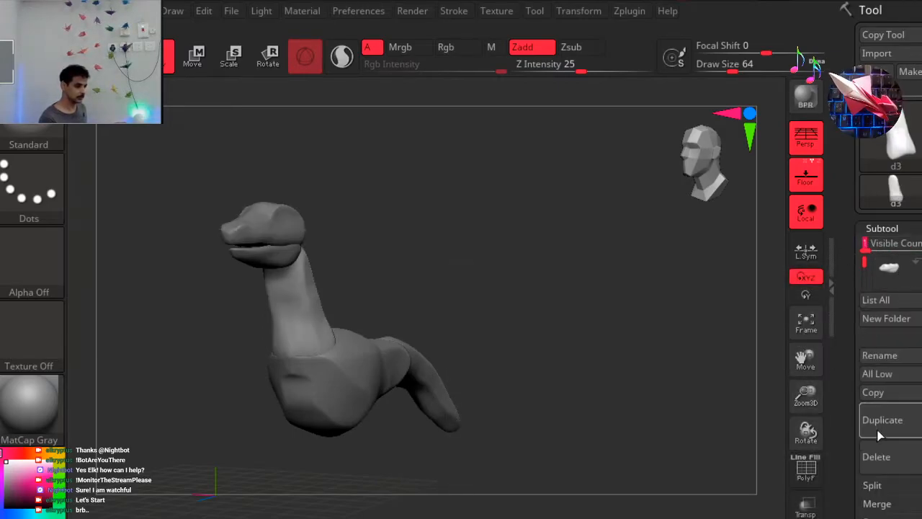
click(888, 459)
click(754, 491)
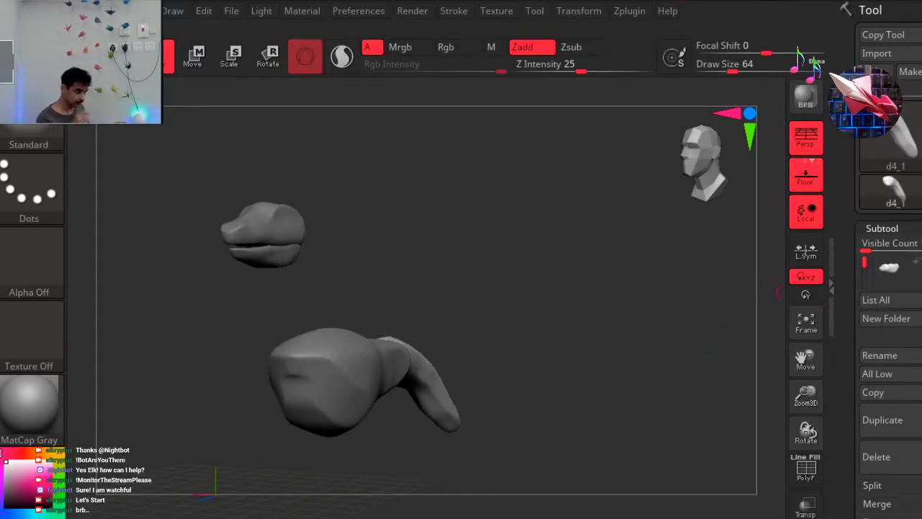
Cancel the deletion of subtool d4_1 and delete the torso subtool d4 instead.
click(886, 457)
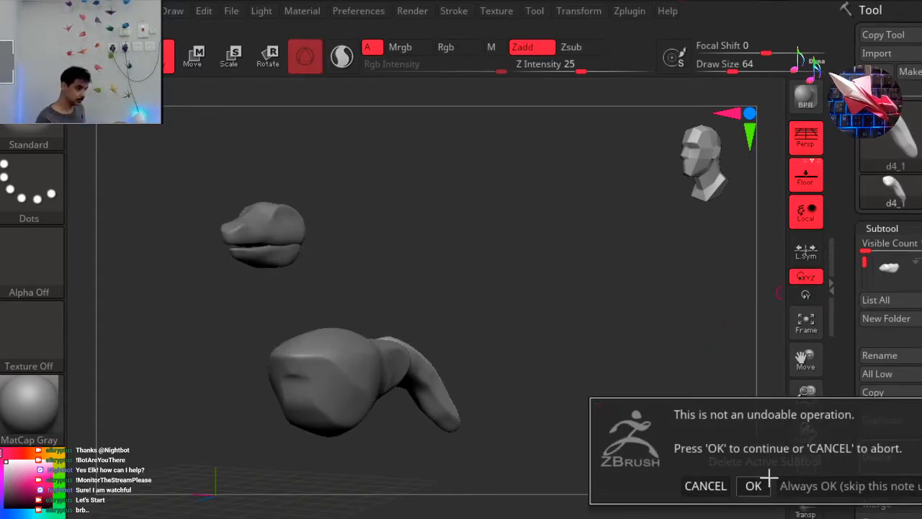
click(700, 484)
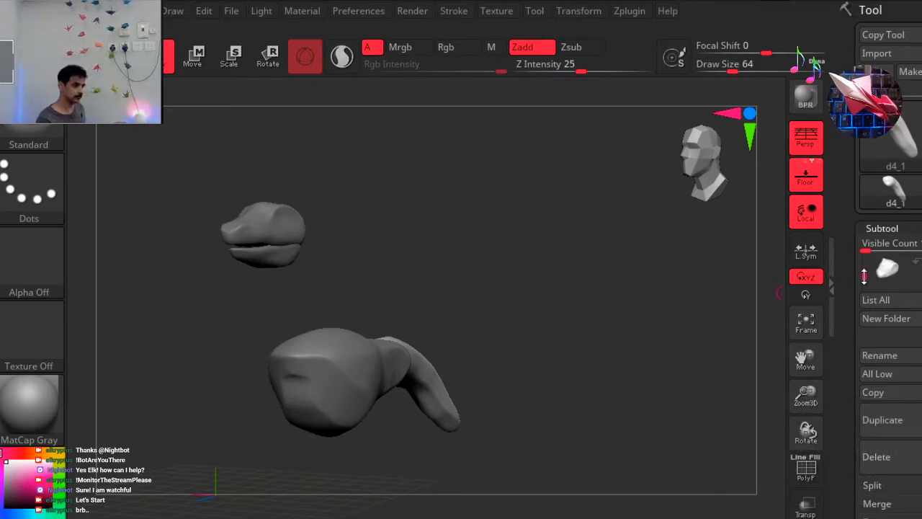
click(891, 273)
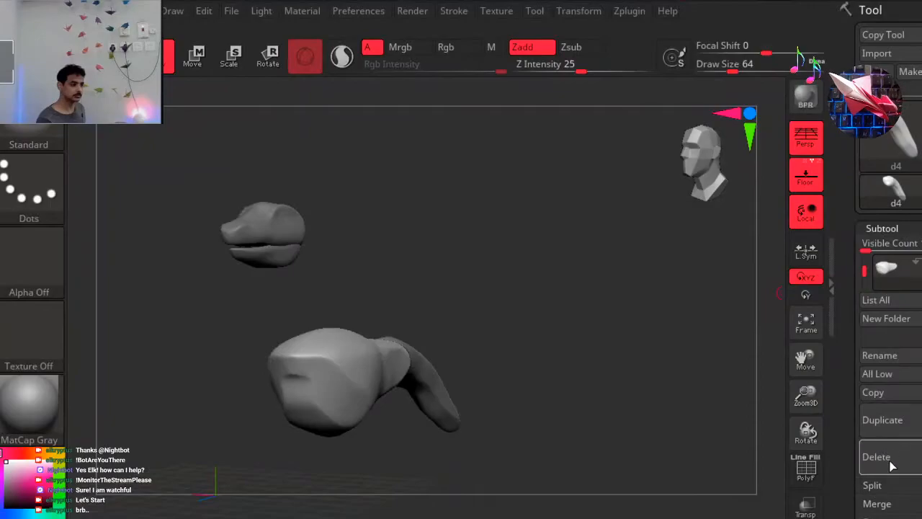
click(891, 461)
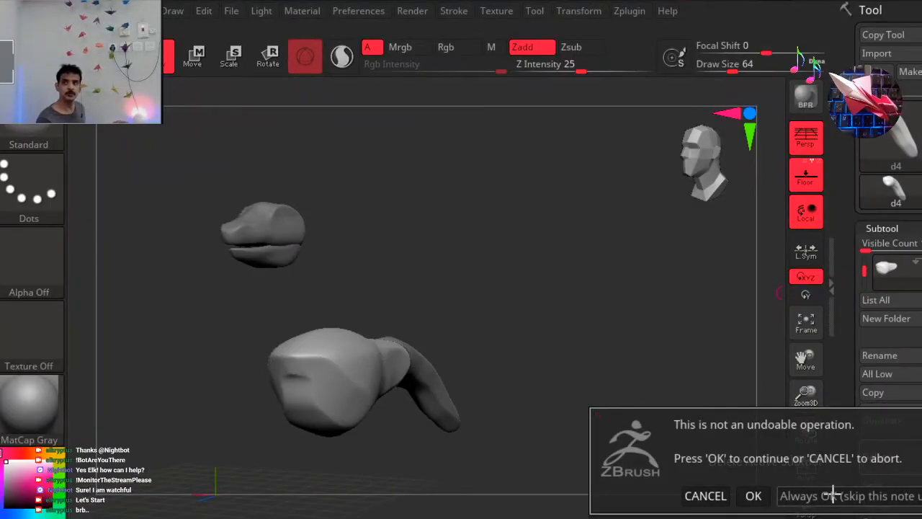
click(754, 496)
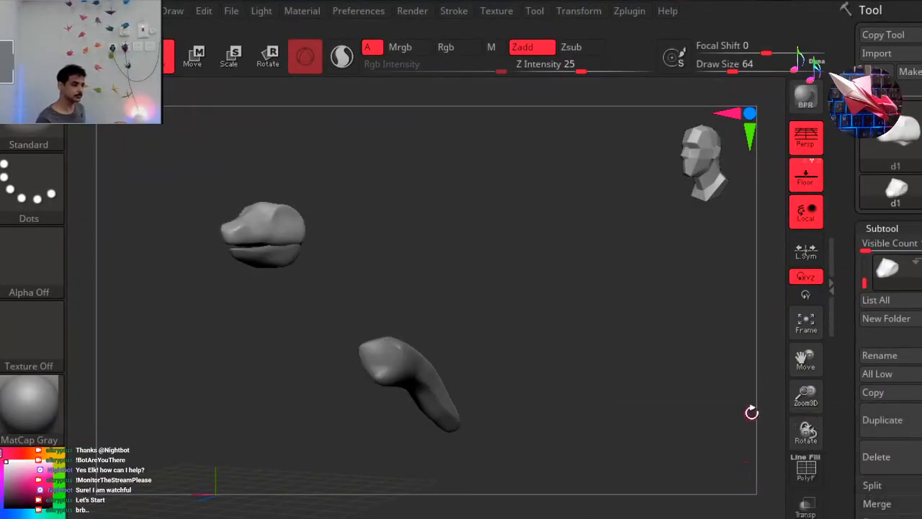
Delete the tail subtool d4_1 so that only the head parts remain.
drag(866, 282, 864, 268)
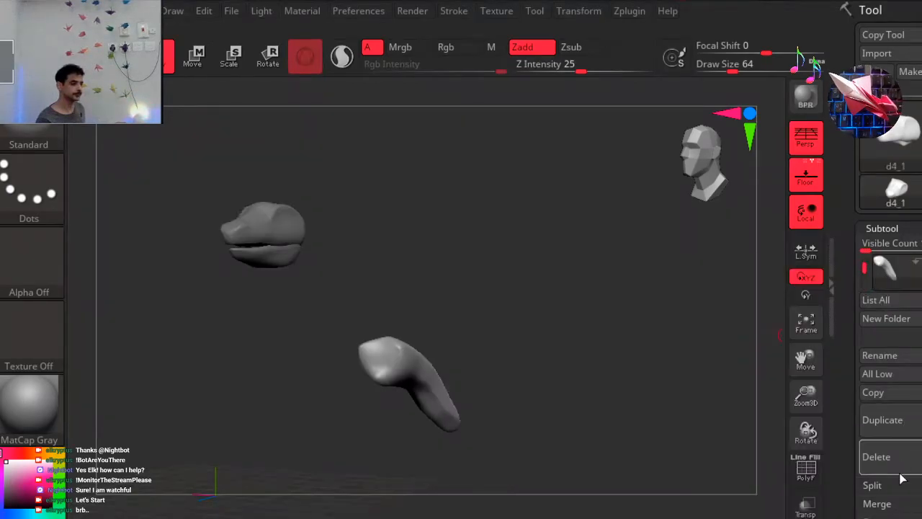
click(886, 456)
click(754, 507)
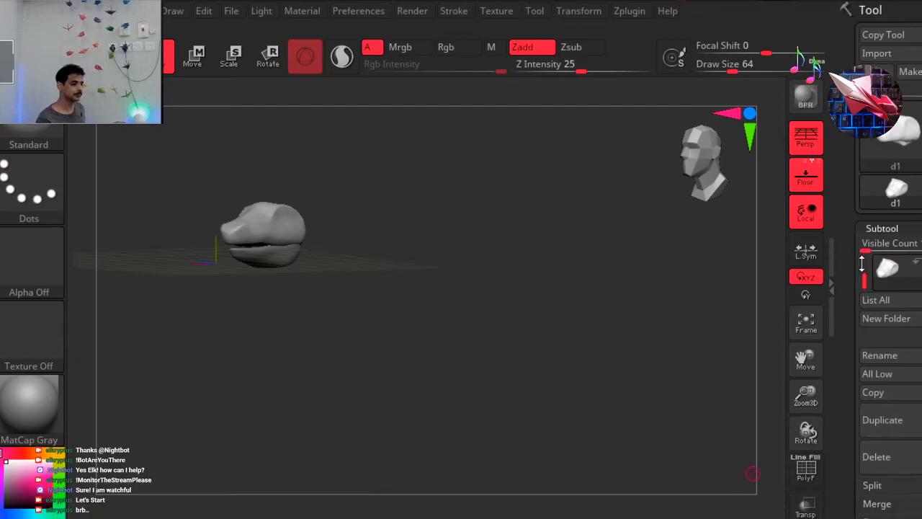
drag(867, 282, 866, 268)
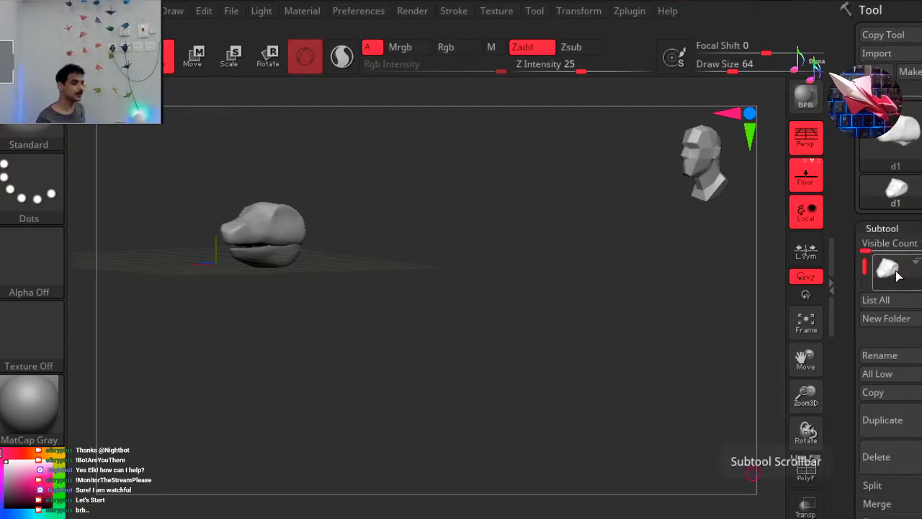
Examine the remaining head and its jaws up close from the side and in three-quarter view.
drag(446, 278, 406, 289)
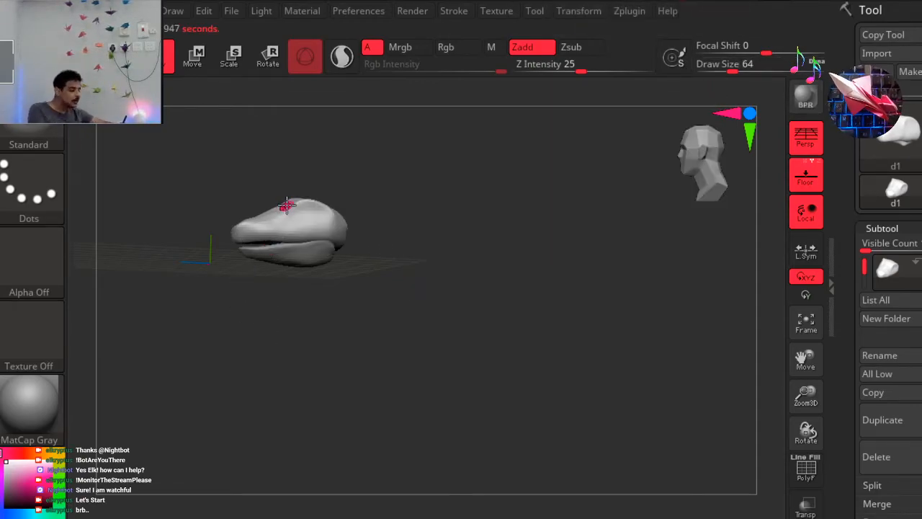
alt+drag(172, 162, 234, 259)
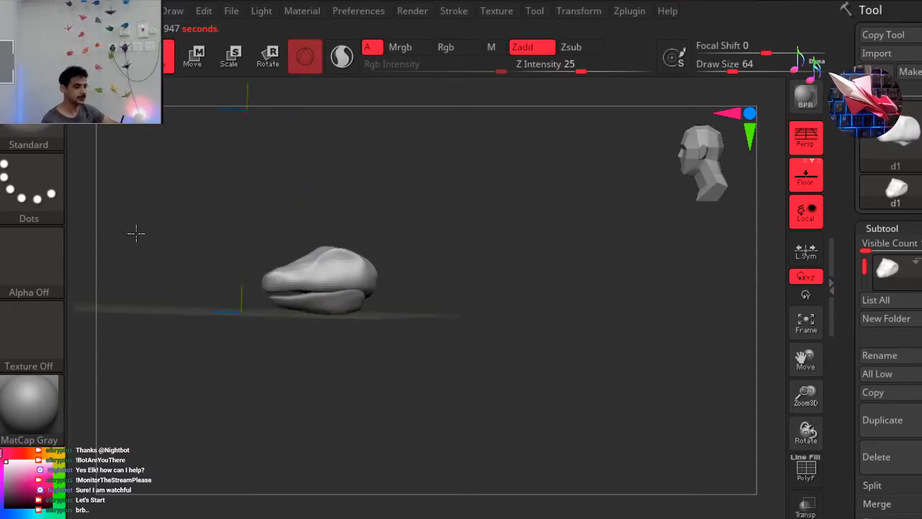
ctrl+right_drag(193, 212, 212, 262)
ctrl+right_drag(324, 266, 267, 308)
mouse_move(241, 293)
alt+right_down()
mouse_move(177, 189)
mouse_move(362, 210)
alt+right_up()
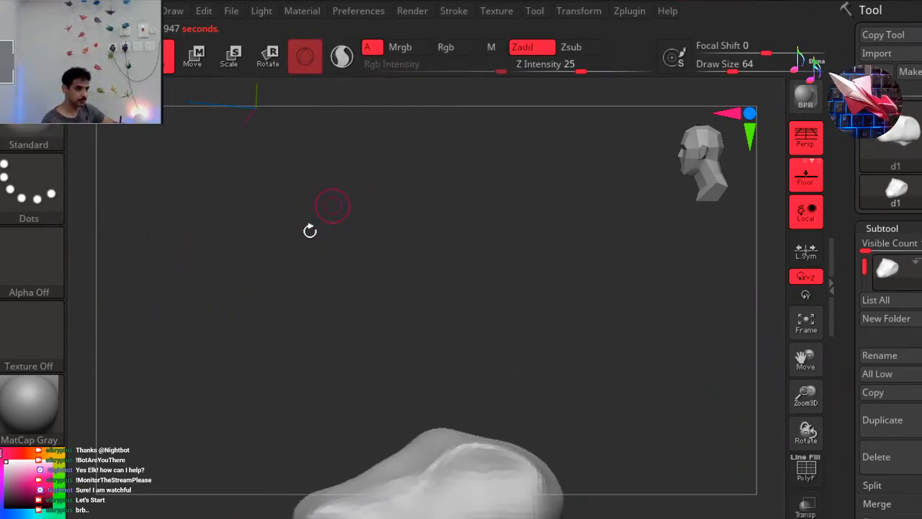
mouse_move(270, 281)
alt+right_down()
mouse_move(266, 183)
mouse_move(253, 182)
alt+right_up()
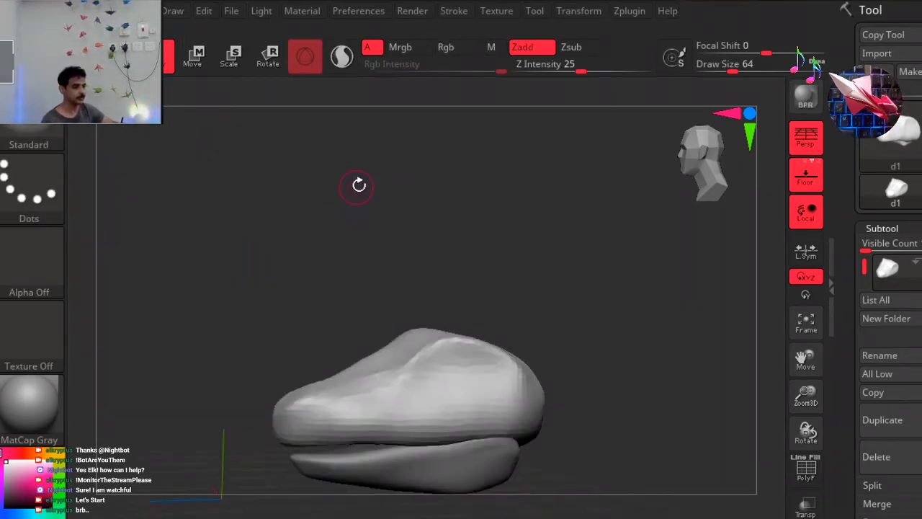
mouse_move(418, 218)
ctrl+right_down()
mouse_move(379, 216)
mouse_move(229, 263)
mouse_move(272, 261)
mouse_move(256, 255)
mouse_move(286, 224)
ctrl+right_up()
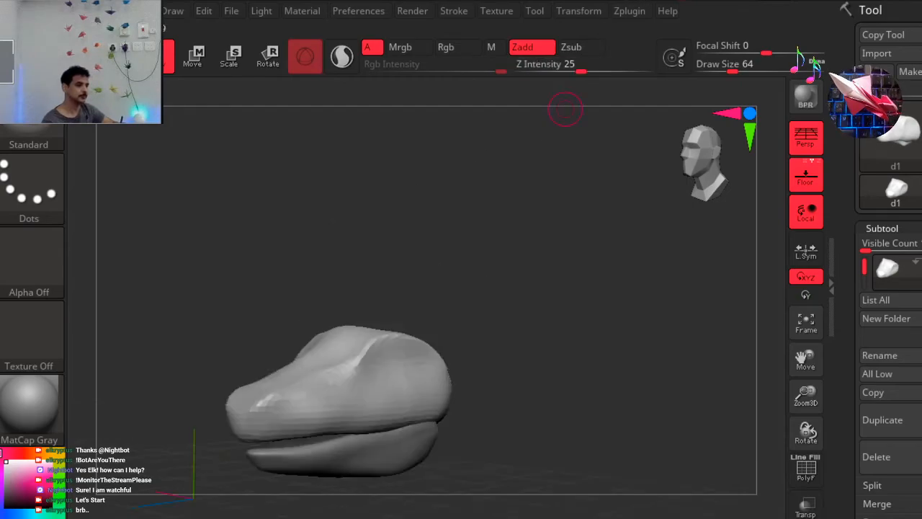
alt+right_drag(276, 259, 284, 253)
alt+right_drag(530, 145, 438, 212)
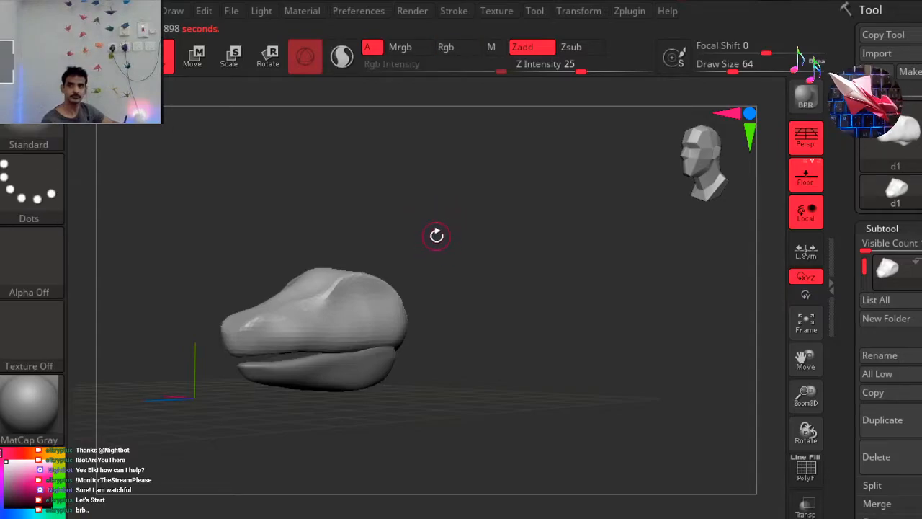
alt+right_drag(454, 215, 519, 204)
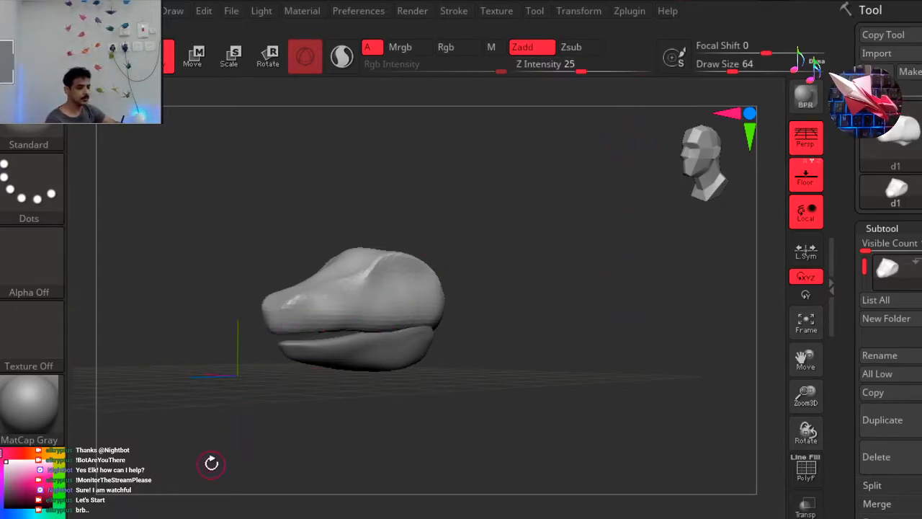
Build up clay on the snout and cheek of the upper head d1 using the ClayBuildup brush at draw size 293.
key(b)
key(c)
key(b)
key(space)
drag(555, 196, 621, 197)
mouse_move(552, 228)
mouse_down()
mouse_move(572, 228)
mouse_move(321, 261)
mouse_move(270, 300)
mouse_move(383, 249)
mouse_up()
mouse_move(389, 207)
alt+mouse_down()
mouse_move(464, 247)
mouse_move(451, 229)
mouse_move(422, 225)
mouse_move(464, 220)
alt+mouse_up()
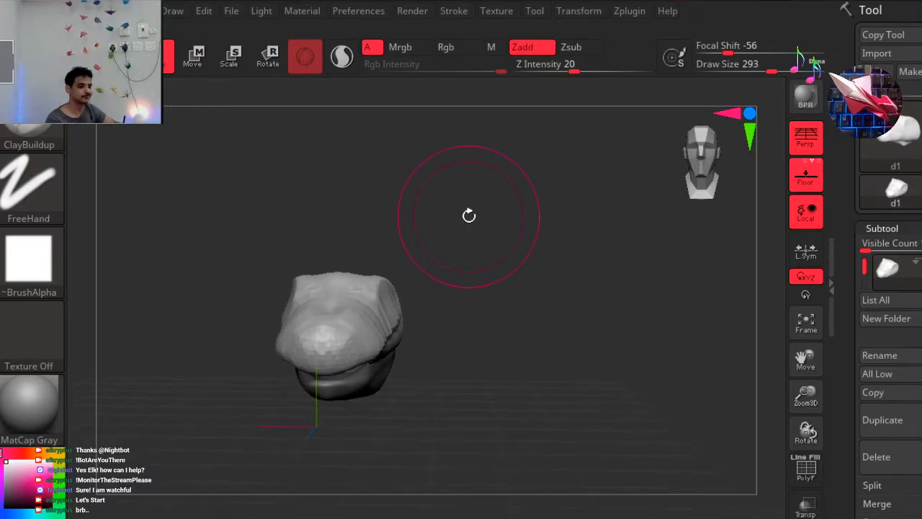
mouse_move(518, 260)
mouse_down()
mouse_move(471, 262)
mouse_move(576, 266)
mouse_move(486, 259)
mouse_move(402, 288)
mouse_up()
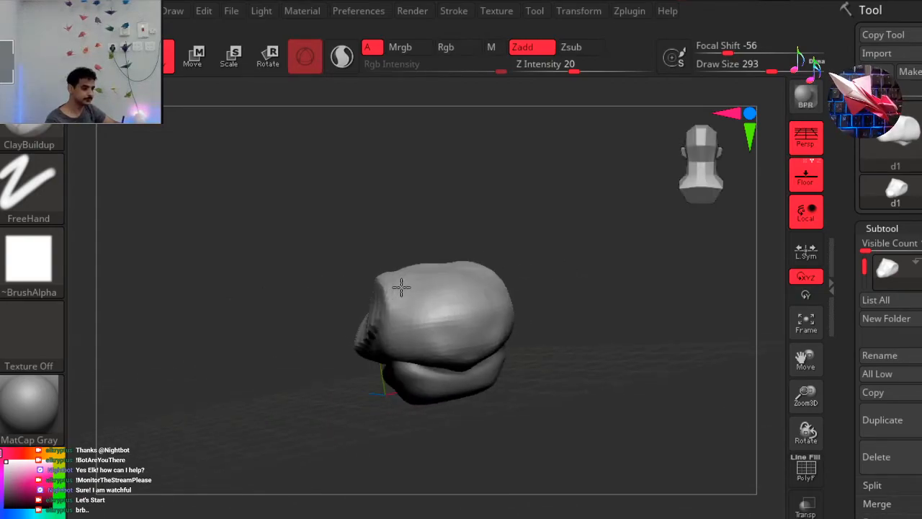
Reshape the brow corners and sides of the upper head using the Move brush at draw size 177.
click(323, 518)
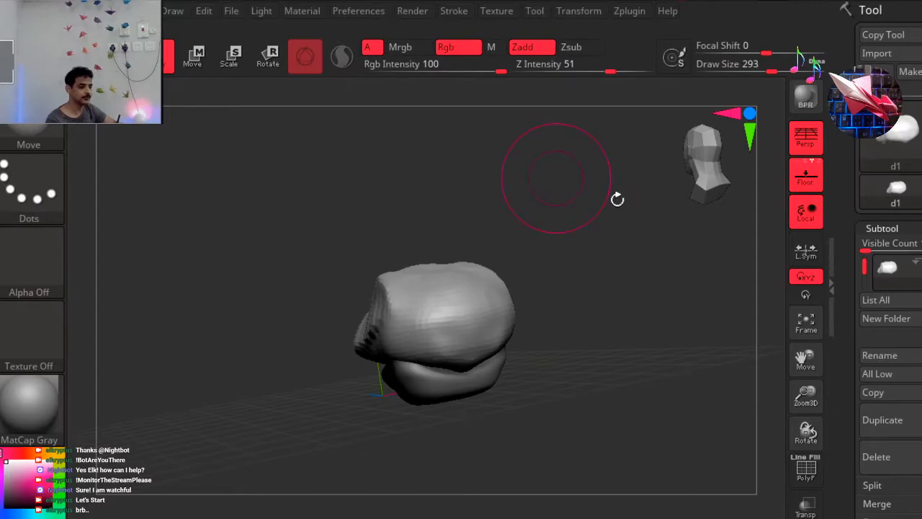
key(space)
drag(619, 199, 598, 196)
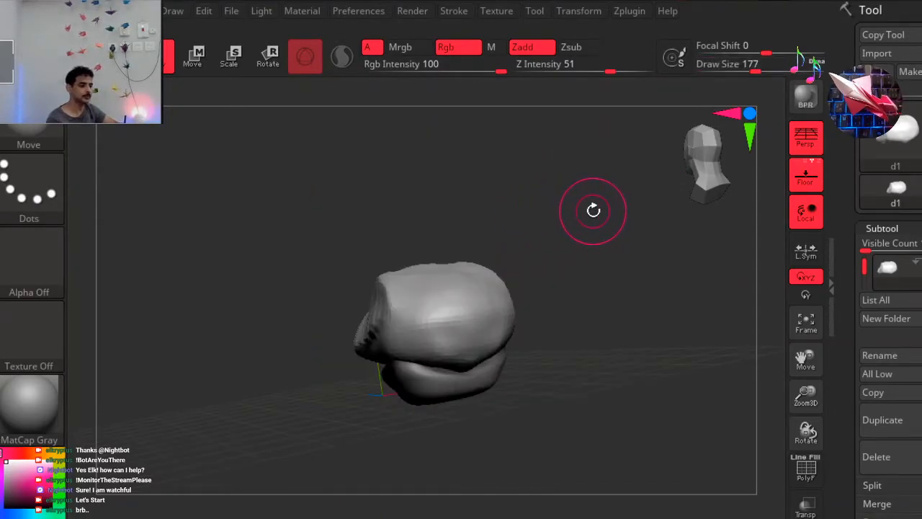
drag(603, 257, 354, 272)
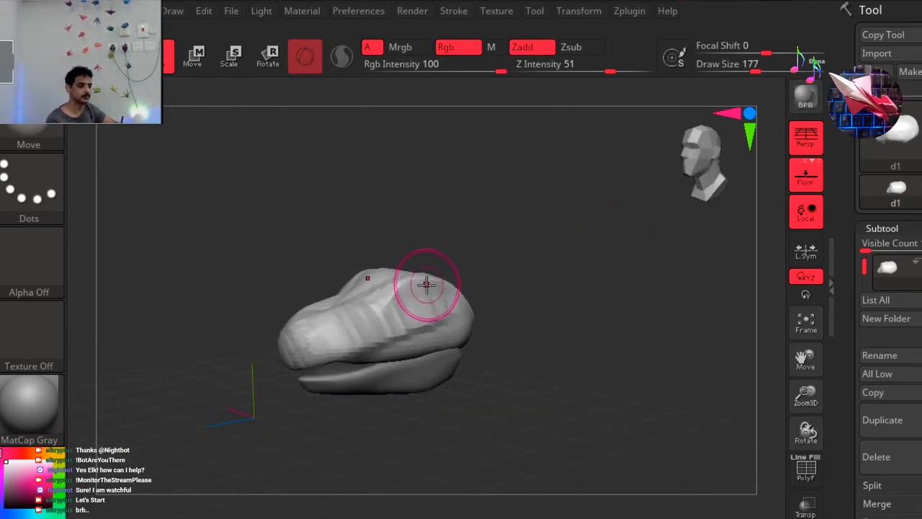
mouse_move(445, 281)
mouse_down()
mouse_move(543, 233)
mouse_move(454, 275)
mouse_up()
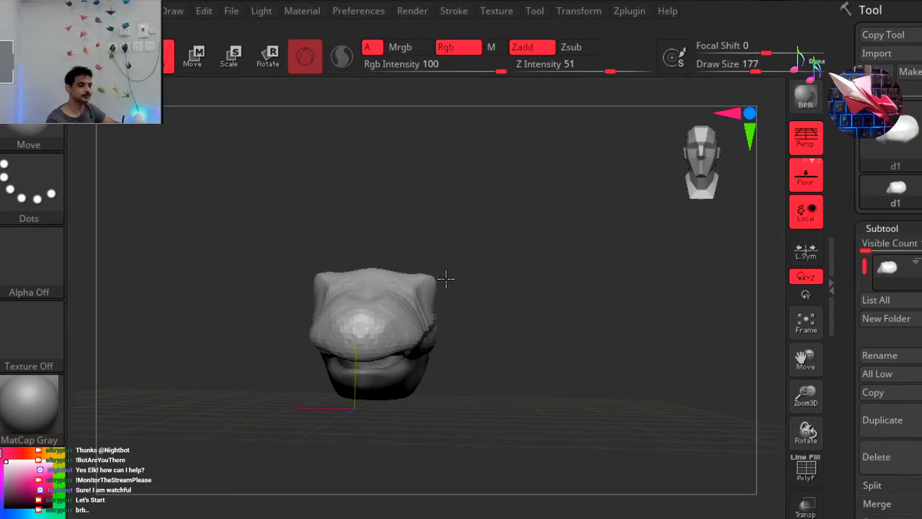
mouse_move(444, 281)
mouse_down()
mouse_move(502, 294)
mouse_move(479, 301)
mouse_move(488, 312)
mouse_move(422, 295)
mouse_move(350, 317)
mouse_move(442, 319)
mouse_up()
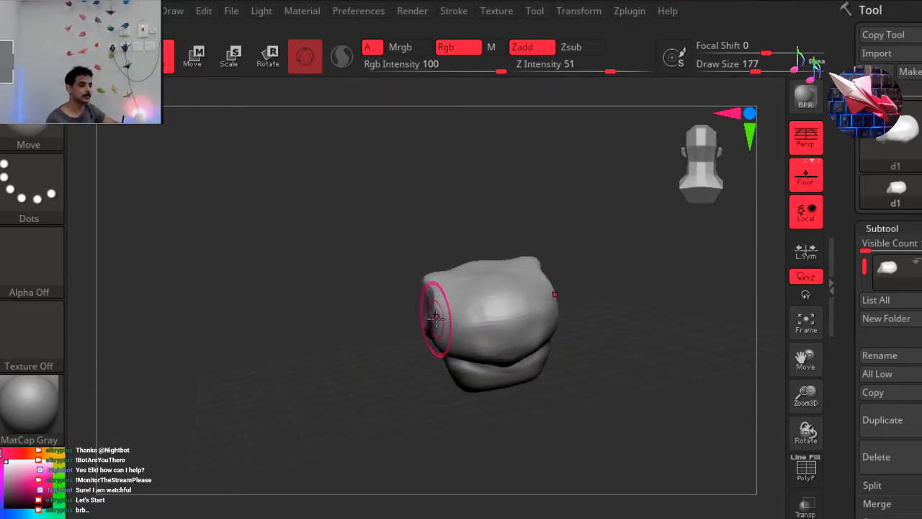
drag(411, 372, 502, 358)
click(683, 152)
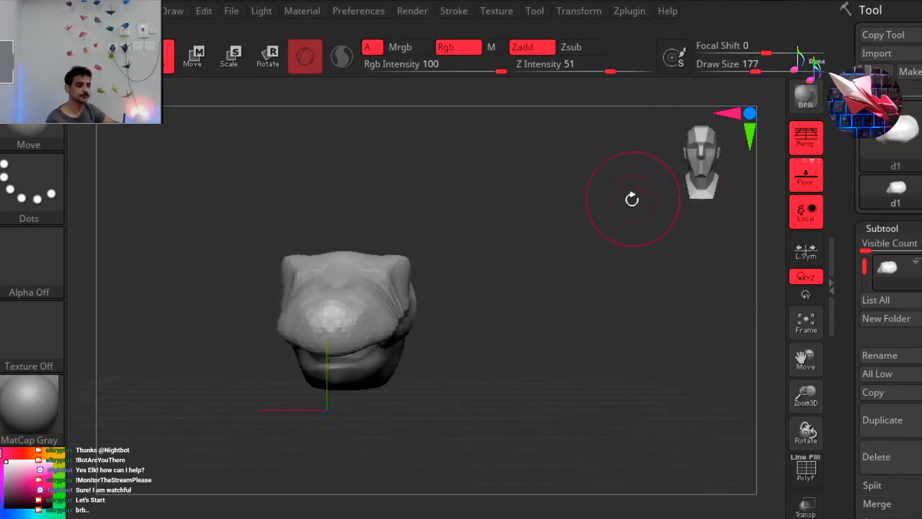
drag(602, 230, 593, 231)
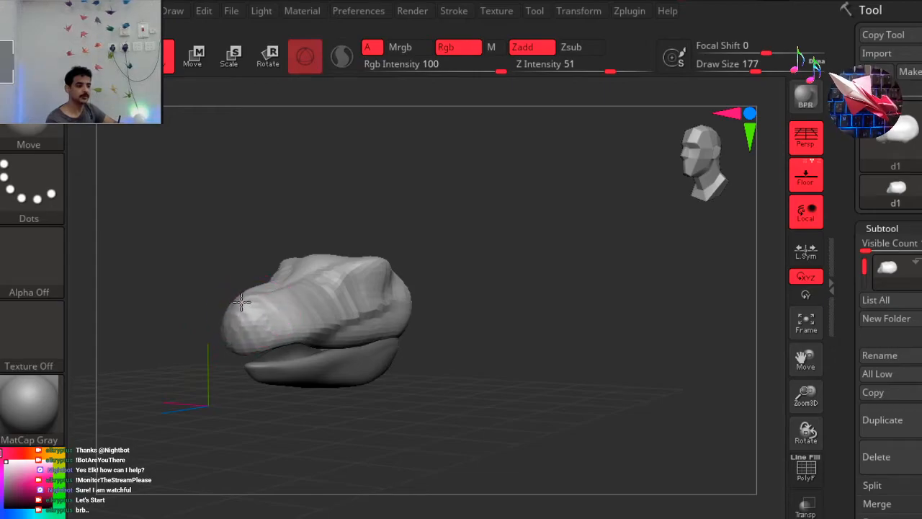
Smooth the stepped clay strokes on the snout and along the side of the upper head.
drag(257, 272, 210, 269)
mouse_move(239, 233)
alt+mouse_down()
mouse_move(270, 229)
mouse_move(307, 249)
alt+mouse_up()
mouse_move(347, 318)
shift+mouse_down()
mouse_move(340, 313)
mouse_move(360, 303)
shift+mouse_up()
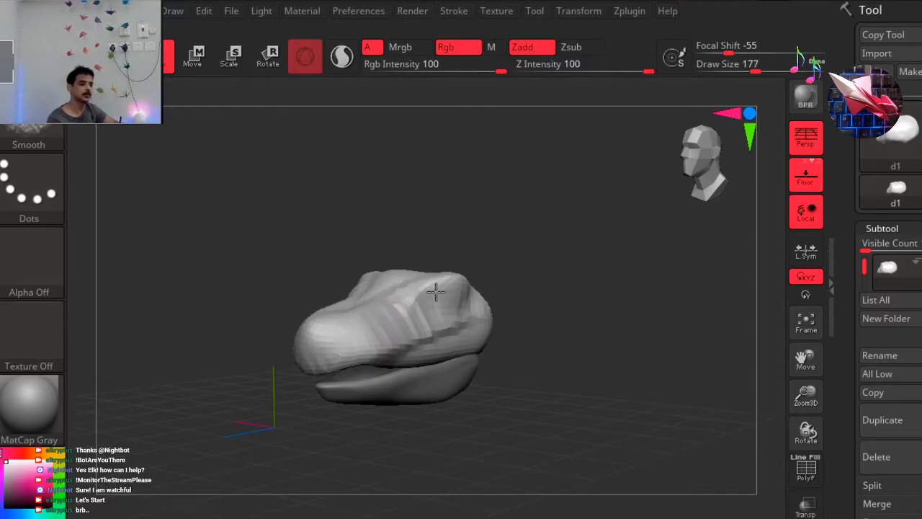
shift+drag(372, 350, 425, 334)
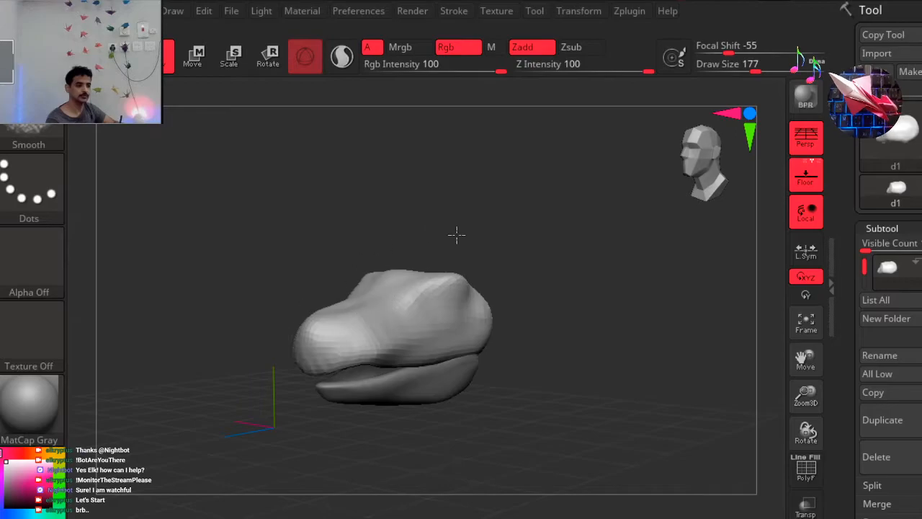
mouse_move(479, 240)
mouse_down()
mouse_move(494, 181)
mouse_move(531, 191)
mouse_move(541, 209)
mouse_move(479, 240)
mouse_move(453, 232)
mouse_move(447, 214)
mouse_move(414, 203)
mouse_move(389, 212)
mouse_move(435, 213)
mouse_up()
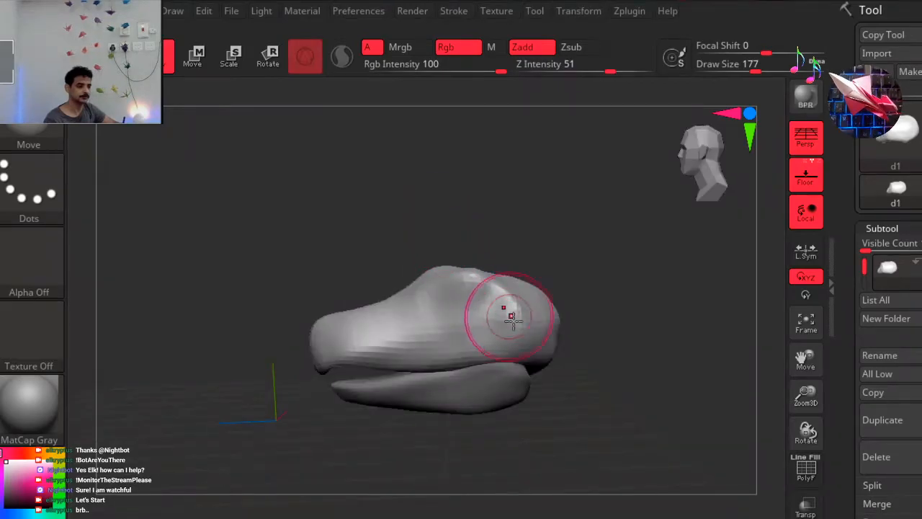
Undo the stray Move stroke and build up a band of clay along the upper jaw's side with the ClayBuildup brush.
drag(533, 351, 389, 355)
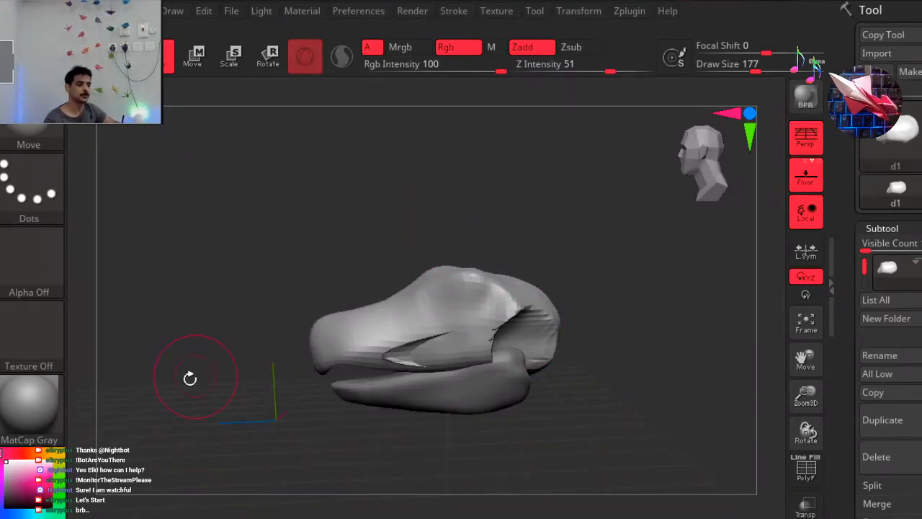
key(ctrl+z)
key(b)
key(c)
key(b)
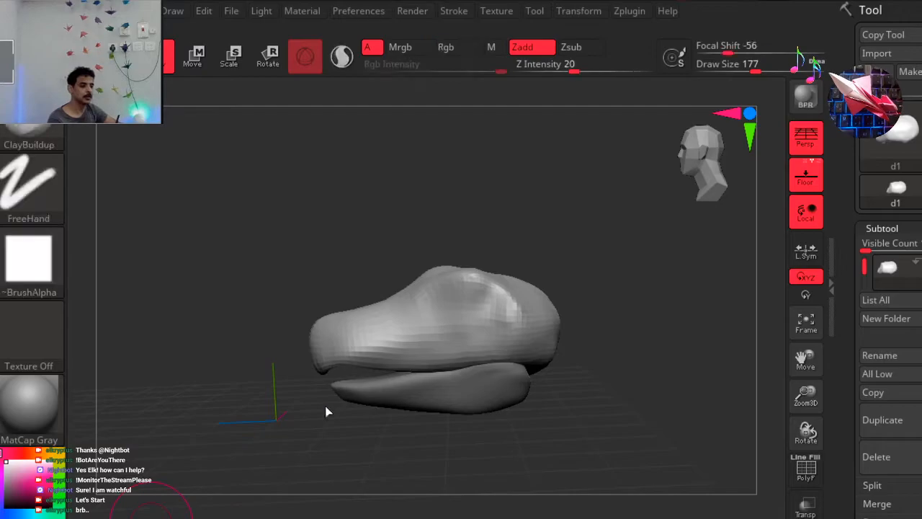
mouse_move(549, 346)
mouse_down()
mouse_move(498, 336)
mouse_move(371, 345)
mouse_up()
drag(605, 314, 612, 333)
drag(419, 408, 641, 331)
mouse_move(516, 342)
mouse_down()
mouse_move(359, 333)
mouse_move(349, 405)
mouse_move(317, 215)
mouse_up()
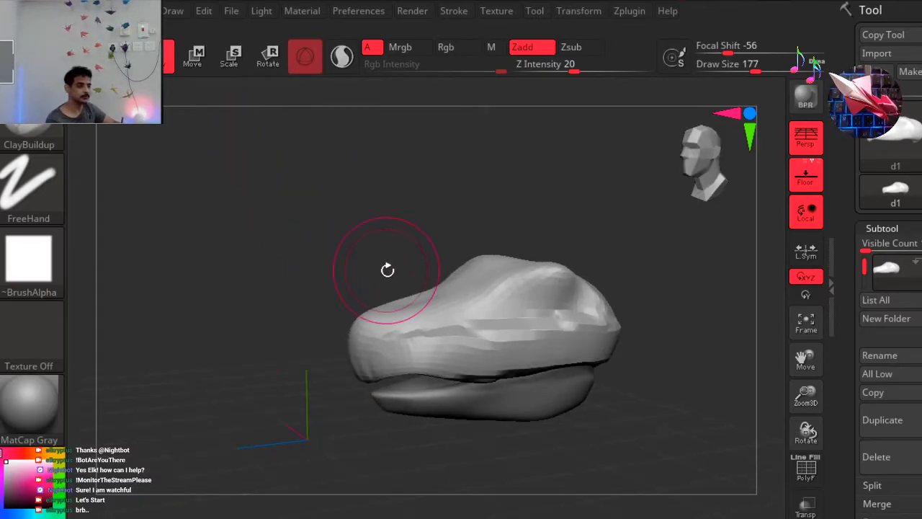
Smooth the new clay band along the side of the upper jaw into the cheek.
ctrl+right_drag(363, 226, 290, 234)
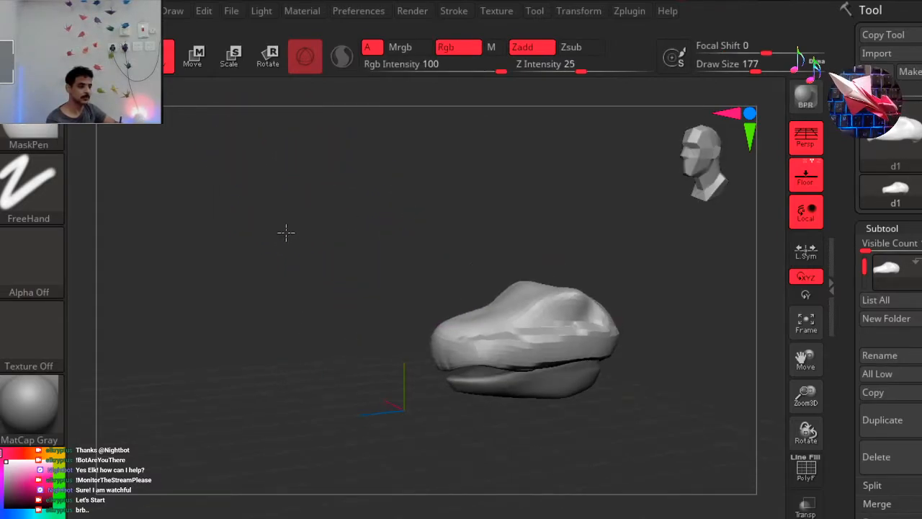
alt+right_drag(400, 333, 303, 314)
drag(263, 349, 378, 329)
key(shift)
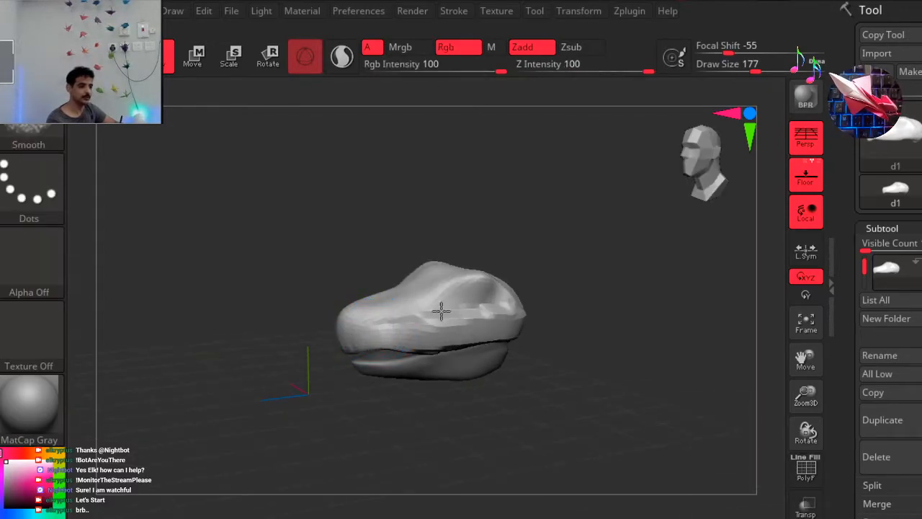
mouse_move(458, 338)
shift+mouse_down()
mouse_move(443, 328)
mouse_move(516, 314)
shift+mouse_up()
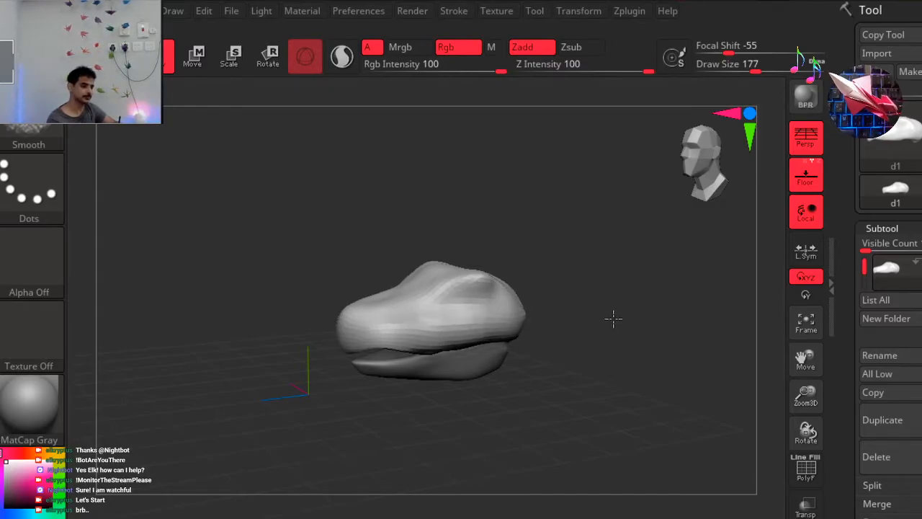
Smooth the back of the skull and even out the snout surface of the upper head.
drag(556, 329, 537, 349)
drag(508, 312, 473, 324)
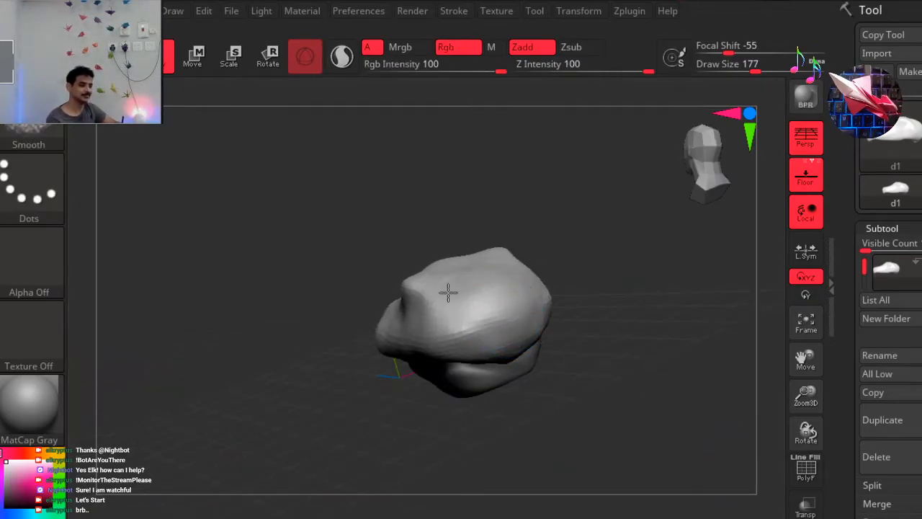
mouse_move(271, 379)
mouse_down()
mouse_move(385, 360)
mouse_move(505, 243)
mouse_up()
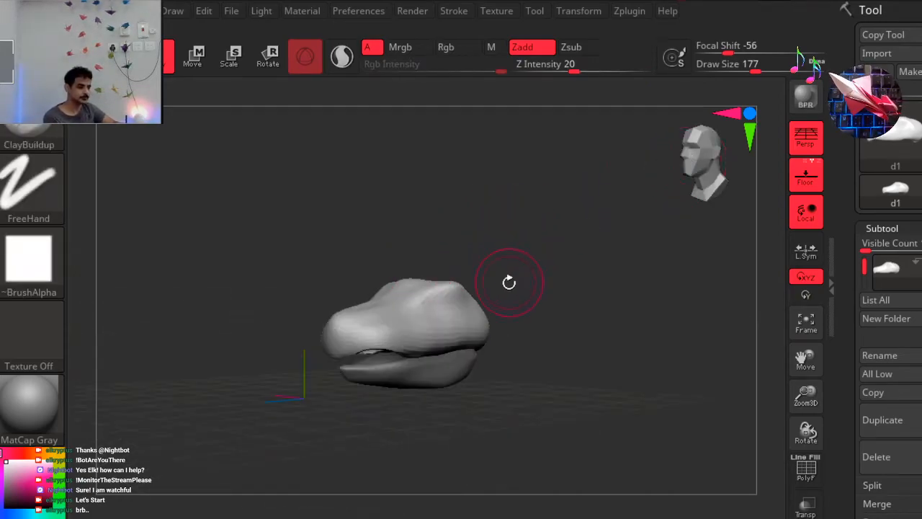
key(shift)
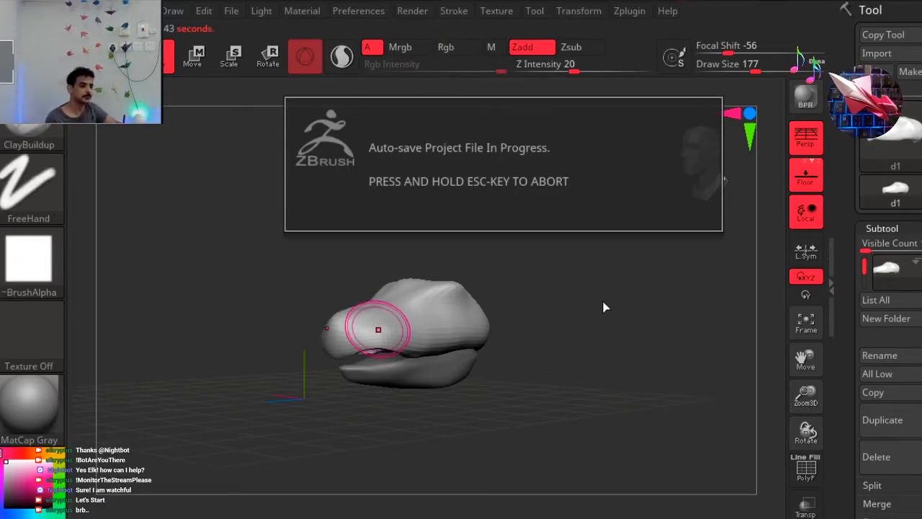
drag(603, 305, 619, 288)
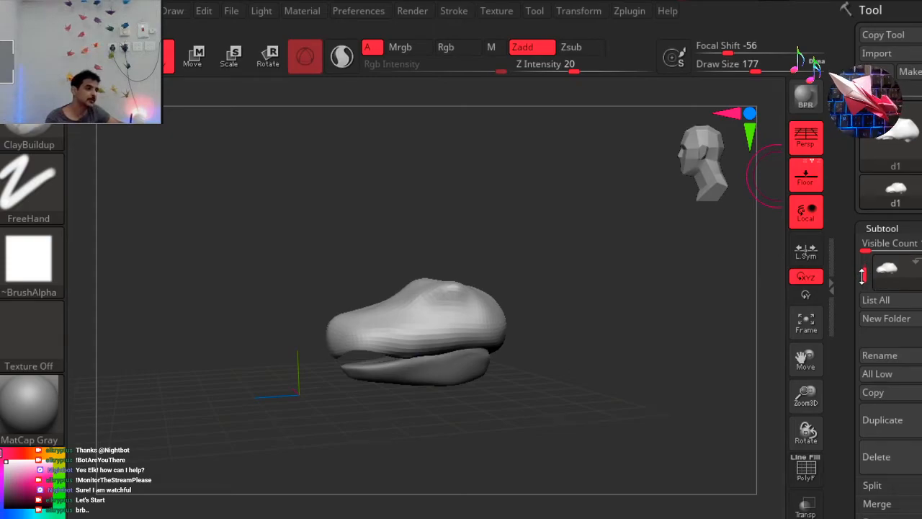
Select the lower jaw subtool d2, increase the subtool list's visible count and turn the upper head d1's visibility back on.
drag(863, 292, 869, 262)
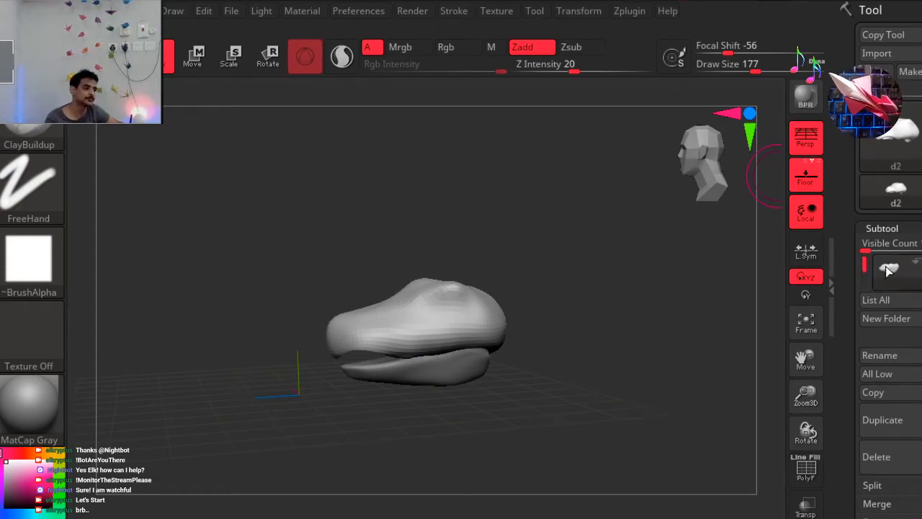
click(890, 269)
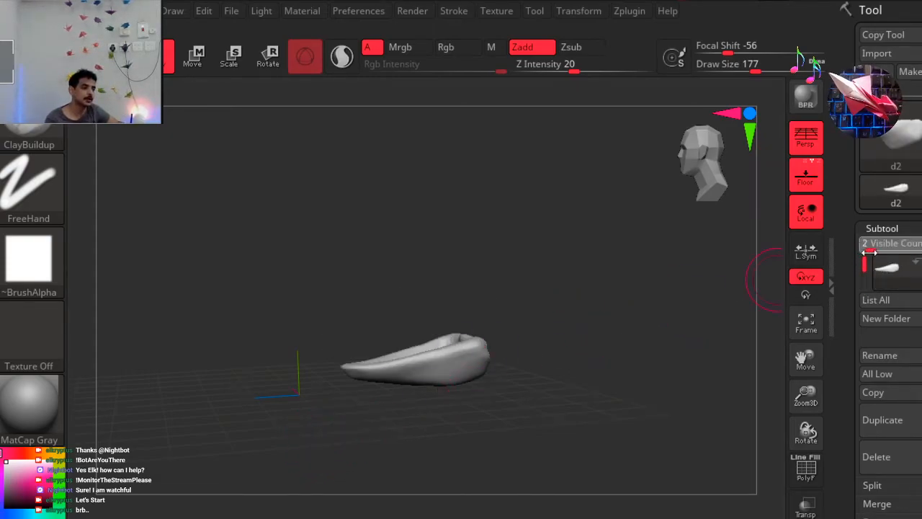
drag(866, 245, 876, 256)
click(919, 313)
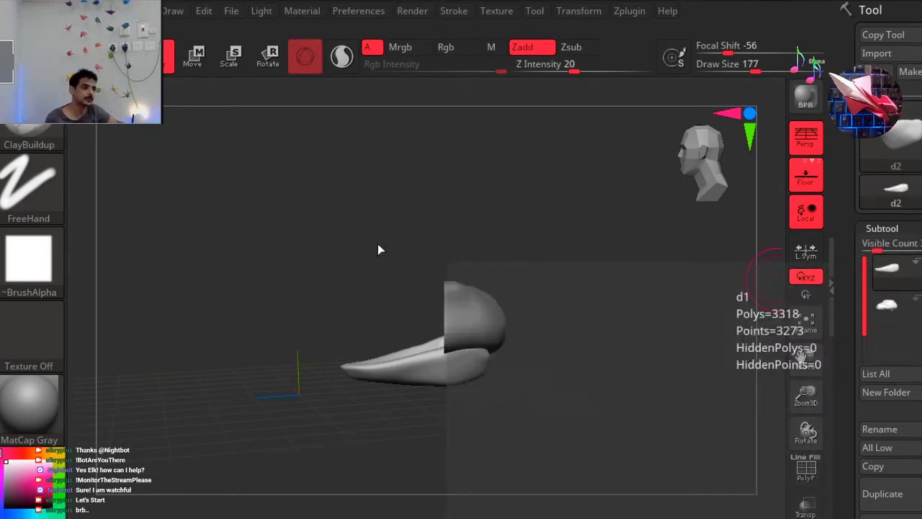
Widen the lower jaw from below with the Move brush so it fills more of the upper jaw's outline.
drag(252, 381, 265, 383)
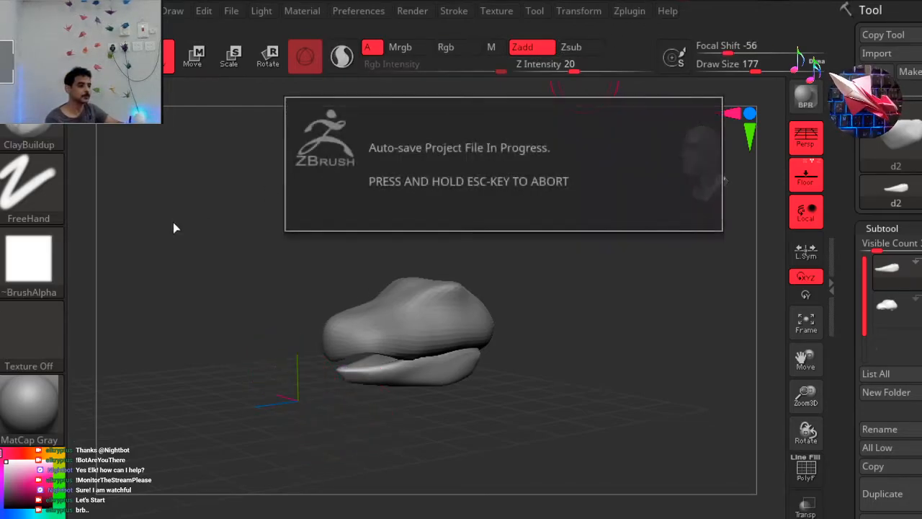
drag(317, 192, 588, 192)
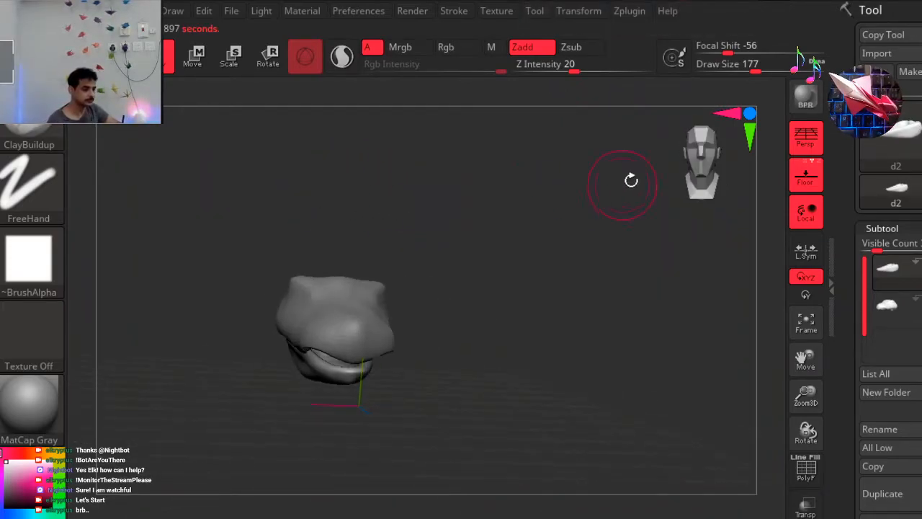
click(689, 148)
alt+right_drag(270, 258, 282, 214)
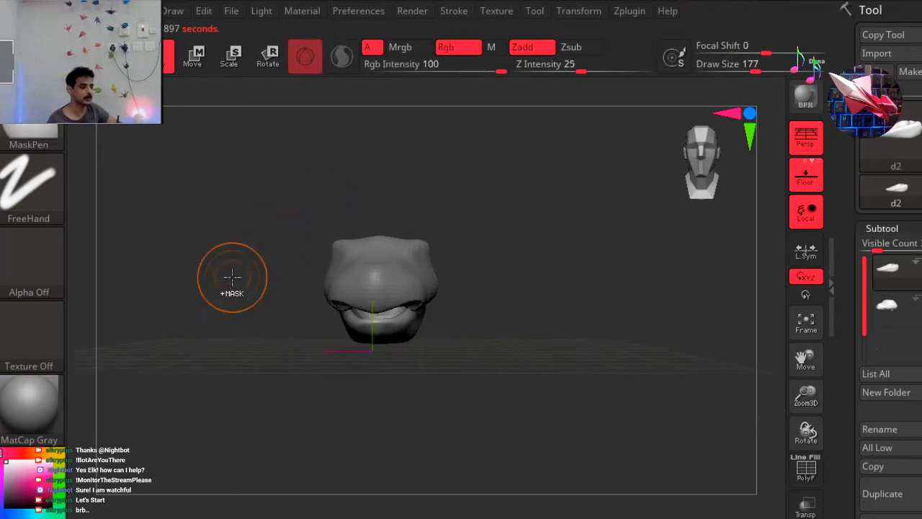
ctrl+right_drag(231, 276, 320, 281)
ctrl+right_drag(255, 295, 255, 295)
mouse_move(208, 331)
right_down()
mouse_move(237, 202)
mouse_move(229, 177)
mouse_move(240, 163)
mouse_move(449, 317)
right_up()
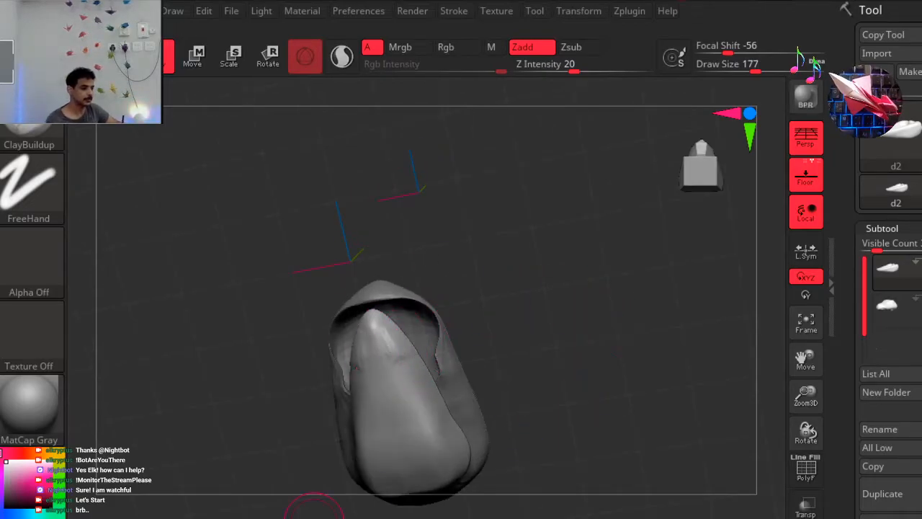
key(b)
key(m)
key(v)
mouse_move(404, 342)
mouse_down()
mouse_move(415, 332)
mouse_move(389, 323)
mouse_up()
mouse_move(413, 362)
mouse_down()
mouse_move(425, 357)
mouse_move(482, 442)
mouse_up()
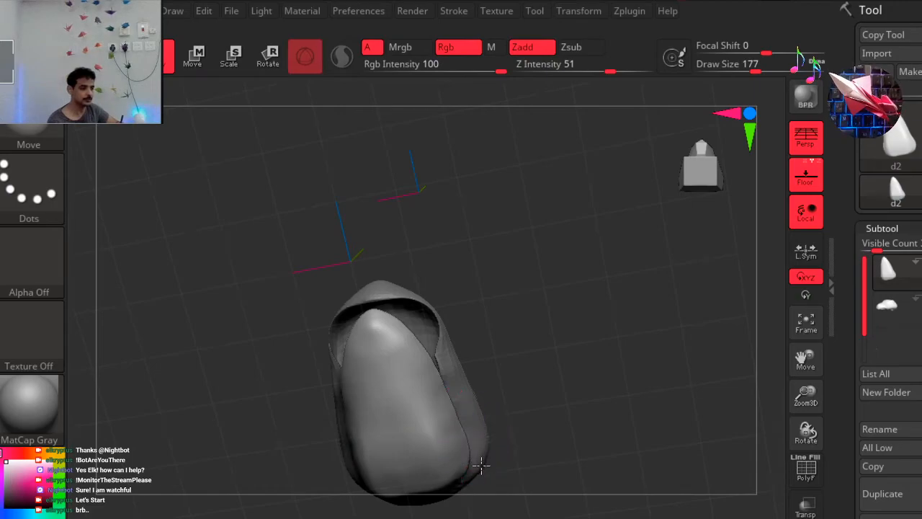
Try carving along the underside of the lower jaw with the DamStandard brush and undo it.
drag(552, 333, 527, 333)
drag(517, 253, 545, 327)
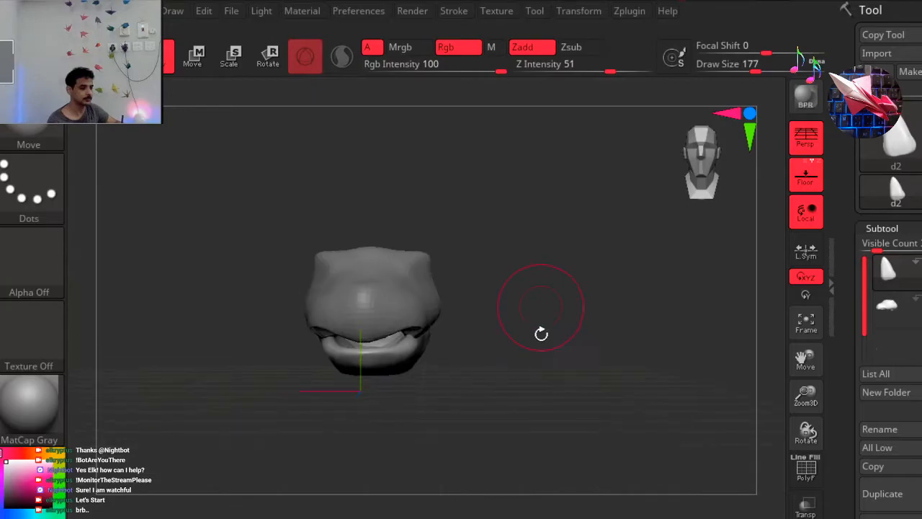
mouse_move(408, 436)
mouse_down()
mouse_move(389, 348)
mouse_move(382, 352)
mouse_up()
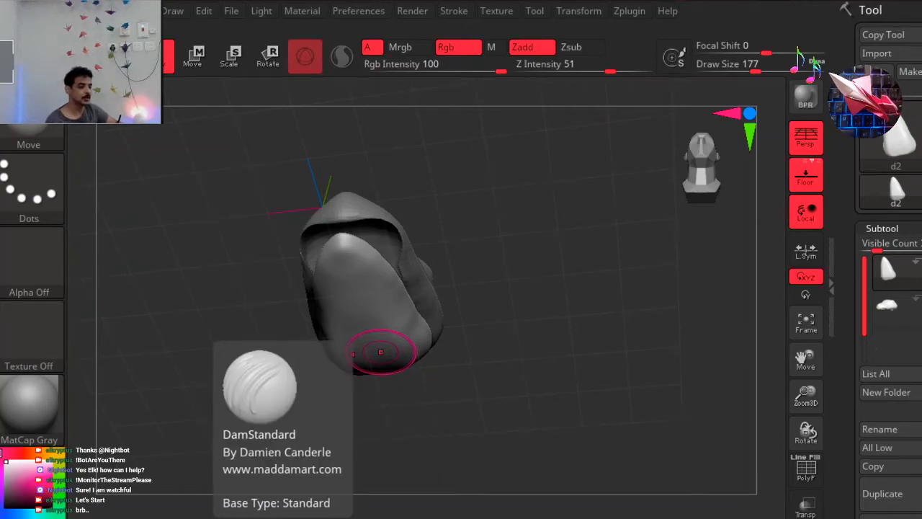
click(249, 513)
mouse_move(348, 260)
mouse_down()
mouse_move(364, 318)
mouse_move(362, 390)
mouse_up()
drag(297, 387, 231, 433)
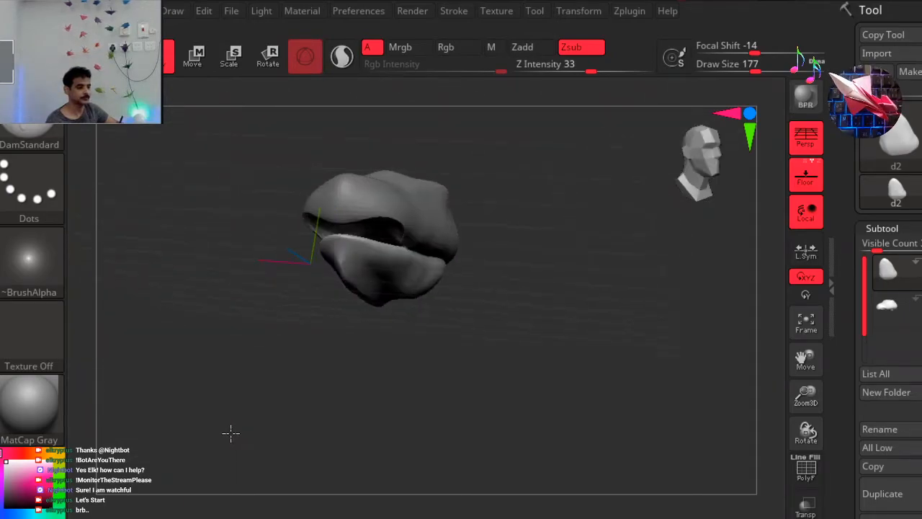
click(707, 145)
mouse_move(288, 269)
mouse_down()
mouse_move(255, 272)
mouse_move(273, 249)
mouse_move(245, 255)
mouse_move(362, 233)
mouse_move(370, 158)
mouse_move(358, 153)
mouse_up()
key(ctrl)
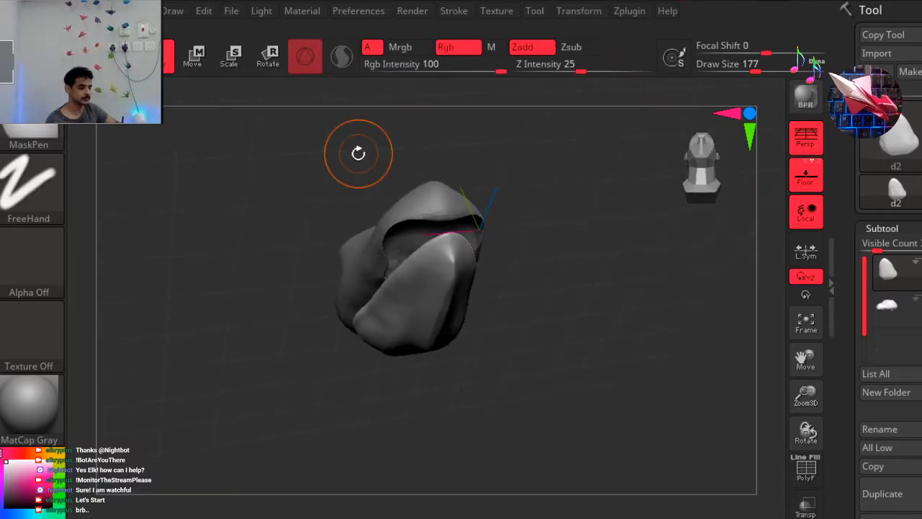
key(ctrl+z)
Broaden and round the front of the lower jaw from below with the Move brush.
click(708, 159)
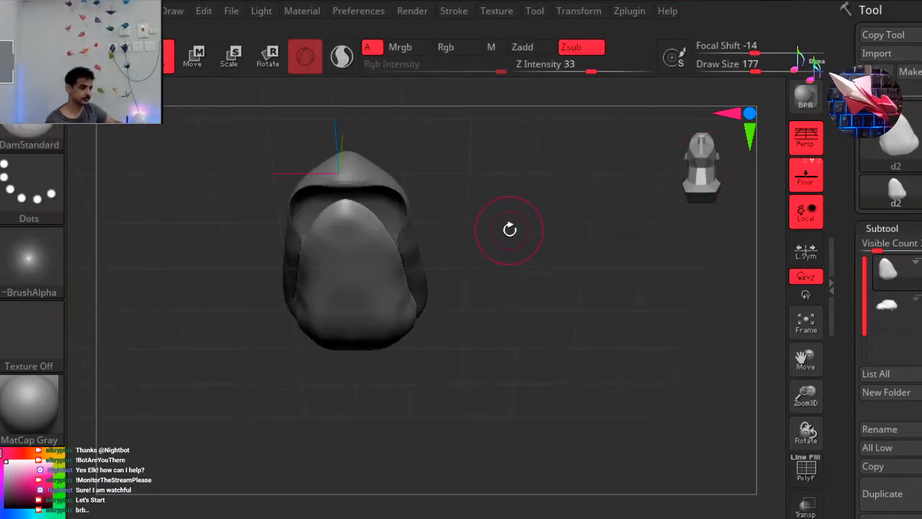
drag(465, 366, 466, 344)
key(b)
key(m)
key(v)
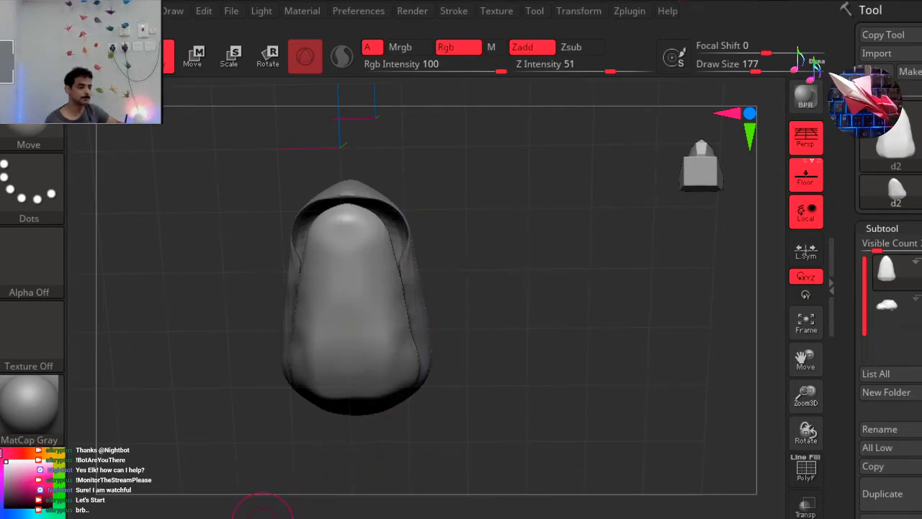
Hollow out the underside of the lower jaw lengthwise between its sides with subtractive ClayBuildup strokes.
key(b)
key(c)
key(b)
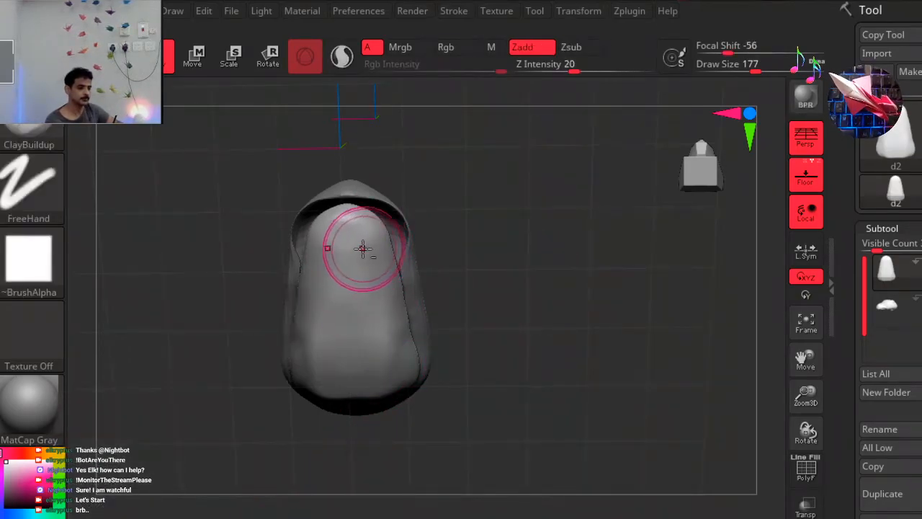
drag(349, 254, 364, 378)
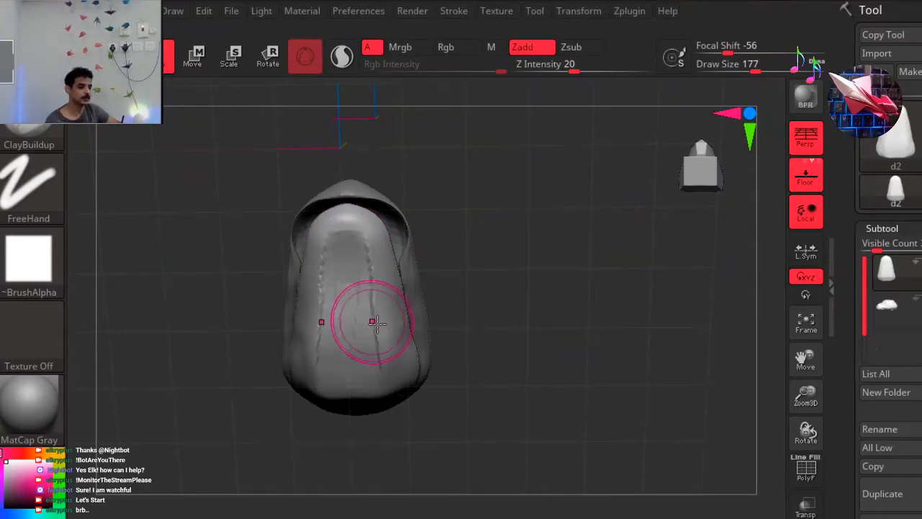
mouse_move(471, 277)
mouse_down()
mouse_move(471, 302)
mouse_move(553, 303)
mouse_move(520, 229)
mouse_move(526, 216)
mouse_move(398, 416)
mouse_up()
mouse_move(363, 371)
mouse_down()
mouse_move(375, 405)
mouse_move(353, 381)
mouse_move(340, 309)
mouse_move(351, 278)
mouse_up()
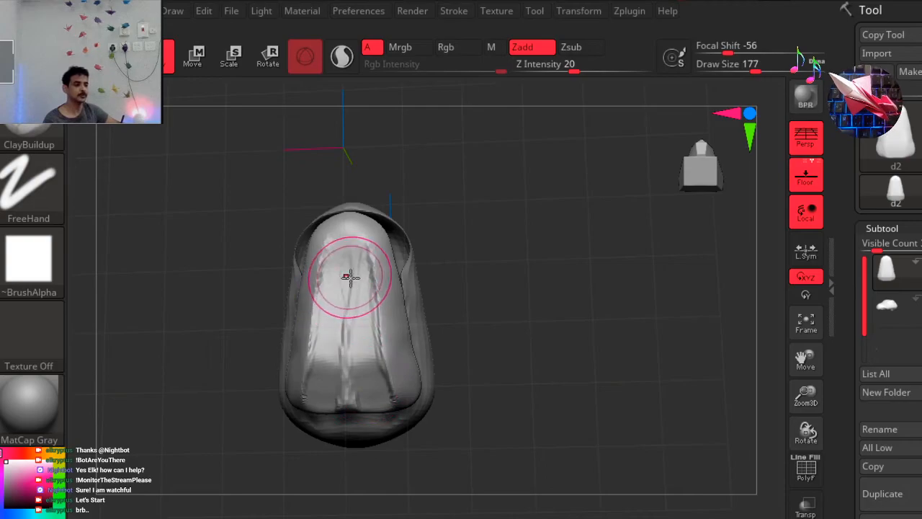
drag(347, 402, 366, 329)
mouse_move(477, 245)
mouse_down()
mouse_move(435, 288)
mouse_move(511, 343)
mouse_move(488, 420)
mouse_move(440, 411)
mouse_up()
Set the Move brush's draw size to 299 and thicken the front of the lower jaw from the side.
click(675, 161)
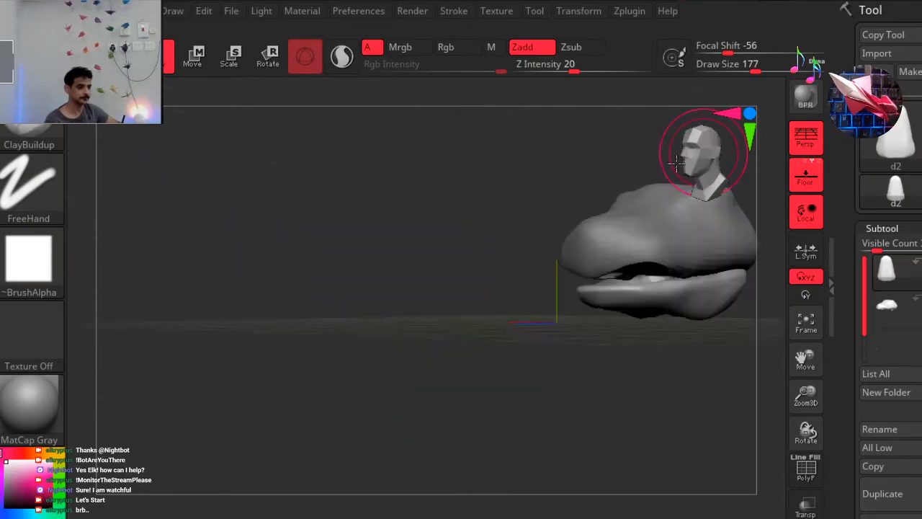
mouse_move(353, 207)
alt+mouse_down()
mouse_move(315, 206)
mouse_move(354, 207)
alt+mouse_up()
alt+right_drag(490, 204, 282, 185)
ctrl+right_drag(265, 254, 467, 252)
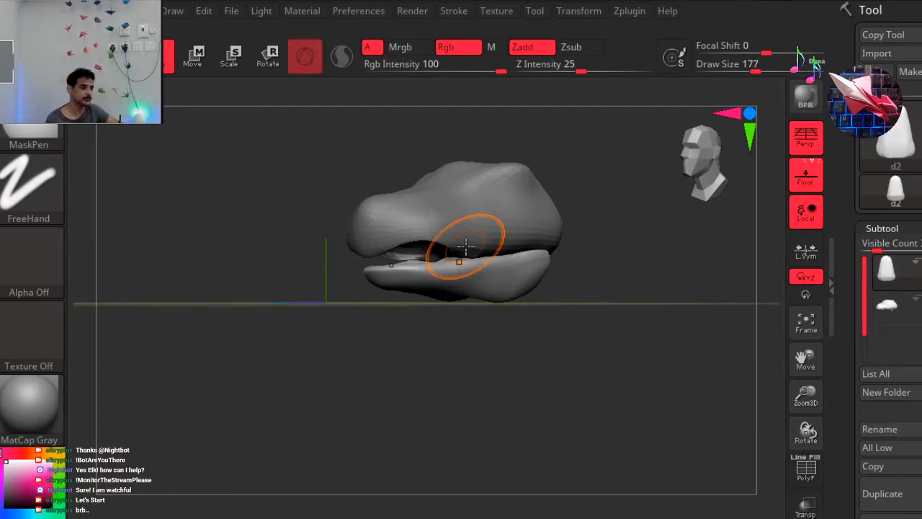
drag(329, 364, 294, 366)
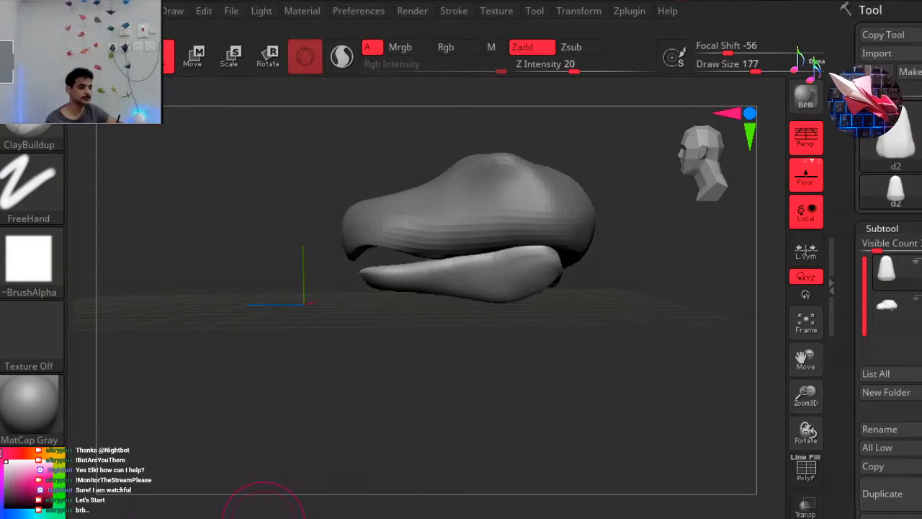
click(263, 518)
key(space)
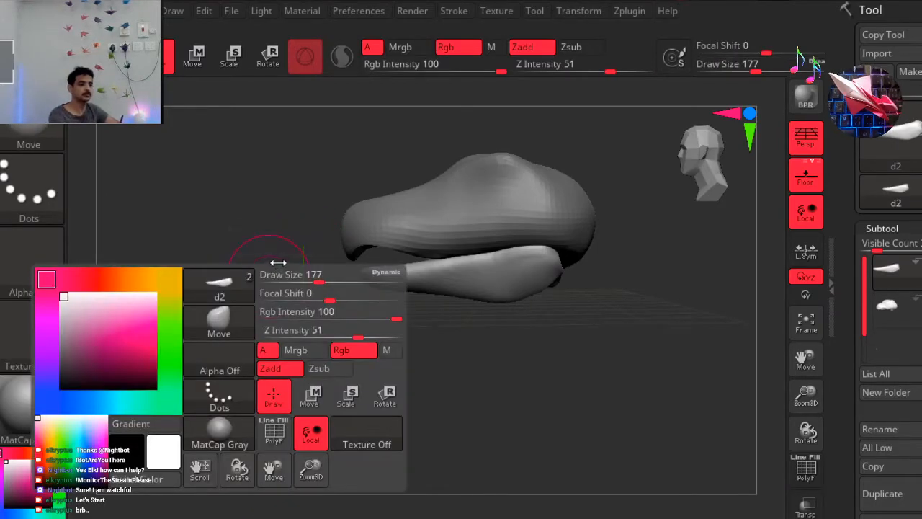
mouse_move(302, 277)
mouse_down()
mouse_move(356, 279)
mouse_move(335, 279)
mouse_up()
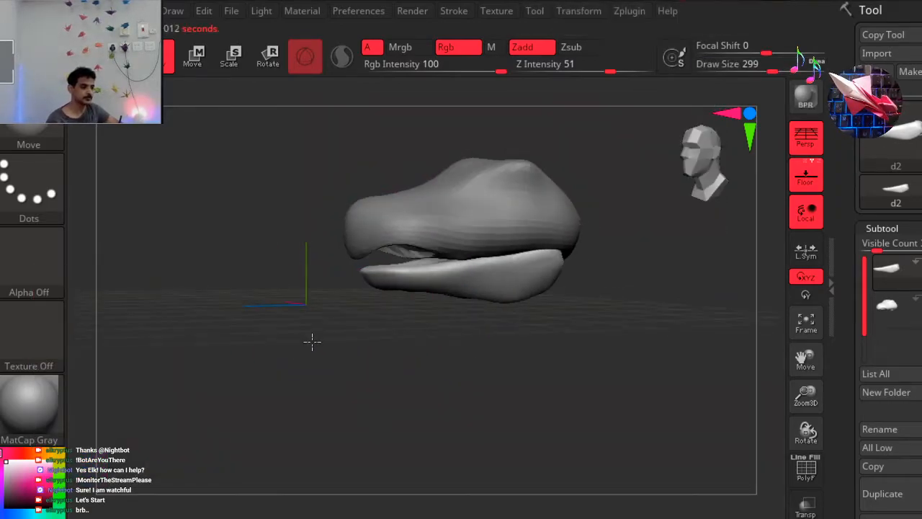
drag(383, 299, 397, 296)
drag(379, 358, 394, 348)
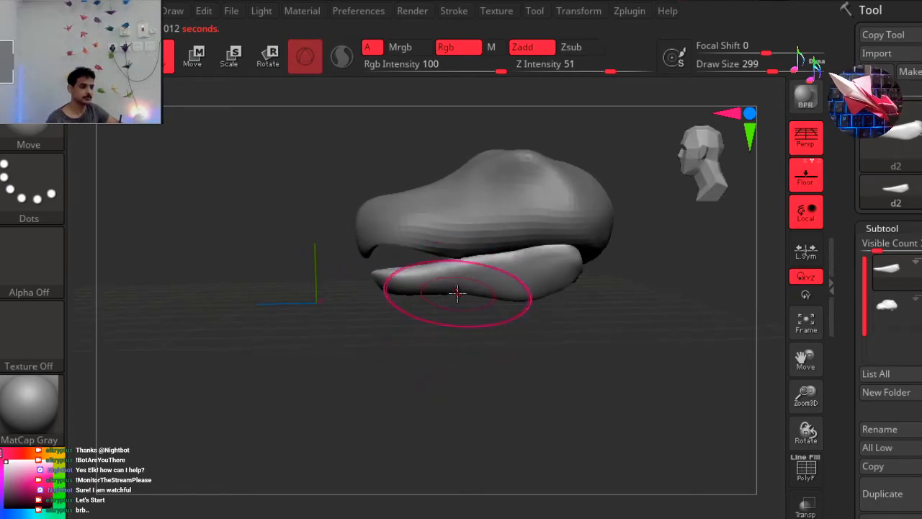
mouse_move(451, 290)
mouse_down()
mouse_move(452, 305)
mouse_move(451, 294)
mouse_up()
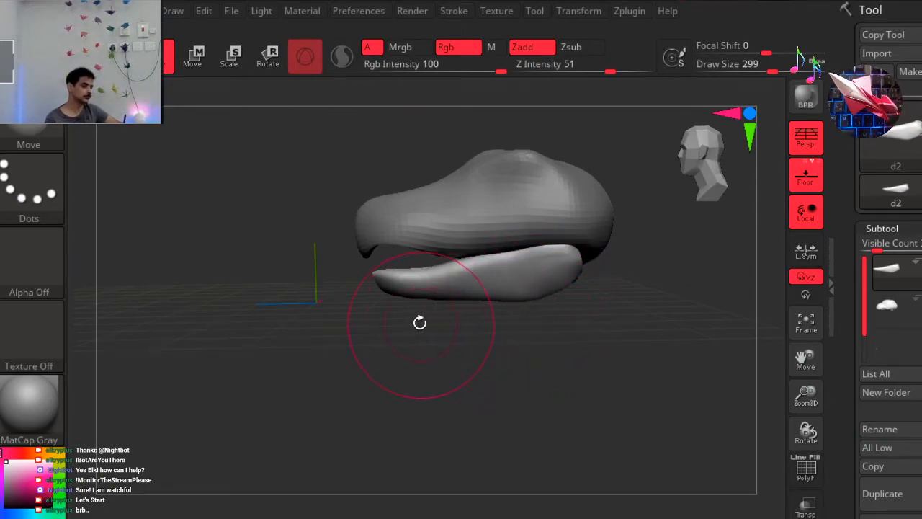
mouse_move(410, 296)
mouse_down()
mouse_move(389, 408)
mouse_move(412, 293)
mouse_up()
drag(407, 240, 405, 236)
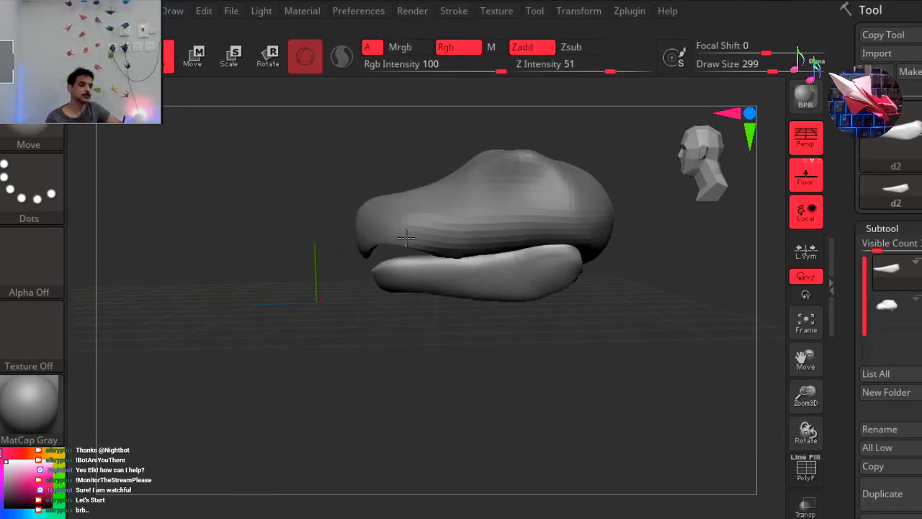
Pull the lower jaw's chin down and forward with the Move brush and dip the upper edge behind its tip.
mouse_move(445, 289)
mouse_down()
mouse_move(440, 323)
mouse_move(404, 322)
mouse_up()
mouse_move(423, 266)
mouse_down()
mouse_move(420, 242)
mouse_move(415, 252)
mouse_up()
drag(376, 292, 365, 279)
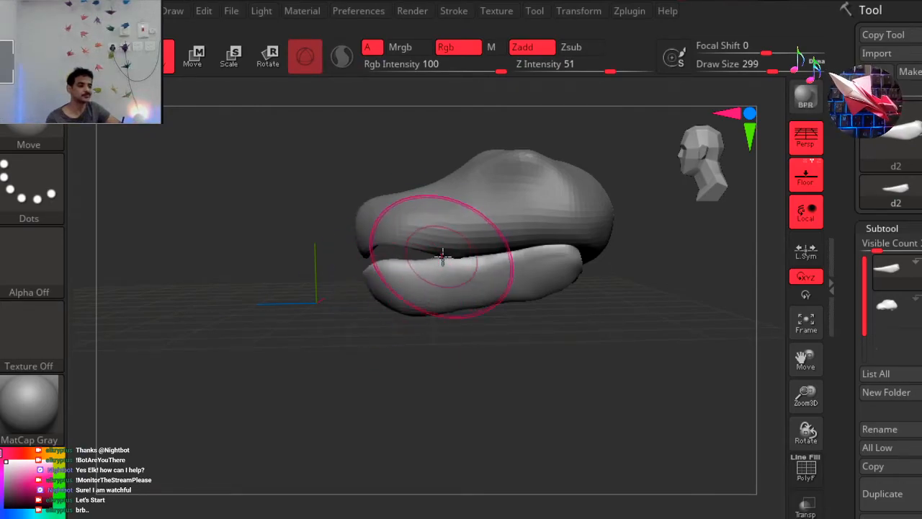
drag(457, 267, 455, 280)
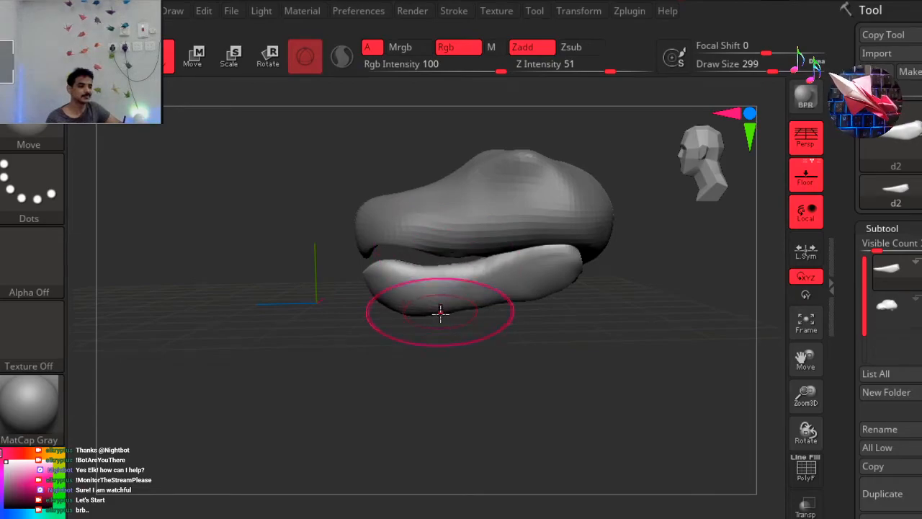
mouse_move(556, 314)
mouse_down()
mouse_move(574, 329)
mouse_move(552, 301)
mouse_move(570, 310)
mouse_up()
Adjust the lower jaw's sides and deepen its rear end with the Move brush, working from front and side views.
drag(513, 369, 686, 181)
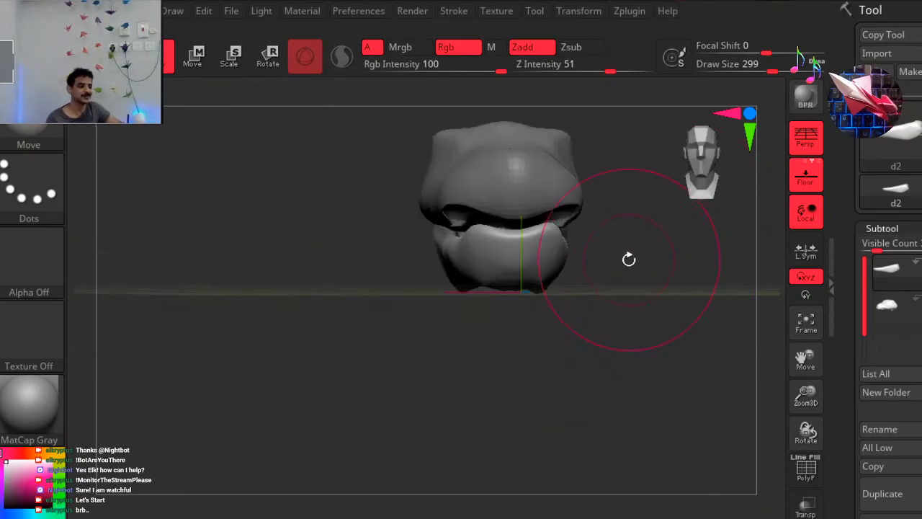
mouse_move(523, 300)
shift+mouse_down()
mouse_move(598, 268)
mouse_move(540, 286)
mouse_move(563, 251)
mouse_move(562, 208)
mouse_move(468, 277)
mouse_move(547, 274)
shift+mouse_up()
shift+drag(600, 223, 667, 169)
drag(479, 404, 477, 411)
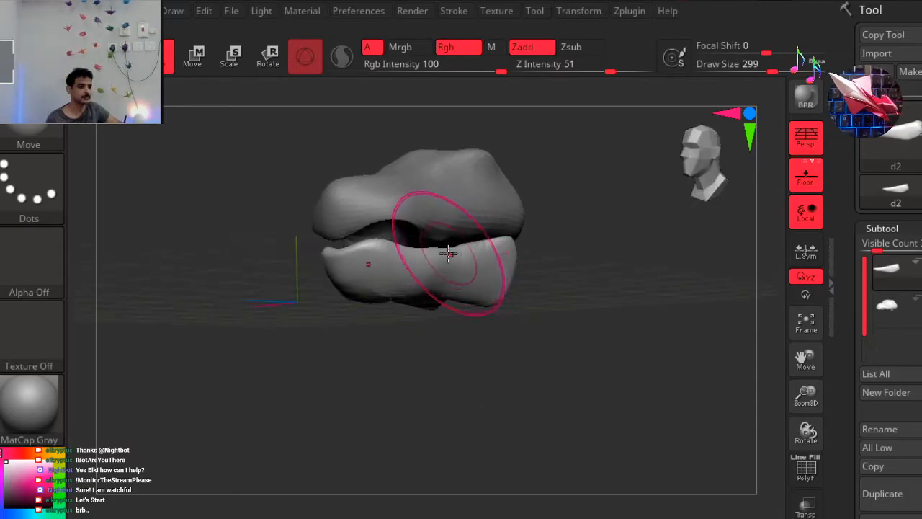
drag(643, 248, 647, 220)
mouse_move(627, 257)
mouse_down()
mouse_move(552, 262)
mouse_move(517, 279)
mouse_up()
drag(535, 247, 558, 232)
drag(716, 149, 701, 162)
drag(399, 391, 426, 392)
drag(712, 177, 653, 185)
ctrl+right_drag(617, 199, 574, 208)
drag(583, 195, 546, 228)
click(704, 165)
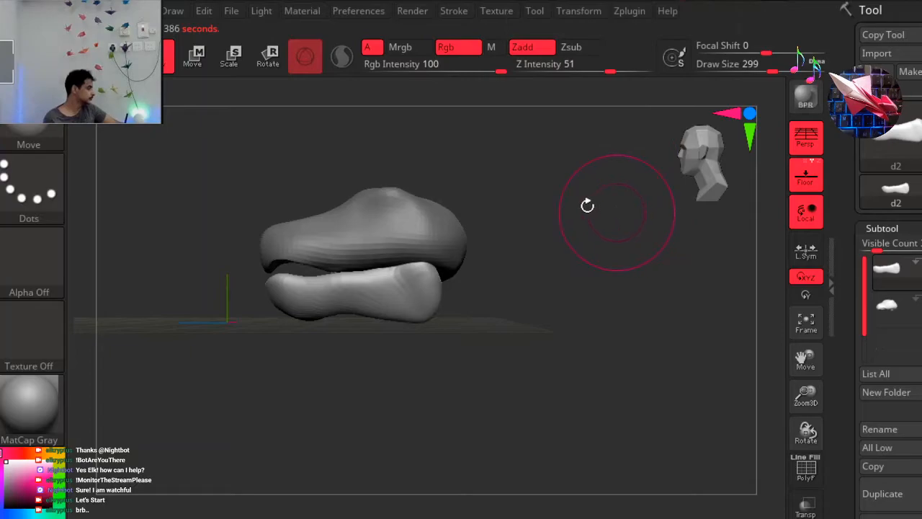
drag(539, 205, 521, 223)
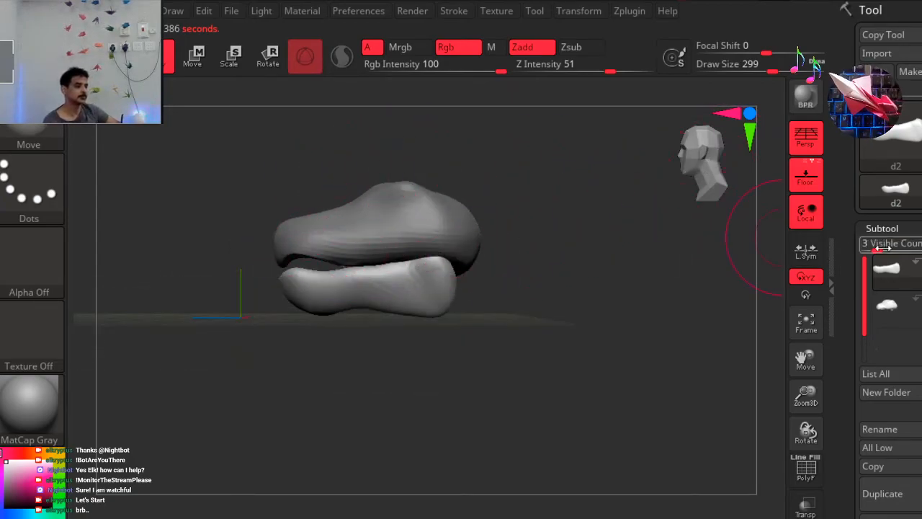
Reduce the subtool list's visible count to 2 and select the upper head subtool d1.
drag(864, 312, 864, 265)
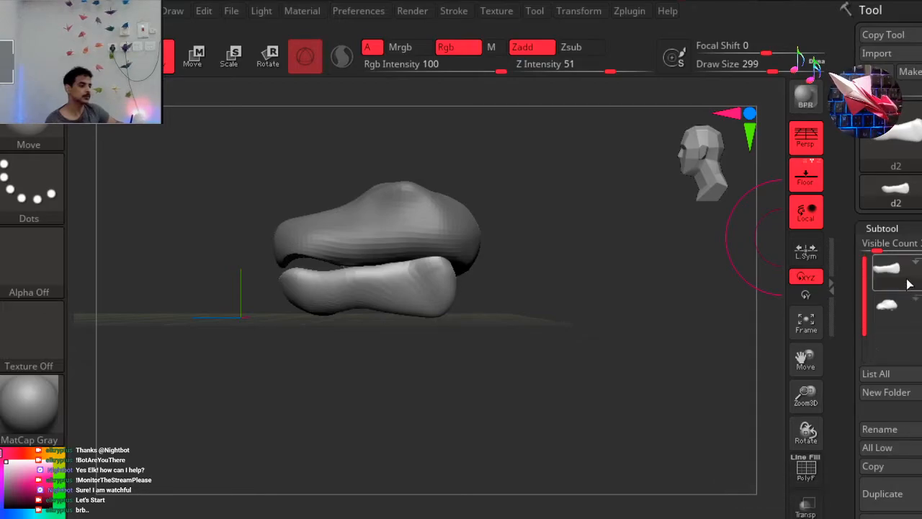
click(881, 244)
mouse_move(895, 317)
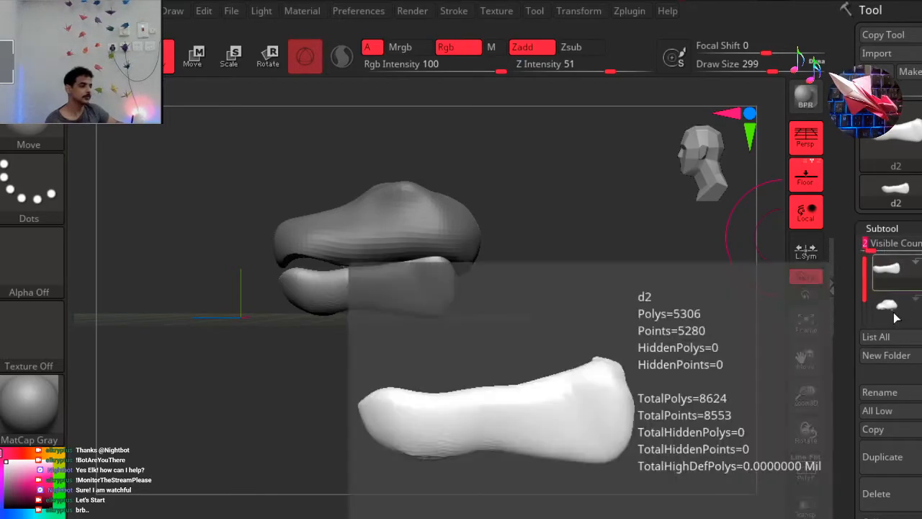
click(886, 268)
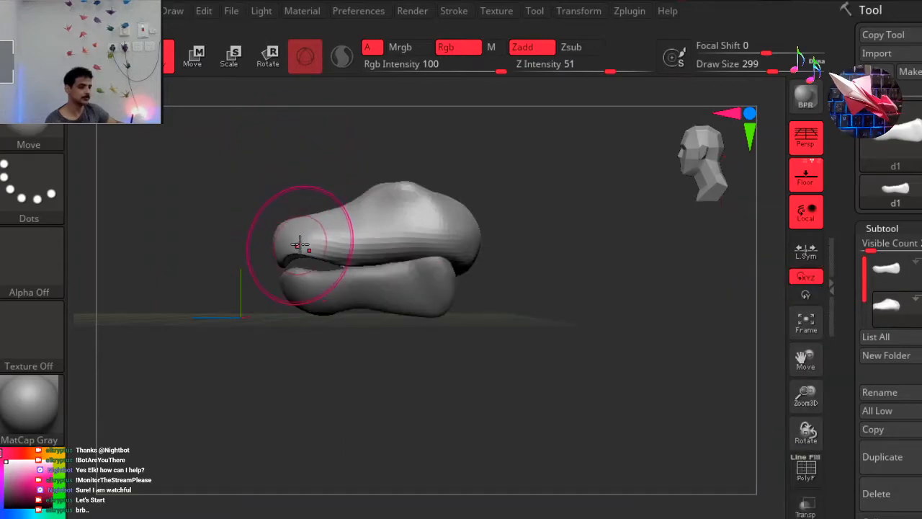
Try stretching the upper head's snout far forward with the Move brush and undo the stretch.
drag(295, 231, 151, 249)
drag(306, 371, 405, 362)
shift+drag(313, 367, 301, 346)
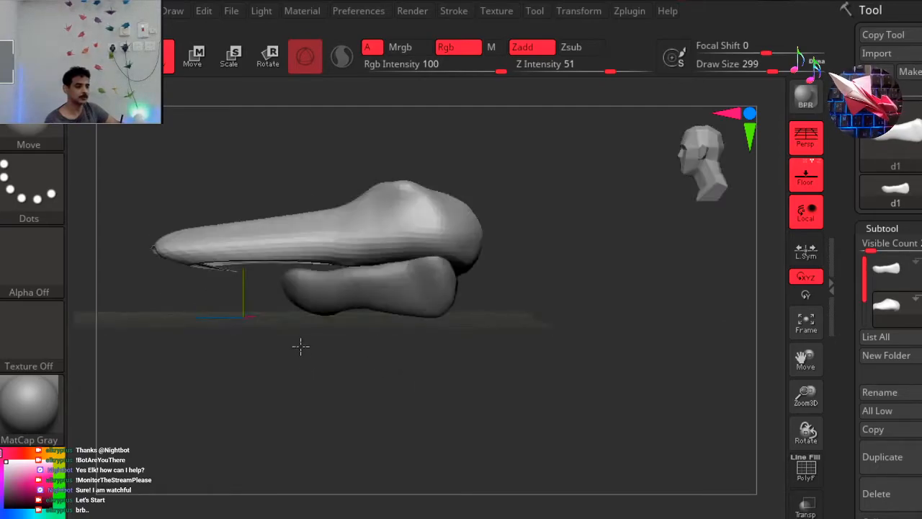
key(ctrl+z)
key(ctrl+z)
Set the Move brush's draw size to 492 and adjust the snout of the upper head.
key(space)
drag(625, 208, 645, 212)
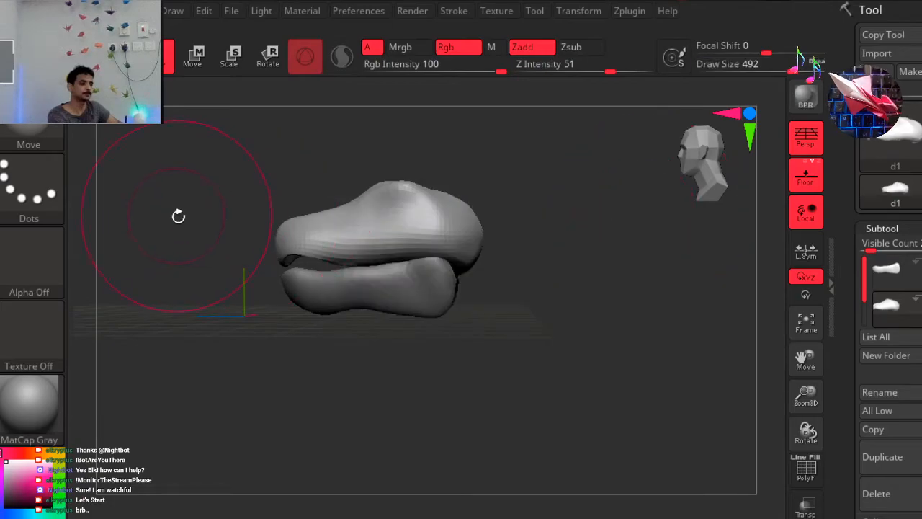
drag(274, 238, 232, 240)
drag(268, 169, 681, 175)
alt+right_drag(533, 228, 576, 242)
ctrl+right_drag(511, 203, 527, 208)
mouse_move(579, 231)
ctrl+right_down()
mouse_move(444, 248)
mouse_move(473, 248)
ctrl+right_up()
click(706, 150)
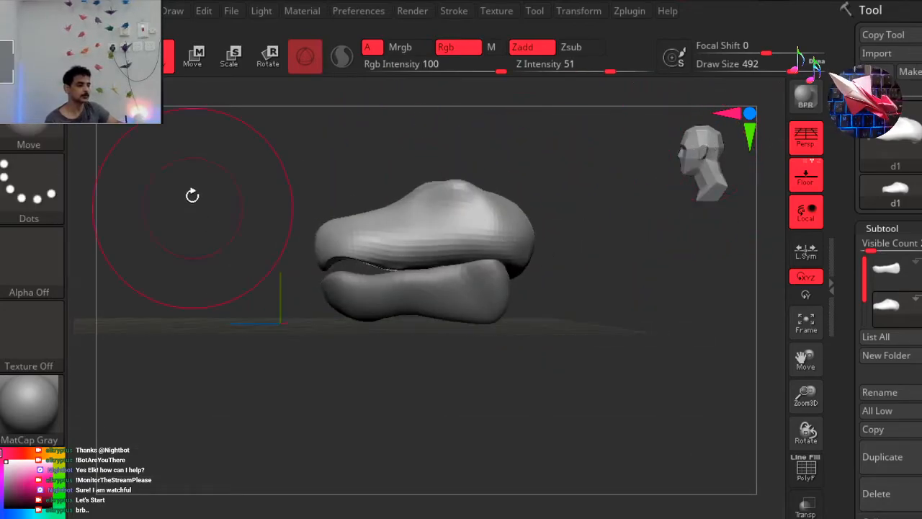
Mask the front part of the upper head's snout.
ctrl+drag(181, 170, 495, 377)
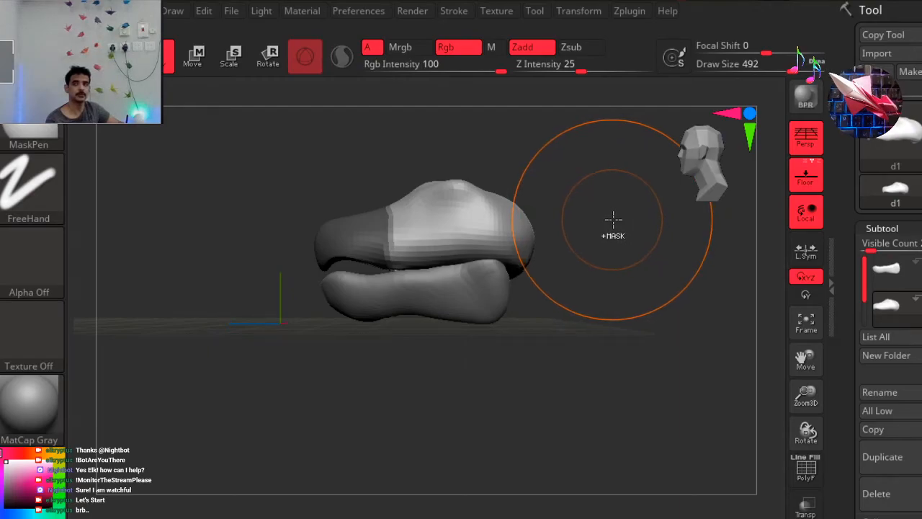
Invert the mask so only the upper head's snout stays editable, and activate the Rotate gizmo.
ctrl+click(335, 77)
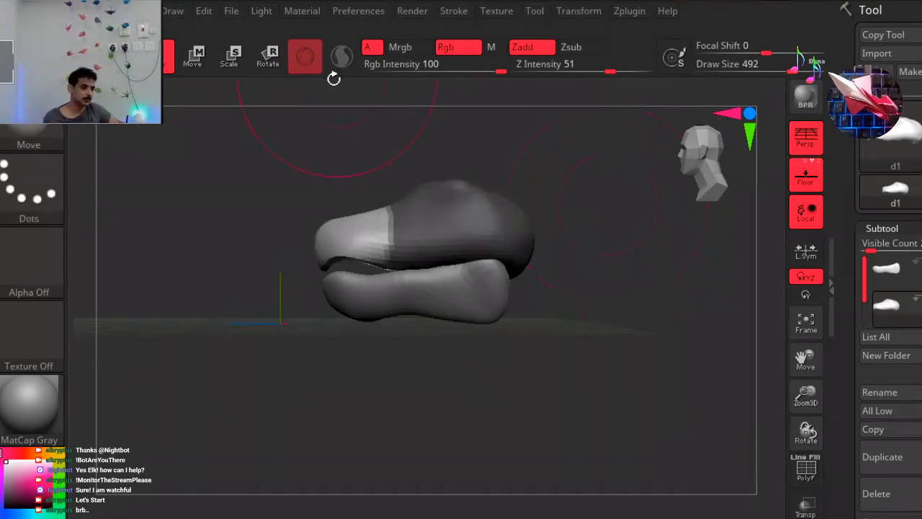
click(270, 56)
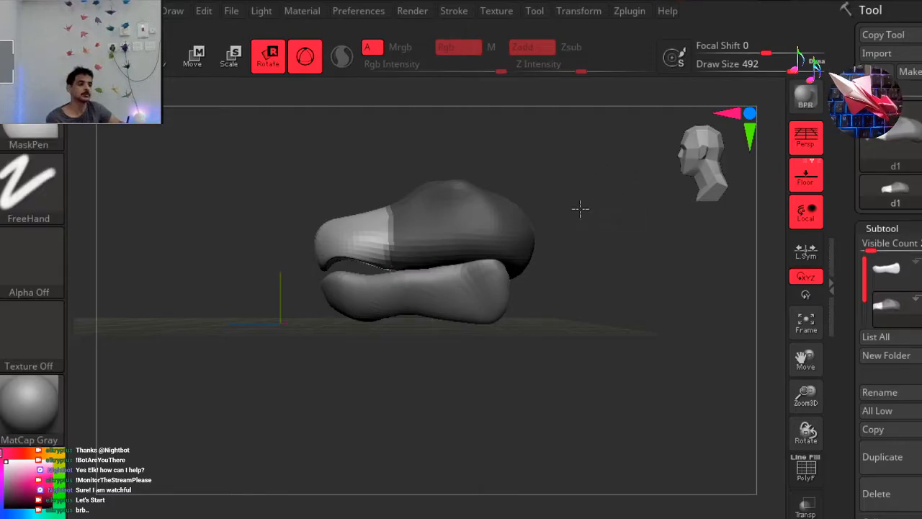
ctrl+right_drag(591, 204, 551, 222)
alt+right_drag(529, 192, 569, 345)
alt+right_drag(524, 168, 494, 258)
ctrl+right_drag(420, 181, 465, 185)
alt+right_drag(445, 272, 447, 312)
alt+right_drag(475, 180, 362, 361)
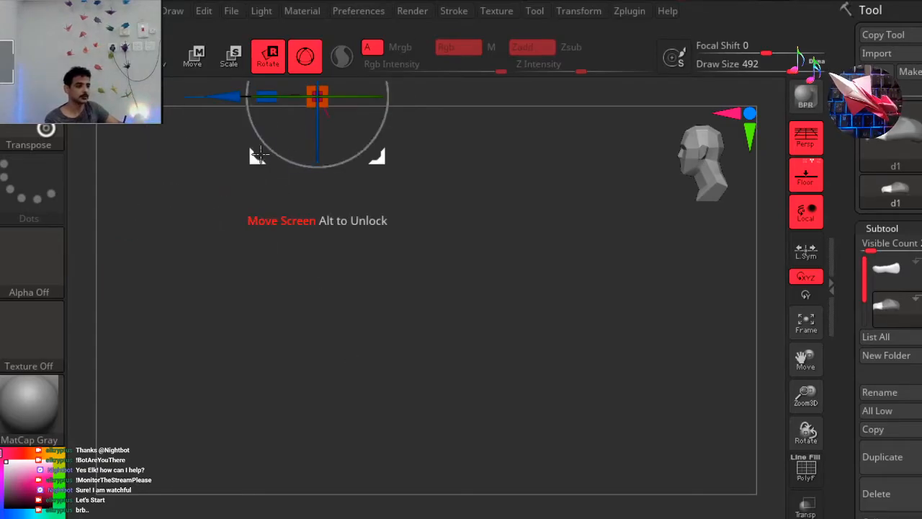
Unlock the transform gizmo and move it downward away from the floor's origin.
alt+right_drag(198, 249, 195, 391)
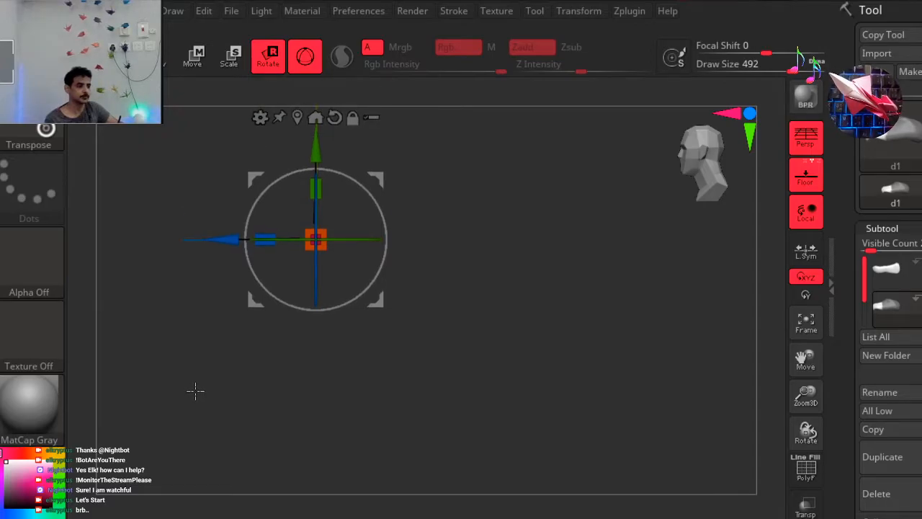
alt+drag(468, 191, 416, 312)
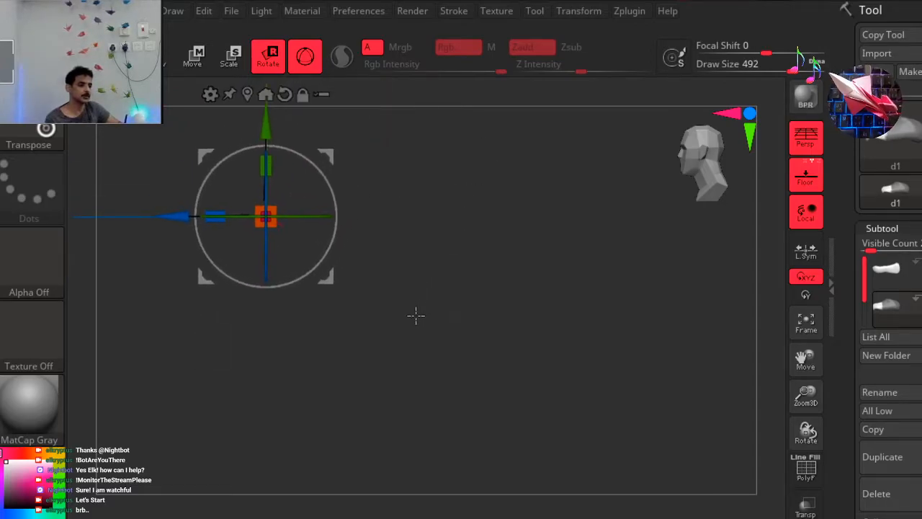
alt+drag(404, 127, 472, 352)
alt+drag(452, 214, 468, 312)
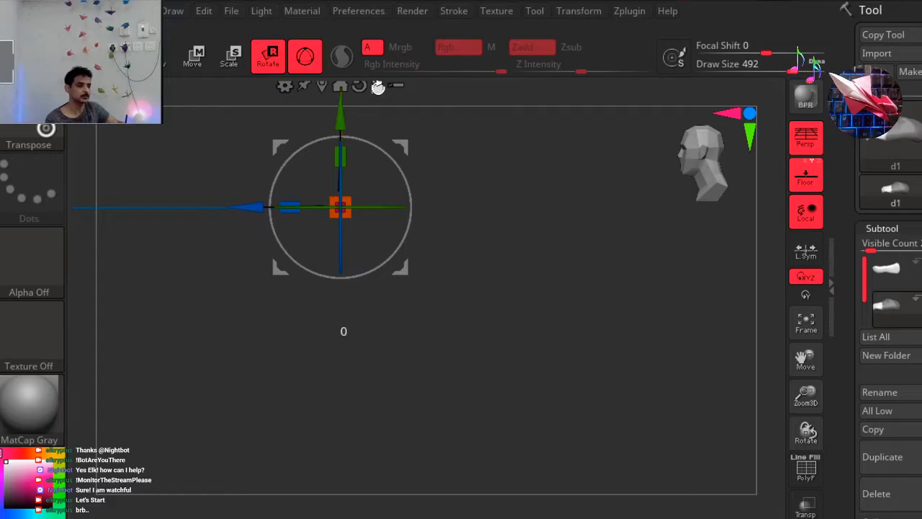
alt+drag(338, 121, 337, 480)
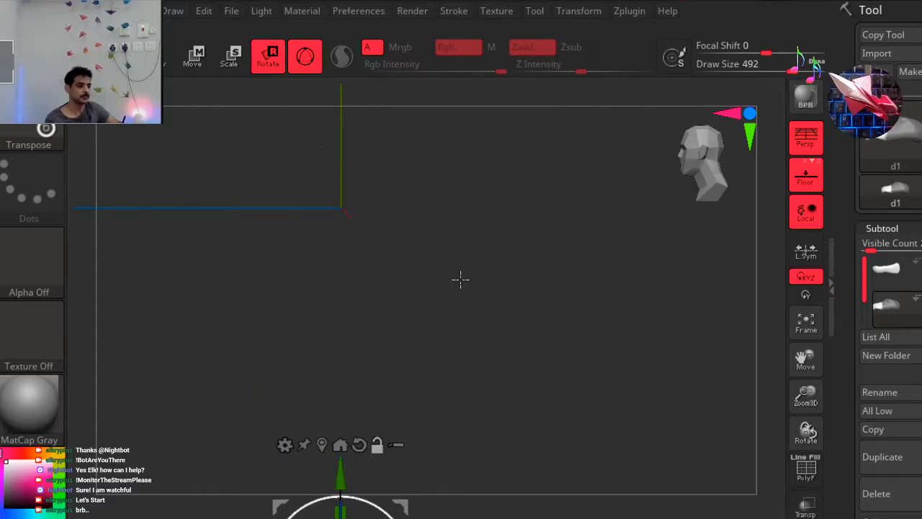
alt+drag(532, 321, 510, 101)
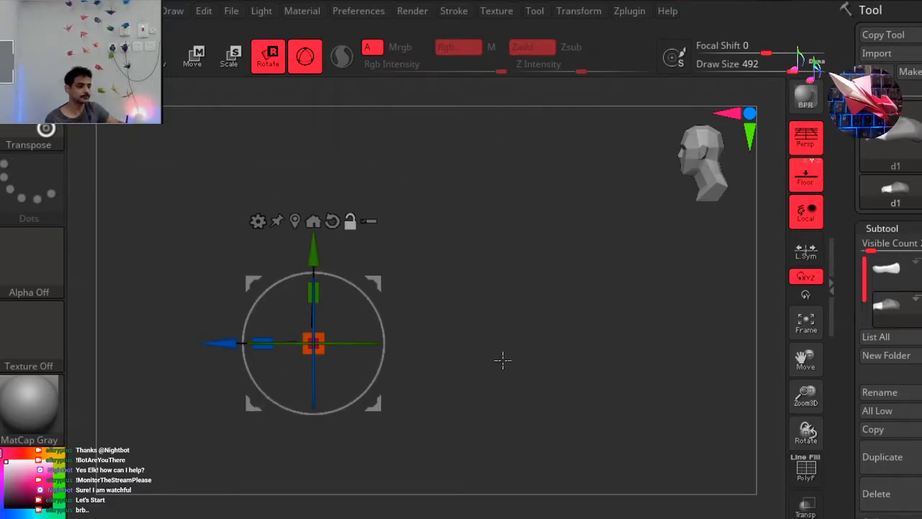
drag(301, 247, 290, 231)
alt+drag(469, 360, 533, 247)
drag(374, 144, 382, 463)
alt+drag(247, 357, 210, 329)
drag(373, 161, 373, 365)
alt+drag(232, 369, 245, 197)
Undo the last three changes and lock the transform gizmo again.
key(ctrl)
key(ctrl+z)
key(ctrl+z)
key(ctrl+z)
key(ctrl+z)
key(ctrl+z)
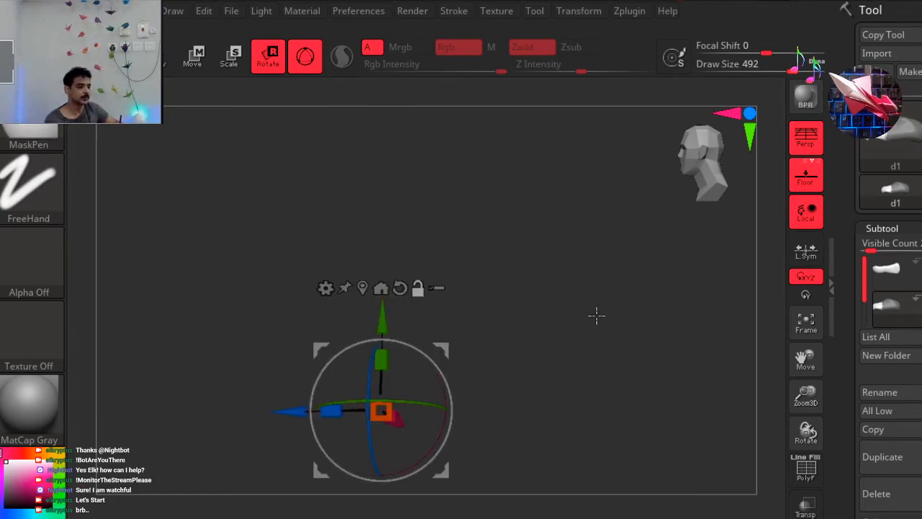
click(419, 224)
drag(498, 232, 467, 116)
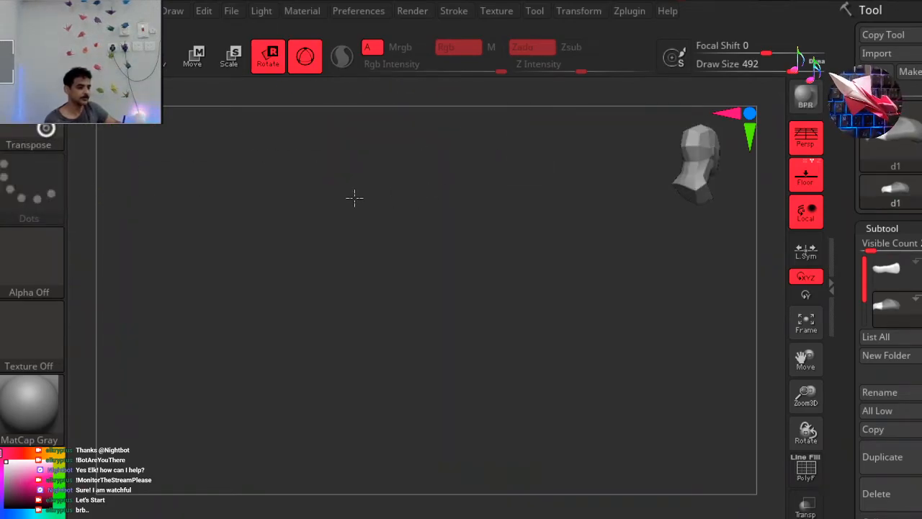
drag(372, 260, 331, 240)
Try scaling the upper head to an XYZ Size of 11.55258 in its geometry settings, and undo it.
drag(915, 490, 868, 75)
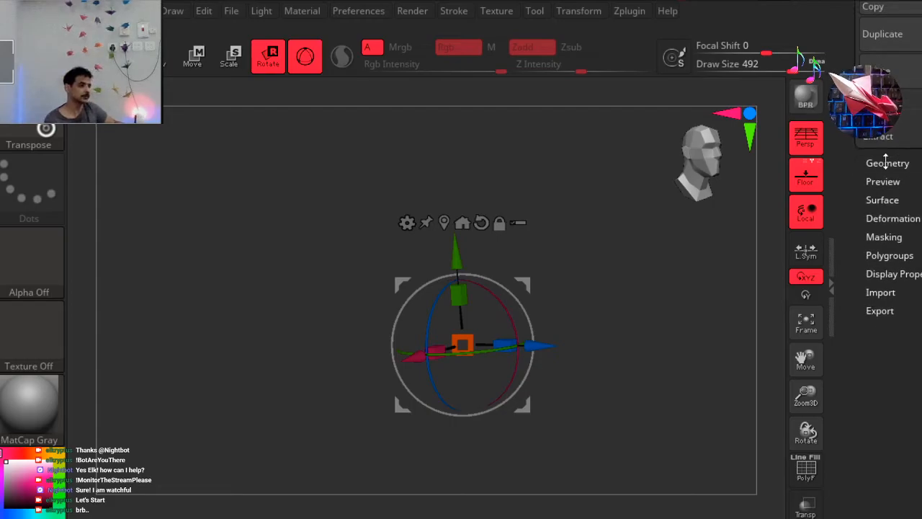
click(887, 163)
click(872, 383)
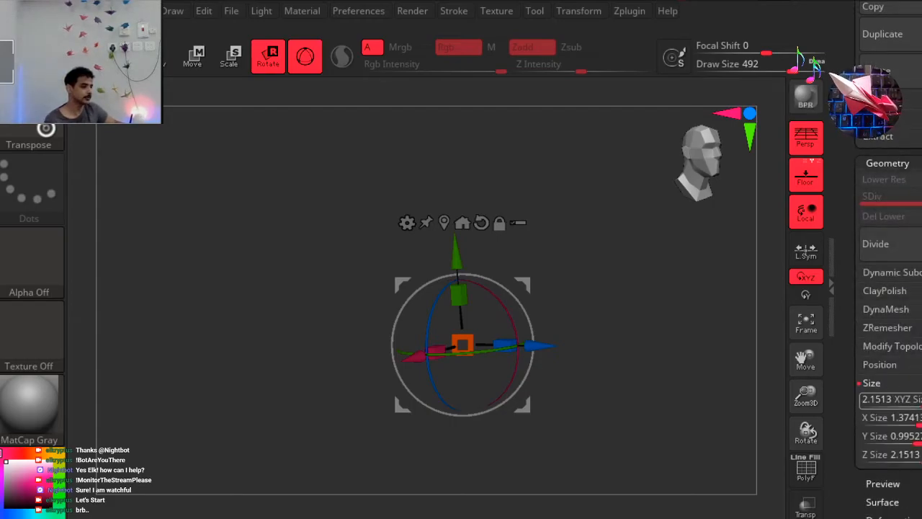
drag(868, 400, 890, 400)
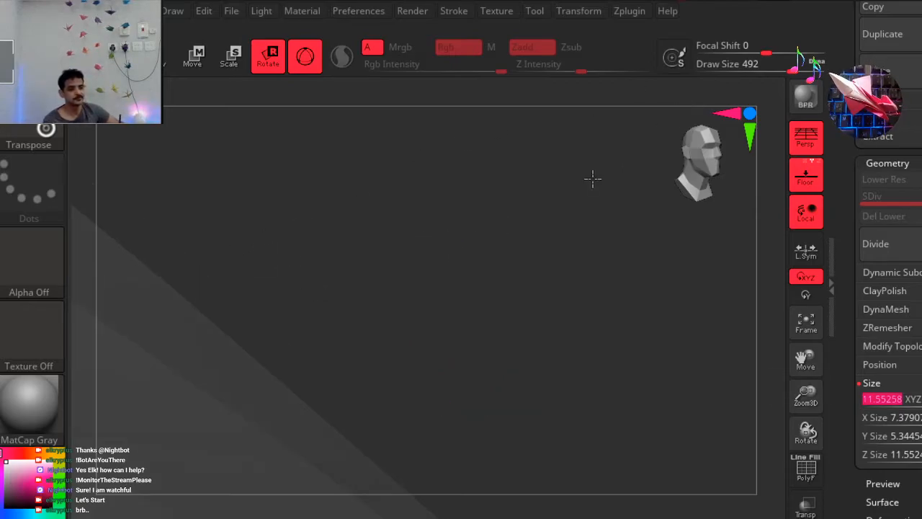
mouse_move(459, 304)
key(q)
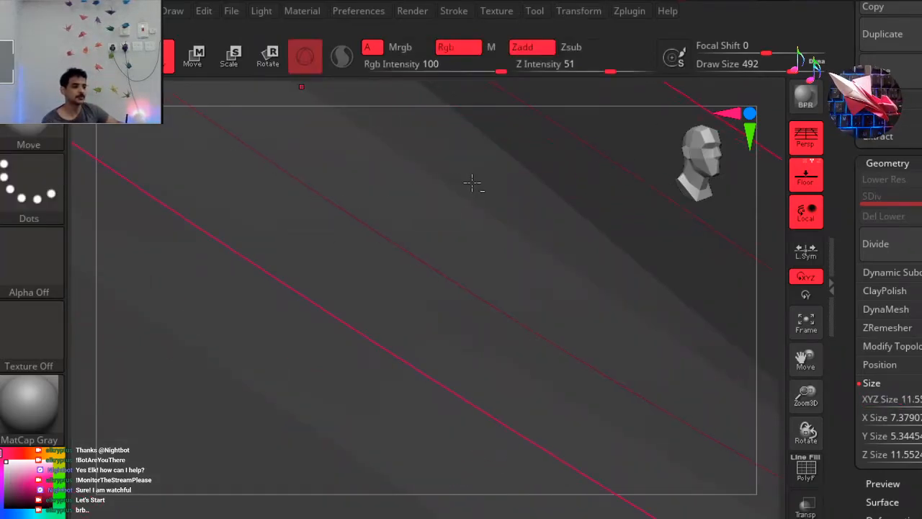
key(ctrl+z)
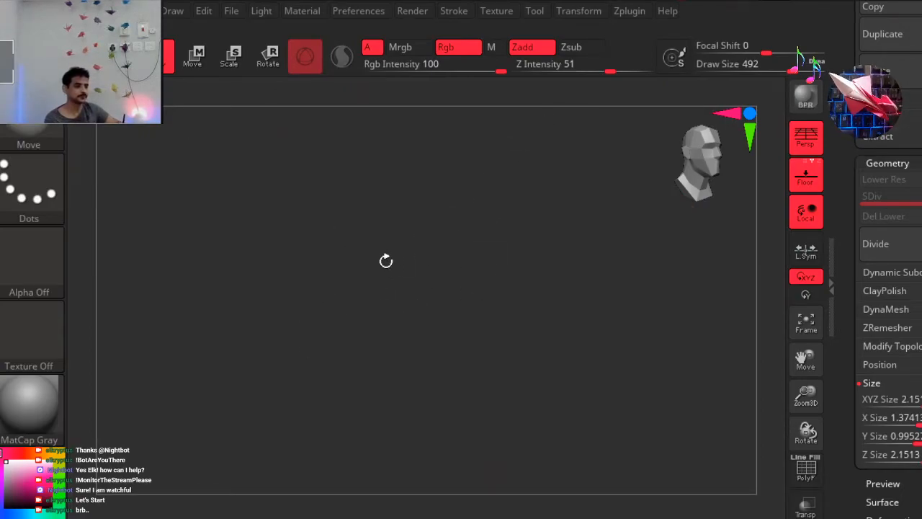
Enlarge the upper head to an XYZ Size of about 10.57.
drag(604, 298, 553, 295)
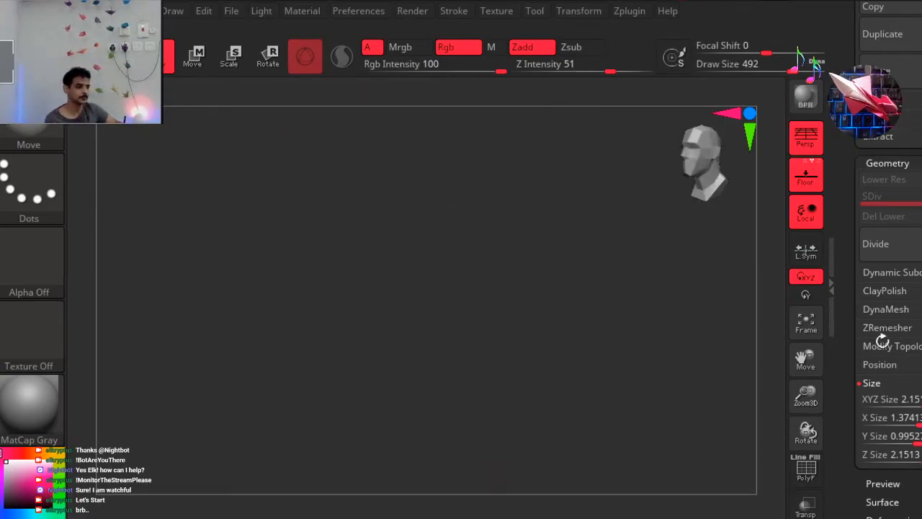
drag(918, 403, 340, 316)
drag(921, 400, 921, 400)
drag(921, 401, 916, 400)
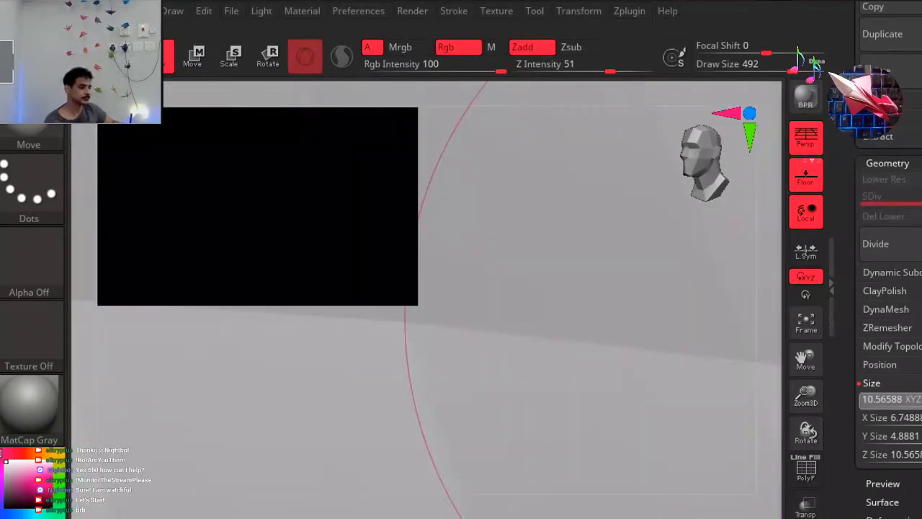
Shrink the upper head to an XYZ Size of about 0.98.
mouse_move(885, 400)
mouse_down()
mouse_move(870, 400)
mouse_move(920, 404)
mouse_move(910, 404)
mouse_up()
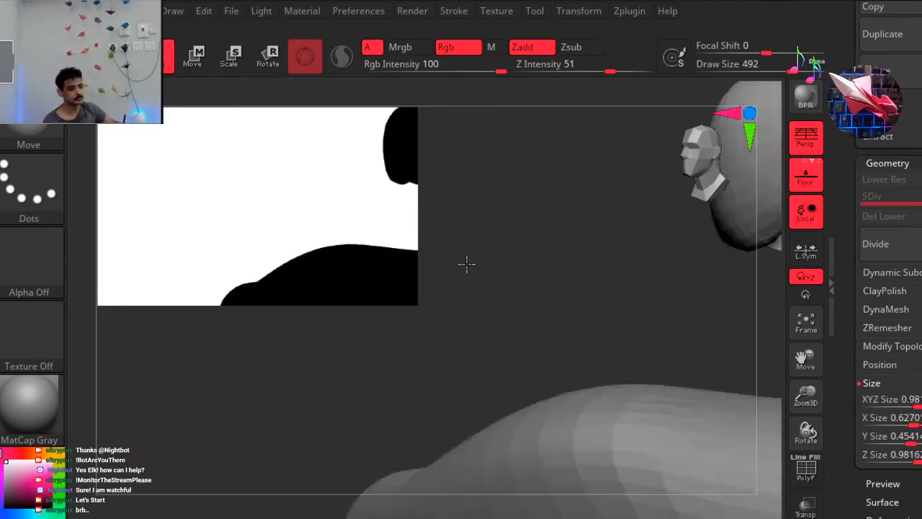
key(ctrl)
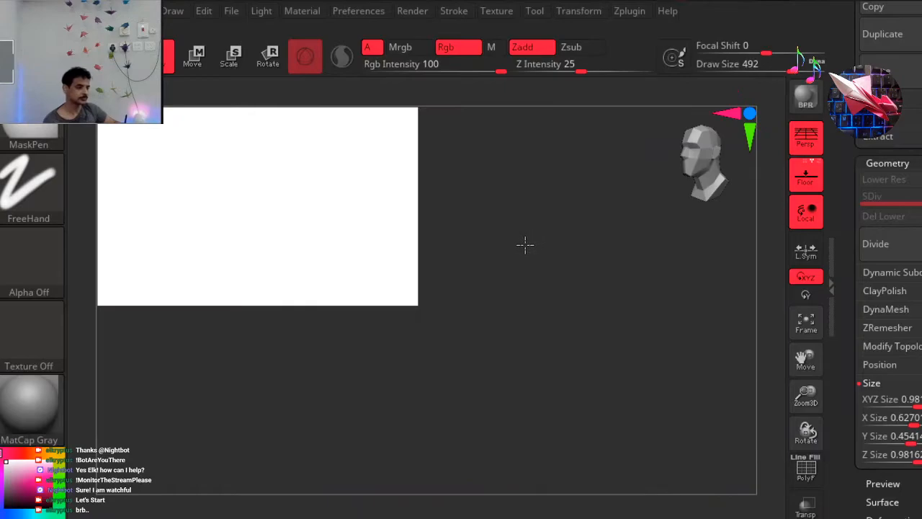
ctrl+drag(432, 252, 350, 255)
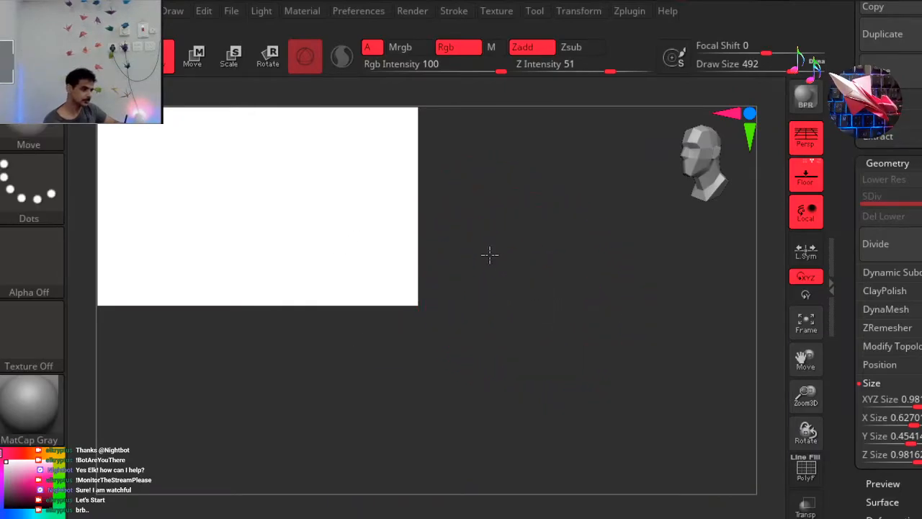
mouse_move(407, 286)
mouse_down()
mouse_move(368, 272)
mouse_move(446, 332)
mouse_move(420, 311)
mouse_up()
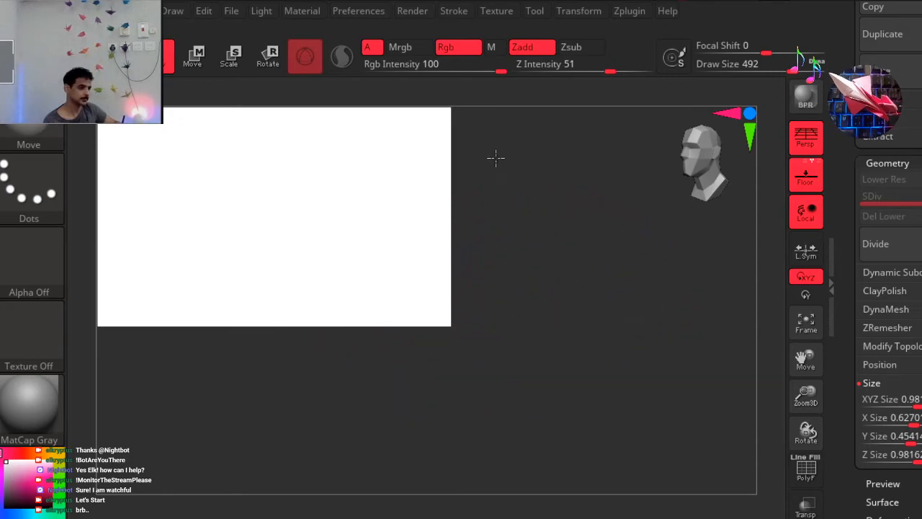
ctrl+drag(601, 270, 380, 331)
drag(431, 288, 281, 189)
Set the upper head's XYZ Size to about 5.67.
drag(893, 399, 920, 402)
shift+drag(538, 339, 631, 464)
drag(651, 398, 667, 315)
drag(524, 321, 548, 356)
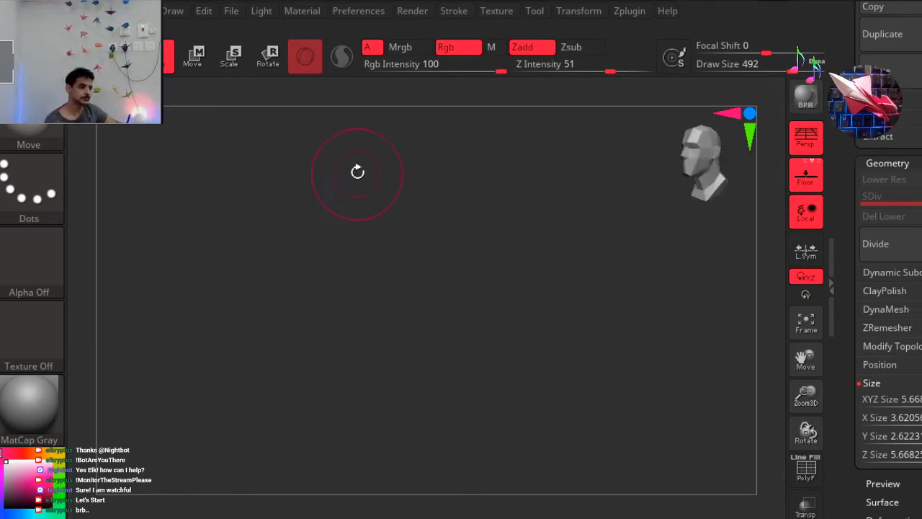
Increase the upper head's XYZ Size to about 38.82.
mouse_move(918, 400)
mouse_down()
mouse_move(892, 415)
mouse_move(921, 410)
mouse_move(895, 401)
mouse_move(921, 401)
mouse_move(909, 401)
mouse_up()
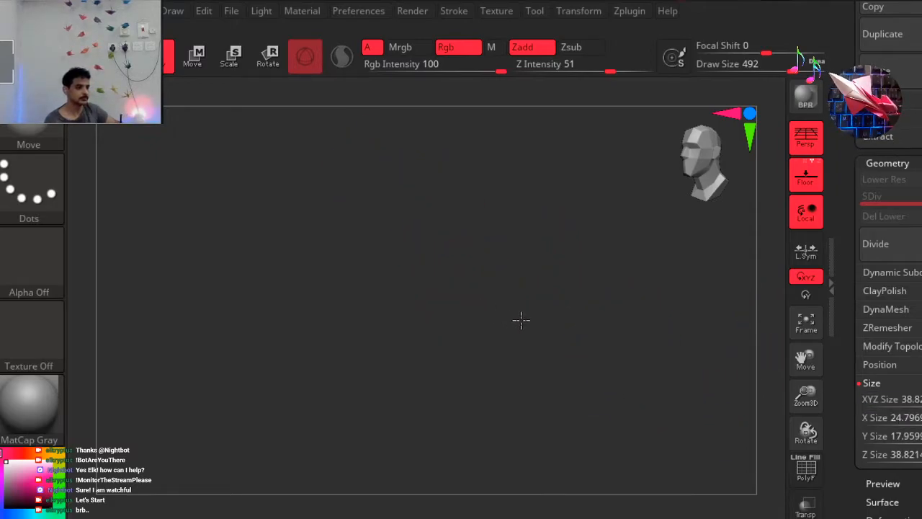
drag(510, 319, 660, 321)
drag(661, 263, 437, 281)
ctrl+drag(167, 162, 438, 318)
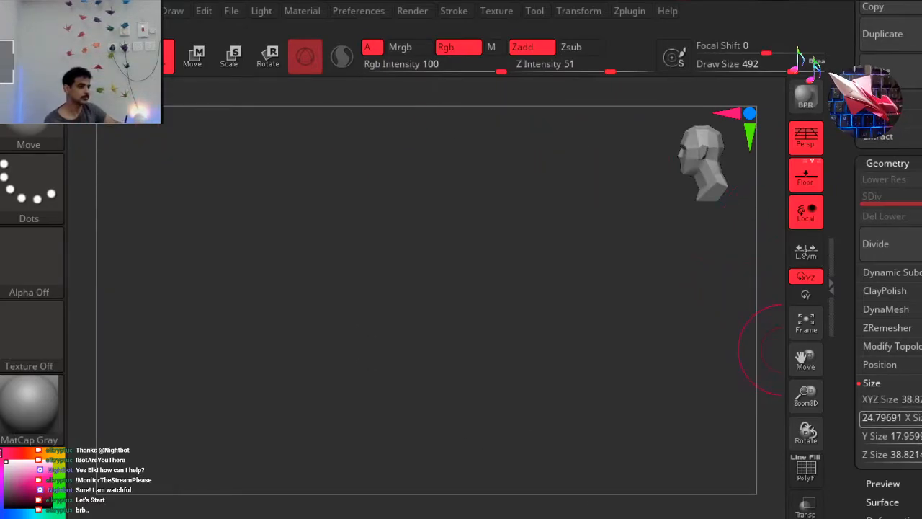
Raise the upper head's XYZ Size in stages to 40.18835, 100 and 200.
click(909, 400)
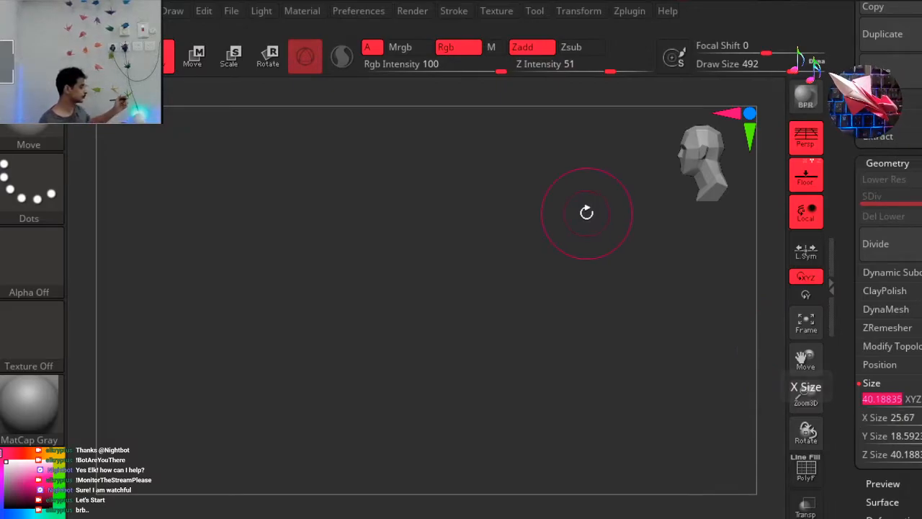
mouse_move(921, 400)
mouse_down()
mouse_move(911, 401)
mouse_move(921, 401)
mouse_up()
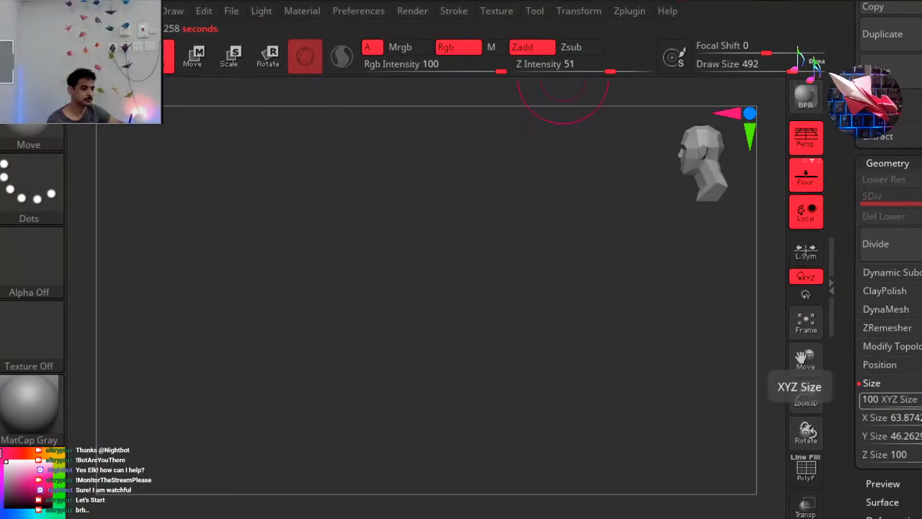
text(200)
key(Return)
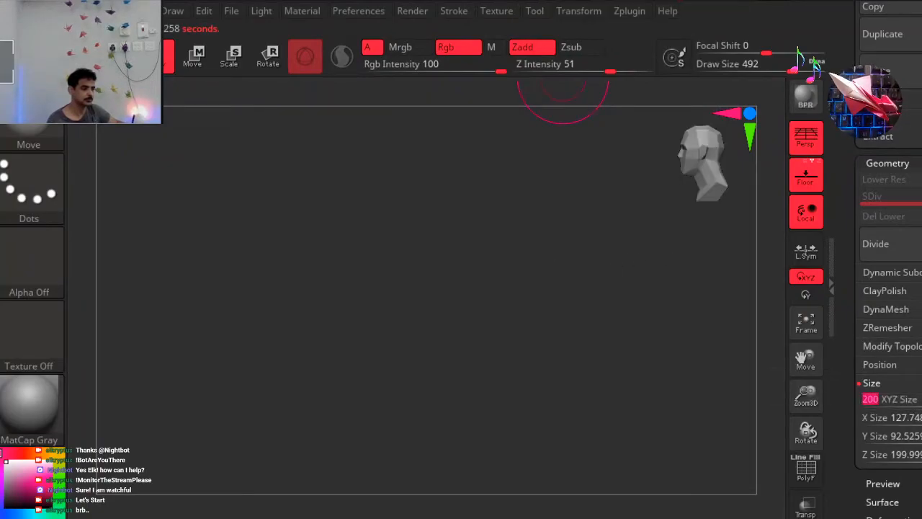
shift+drag(619, 245, 737, 244)
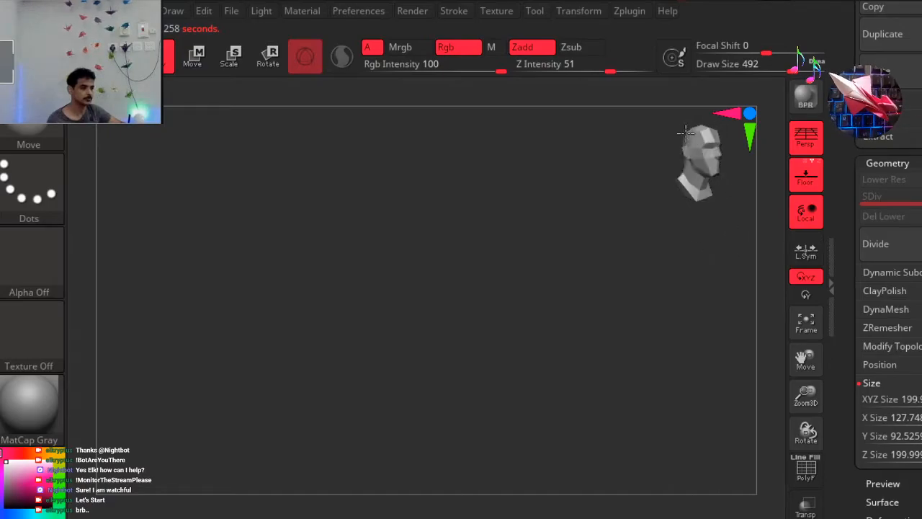
key(f)
drag(605, 197, 678, 251)
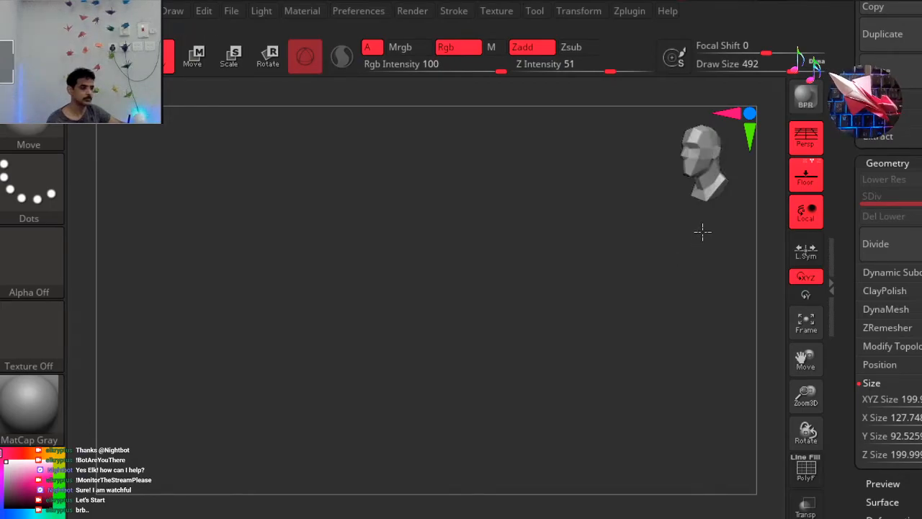
drag(702, 231, 712, 225)
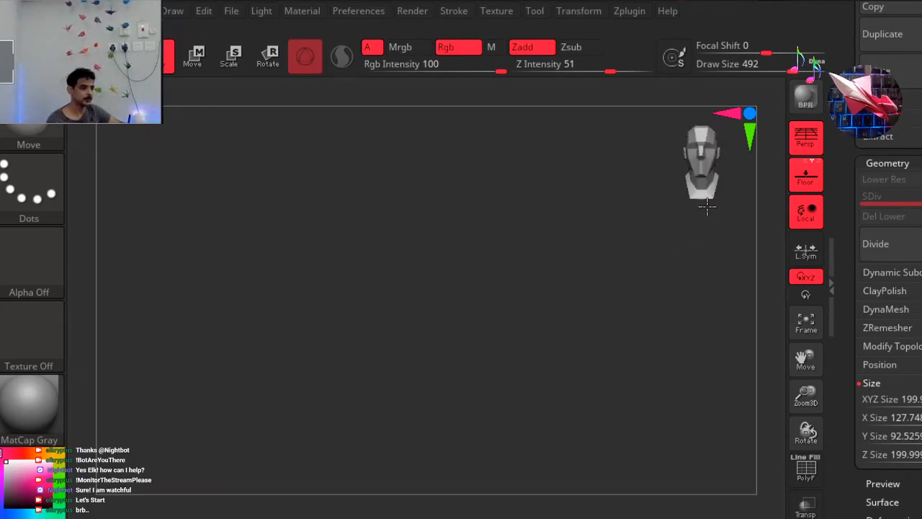
mouse_move(718, 185)
mouse_down()
mouse_move(671, 160)
mouse_move(637, 187)
mouse_up()
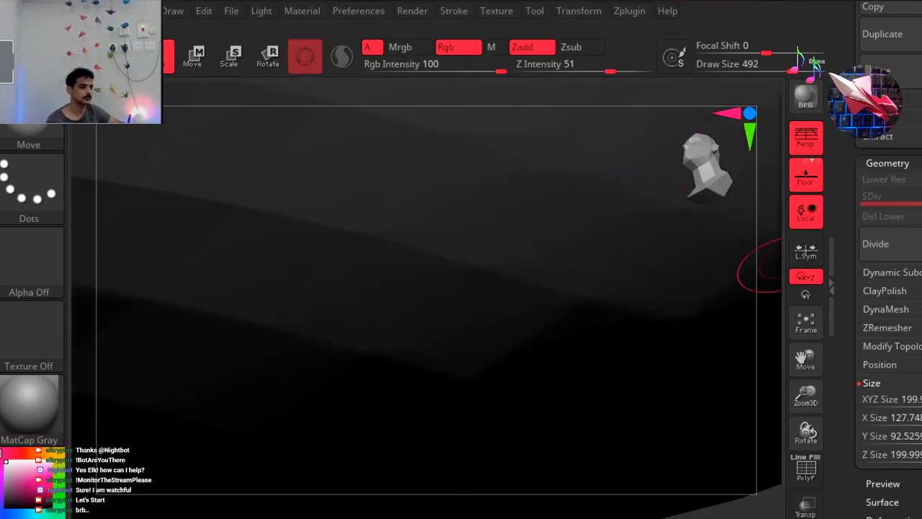
Reduce the upper head's XYZ Size to 89.04205.
drag(891, 398, 861, 399)
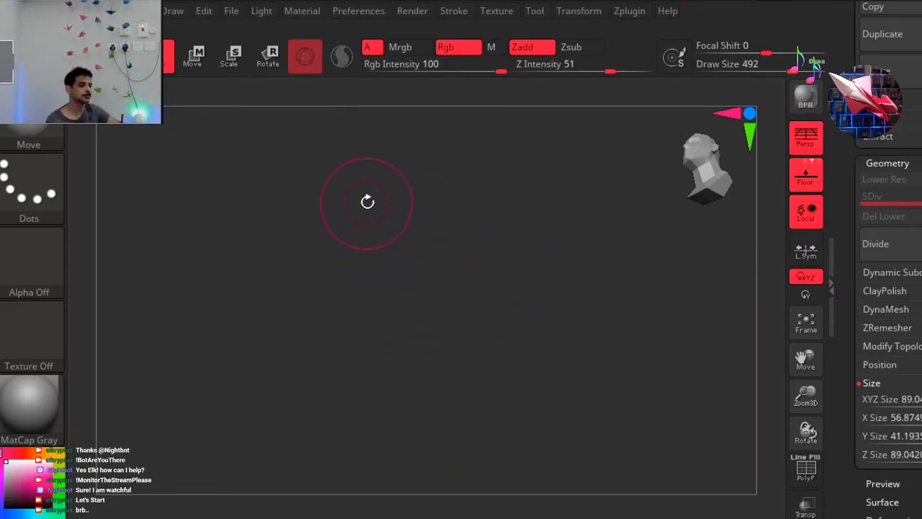
alt+drag(391, 168, 440, 360)
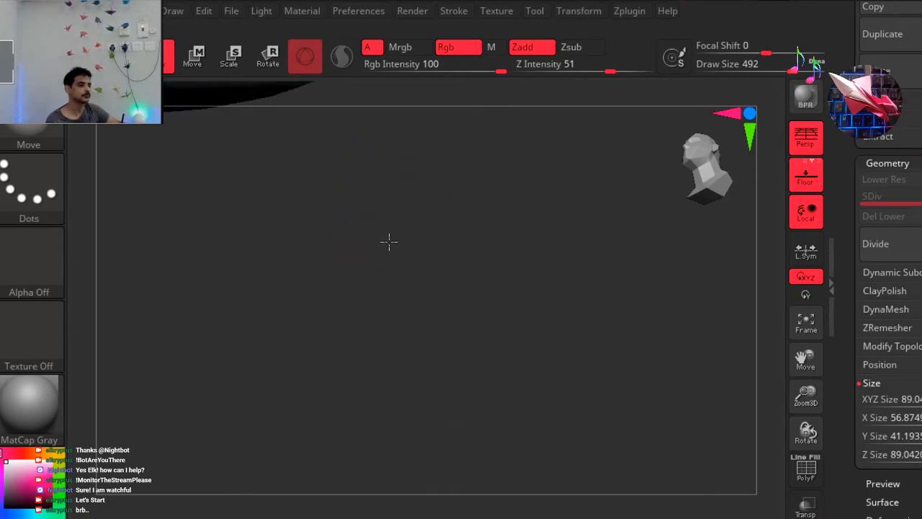
alt+drag(358, 191, 442, 412)
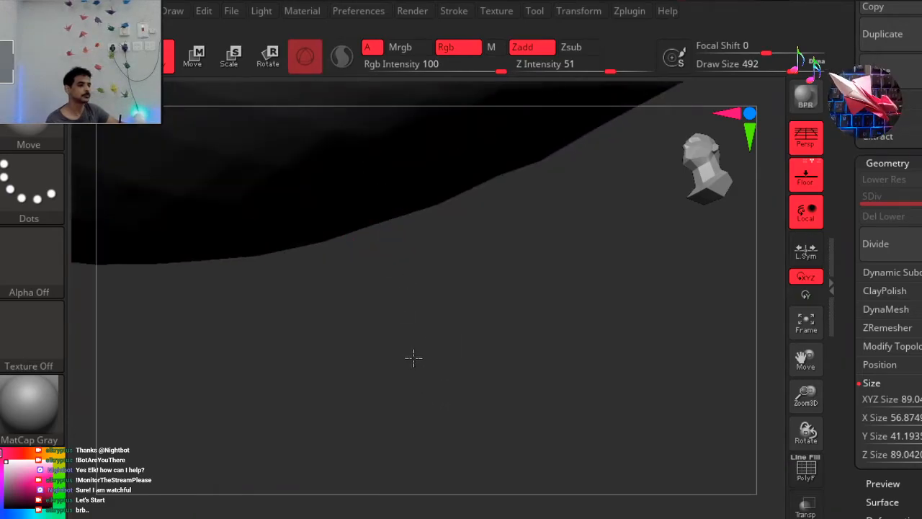
alt+drag(447, 221, 494, 348)
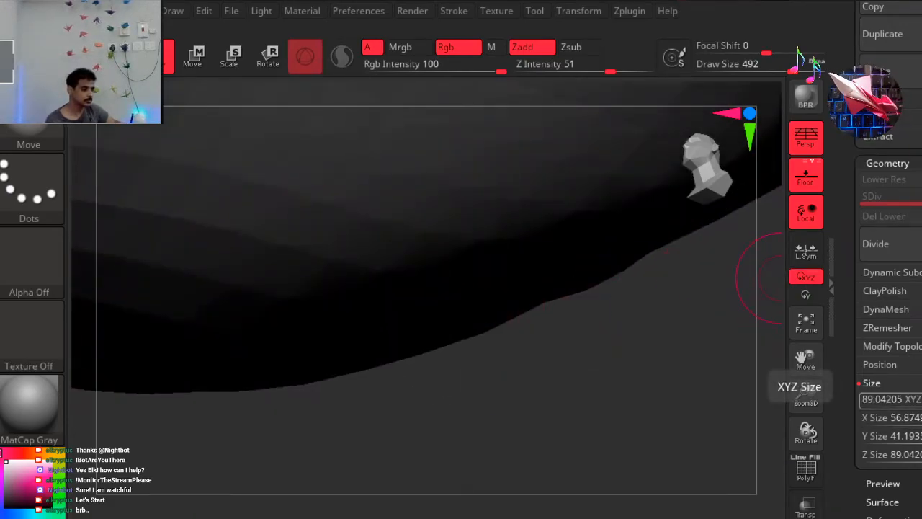
Reduce the upper head's XYZ Size in stages to 41.42959, 16.00498, 11.92597 and 1.82416.
drag(882, 399, 396, 384)
alt+drag(339, 190, 429, 414)
alt+drag(288, 180, 366, 329)
alt+drag(744, 208, 791, 343)
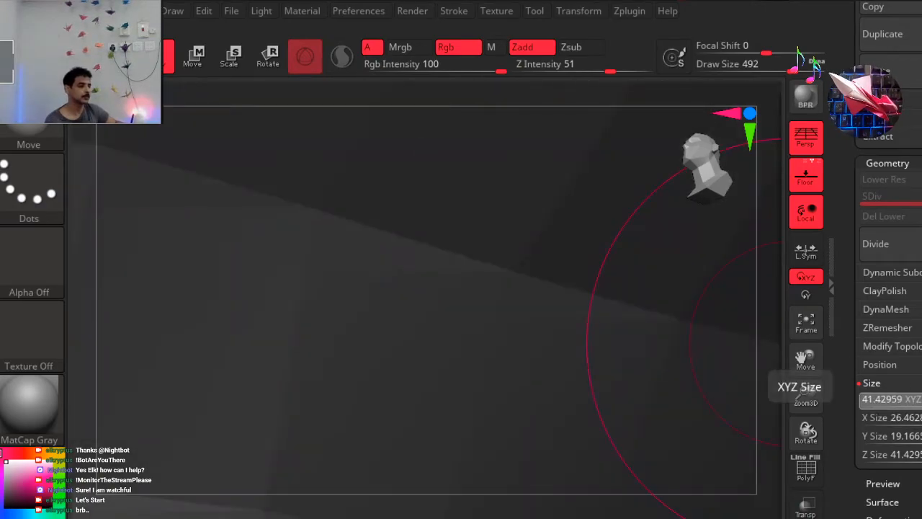
drag(893, 400, 879, 399)
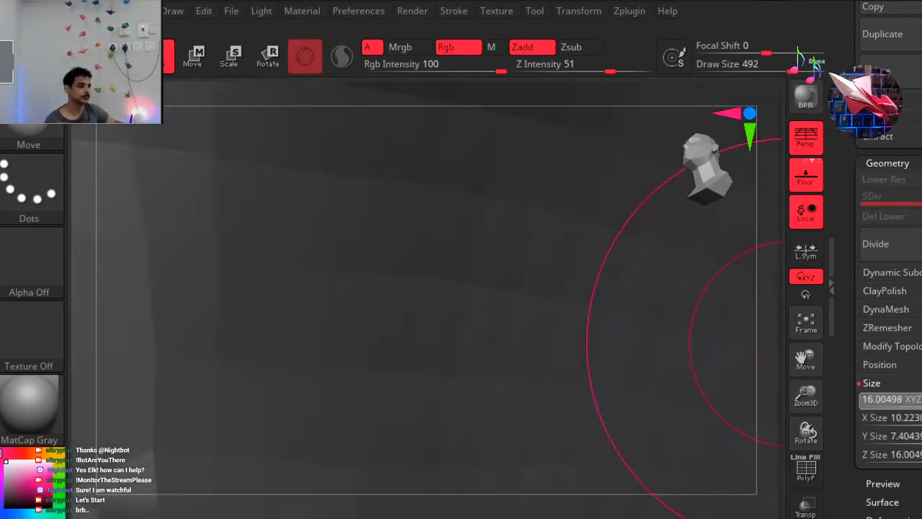
drag(402, 230, 425, 303)
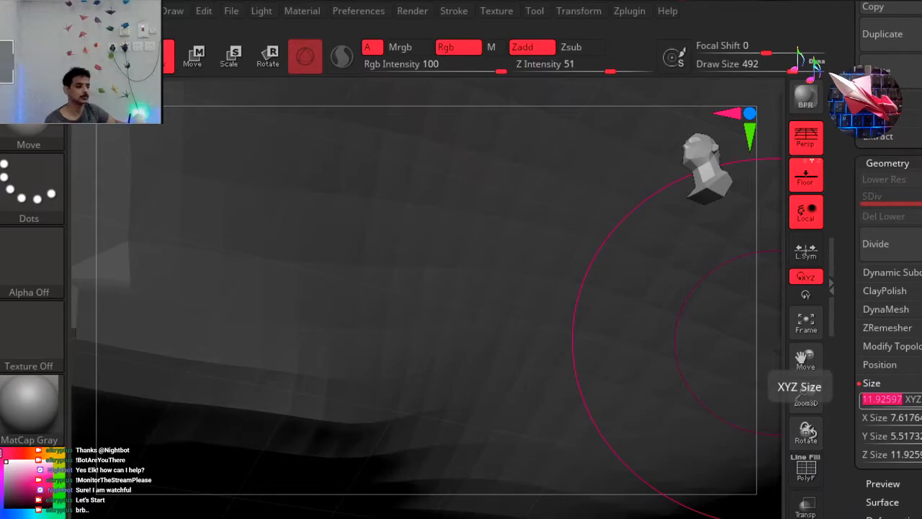
drag(894, 400, 915, 404)
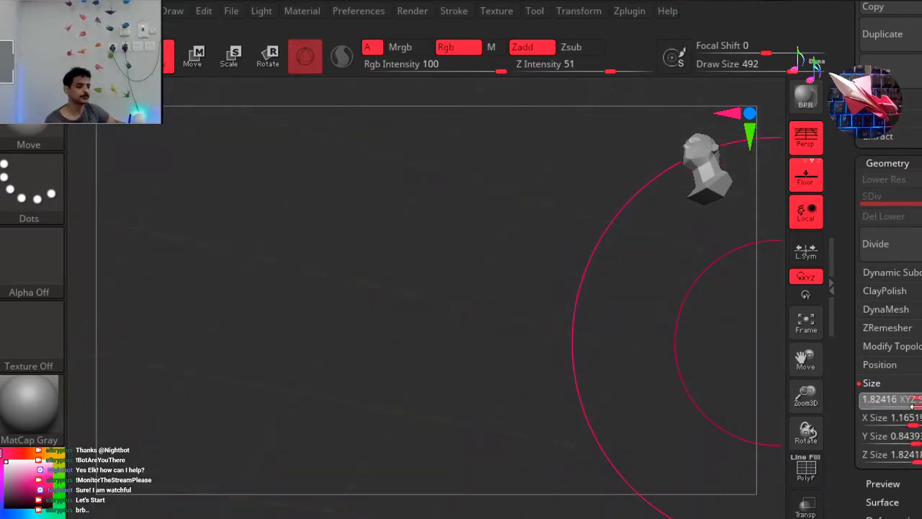
Examine the resized upper head from several sides and compare its proportions with the lower jaw.
alt+drag(421, 221, 427, 400)
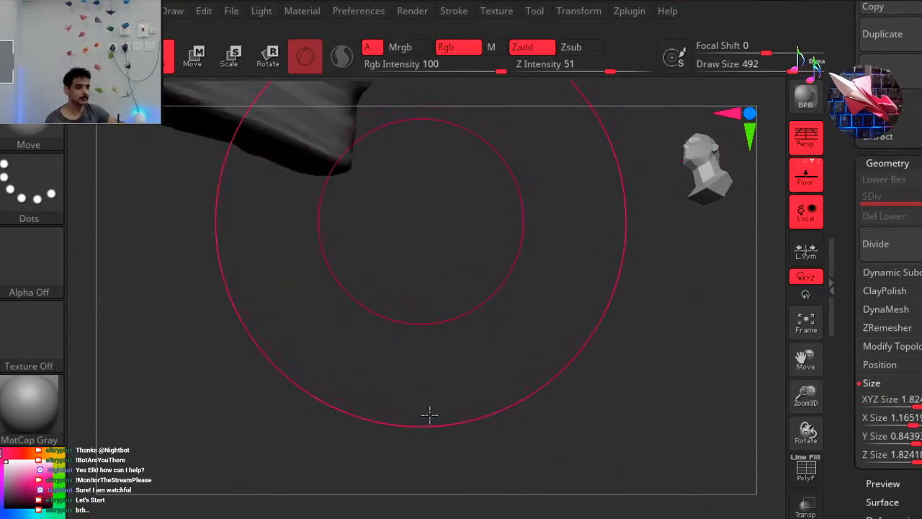
alt+drag(491, 263, 497, 391)
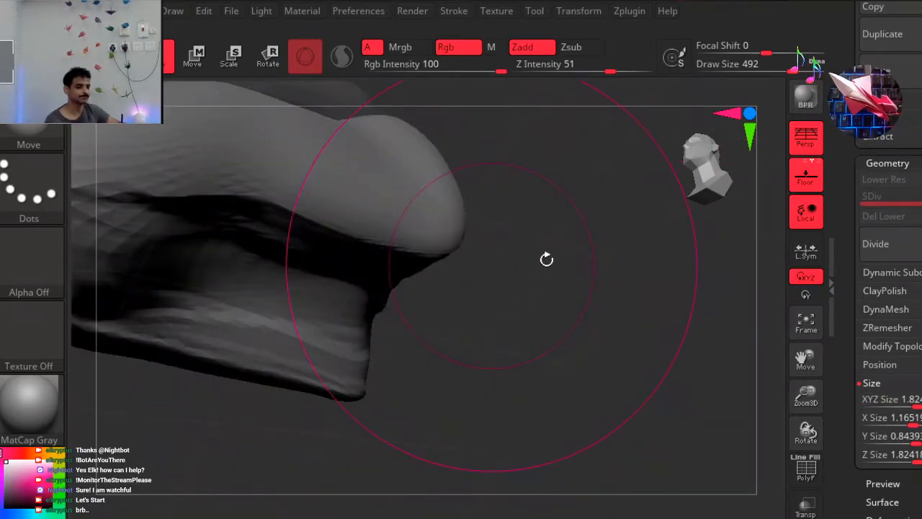
mouse_move(564, 142)
alt+mouse_down()
mouse_move(572, 179)
mouse_move(538, 272)
alt+mouse_up()
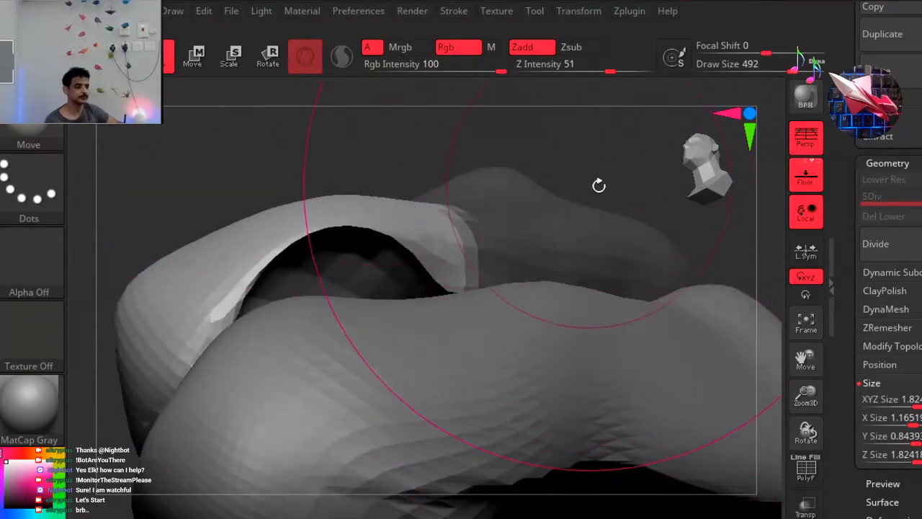
mouse_move(594, 156)
ctrl+right_down()
mouse_move(527, 170)
mouse_move(552, 161)
ctrl+right_up()
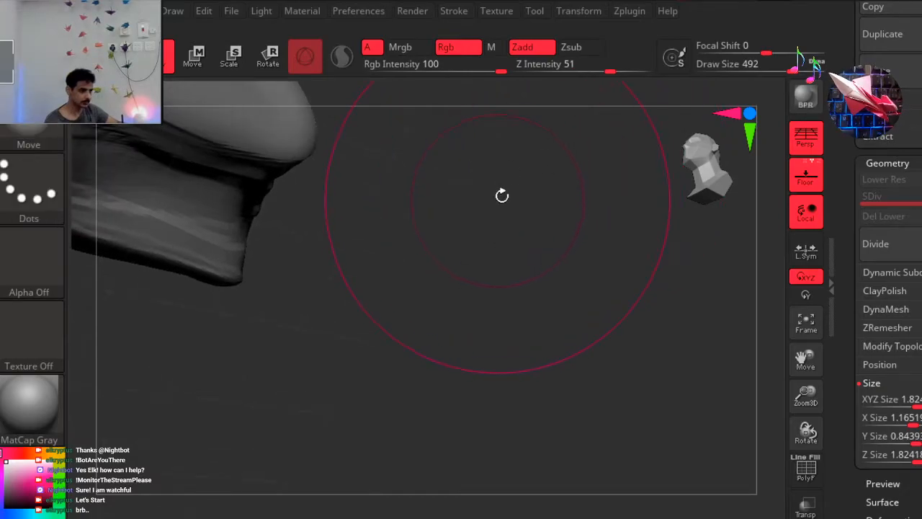
mouse_move(448, 154)
mouse_down()
mouse_move(492, 220)
mouse_move(489, 267)
mouse_move(464, 316)
mouse_move(458, 292)
mouse_up()
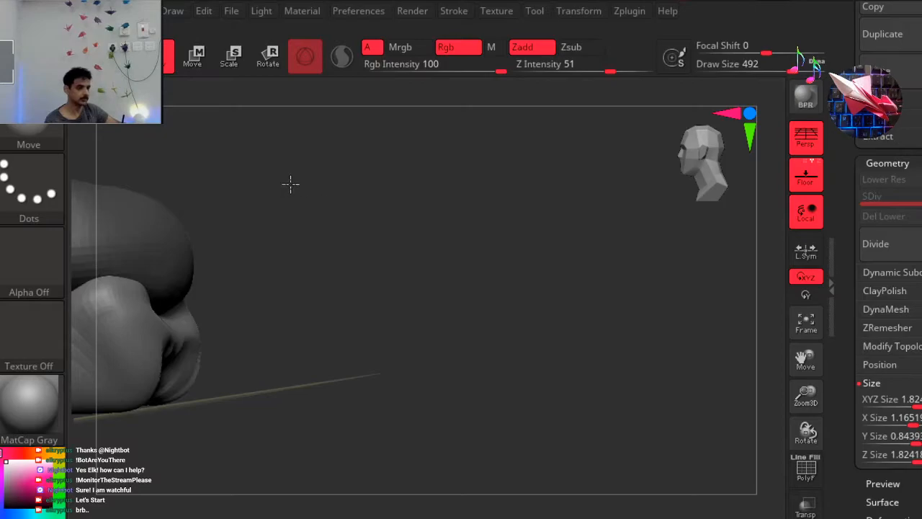
mouse_move(622, 165)
mouse_down()
mouse_move(630, 175)
mouse_move(615, 195)
mouse_up()
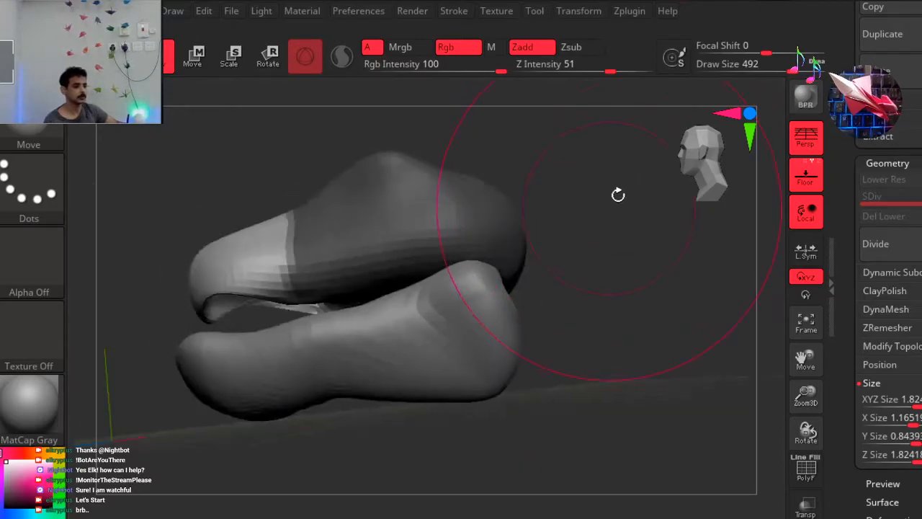
ctrl+click(537, 198)
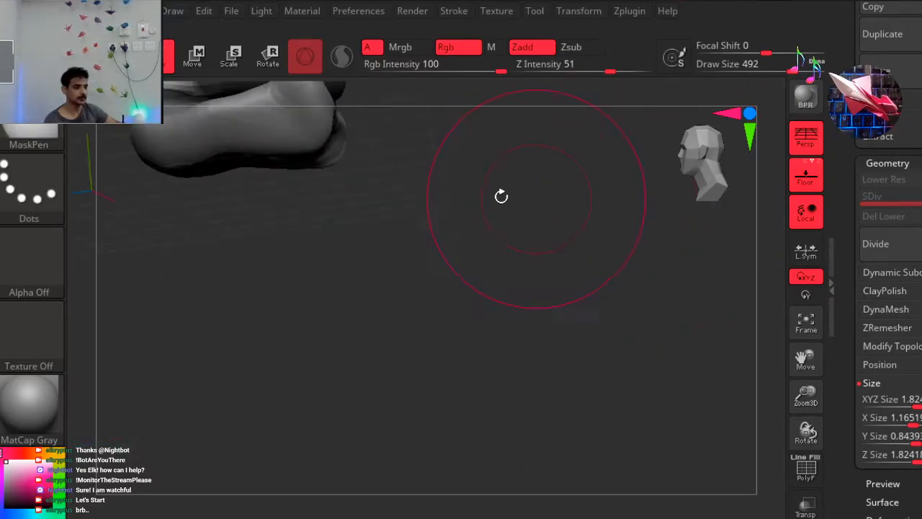
key(f)
drag(546, 237, 554, 253)
drag(566, 222, 587, 240)
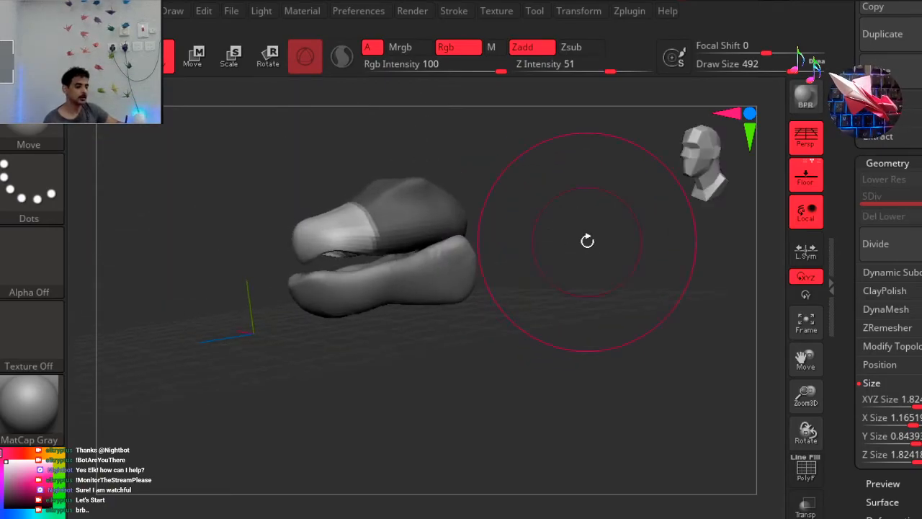
Undo the series of XYZ Size changes made to the upper head.
key(ctrl+z)
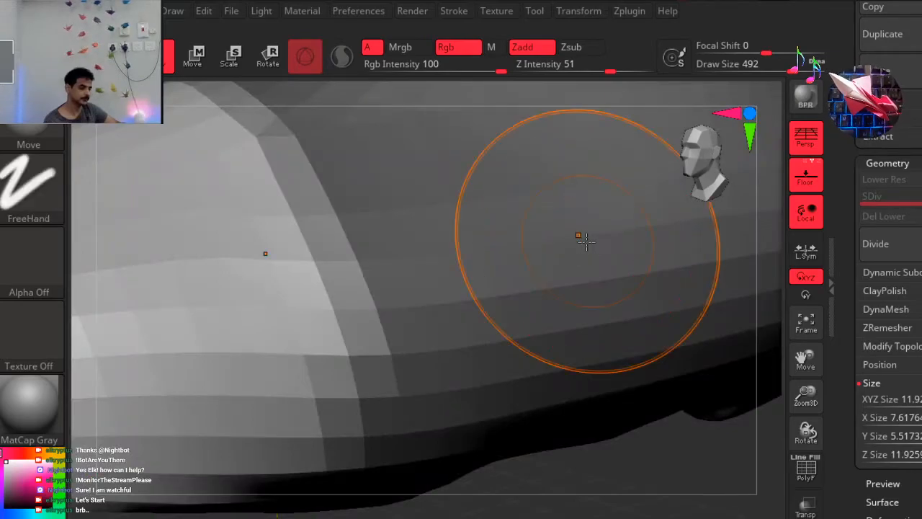
key(ctrl+z)
key(ctrl+z)
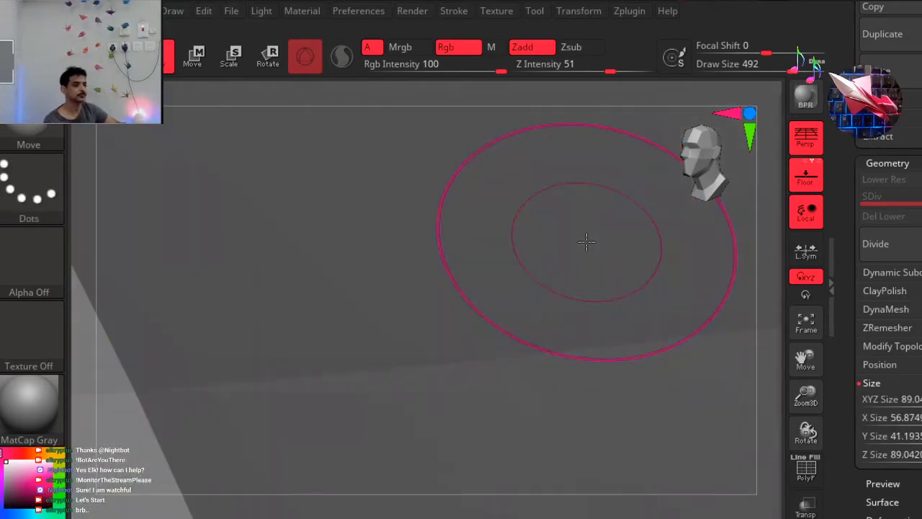
key(ctrl+z)
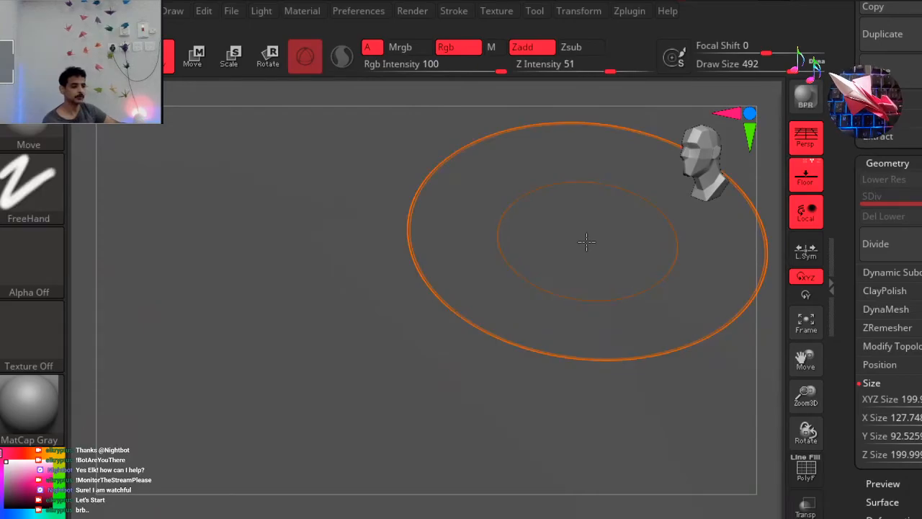
key(ctrl+z)
key(ctrl+z)
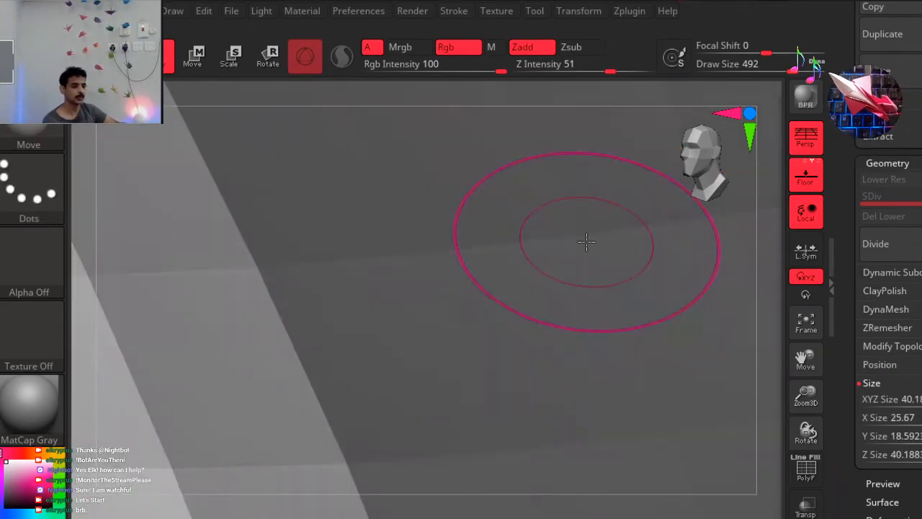
key(ctrl)
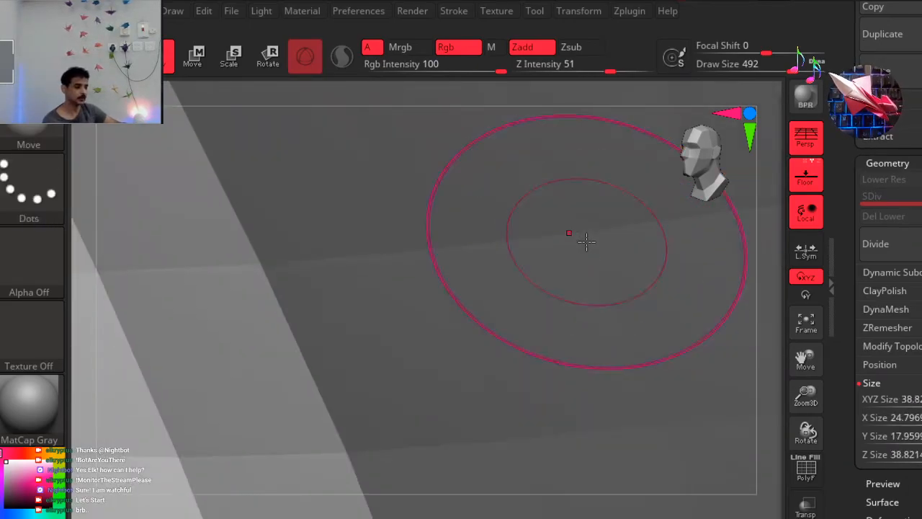
key(ctrl+z)
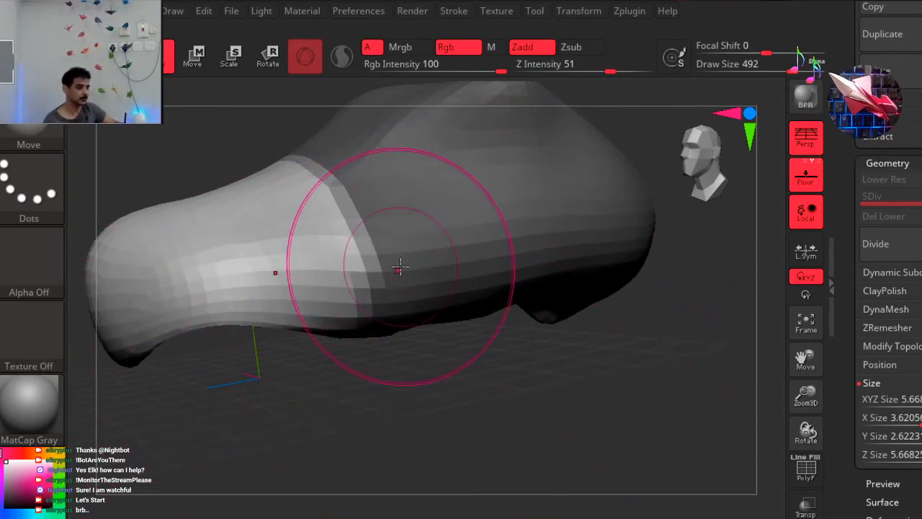
key(ctrl)
key(ctrl+z)
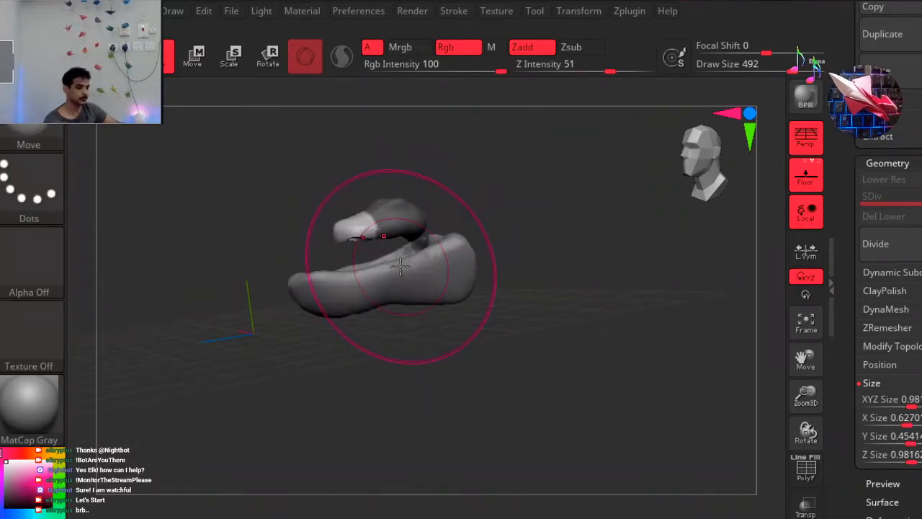
key(ctrl+z)
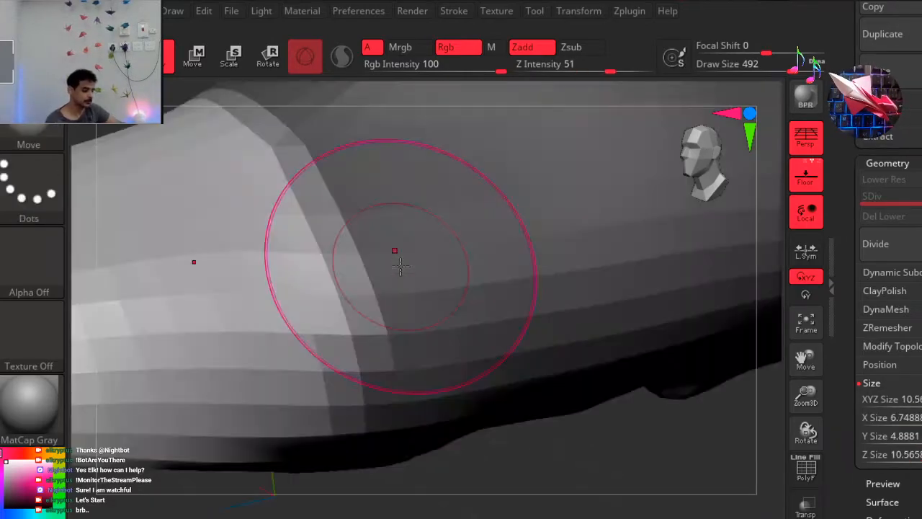
key(ctrl)
key(ctrl+z)
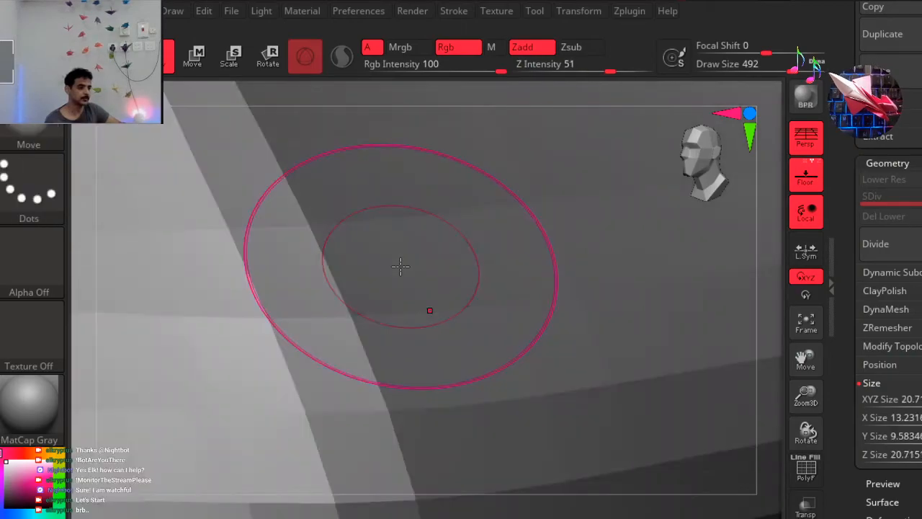
key(ctrl+z)
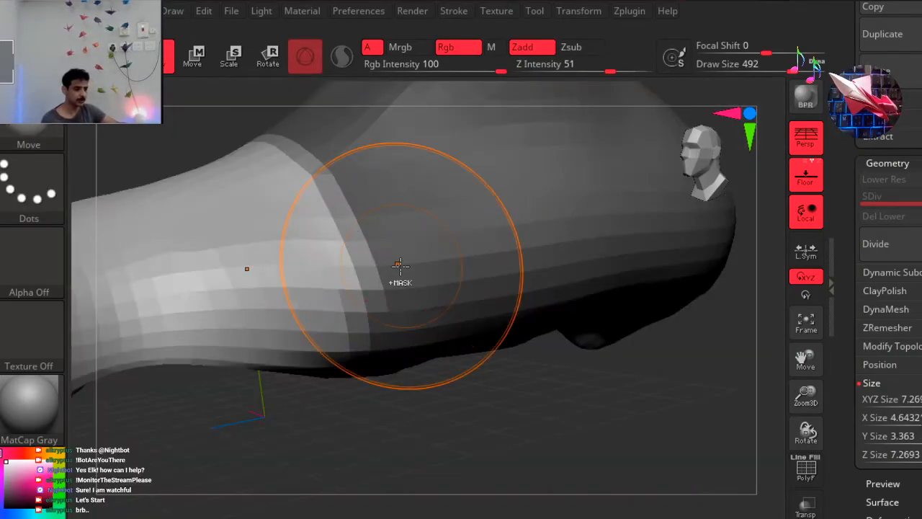
key(ctrl+z)
key(ctrl+z)
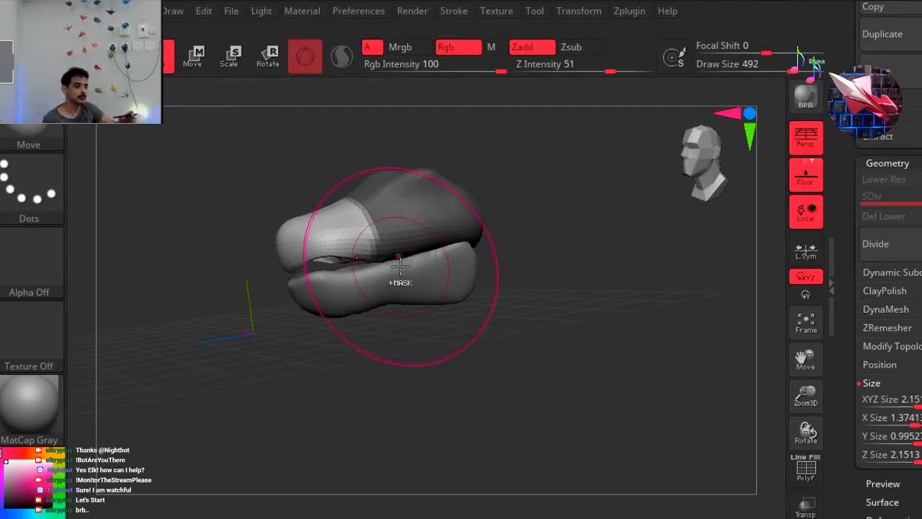
key(ctrl+shift+z)
key(ctrl+z)
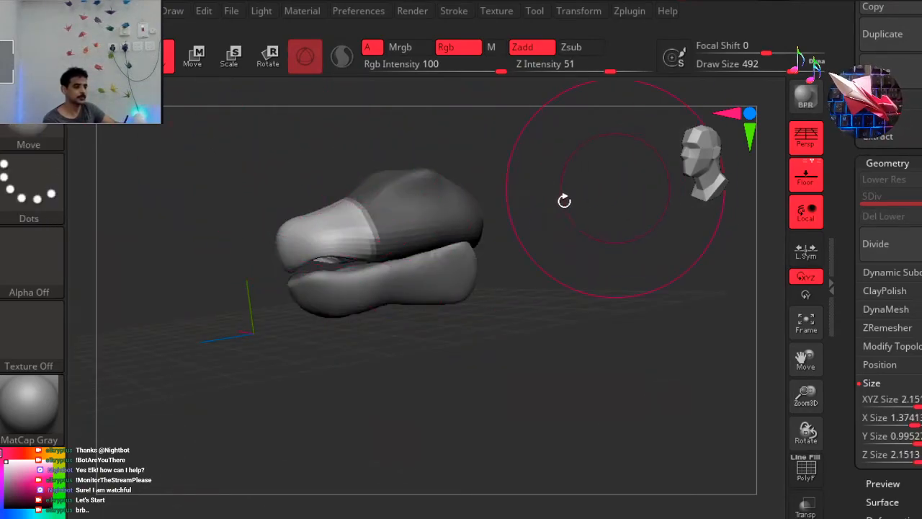
Activate the Rotate transform for the partly masked upper head in a side view.
drag(564, 210, 558, 221)
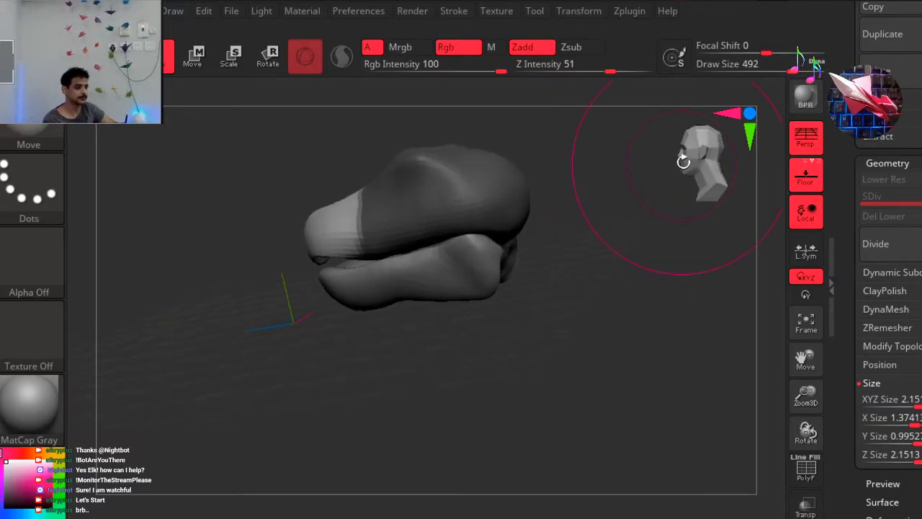
click(682, 163)
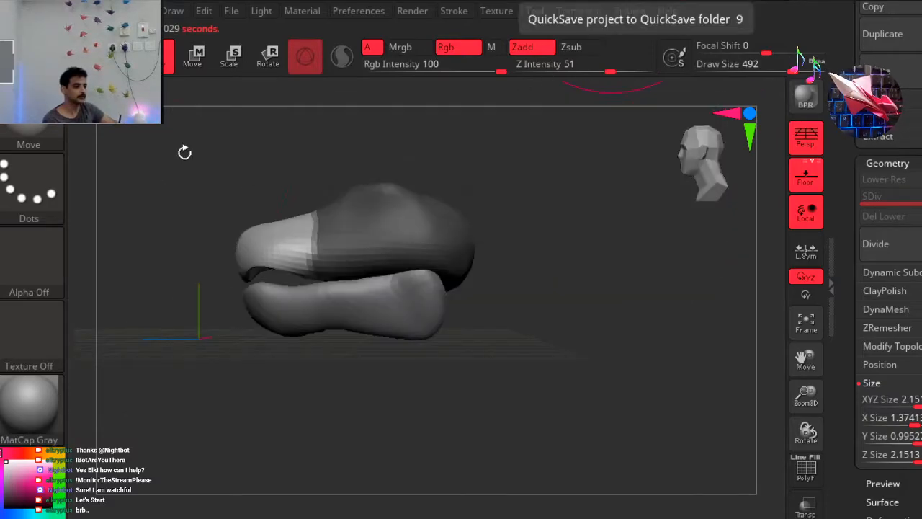
click(267, 57)
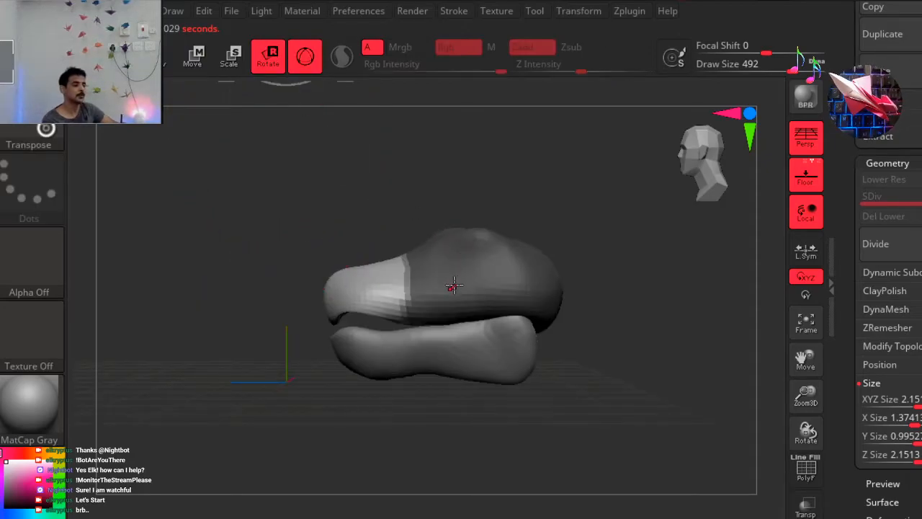
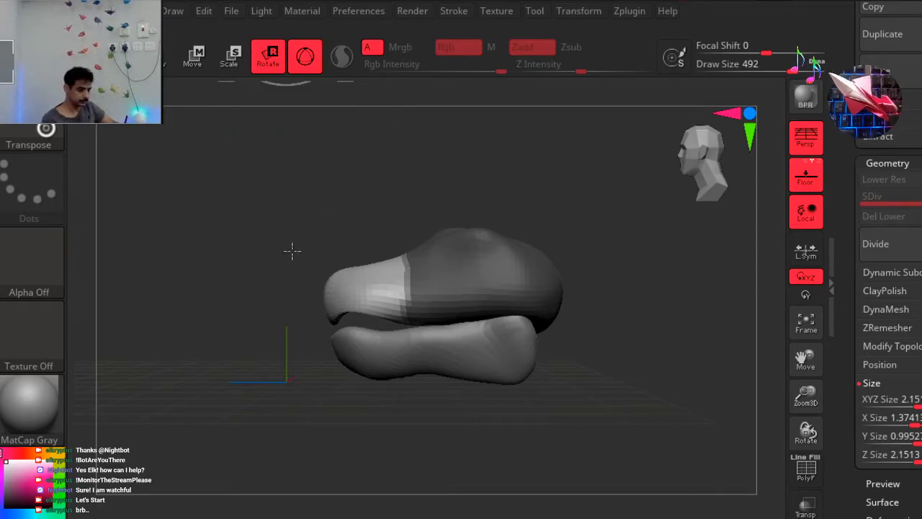
Unlock the transform gizmo and reposition it over the upper head near the mask border in the side view.
drag(287, 260, 377, 209)
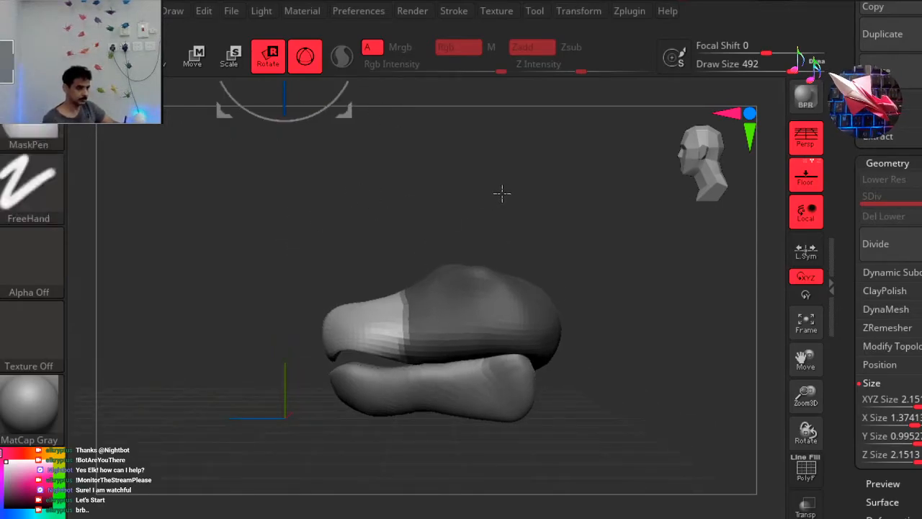
ctrl+right_drag(488, 192, 413, 206)
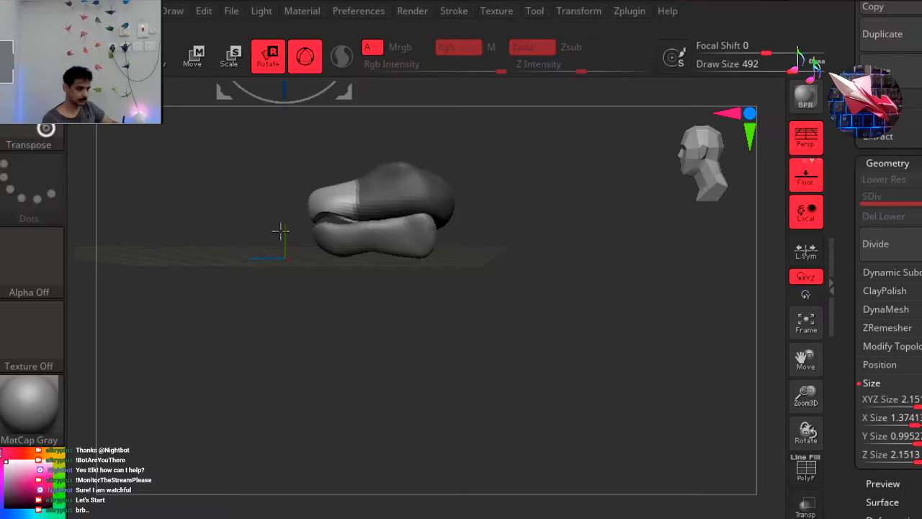
alt+right_drag(247, 237, 279, 340)
alt+right_drag(243, 295, 232, 385)
click(351, 100)
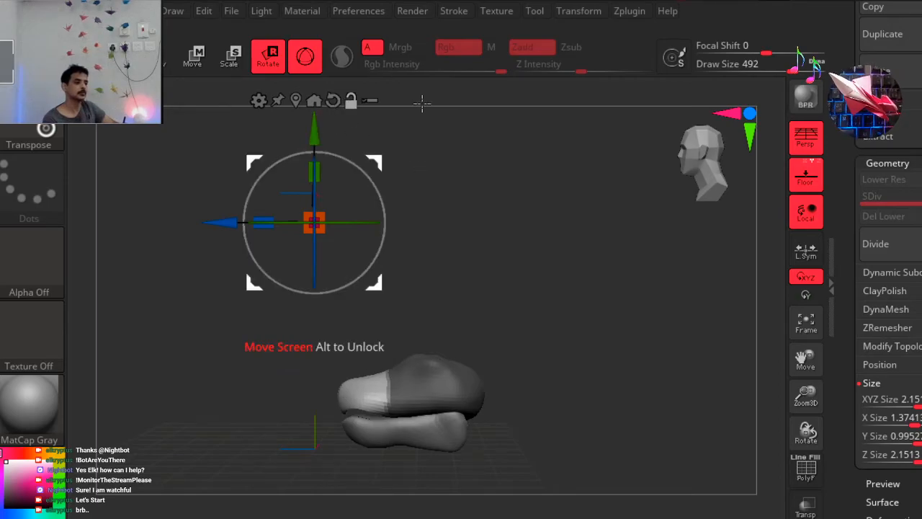
drag(376, 162, 460, 327)
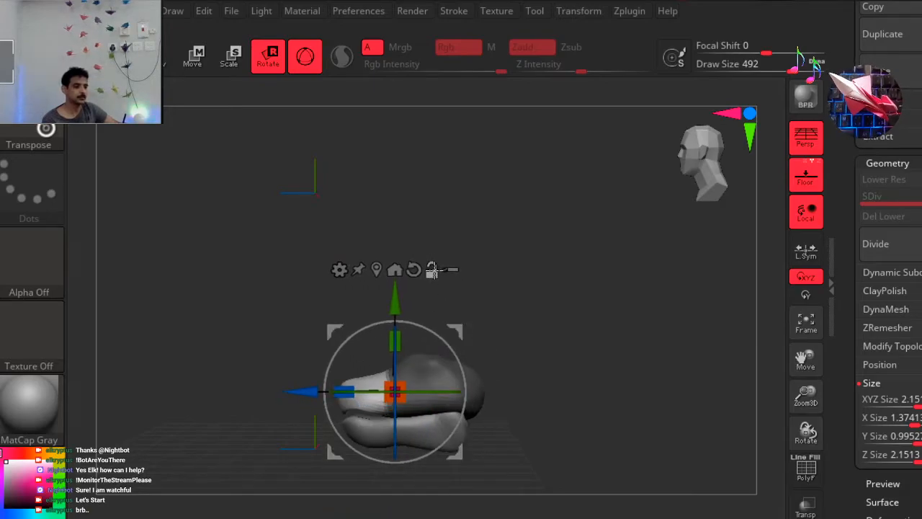
Stretch the unmasked snout forward past the lower jaw with the gizmo and return to draw mode.
alt+drag(203, 251, 461, 176)
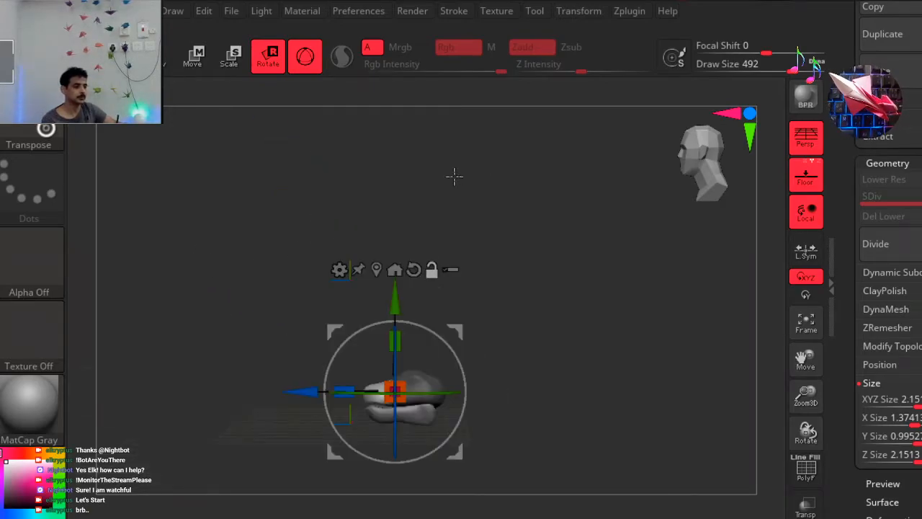
alt+drag(251, 296, 229, 282)
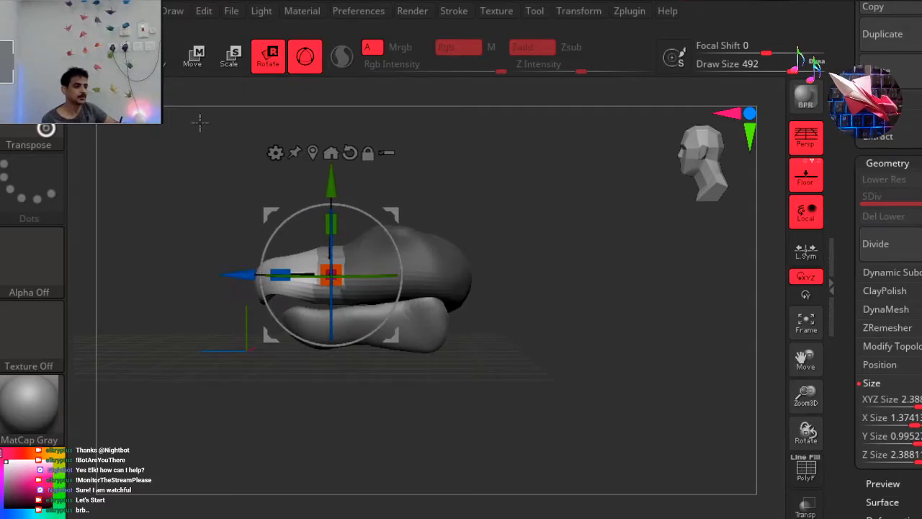
click(165, 68)
Examine the extended snout against the lower jaw from the side, three-quarter and front views.
drag(218, 242, 296, 249)
drag(284, 327, 290, 208)
drag(264, 240, 224, 254)
drag(699, 156, 608, 159)
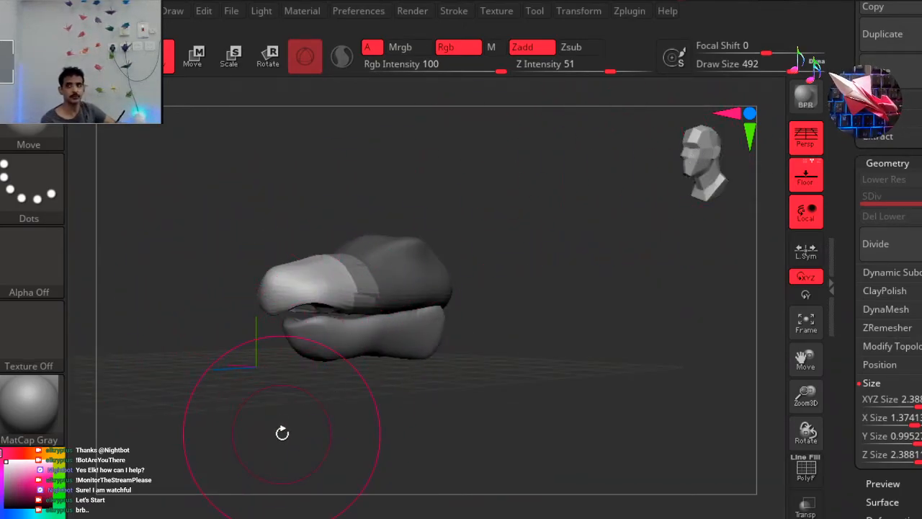
drag(559, 251, 593, 154)
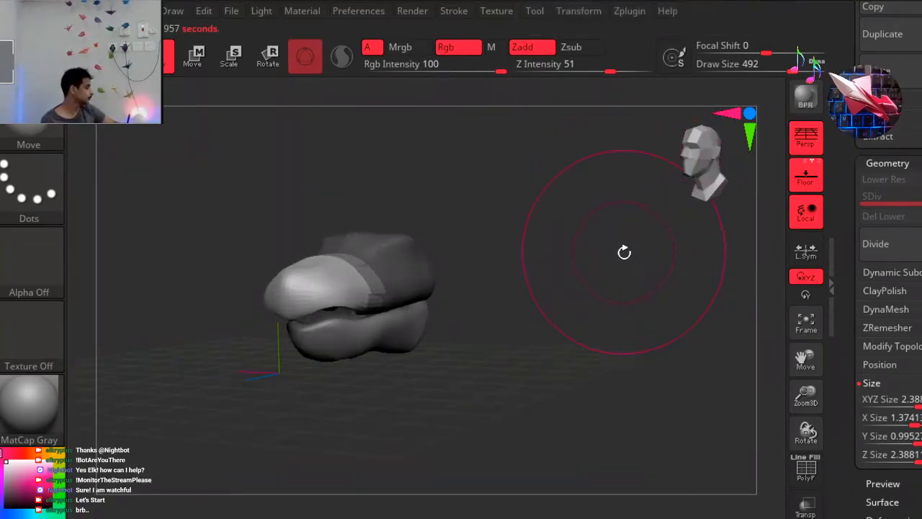
drag(541, 277, 261, 438)
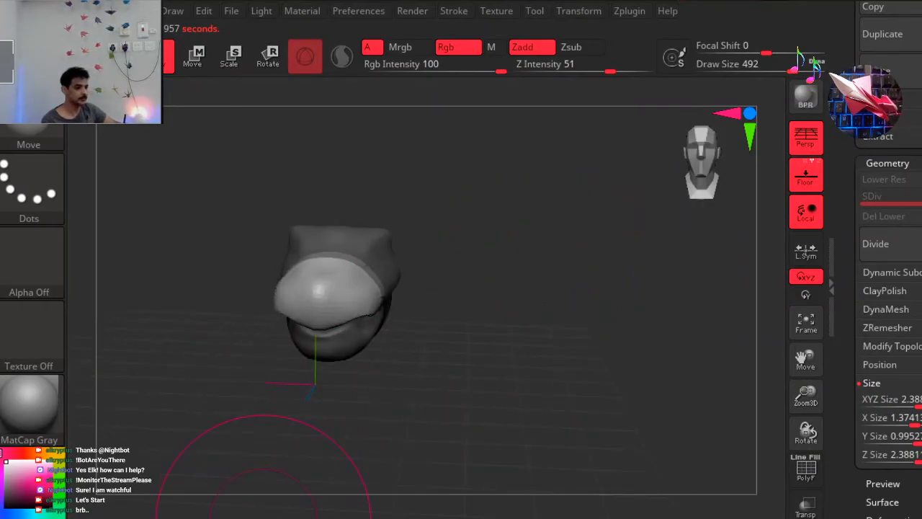
Build up clay on top of the snout with the ClayBuildup brush, undoing the first trial strokes, and clear the upper head's mask.
key(b)
key(c)
key(b)
key(s)
drag(565, 208, 507, 216)
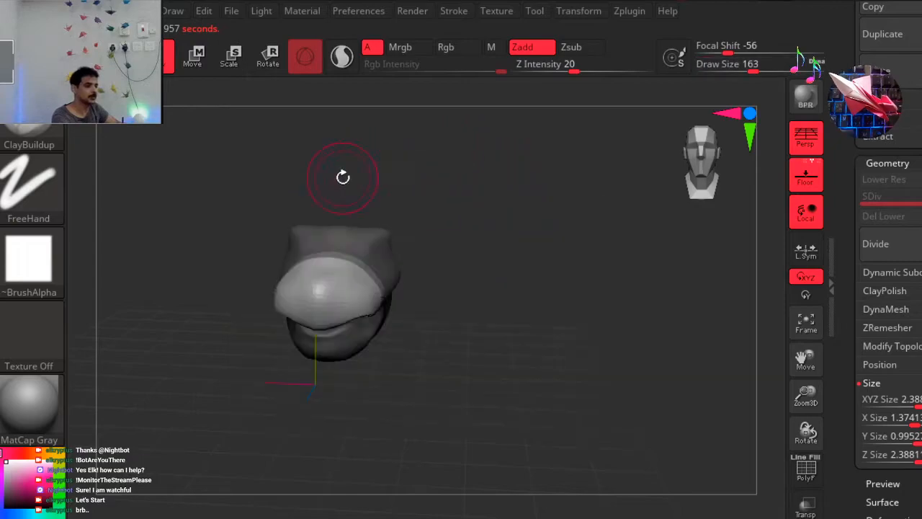
drag(323, 302, 337, 255)
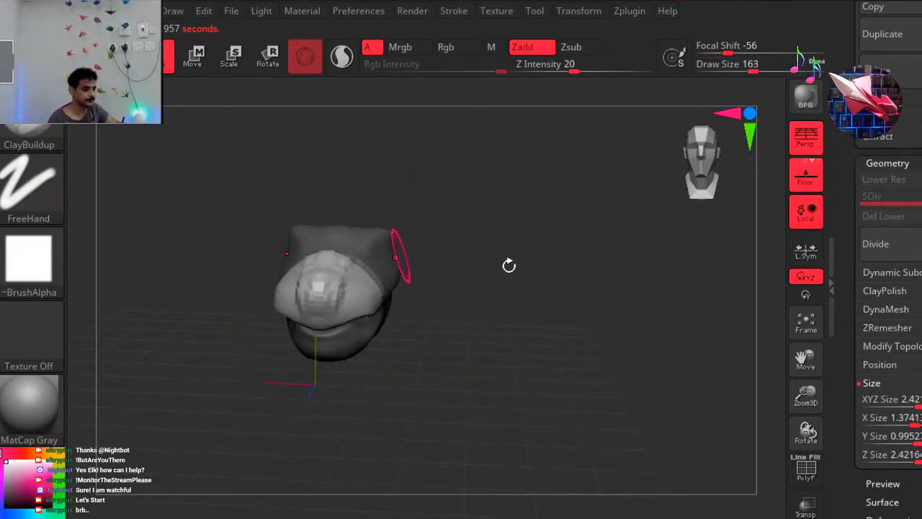
drag(505, 264, 454, 282)
right_drag(454, 282, 504, 218)
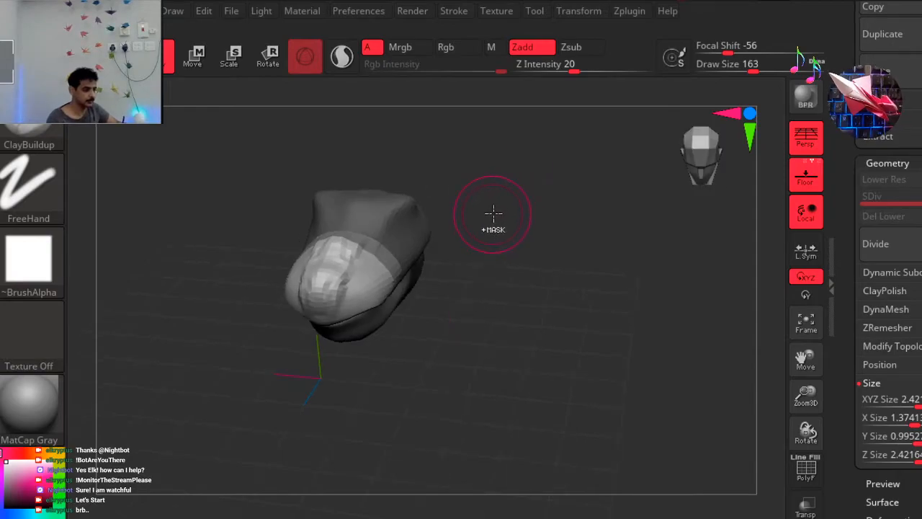
key(ctrl+z)
mouse_move(364, 254)
mouse_down()
mouse_move(352, 290)
mouse_move(331, 307)
mouse_up()
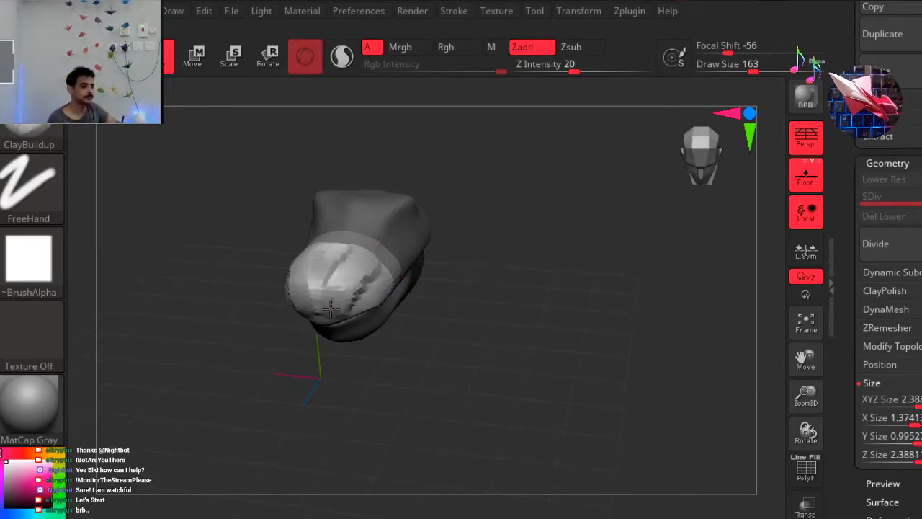
key(ctrl+z)
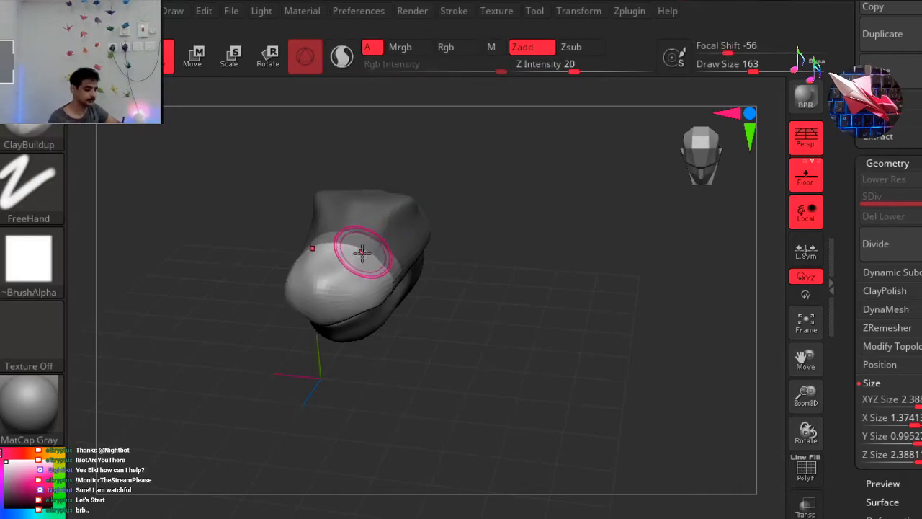
mouse_move(358, 244)
mouse_down()
mouse_move(324, 291)
mouse_move(321, 351)
mouse_move(271, 339)
mouse_move(260, 345)
mouse_move(269, 352)
mouse_up()
drag(276, 214, 332, 272)
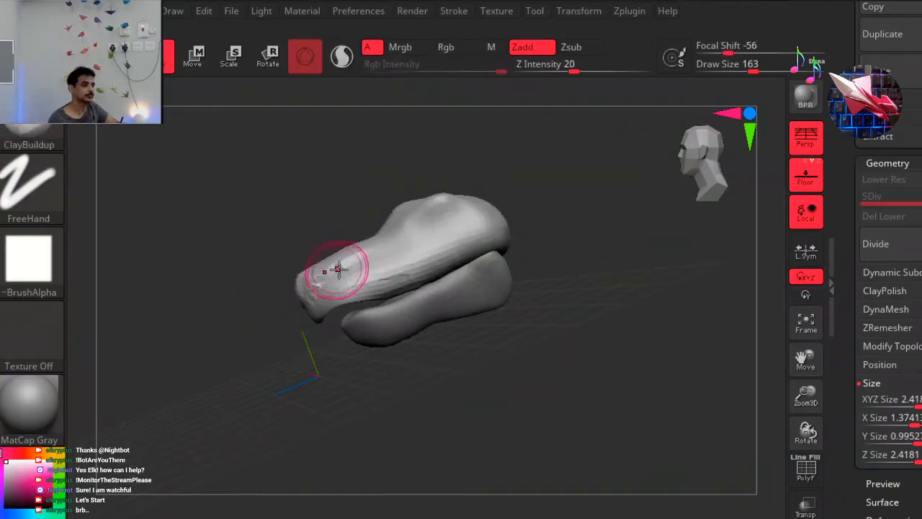
drag(610, 216, 559, 214)
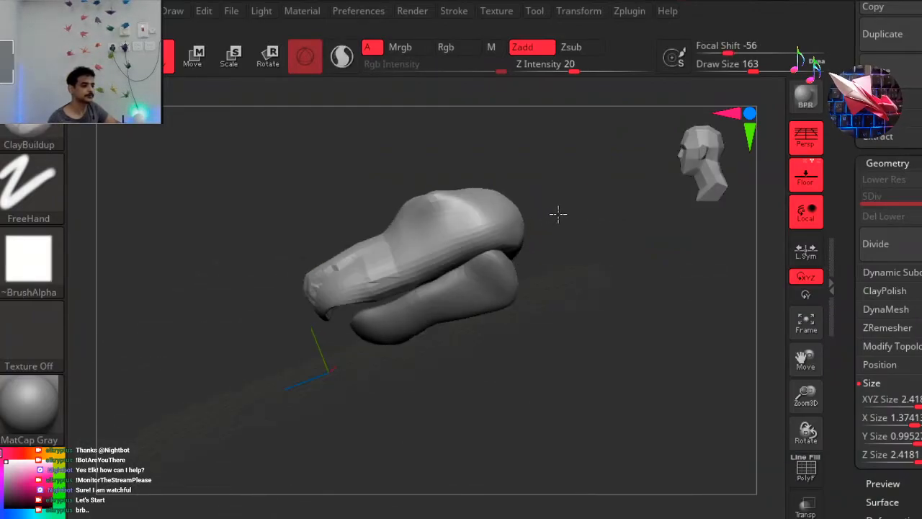
Carve the brow ridge and the groove running down to the snout with the DamStandard brush.
key(b)
key(d)
key(s)
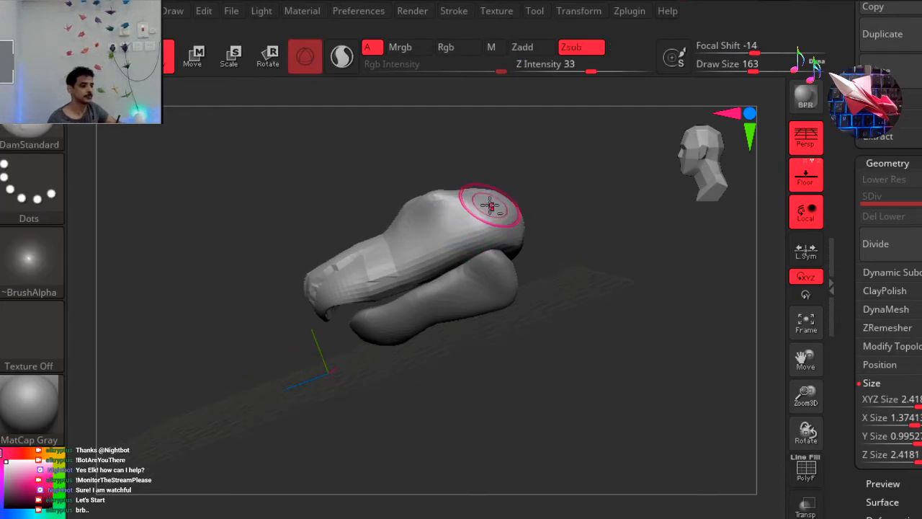
mouse_move(428, 198)
mouse_down()
mouse_move(376, 246)
mouse_move(322, 275)
mouse_up()
mouse_move(304, 209)
mouse_down()
mouse_move(394, 200)
mouse_move(295, 227)
mouse_move(342, 221)
mouse_up()
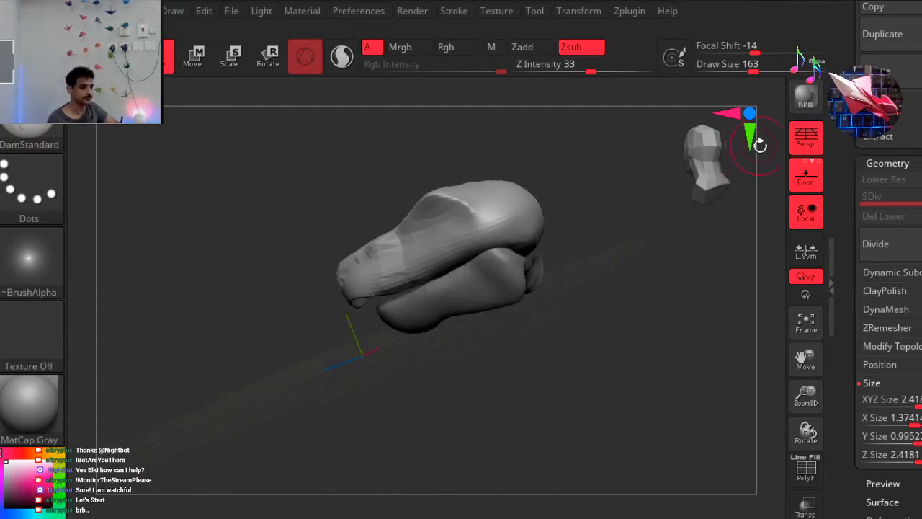
mouse_move(704, 157)
mouse_down()
mouse_move(385, 173)
mouse_move(393, 180)
mouse_up()
mouse_move(337, 197)
mouse_down()
mouse_move(469, 160)
mouse_move(434, 163)
mouse_up()
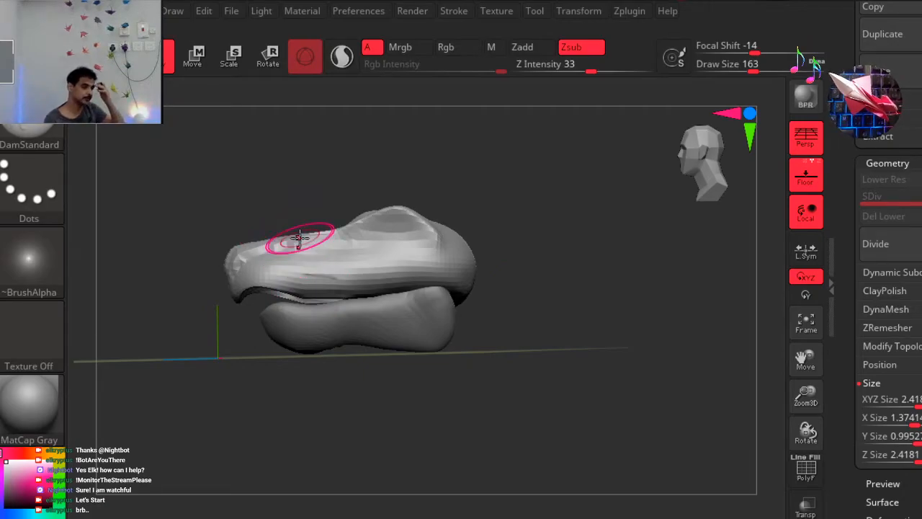
Smooth the rough clay and grooves on the top and sides of the snout.
mouse_move(606, 221)
mouse_down()
mouse_move(634, 224)
mouse_move(627, 230)
mouse_up()
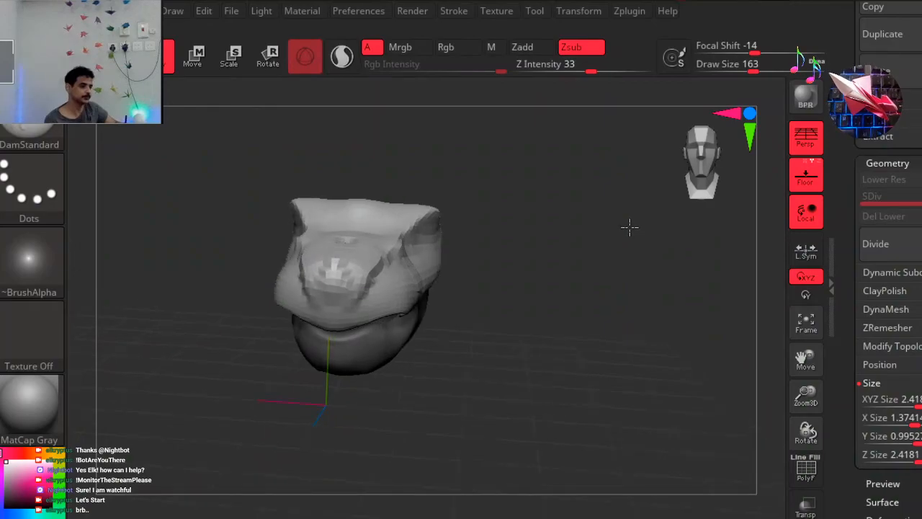
drag(515, 282, 384, 311)
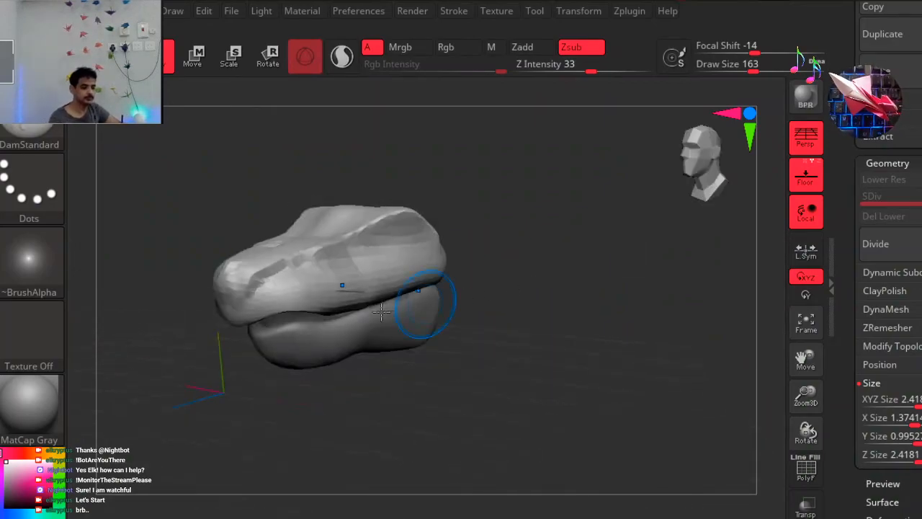
key(shift)
mouse_move(271, 267)
shift+mouse_down()
mouse_move(243, 286)
mouse_move(332, 259)
mouse_move(291, 269)
shift+mouse_up()
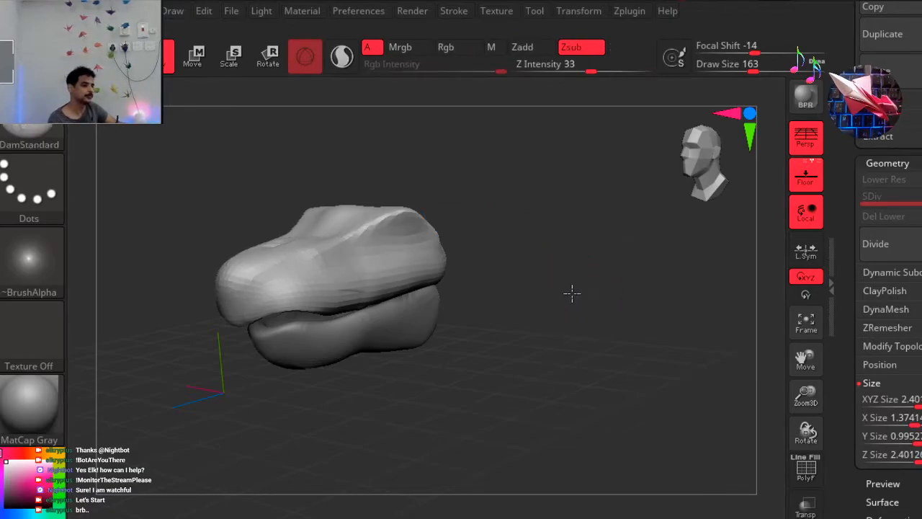
Pull the snout tip down into a beak-like overhang above the lower jaw with the Move brush.
drag(513, 304, 581, 275)
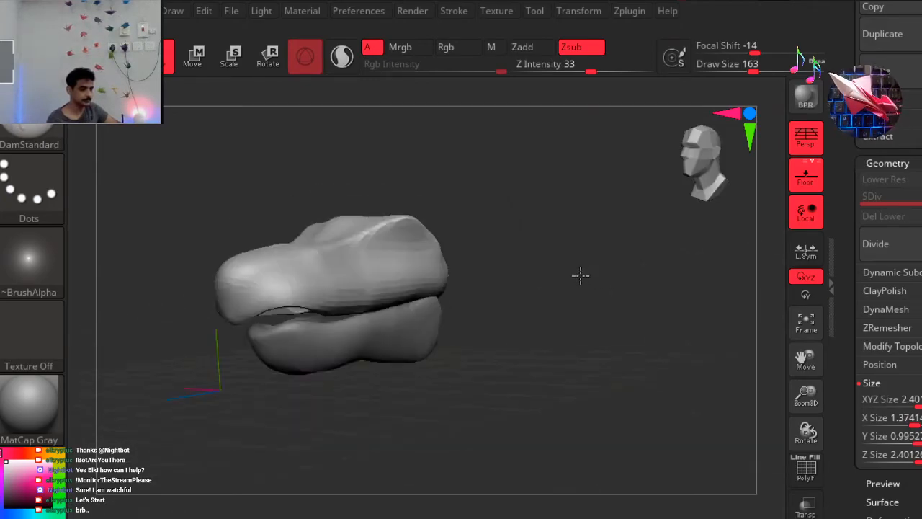
key(b)
key(m)
key(v)
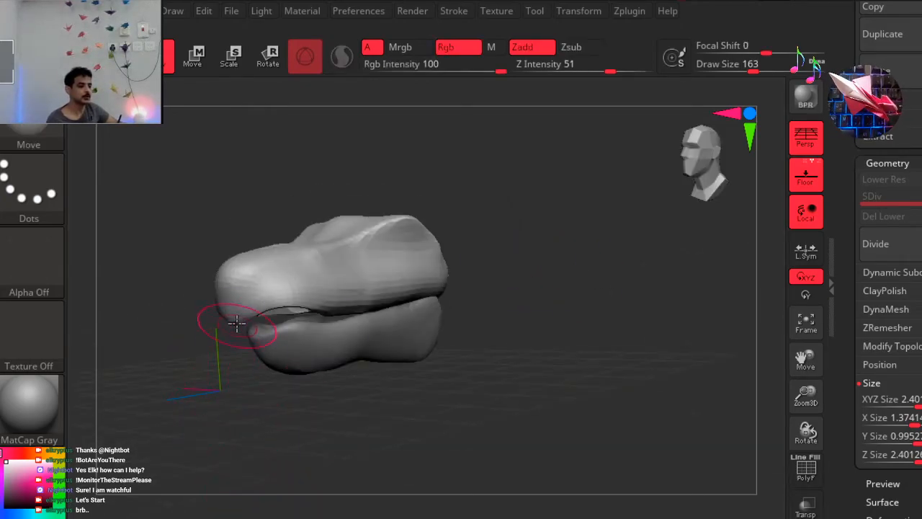
drag(221, 318, 218, 321)
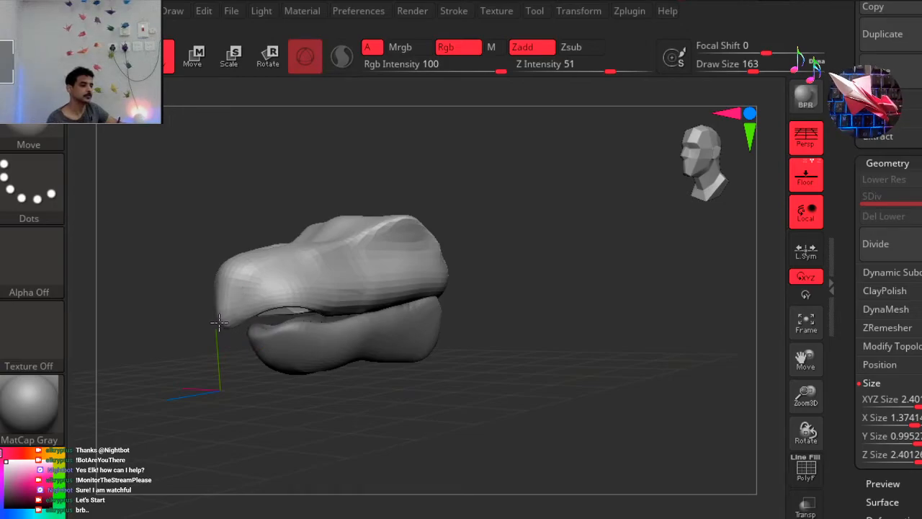
drag(490, 302, 533, 310)
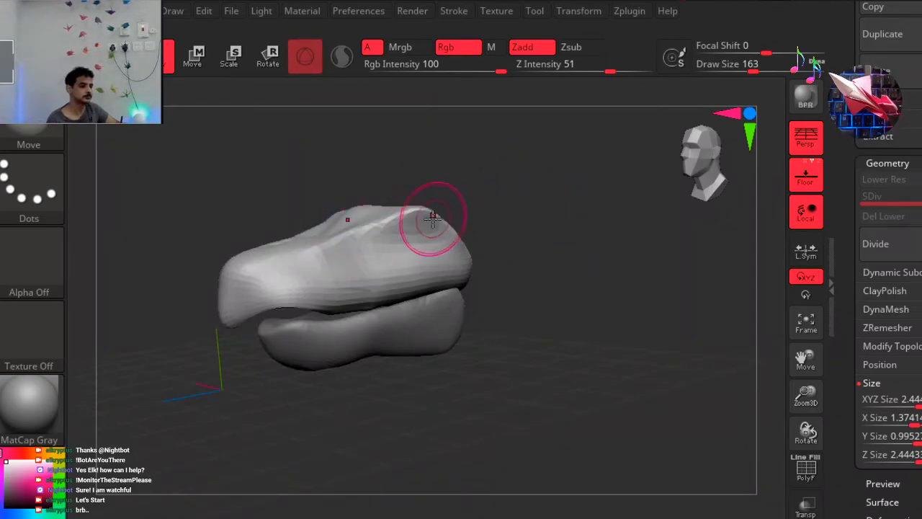
Pull the brow corners up and outward with the Move brush, checking the silhouette from the front.
mouse_move(496, 197)
mouse_down()
mouse_move(531, 195)
mouse_move(467, 190)
mouse_up()
drag(409, 215, 414, 209)
mouse_move(470, 202)
mouse_down()
mouse_move(517, 216)
mouse_move(454, 269)
mouse_up()
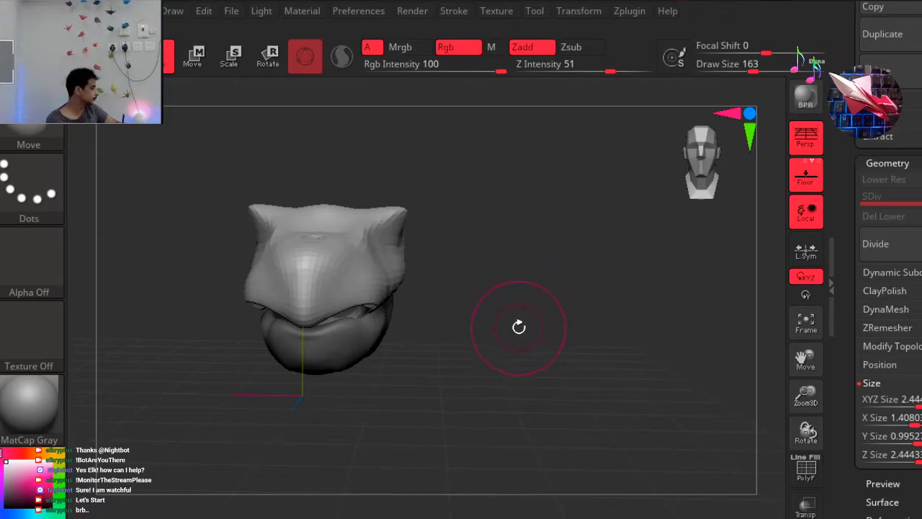
Try carving along the upper jaw's lip line from the cheek to the snout tip with the DamStandard brush.
drag(463, 322, 411, 313)
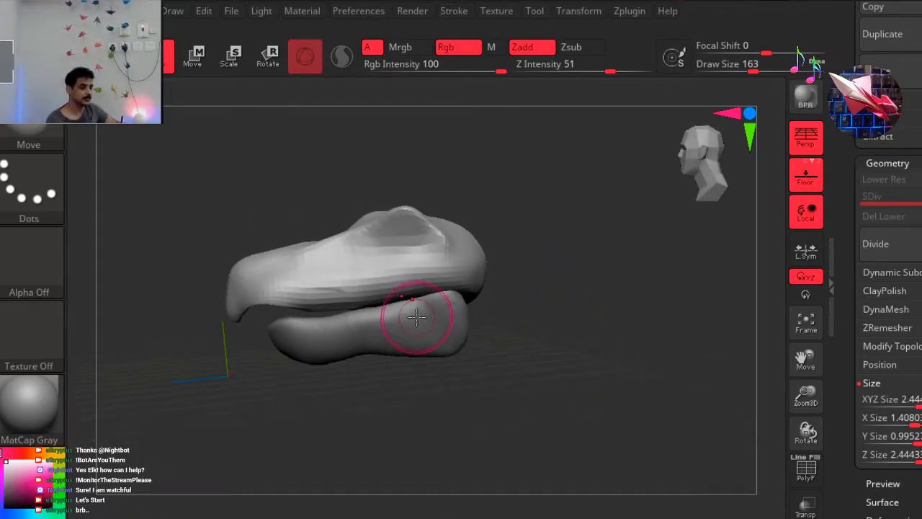
drag(666, 192, 628, 190)
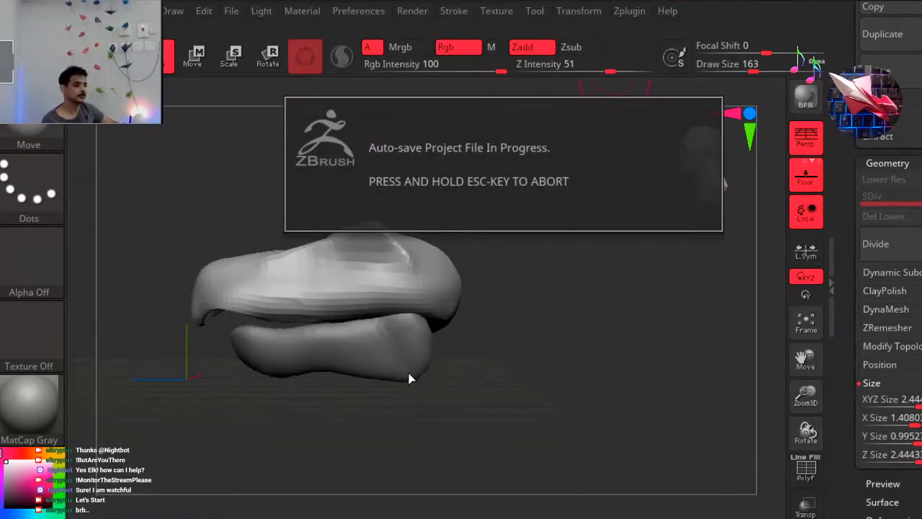
key(b)
key(d)
key(s)
mouse_move(389, 314)
mouse_down()
mouse_move(292, 321)
mouse_move(212, 310)
mouse_move(173, 323)
mouse_up()
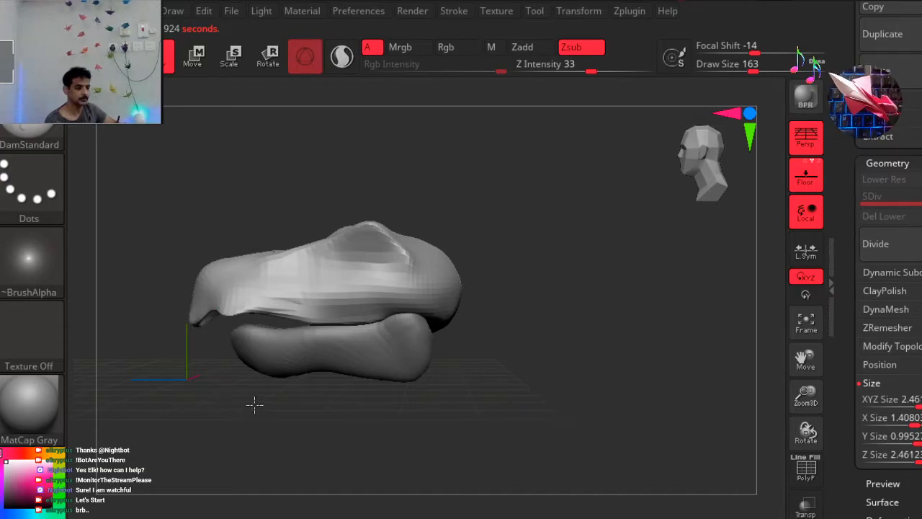
mouse_move(279, 397)
mouse_down()
mouse_move(309, 402)
mouse_move(222, 395)
mouse_up()
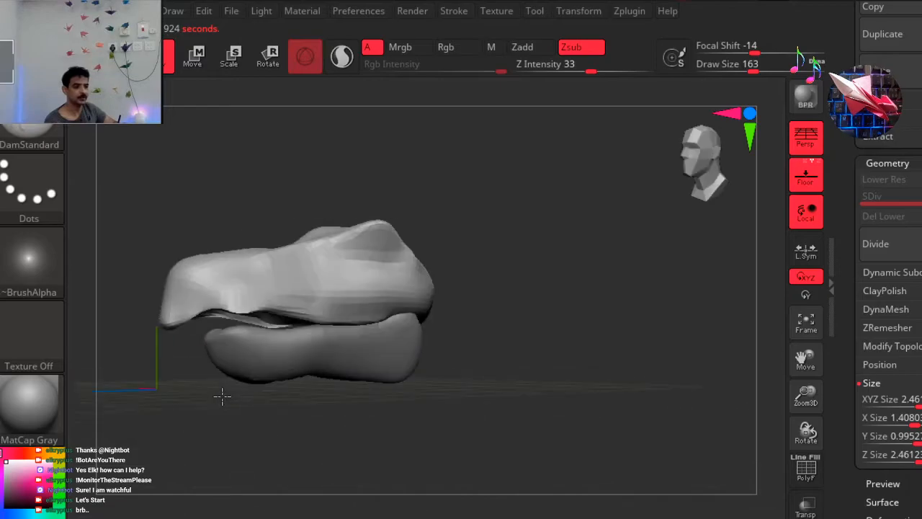
mouse_move(377, 311)
mouse_down()
mouse_move(274, 301)
mouse_move(160, 305)
mouse_move(146, 296)
mouse_up()
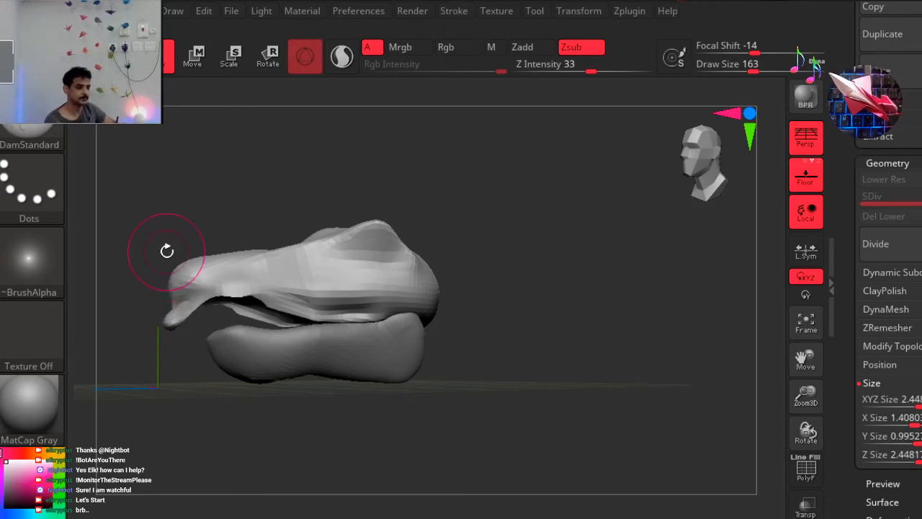
ctrl+right_drag(490, 222, 289, 194)
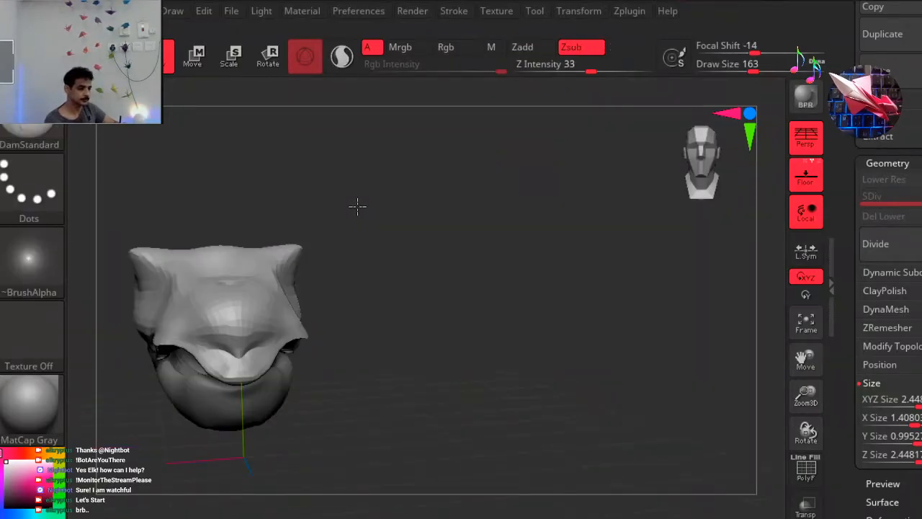
drag(288, 204, 299, 183)
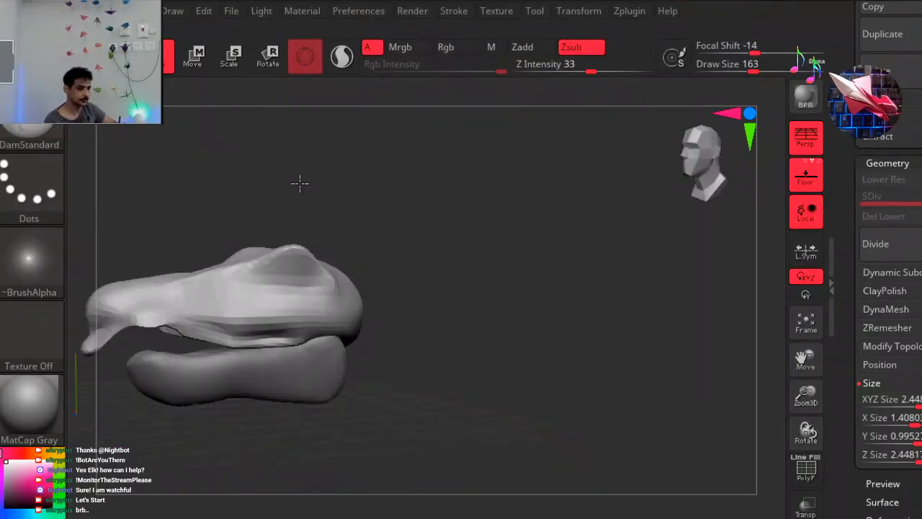
Undo the DamStandard strokes along the upper lip line.
key(ctrl+z)
ctrl+right_drag(616, 188, 585, 167)
key(ctrl+shift+z)
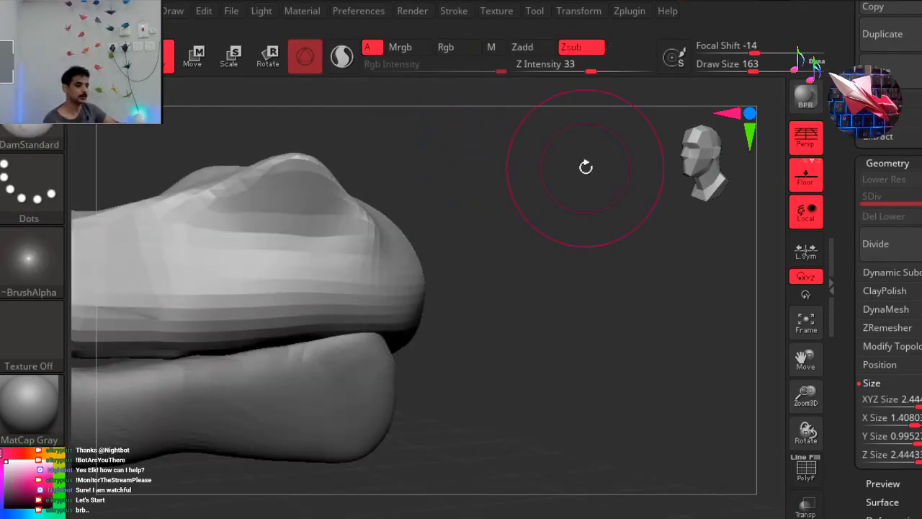
Turn on DynaMesh for the upper head at resolution 552 to rebuild its stretched mesh evenly.
ctrl+right_drag(610, 250, 570, 255)
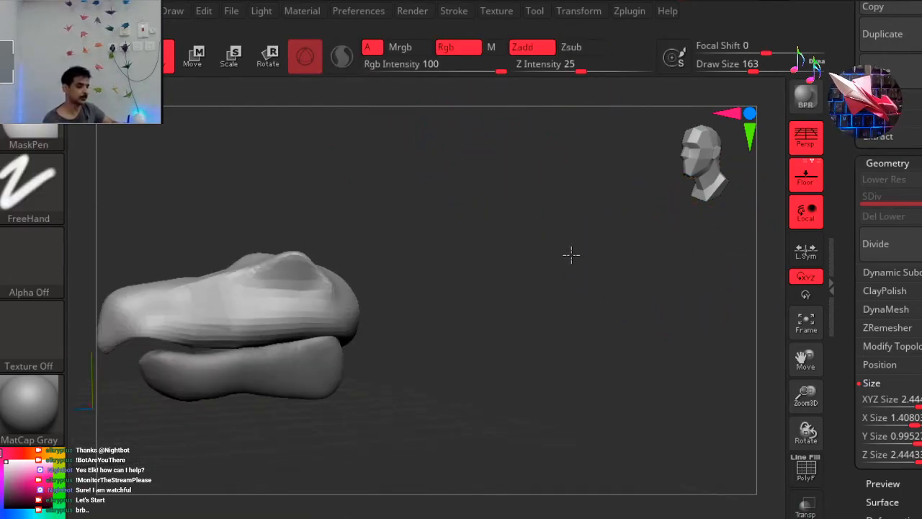
mouse_move(449, 228)
alt+right_down()
mouse_move(595, 197)
mouse_move(570, 186)
alt+right_up()
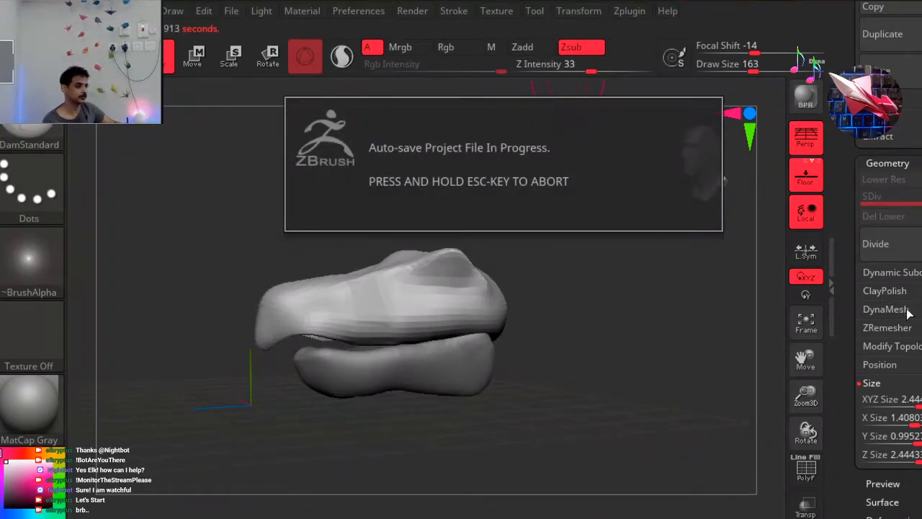
drag(913, 374, 913, 79)
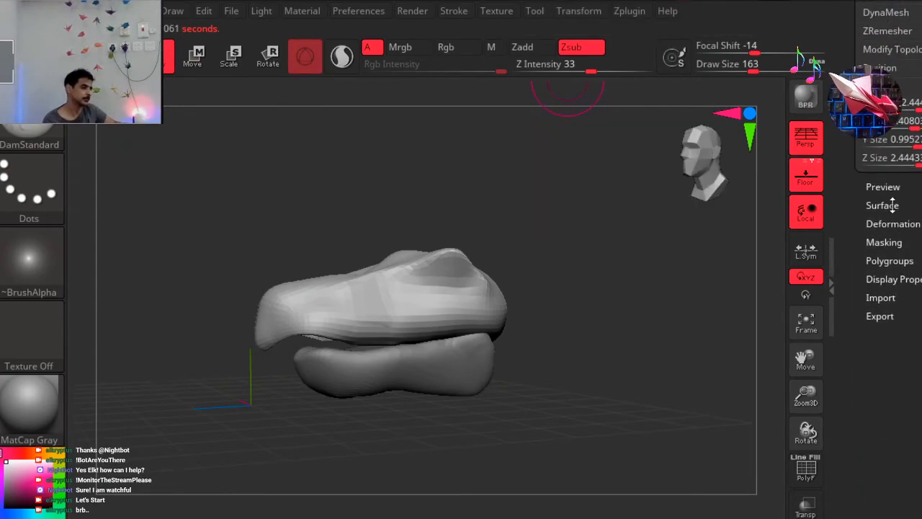
drag(918, 63, 913, 296)
click(888, 243)
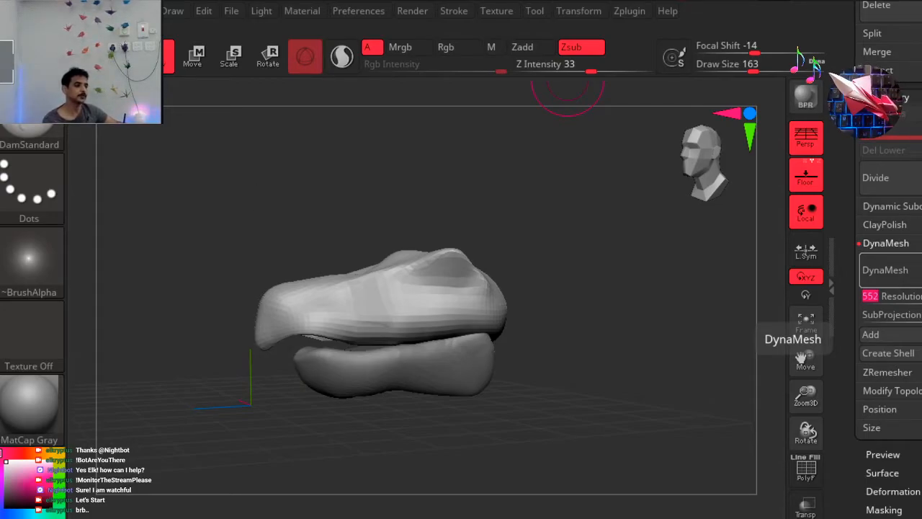
click(886, 270)
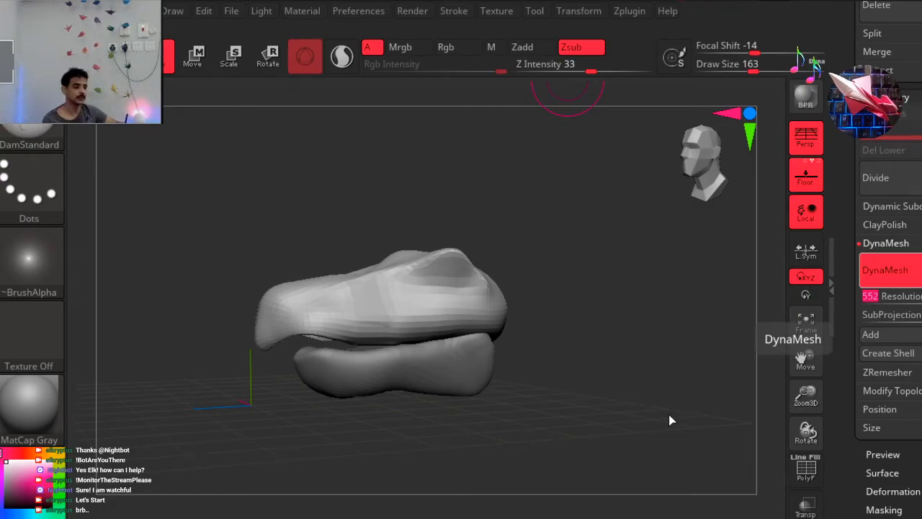
Carve small notches along the upper jaw's lip edge toward the snout tip with the DamStandard brush.
drag(607, 399, 599, 336)
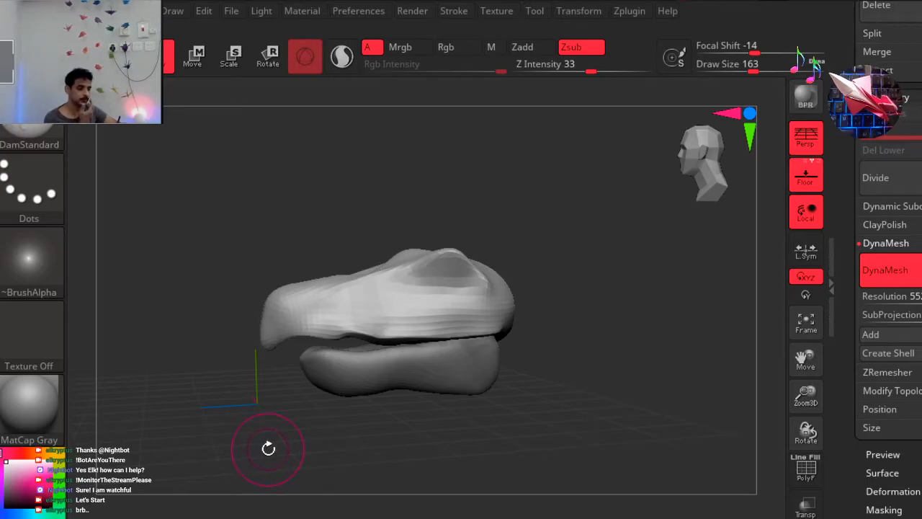
mouse_move(323, 434)
mouse_down()
mouse_move(341, 437)
mouse_move(293, 428)
mouse_up()
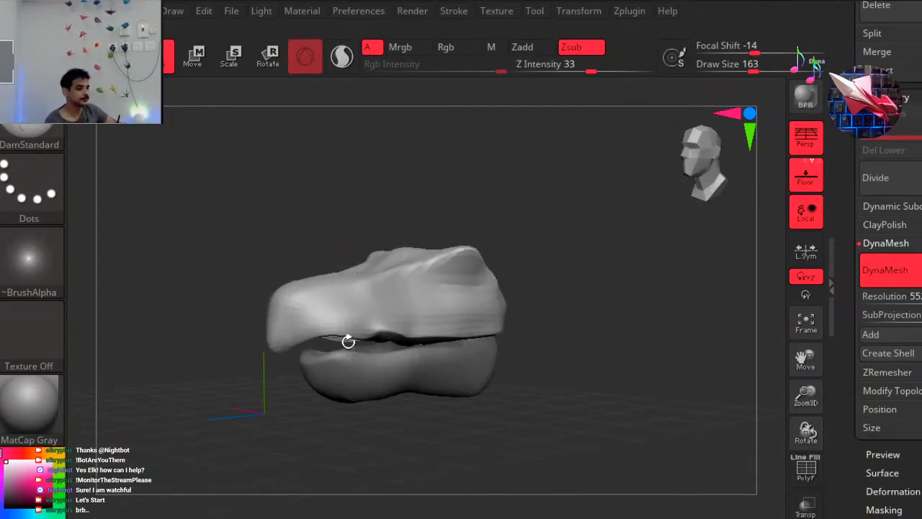
drag(349, 342, 342, 334)
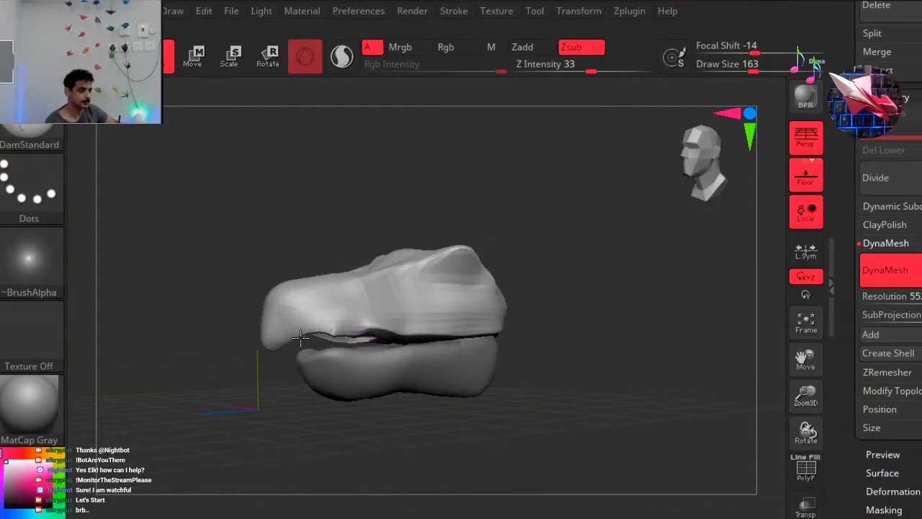
drag(264, 349, 239, 335)
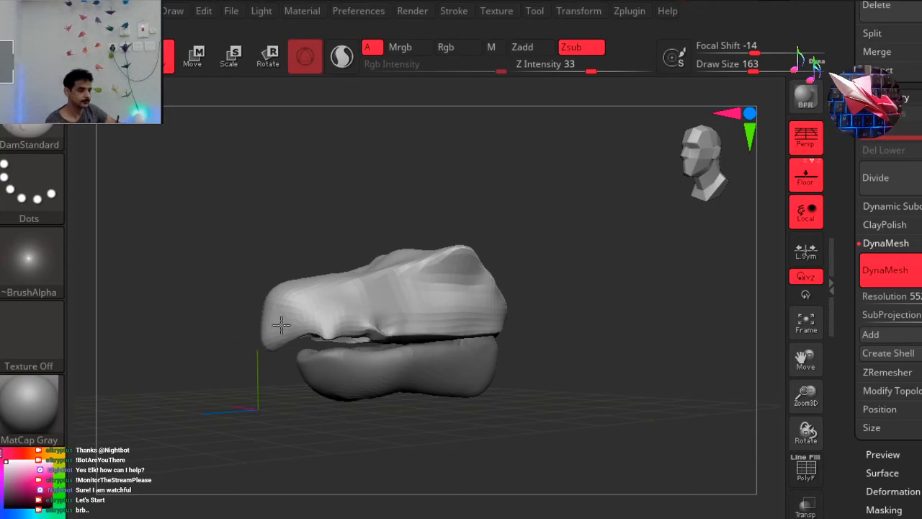
mouse_move(630, 315)
mouse_down()
mouse_move(608, 321)
mouse_move(654, 329)
mouse_move(671, 212)
mouse_move(614, 5)
mouse_move(651, 3)
mouse_up()
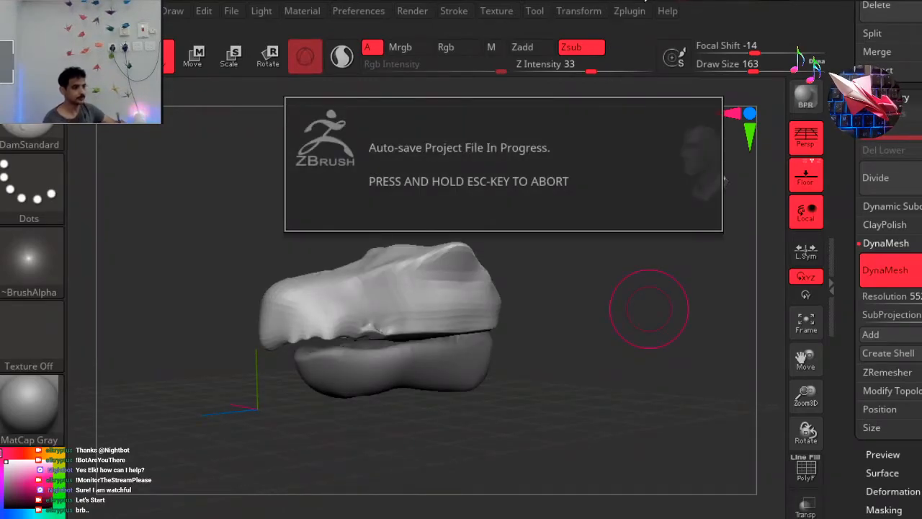
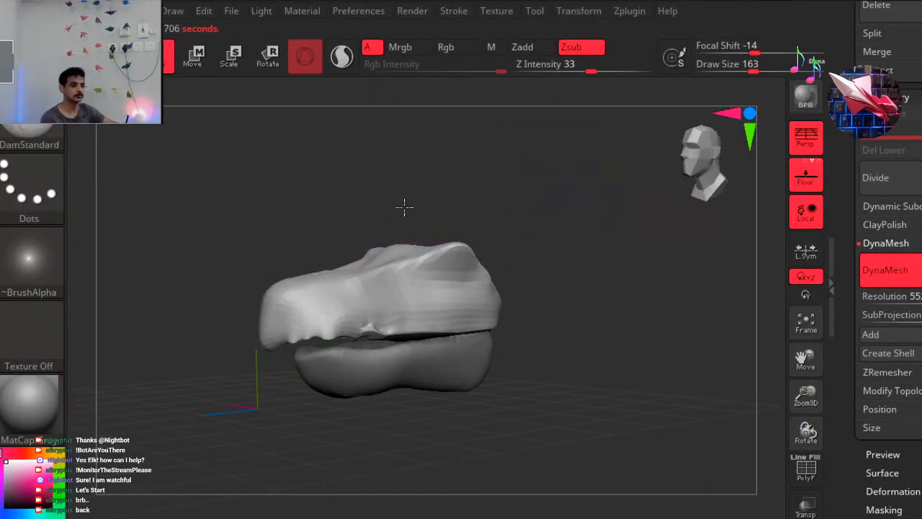
mouse_move(387, 217)
mouse_down()
mouse_move(375, 223)
mouse_move(453, 214)
mouse_move(474, 179)
mouse_move(427, 210)
mouse_up()
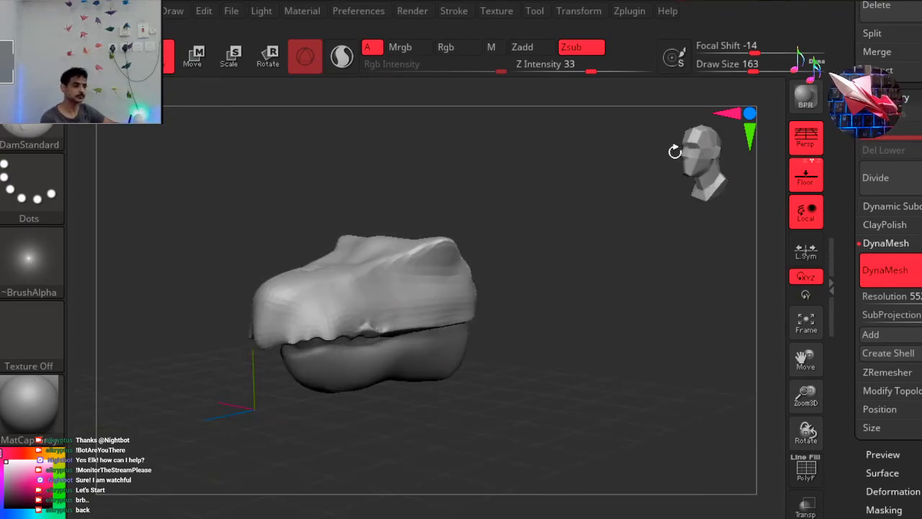
drag(690, 149, 509, 191)
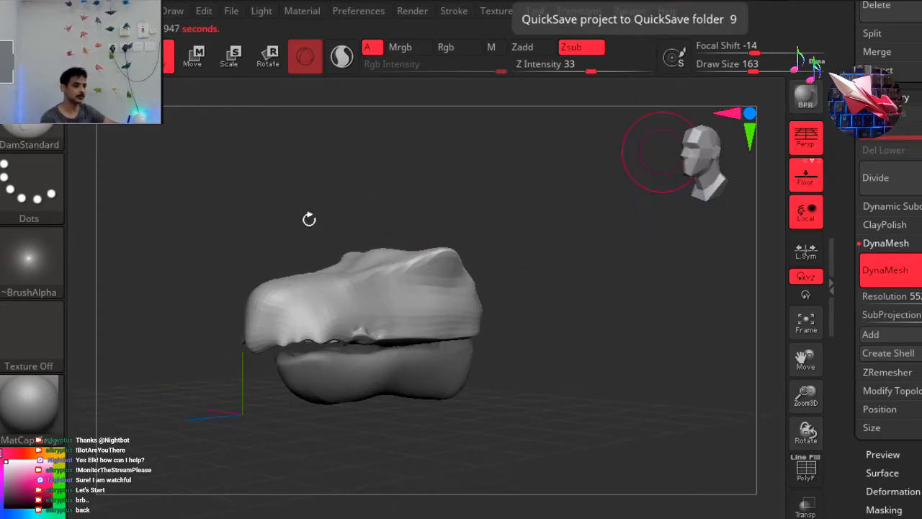
alt+drag(392, 189, 384, 198)
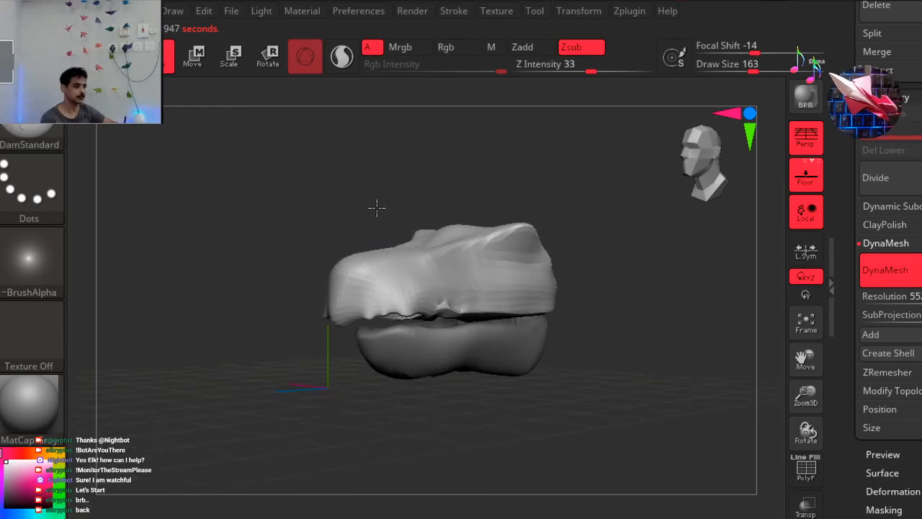
drag(291, 238, 264, 285)
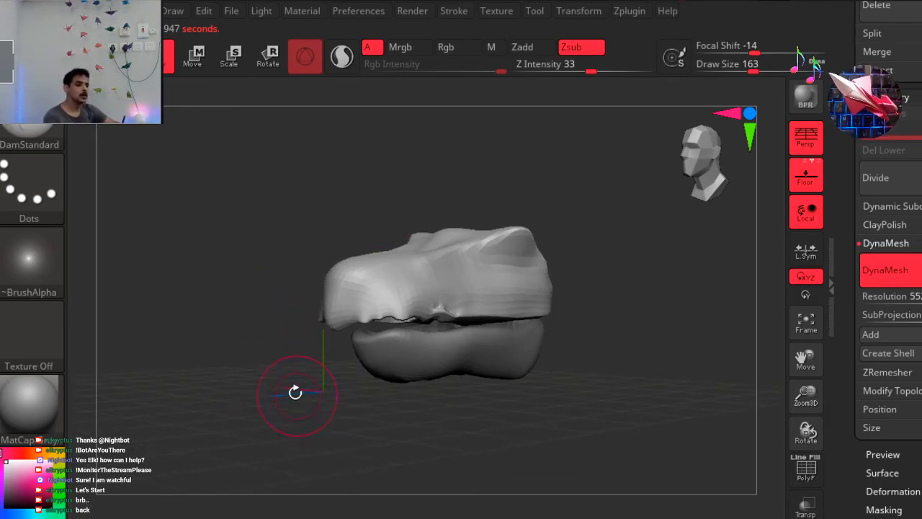
Build raised ridges along both sides of the snout from the brow to the beak tip with the ClayBuildup brush at draw size 87.
key(b)
key(c)
key(b)
mouse_move(577, 209)
mouse_down()
mouse_move(564, 216)
mouse_move(572, 233)
mouse_move(552, 267)
mouse_move(562, 245)
mouse_move(531, 264)
mouse_move(581, 262)
mouse_move(511, 262)
mouse_move(521, 272)
mouse_up()
mouse_move(408, 191)
alt+mouse_down()
mouse_move(330, 229)
mouse_move(298, 257)
mouse_move(271, 225)
alt+mouse_up()
ctrl+right_drag(276, 210, 438, 198)
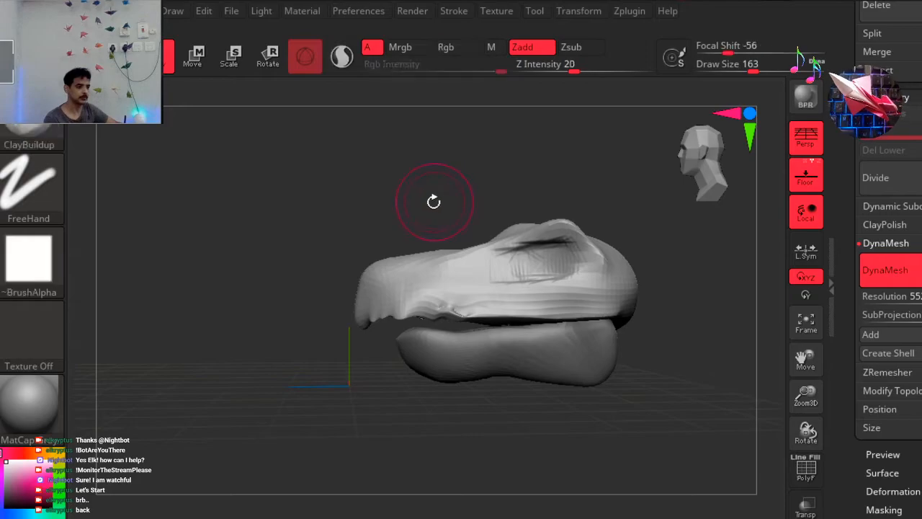
drag(326, 196, 371, 209)
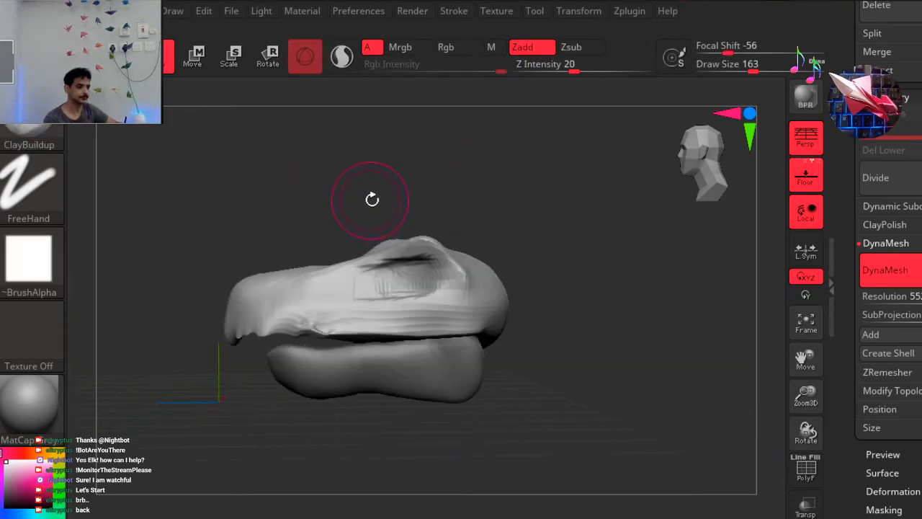
right_drag(395, 190, 612, 191)
key(space)
mouse_move(613, 192)
mouse_down()
mouse_move(598, 191)
mouse_move(599, 214)
mouse_move(608, 214)
mouse_up()
mouse_move(352, 352)
mouse_down()
mouse_move(319, 353)
mouse_move(325, 336)
mouse_up()
drag(358, 290, 385, 236)
drag(469, 289, 469, 260)
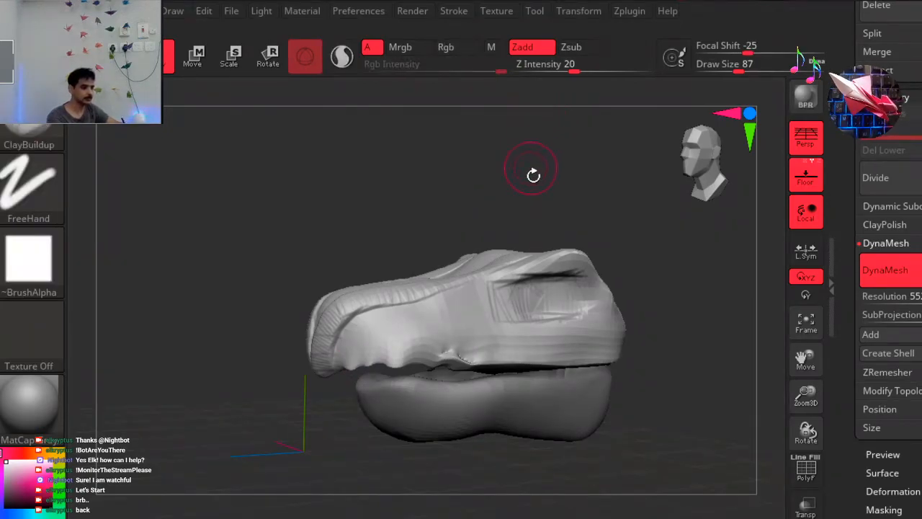
Smooth the snout ridges' upper ends and build a curved brow ridge around the eye socket with ClayBuildup.
drag(569, 176, 492, 159)
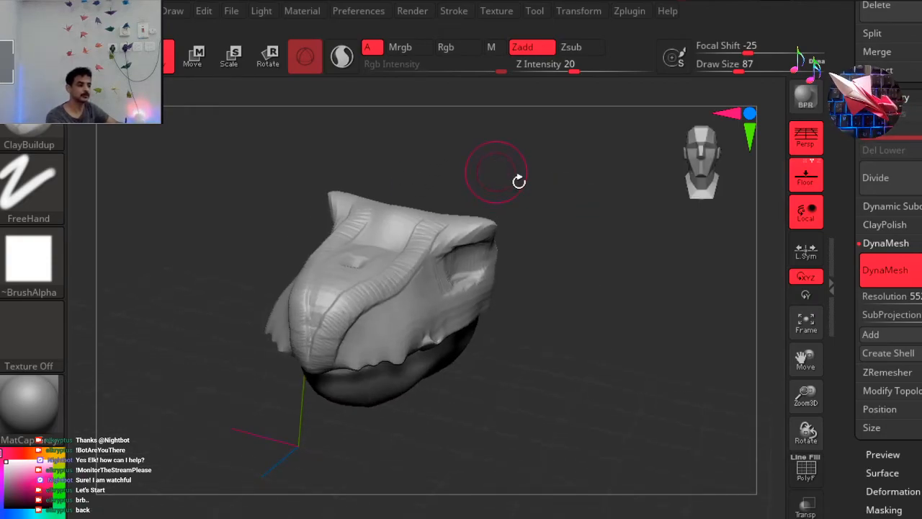
key(shift)
shift+drag(425, 236, 414, 240)
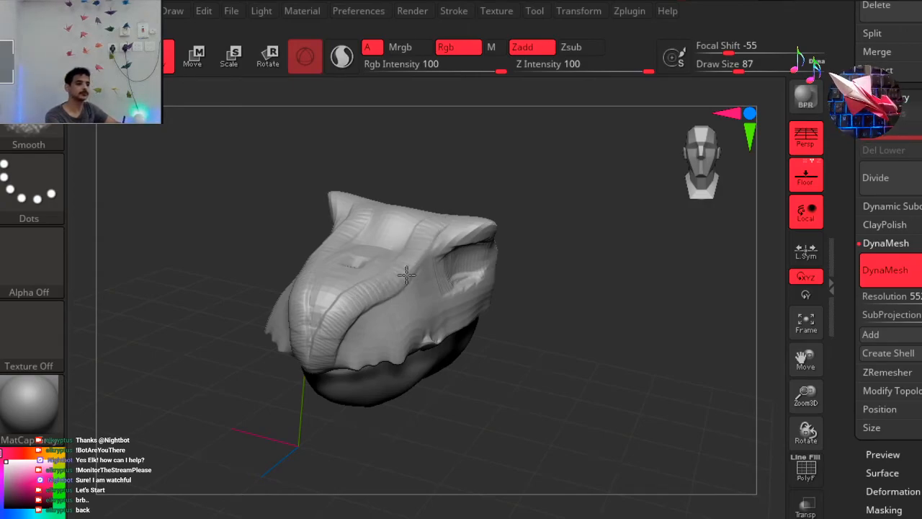
mouse_move(559, 269)
mouse_down()
mouse_move(546, 268)
mouse_move(548, 243)
mouse_move(529, 261)
mouse_move(501, 236)
mouse_move(464, 229)
mouse_move(371, 272)
mouse_up()
mouse_move(581, 224)
mouse_down()
mouse_move(555, 219)
mouse_move(572, 218)
mouse_up()
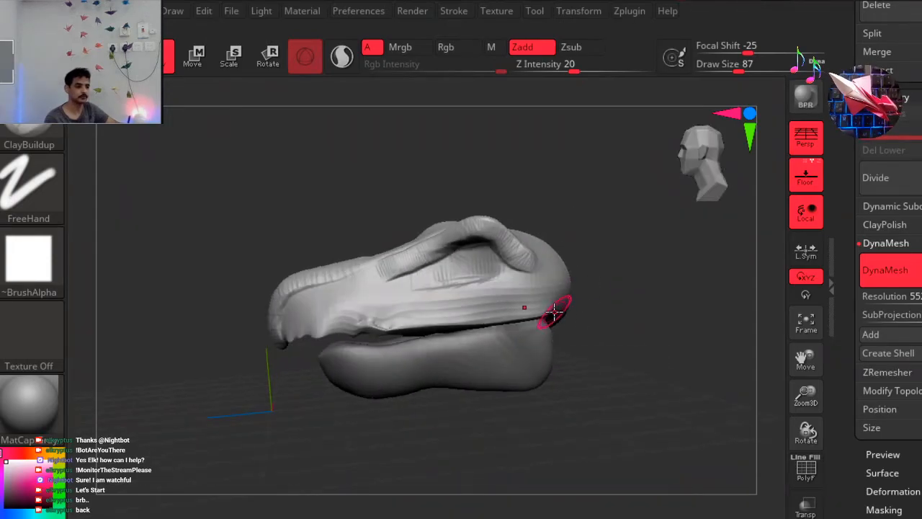
Build a raised lip band along the upper jaw's edge from the back of the head to the beak tip with ClayBuildup.
mouse_move(538, 312)
mouse_down()
mouse_move(270, 342)
mouse_move(210, 393)
mouse_move(290, 389)
mouse_up()
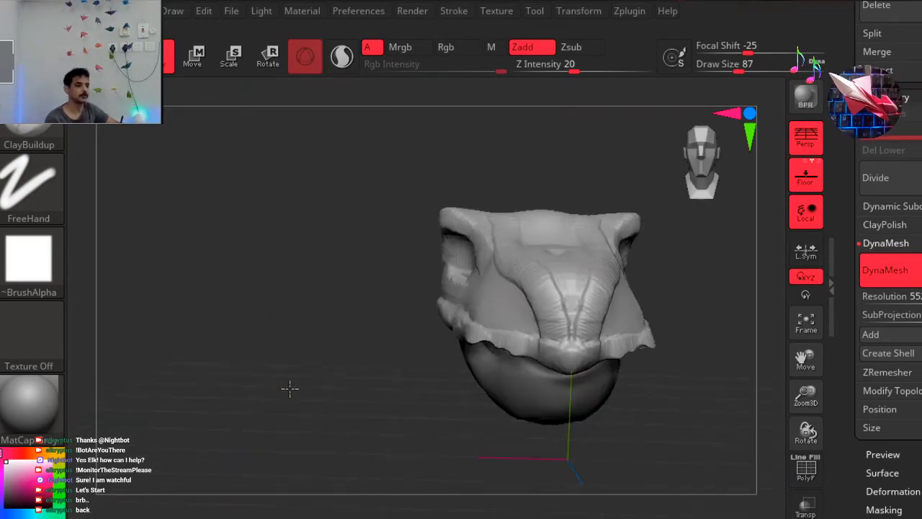
key(ctrl+z)
drag(691, 133, 562, 154)
mouse_move(446, 174)
alt+mouse_down()
mouse_move(561, 176)
mouse_move(588, 210)
alt+mouse_up()
ctrl+right_drag(573, 222, 556, 232)
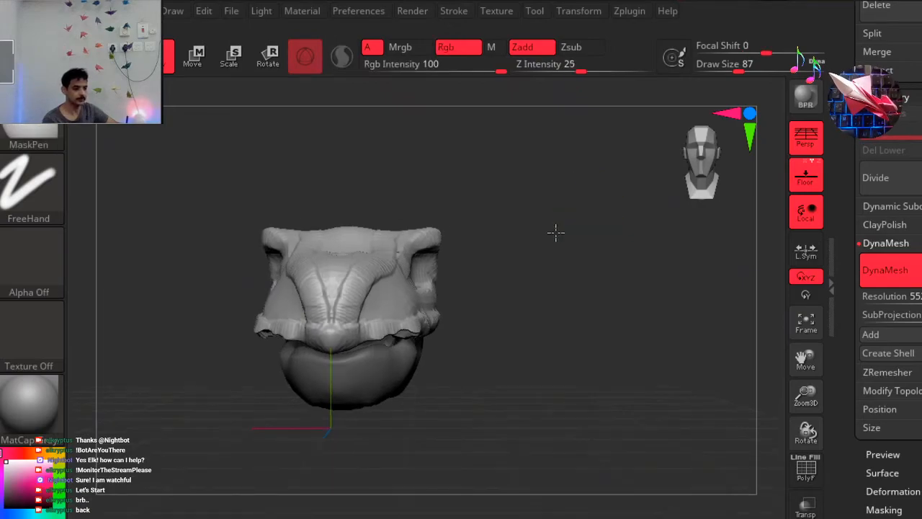
ctrl+right_drag(599, 258, 554, 276)
mouse_move(554, 276)
mouse_down()
mouse_move(441, 196)
mouse_move(511, 239)
mouse_up()
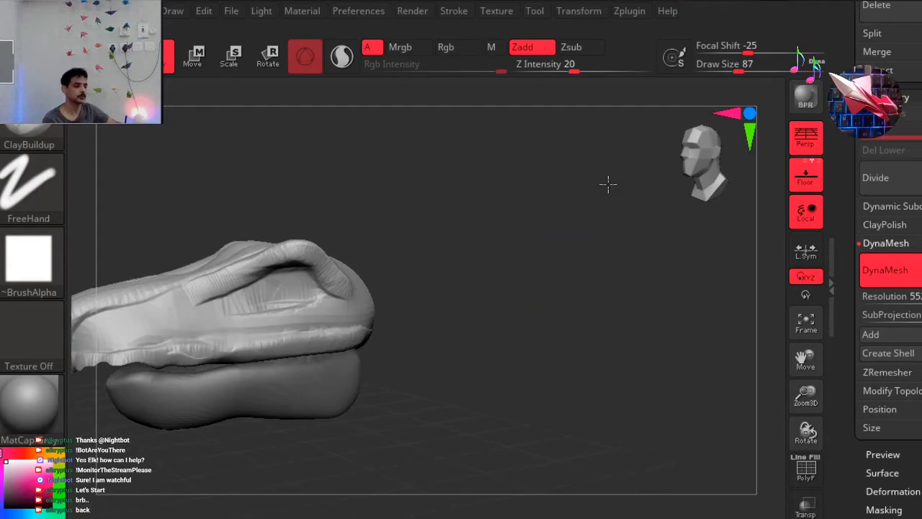
drag(584, 226, 604, 214)
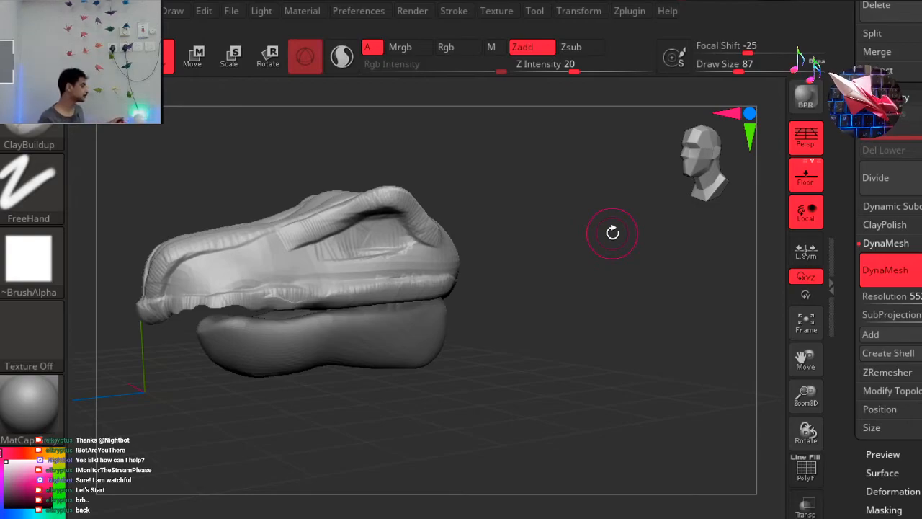
drag(631, 330, 638, 320)
drag(715, 140, 672, 185)
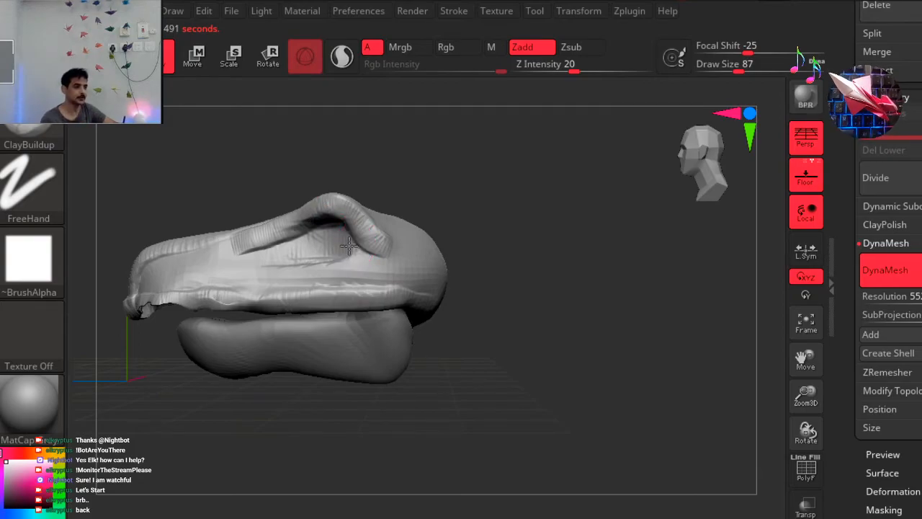
Carve a deep rounded eye socket beneath the brow ridge with the ClayBuildup brush.
mouse_move(337, 239)
mouse_down()
mouse_move(310, 245)
mouse_move(333, 255)
mouse_move(350, 246)
mouse_move(304, 245)
mouse_move(335, 240)
mouse_move(303, 248)
mouse_move(339, 253)
mouse_move(317, 249)
mouse_move(326, 256)
mouse_up()
mouse_move(480, 202)
mouse_down()
mouse_move(490, 202)
mouse_move(451, 212)
mouse_move(459, 219)
mouse_move(473, 197)
mouse_up()
drag(696, 170, 517, 157)
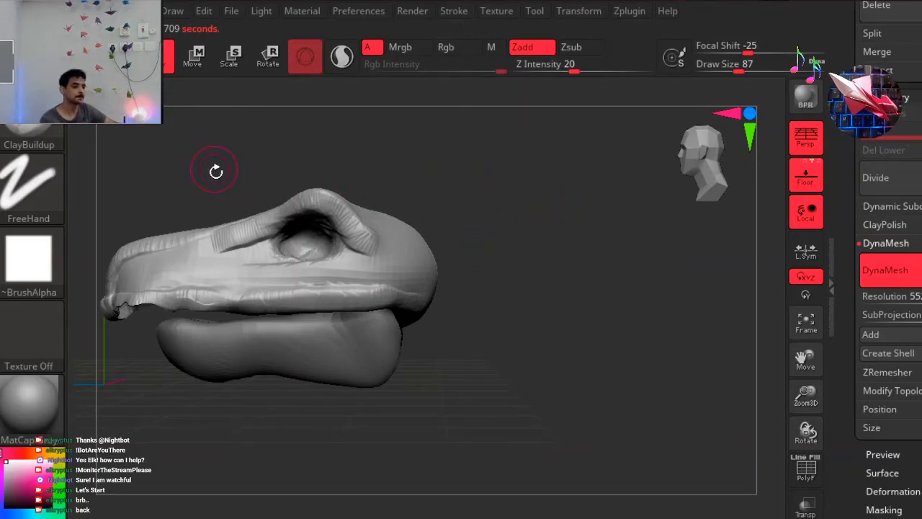
alt+drag(299, 178, 260, 194)
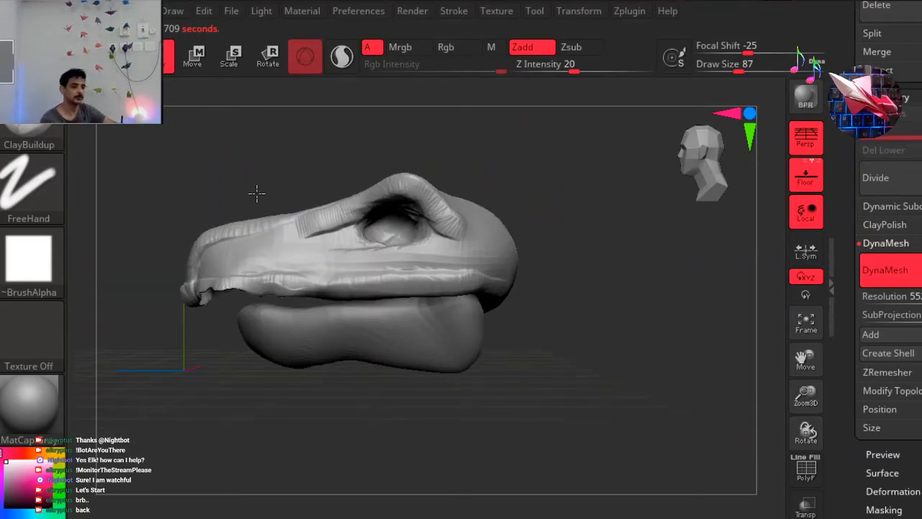
alt+drag(232, 244, 231, 252)
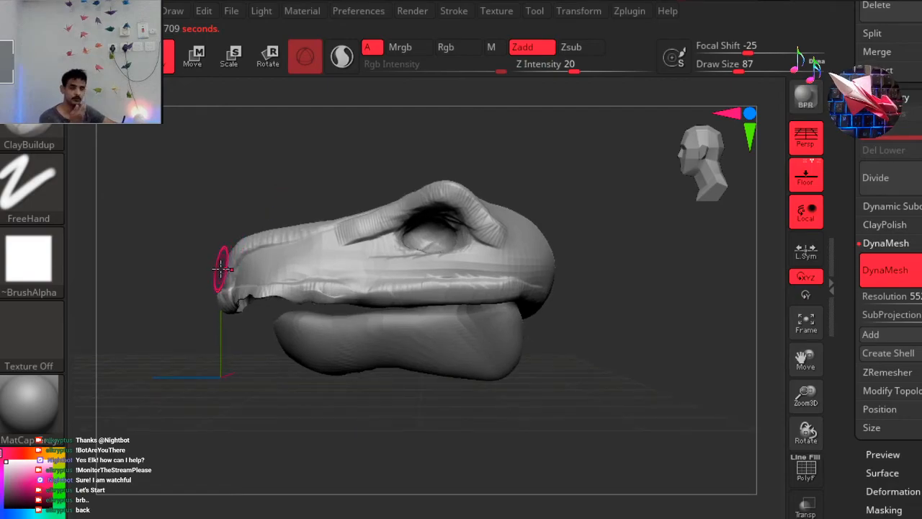
Pull the brow corners outward from the front using the Move brush at draw size 187.
drag(319, 420, 353, 379)
shift+drag(697, 182, 582, 242)
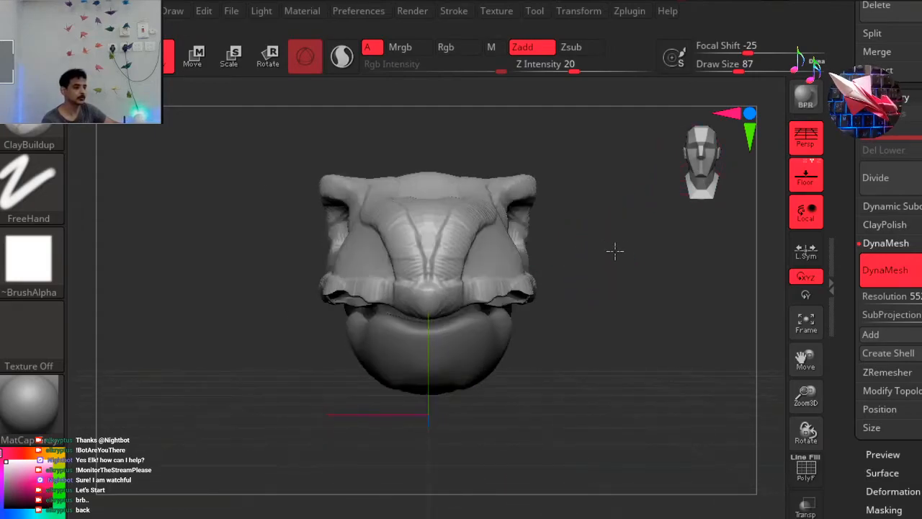
ctrl+right_drag(648, 268, 605, 285)
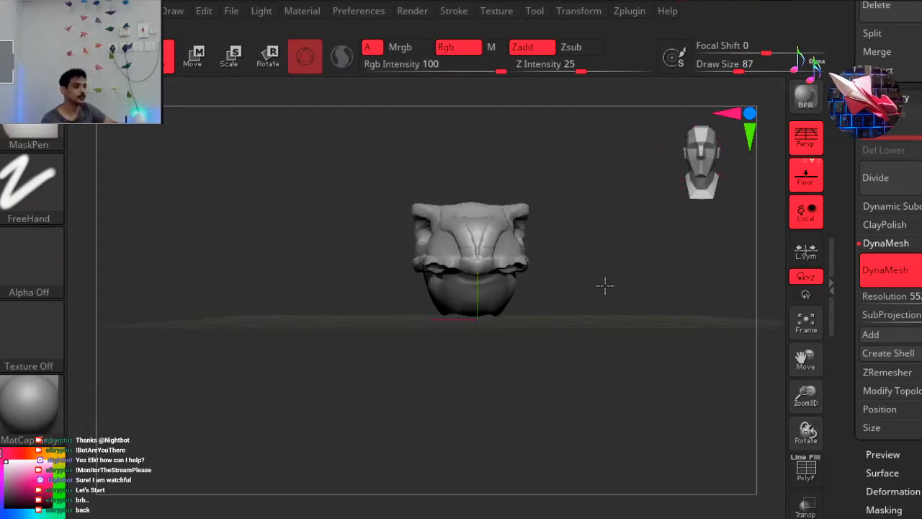
drag(563, 322, 562, 289)
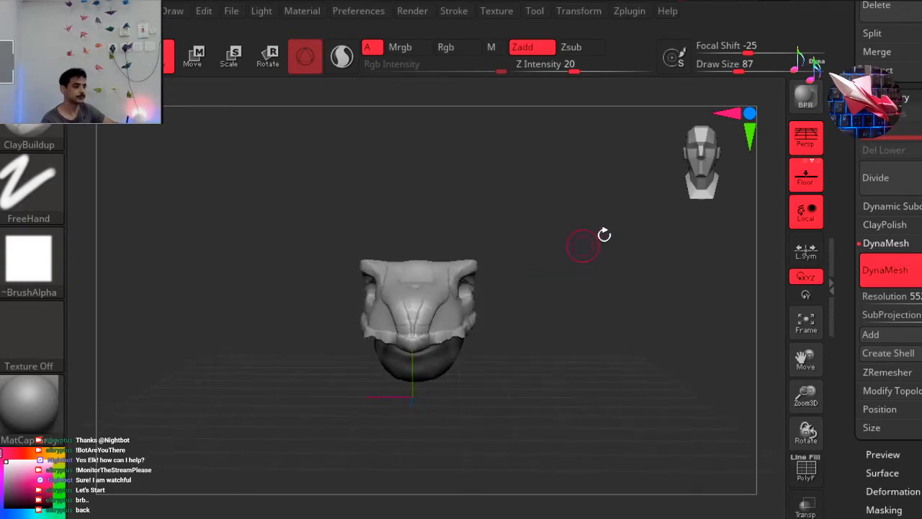
drag(692, 152, 681, 165)
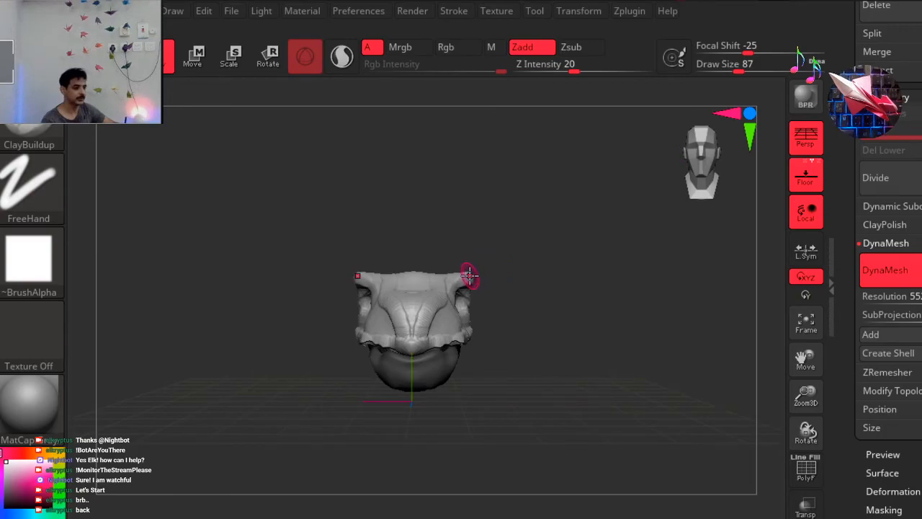
click(419, 517)
key(space)
drag(602, 254, 613, 253)
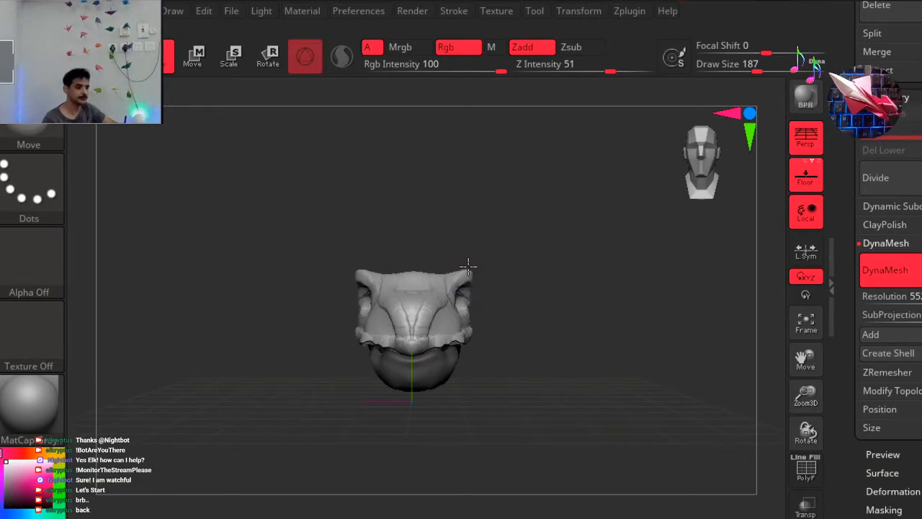
mouse_move(443, 264)
mouse_down()
mouse_move(483, 264)
mouse_move(474, 264)
mouse_up()
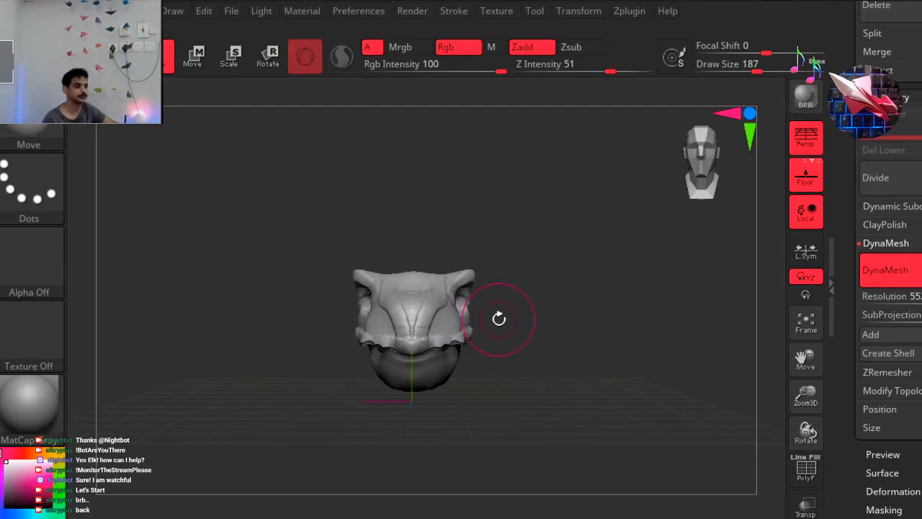
Push the upper jaw's flared lip edges and cheeks inward with the Move brush.
drag(540, 369, 463, 366)
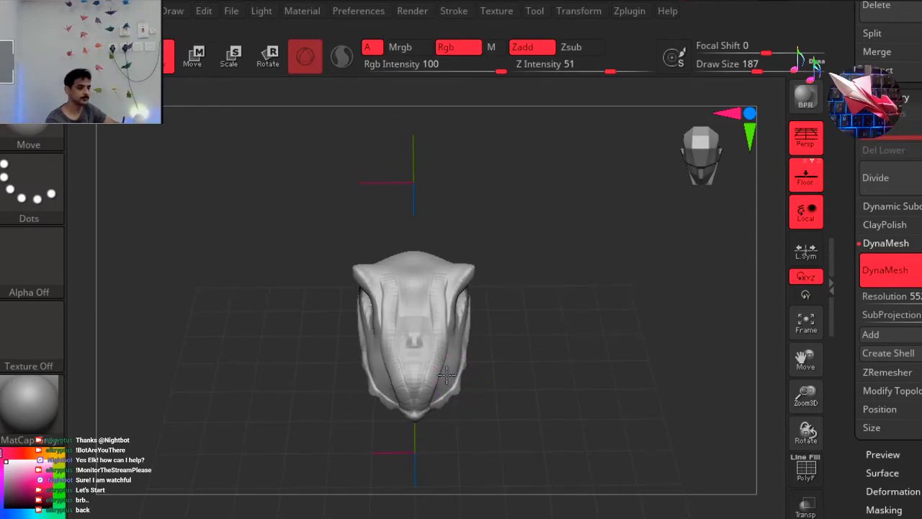
drag(533, 390, 535, 312)
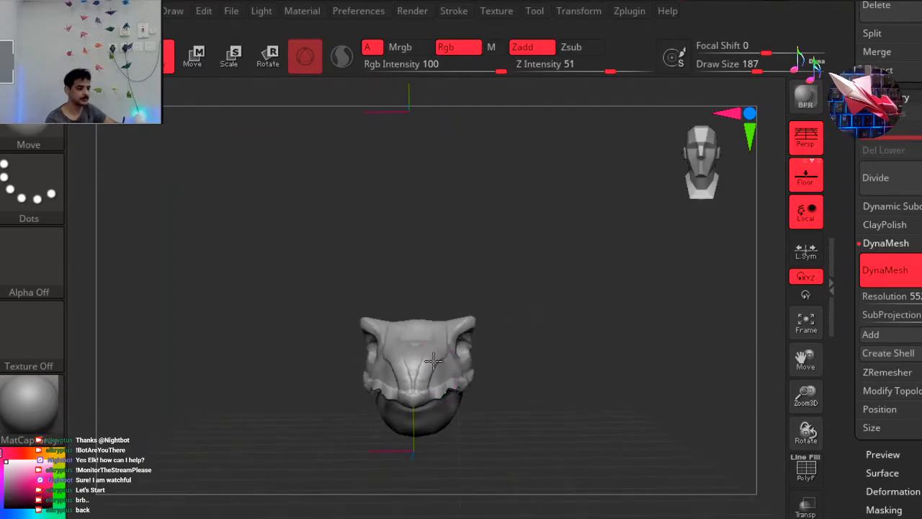
drag(546, 366, 453, 393)
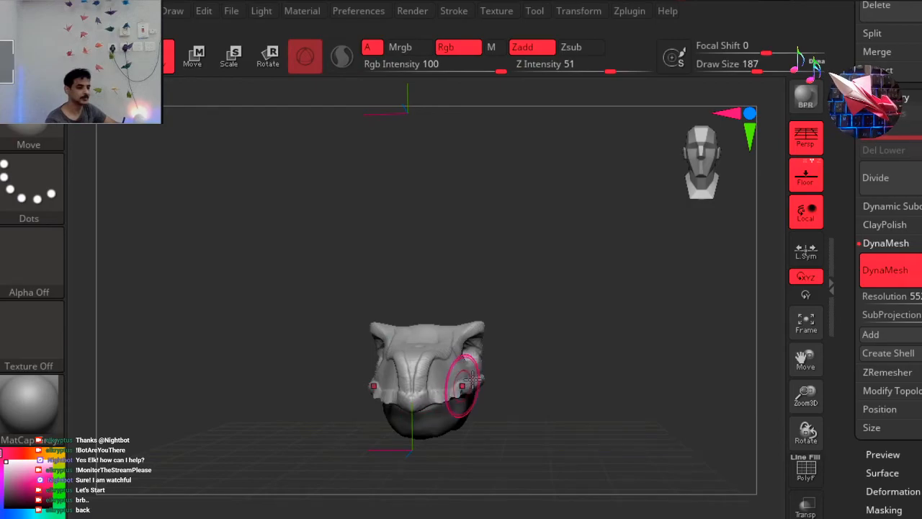
drag(548, 385, 472, 387)
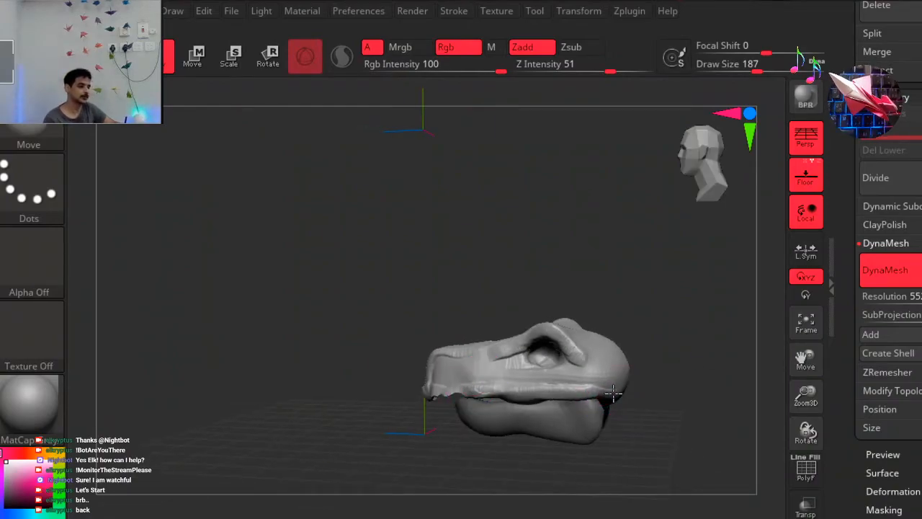
drag(677, 339, 688, 343)
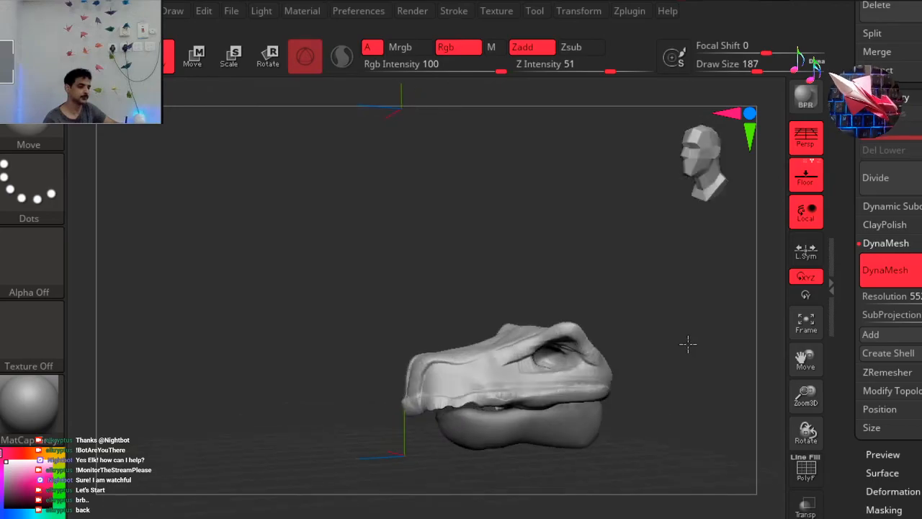
Examine the reshaped head's brows, eye sockets and lip line from the three-quarter, front and side views.
drag(683, 206, 548, 75)
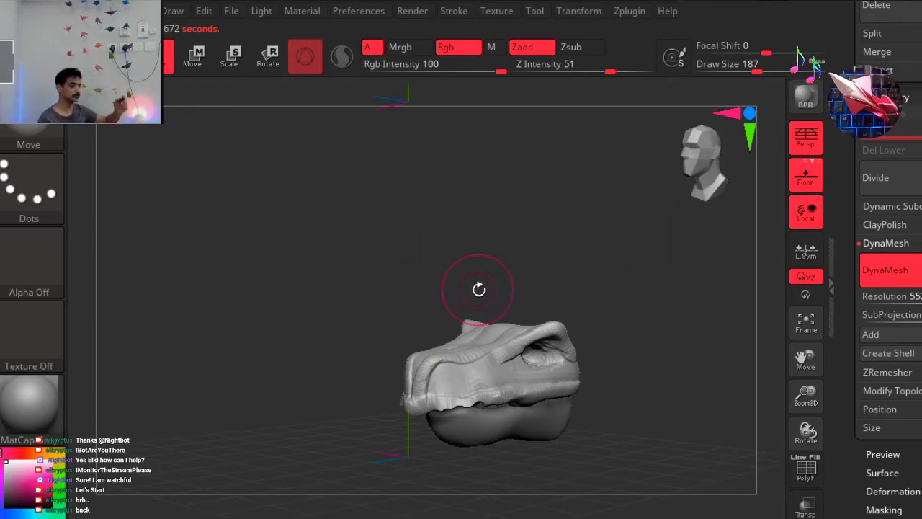
mouse_move(341, 263)
alt+mouse_down()
mouse_move(307, 256)
mouse_move(288, 289)
alt+mouse_up()
ctrl+right_drag(494, 249, 494, 249)
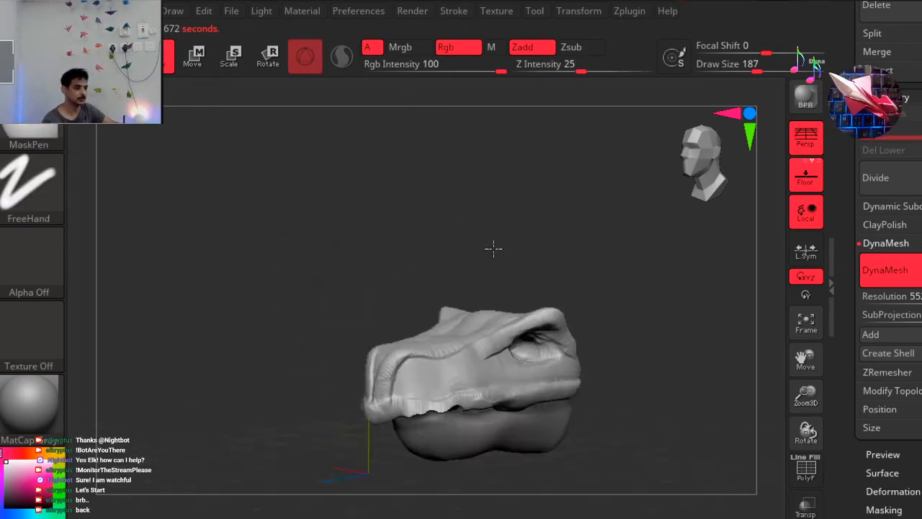
alt+drag(285, 260, 283, 317)
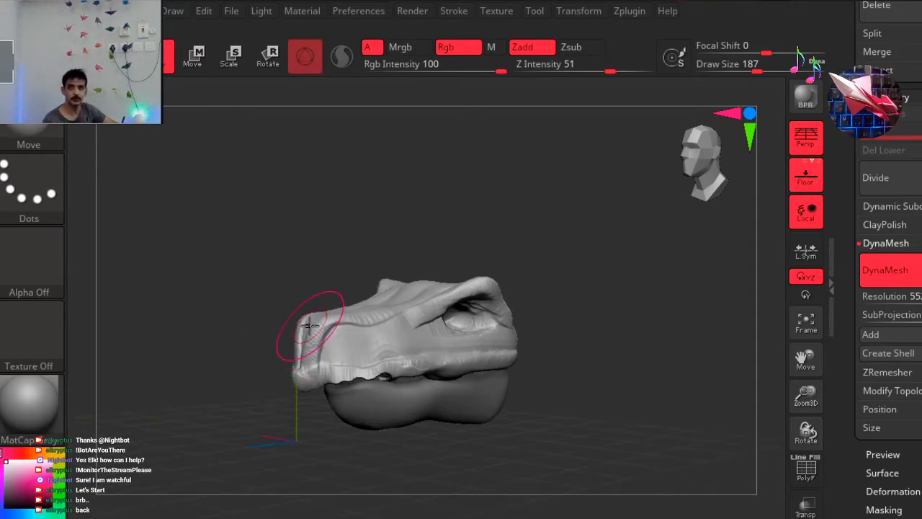
drag(358, 470, 374, 466)
click(692, 159)
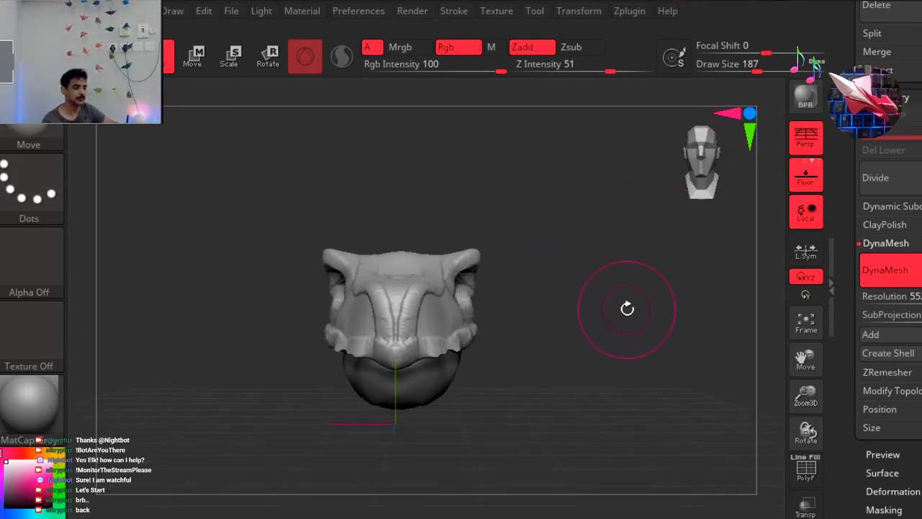
drag(590, 316, 554, 322)
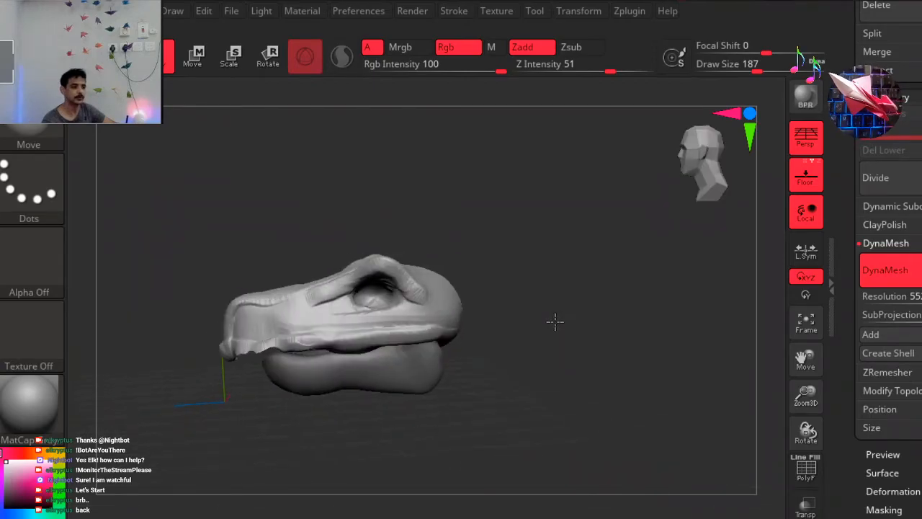
drag(693, 159, 578, 271)
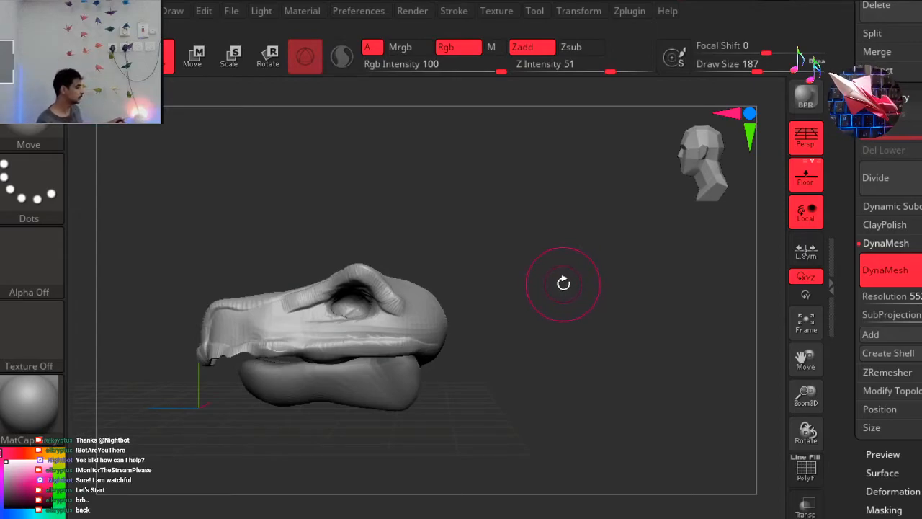
Pull the back of the skull backward and down into a long tapering crest with the Move brush at draw size 187.
mouse_move(551, 349)
mouse_down()
mouse_move(464, 352)
mouse_move(475, 355)
mouse_up()
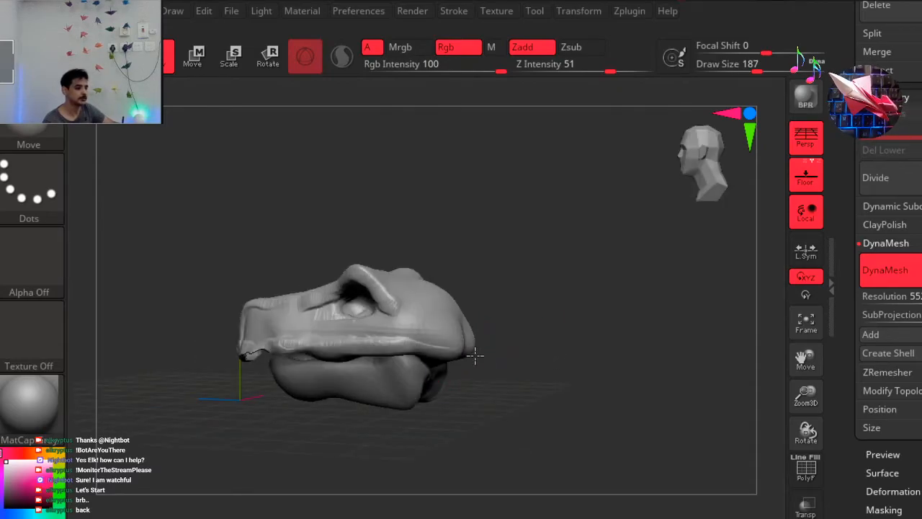
drag(542, 392, 554, 429)
mouse_move(556, 360)
mouse_down()
mouse_move(587, 344)
mouse_move(586, 363)
mouse_up()
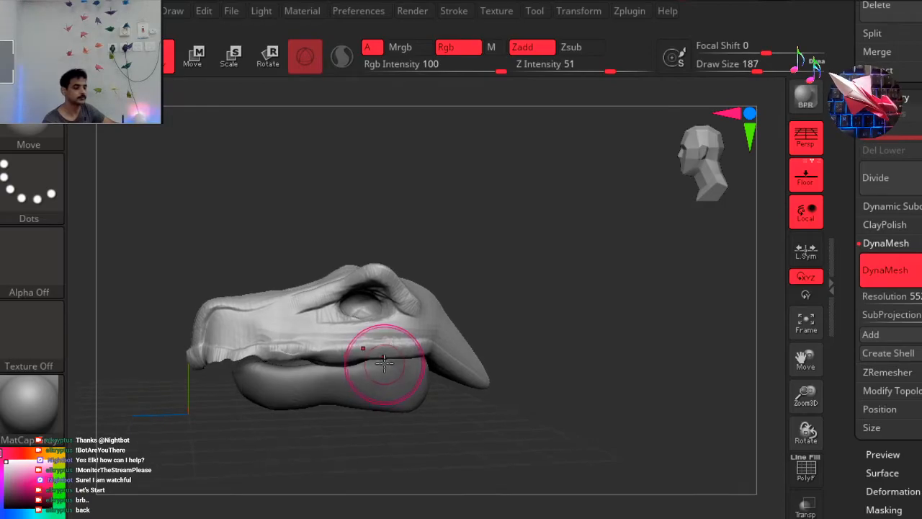
Reshape the rear of the upper lip line and cheek beneath the eye socket with the Move brush at draw size 268.
key(space)
mouse_move(580, 246)
mouse_down()
mouse_move(608, 249)
mouse_move(549, 261)
mouse_up()
key(space)
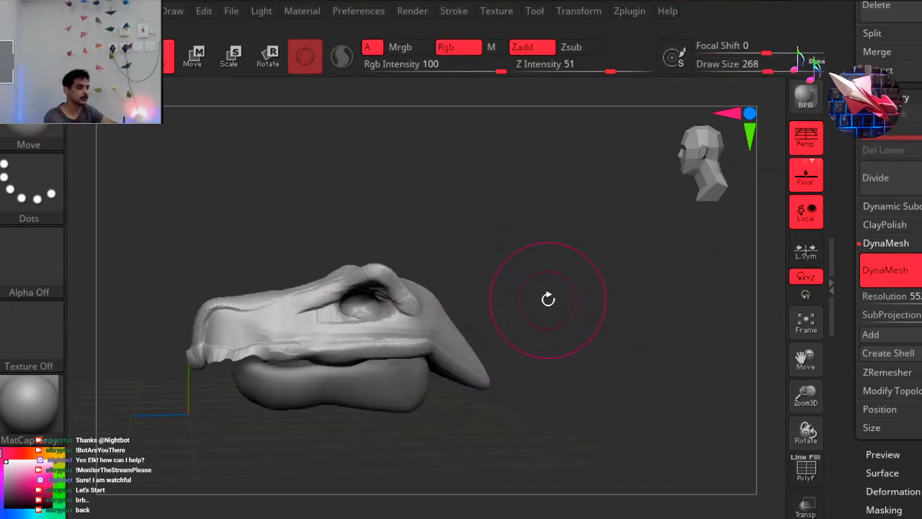
drag(582, 303, 584, 301)
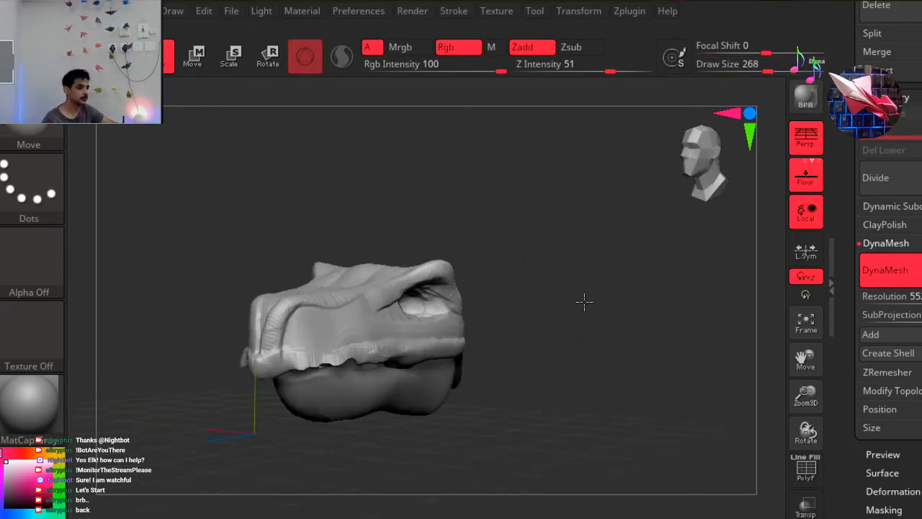
drag(451, 356, 412, 350)
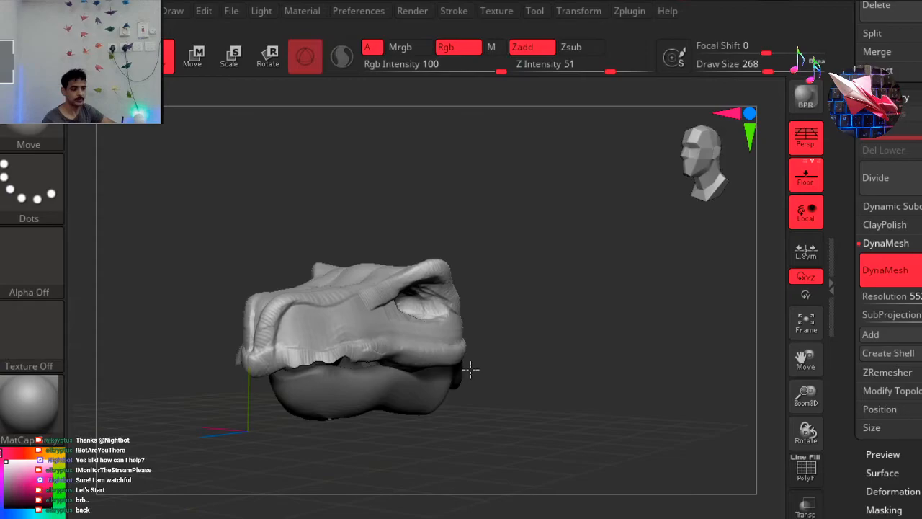
drag(521, 352, 516, 355)
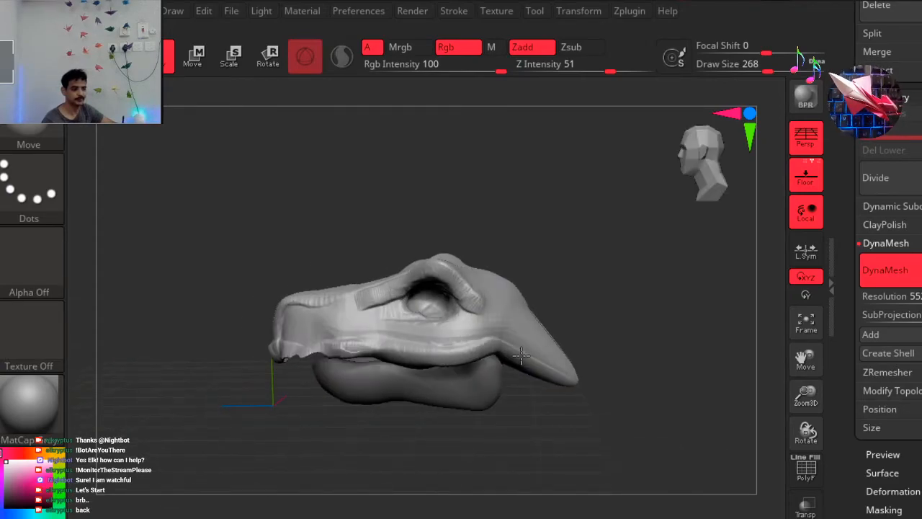
right_drag(521, 356, 521, 357)
drag(674, 178, 664, 183)
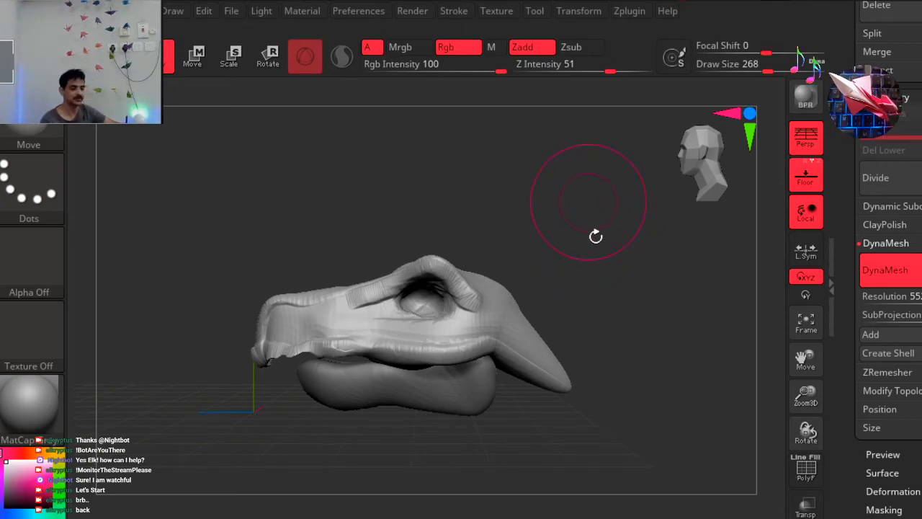
ctrl+right_drag(579, 225, 577, 225)
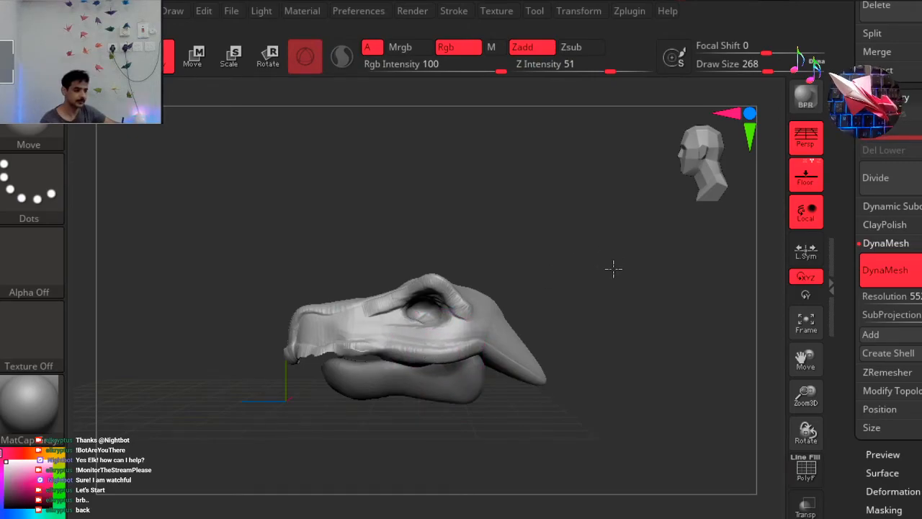
Fill the gap between the crest's two rear lobes from behind with the ClayBuildup brush and smooth the added clay.
drag(599, 301, 568, 313)
click(690, 163)
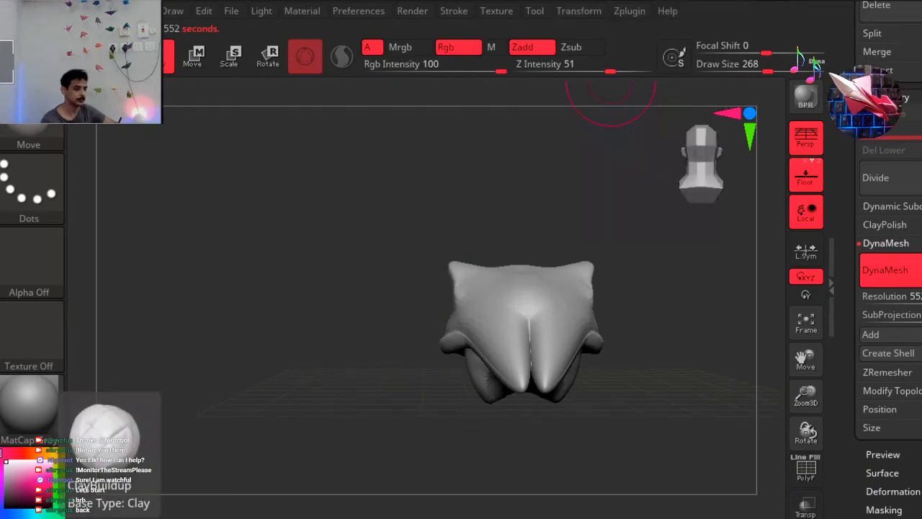
click(106, 516)
mouse_move(529, 308)
mouse_down()
mouse_move(533, 410)
mouse_move(542, 410)
mouse_up()
drag(535, 356, 533, 384)
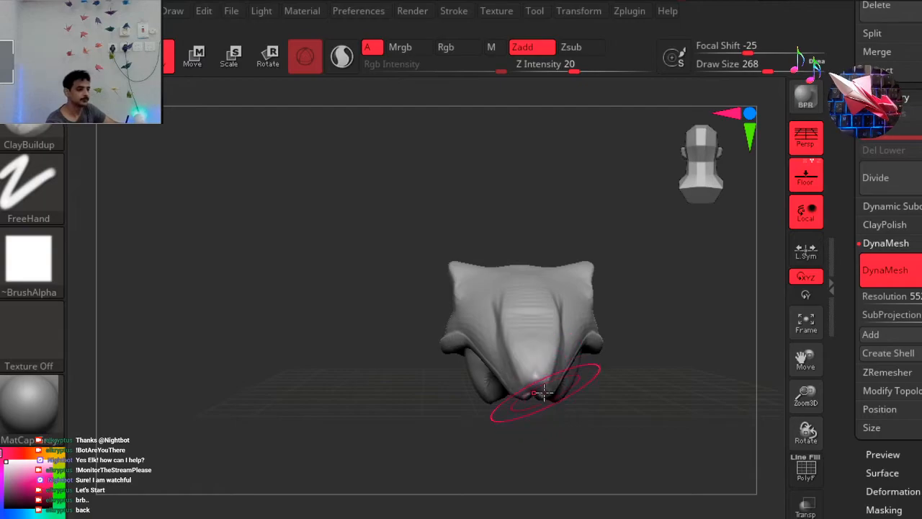
key(shift)
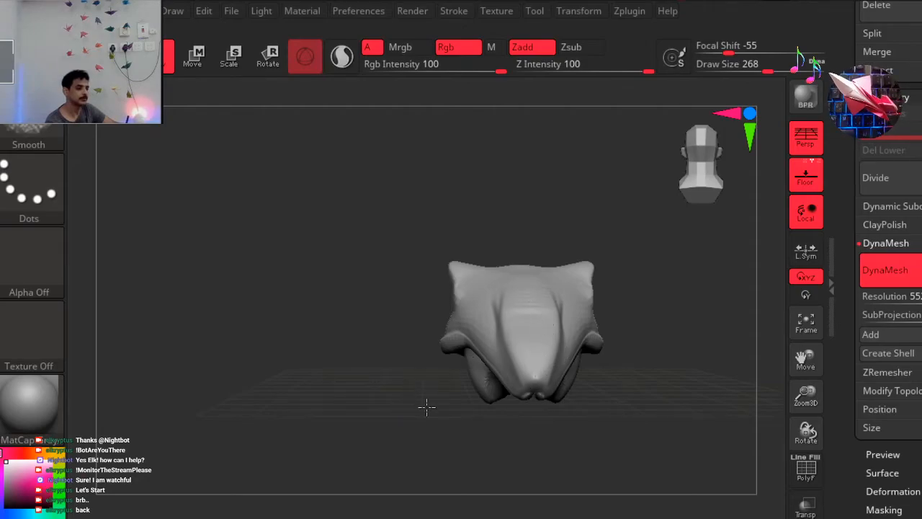
mouse_move(499, 416)
shift+mouse_down()
mouse_move(506, 408)
mouse_move(495, 411)
shift+mouse_up()
Pull the snout tip forward in the side view with the Move brush at draw size 268.
mouse_move(630, 259)
mouse_down()
mouse_move(514, 267)
mouse_move(536, 228)
mouse_move(551, 224)
mouse_move(594, 243)
mouse_up()
drag(706, 171, 622, 198)
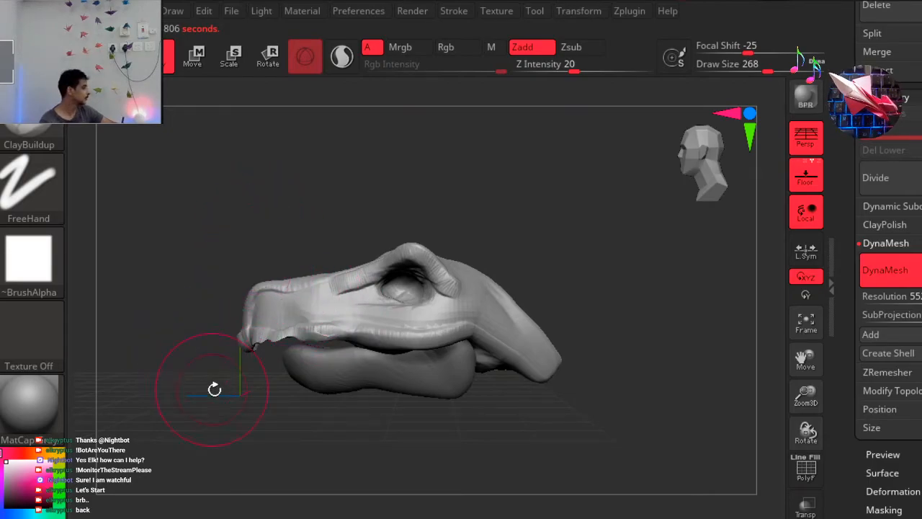
key(b)
key(m)
key(v)
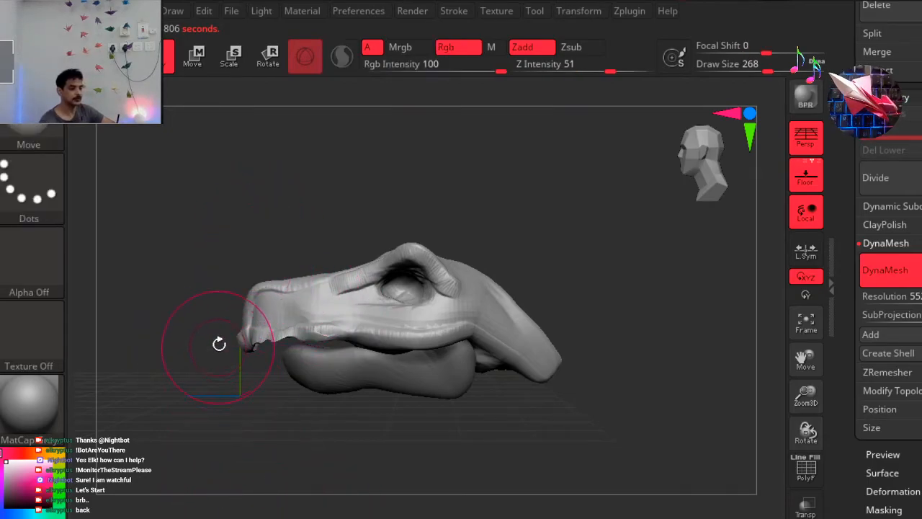
drag(229, 326, 222, 330)
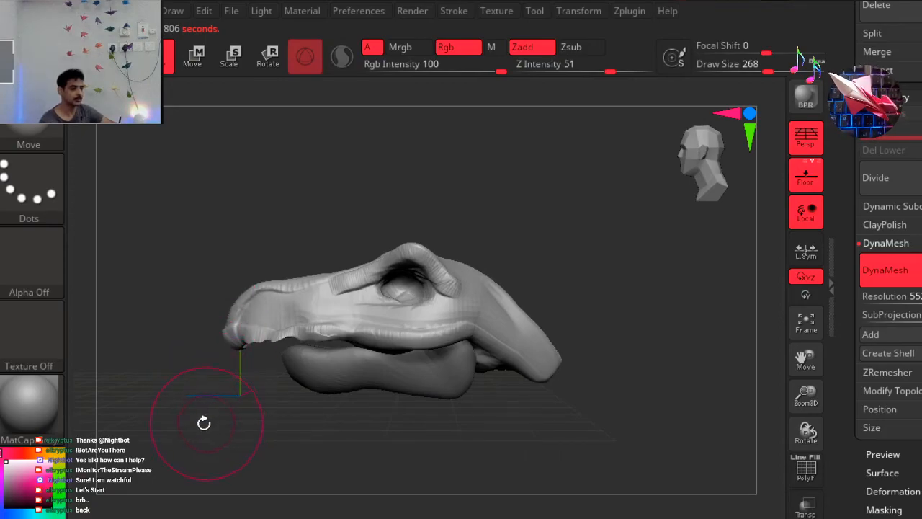
Examine the extended snout and lip edges from the side, front and three-quarter views.
alt+drag(232, 443, 287, 440)
alt+drag(216, 411, 244, 409)
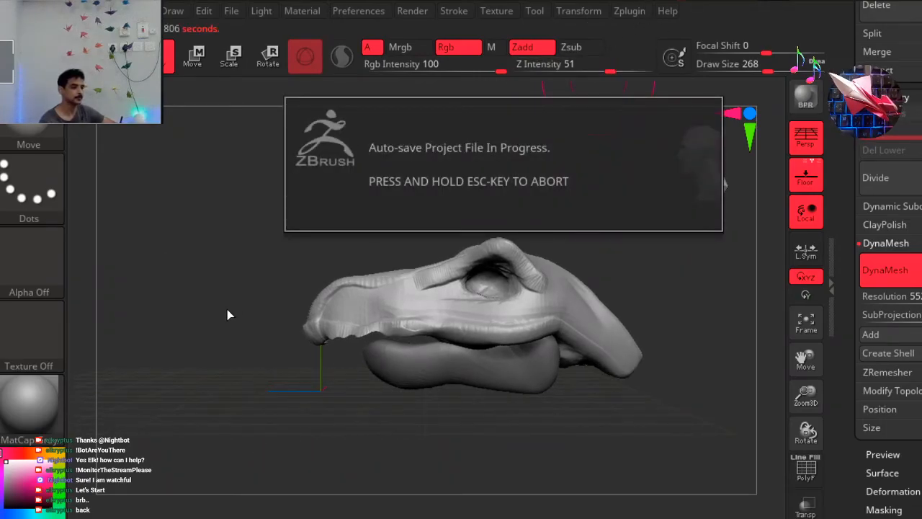
drag(288, 365, 312, 351)
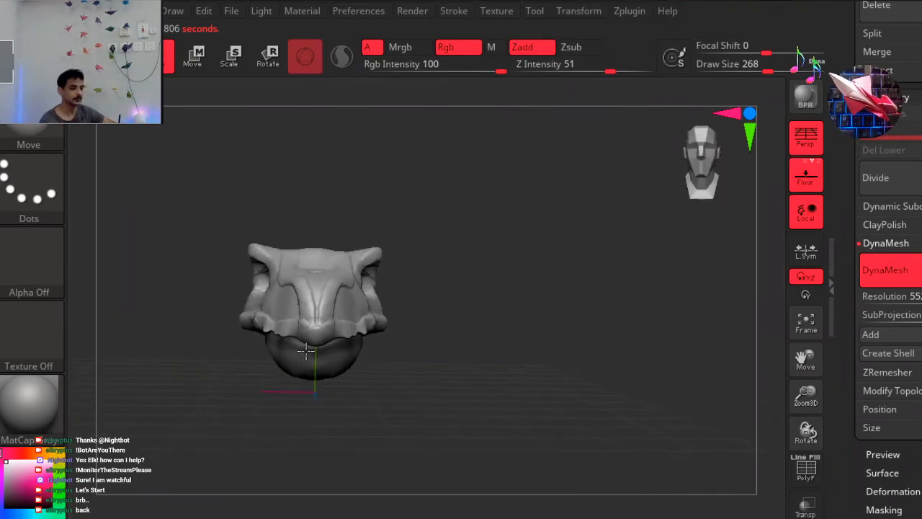
click(727, 167)
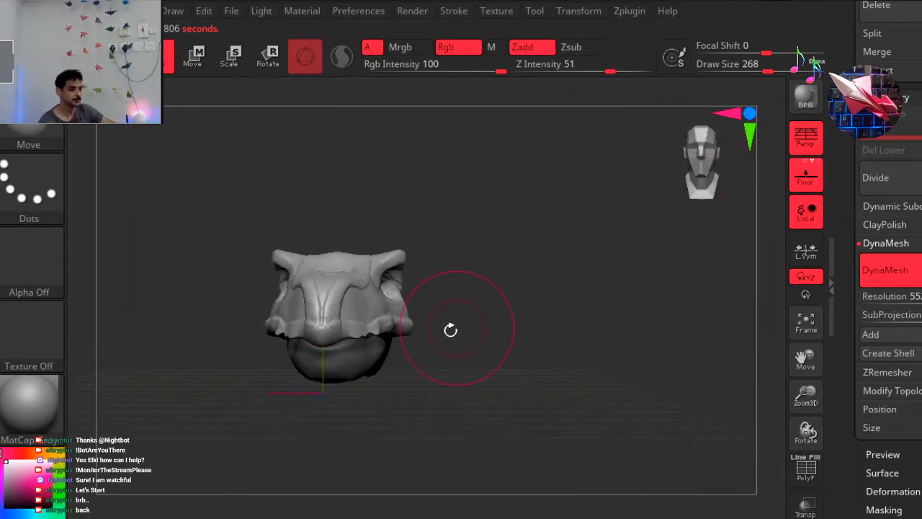
mouse_move(558, 294)
alt+mouse_down()
mouse_move(597, 305)
mouse_move(585, 303)
alt+mouse_up()
drag(432, 304, 405, 311)
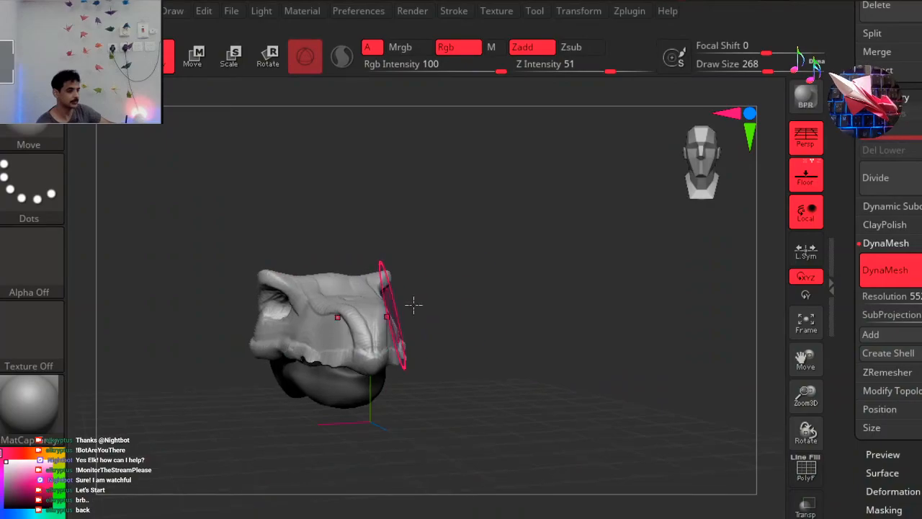
mouse_move(490, 346)
mouse_down()
mouse_move(427, 348)
mouse_move(434, 368)
mouse_up()
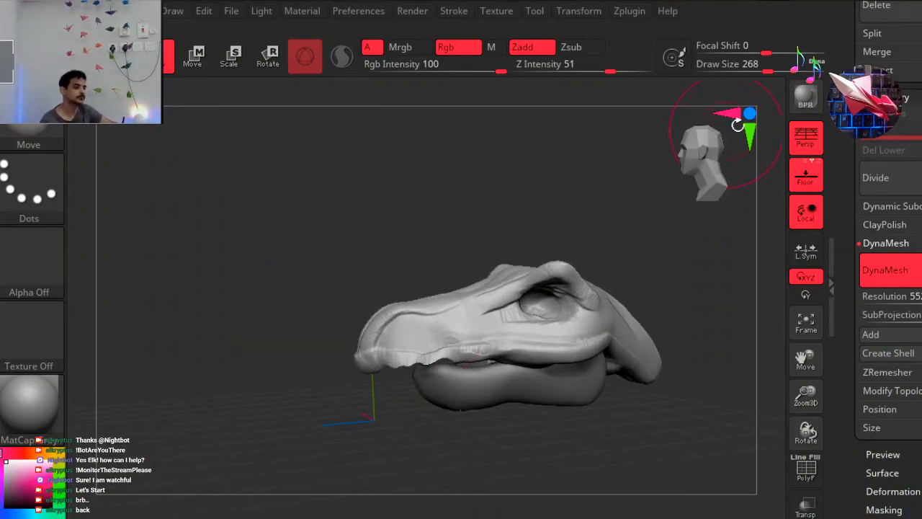
Try reshaping the front upper edge of the snout in the side view with the Move brush, and undo the change.
click(710, 150)
key(ctrl+z)
alt+drag(272, 253, 272, 260)
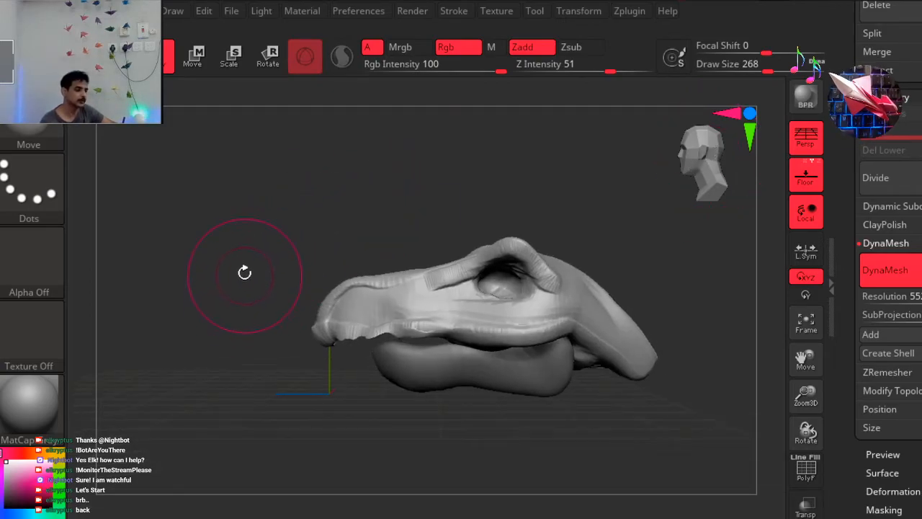
mouse_move(332, 279)
mouse_down()
mouse_move(310, 283)
mouse_move(344, 285)
mouse_move(355, 306)
mouse_move(324, 283)
mouse_move(324, 303)
mouse_move(305, 267)
mouse_move(301, 278)
mouse_up()
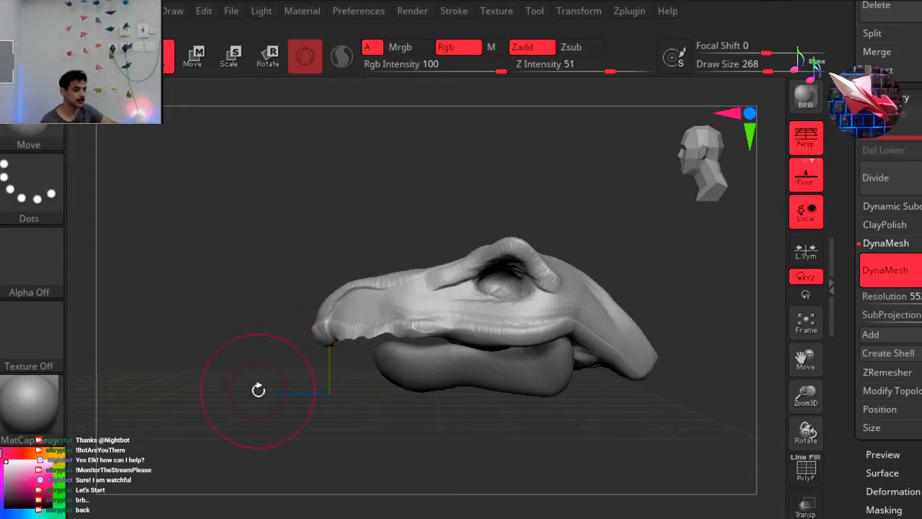
key(ctrl)
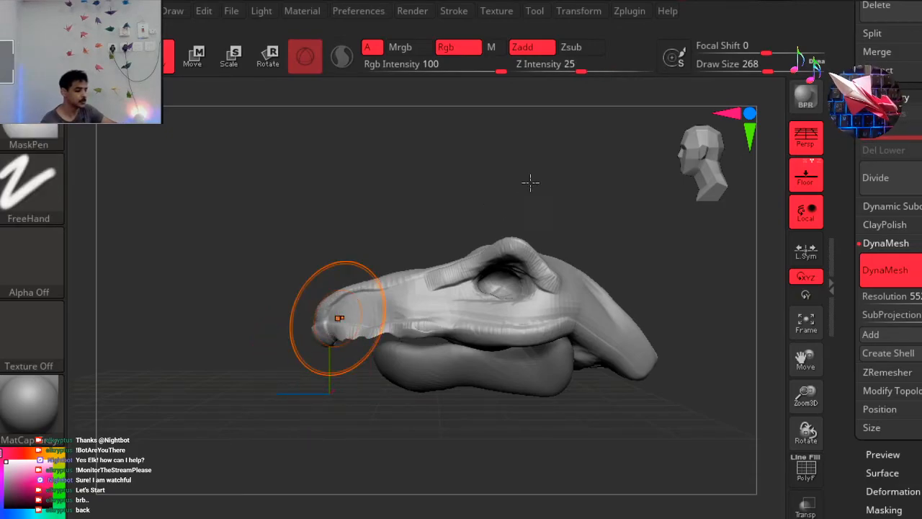
key(ctrl+z)
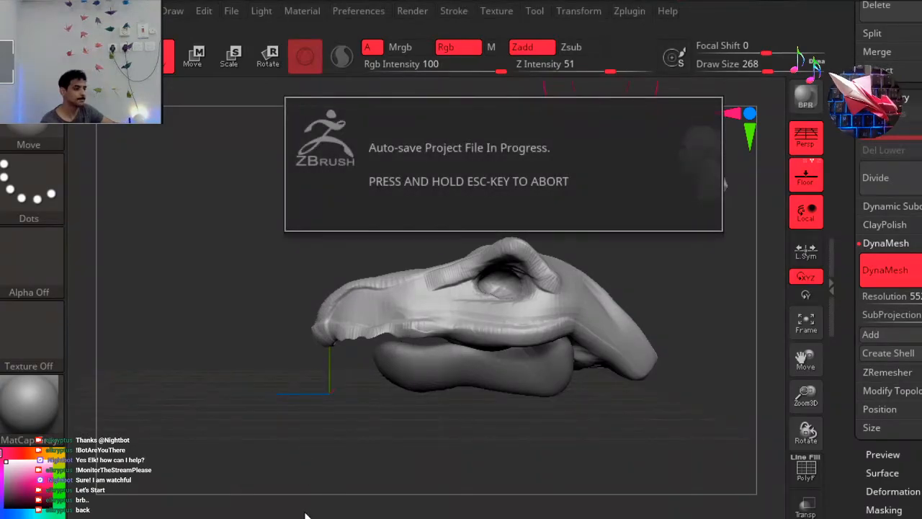
Try carving a nostril hollow beside the snout ridge with the DamStandard brush at draw size 90, and undo it.
key(b)
key(d)
key(s)
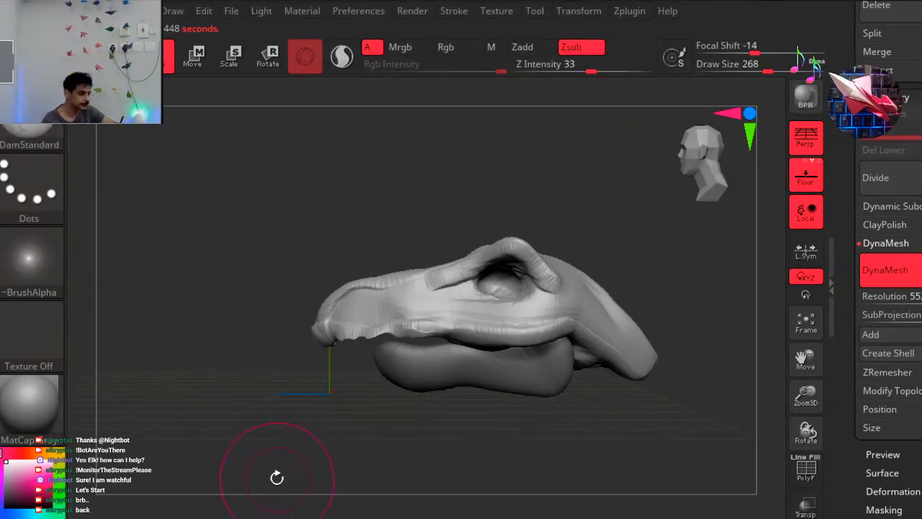
drag(279, 397, 303, 371)
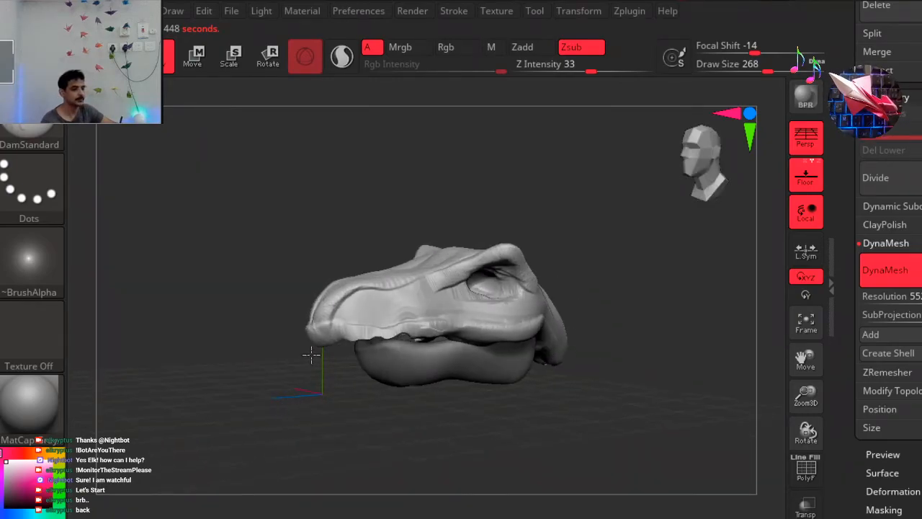
drag(705, 166, 670, 173)
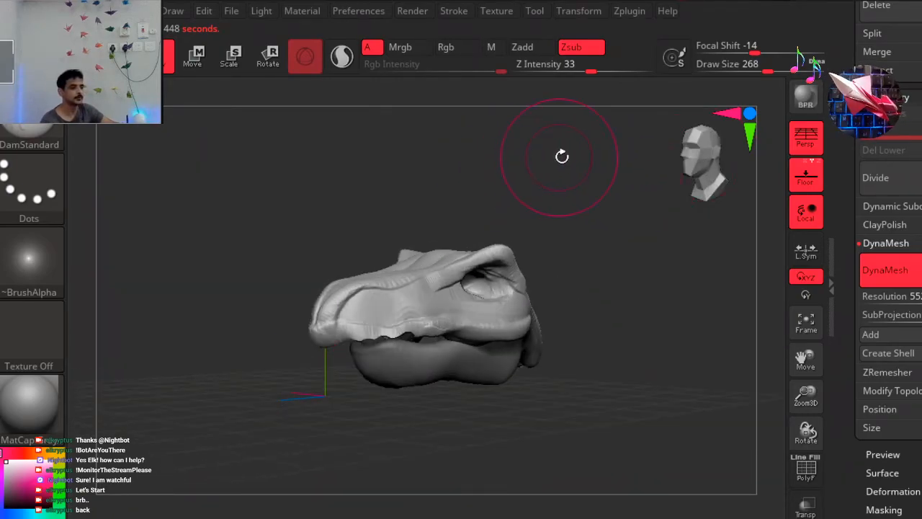
key(space)
drag(610, 157, 574, 157)
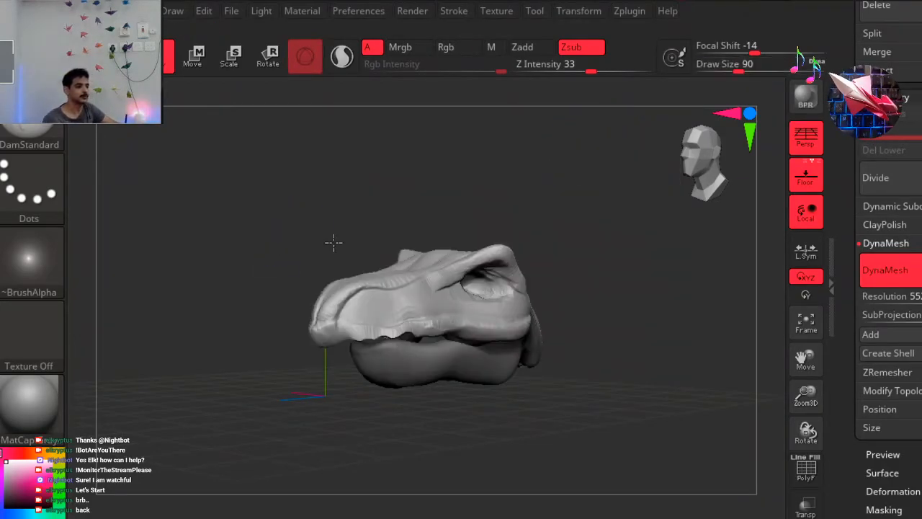
alt+drag(325, 198, 380, 197)
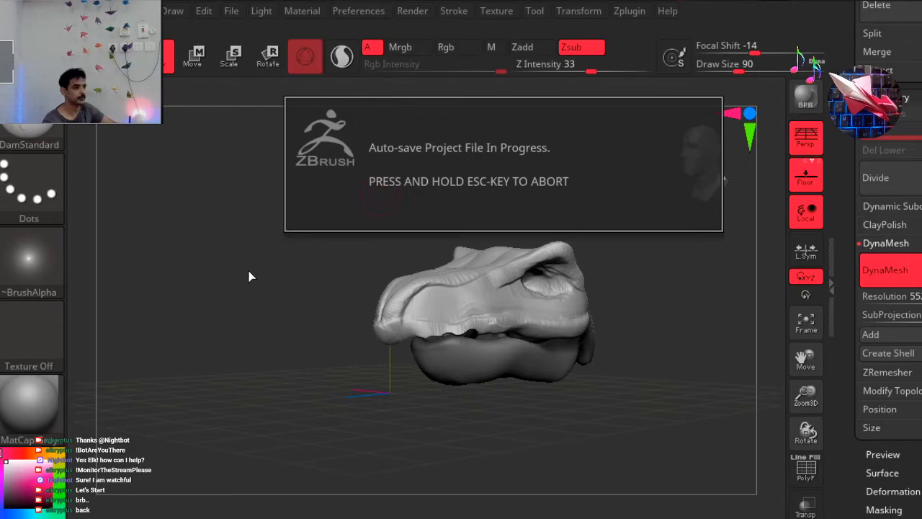
ctrl+drag(232, 246, 375, 220)
ctrl+right_drag(375, 221, 374, 221)
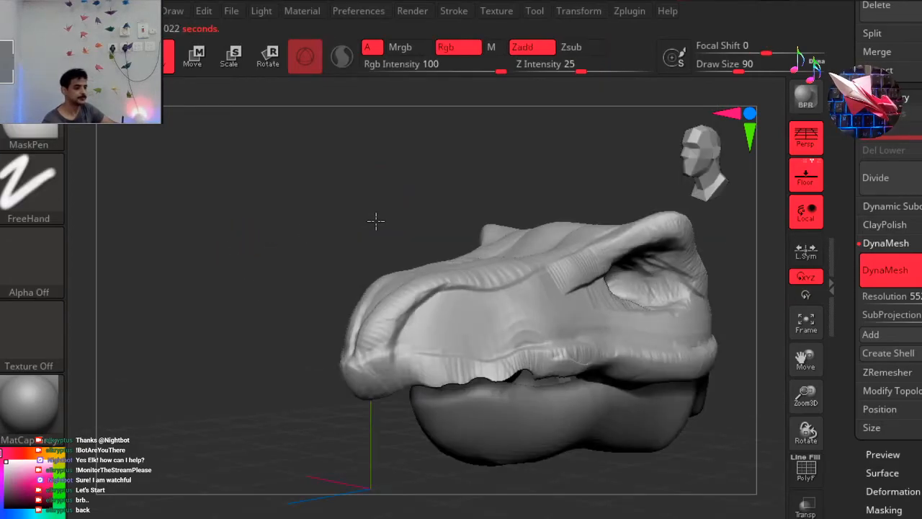
ctrl+right_drag(455, 265, 436, 302)
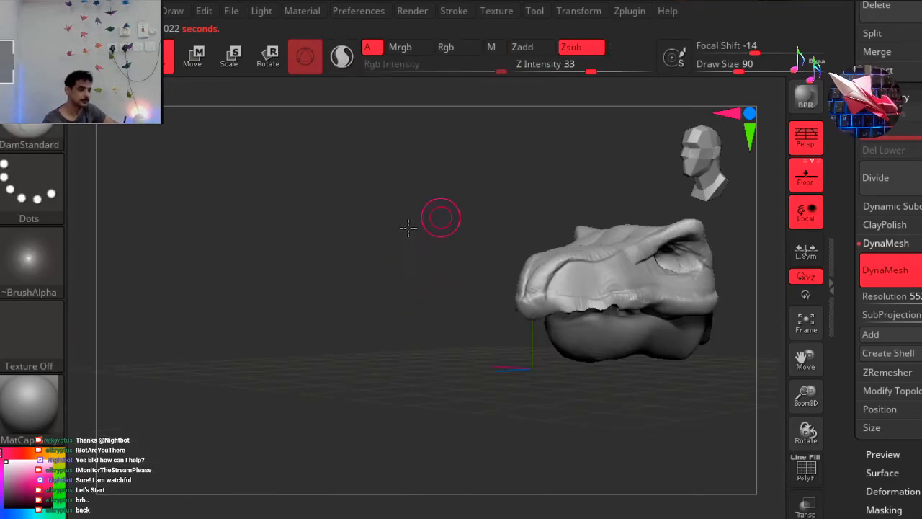
right_drag(299, 280, 319, 243)
alt+right_drag(318, 192, 333, 230)
ctrl+right_drag(464, 262, 466, 259)
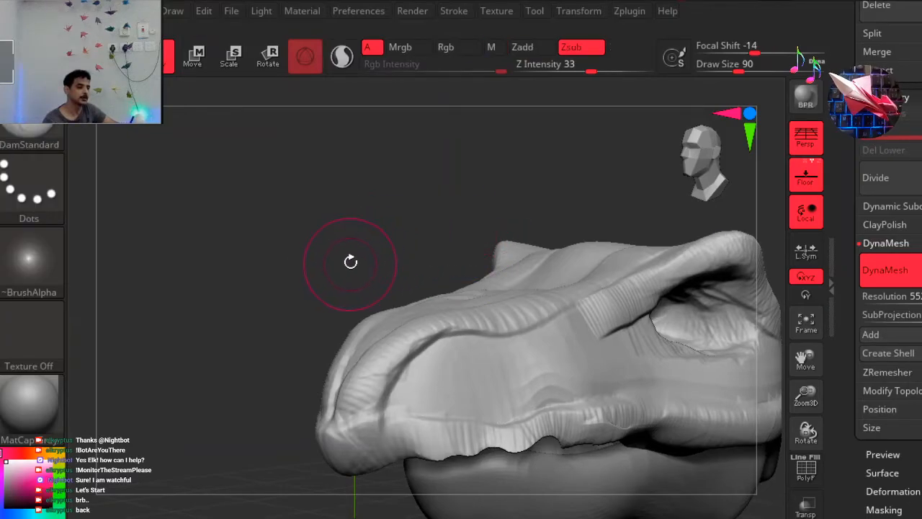
right_drag(302, 219, 286, 226)
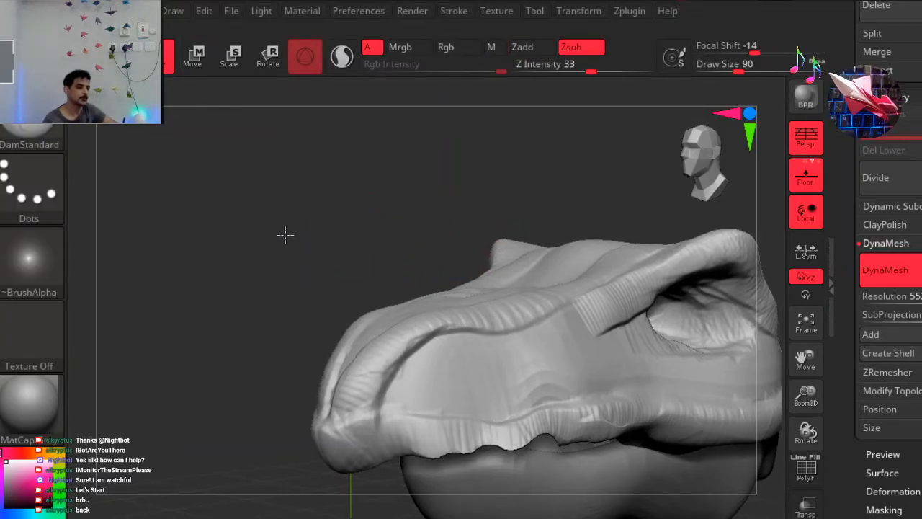
right_drag(338, 271, 389, 317)
mouse_move(384, 315)
mouse_down()
mouse_move(377, 310)
mouse_move(367, 332)
mouse_move(383, 293)
mouse_move(360, 327)
mouse_move(384, 296)
mouse_move(373, 316)
mouse_up()
mouse_move(243, 434)
mouse_down()
mouse_move(268, 427)
mouse_move(236, 431)
mouse_move(274, 430)
mouse_move(226, 433)
mouse_up()
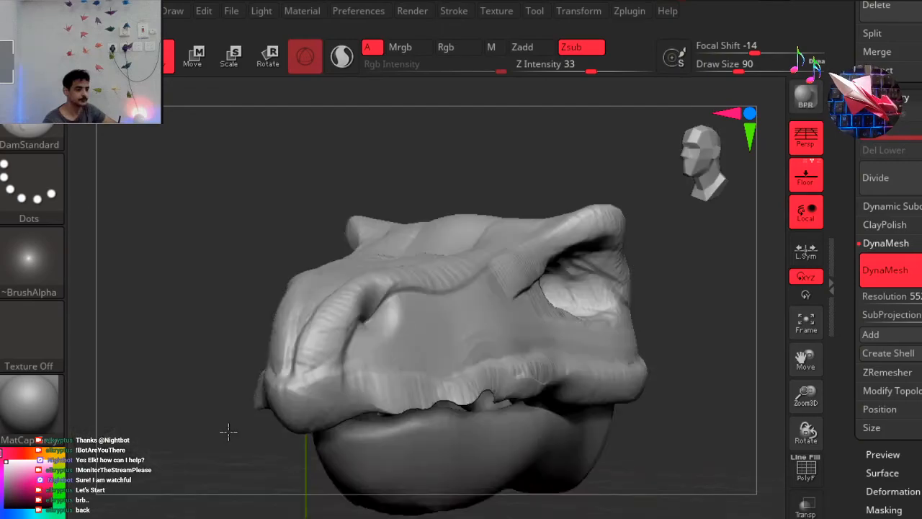
drag(584, 136, 593, 158)
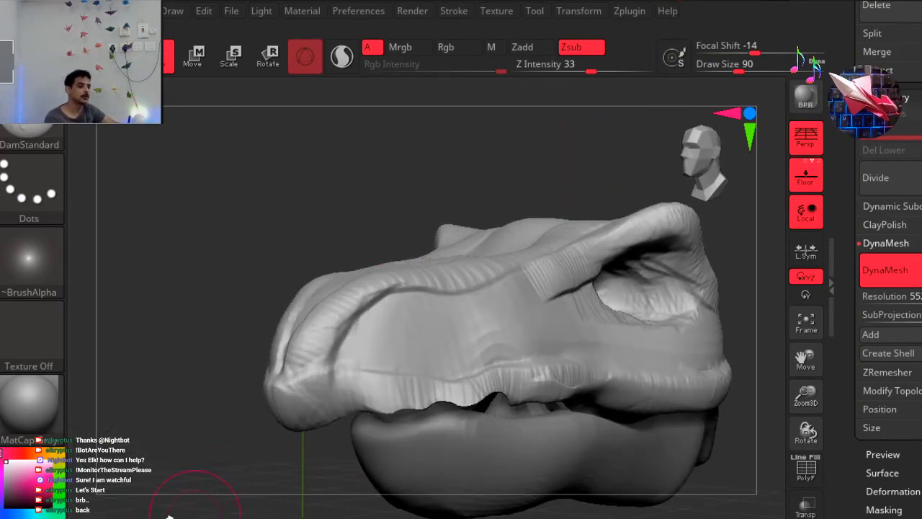
Carve a nostril hollow beside the front of the snout ridge with the ClayBuildup brush at draw size 23.
key(b)
key(c)
key(b)
key(space)
drag(569, 157, 523, 167)
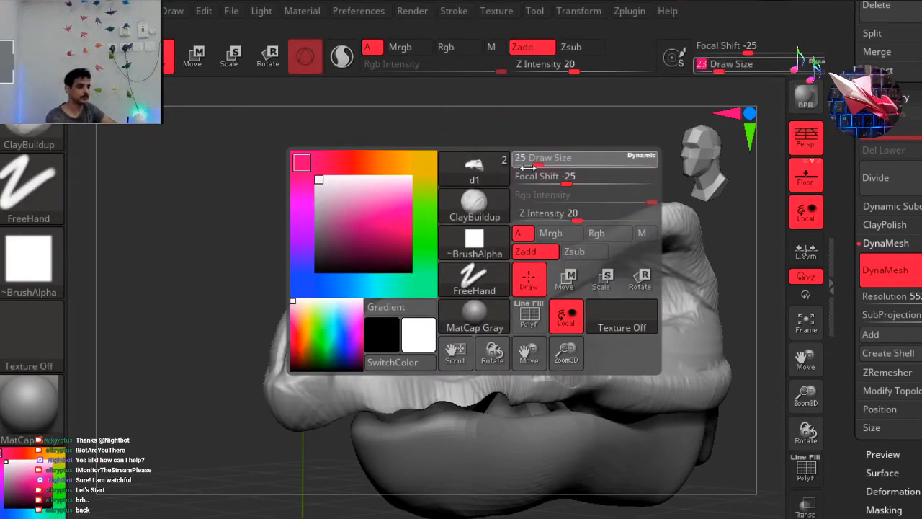
mouse_move(381, 299)
mouse_down()
mouse_move(366, 322)
mouse_move(382, 301)
mouse_move(364, 321)
mouse_move(354, 315)
mouse_up()
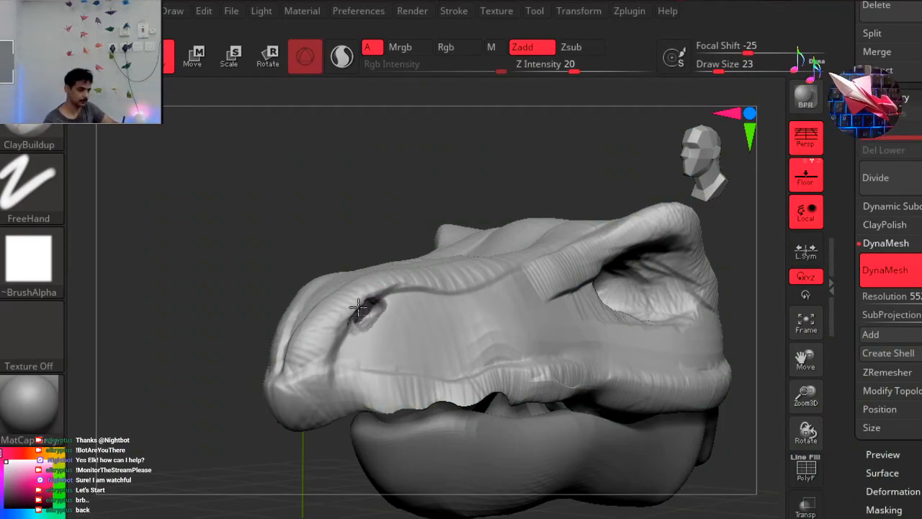
Examine the carved nostrils and the symmetry of the snout and brows from the front, close up and at a distance.
drag(248, 415, 284, 417)
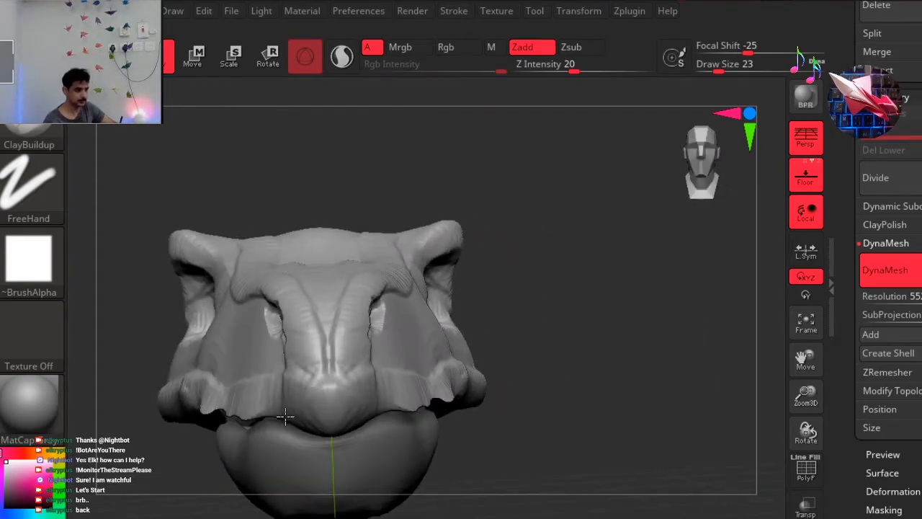
click(694, 164)
key(ctrl)
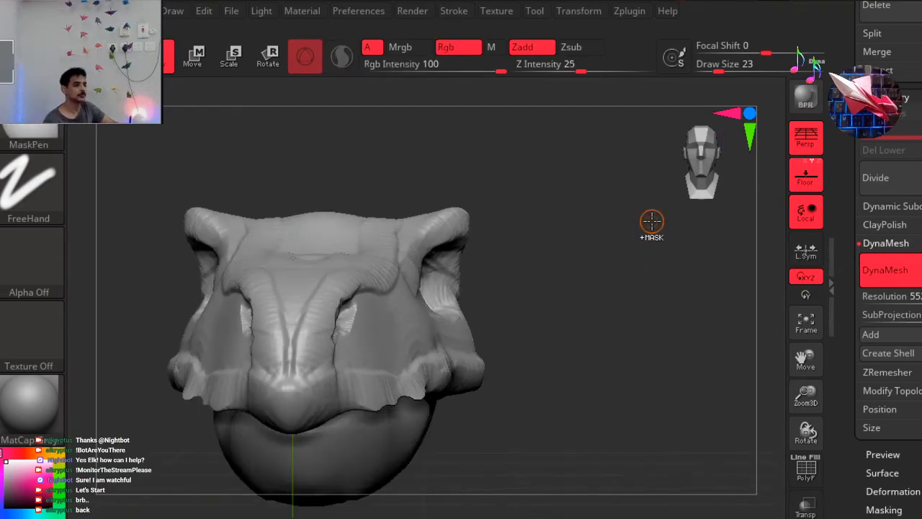
key(minus)
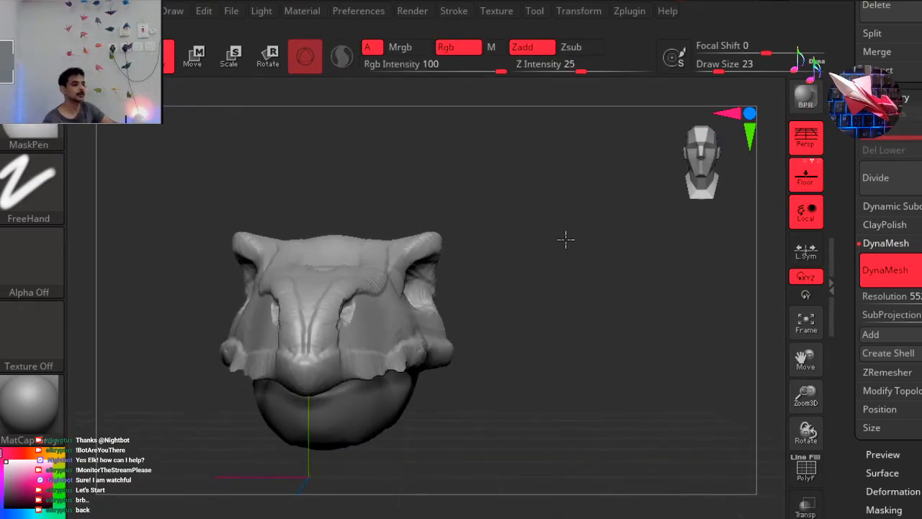
key(minus)
key(minus)
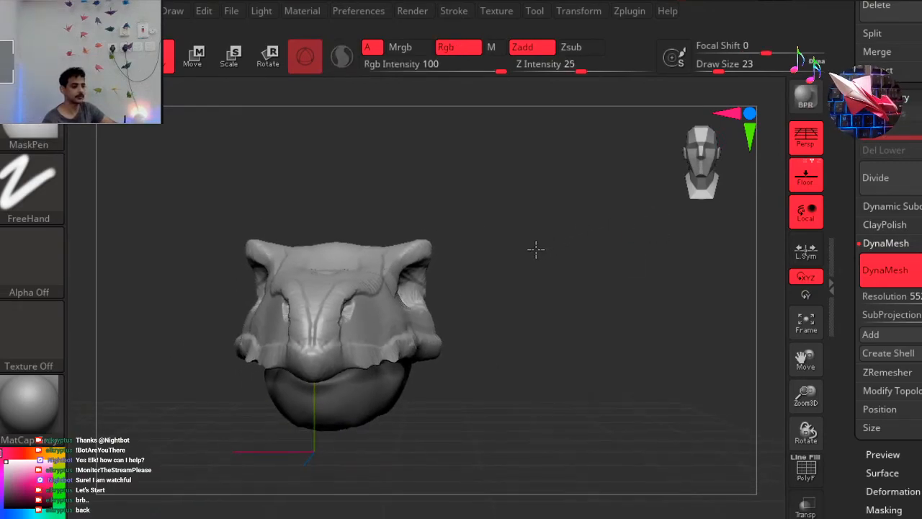
key(minus)
ctrl+right_drag(527, 253, 517, 259)
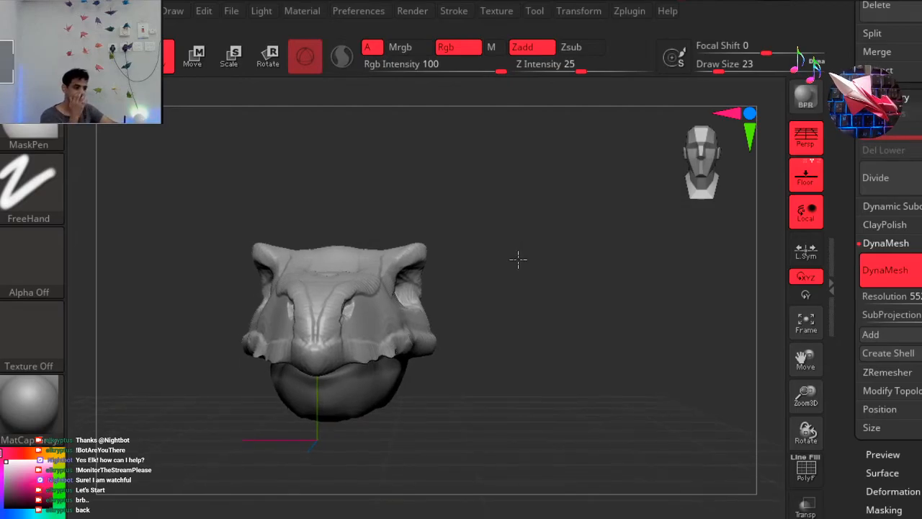
ctrl+right_drag(589, 277, 582, 286)
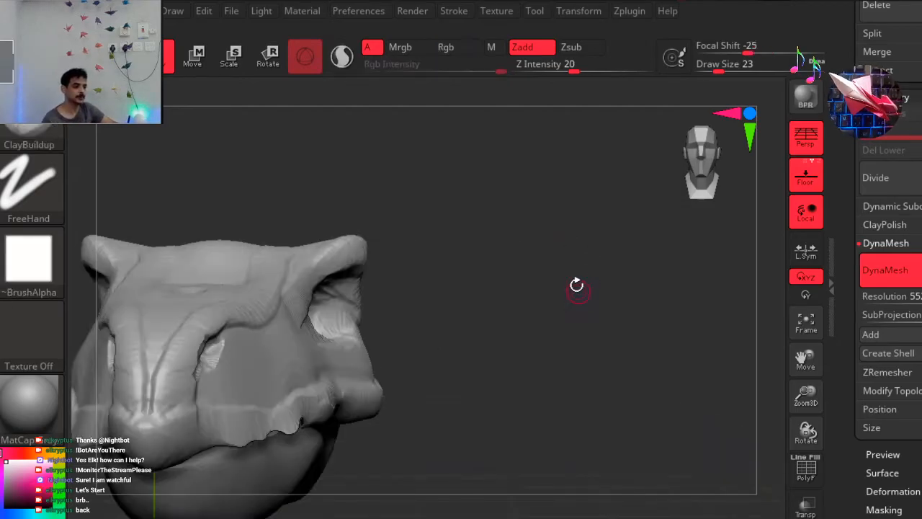
ctrl+right_drag(490, 252, 483, 252)
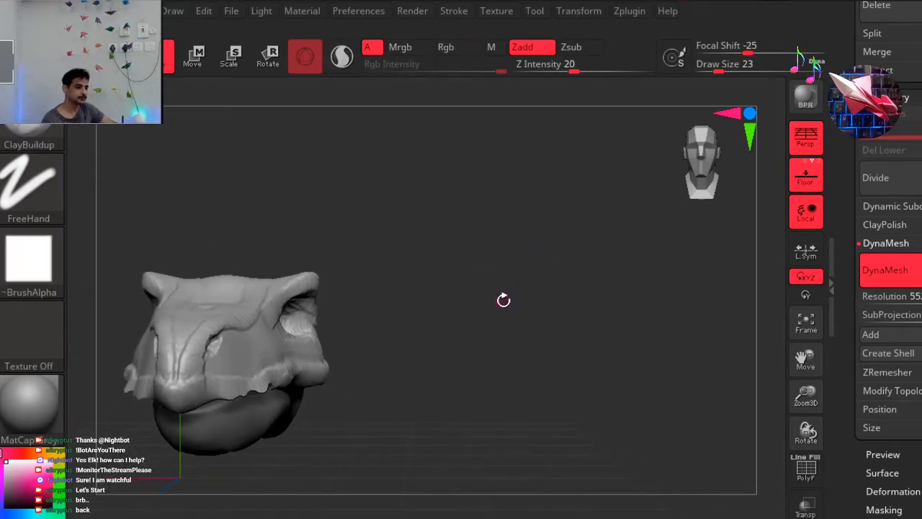
right_drag(639, 244, 626, 148)
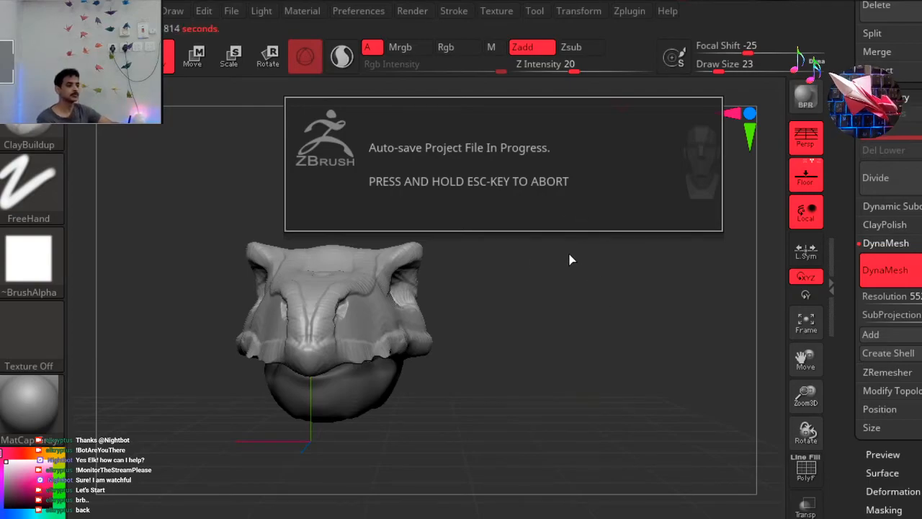
Compare the nostril placement and overall head shape in side, three-quarter and front views.
right_drag(581, 296, 520, 303)
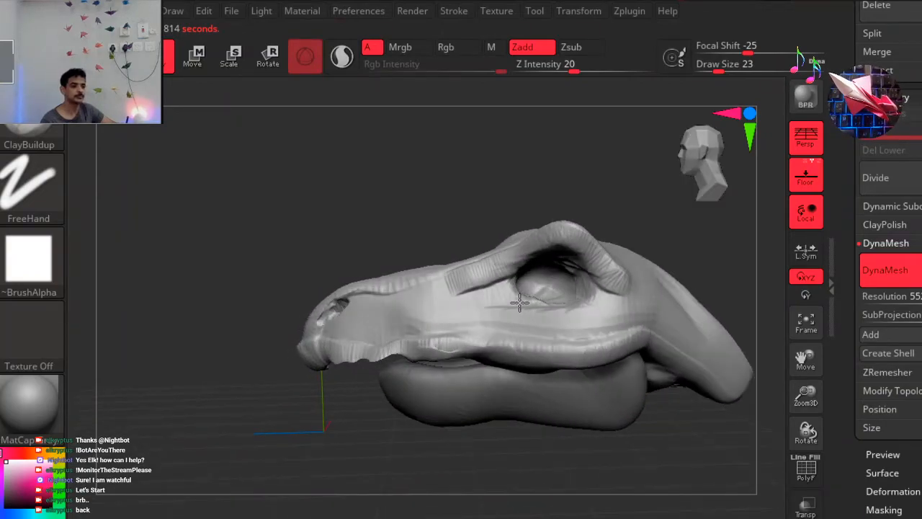
mouse_move(532, 303)
right_down()
mouse_move(636, 291)
mouse_move(673, 274)
mouse_move(638, 305)
mouse_move(487, 283)
mouse_move(568, 288)
right_up()
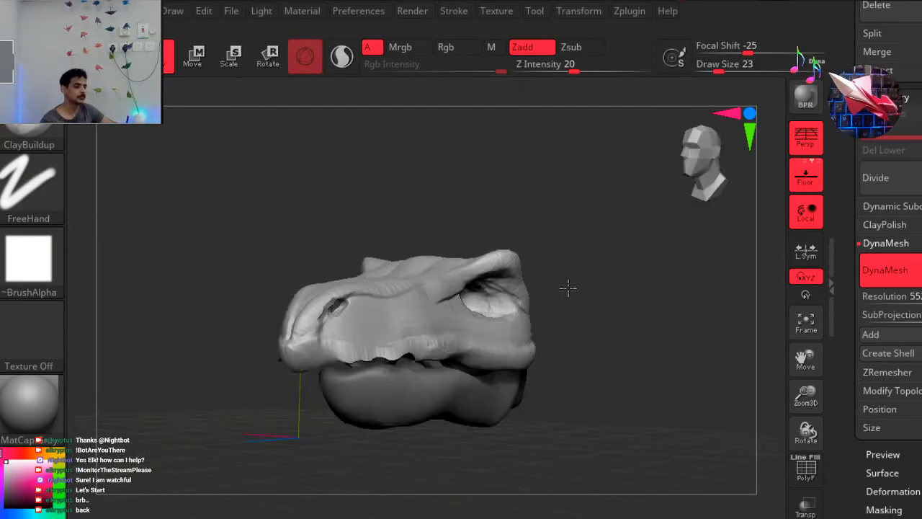
mouse_move(644, 183)
right_down()
mouse_move(647, 4)
mouse_move(631, 3)
right_up()
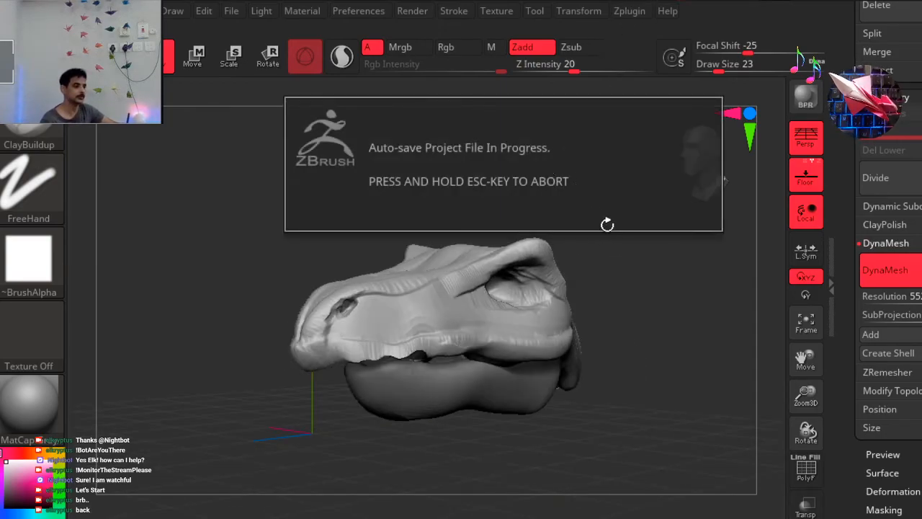
key(ctrl)
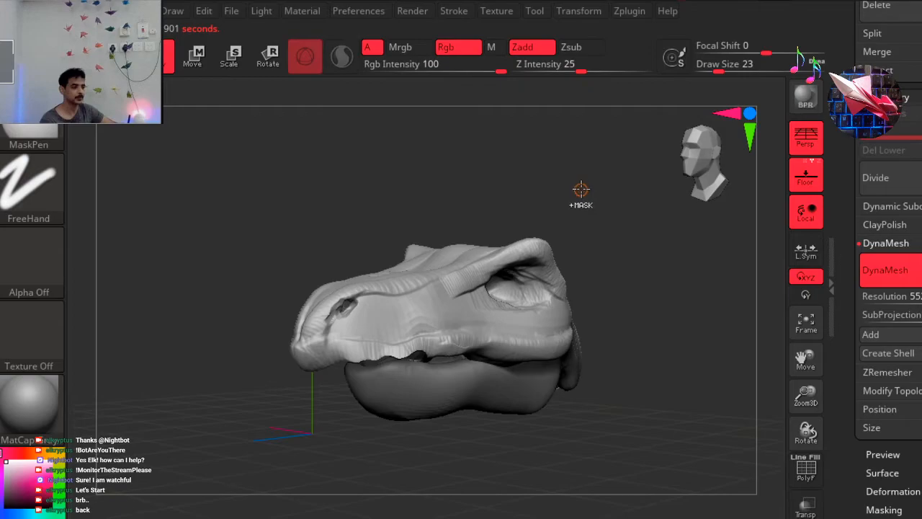
ctrl+right_drag(523, 196, 523, 196)
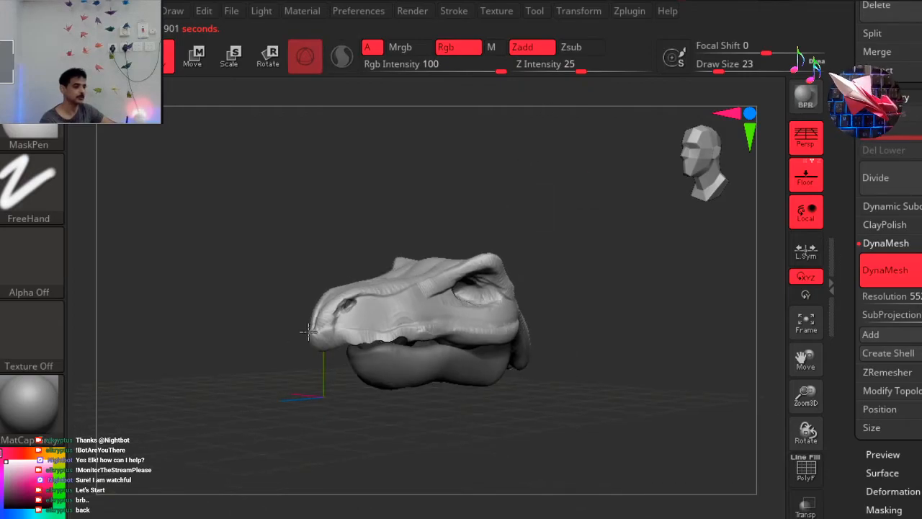
ctrl+right_drag(526, 377, 582, 316)
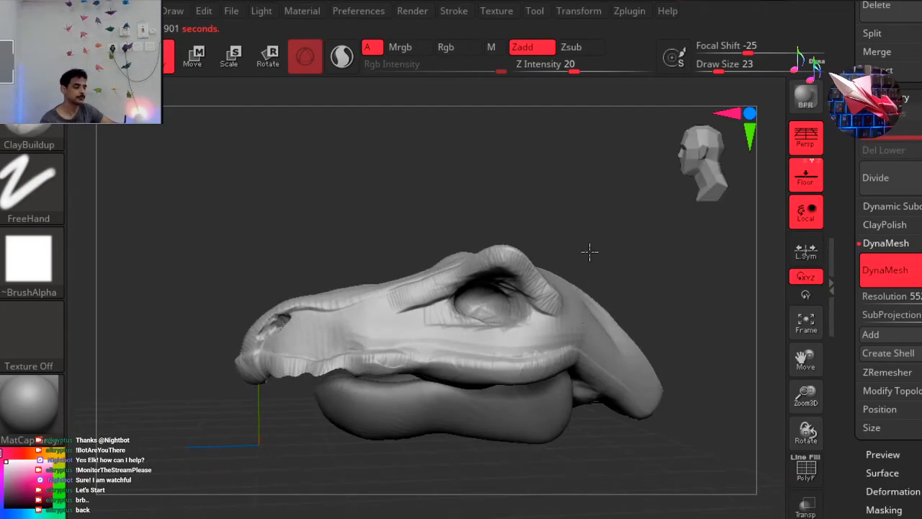
mouse_move(657, 254)
right_down()
mouse_move(675, 264)
mouse_move(653, 300)
mouse_move(584, 312)
mouse_move(635, 321)
right_up()
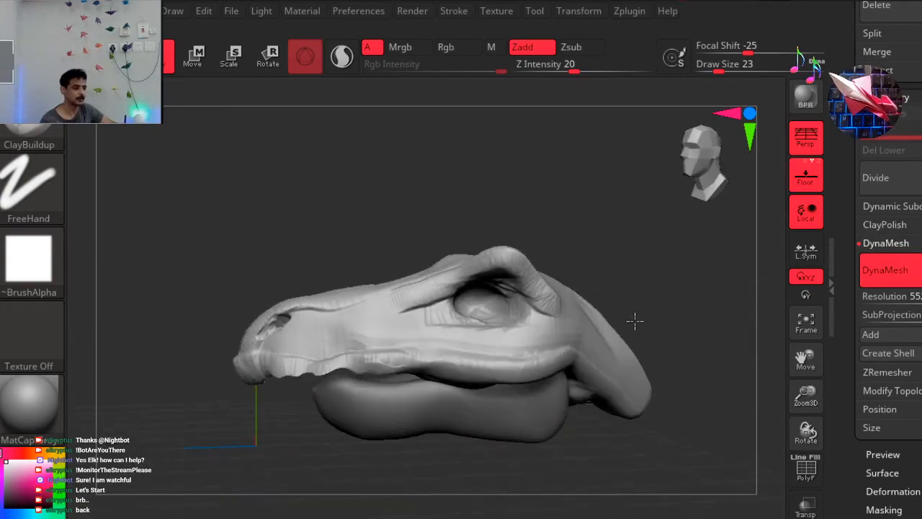
mouse_move(650, 375)
right_down()
mouse_move(655, 384)
mouse_move(643, 372)
right_up()
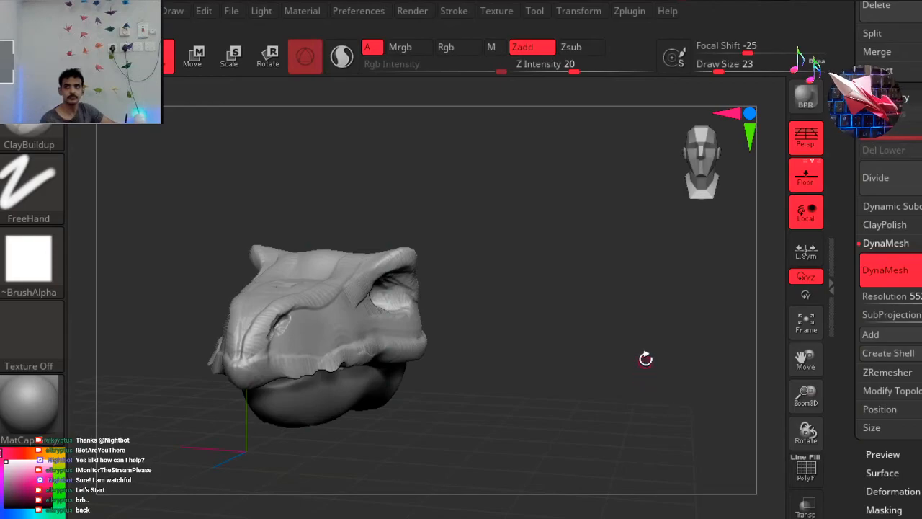
shift+drag(653, 172, 633, 131)
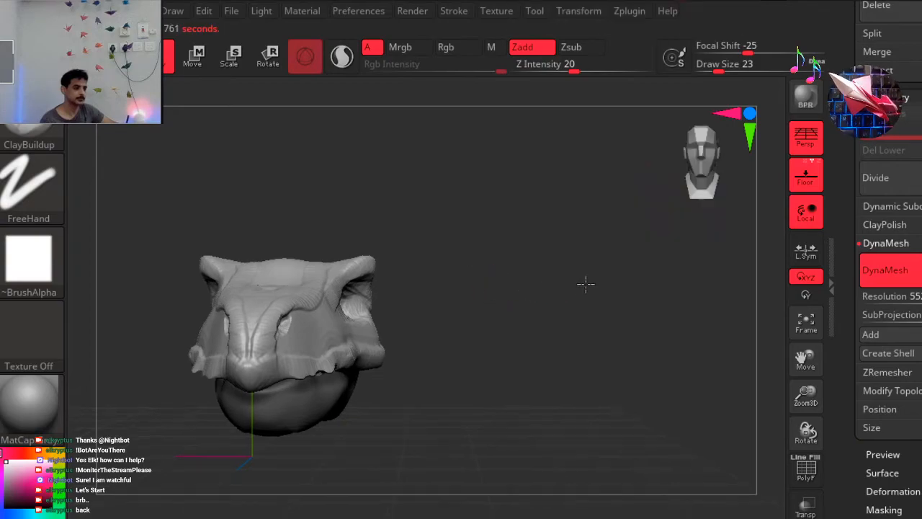
mouse_move(555, 261)
shift+mouse_down()
mouse_move(613, 278)
mouse_move(579, 274)
mouse_move(590, 278)
mouse_move(699, 168)
shift+mouse_up()
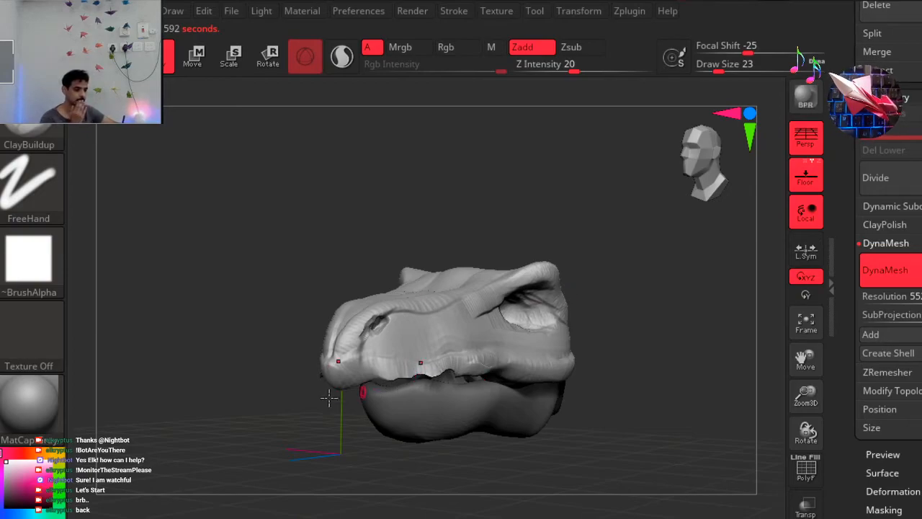
Inspect the opposite side of the head and the underside of the snout and lower jaw.
shift+drag(353, 451, 309, 349)
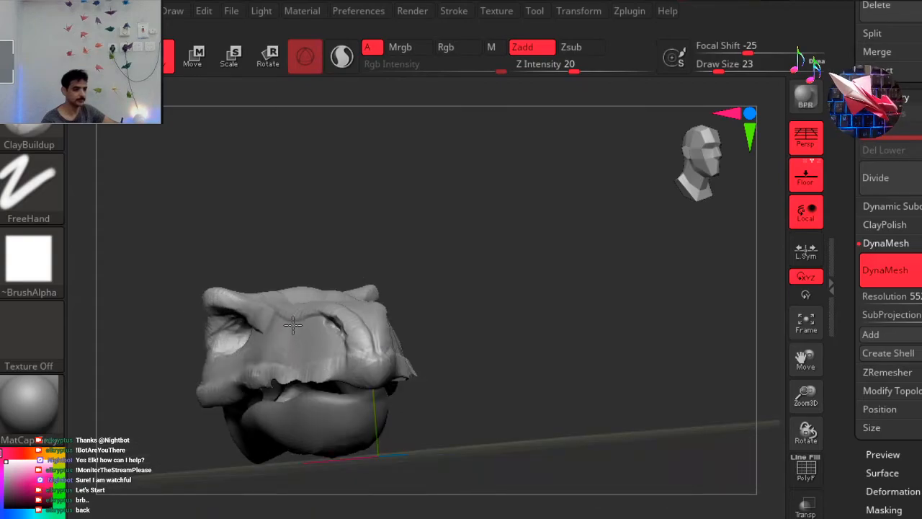
drag(305, 245, 511, 246)
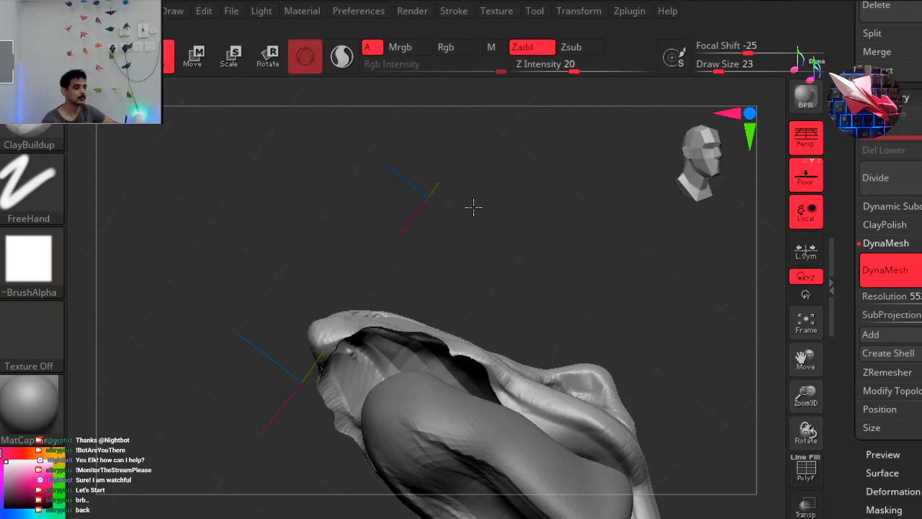
drag(456, 170, 488, 210)
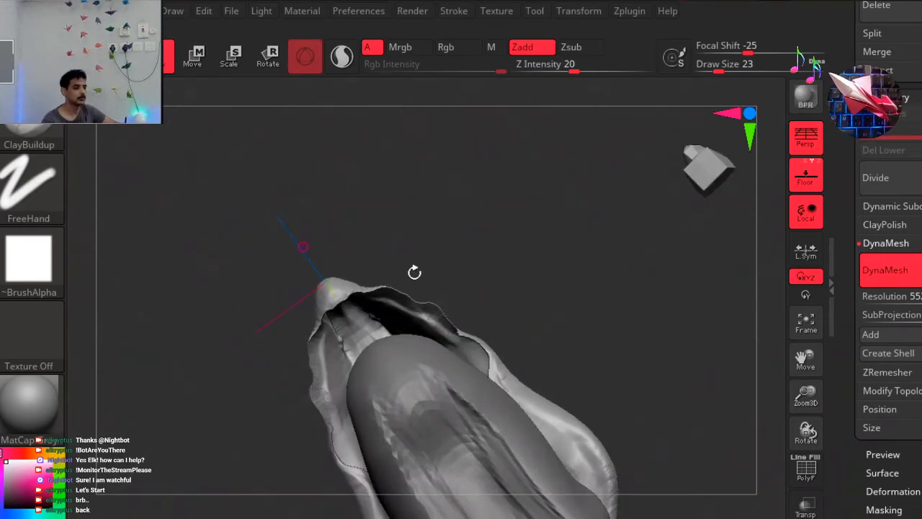
alt+right_drag(440, 324, 388, 216)
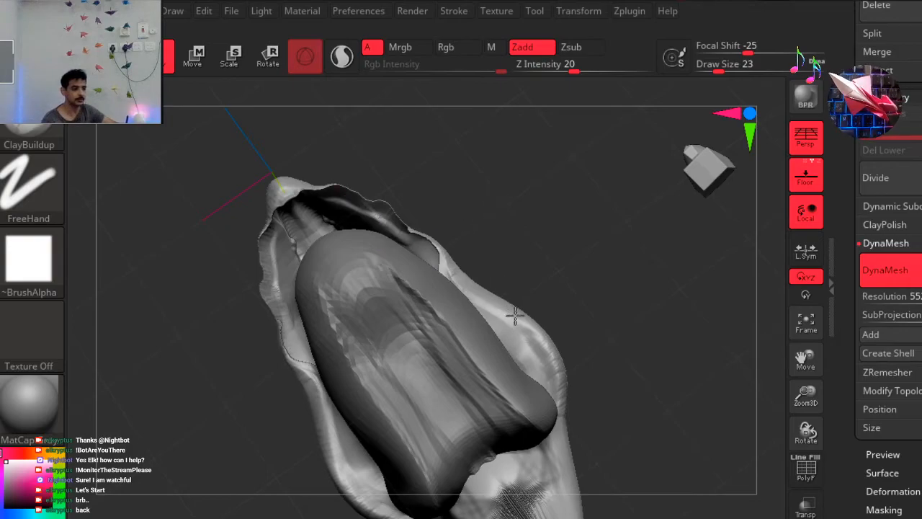
drag(606, 297, 569, 193)
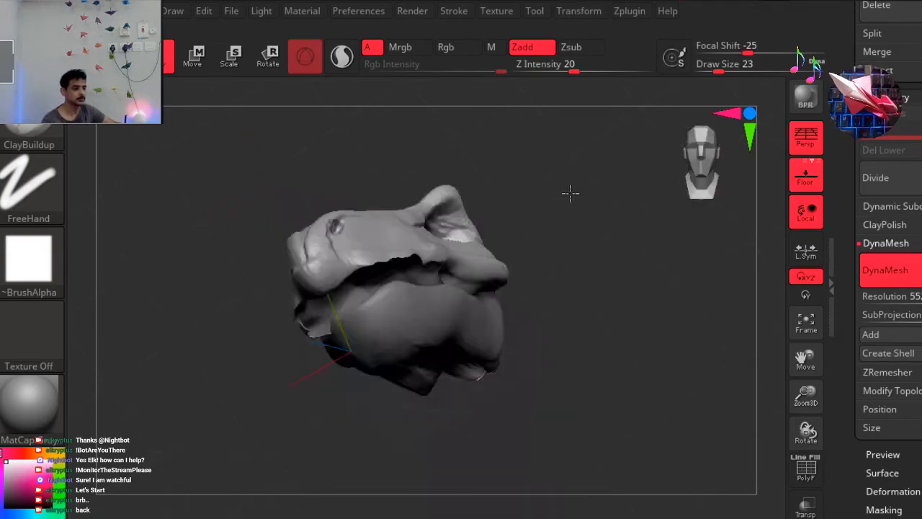
mouse_move(557, 255)
mouse_down()
mouse_move(580, 255)
mouse_move(560, 324)
mouse_up()
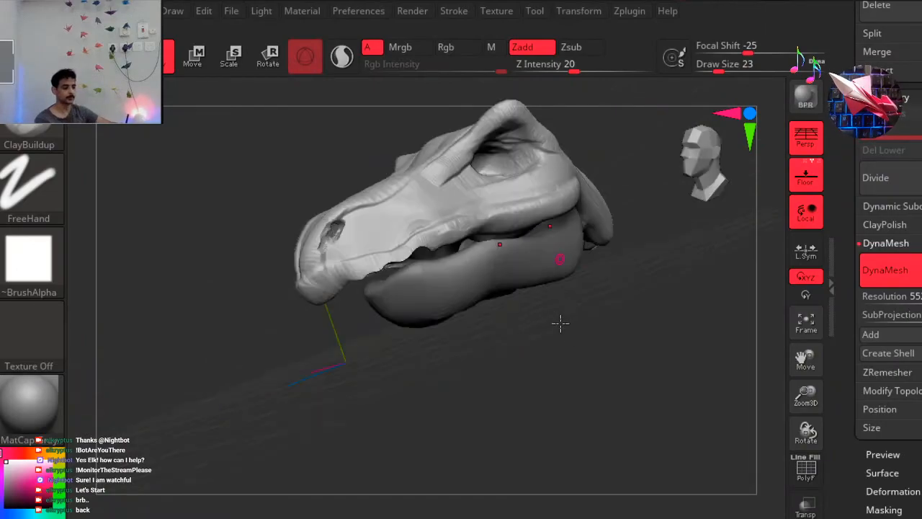
Review the head's side profile from the snout tip and lip line to the eye socket and rear crest.
drag(629, 7, 613, 36)
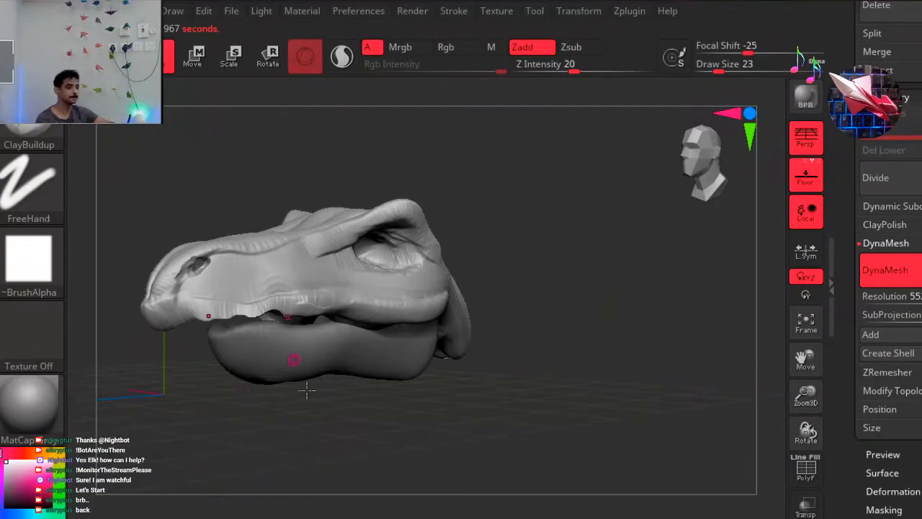
drag(598, 314, 727, 192)
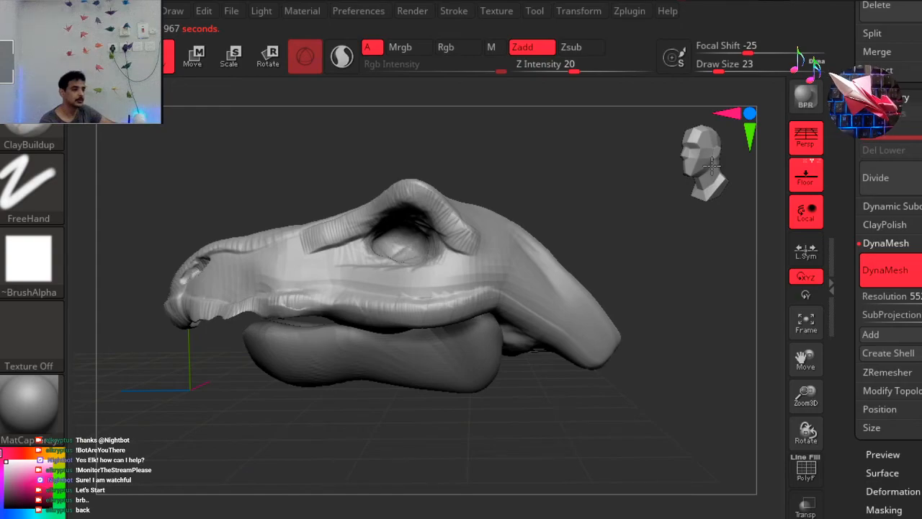
drag(714, 164, 702, 161)
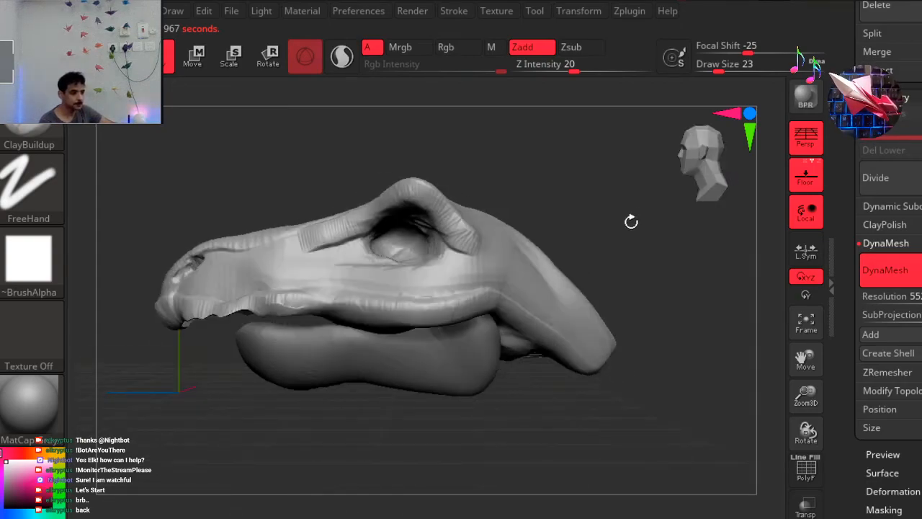
key(ctrl)
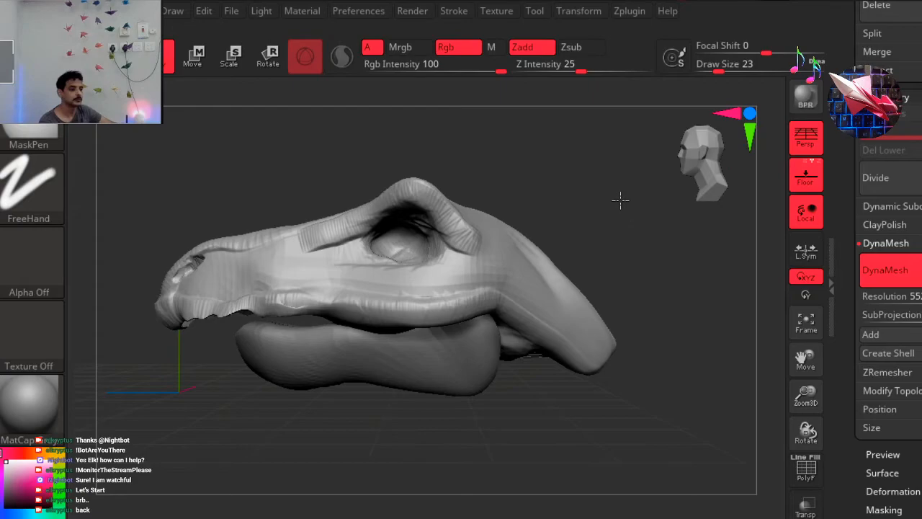
ctrl+right_drag(559, 219, 611, 243)
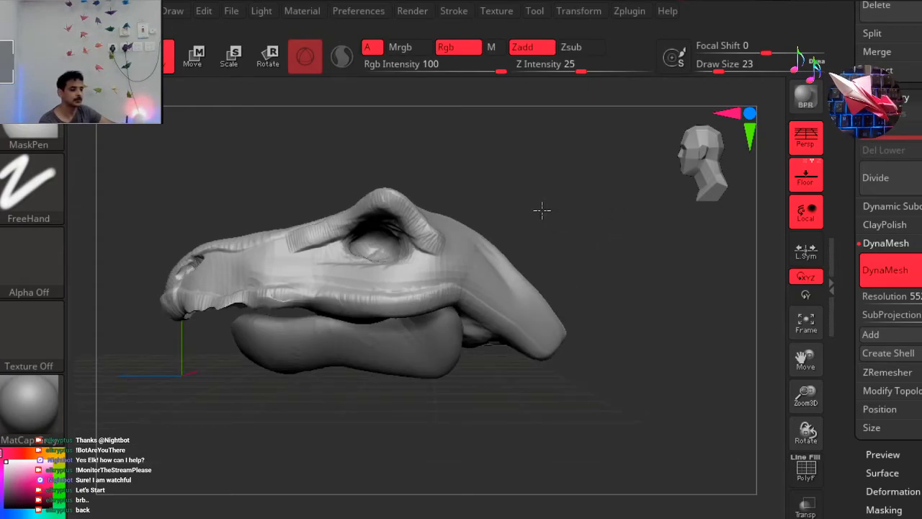
ctrl+right_drag(518, 235, 492, 248)
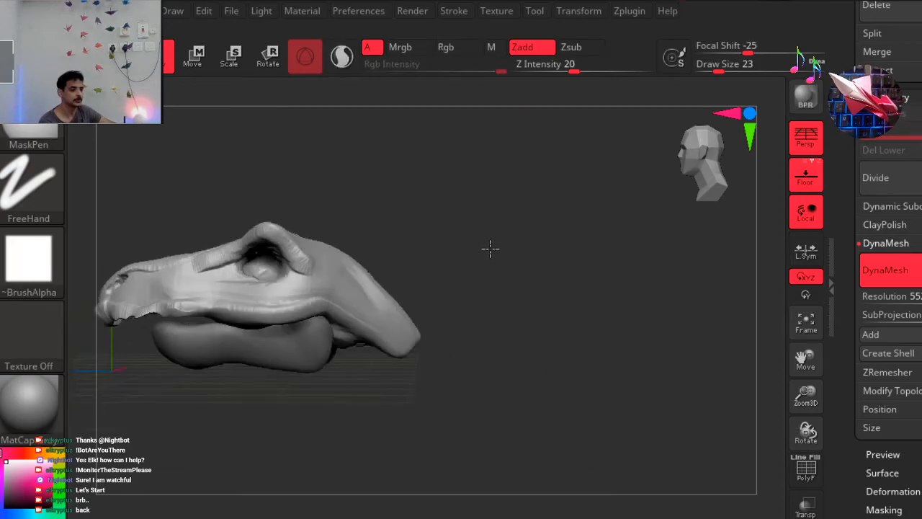
ctrl+right_drag(302, 183, 237, 184)
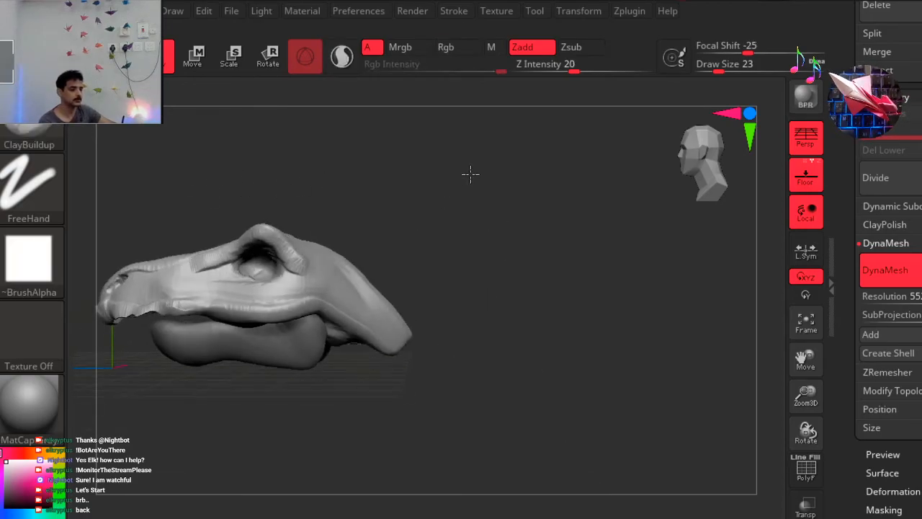
ctrl+right_drag(466, 167, 460, 165)
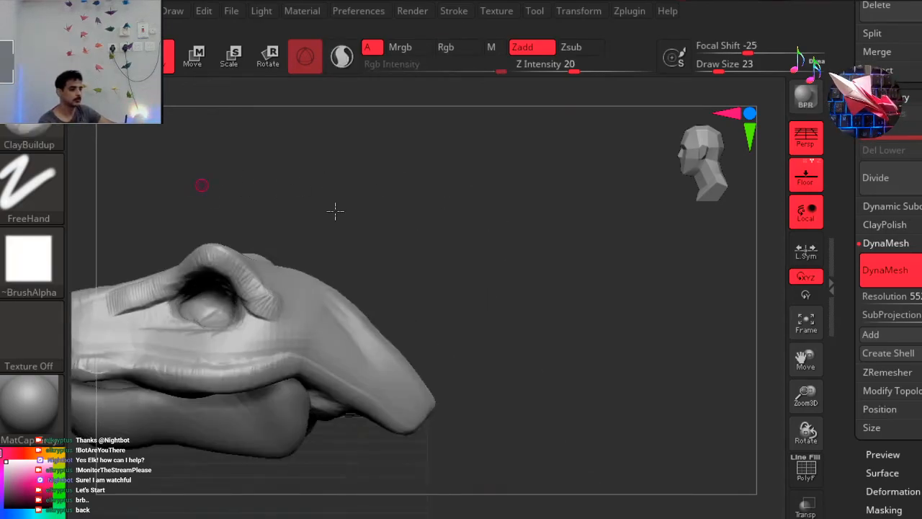
right_drag(335, 209, 261, 229)
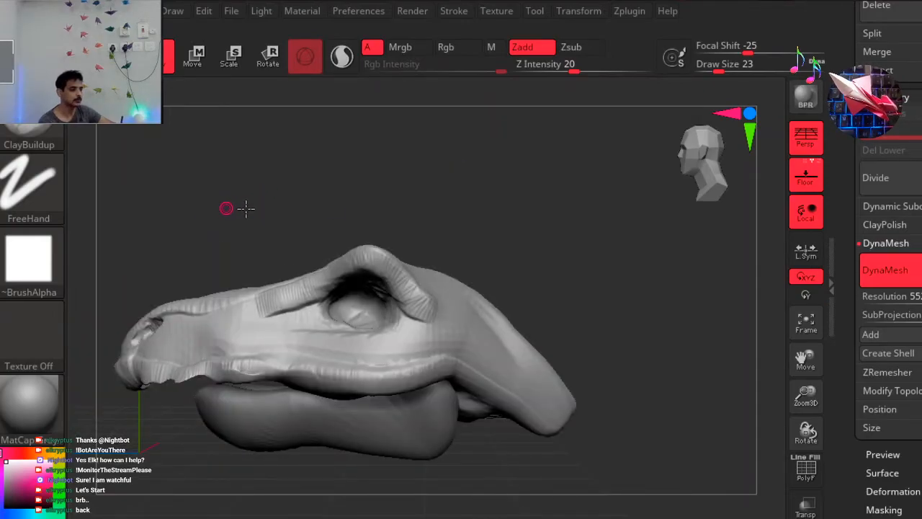
Try remeshing the upper head with DynaMesh at resolution 200 and check the brow and lip surfaces.
ctrl+right_drag(247, 206, 262, 199)
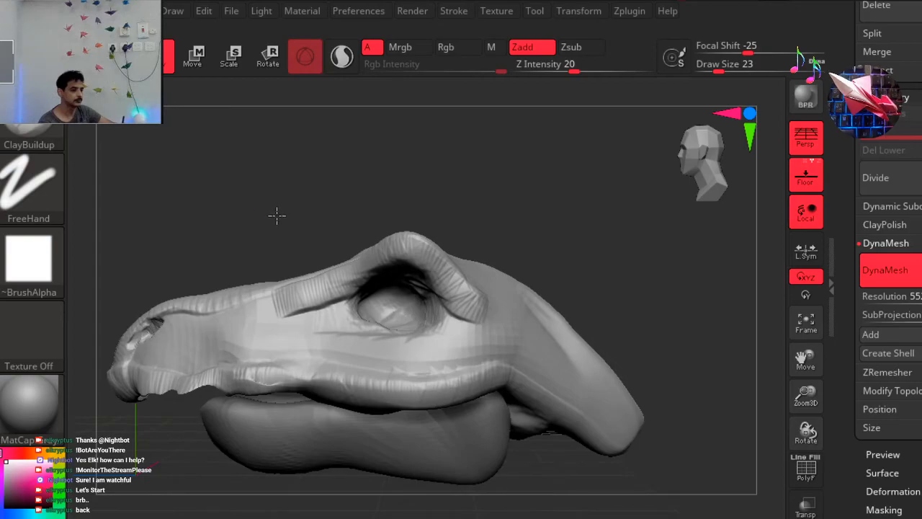
right_drag(275, 217, 279, 216)
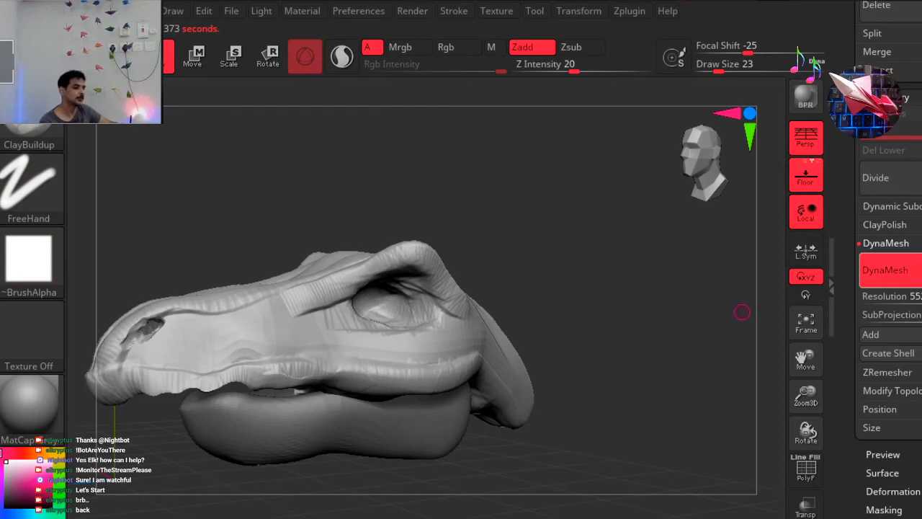
click(891, 271)
drag(905, 297, 895, 297)
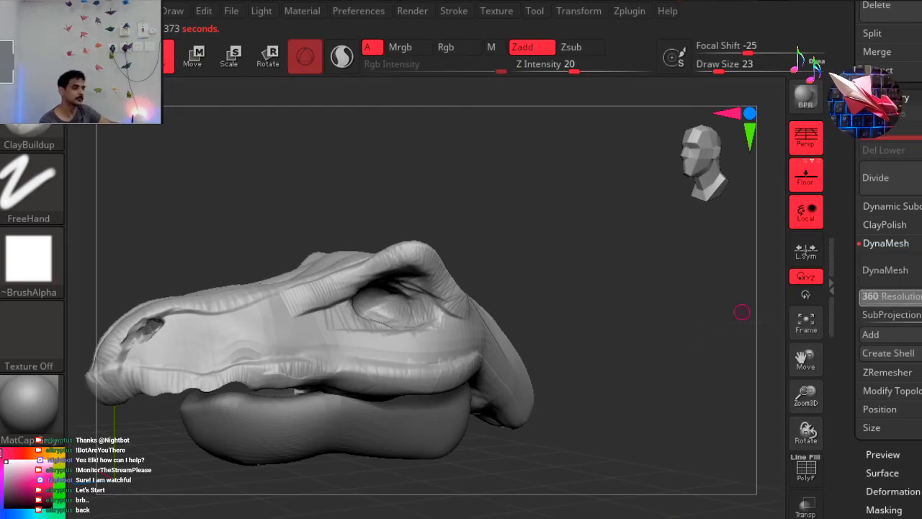
click(897, 274)
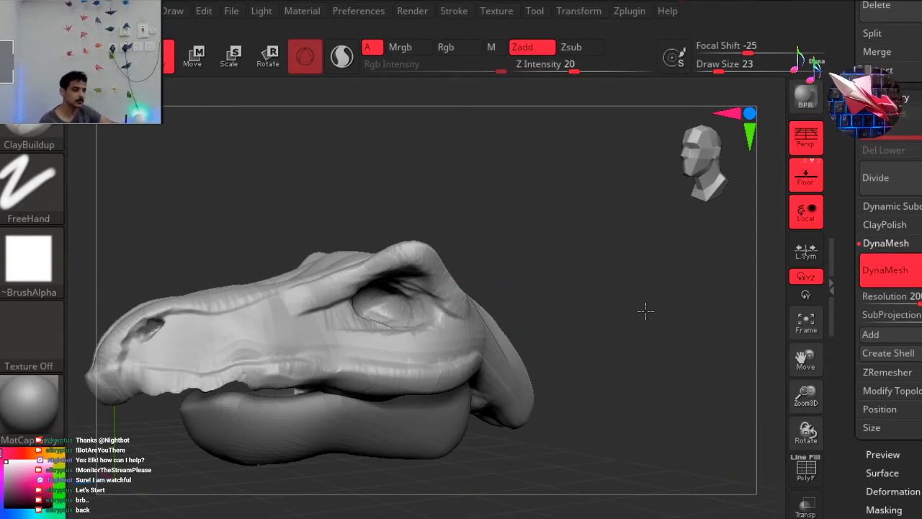
drag(678, 310, 689, 308)
mouse_move(602, 317)
mouse_down()
mouse_move(635, 318)
mouse_move(631, 303)
mouse_move(604, 302)
mouse_up()
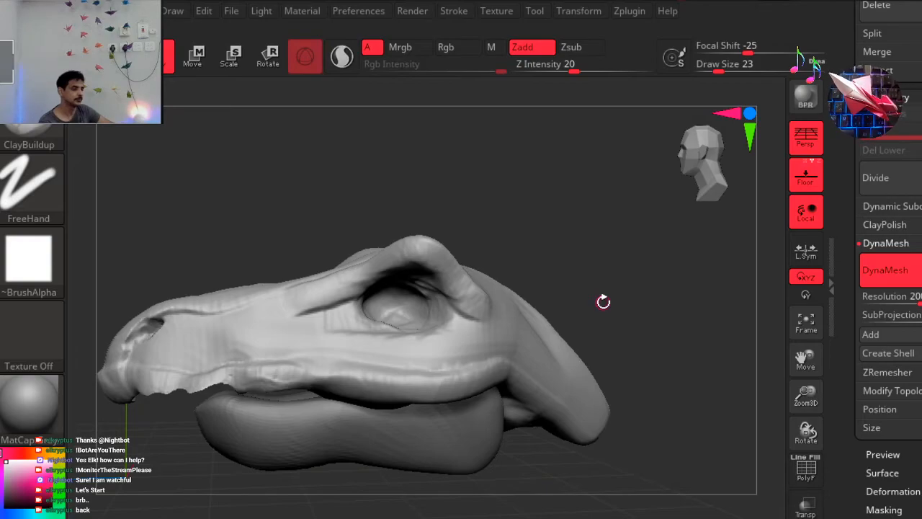
key(ctrl)
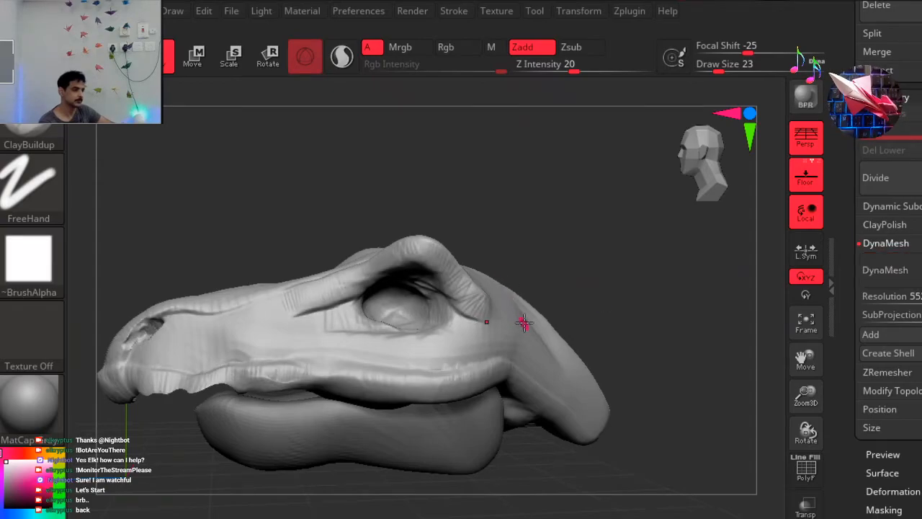
Try remeshing the upper head with DynaMesh at resolution 80, compare its surface detail, and undo the remesh.
click(920, 297)
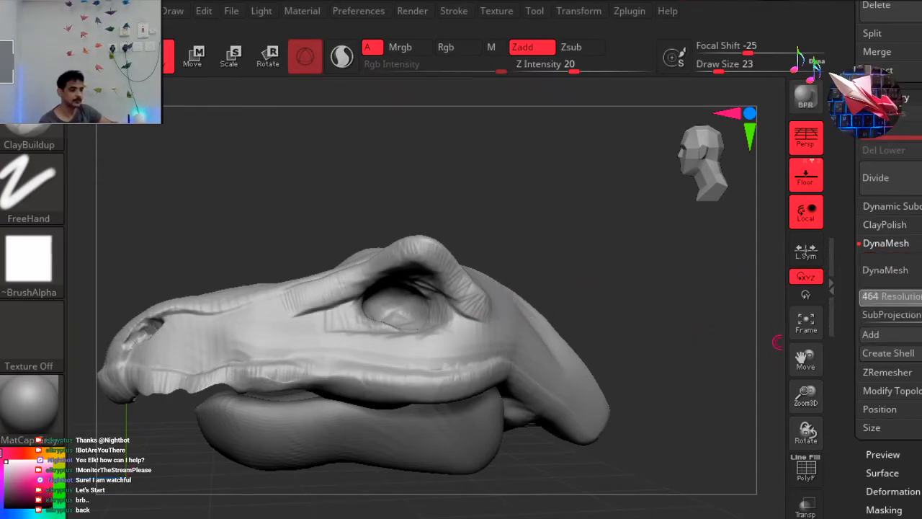
drag(914, 302, 902, 305)
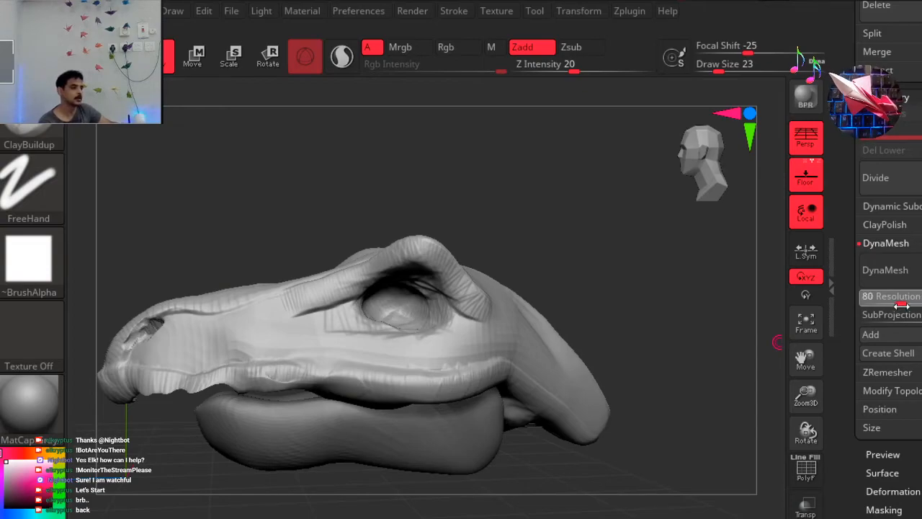
click(897, 269)
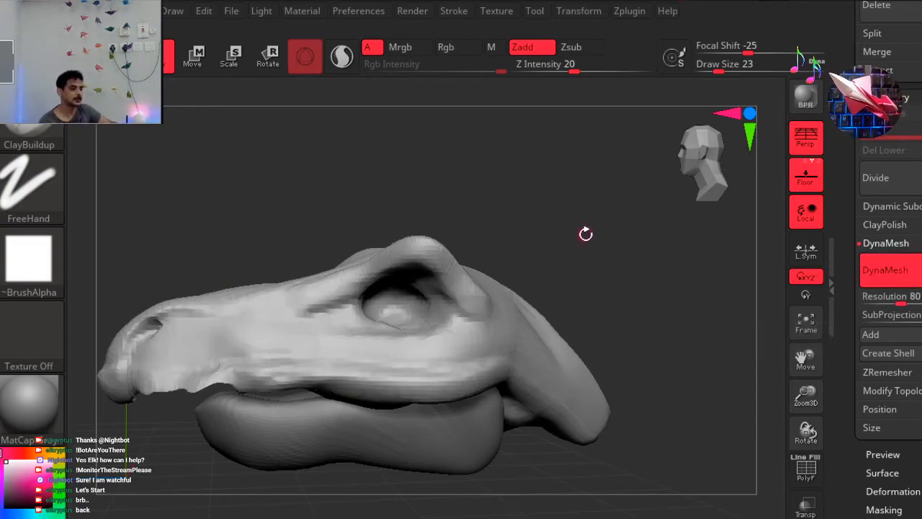
mouse_move(630, 244)
mouse_down()
mouse_move(679, 247)
mouse_move(583, 230)
mouse_move(638, 237)
mouse_move(613, 216)
mouse_up()
key(ctrl)
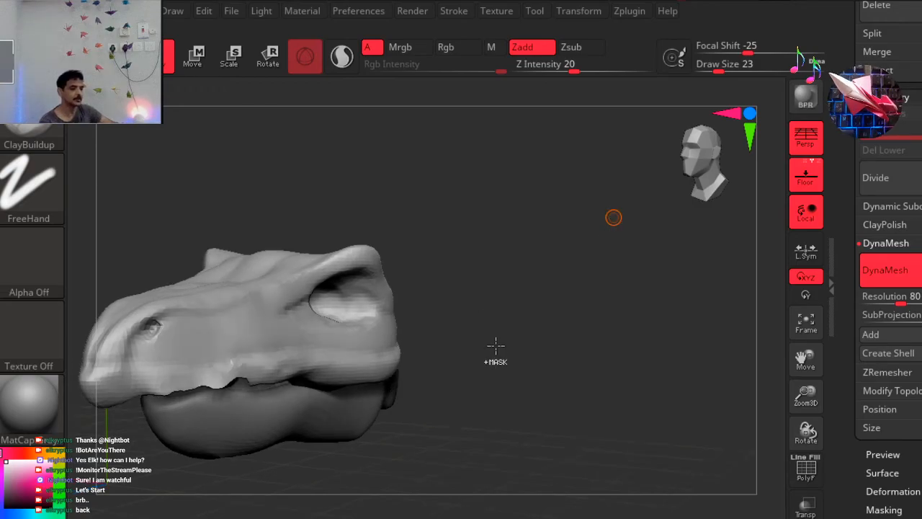
ctrl+drag(548, 325, 548, 324)
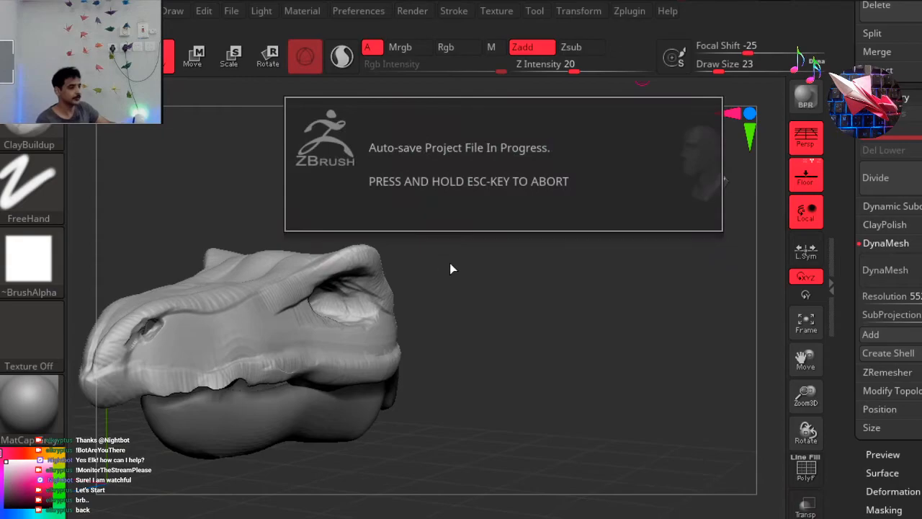
key(ctrl)
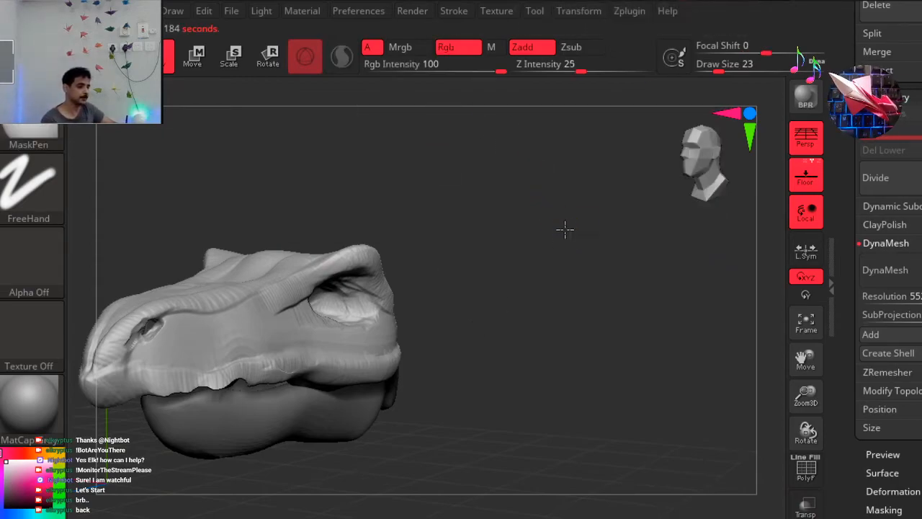
Examine the stroke texture on the brow ridge, inside the eye socket and along the upper lip.
ctrl+right_drag(468, 289, 434, 301)
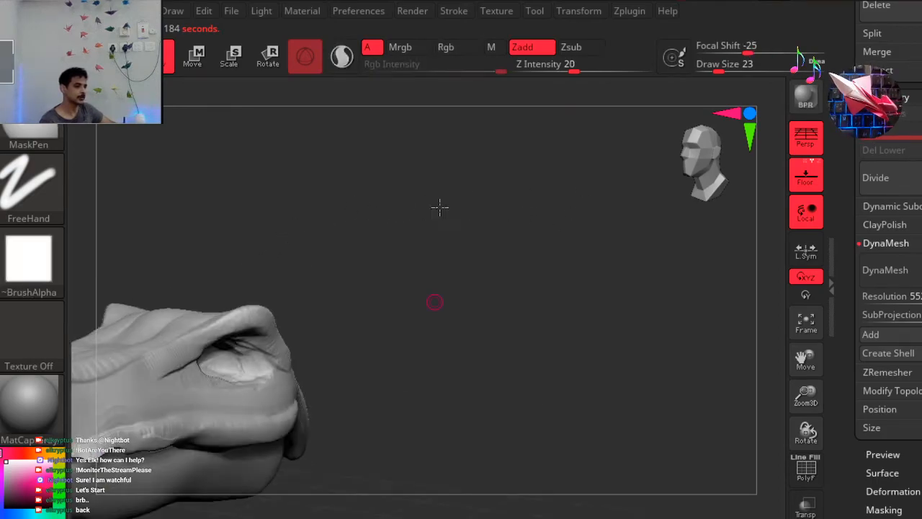
ctrl+right_drag(440, 207, 489, 172)
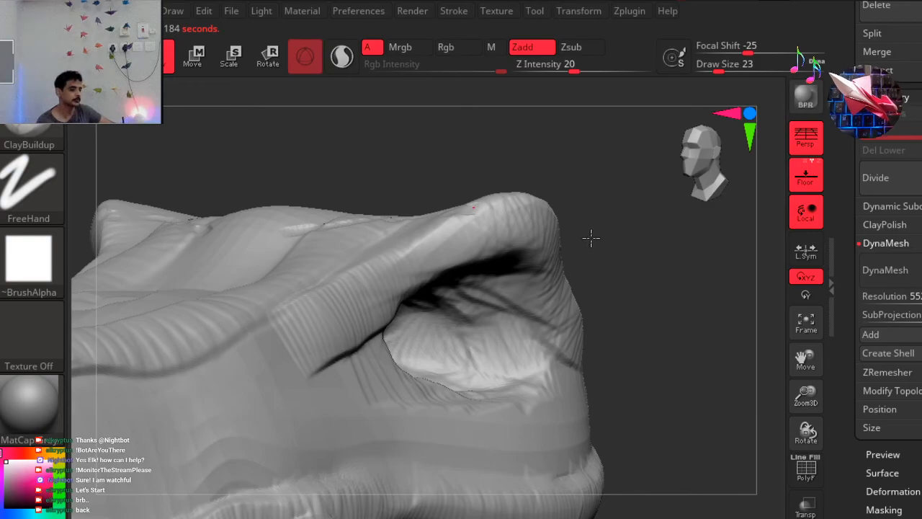
key(ctrl+z)
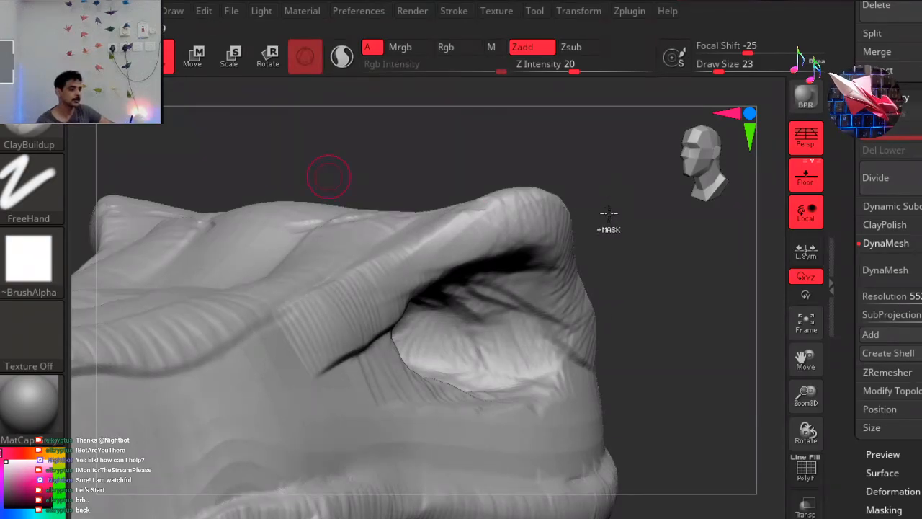
ctrl+right_drag(602, 226, 547, 250)
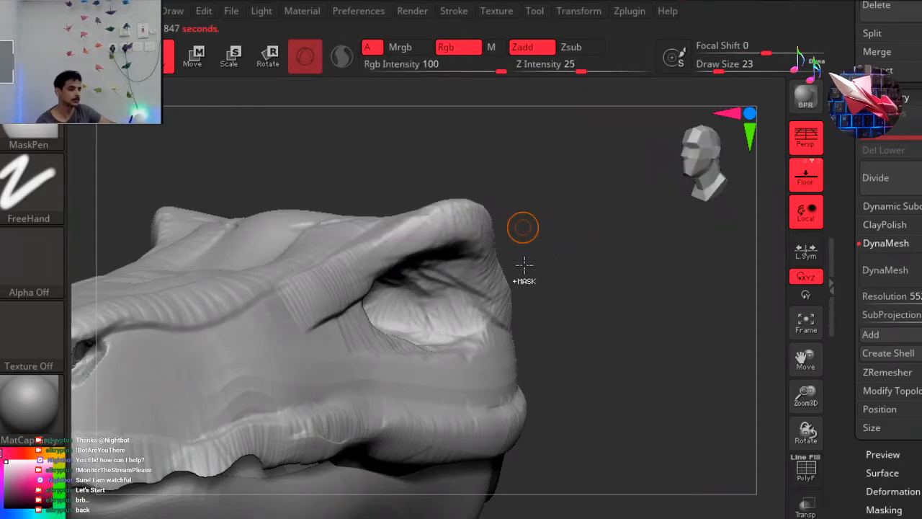
ctrl+right_drag(555, 235, 513, 262)
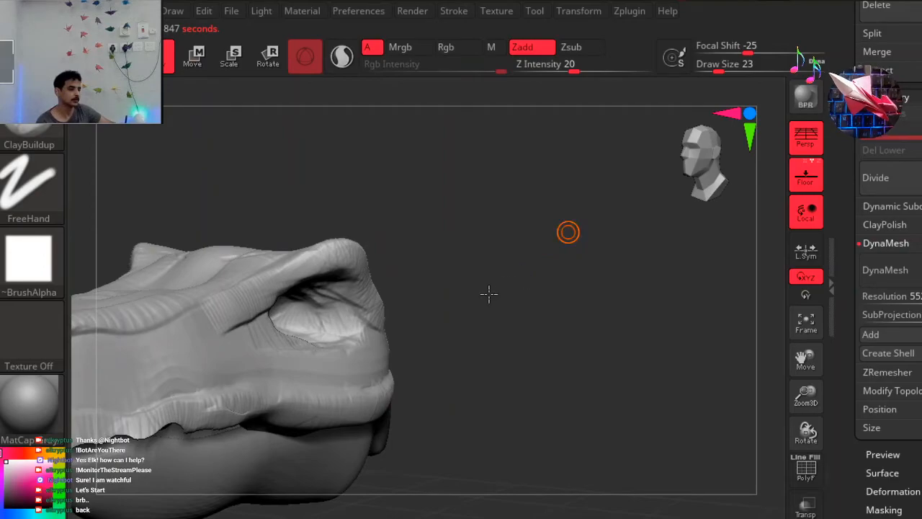
alt+right_drag(585, 237, 569, 272)
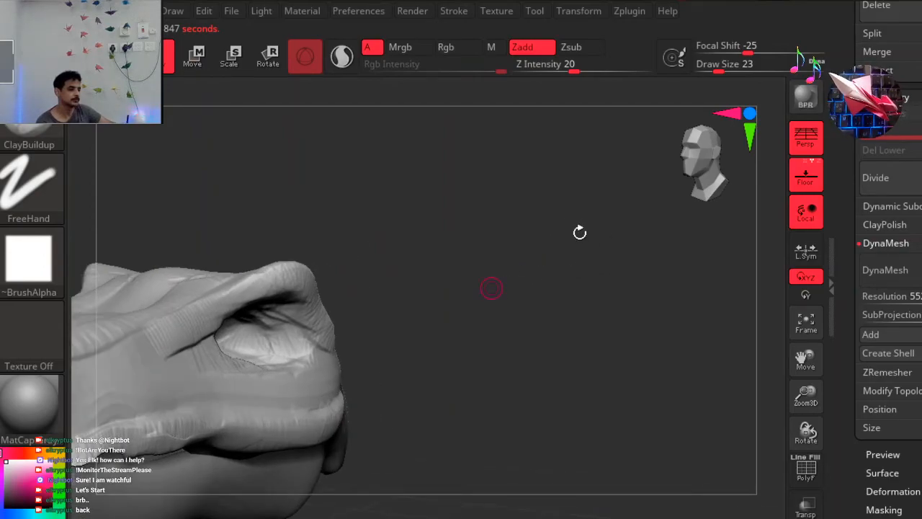
ctrl+right_drag(580, 232, 567, 229)
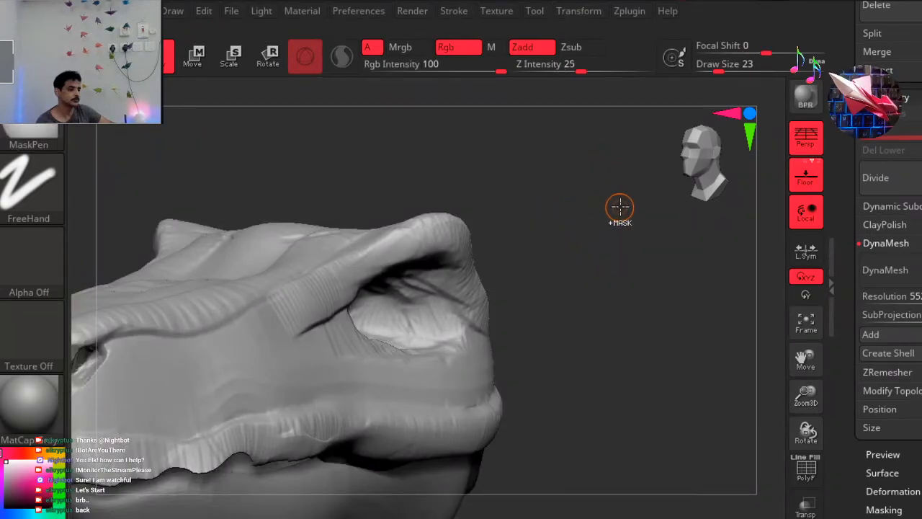
Try remeshing the upper head with DynaMesh at resolution 104, inspect the eye area, and undo the remesh.
drag(912, 297, 907, 297)
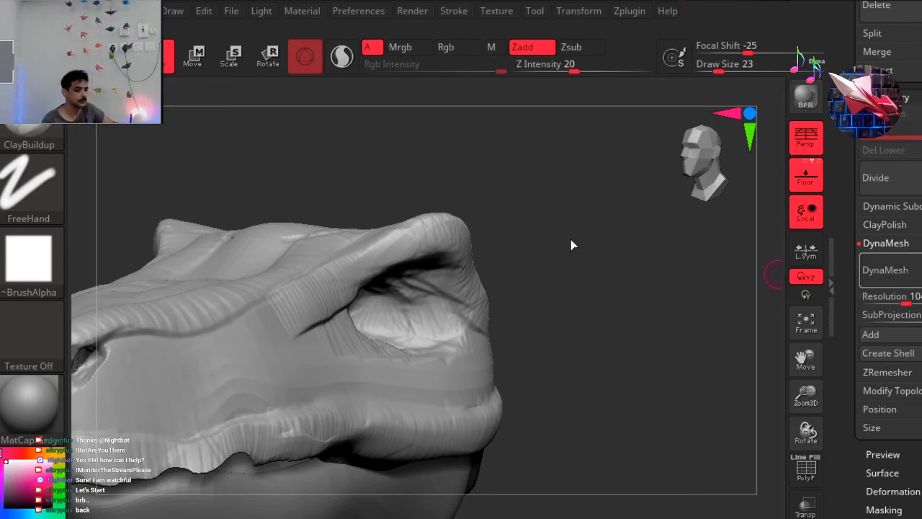
key(ctrl)
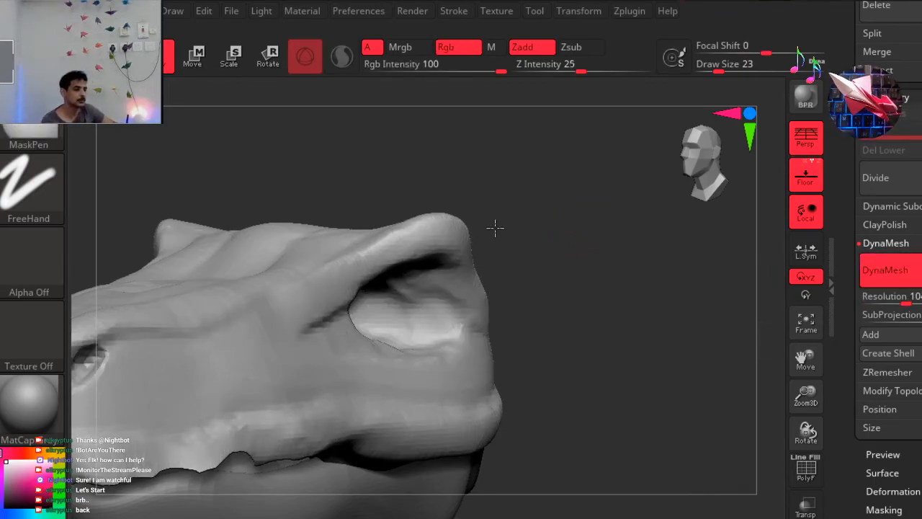
drag(489, 229, 585, 238)
key(ctrl)
ctrl+right_drag(489, 317, 459, 193)
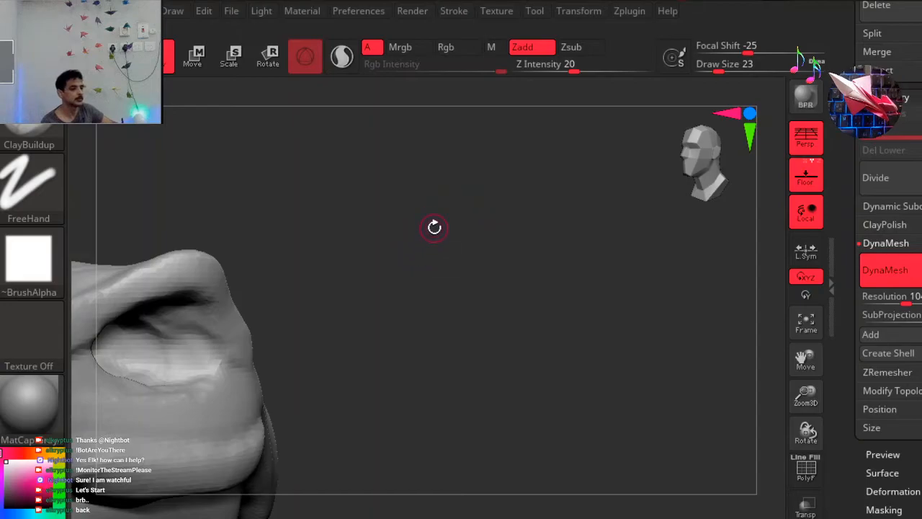
alt+drag(625, 257, 801, 220)
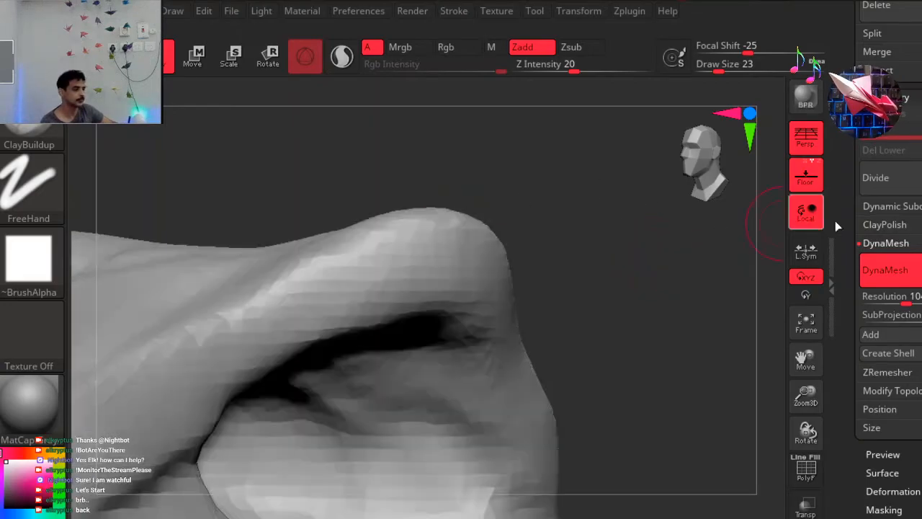
drag(916, 16, 917, 505)
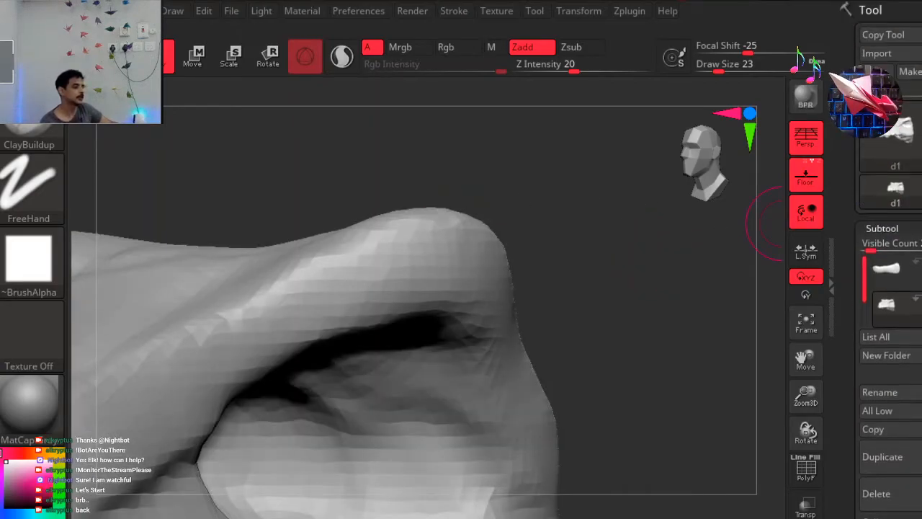
key(ctrl)
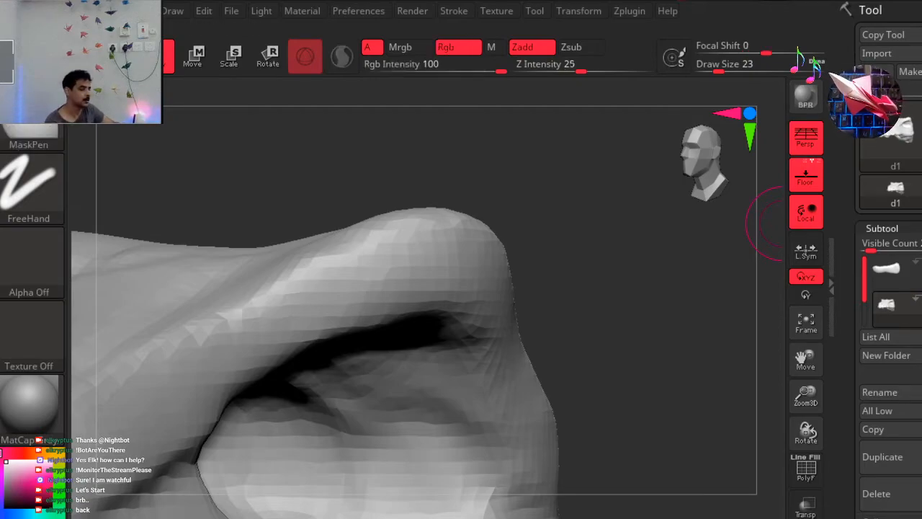
key(d)
Check the upper head's mesh details, make the lower jaw subtool d2 active, and inspect its rim and hollow interior.
mouse_move(888, 306)
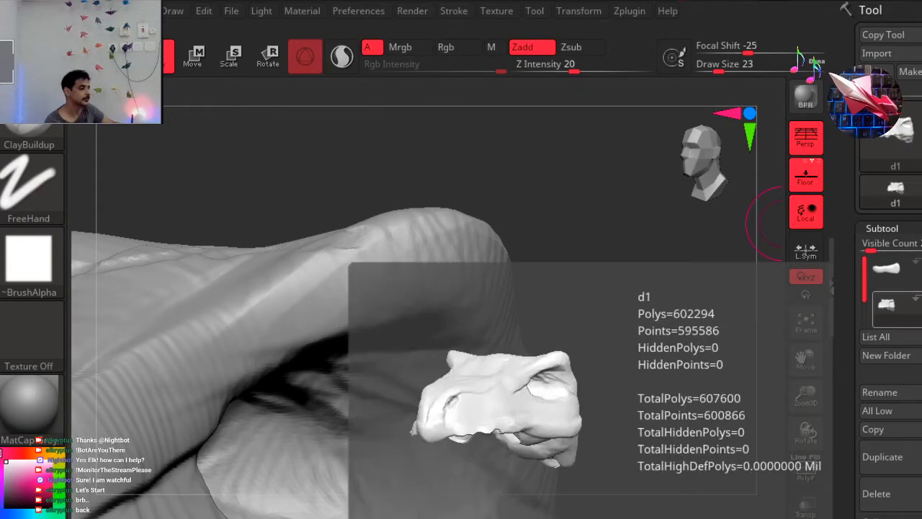
click(895, 277)
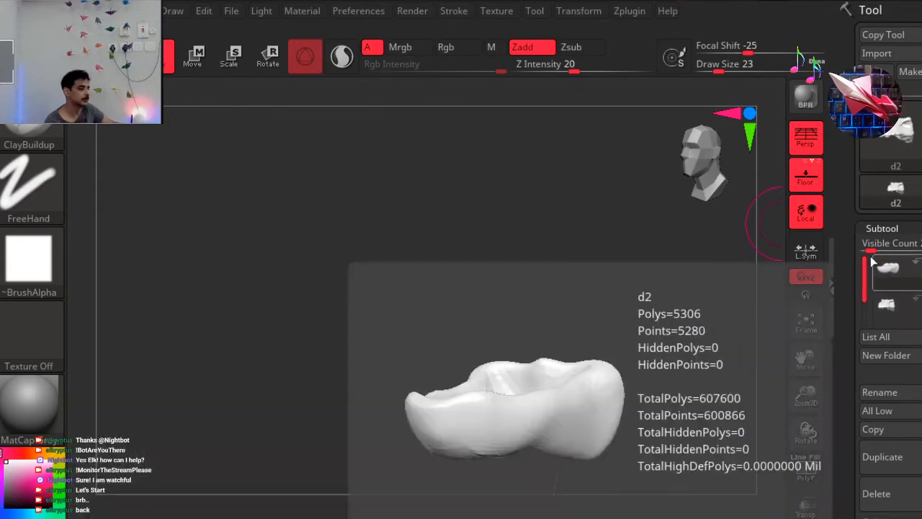
ctrl+drag(633, 280, 532, 325)
ctrl+drag(601, 293, 549, 325)
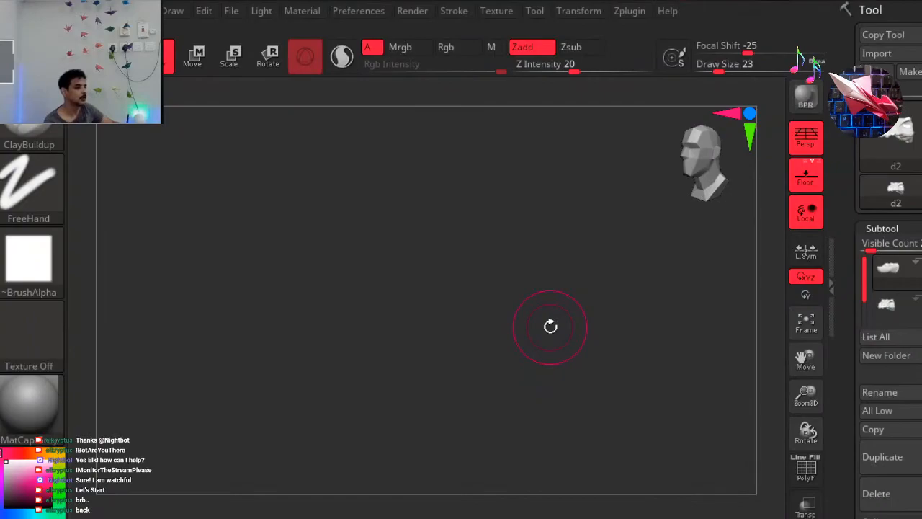
key(ctrl)
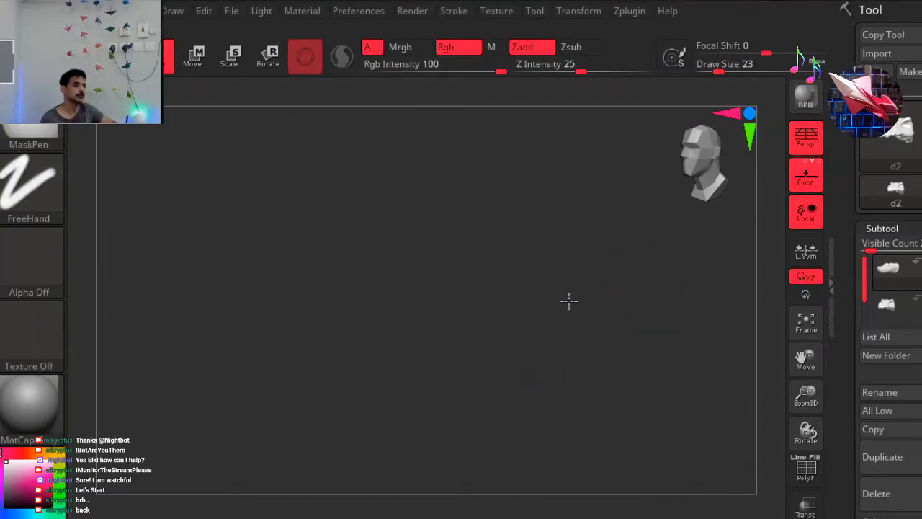
ctrl+right_drag(550, 305, 396, 326)
key(ctrl)
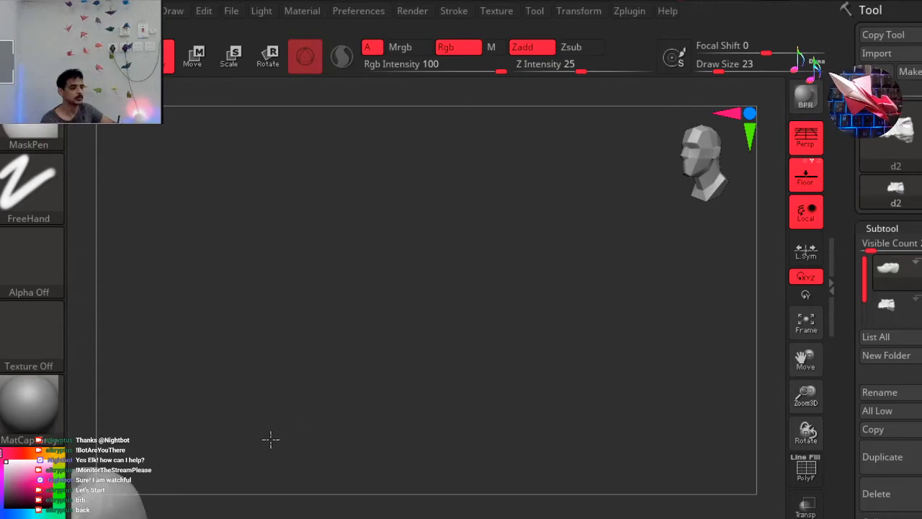
ctrl+right_drag(265, 438, 248, 449)
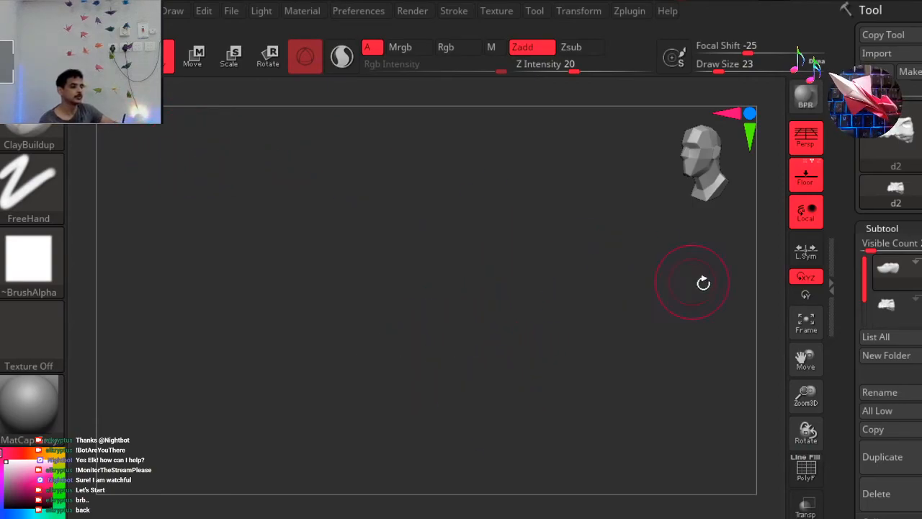
shift+drag(541, 265, 539, 318)
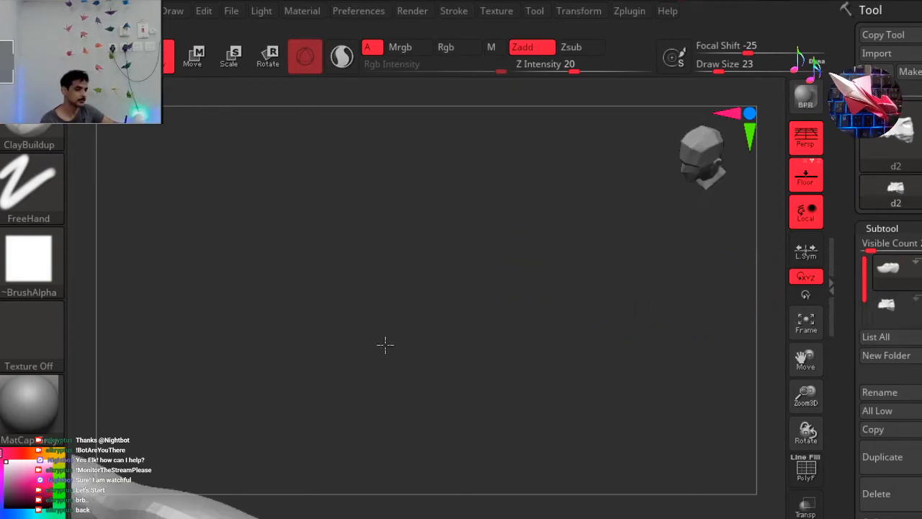
alt+drag(344, 341, 556, 193)
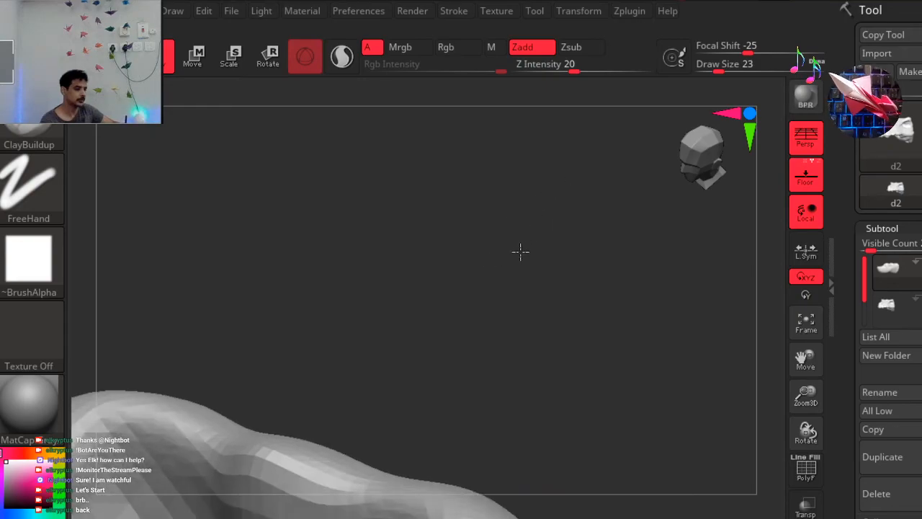
alt+drag(524, 269, 588, 223)
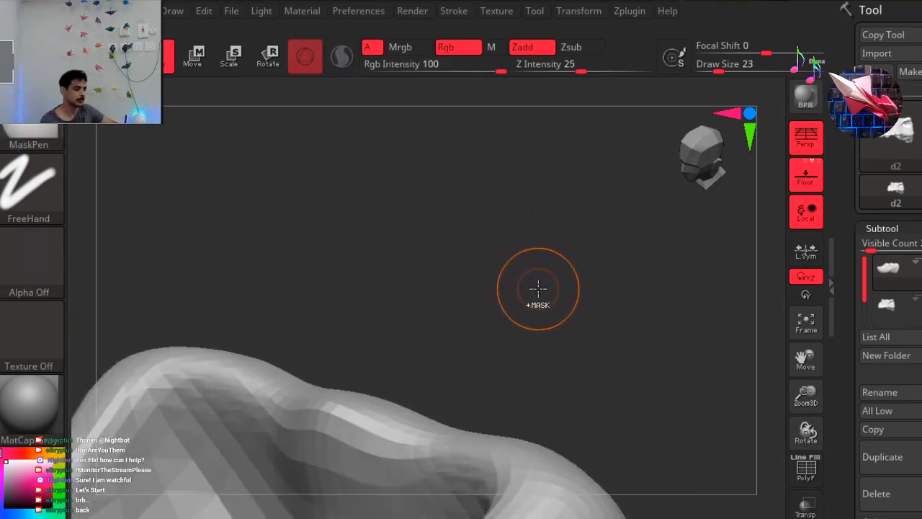
drag(492, 306, 473, 310)
ctrl+right_drag(383, 323, 263, 358)
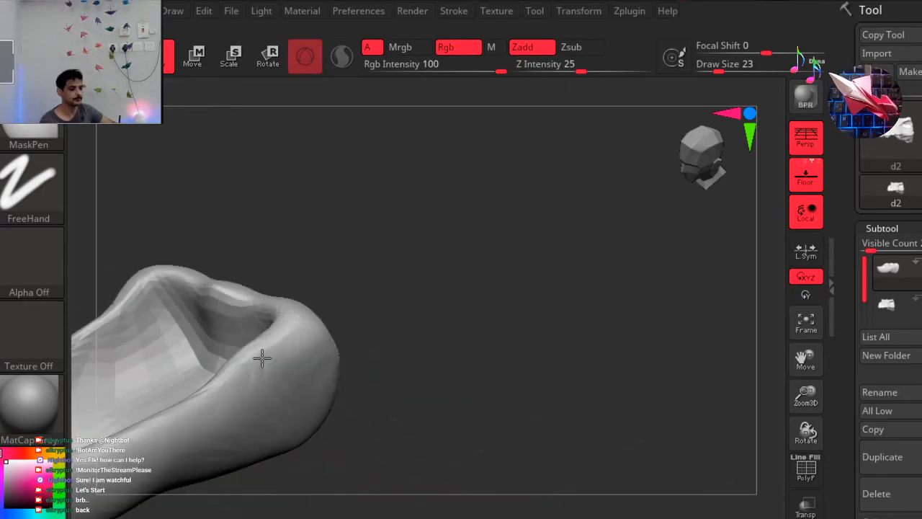
Inspect the rear rim and hollow interior of the lower jaw.
right_drag(214, 396, 216, 395)
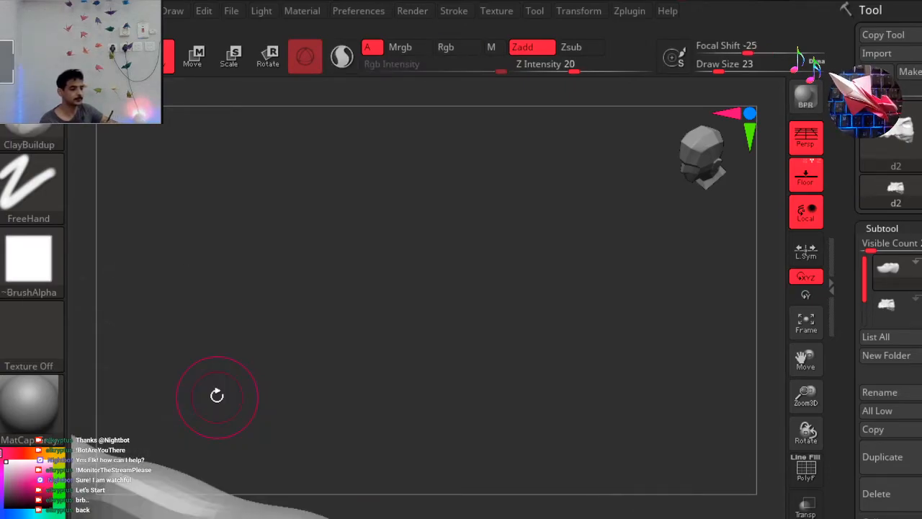
key(ctrl)
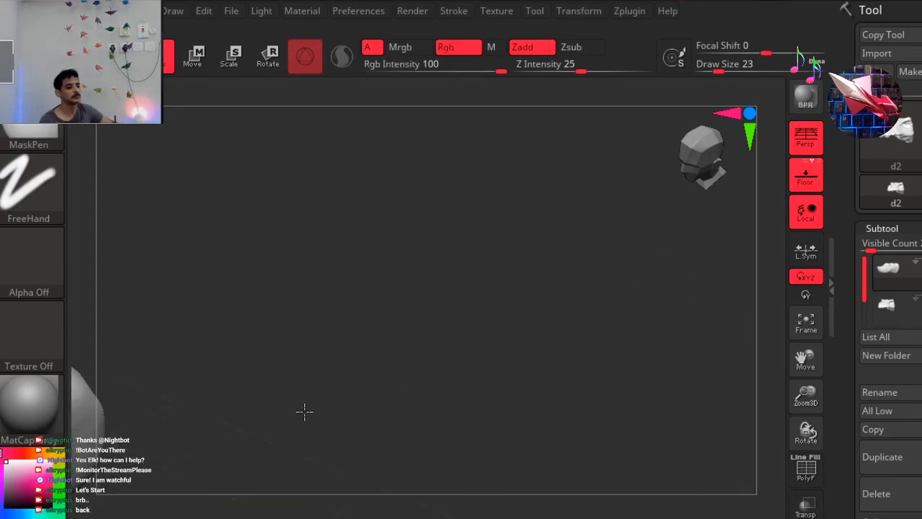
drag(497, 378, 424, 388)
drag(393, 325, 501, 212)
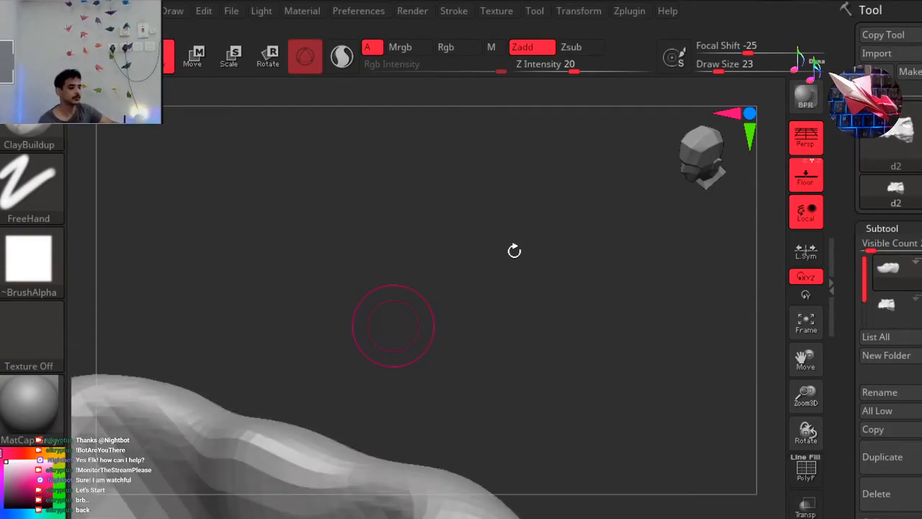
drag(508, 249, 518, 257)
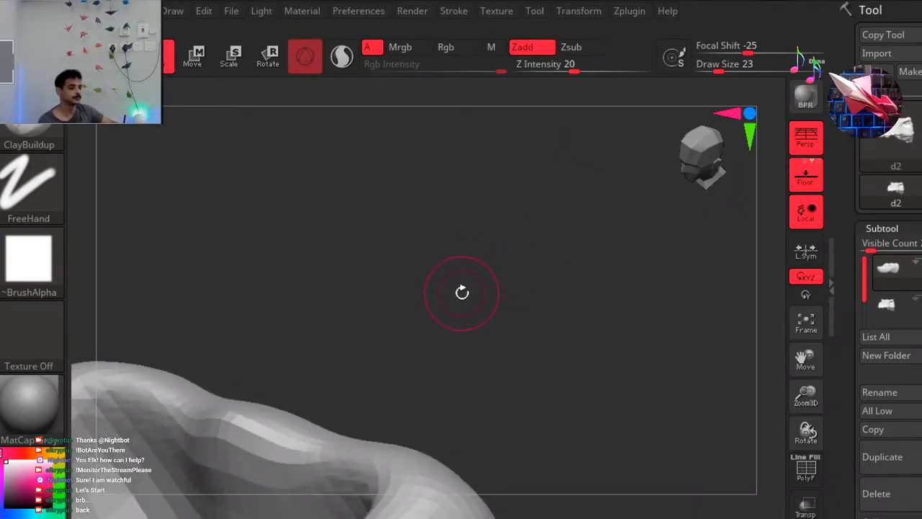
drag(484, 216, 482, 221)
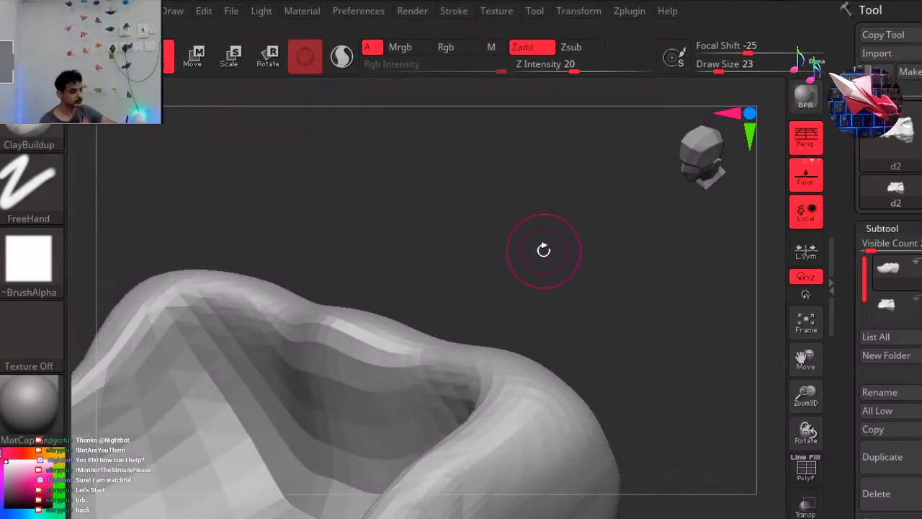
mouse_move(476, 249)
ctrl+right_down()
mouse_move(398, 275)
mouse_move(317, 326)
mouse_move(167, 395)
ctrl+right_up()
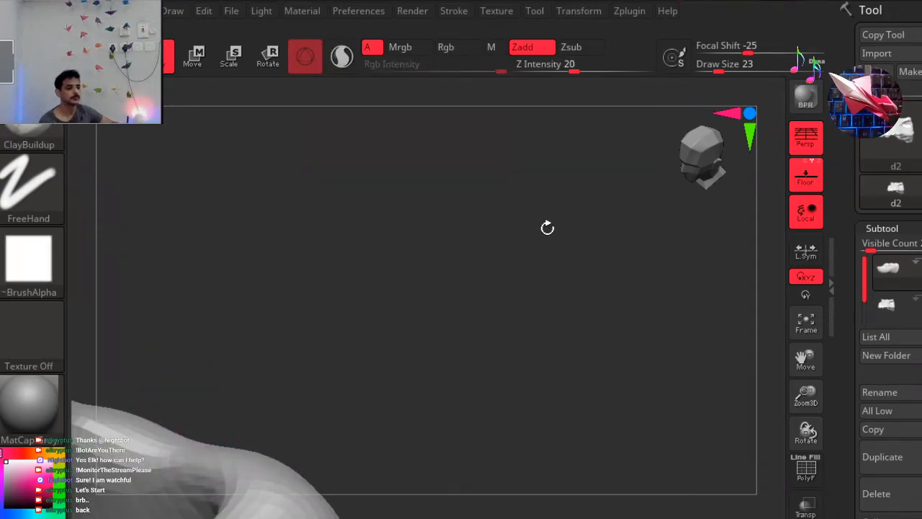
key(ctrl)
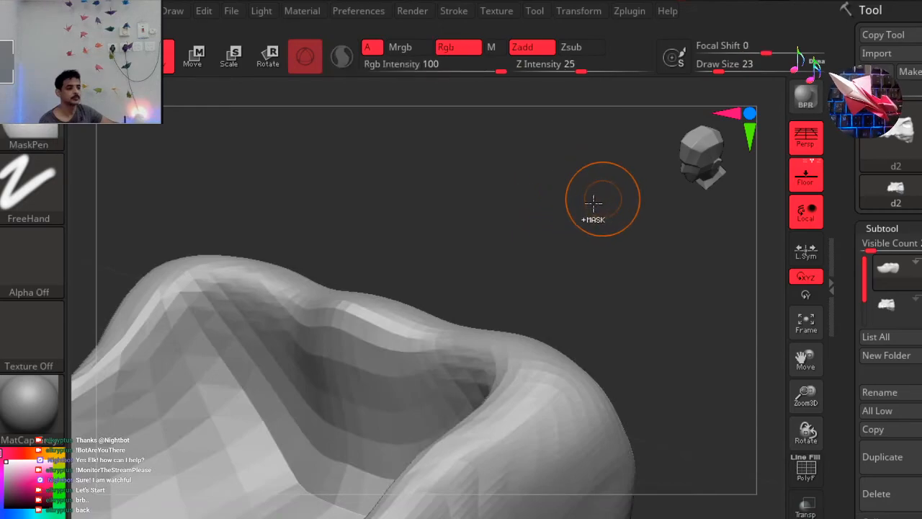
Sculpt small ClayBuildup strokes on the outer surface and rim at the lower jaw's rear end, using draw size 23.
ctrl+right_drag(355, 245, 178, 311)
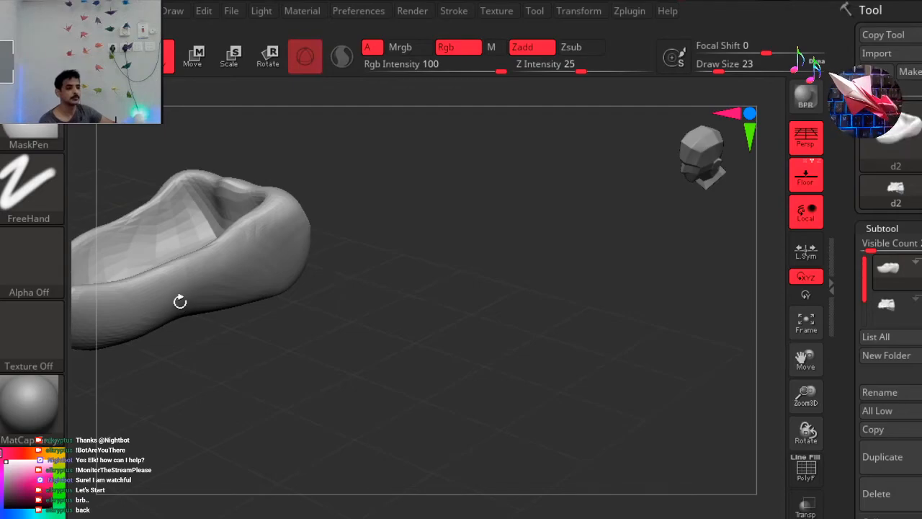
ctrl+right_drag(180, 301, 193, 399)
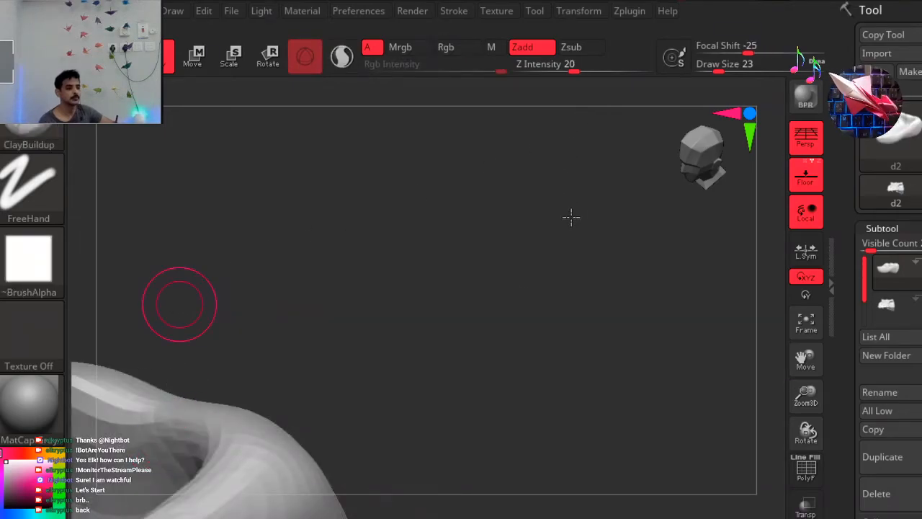
key(ctrl)
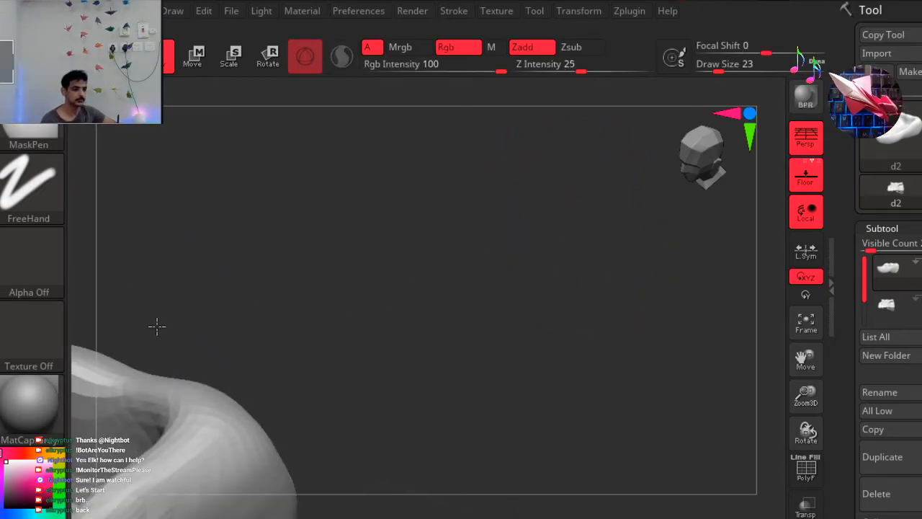
ctrl+right_drag(155, 327, 165, 322)
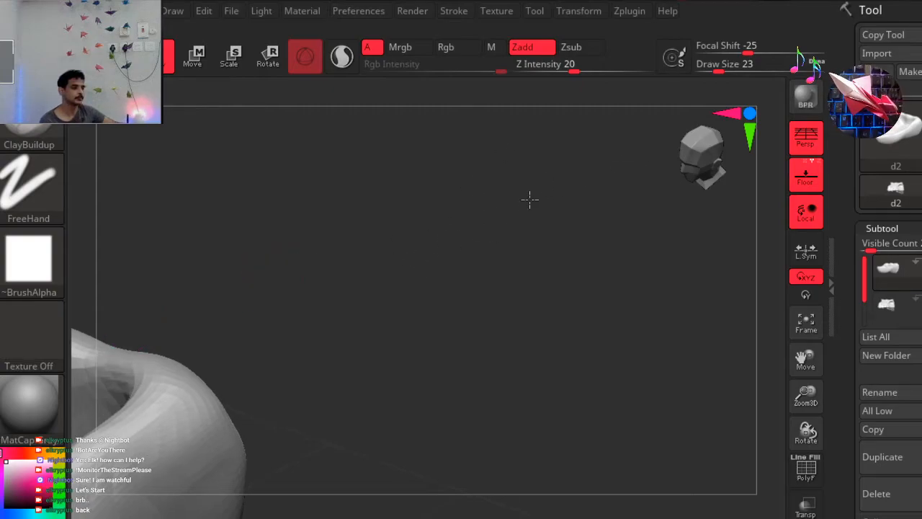
alt+right_drag(531, 240, 586, 212)
alt+right_drag(218, 356, 603, 227)
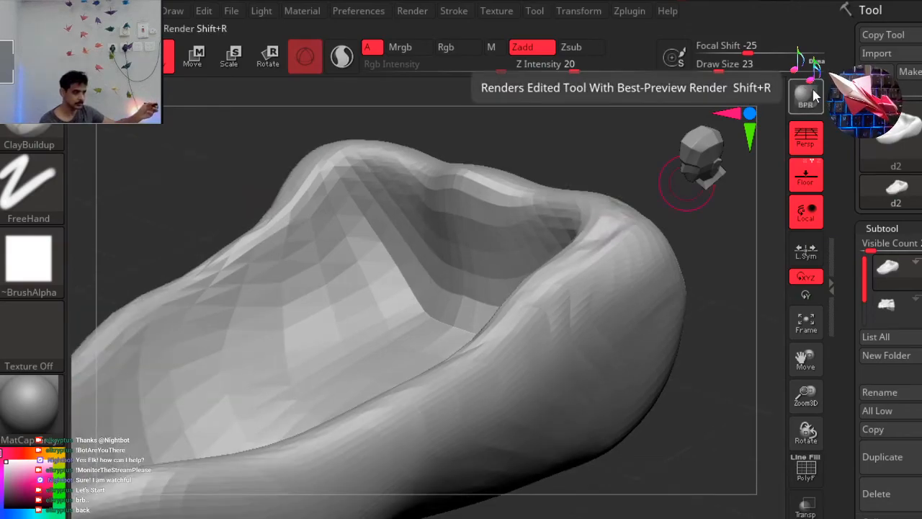
ctrl+drag(606, 163, 541, 178)
right_drag(541, 178, 483, 201)
right_drag(362, 275, 318, 302)
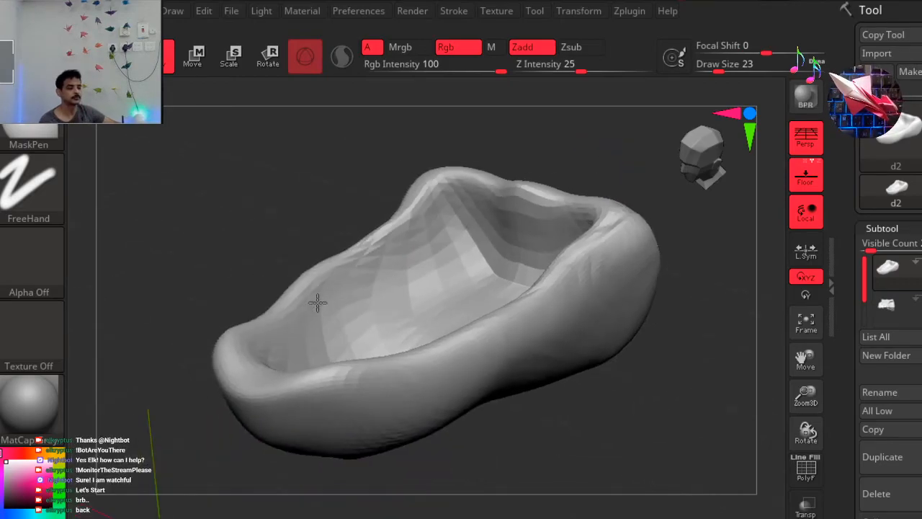
Examine the overall shape of the lower jaw in side profile.
scroll(156, 396, down, 4)
scroll(120, 405, down, 2)
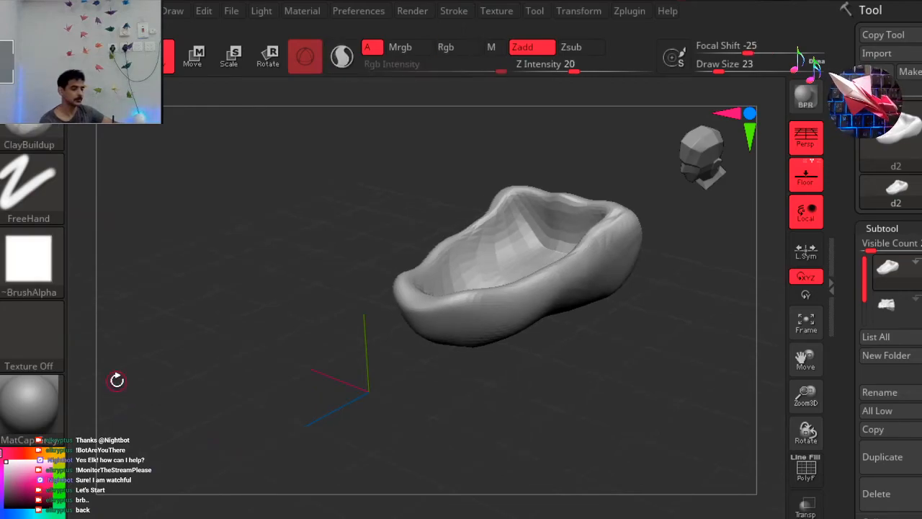
click(694, 149)
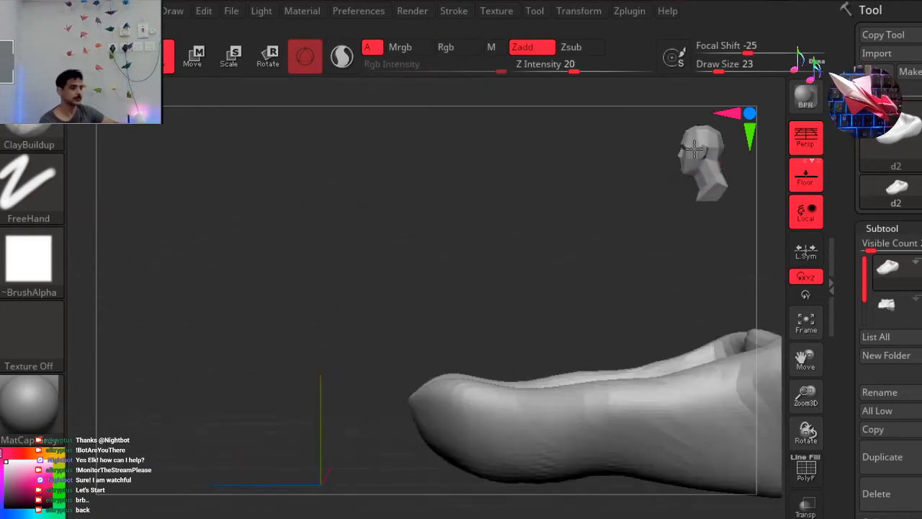
ctrl+right_drag(504, 258, 504, 258)
ctrl+right_drag(406, 299, 404, 294)
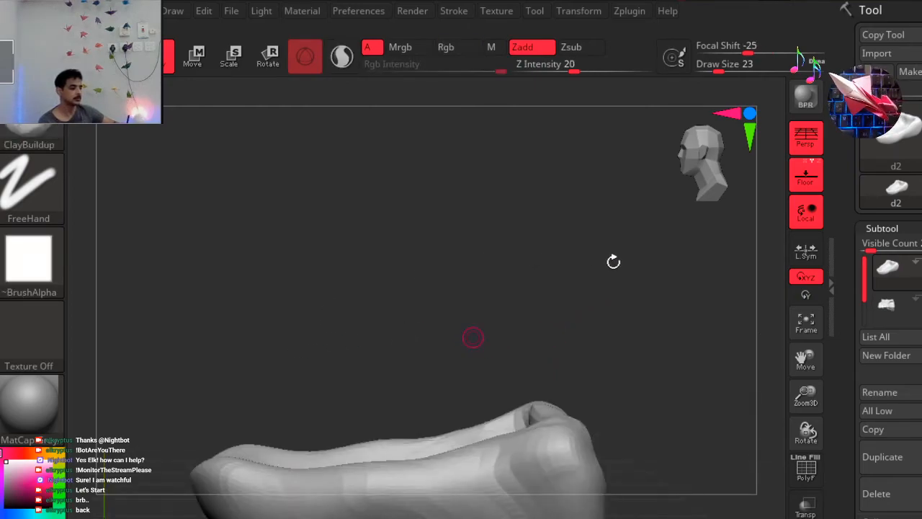
ctrl+right_drag(352, 352, 357, 354)
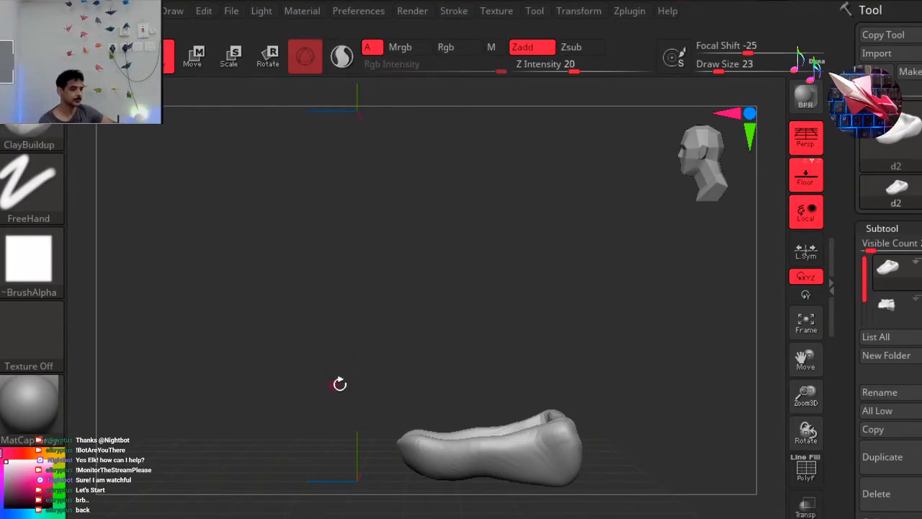
alt+right_drag(291, 347, 252, 317)
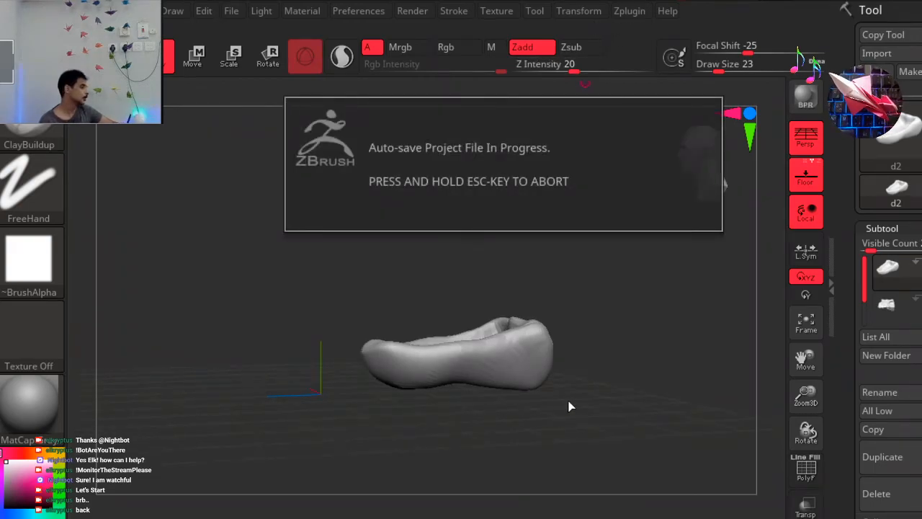
drag(493, 420, 485, 425)
Use the Move brush at draw size 212 to pull the lower jaw's rear end outward.
click(366, 517)
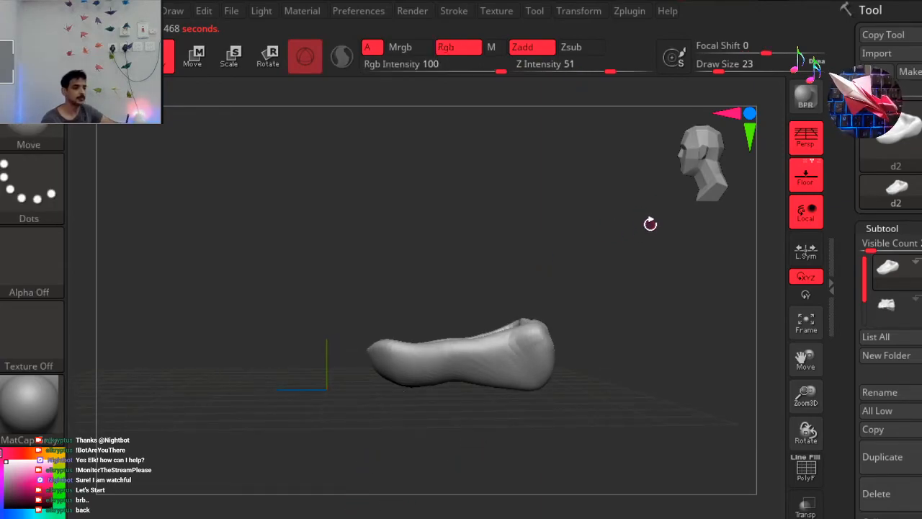
key(space)
drag(661, 220, 726, 223)
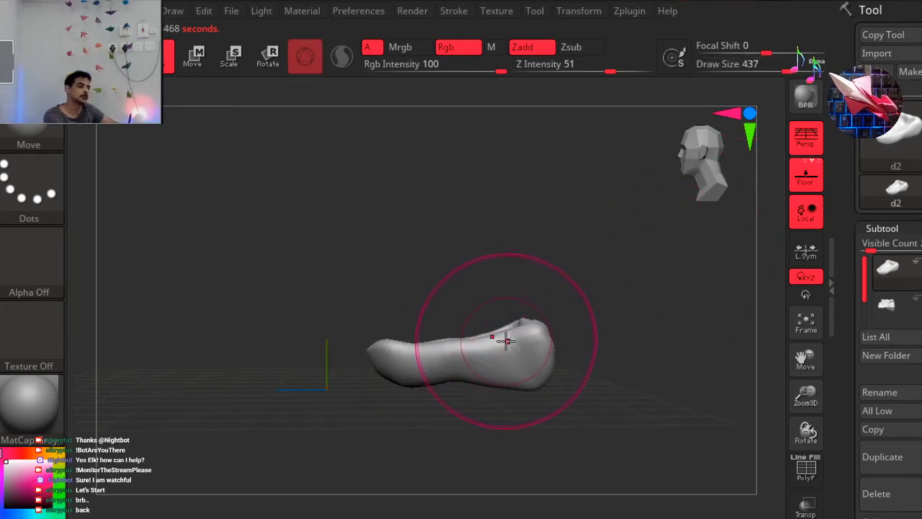
key(space)
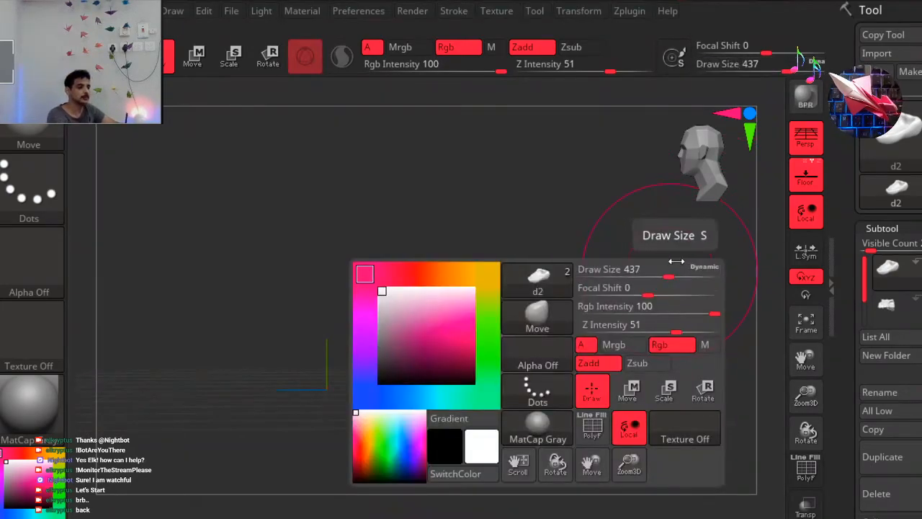
mouse_move(658, 271)
mouse_down()
mouse_move(634, 275)
mouse_move(659, 280)
mouse_up()
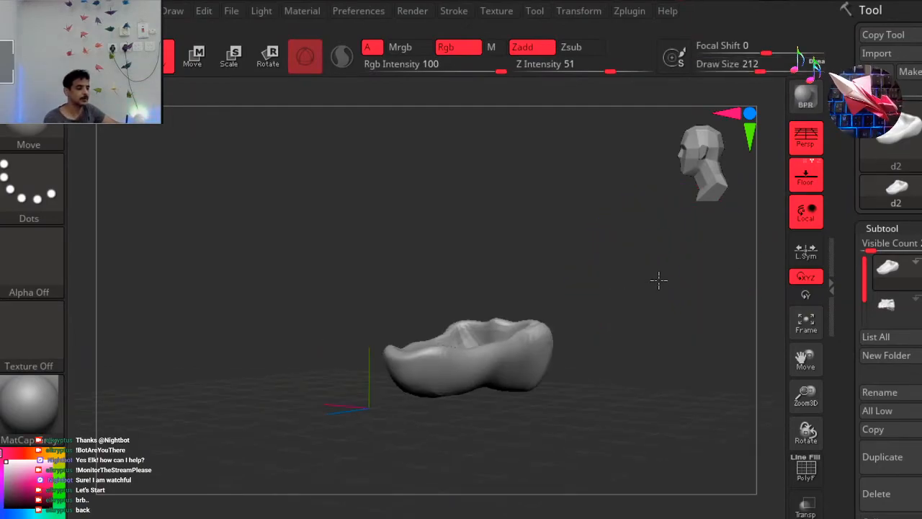
mouse_move(530, 343)
mouse_down()
mouse_move(553, 337)
mouse_move(570, 309)
mouse_move(560, 312)
mouse_up()
drag(622, 307, 550, 324)
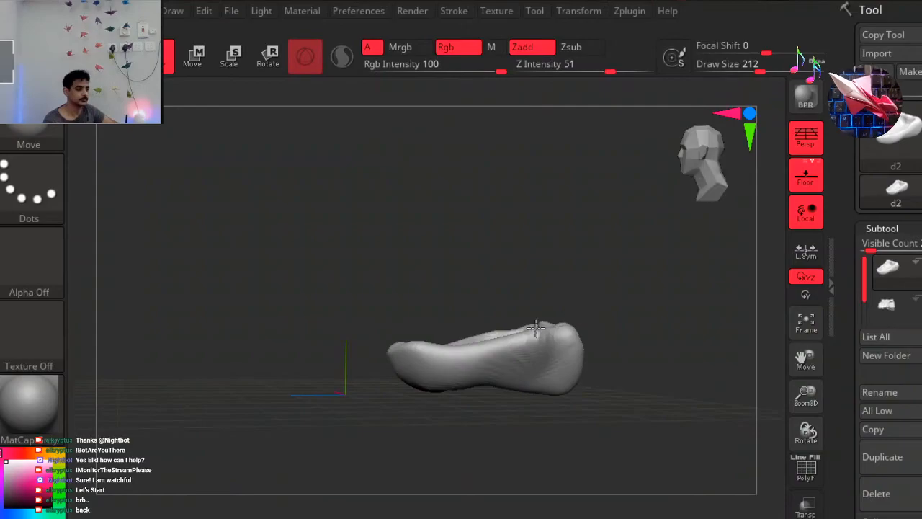
Isolate the front part of the lower jaw with an inverted mask and shift it forward with the transform gizmo.
click(701, 156)
ctrl+drag(307, 304, 461, 438)
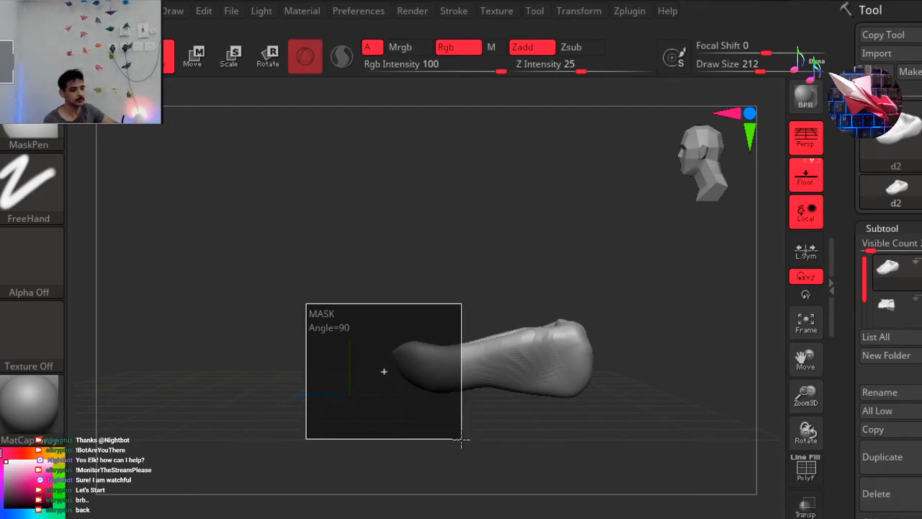
ctrl+click(367, 268)
click(268, 56)
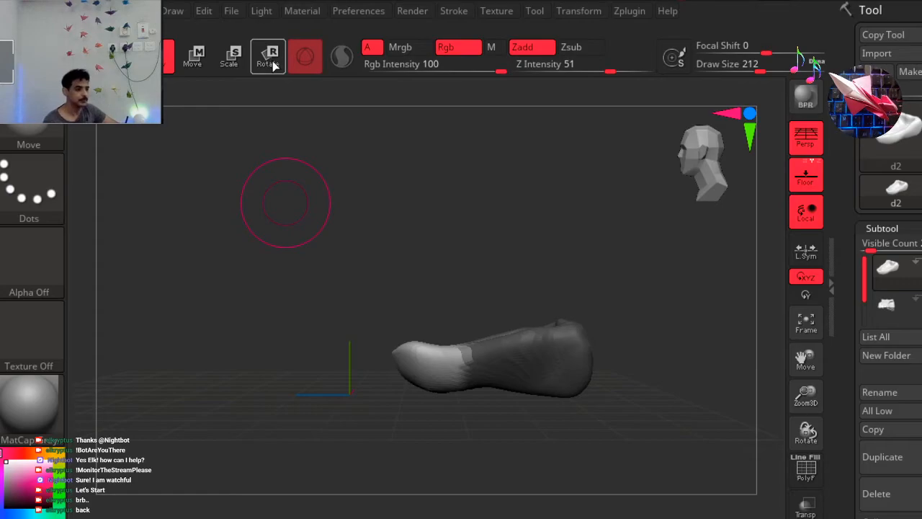
drag(472, 346, 450, 350)
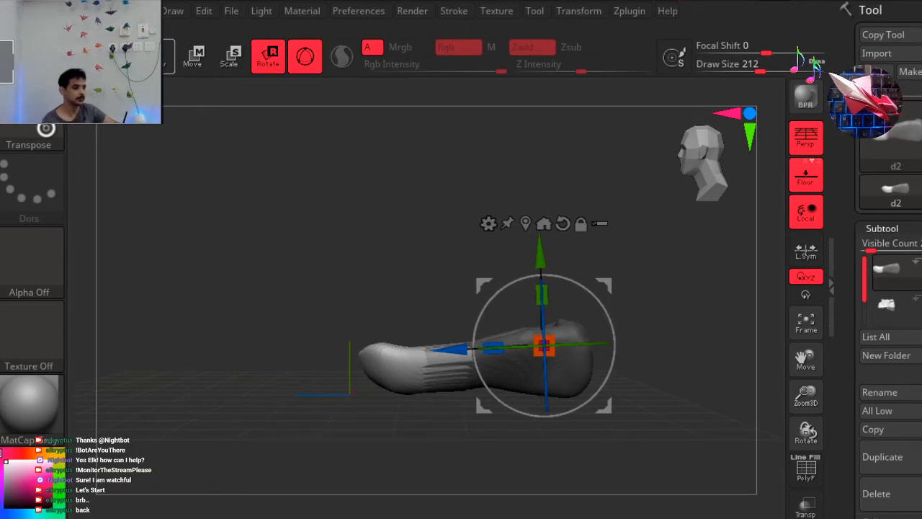
Clear the mask and raise the upper edge near the lower jaw's rear with the Move brush.
click(169, 61)
ctrl+drag(649, 260, 665, 344)
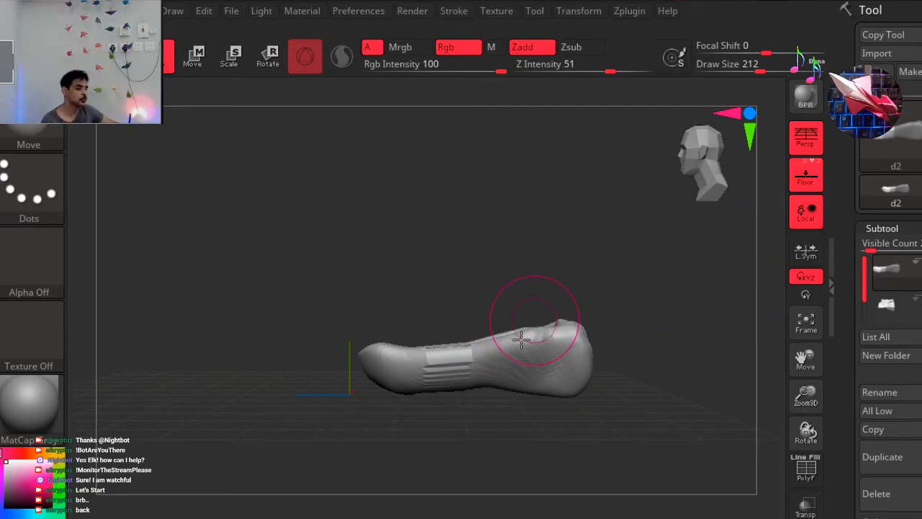
mouse_move(507, 325)
mouse_down()
mouse_move(497, 315)
mouse_move(531, 333)
mouse_move(538, 321)
mouse_up()
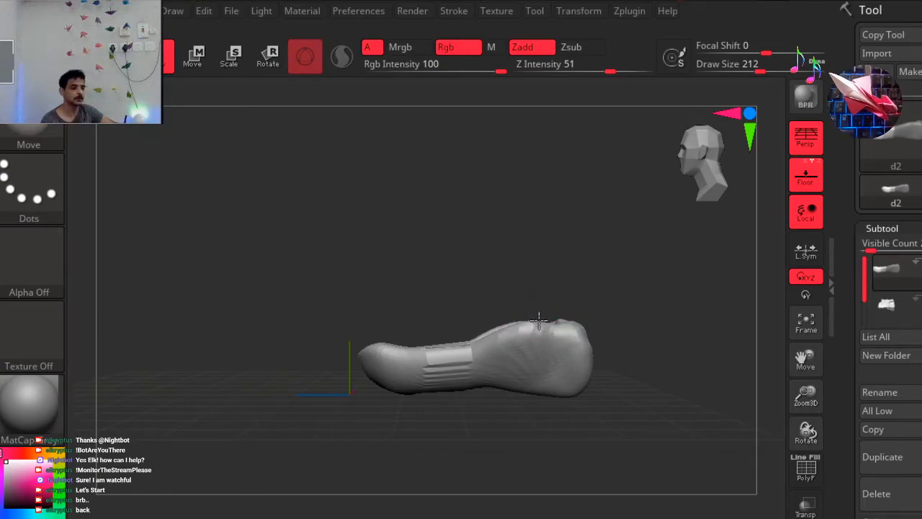
drag(458, 353, 454, 360)
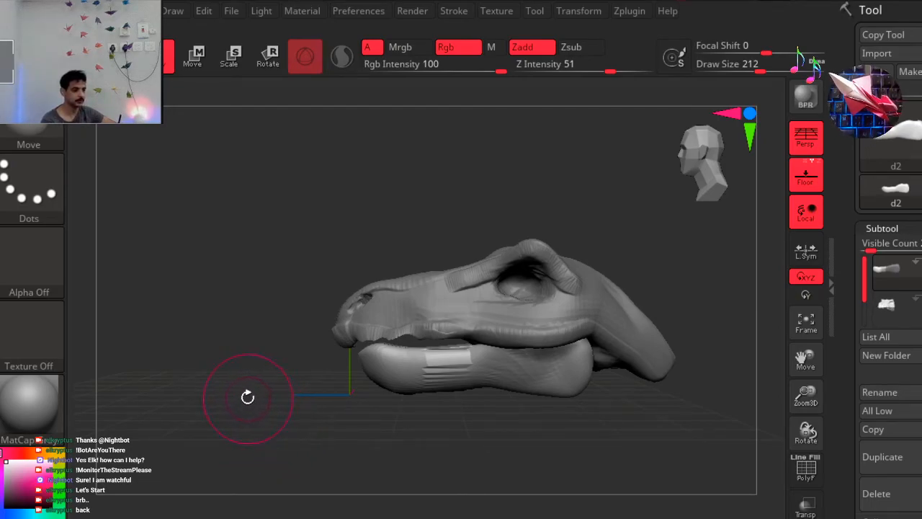
Reshape the front and sides of the lower jaw with the Move brush to fit beneath the upper lip.
drag(218, 230, 545, 149)
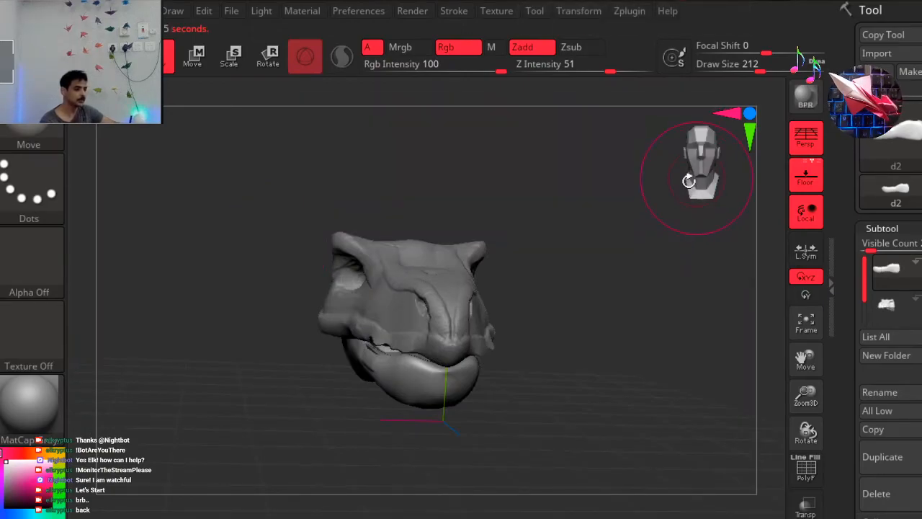
click(695, 180)
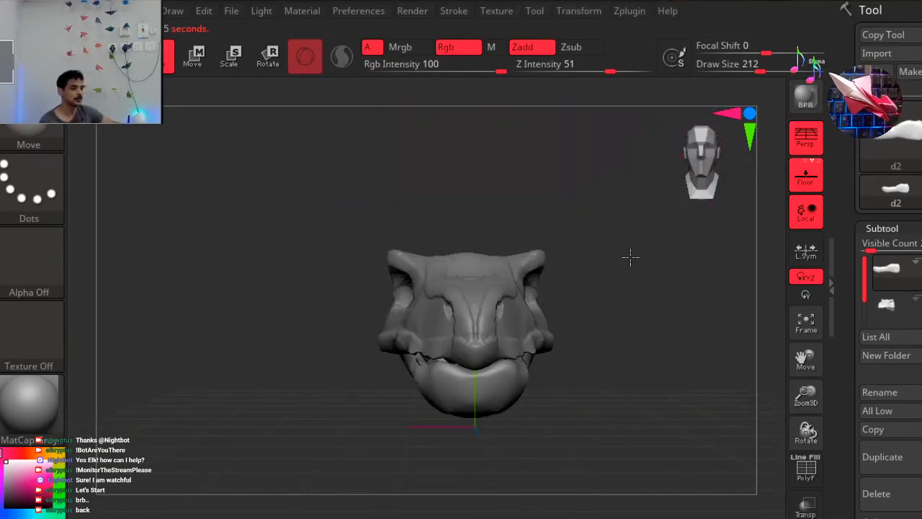
key(f)
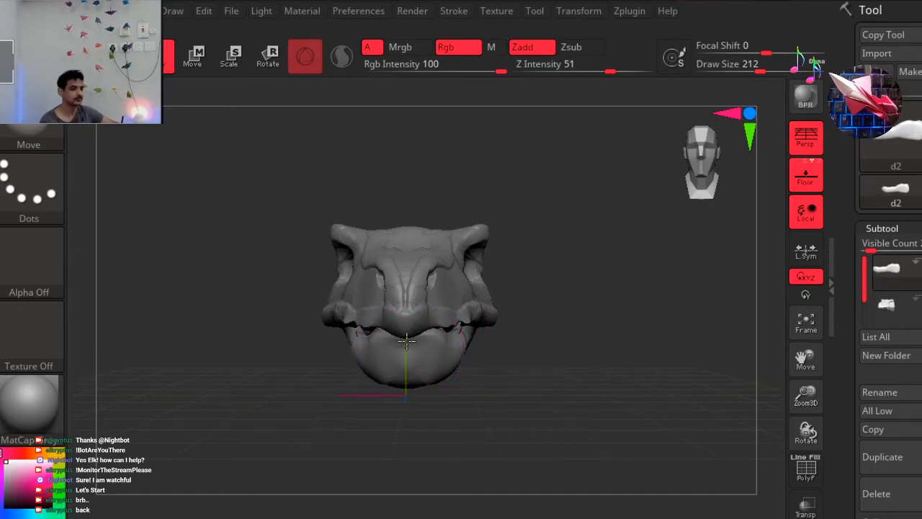
mouse_move(470, 411)
mouse_down()
mouse_move(436, 417)
mouse_move(428, 433)
mouse_up()
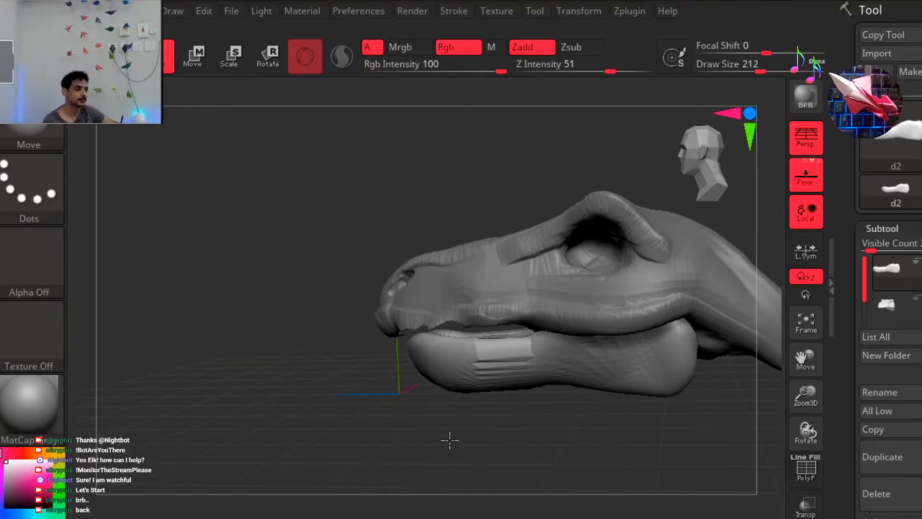
drag(462, 438, 481, 415)
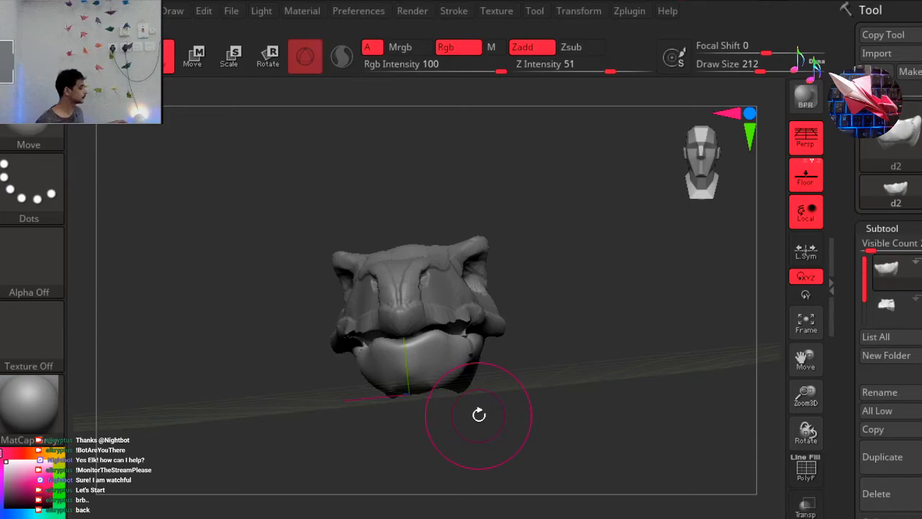
shift+drag(657, 287, 588, 282)
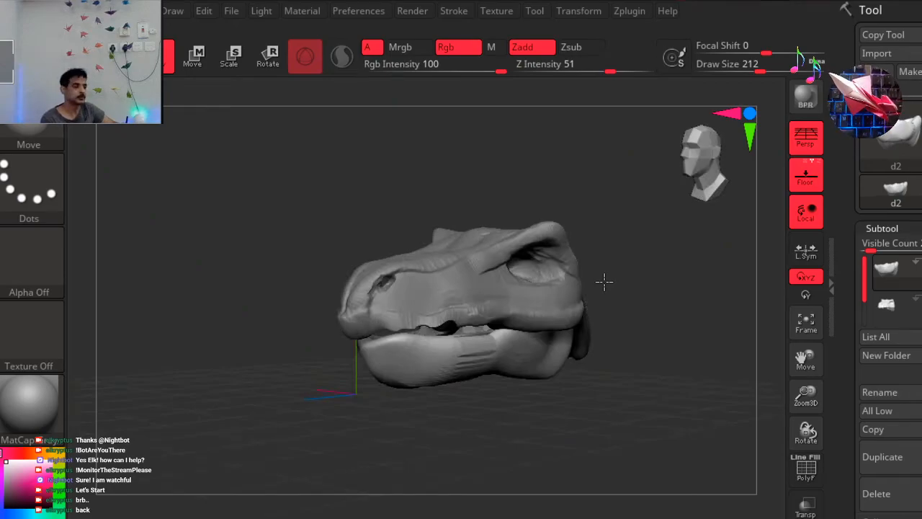
Rotate the lower jaw downward around its rear to open the mouth, and lower it slightly beneath the upper head.
drag(703, 188, 708, 191)
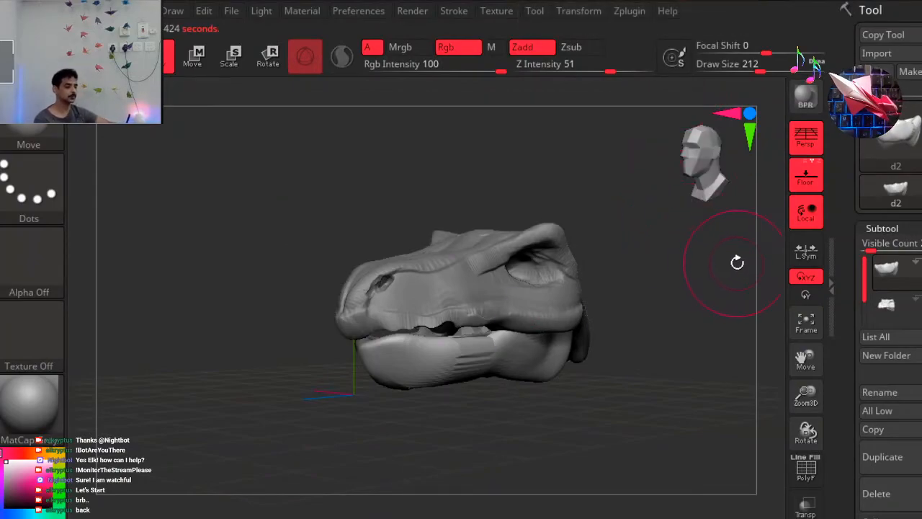
drag(871, 276, 863, 257)
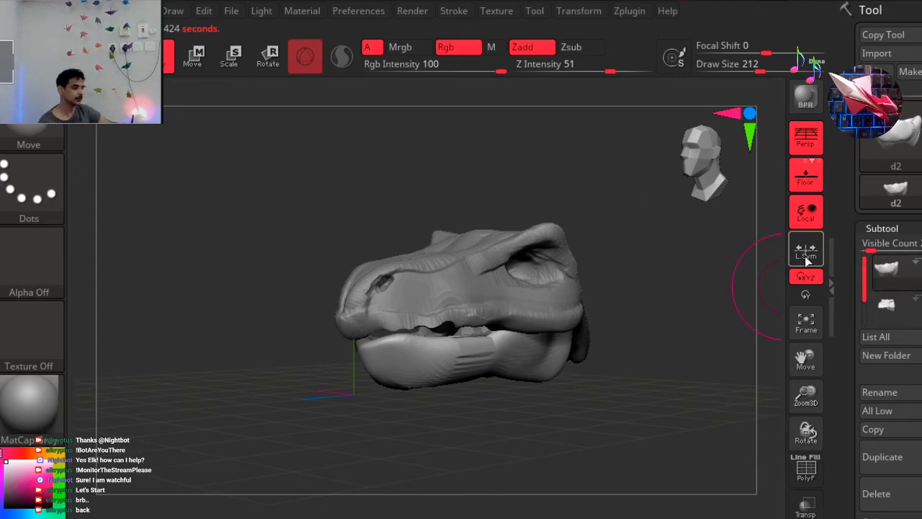
drag(669, 171, 650, 172)
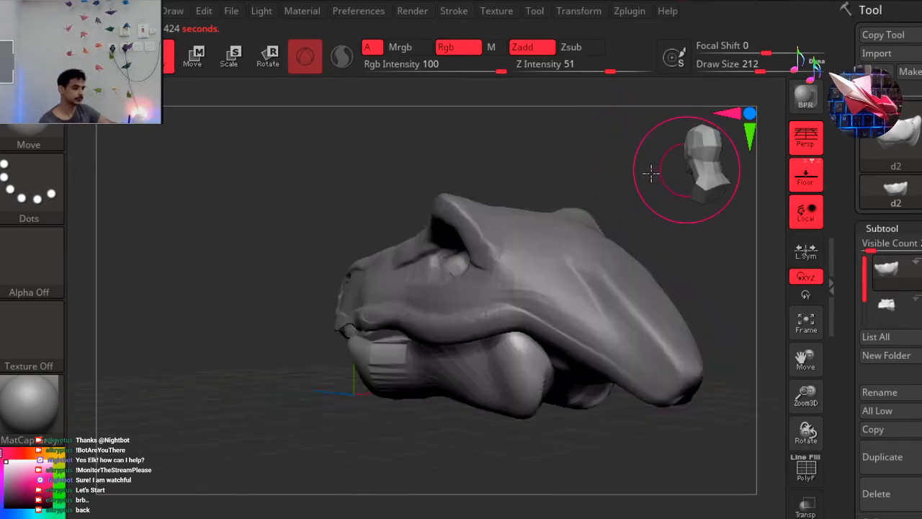
click(268, 56)
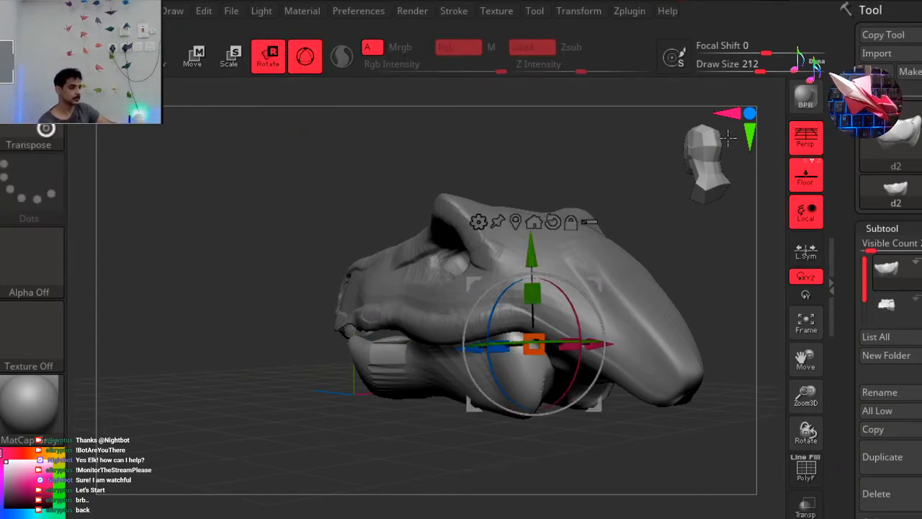
drag(731, 139, 673, 185)
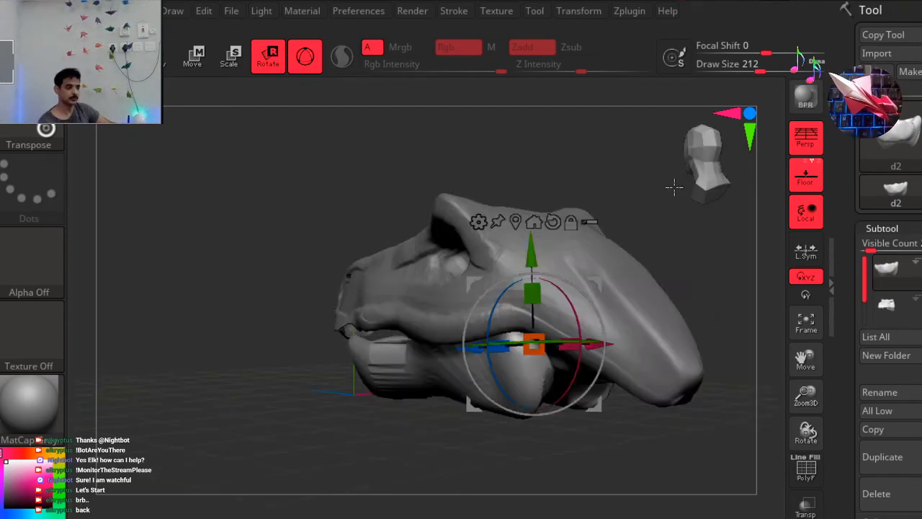
click(738, 150)
click(738, 150)
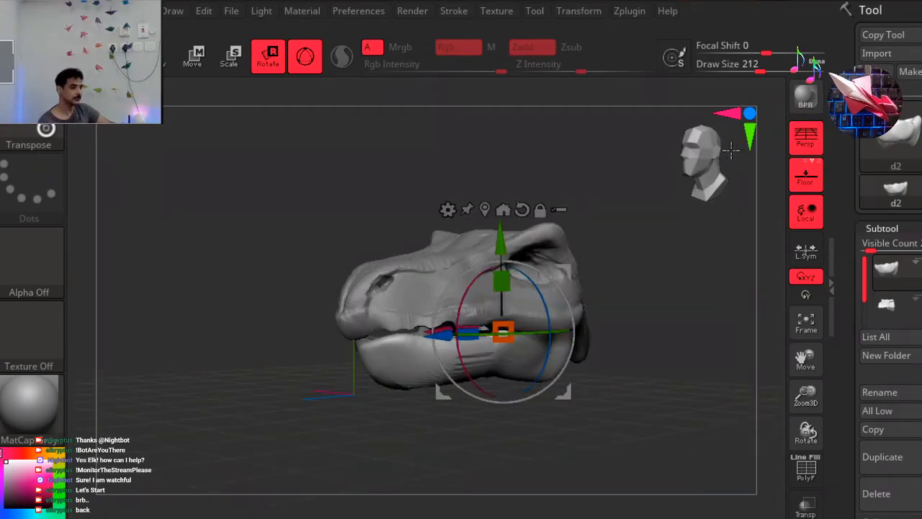
click(730, 149)
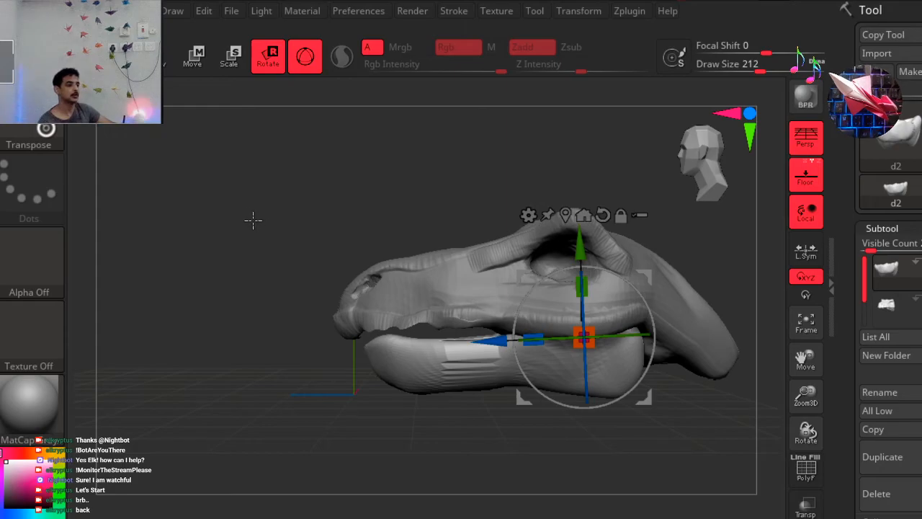
alt+drag(349, 224, 214, 232)
alt+drag(347, 211, 340, 210)
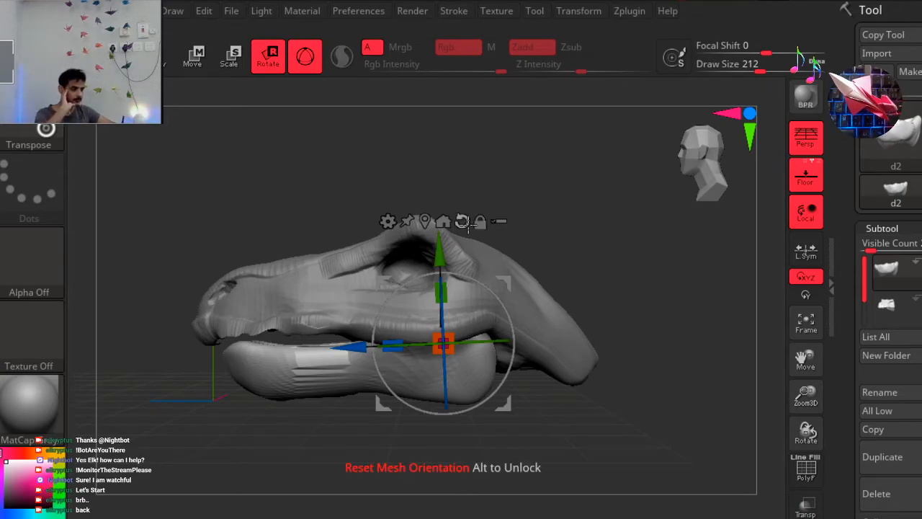
drag(494, 291, 476, 275)
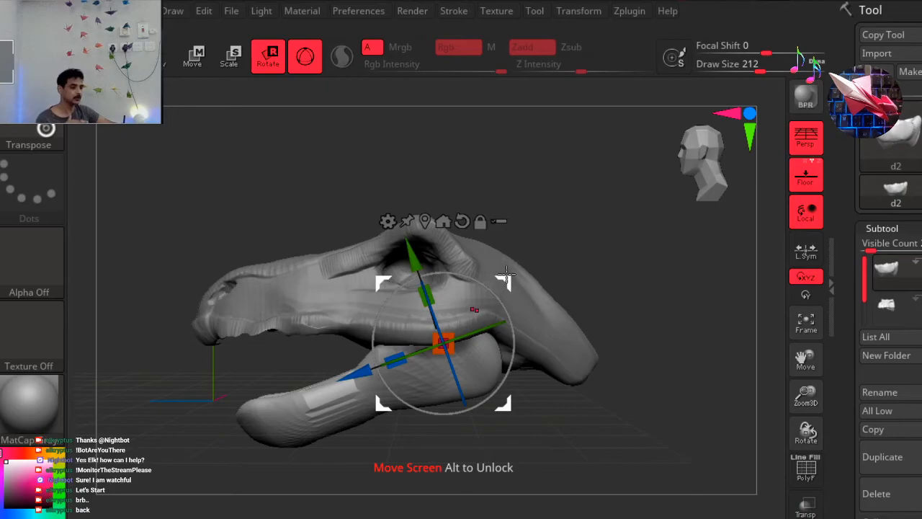
drag(505, 277, 504, 307)
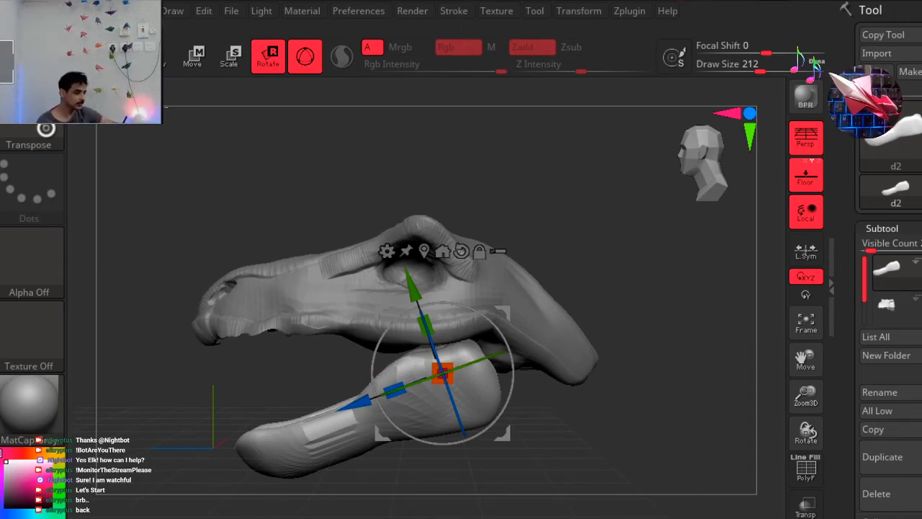
key(q)
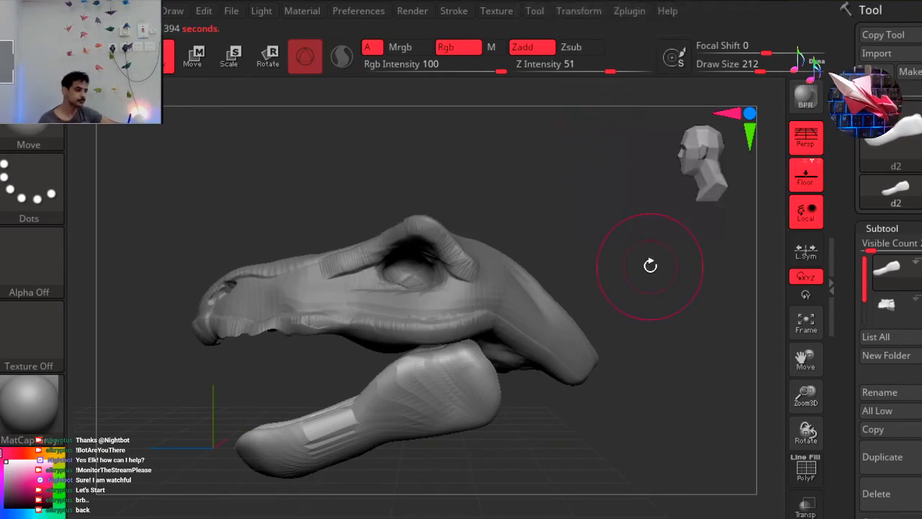
Rotate the lower jaw back up by about 3 degrees to narrow the mouth opening slightly.
mouse_move(644, 216)
mouse_down()
mouse_move(668, 223)
mouse_move(642, 199)
mouse_move(636, 208)
mouse_up()
click(705, 175)
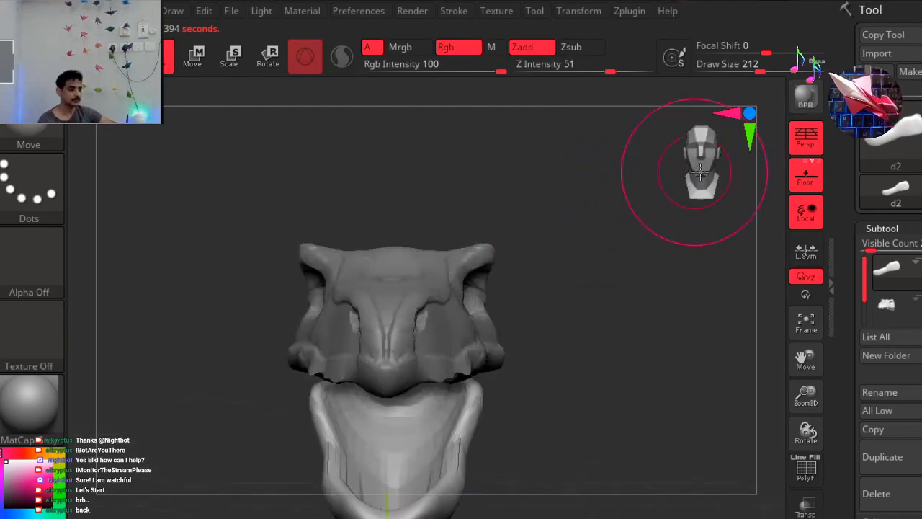
key(ctrl)
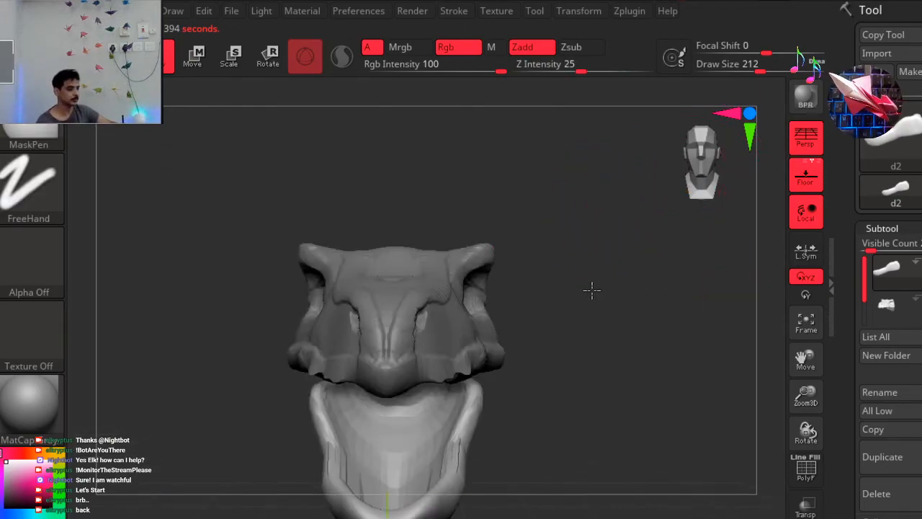
drag(544, 302, 533, 317)
ctrl+right_drag(534, 317, 503, 340)
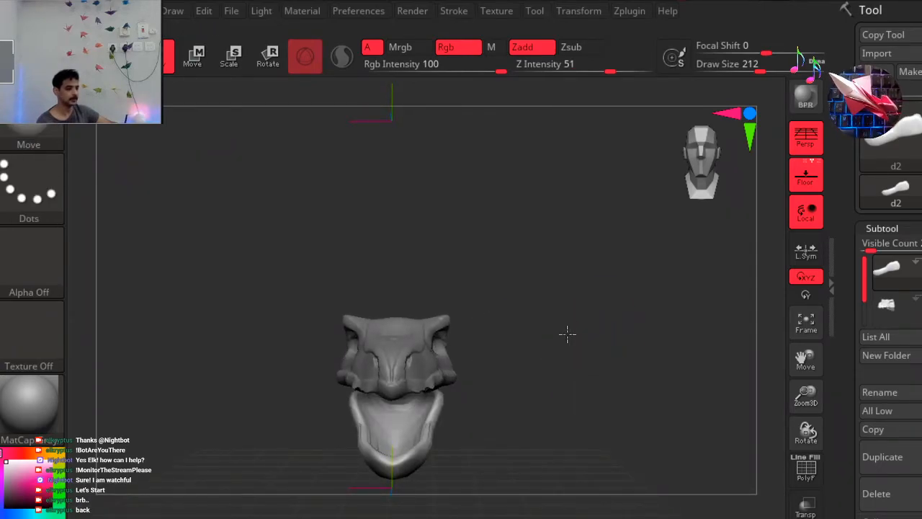
right_drag(590, 296, 573, 325)
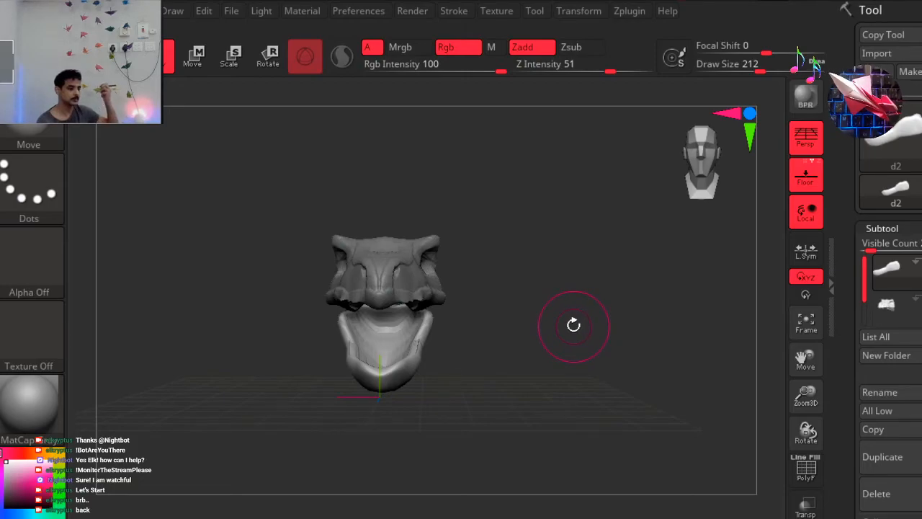
key(r)
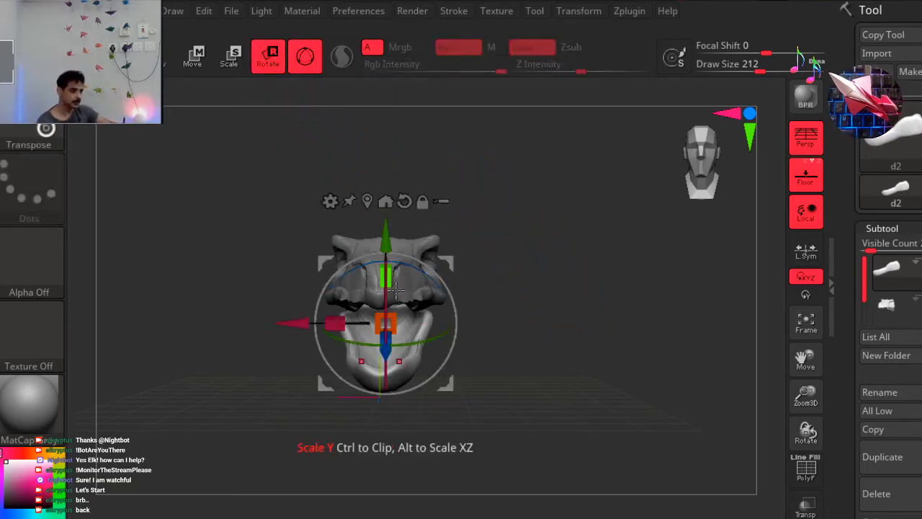
drag(384, 292, 384, 291)
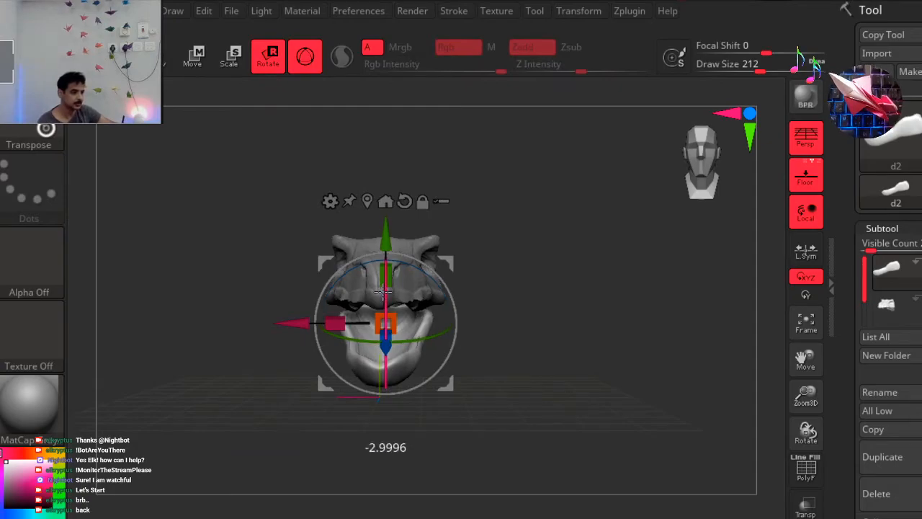
key(q)
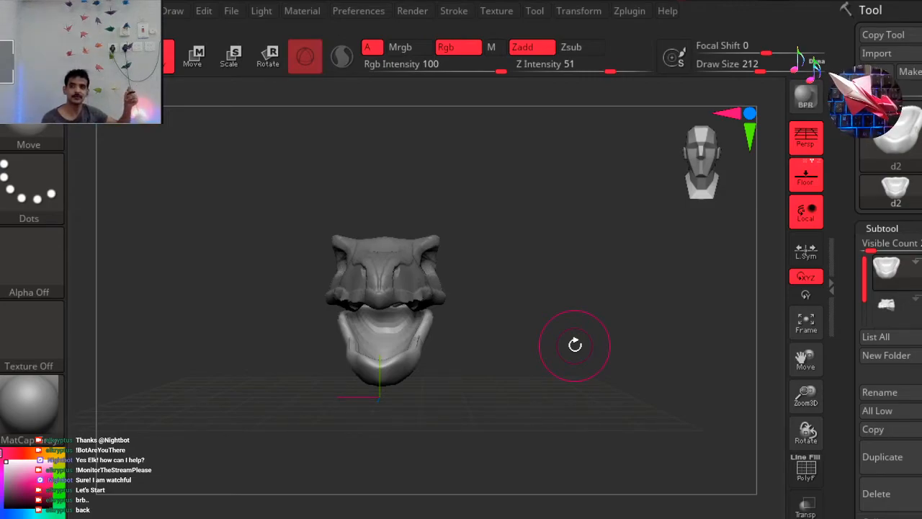
View the open-jawed head from the side and restore the application window to its previous size.
drag(634, 241, 580, 250)
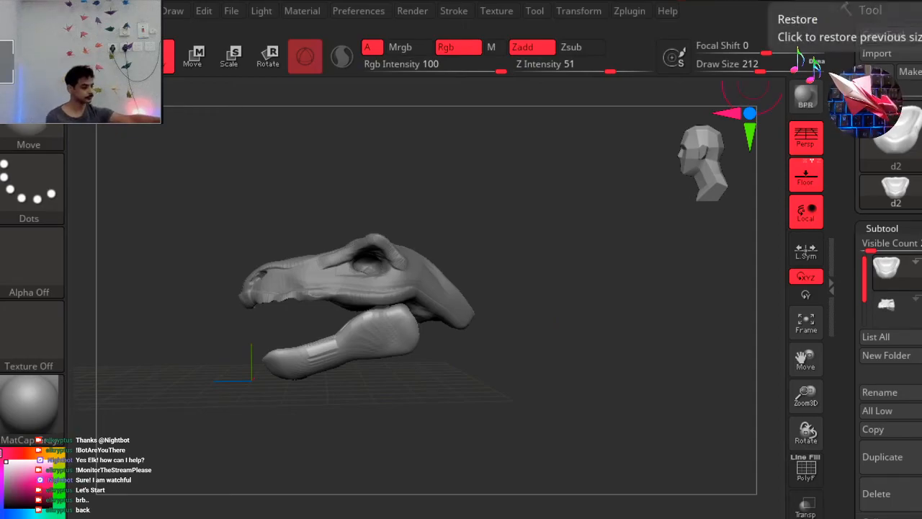
click(913, 10)
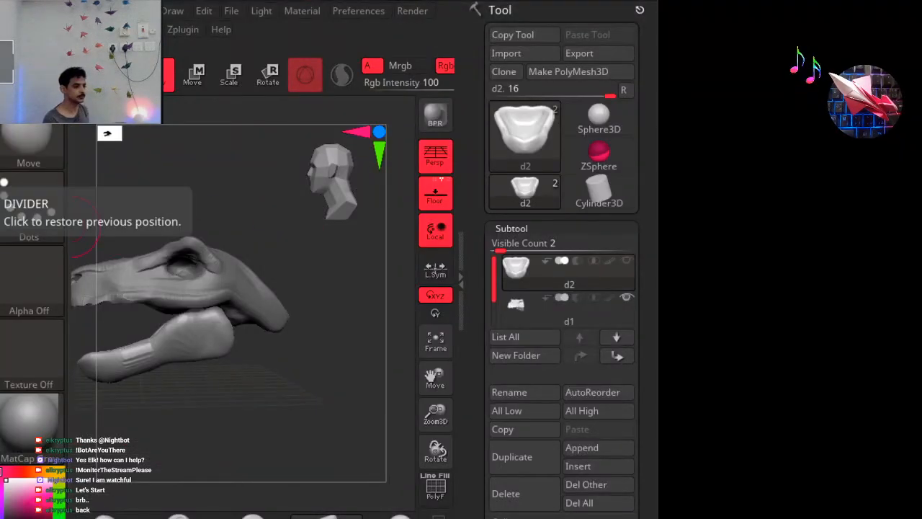
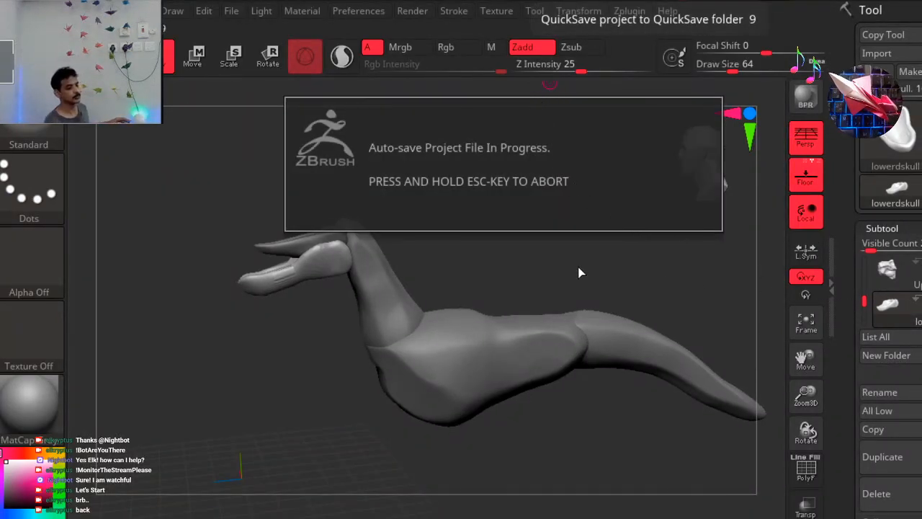
Make the upper skull subtool visible above the lower jaw.
mouse_move(865, 308)
mouse_down()
mouse_move(865, 321)
mouse_move(861, 272)
mouse_move(862, 260)
mouse_move(865, 315)
mouse_move(871, 248)
mouse_move(879, 325)
mouse_move(873, 301)
mouse_up()
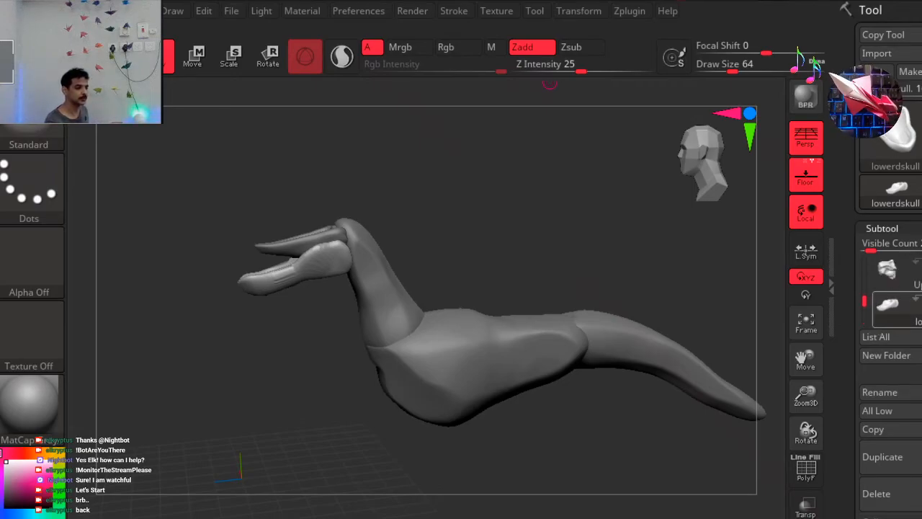
mouse_move(887, 270)
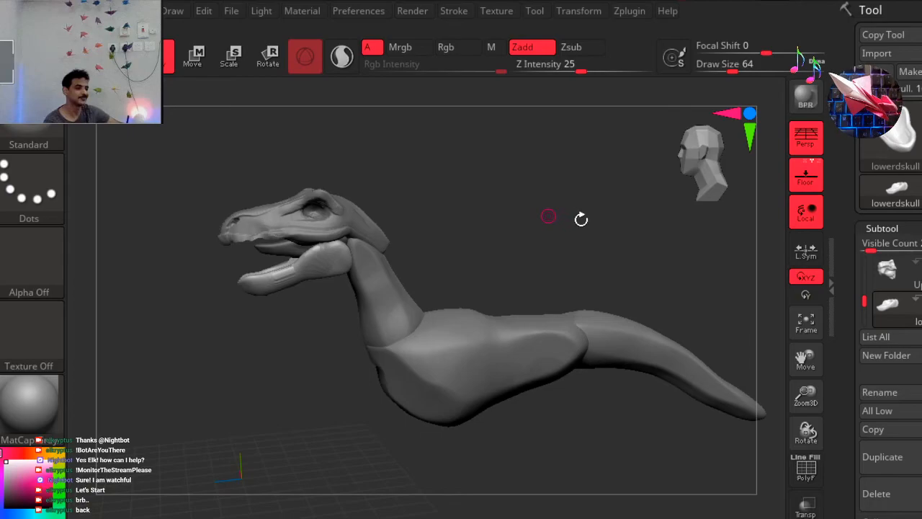
mouse_move(580, 220)
mouse_down()
mouse_move(557, 281)
mouse_move(525, 233)
mouse_move(488, 223)
mouse_move(486, 214)
mouse_move(497, 214)
mouse_up()
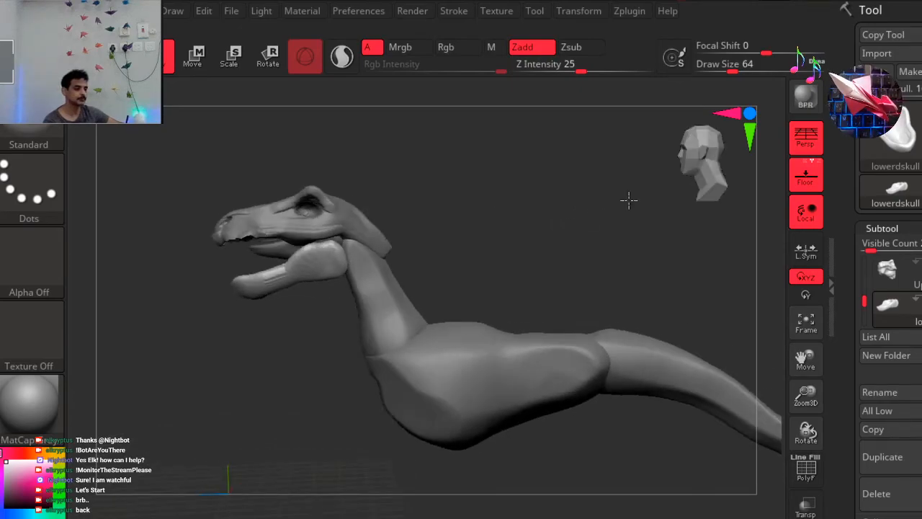
drag(709, 168, 658, 47)
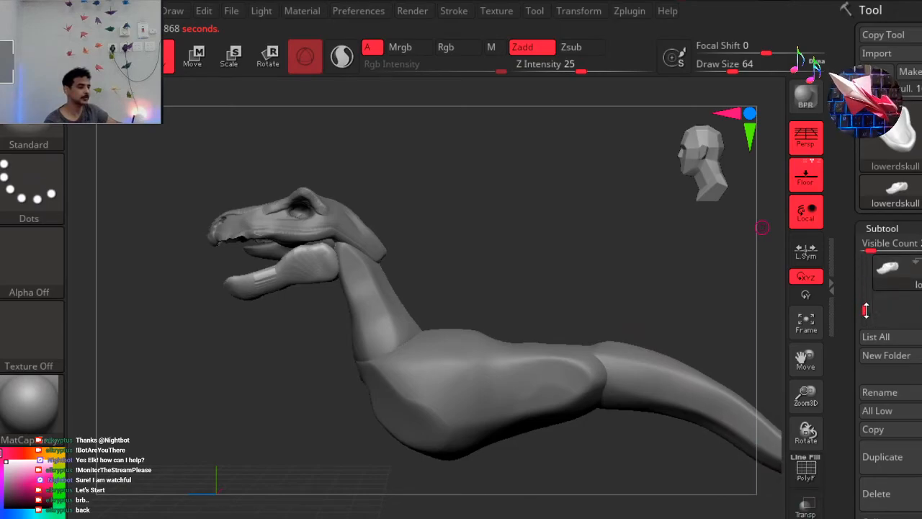
Hide the tail subtool and the d4 body subtool, keeping the skull, jaw and d3 neck visible.
drag(867, 306, 867, 284)
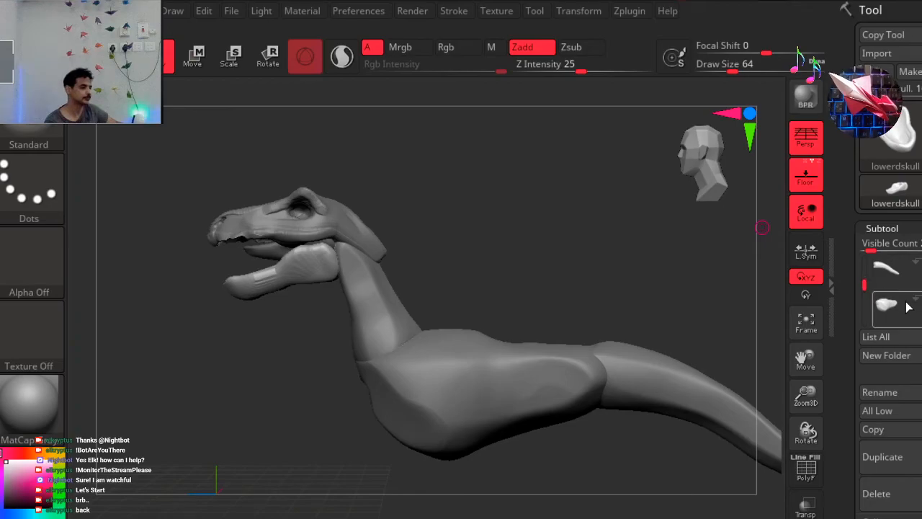
mouse_move(899, 315)
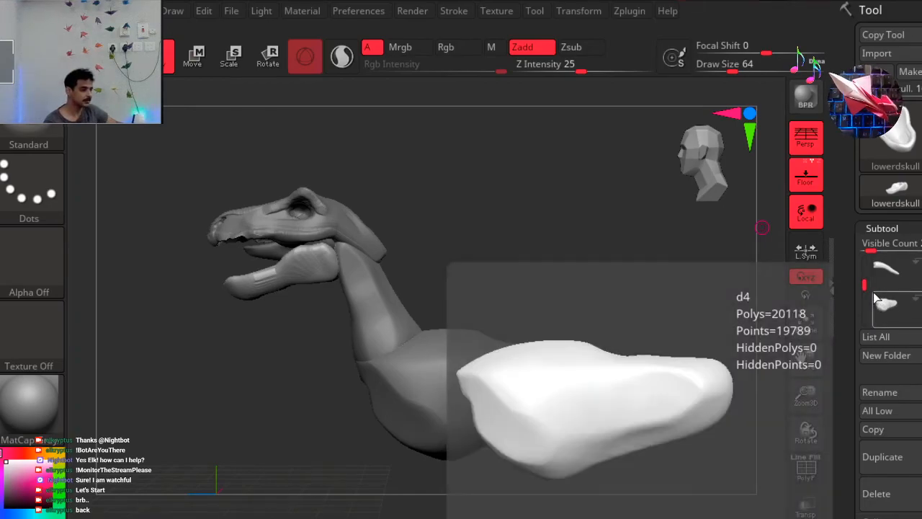
drag(865, 285, 864, 264)
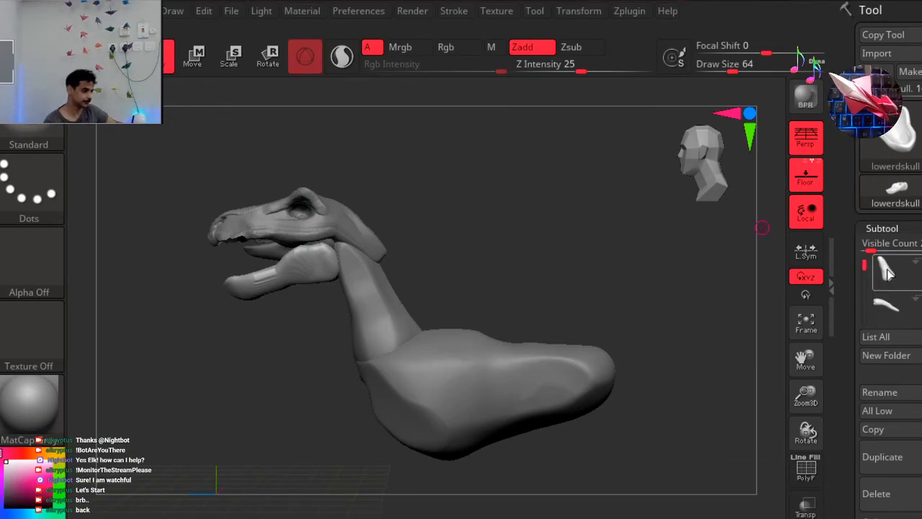
mouse_move(886, 270)
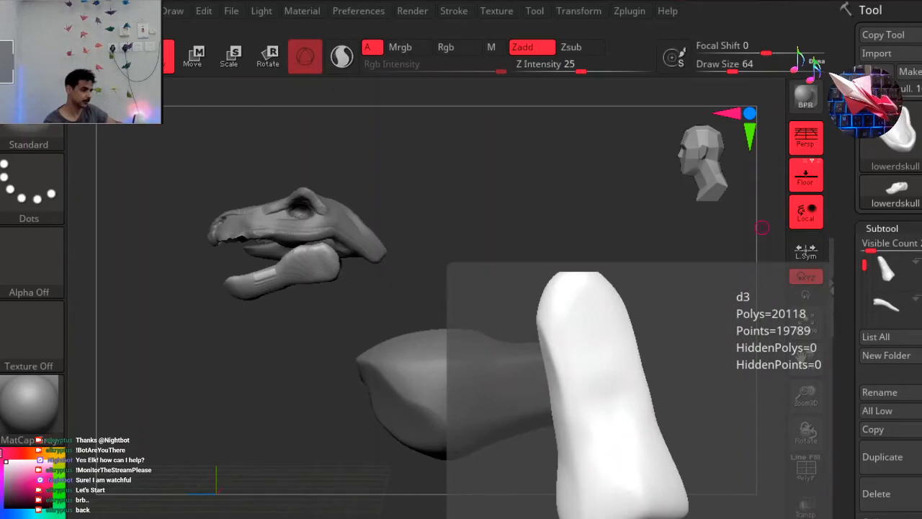
mouse_move(865, 265)
mouse_down()
mouse_move(863, 309)
mouse_move(865, 261)
mouse_up()
click(921, 309)
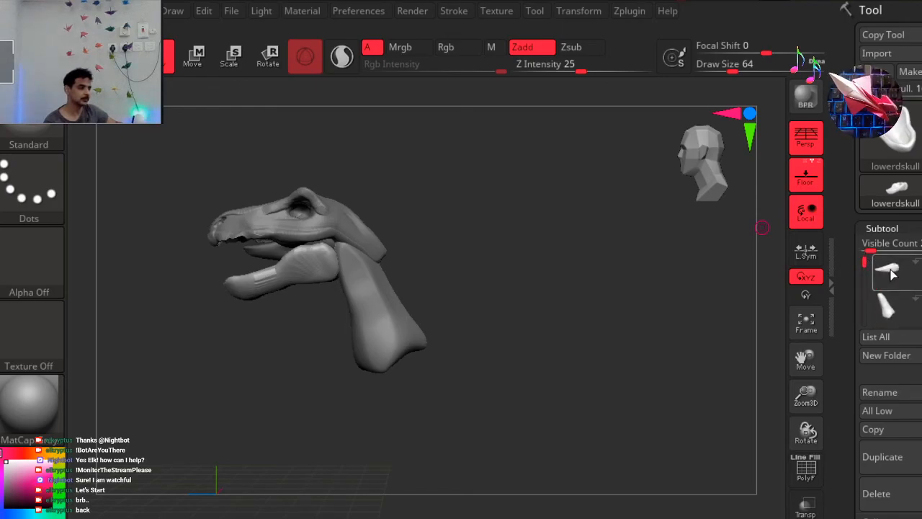
Select the d2 subtool between the jaws and set up the Move brush with a draw size of 331.
alt+drag(327, 399, 329, 409)
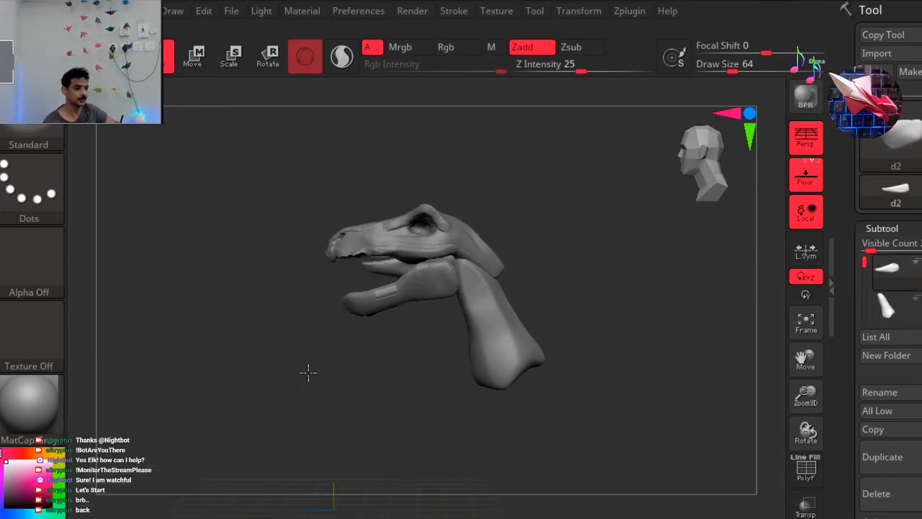
drag(313, 373, 309, 374)
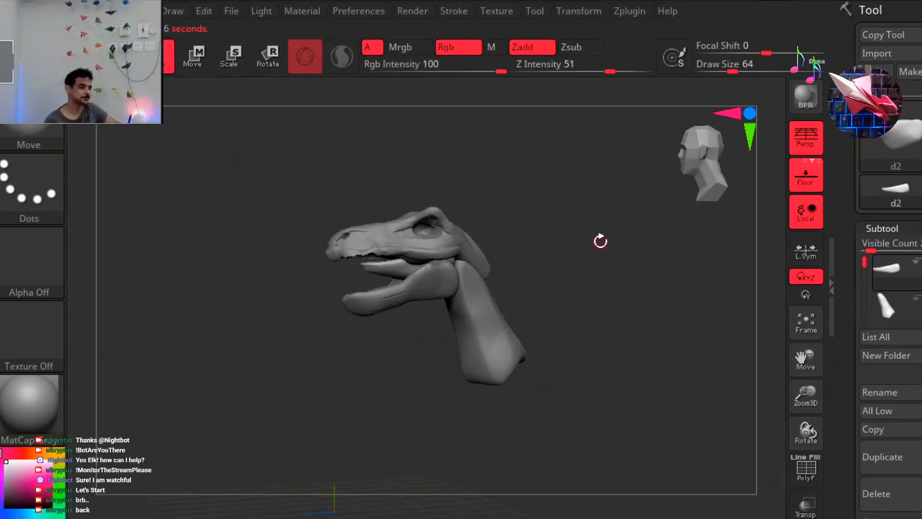
key(space)
drag(609, 193, 720, 200)
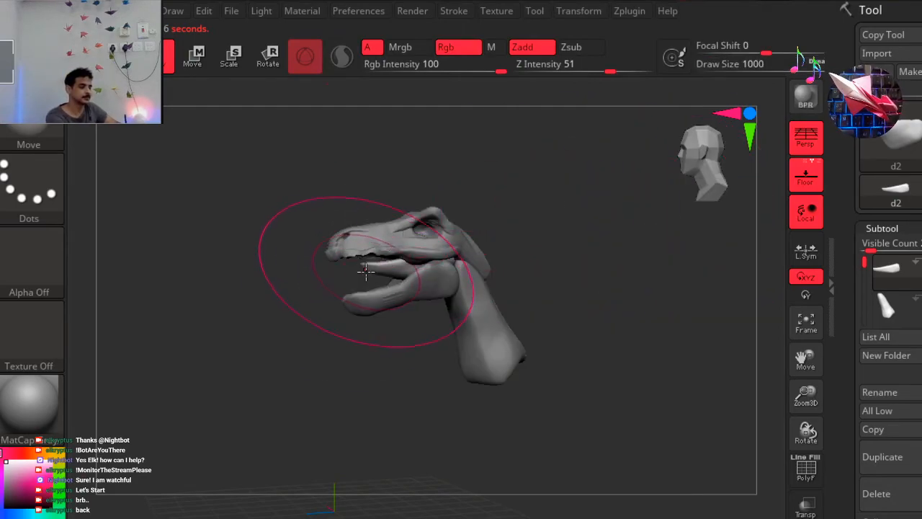
drag(289, 328, 342, 336)
drag(368, 261, 340, 401)
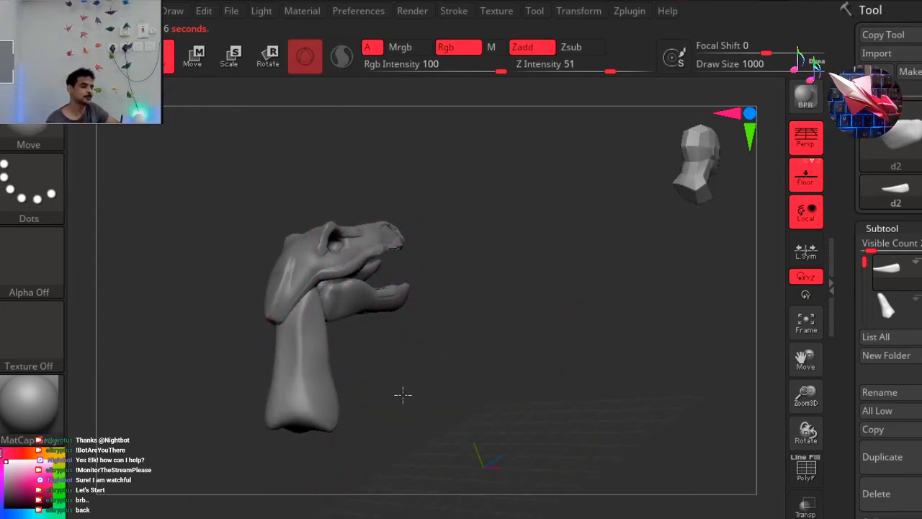
drag(377, 397, 316, 412)
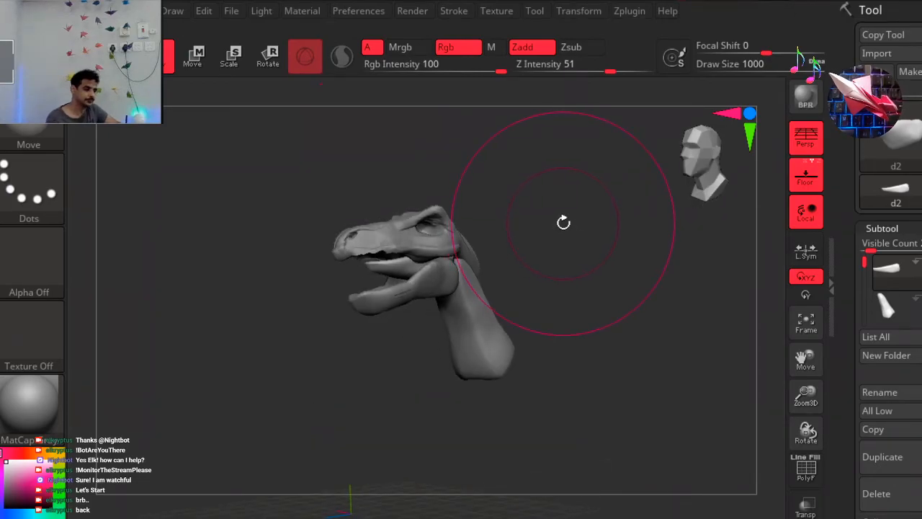
key(space)
drag(555, 224, 505, 228)
Try to pull the front tip of the d2 piece forward along the jaw with the Move brush, and undo the strokes.
drag(371, 265, 332, 281)
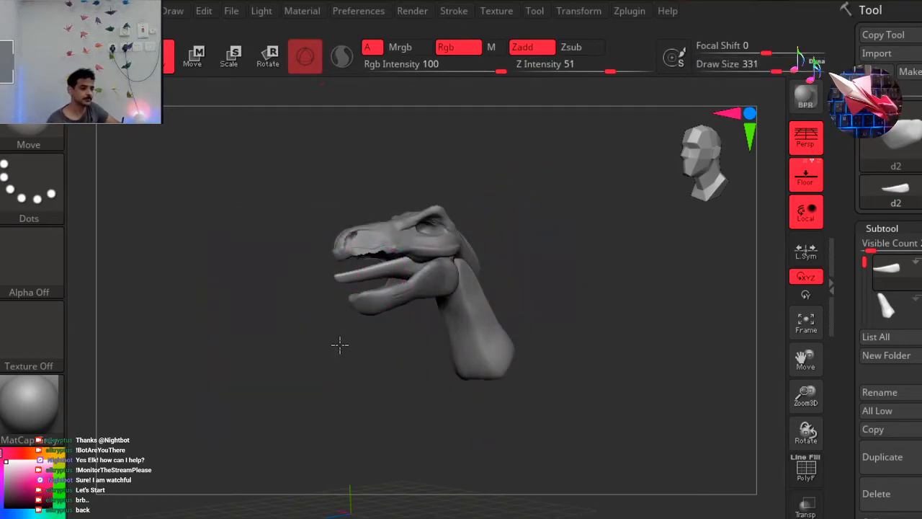
drag(296, 364, 322, 358)
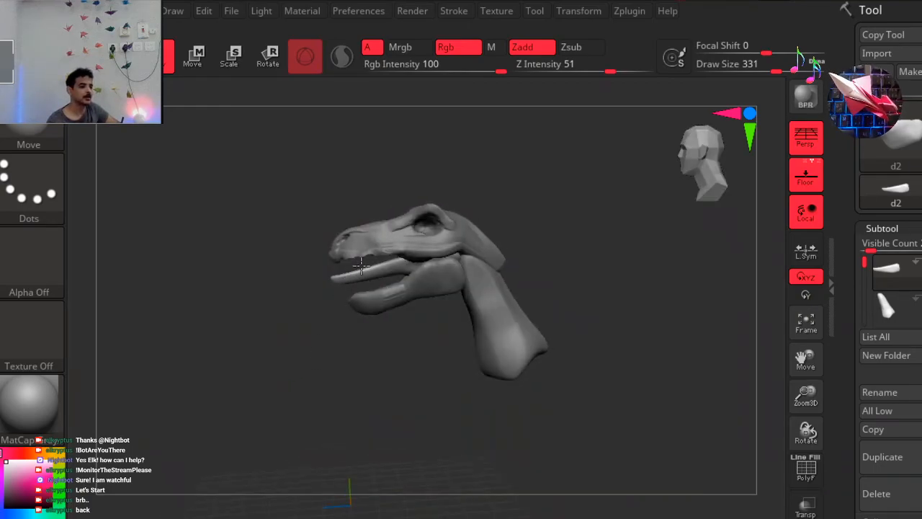
mouse_move(379, 265)
mouse_down()
mouse_move(370, 284)
mouse_move(371, 271)
mouse_move(401, 271)
mouse_move(345, 286)
mouse_move(315, 280)
mouse_move(309, 304)
mouse_up()
key(ctrl+z)
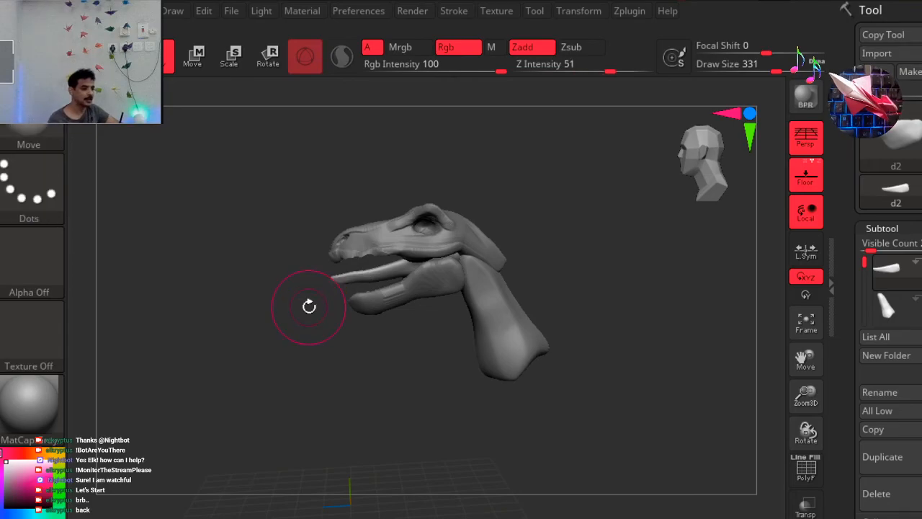
key(ctrl)
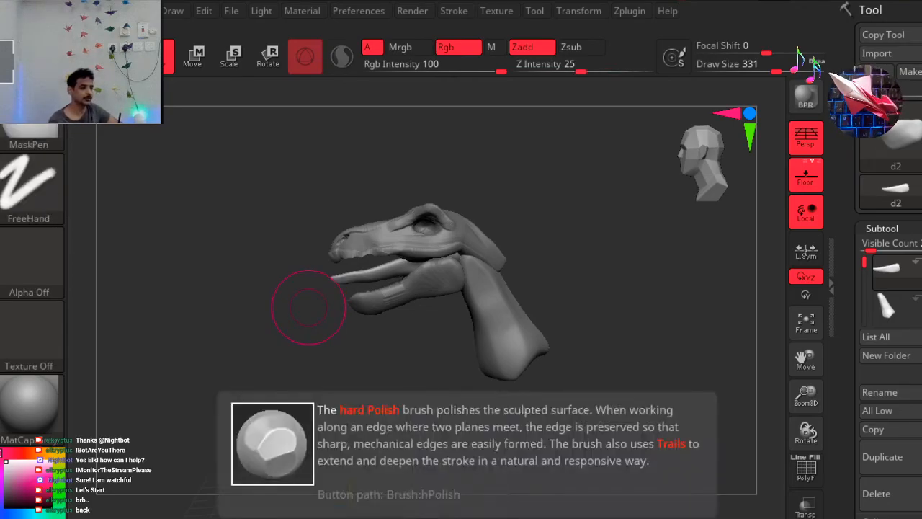
key(ctrl+z)
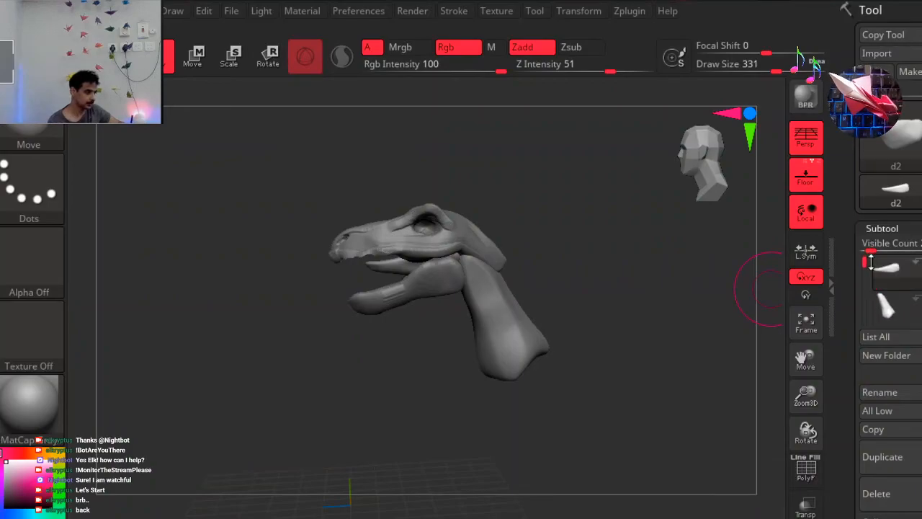
Select the d3 neck subtool and reposition the transform gizmo onto the centre of the neck.
click(899, 311)
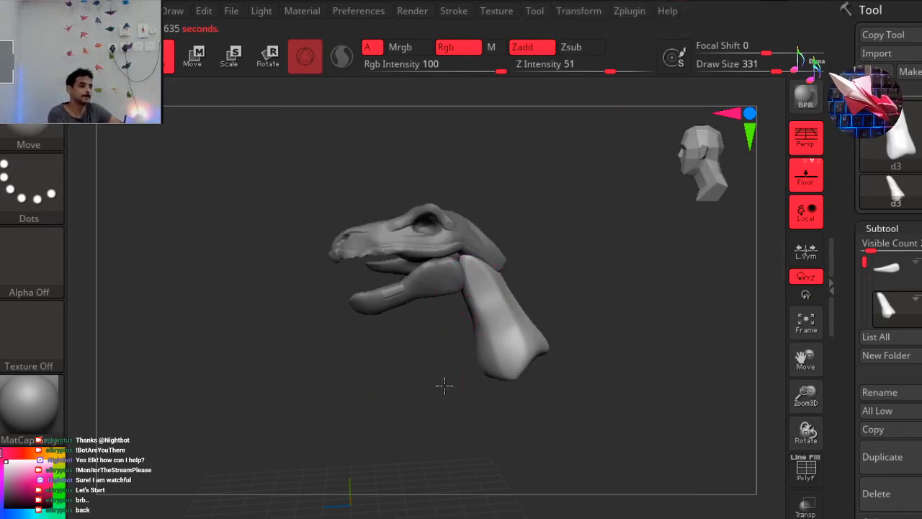
drag(454, 370, 403, 363)
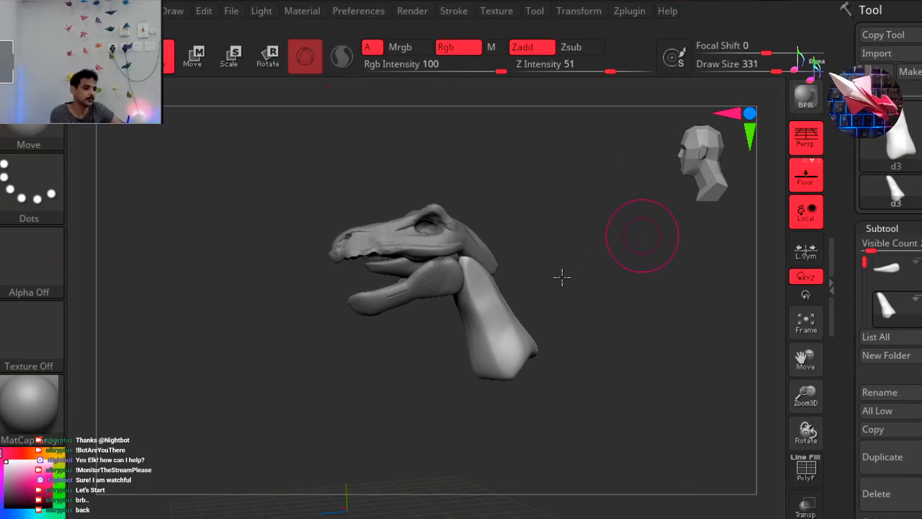
drag(565, 278, 656, 260)
drag(643, 221, 644, 222)
drag(583, 262, 577, 273)
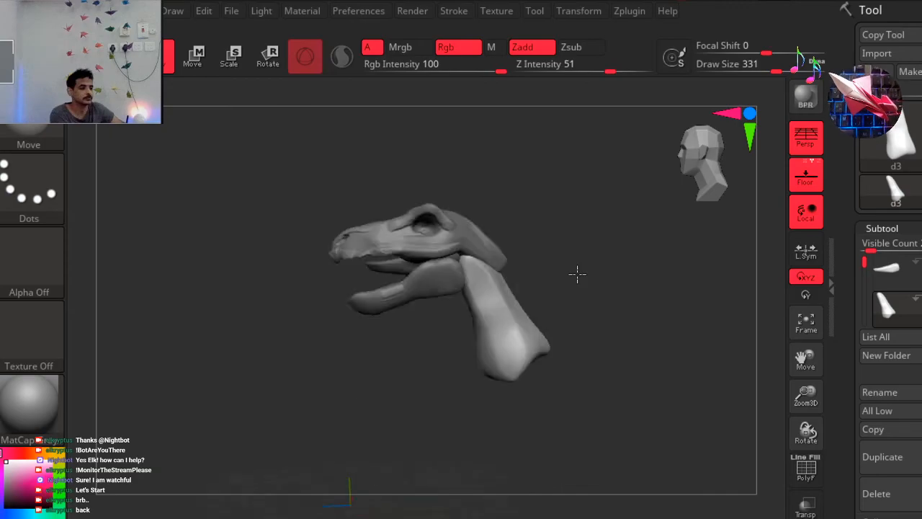
key(r)
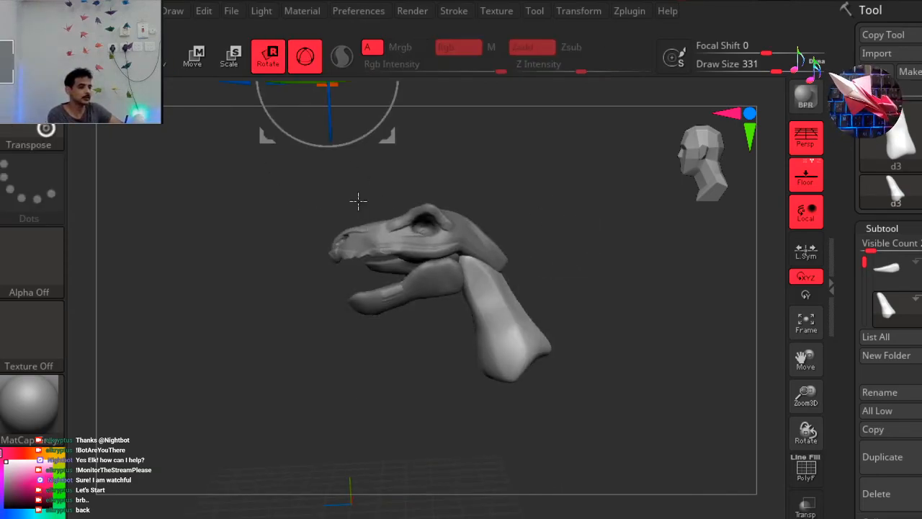
key(ctrl)
ctrl+right_drag(552, 235, 545, 237)
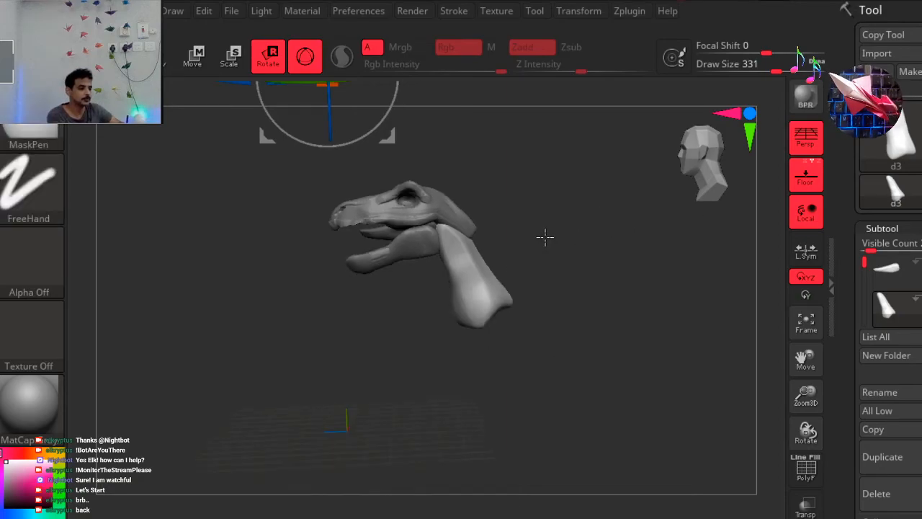
ctrl+right_drag(543, 184, 528, 185)
alt+right_drag(543, 231, 611, 330)
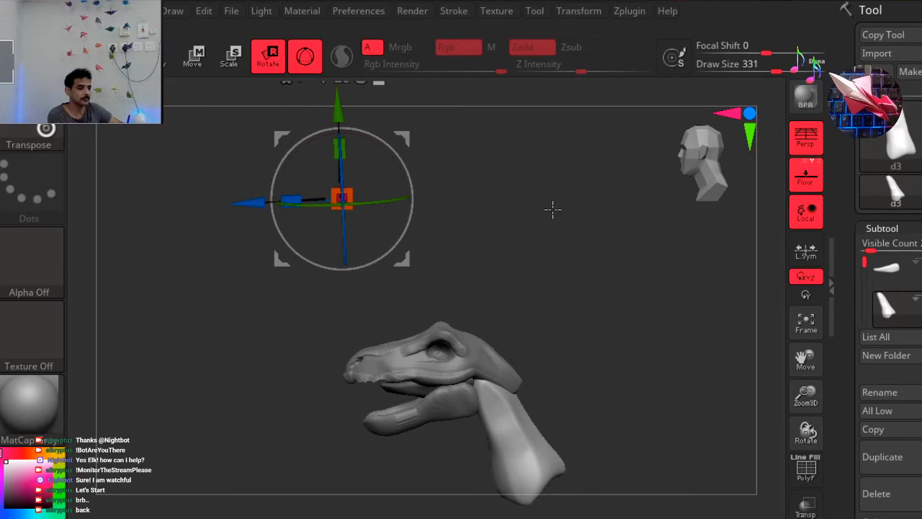
key(ctrl)
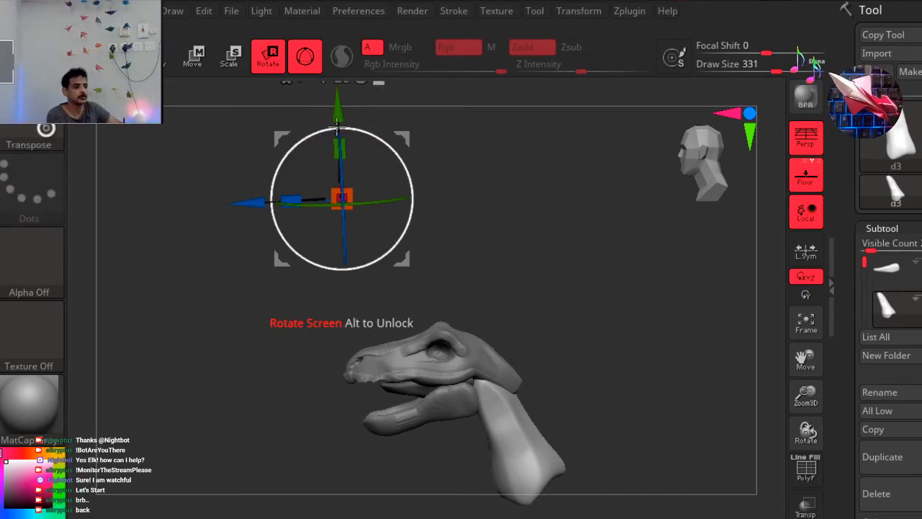
drag(401, 138, 570, 377)
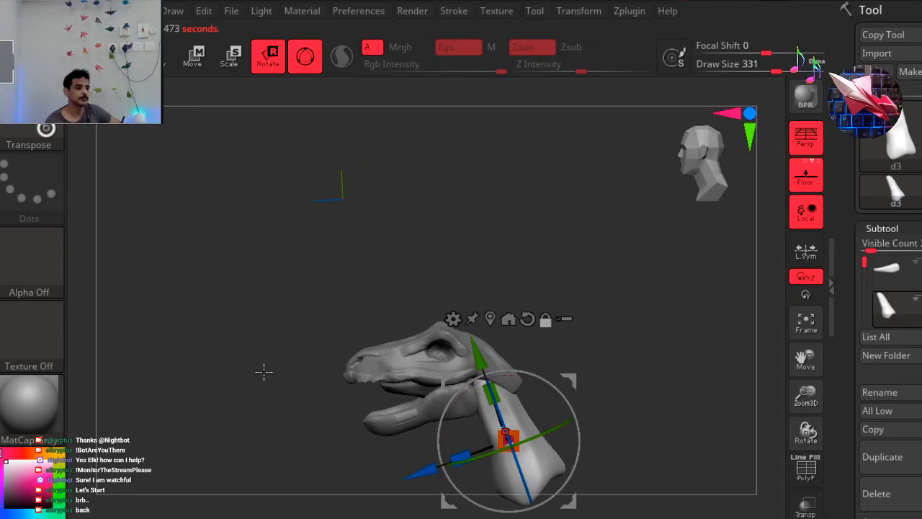
Shift the neck down and back from the skull with the gizmo, stretch it lengthwise by about 1.39, and widen it slightly front to back.
alt+drag(213, 271, 159, 163)
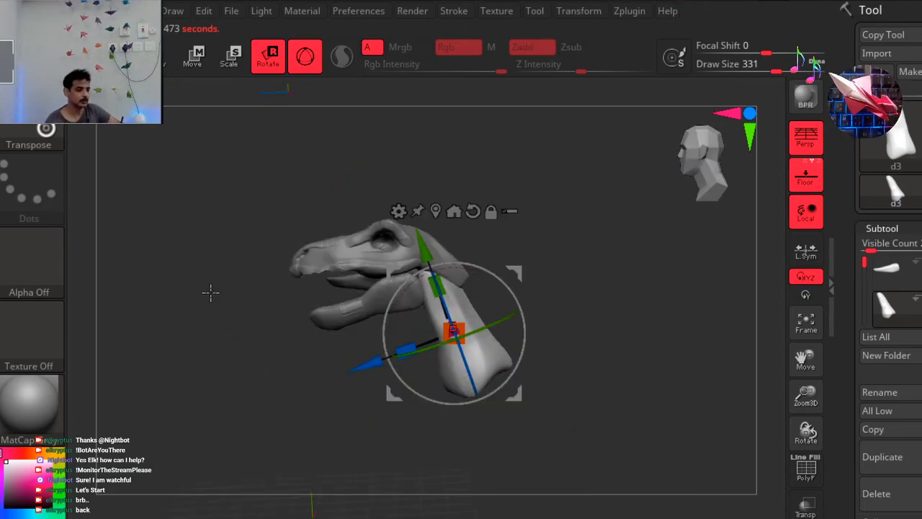
alt+drag(210, 295, 209, 298)
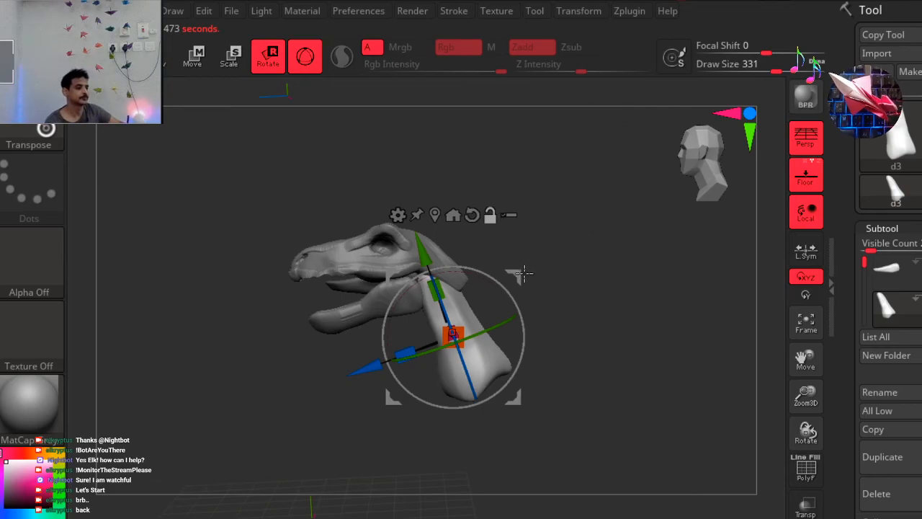
drag(539, 300, 553, 321)
drag(461, 339, 447, 327)
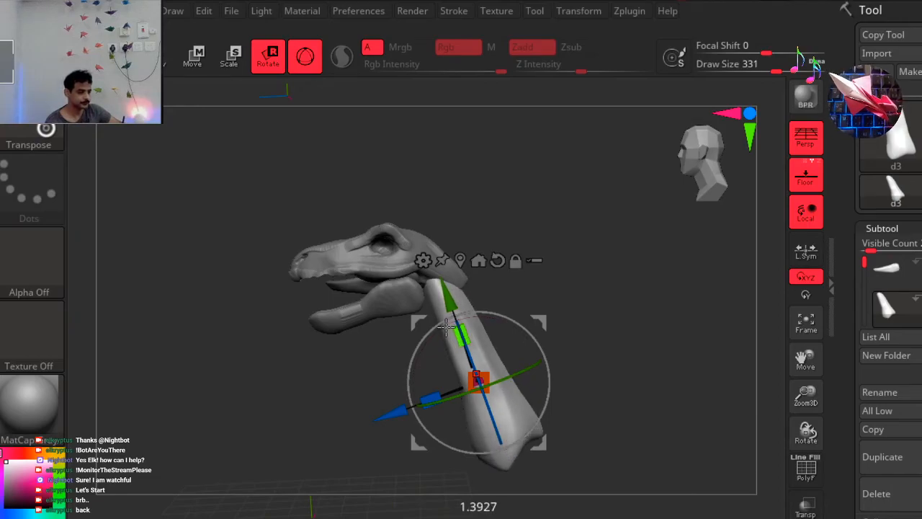
drag(433, 396, 425, 402)
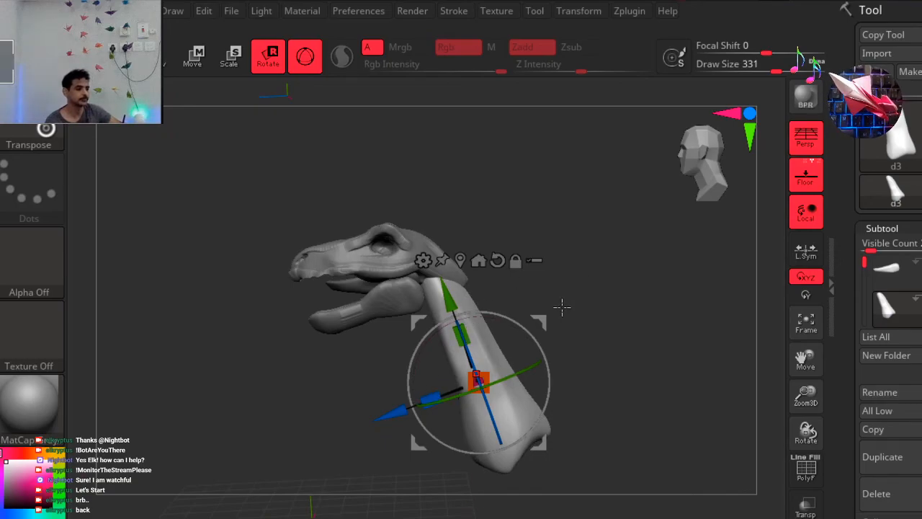
drag(531, 328, 509, 317)
key(ctrl)
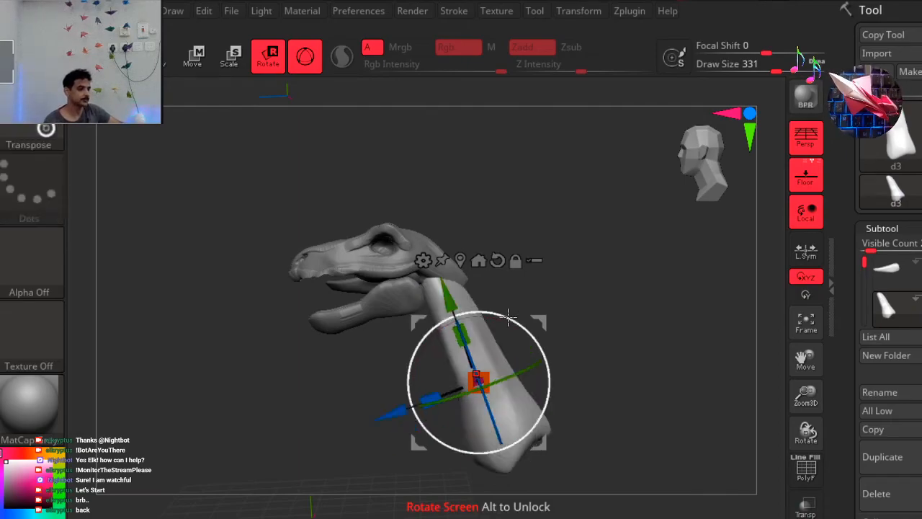
Build up clay on the upper back of the neck behind the skull with the ClayBuildup brush at Z Intensity 20.
click(169, 62)
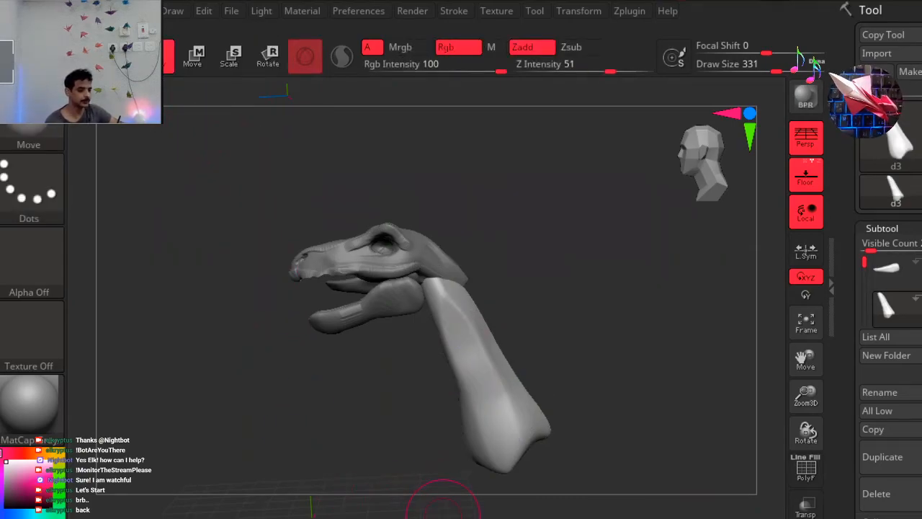
key(b)
key(c)
key(b)
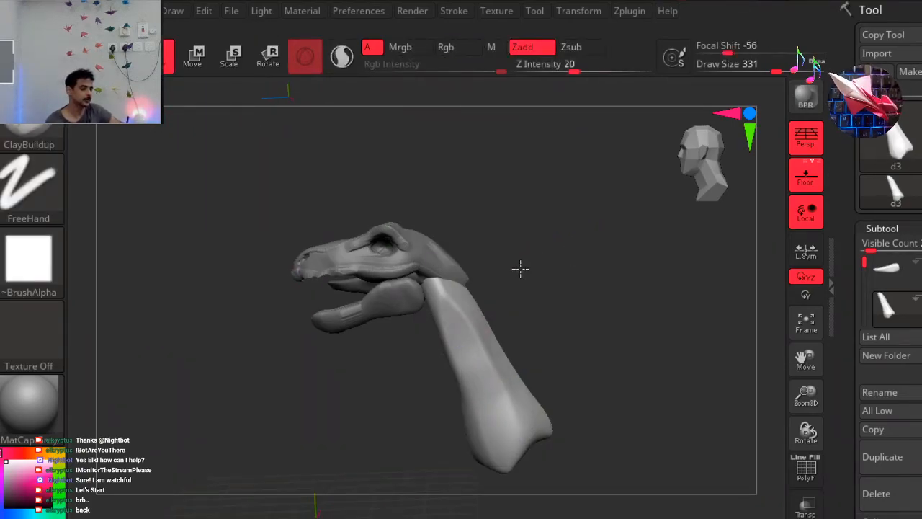
mouse_move(516, 267)
mouse_down()
mouse_move(504, 264)
mouse_move(488, 282)
mouse_up()
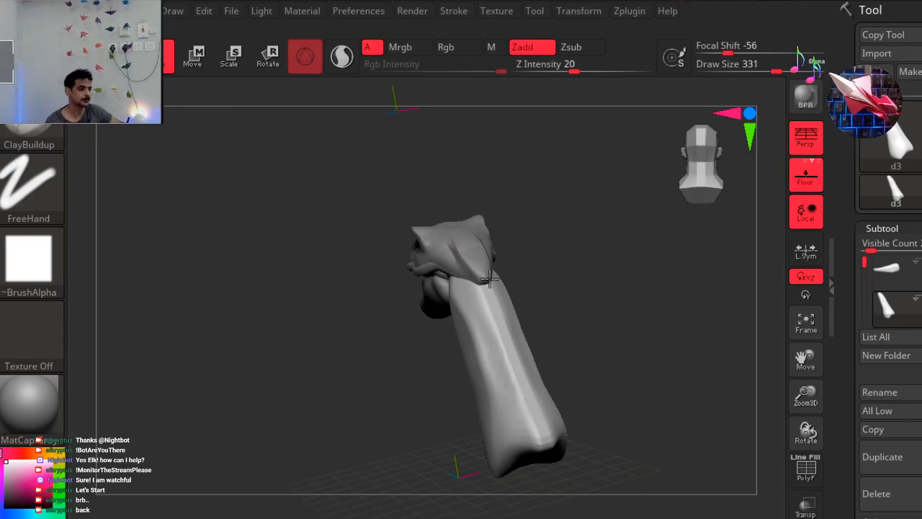
drag(471, 252, 483, 299)
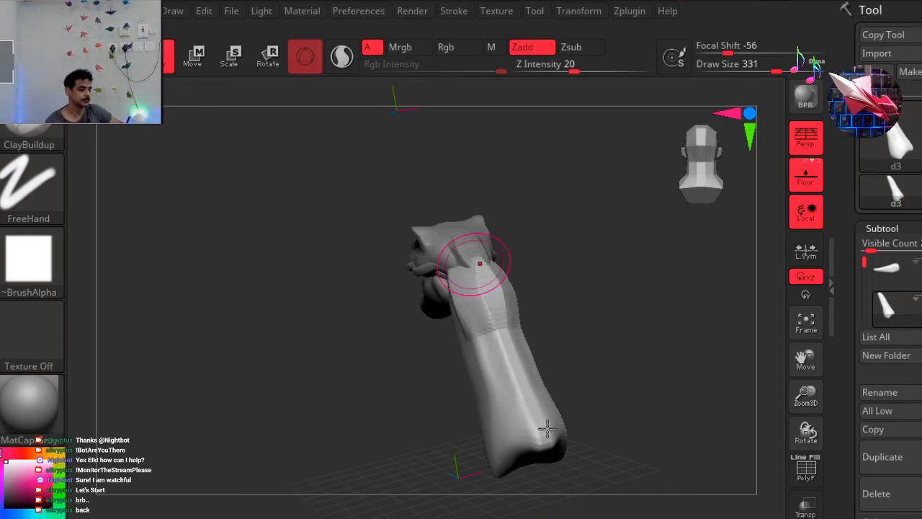
Add a thick ClayBuildup ridge along the front of the neck, running down the throat from beneath the jaw.
drag(411, 403, 449, 384)
drag(489, 362, 488, 362)
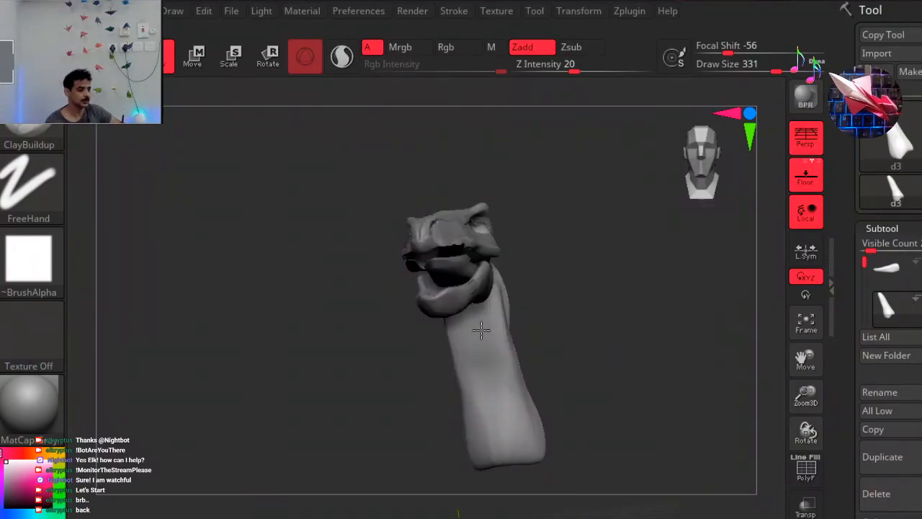
drag(469, 306, 521, 480)
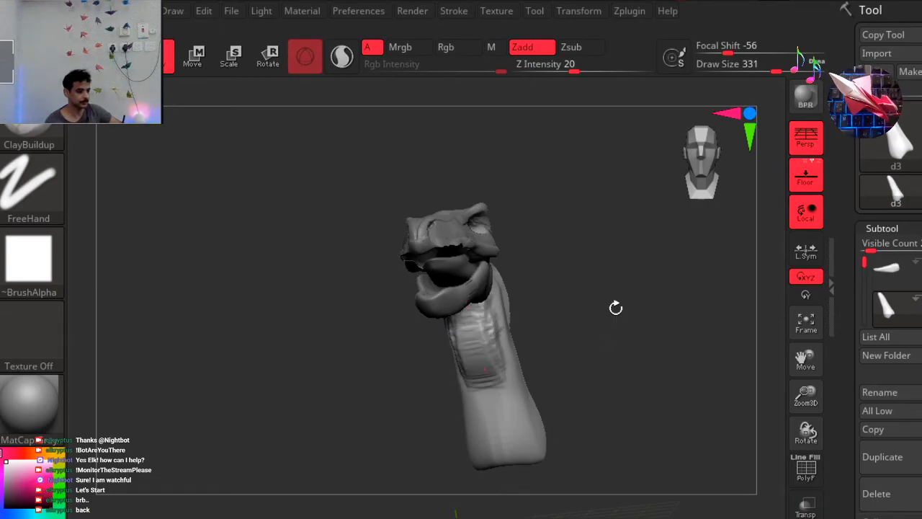
mouse_move(538, 310)
mouse_down()
mouse_move(513, 321)
mouse_move(557, 308)
mouse_up()
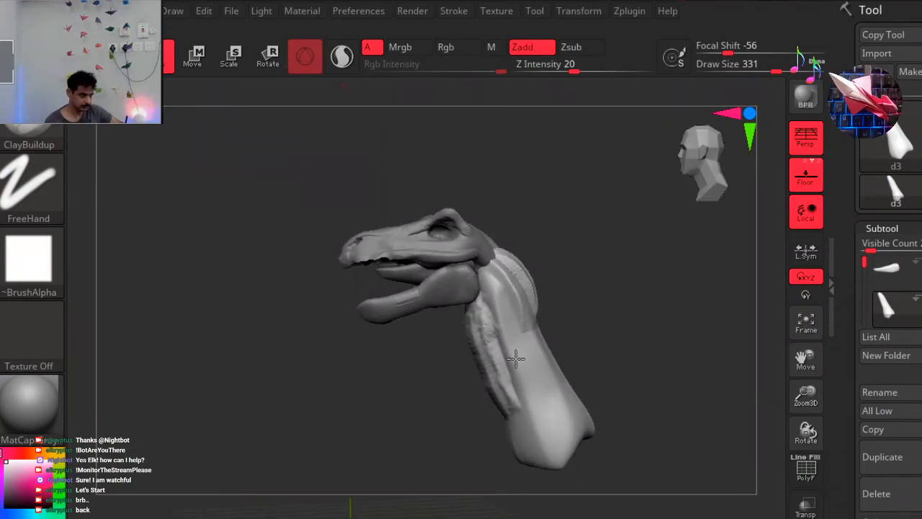
Pull the top of the throat slightly forward beneath the jaw hinge with the Move brush.
key(b)
key(m)
key(v)
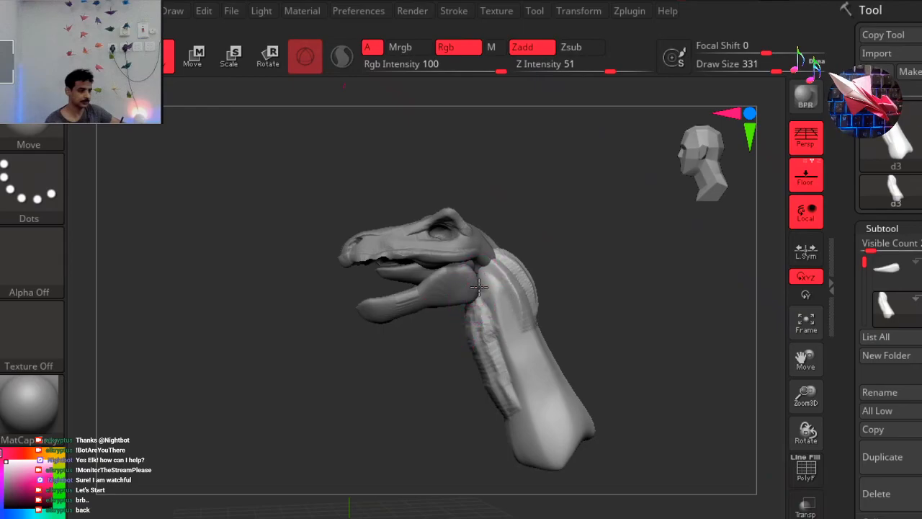
drag(411, 310, 368, 333)
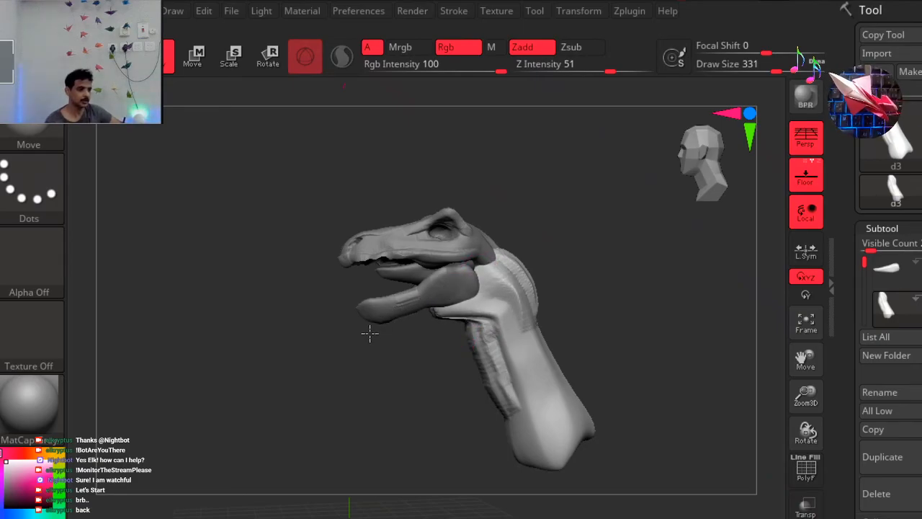
drag(694, 146, 646, 220)
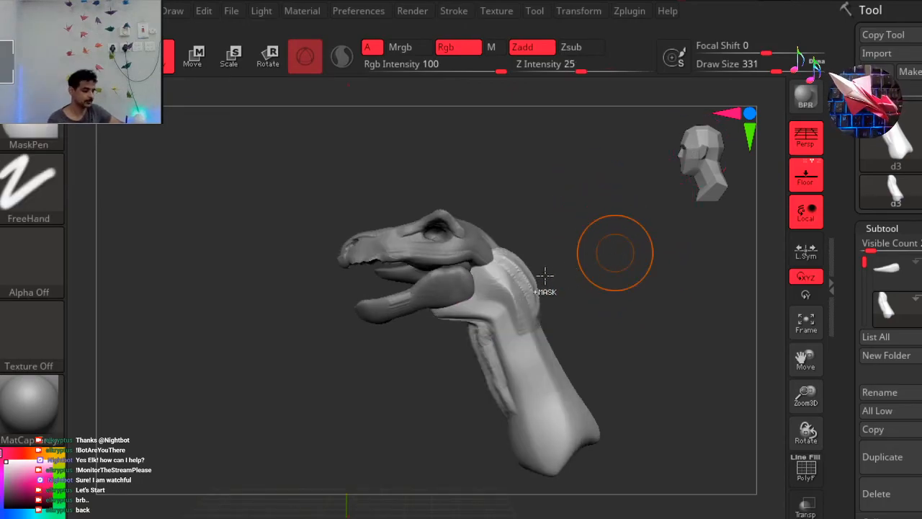
drag(469, 314, 435, 311)
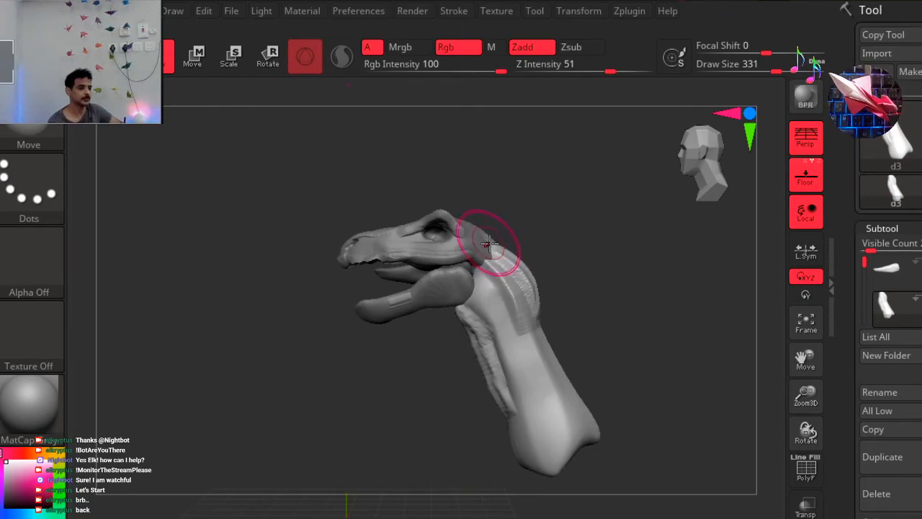
Bulge the middle and lower throat forward with the Move brush and pull the rear corner of the neck base backward.
mouse_move(491, 367)
mouse_down()
mouse_move(461, 360)
mouse_move(435, 372)
mouse_move(451, 356)
mouse_up()
mouse_move(493, 387)
mouse_down()
mouse_move(465, 396)
mouse_move(491, 396)
mouse_move(493, 429)
mouse_move(515, 466)
mouse_move(506, 474)
mouse_up()
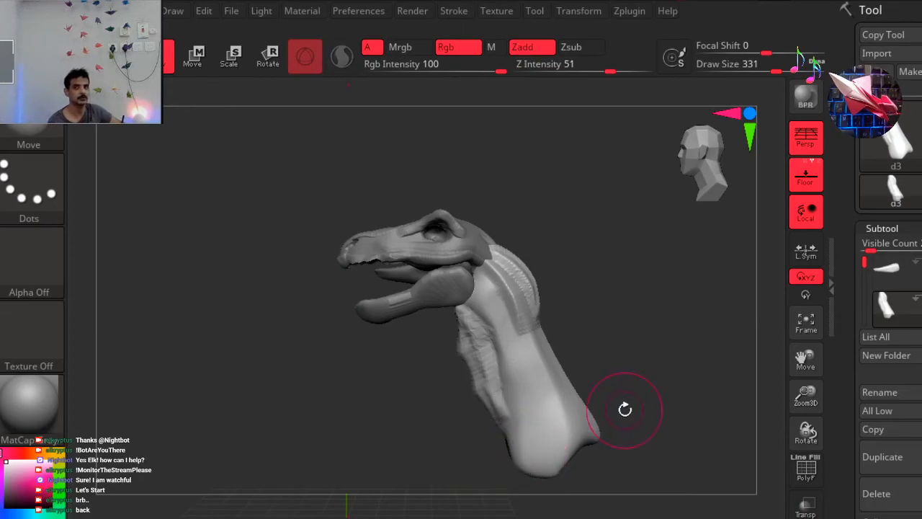
drag(594, 417, 653, 437)
drag(467, 373, 460, 370)
drag(439, 419, 479, 417)
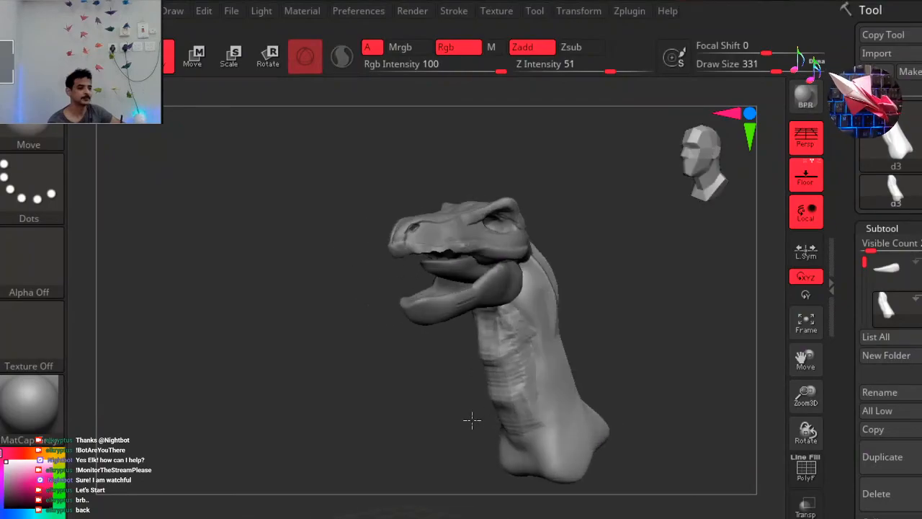
Examine the reshaped neck and its fit to the skull from the rear, side and front.
drag(418, 421, 425, 410)
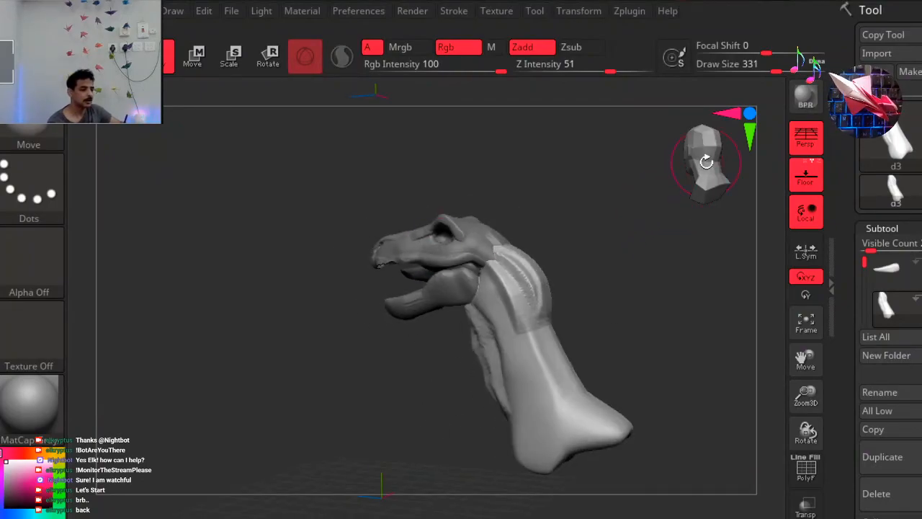
drag(641, 311, 593, 331)
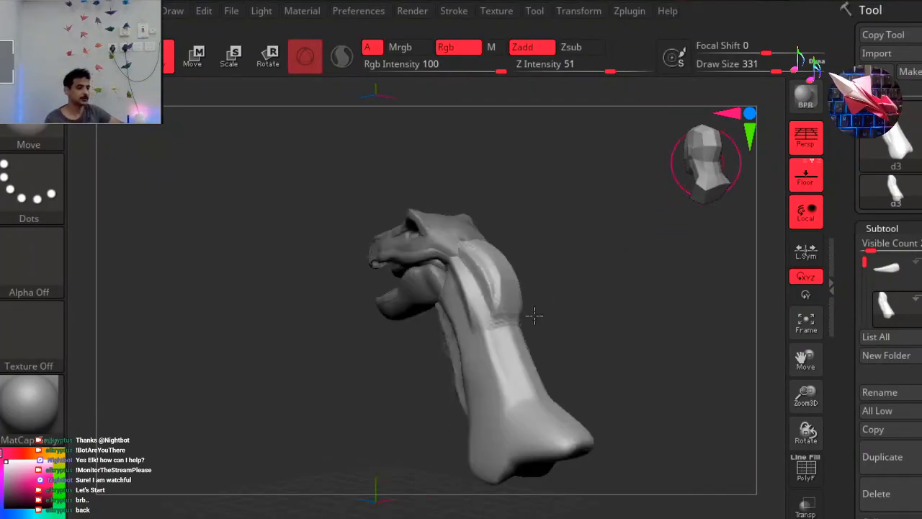
click(747, 158)
click(732, 160)
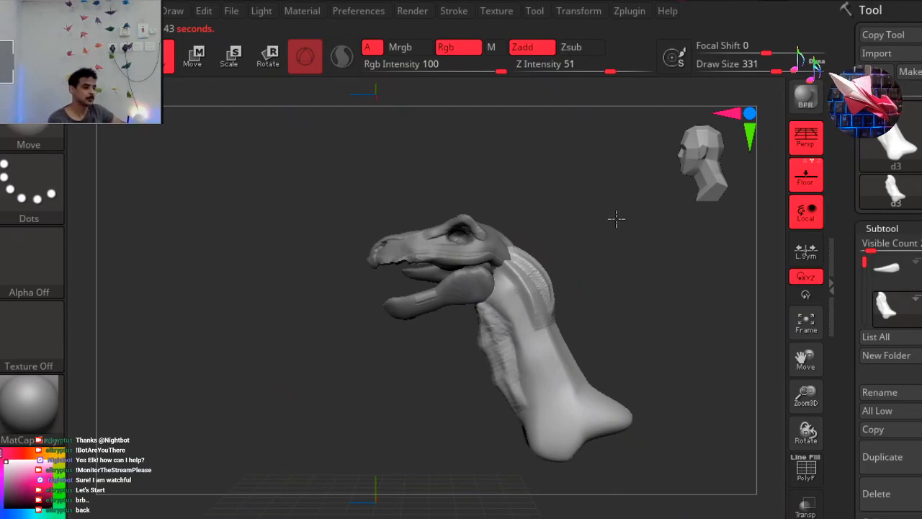
drag(615, 216, 616, 220)
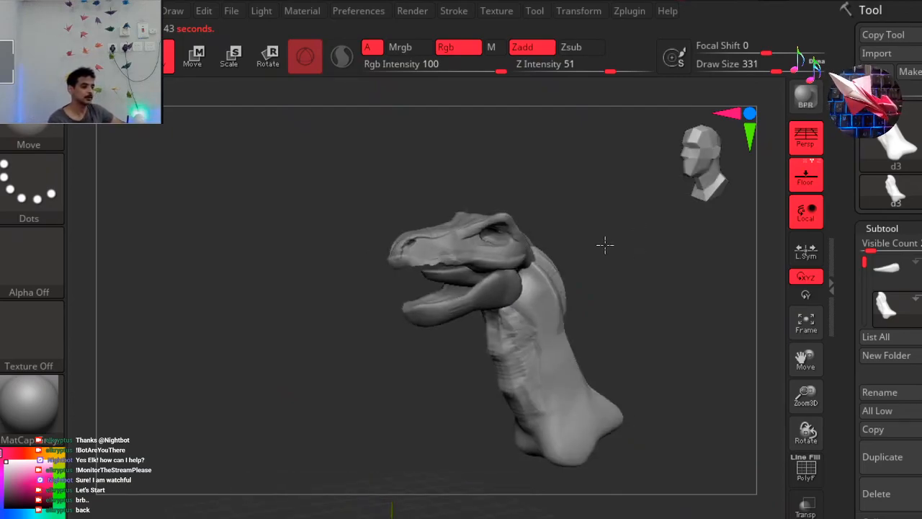
drag(665, 193, 694, 167)
shift+drag(622, 226, 706, 187)
mouse_move(863, 261)
mouse_down()
mouse_move(876, 319)
mouse_move(865, 259)
mouse_move(885, 315)
mouse_move(868, 260)
mouse_up()
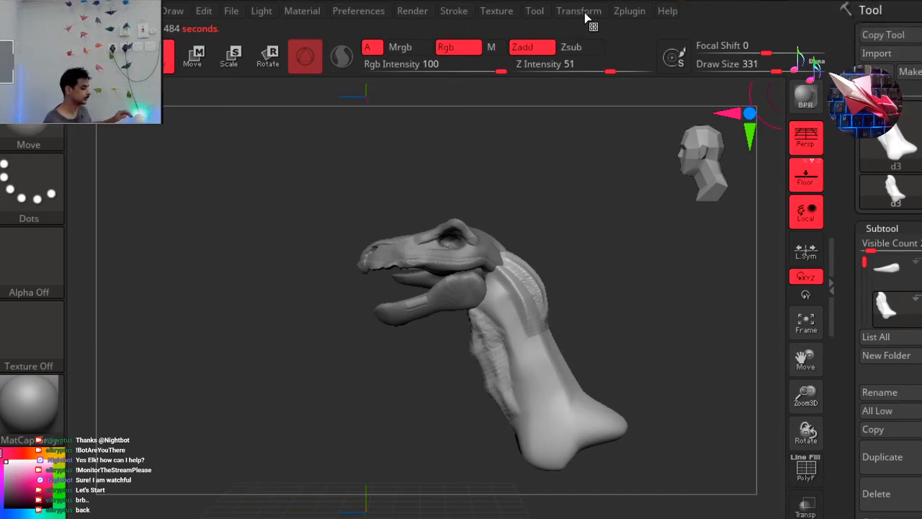
click(467, 20)
click(517, 21)
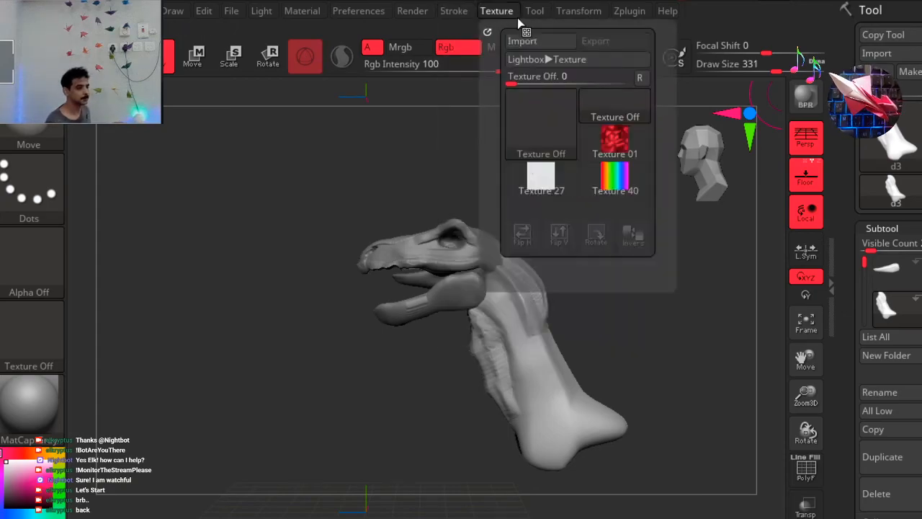
click(574, 13)
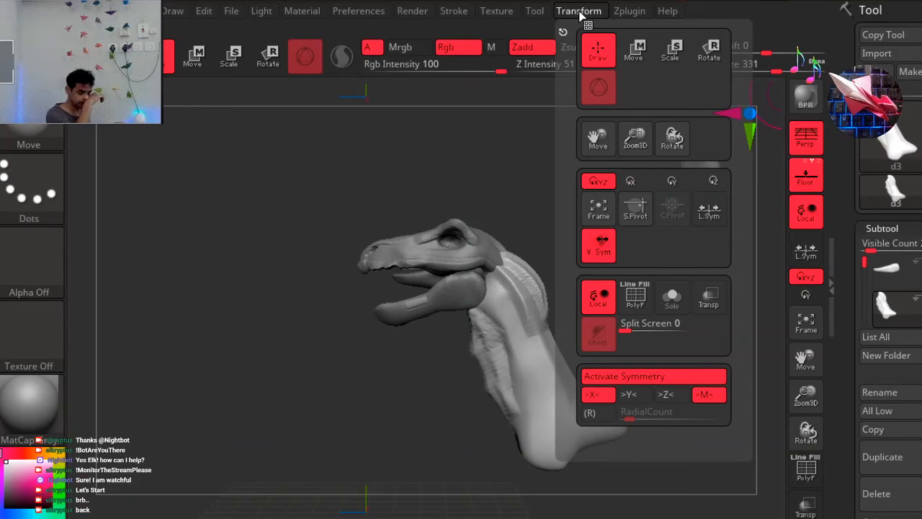
click(634, 13)
click(496, 13)
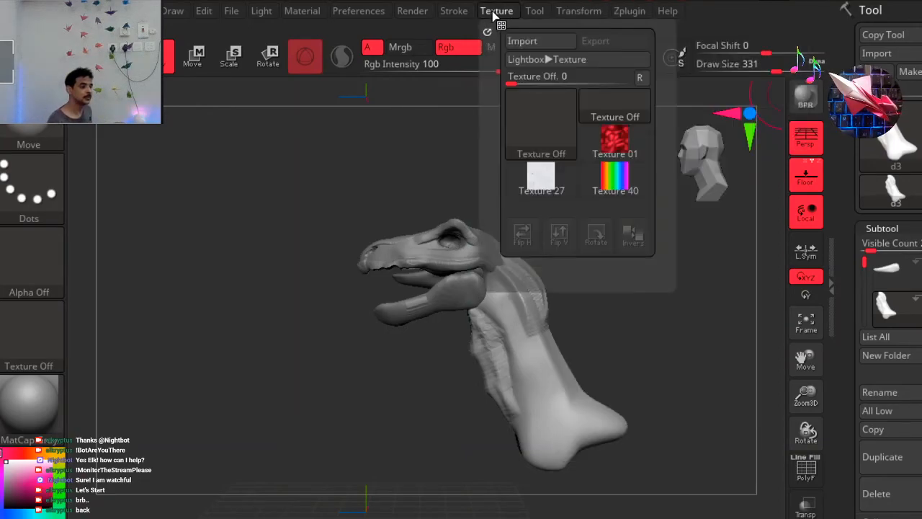
click(466, 13)
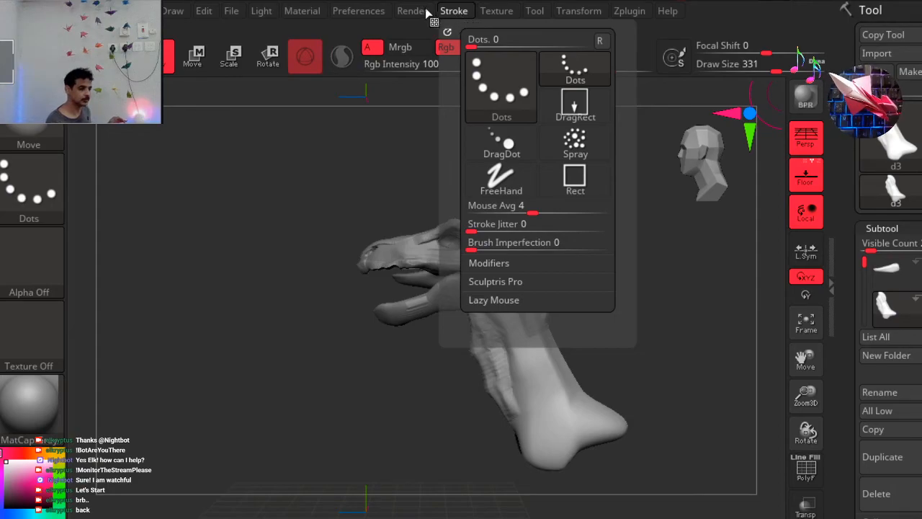
click(379, 13)
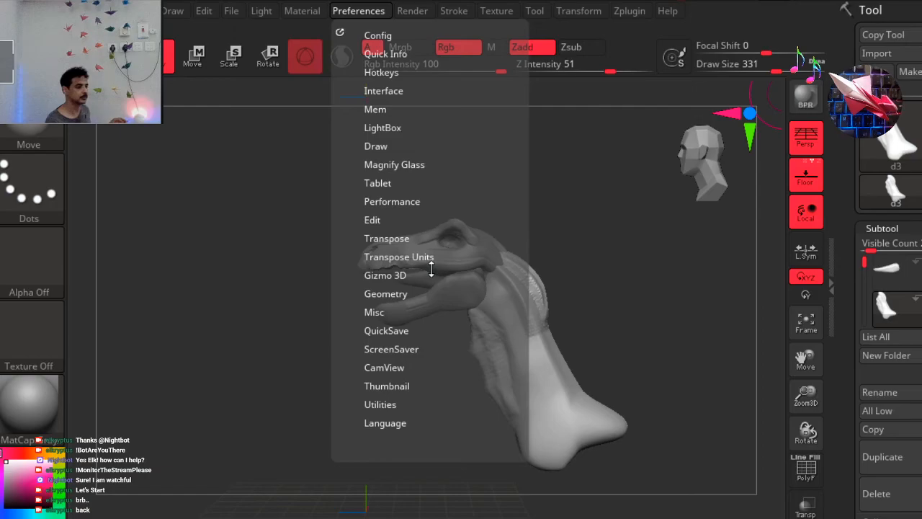
click(413, 12)
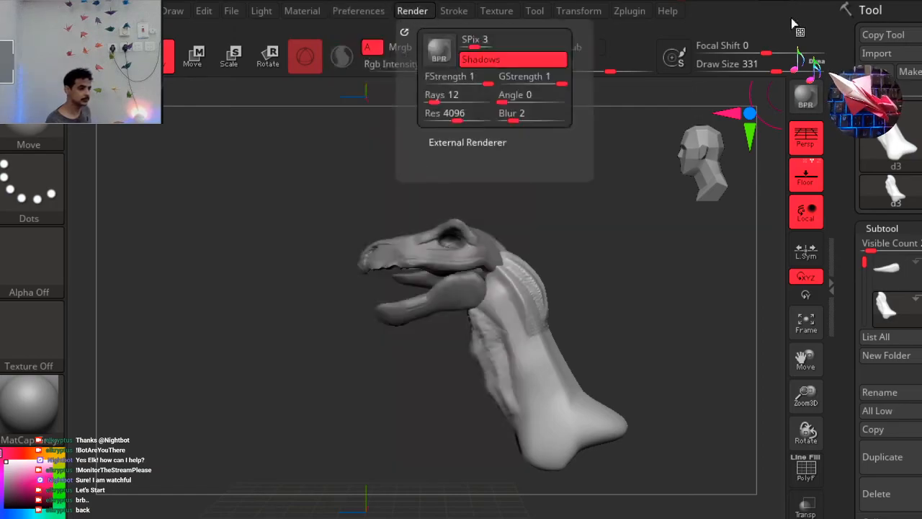
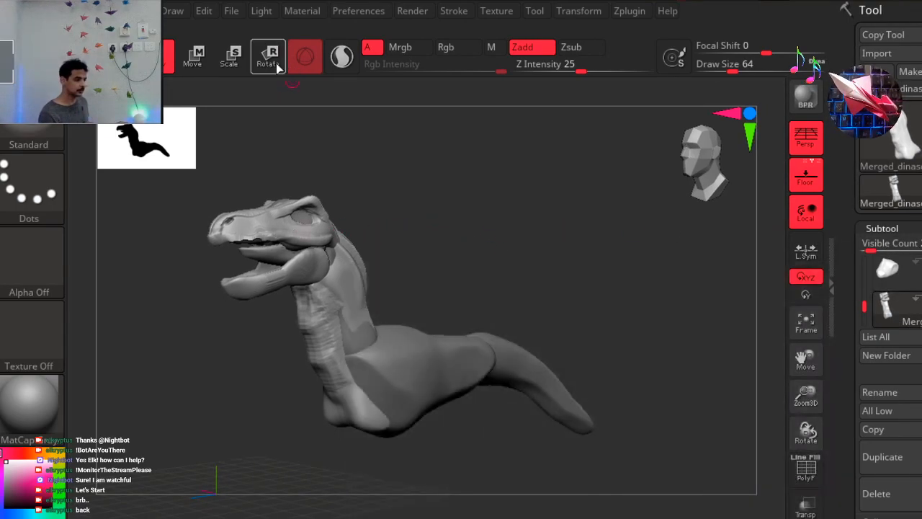
Shift the detailed skull, jaw and neck sideways in front view so they stand beside the base dinosaur body.
click(268, 53)
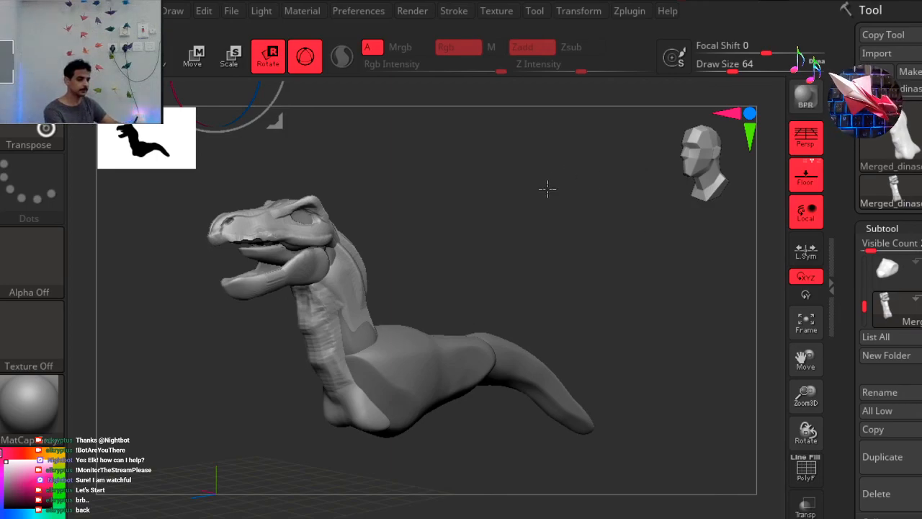
key(ctrl)
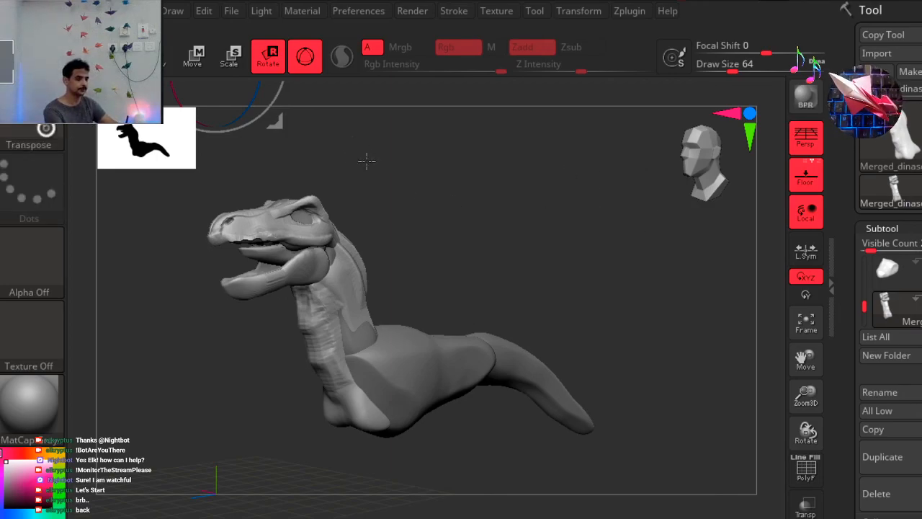
click(711, 171)
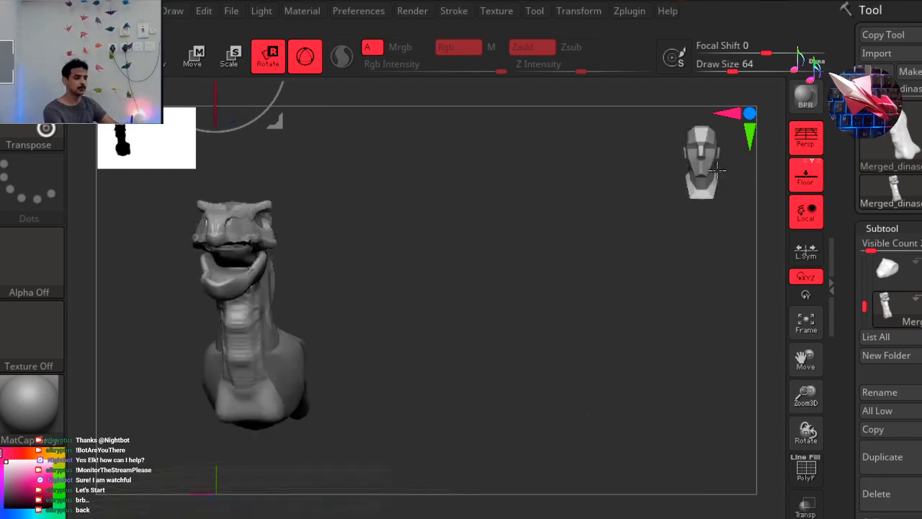
click(719, 170)
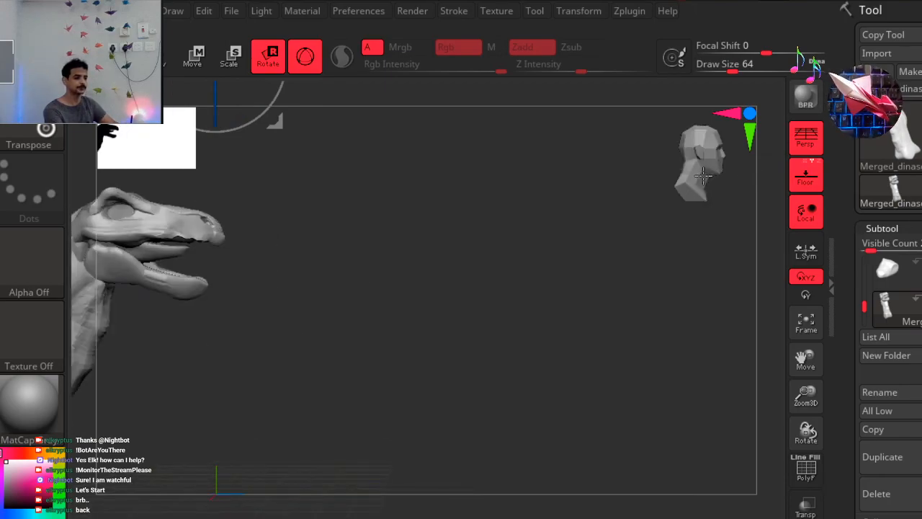
click(699, 176)
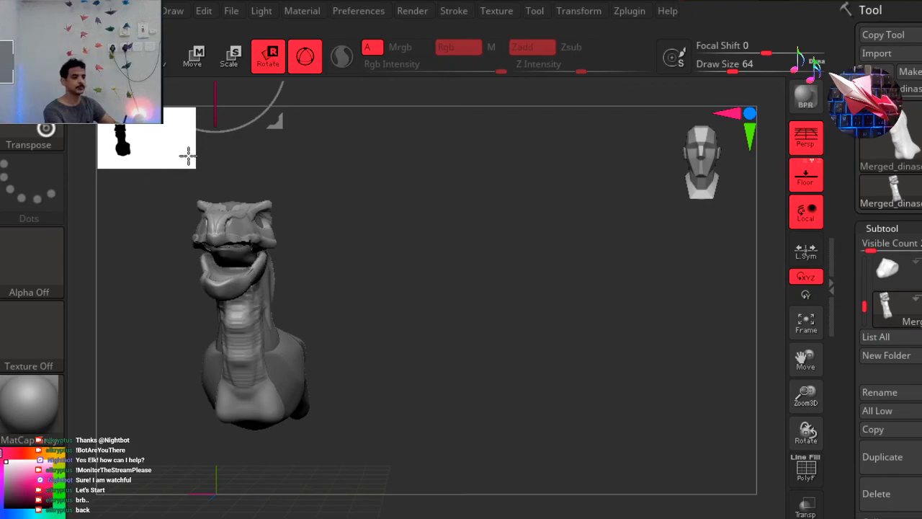
drag(187, 157, 117, 115)
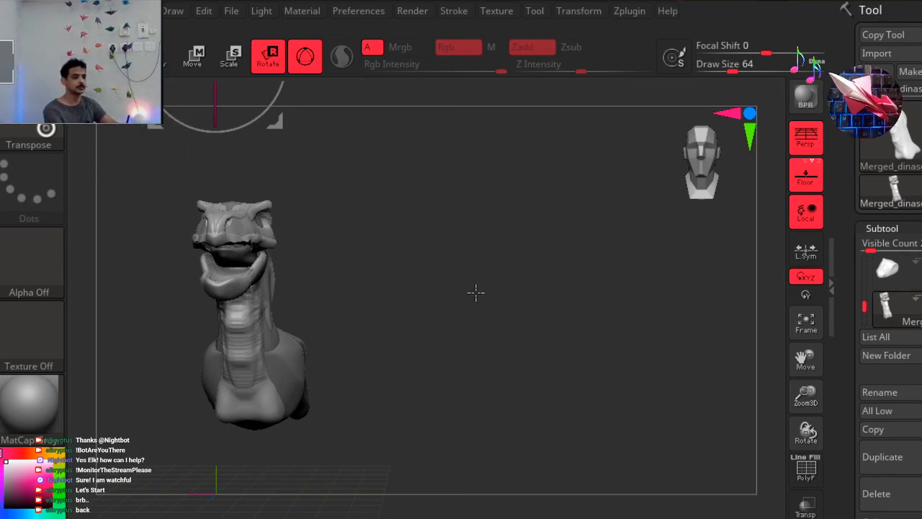
drag(469, 247, 475, 281)
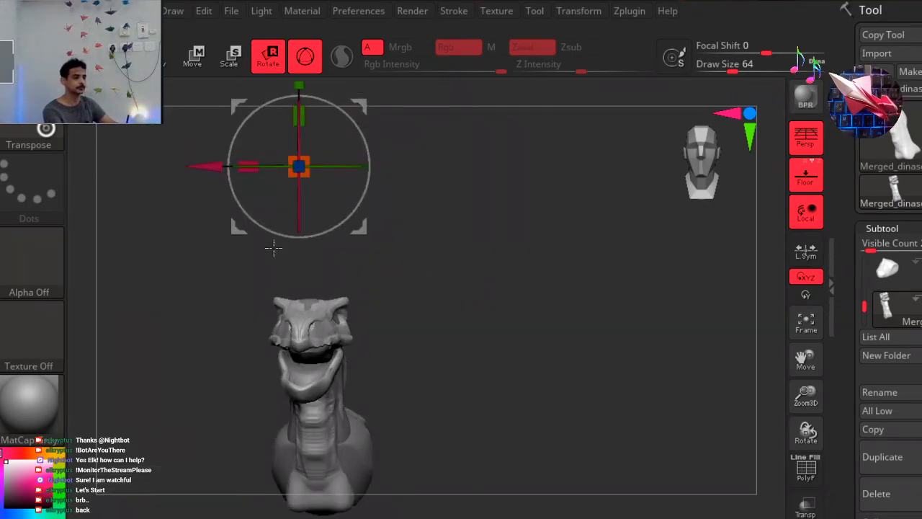
drag(200, 163, 350, 181)
key(q)
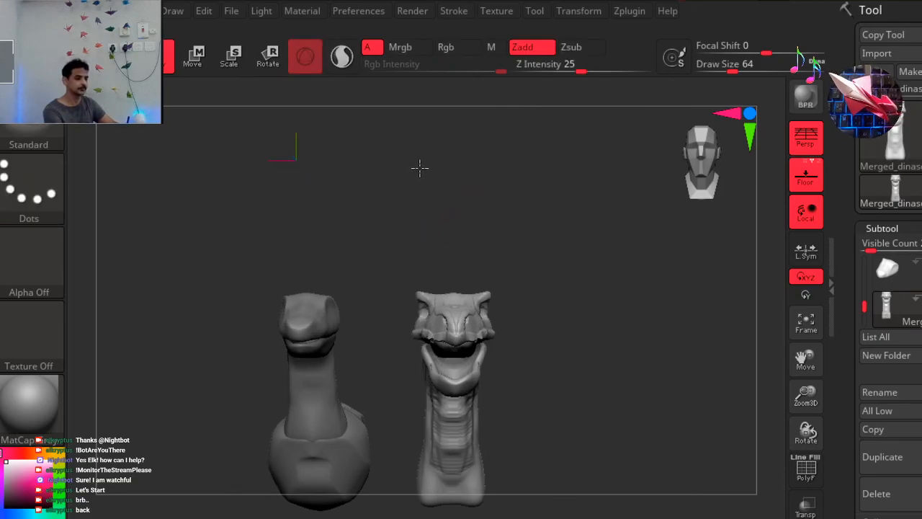
Examine the separated head and neck beside the base body from the side, front and rear.
shift+drag(439, 175, 364, 173)
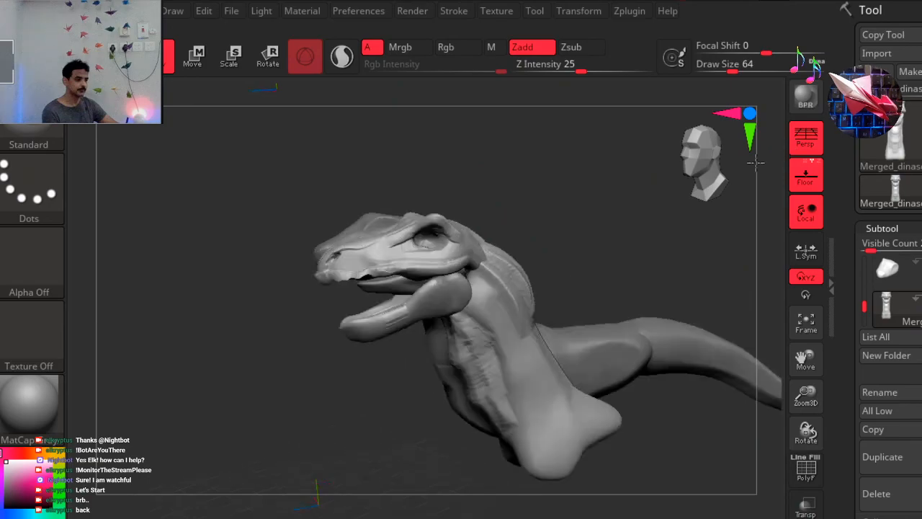
drag(717, 160, 711, 166)
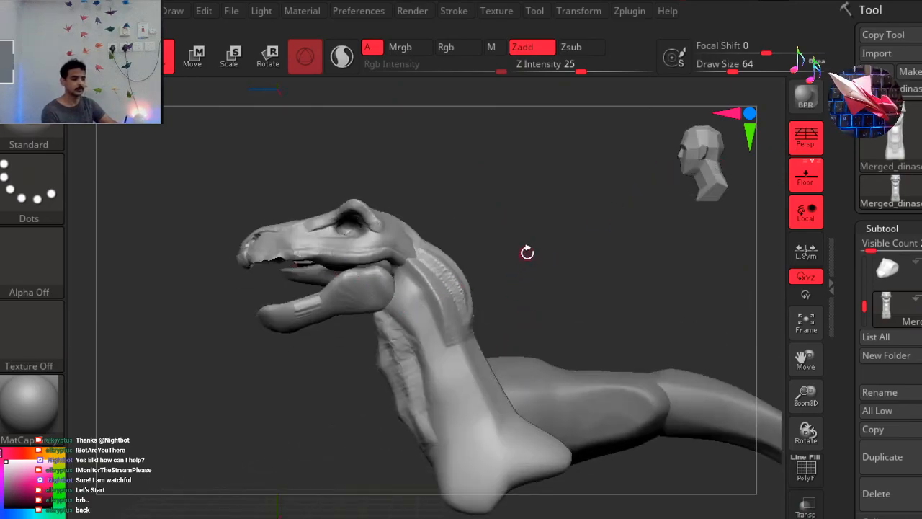
mouse_move(549, 224)
shift+mouse_down()
mouse_move(533, 237)
mouse_move(556, 234)
shift+mouse_up()
drag(705, 174, 735, 177)
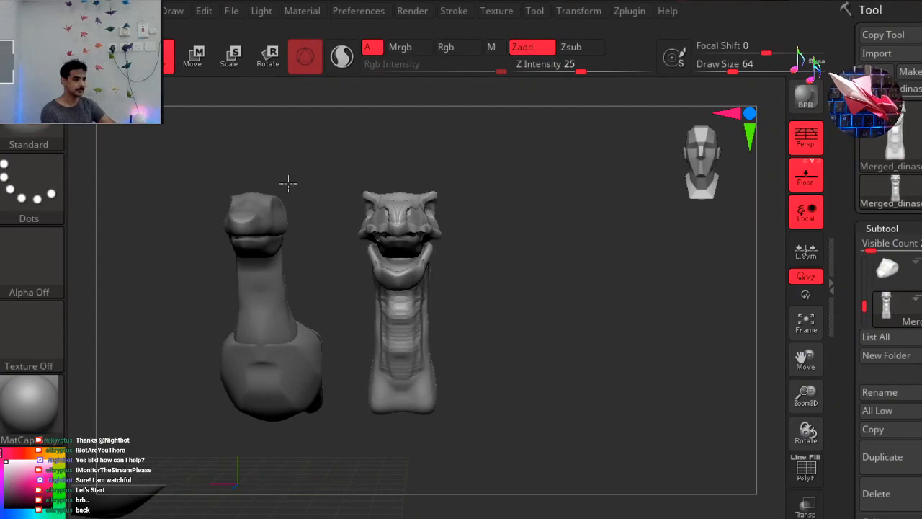
drag(516, 218, 186, 195)
drag(678, 138, 722, 184)
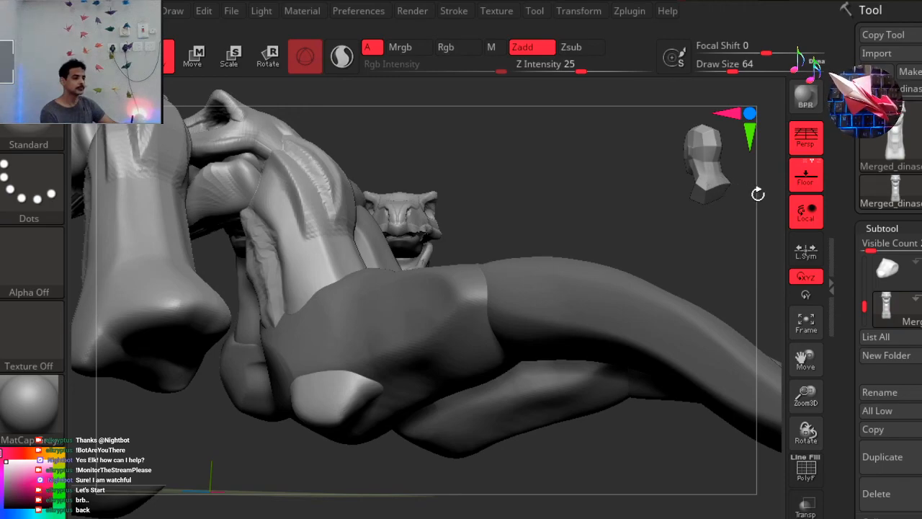
drag(766, 207, 691, 142)
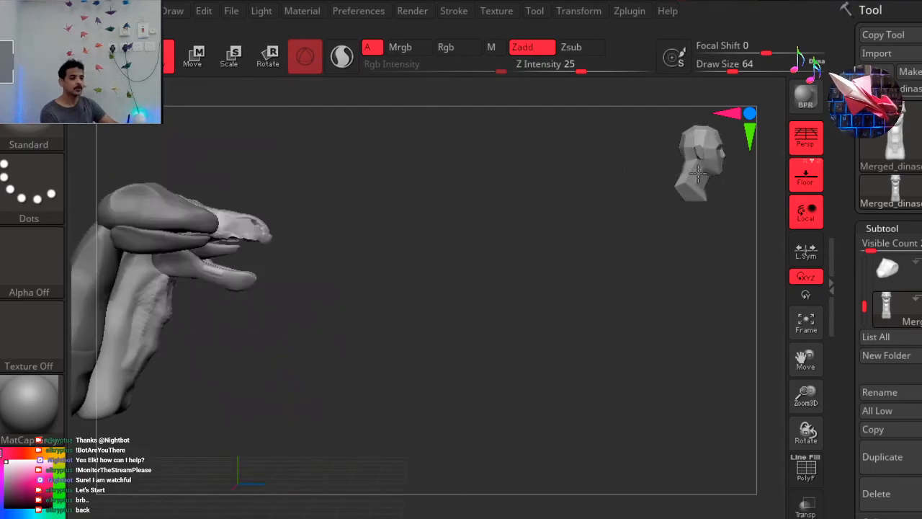
drag(691, 172, 691, 173)
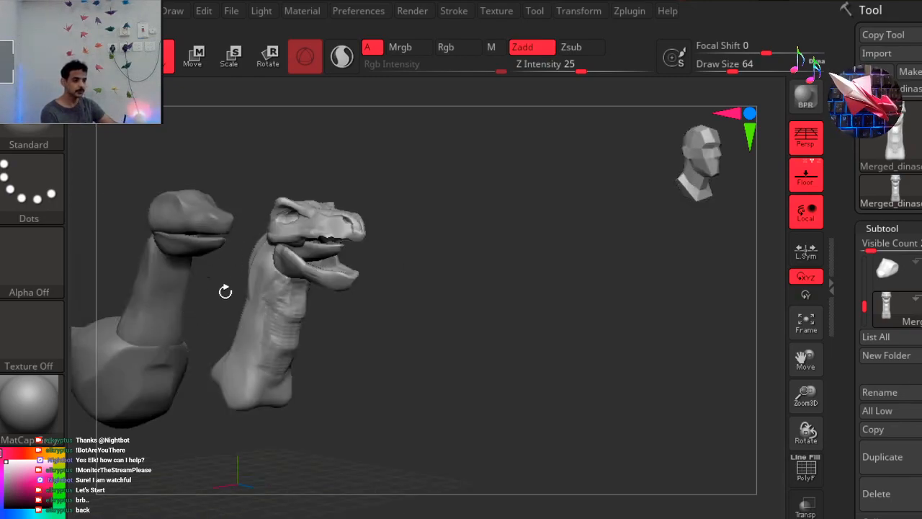
Compare the detailed head and neck with the base body in overlapping three-quarter, profile and rear views.
drag(441, 270, 220, 245)
right_drag(220, 245, 456, 263)
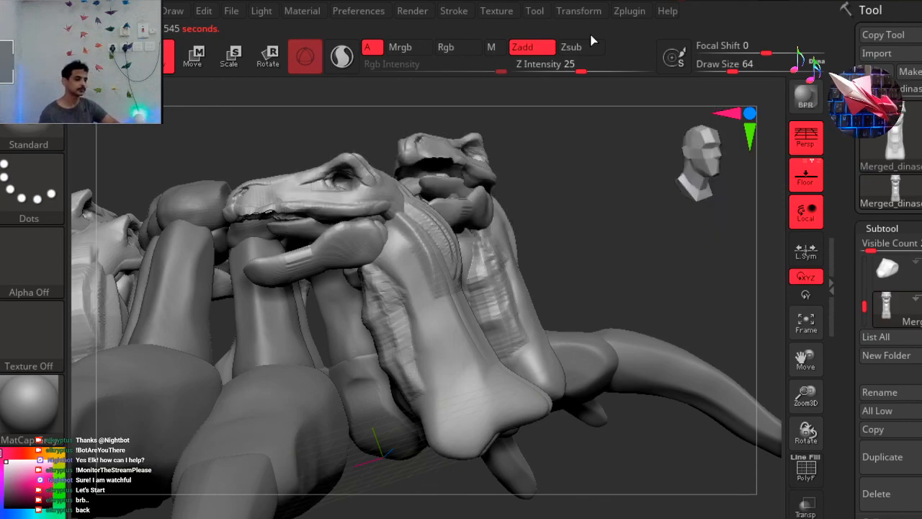
click(706, 175)
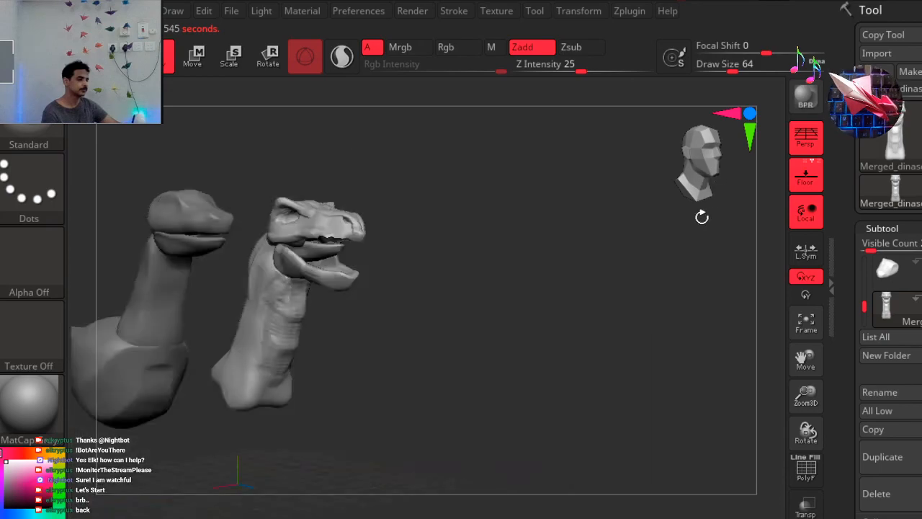
drag(683, 187, 440, 239)
drag(591, 220, 455, 235)
drag(705, 158, 695, 187)
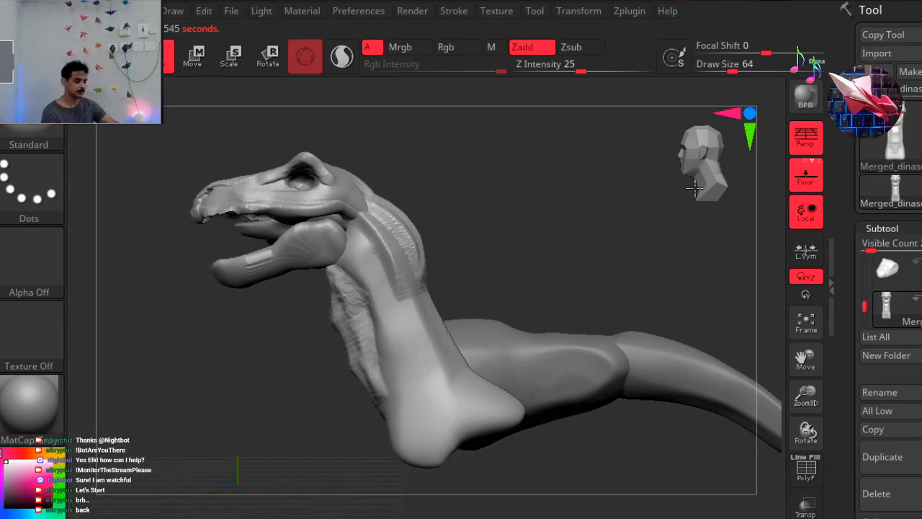
click(695, 187)
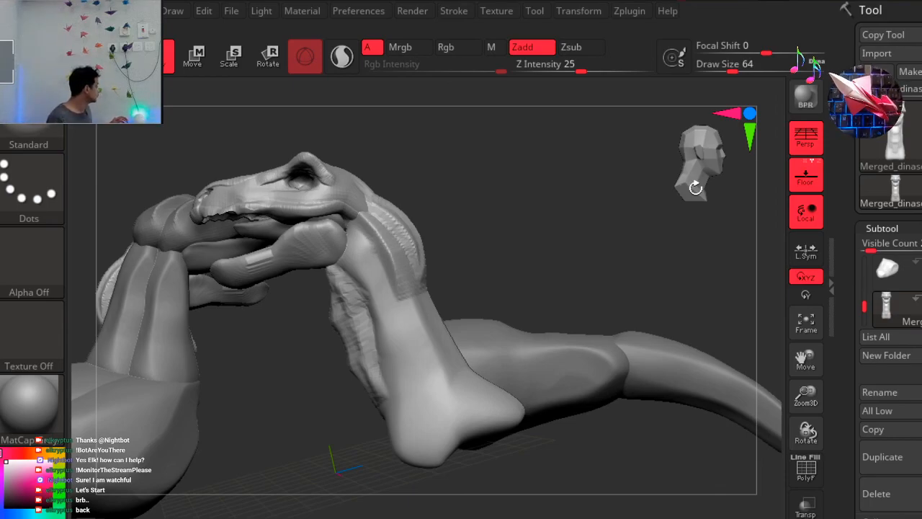
drag(554, 209, 710, 173)
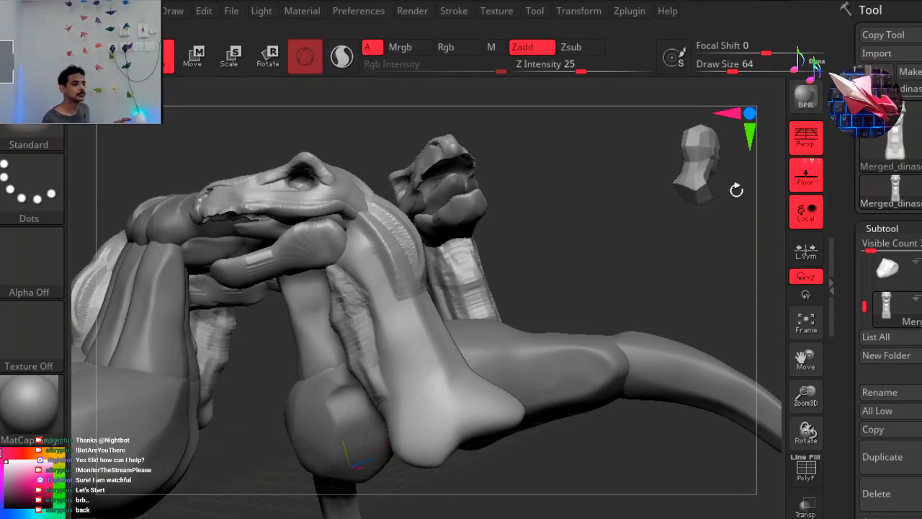
drag(734, 191, 737, 189)
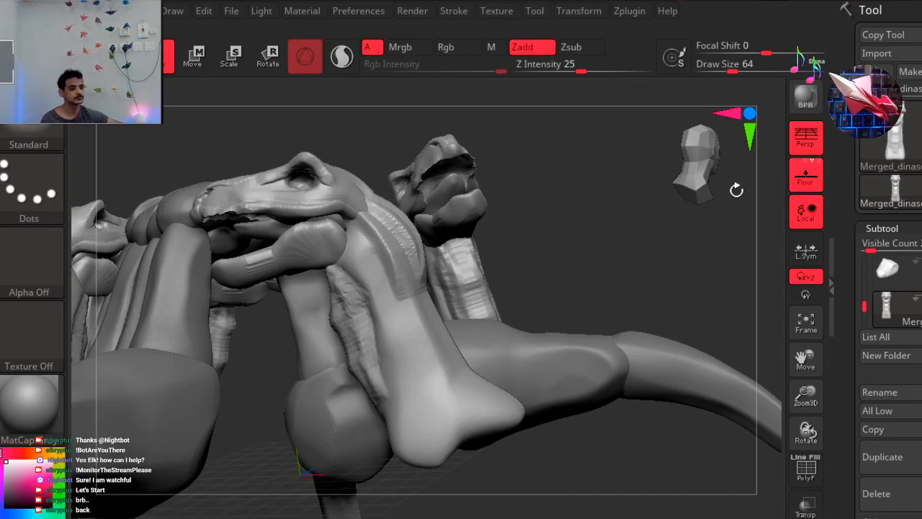
Inspect the throat, jaw underside and neck base from profile, low and front three-quarter angles.
drag(689, 175, 708, 159)
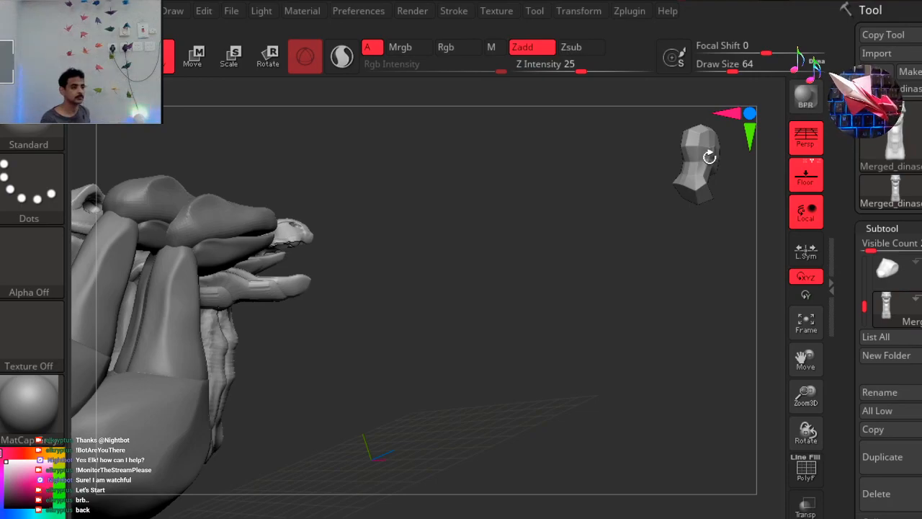
click(709, 157)
click(687, 159)
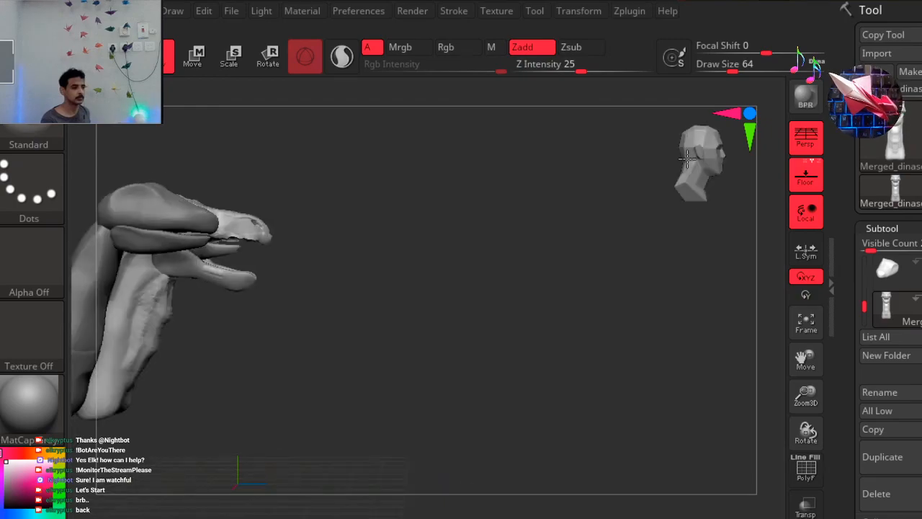
click(679, 159)
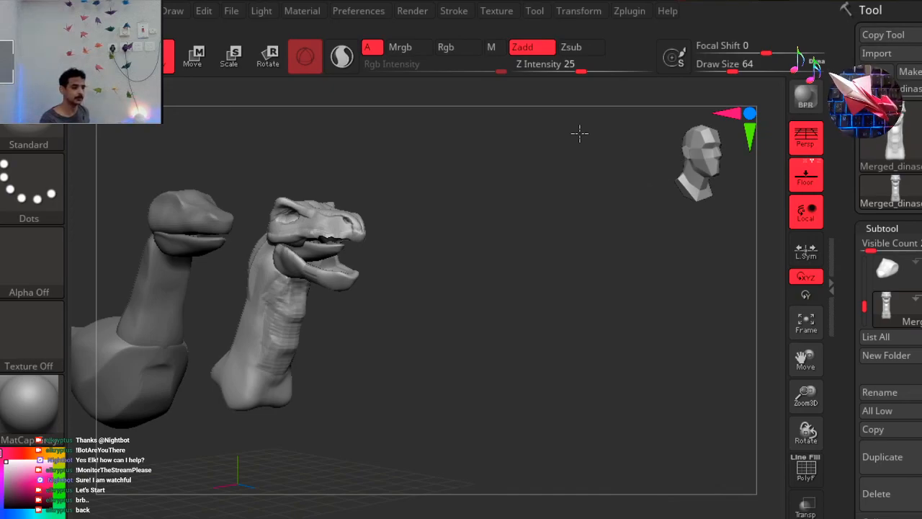
drag(580, 131, 580, 133)
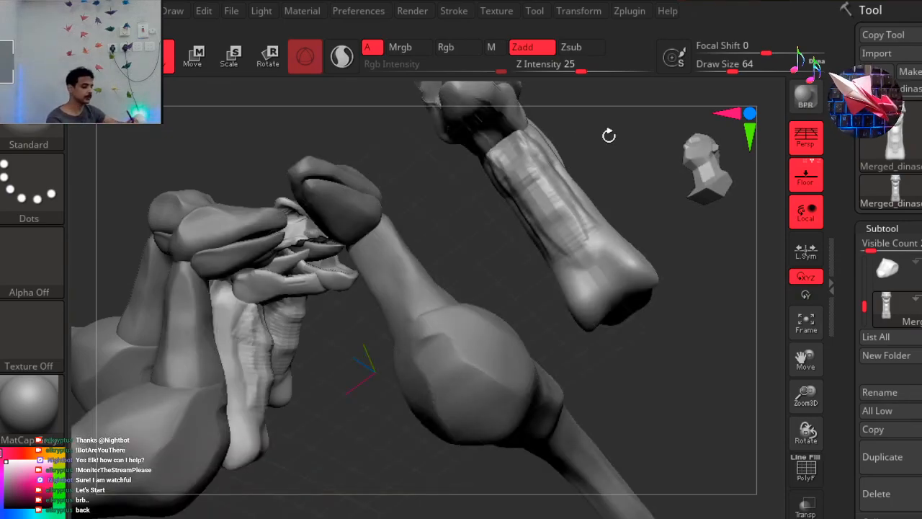
drag(608, 136, 609, 136)
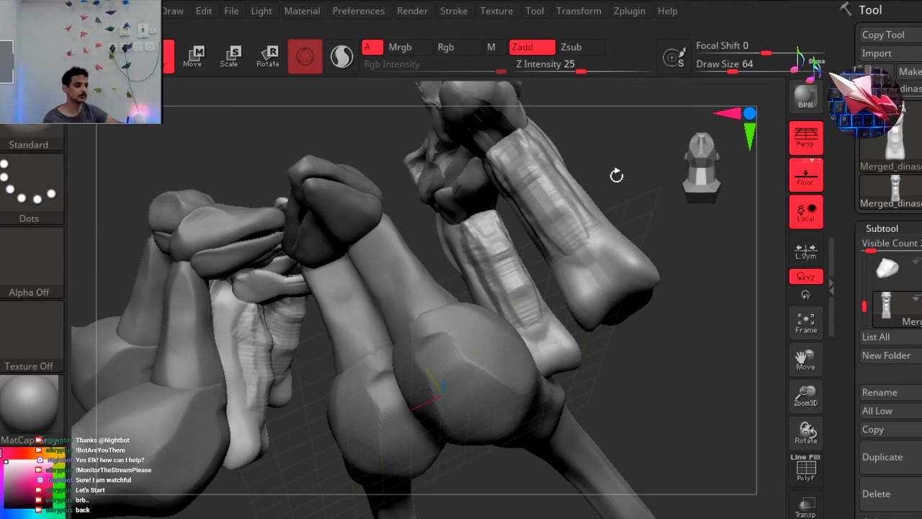
key(ctrl+z)
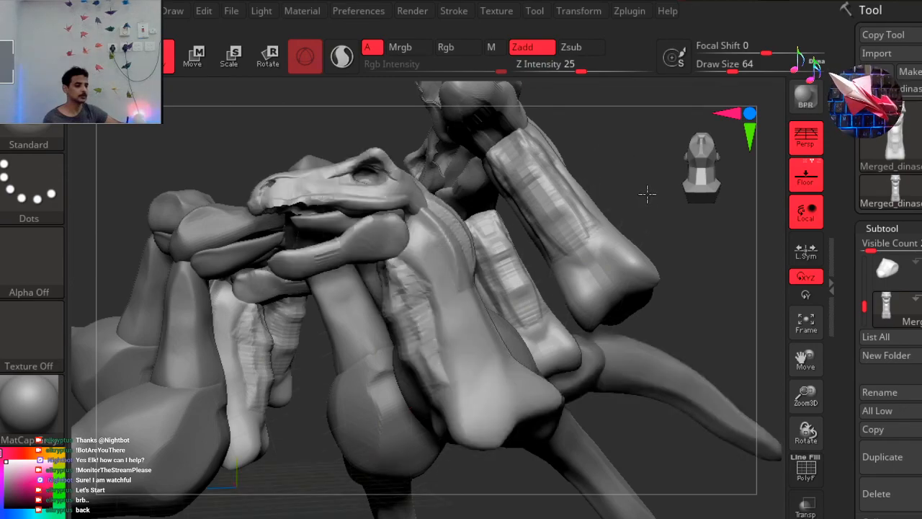
key(ctrl+z)
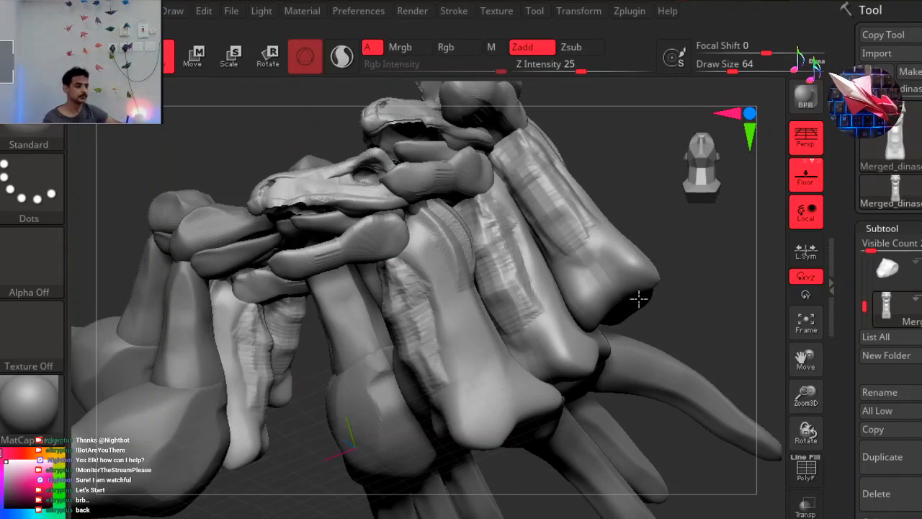
key(ctrl+z)
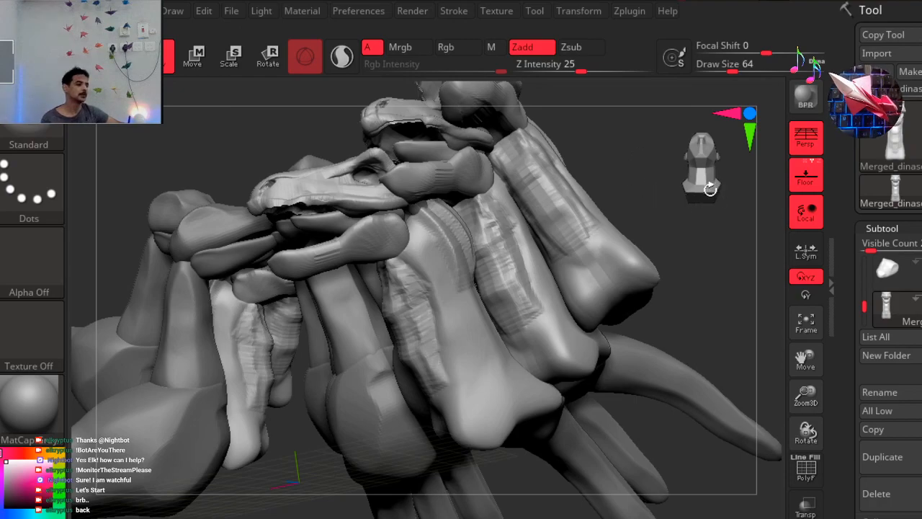
key(ctrl+z)
key(ctrl+z)
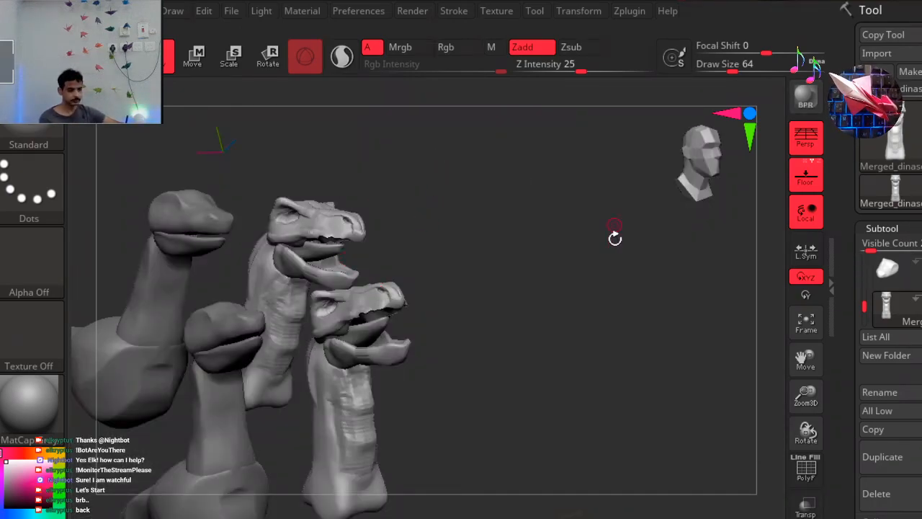
key(ctrl+z)
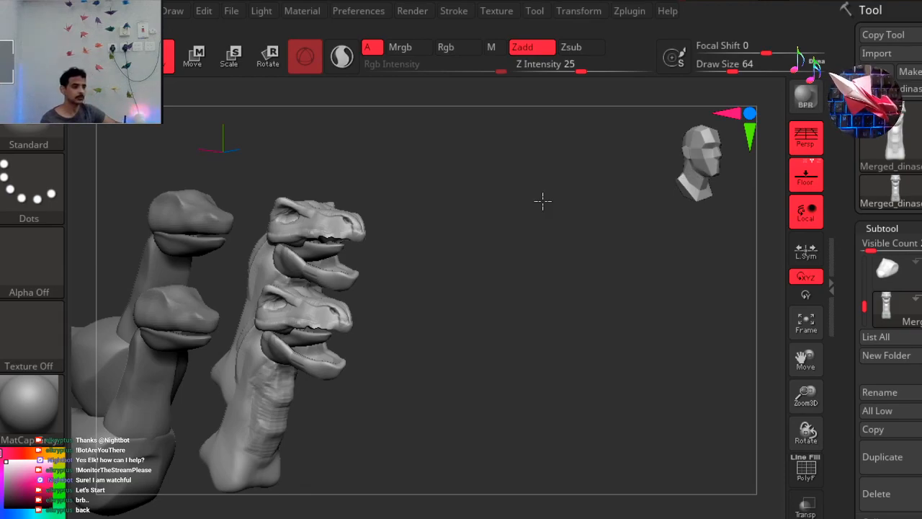
alt+drag(543, 201, 567, 211)
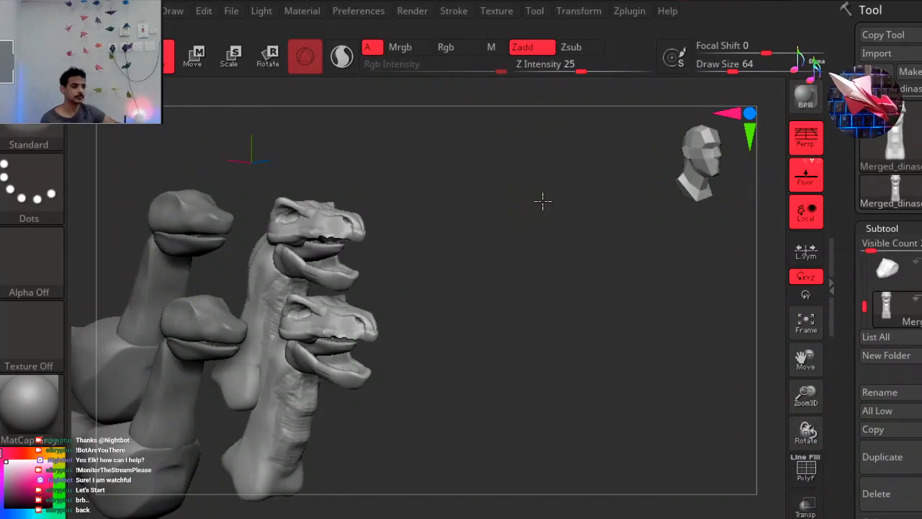
alt+drag(543, 201, 583, 193)
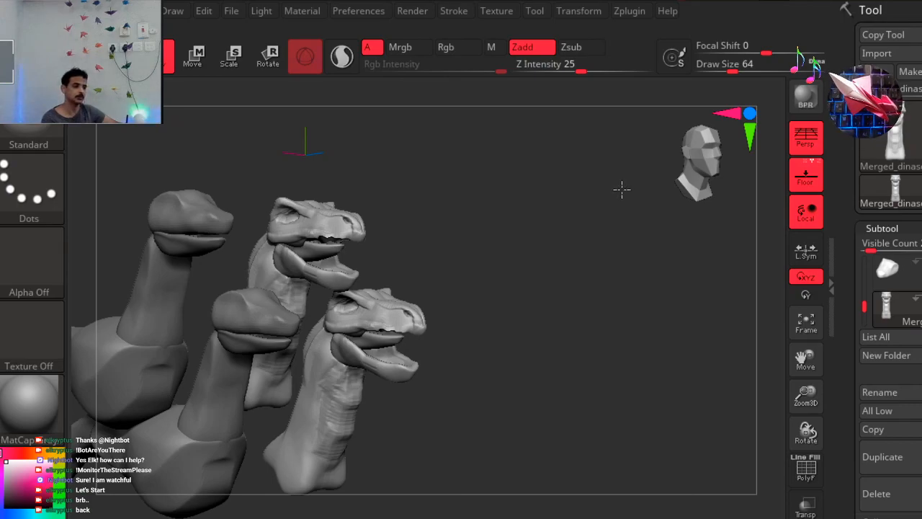
alt+drag(622, 189, 646, 186)
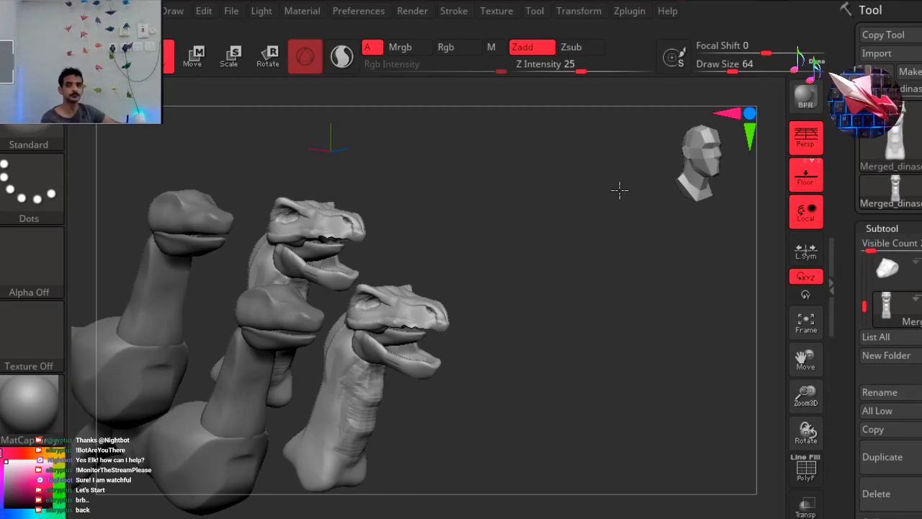
alt+drag(622, 190, 619, 190)
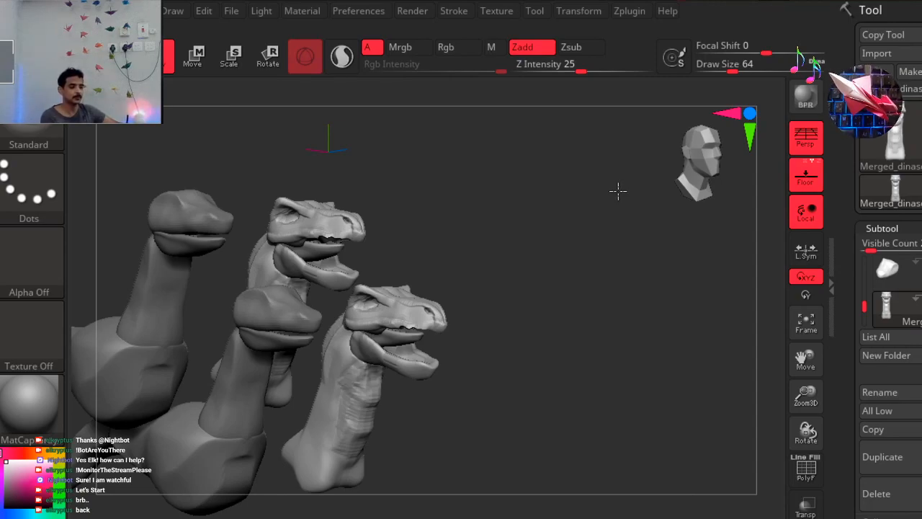
alt+drag(619, 189, 617, 190)
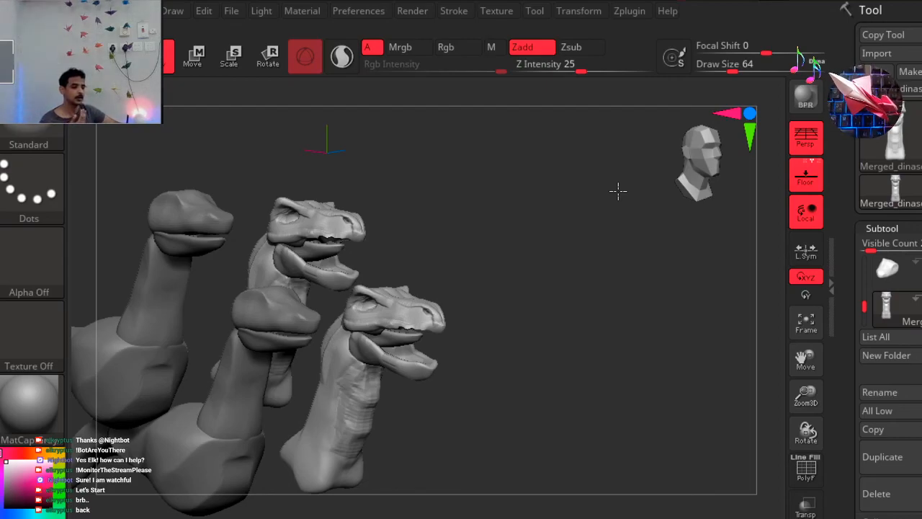
Compare the live head, neck and base body with the three-quarter canvas snapshot from the opposite three-quarter, profile and front views.
alt+drag(617, 191, 616, 191)
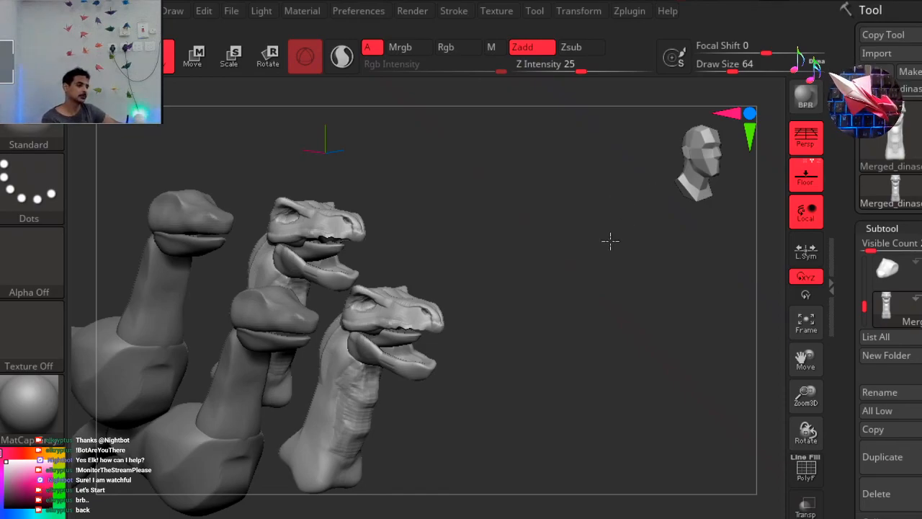
alt+drag(611, 247, 619, 250)
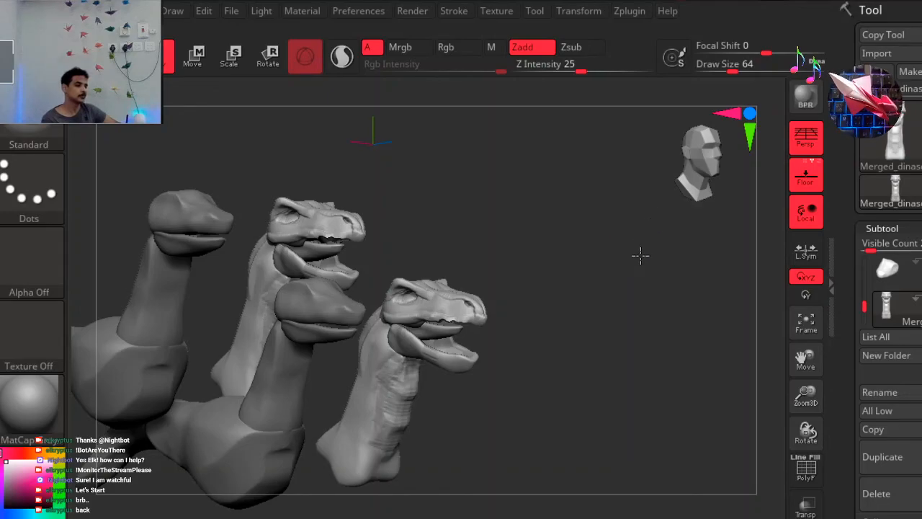
alt+drag(608, 270, 640, 254)
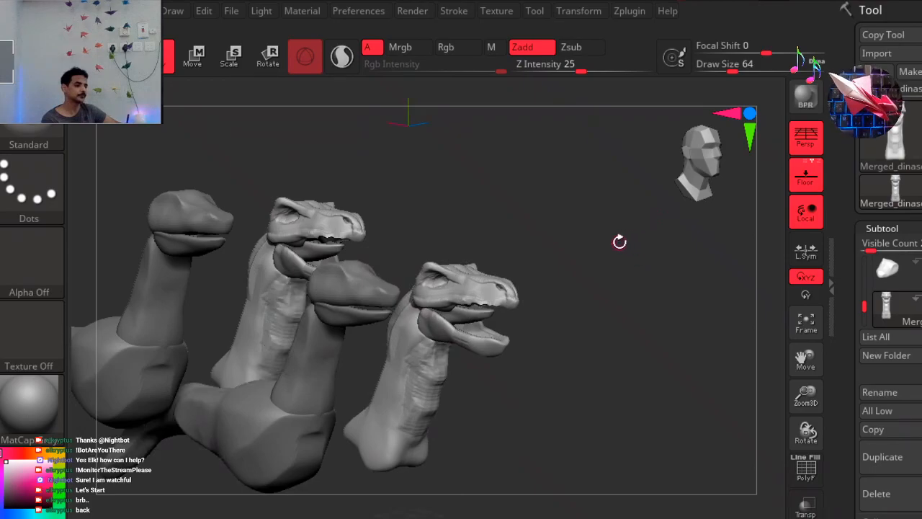
drag(595, 265, 556, 272)
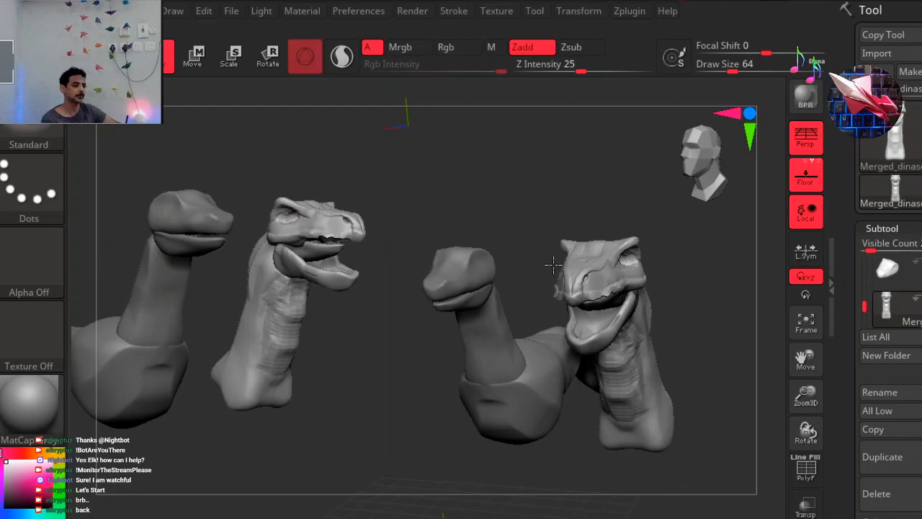
shift+right_drag(579, 257, 507, 263)
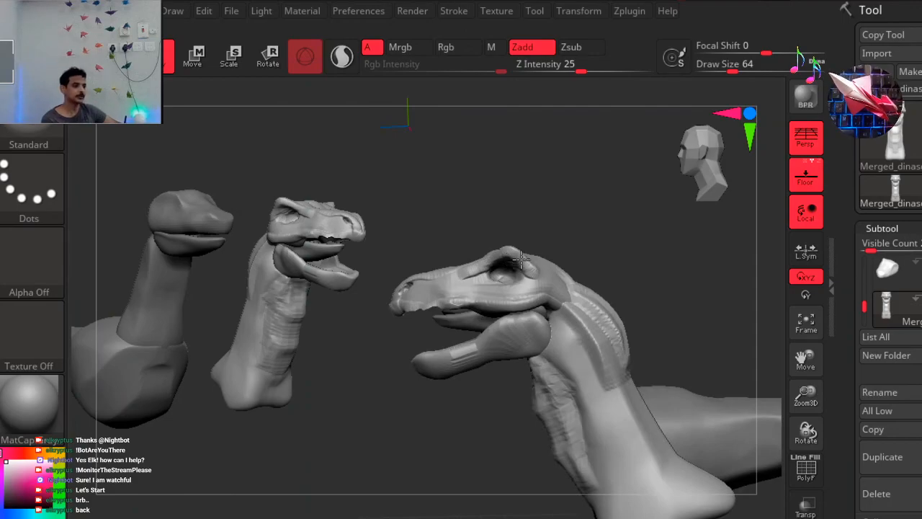
drag(471, 388, 460, 396)
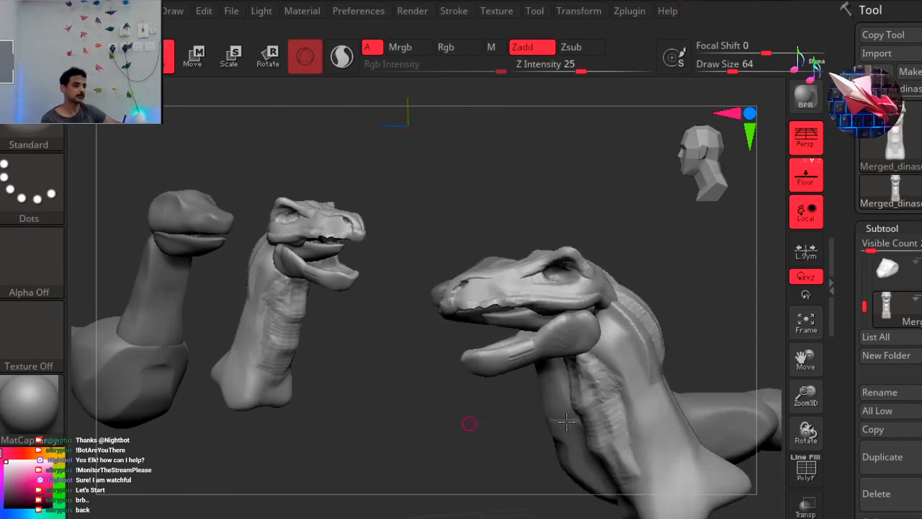
click(712, 149)
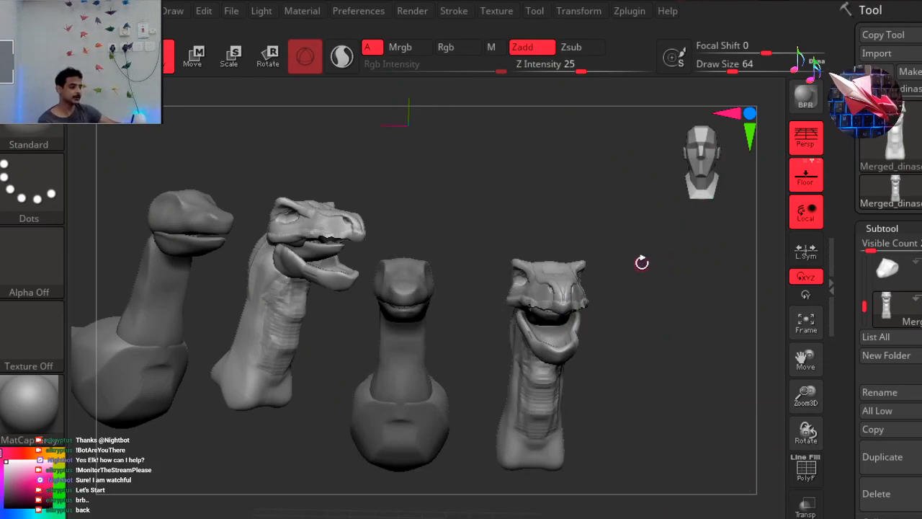